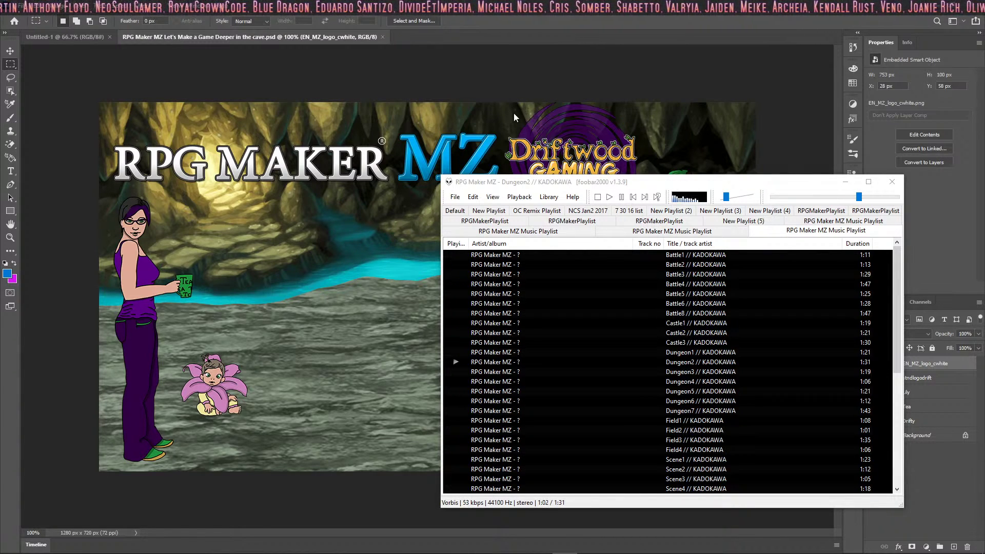
# - Minimize the music player, switch to the Drift Clicker RPG project in RPG Maker MZ, and dismiss the HUD Maker Ultra window
pyautogui.click(845, 182)
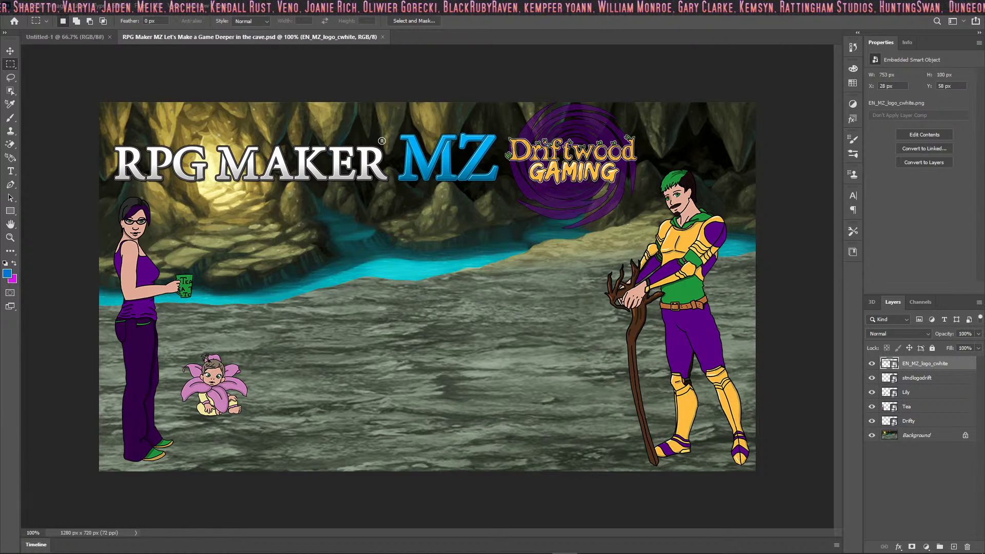
pyautogui.click(717, 545)
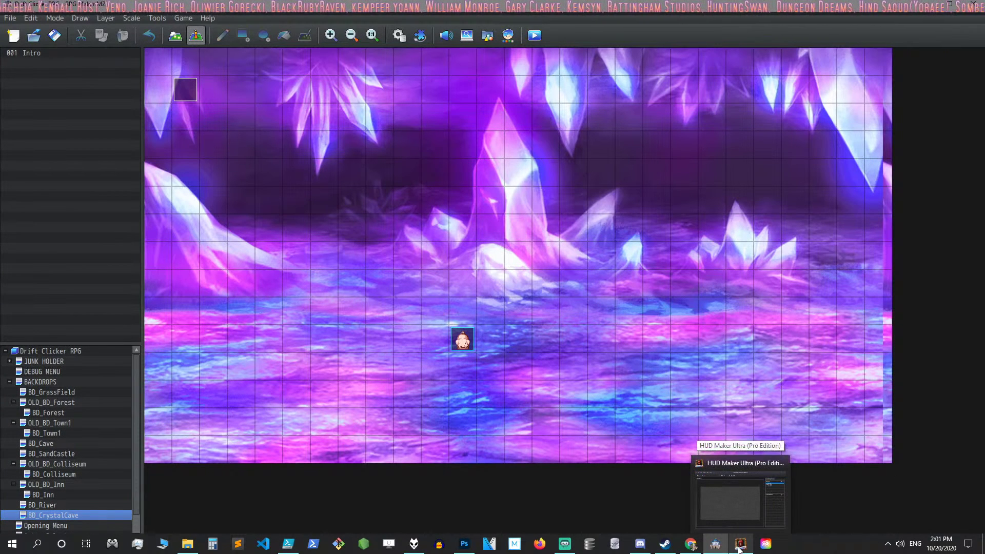
pyautogui.click(740, 548)
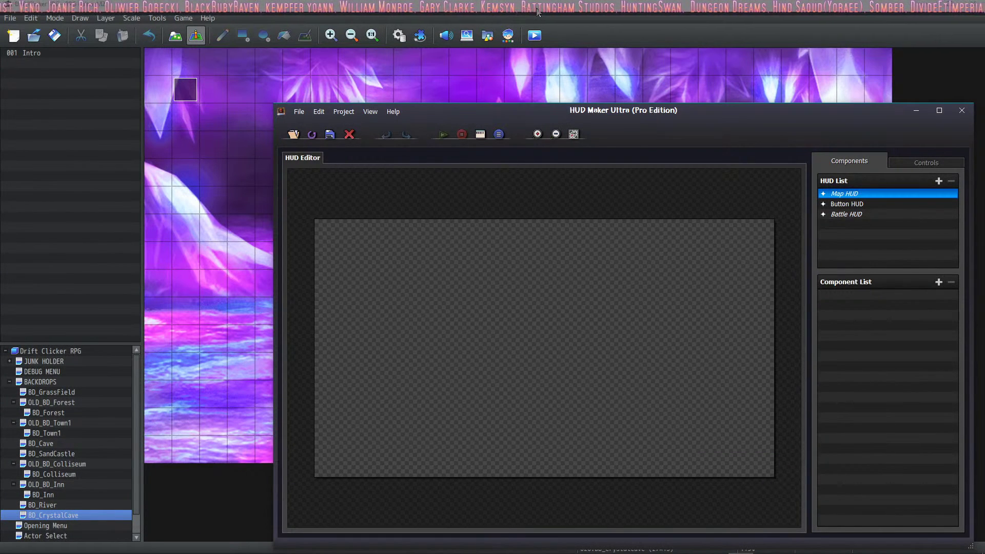
pyautogui.click(934, 23)
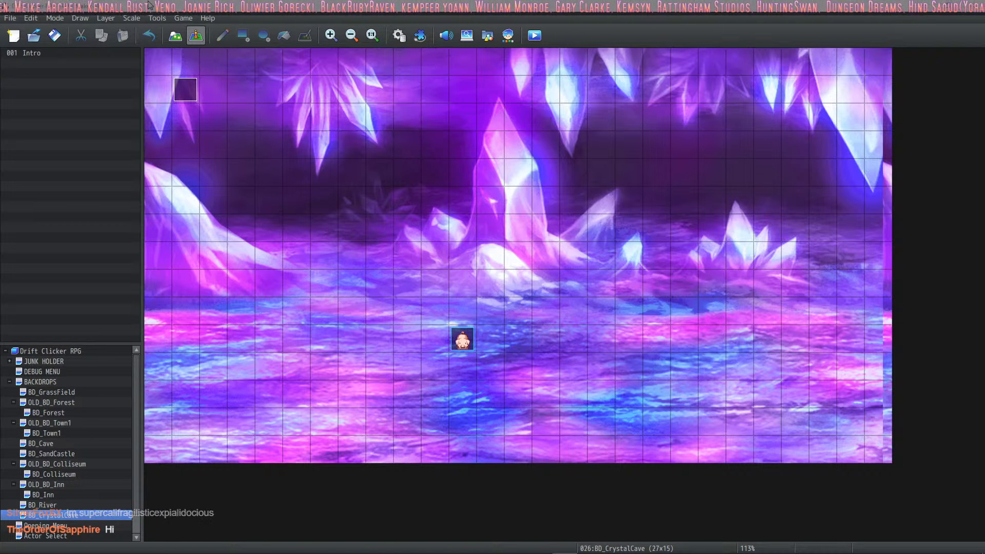
# - Open the project database and review the traits of the Warrior and Healer classes
pyautogui.click(400, 35)
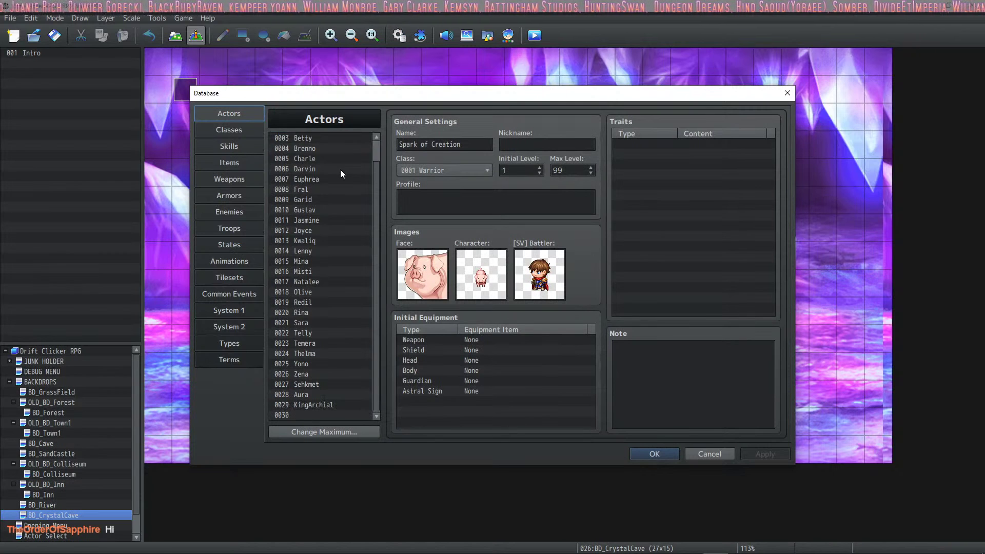
pyautogui.click(245, 129)
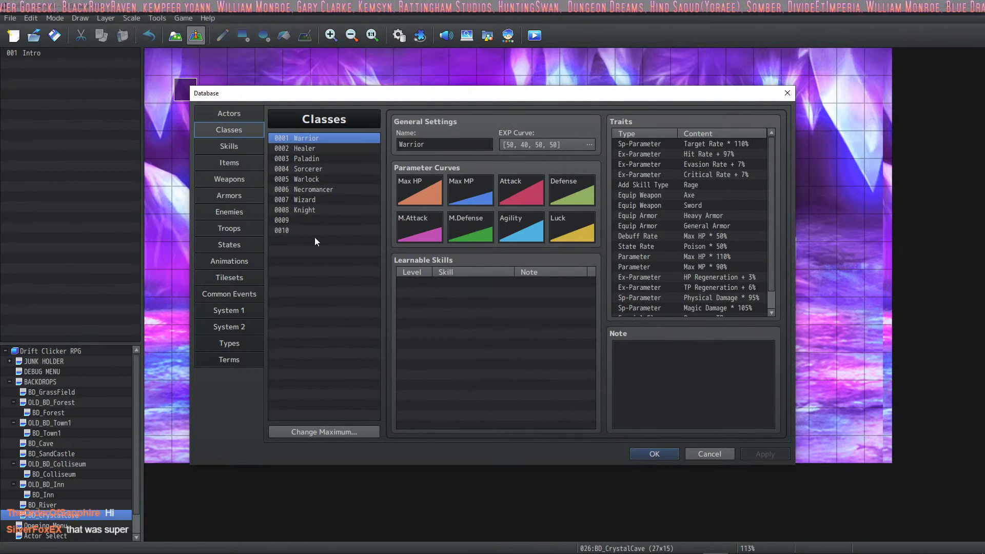
pyautogui.scroll(-1, 732, 247)
pyautogui.scroll(1, 727, 241)
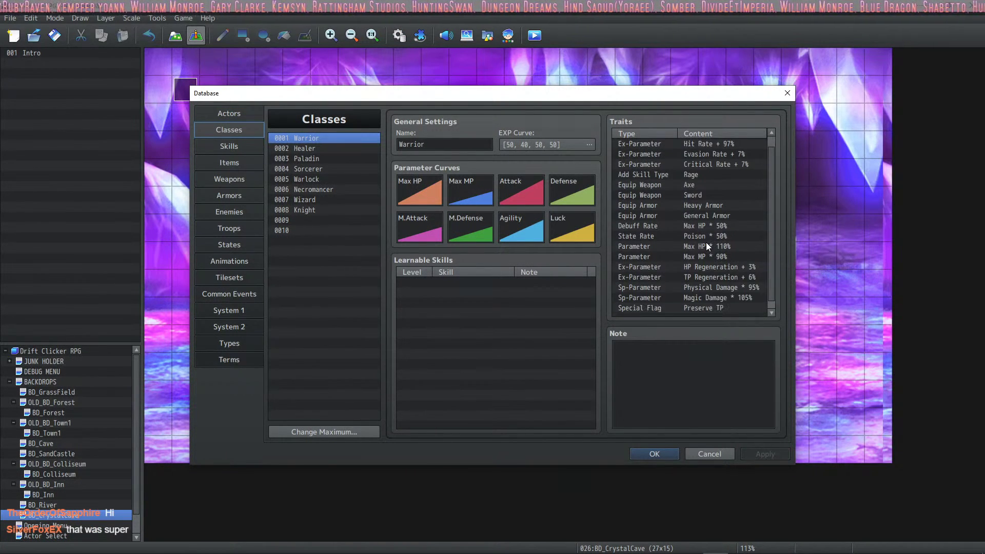
pyautogui.scroll(-1, 707, 242)
pyautogui.click(307, 149)
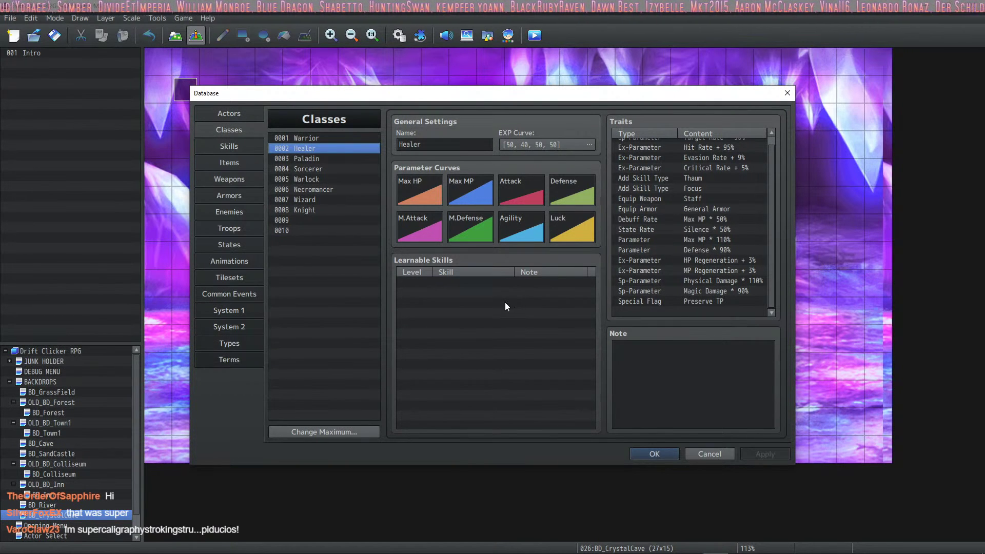
# - Look through the database's skills, including Murda Bite and the empty slots, and browse the item entries
pyautogui.click(248, 146)
pyautogui.scroll(-3, 303, 231)
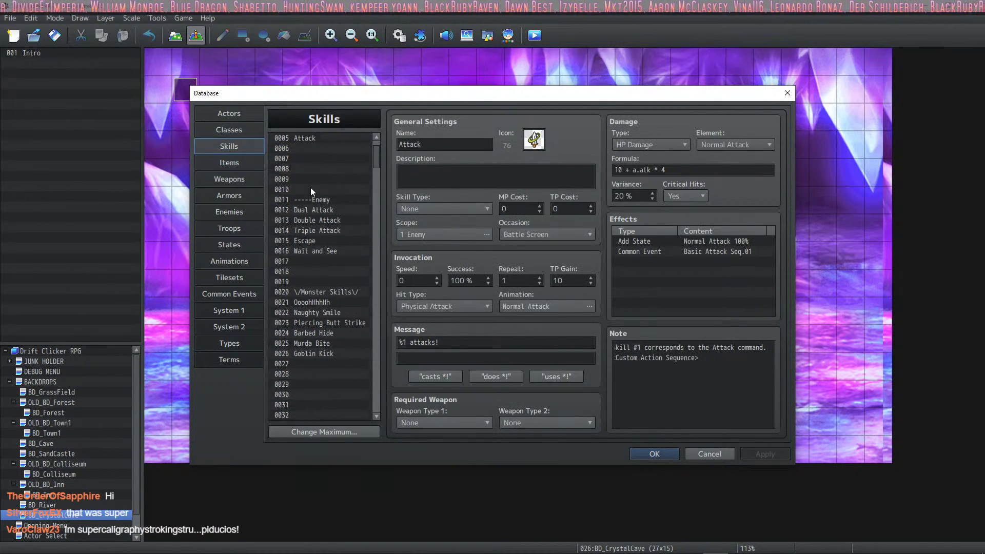
pyautogui.click(319, 293)
pyautogui.scroll(-3, 345, 202)
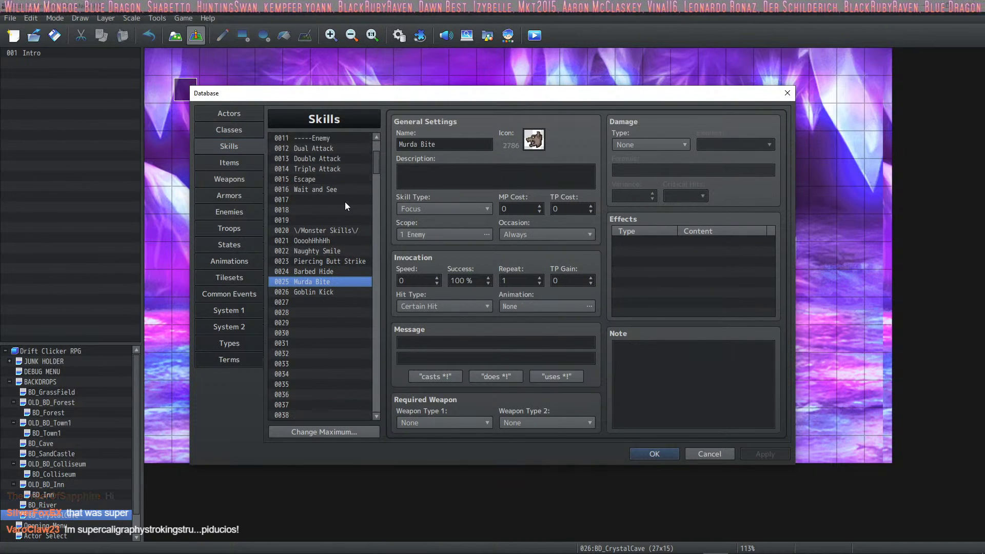
pyautogui.scroll(-13, 341, 210)
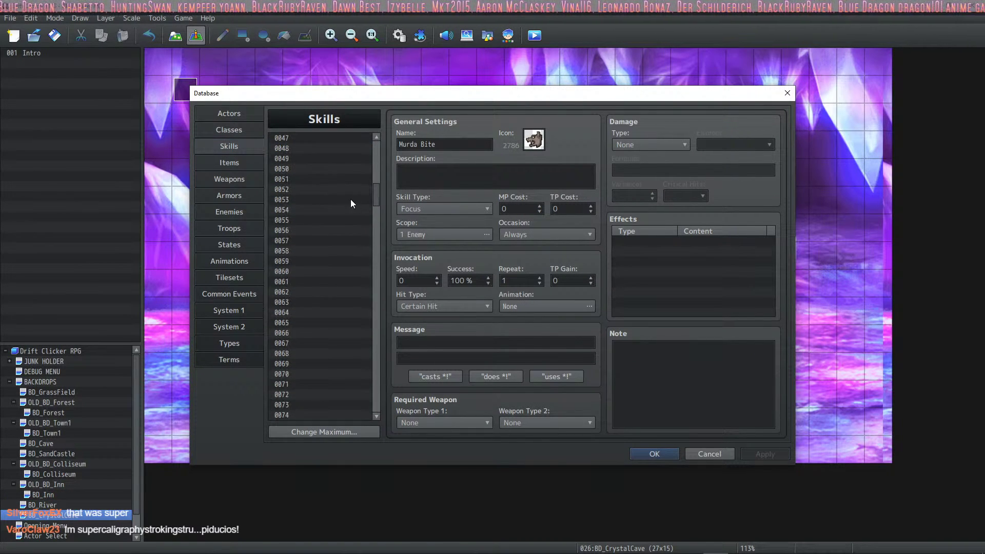
pyautogui.click(248, 161)
pyautogui.scroll(-4, 328, 206)
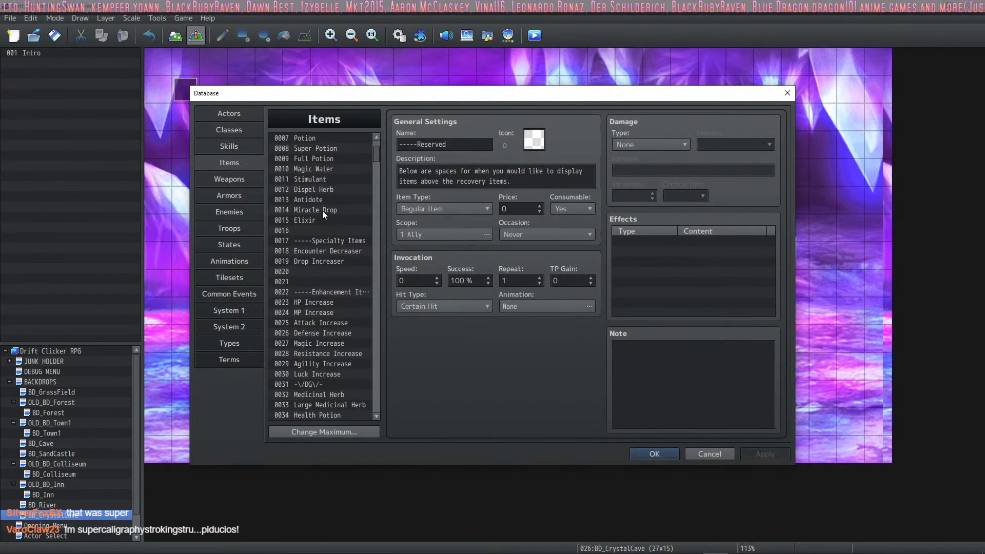
pyautogui.scroll(-5, 322, 210)
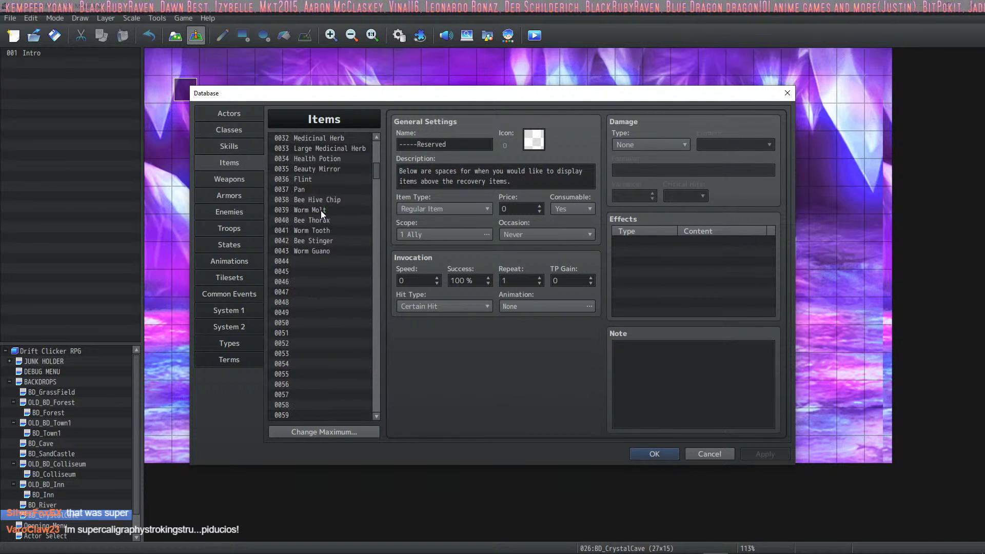
pyautogui.scroll(3, 321, 209)
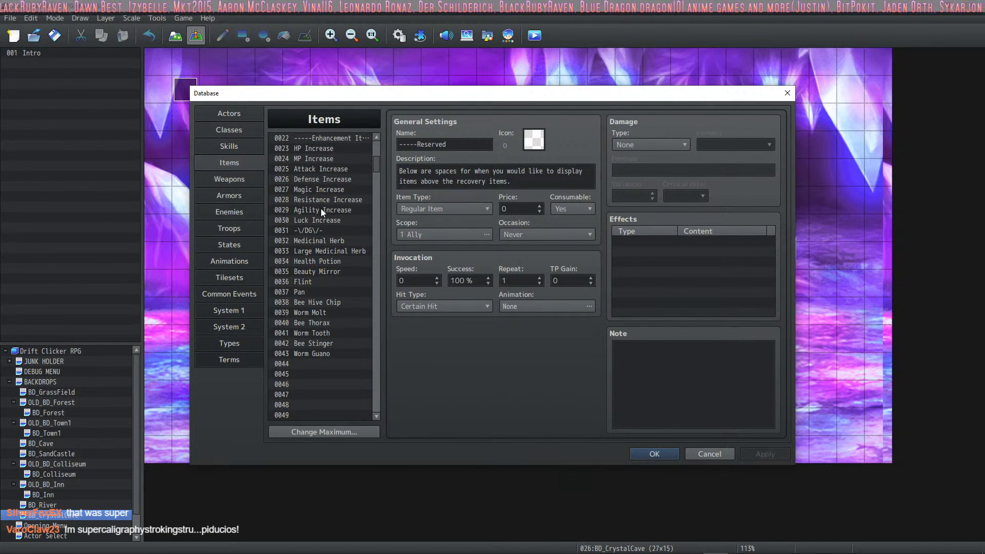
# - Check the weapons section and browse the armor entries down to the empty slots
pyautogui.click(245, 177)
pyautogui.click(218, 196)
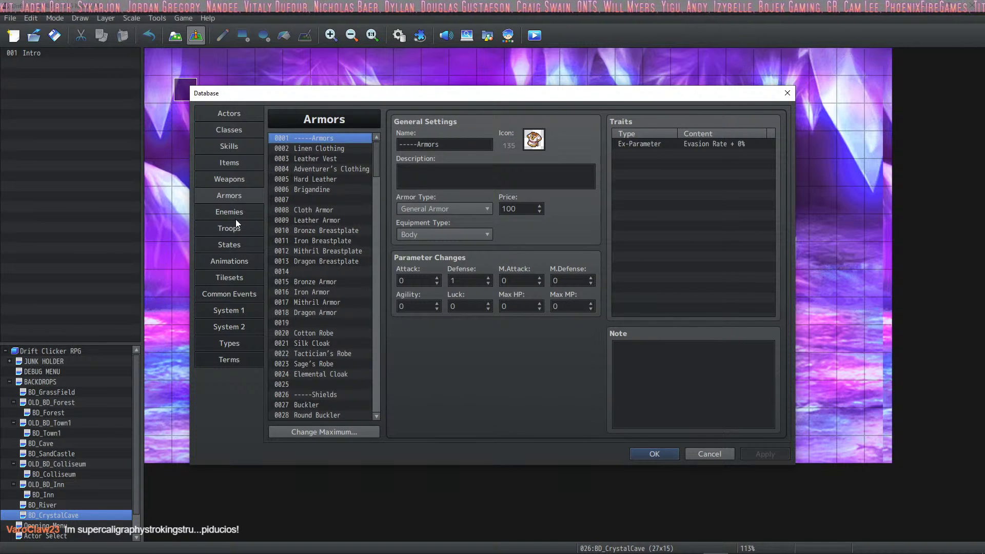
pyautogui.scroll(-1, 331, 180)
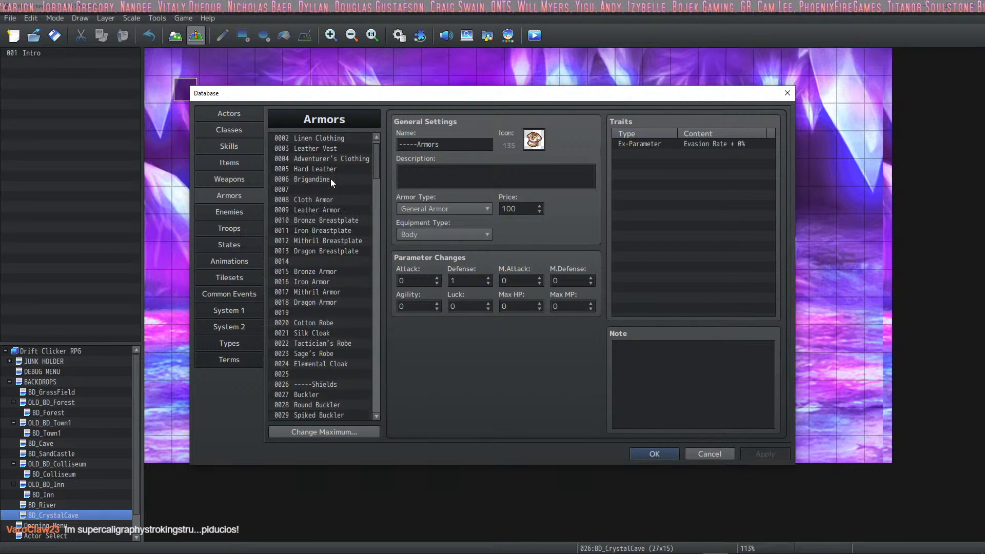
pyautogui.scroll(-12, 328, 182)
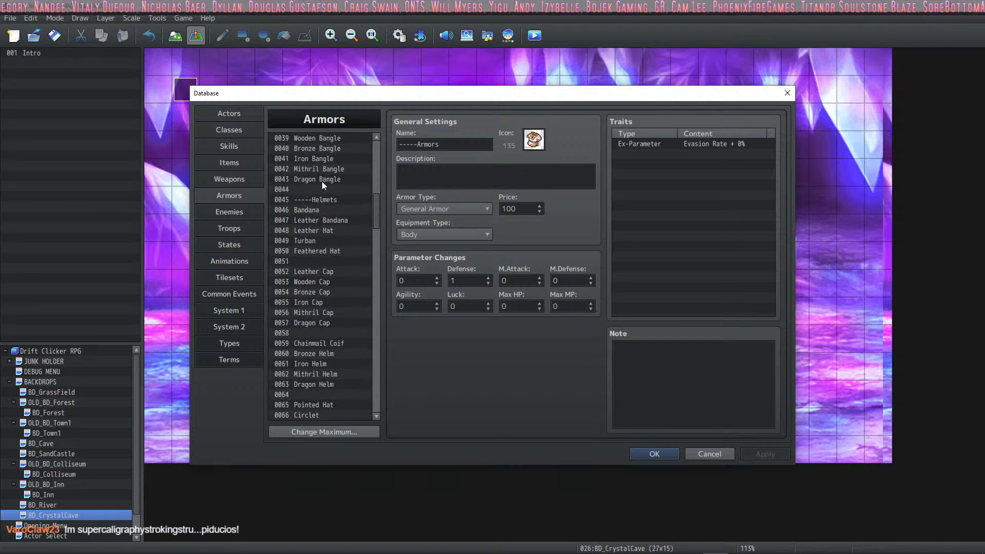
pyautogui.scroll(-14, 321, 181)
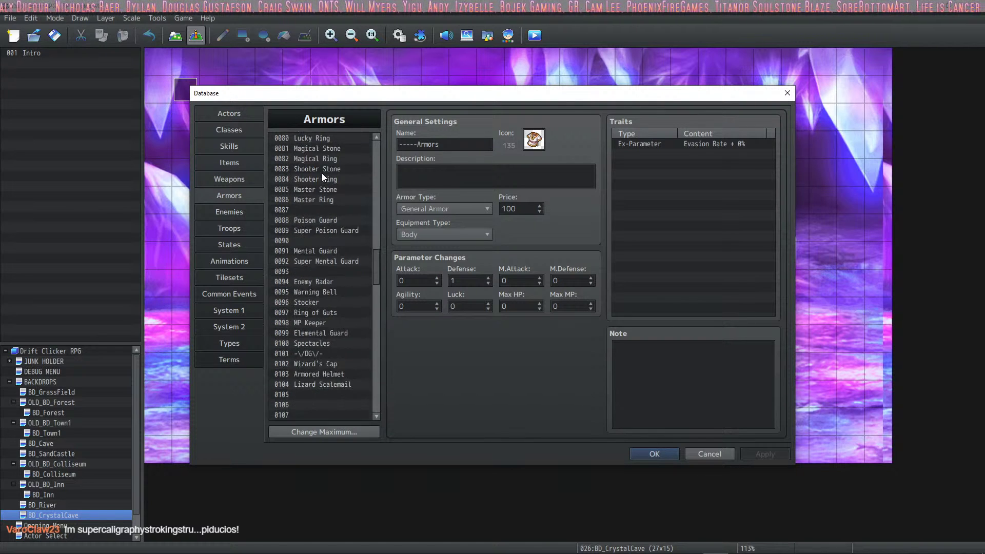
pyautogui.scroll(-10, 322, 174)
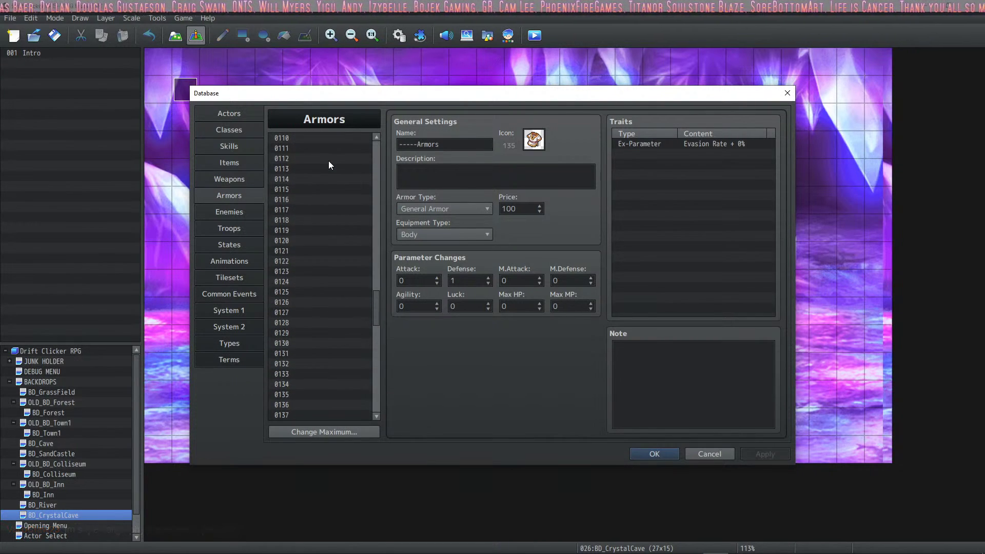
pyautogui.scroll(-2, 328, 159)
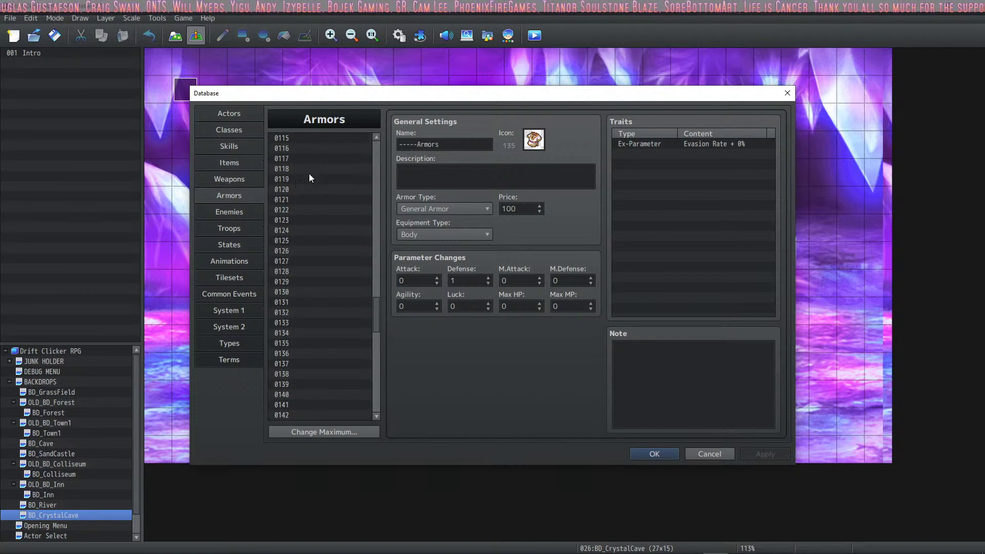
# - Replace the Goblin enemy's \/Monster Skills\/ action with skill 0001 Attack and apply the database change
pyautogui.click(246, 209)
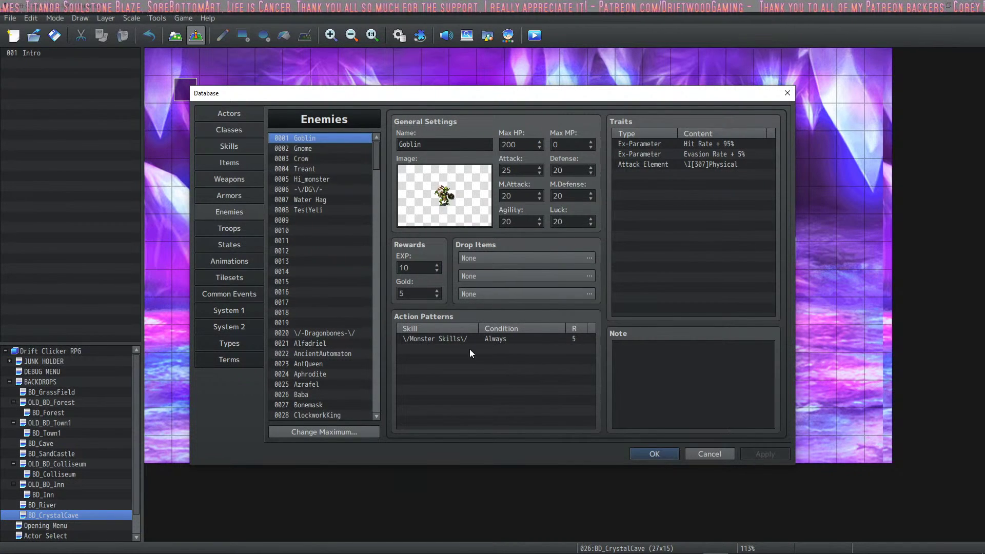
pyautogui.click(304, 148)
pyautogui.click(300, 160)
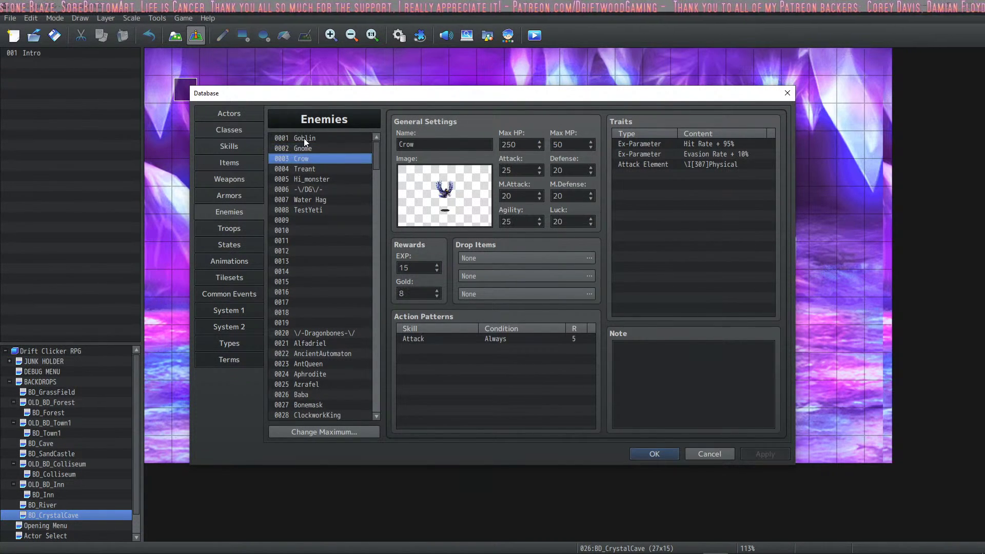
pyautogui.click(304, 138)
pyautogui.rightClick(464, 341)
pyautogui.click(481, 343)
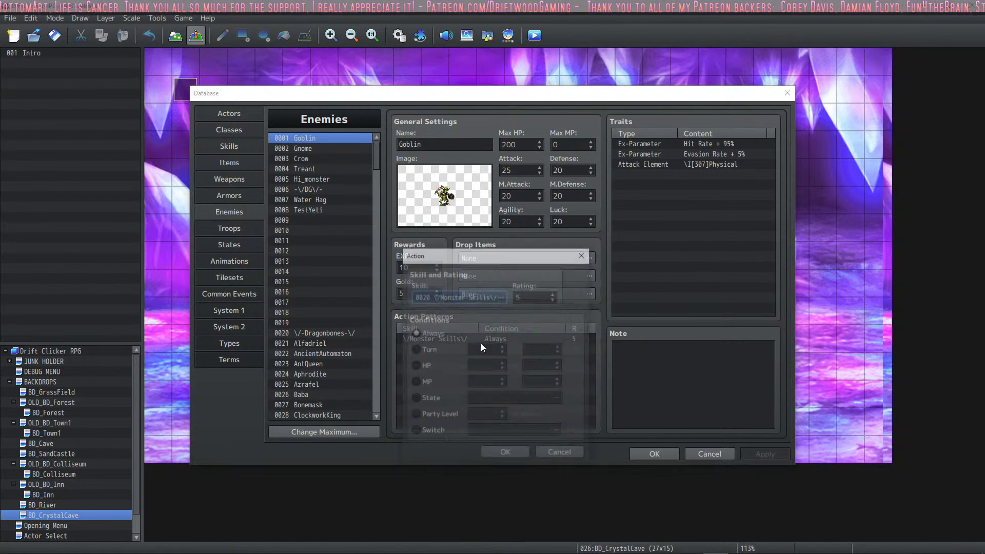
pyautogui.click(485, 297)
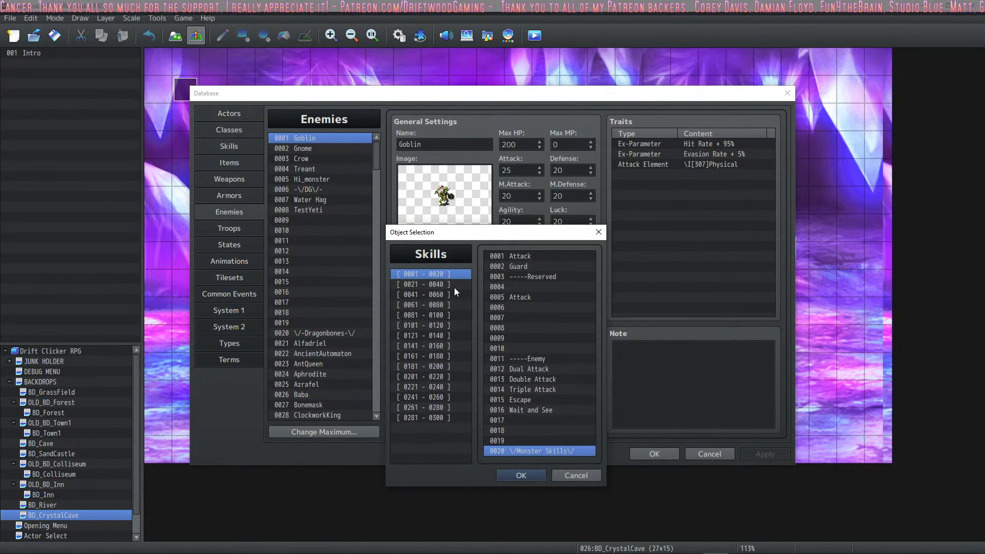
pyautogui.click(431, 284)
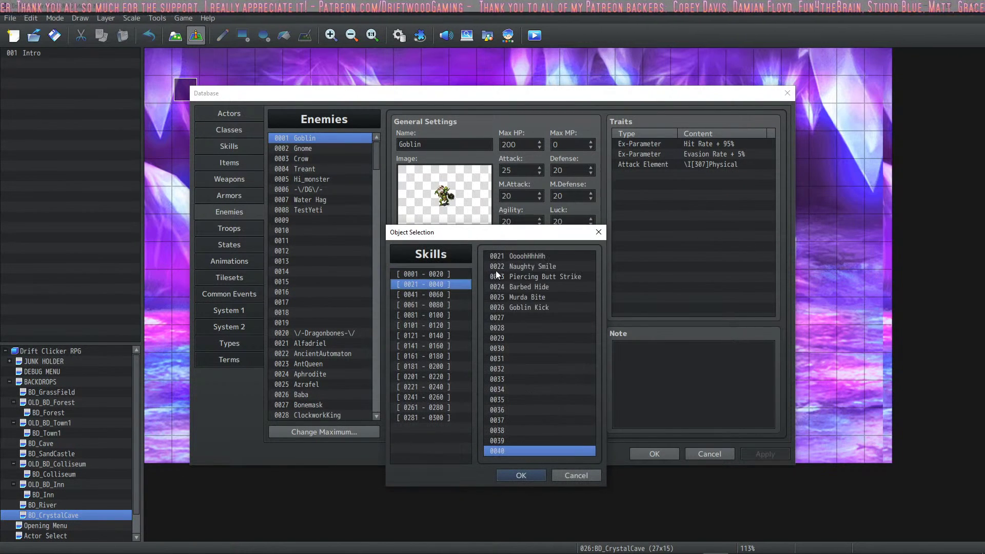
pyautogui.click(456, 274)
pyautogui.click(526, 256)
pyautogui.click(521, 475)
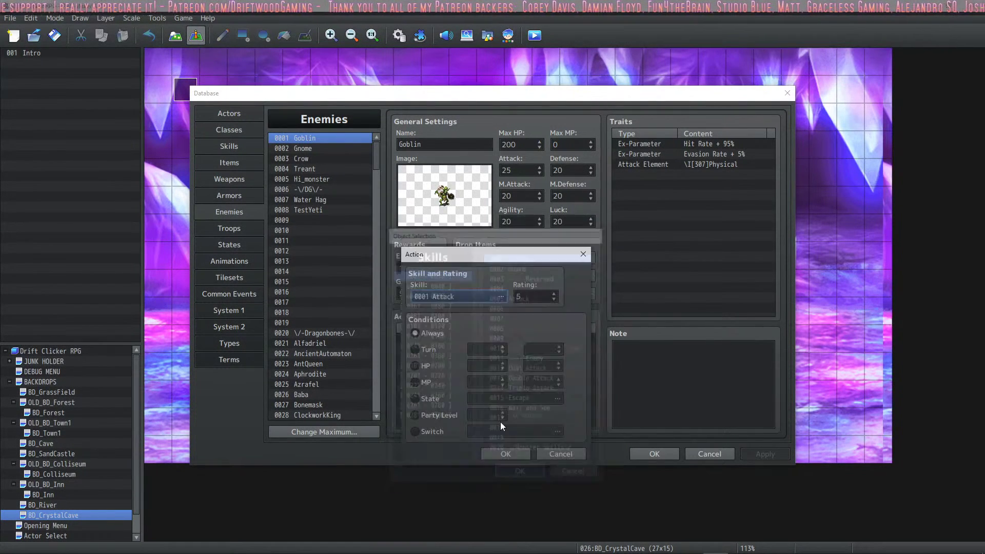
pyautogui.click(501, 453)
pyautogui.click(759, 453)
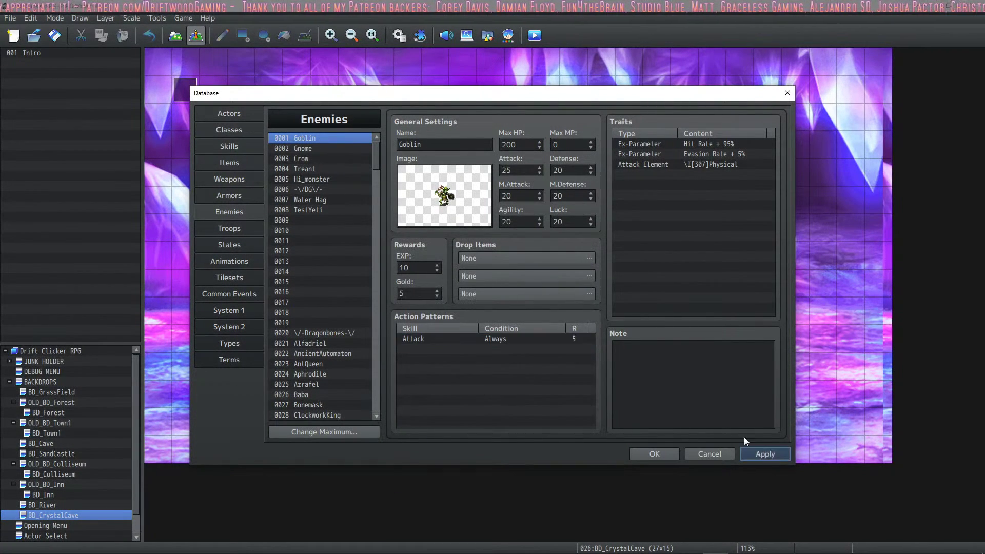
# - Examine the remaining enemy entries, including Treant, Water Hag, TestYeti and DeathWorm, and close the database with changes accepted
pyautogui.click(310, 158)
pyautogui.click(311, 169)
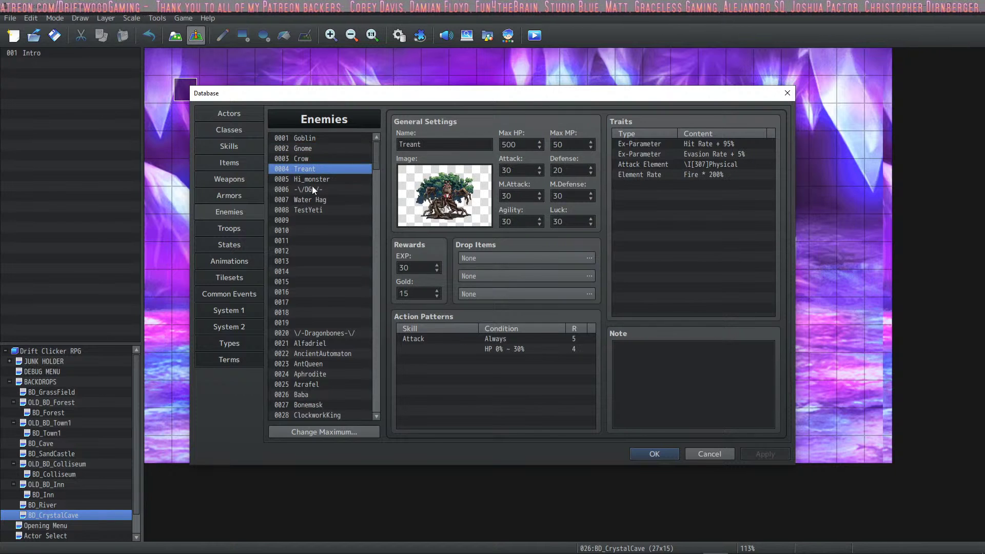
pyautogui.click(312, 189)
pyautogui.click(315, 199)
pyautogui.click(314, 210)
pyautogui.click(315, 203)
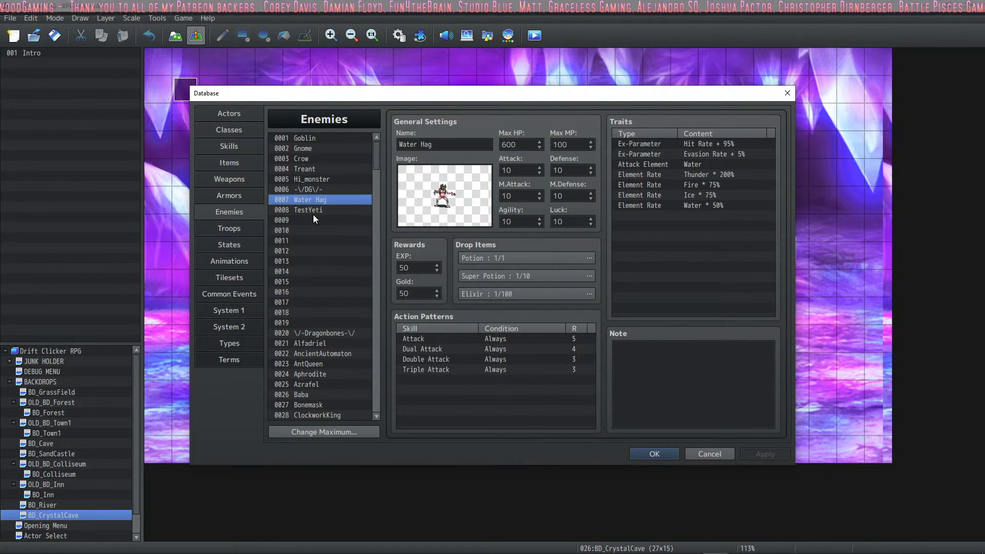
pyautogui.click(314, 212)
pyautogui.scroll(-6, 344, 211)
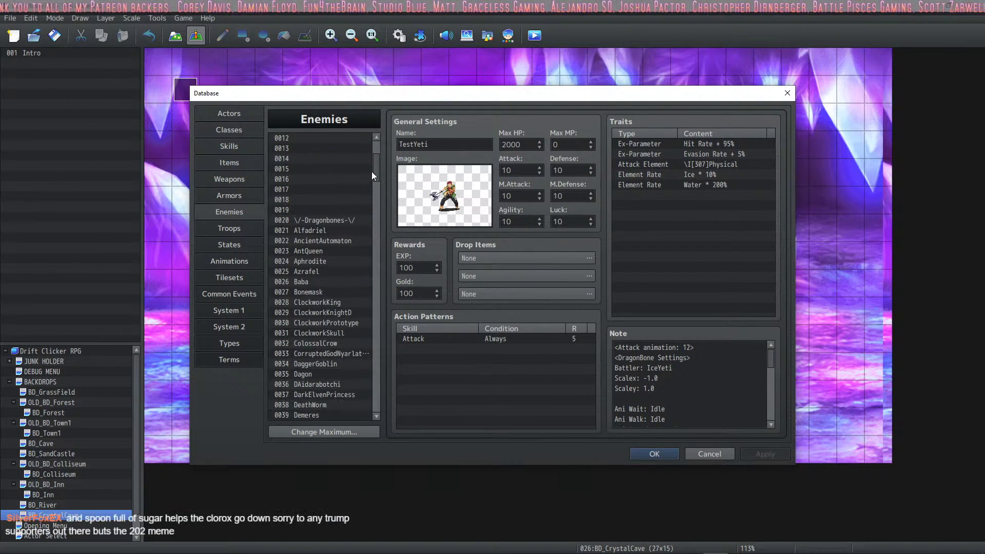
pyautogui.moveTo(375, 167); pyautogui.dragTo(381, 366)
pyautogui.moveTo(326, 208); pyautogui.dragTo(322, 239)
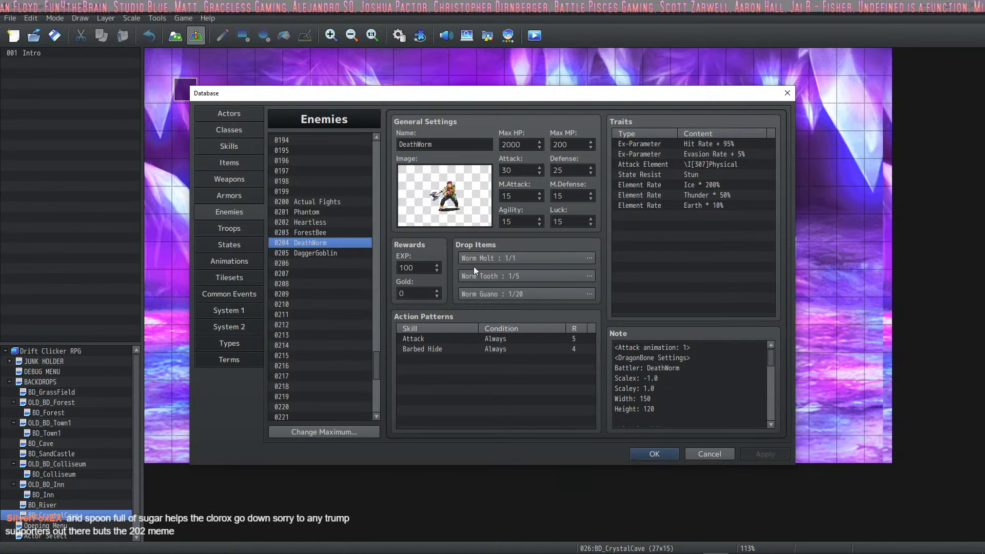
pyautogui.click(654, 454)
# - Open the plugin manager and review the installed plugins from the VisuMZ tiers to the HUD Maker Ultra entries
pyautogui.click(420, 35)
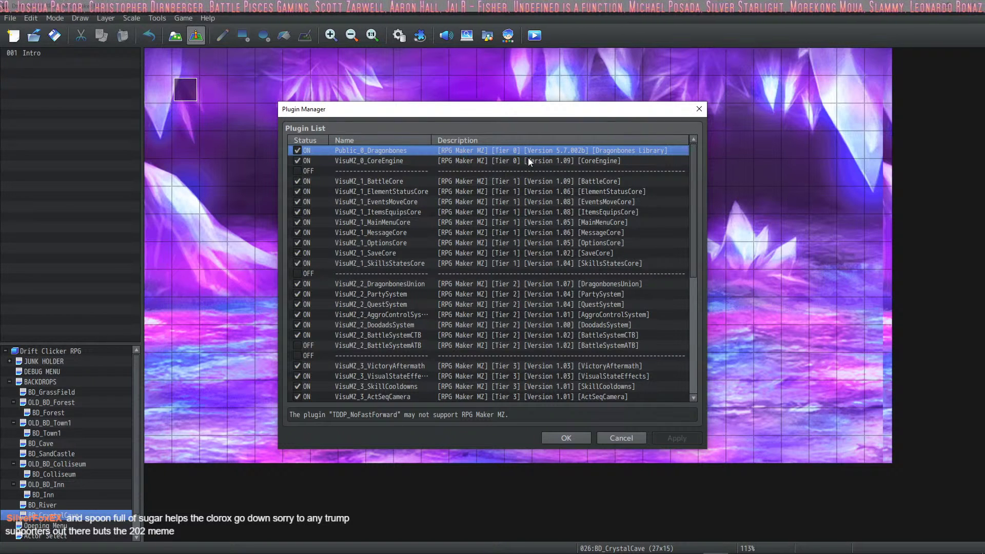
pyautogui.scroll(-3, 518, 216)
pyautogui.scroll(-1, 513, 223)
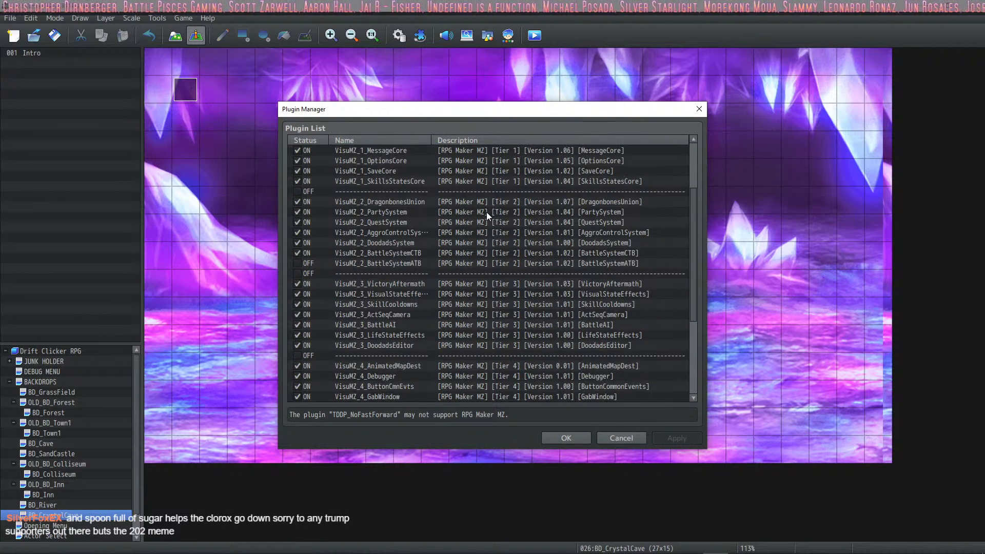
pyautogui.scroll(-1, 494, 211)
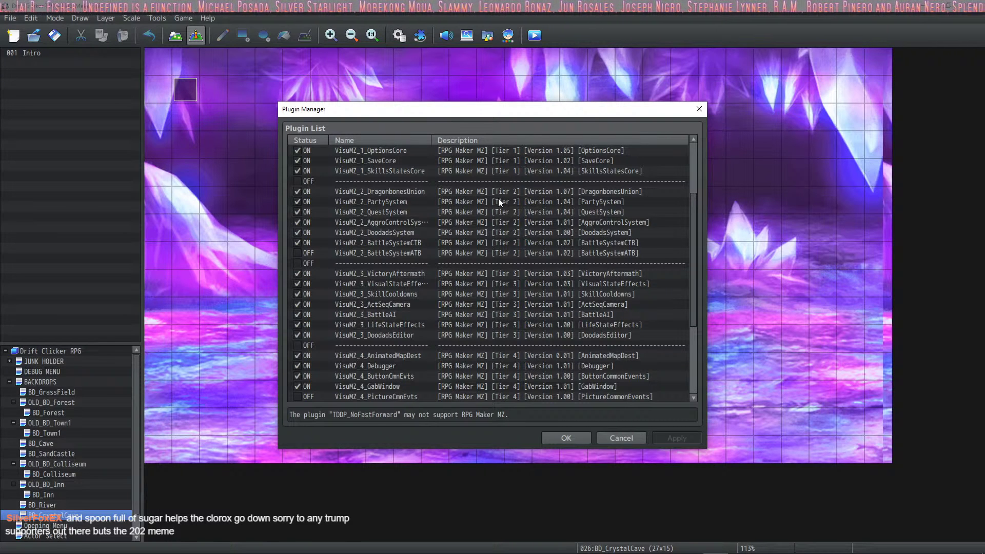
pyautogui.scroll(-4, 443, 258)
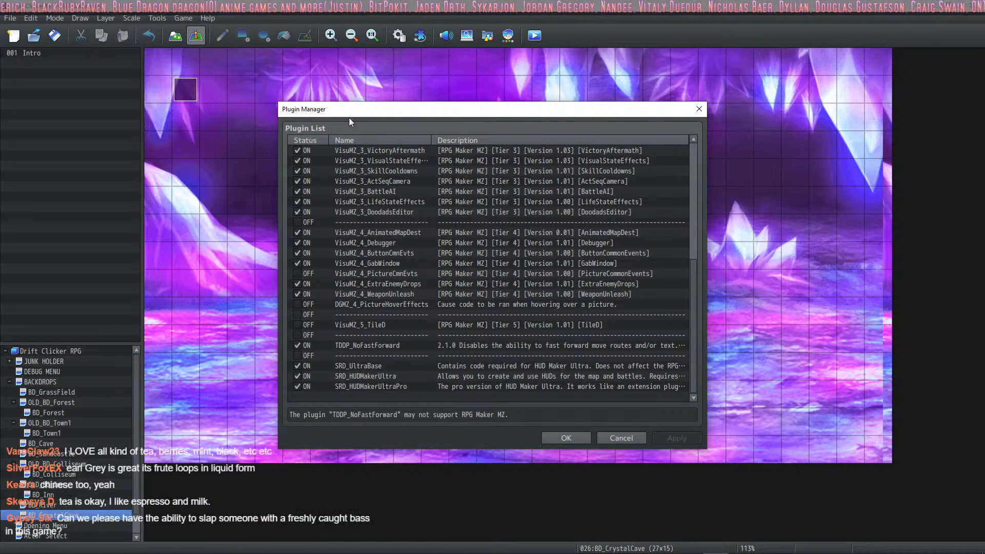
# - Review the plugin list from the tier 1 entries to tier 3, including EventsMoveCore, BattleAI and DoodadsEditor
pyautogui.scroll(5, 403, 262)
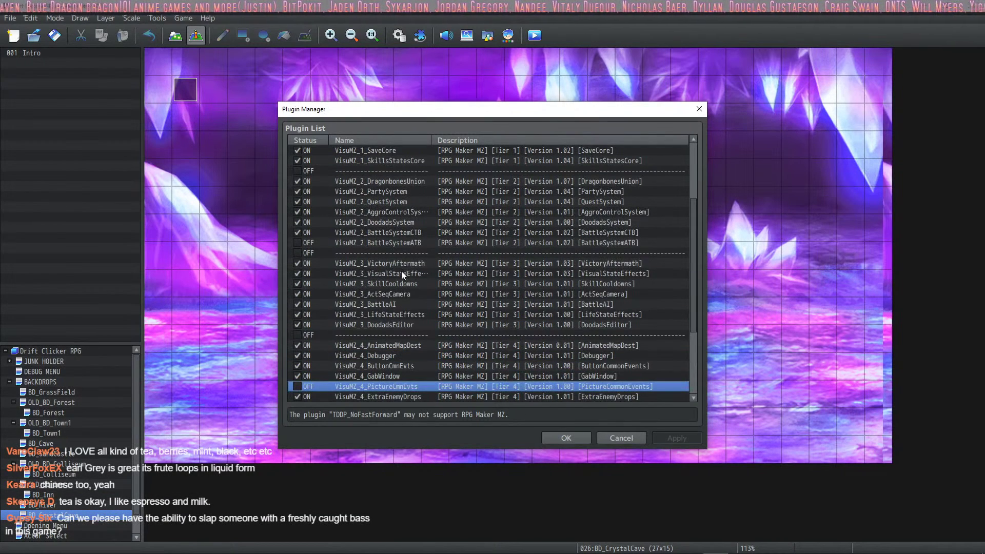
pyautogui.scroll(2, 402, 249)
pyautogui.click(399, 202)
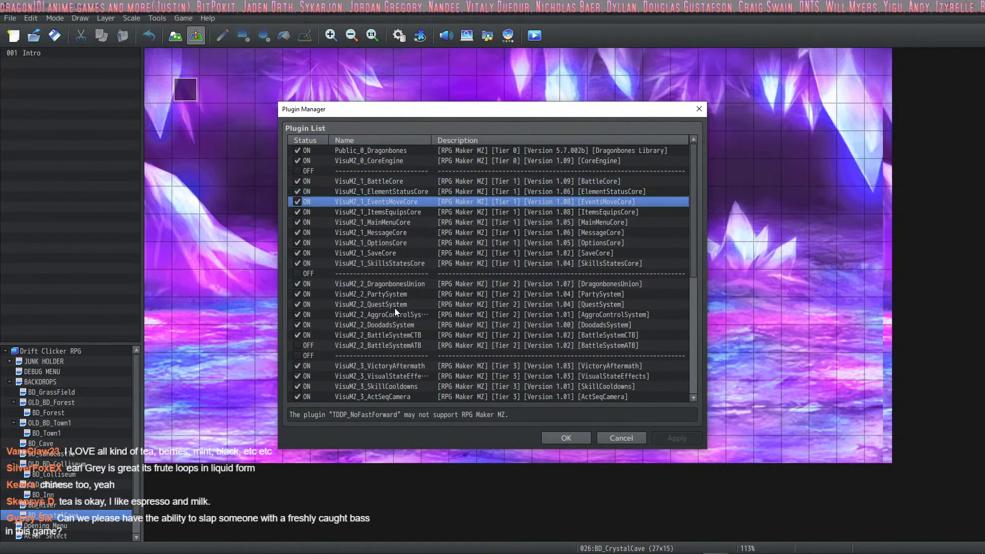
pyautogui.scroll(-5, 401, 226)
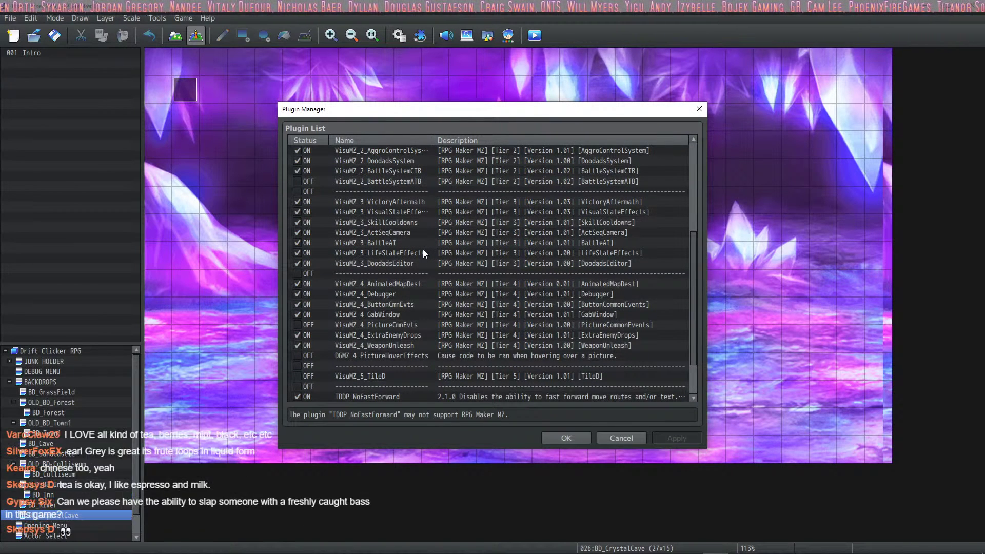
pyautogui.click(407, 242)
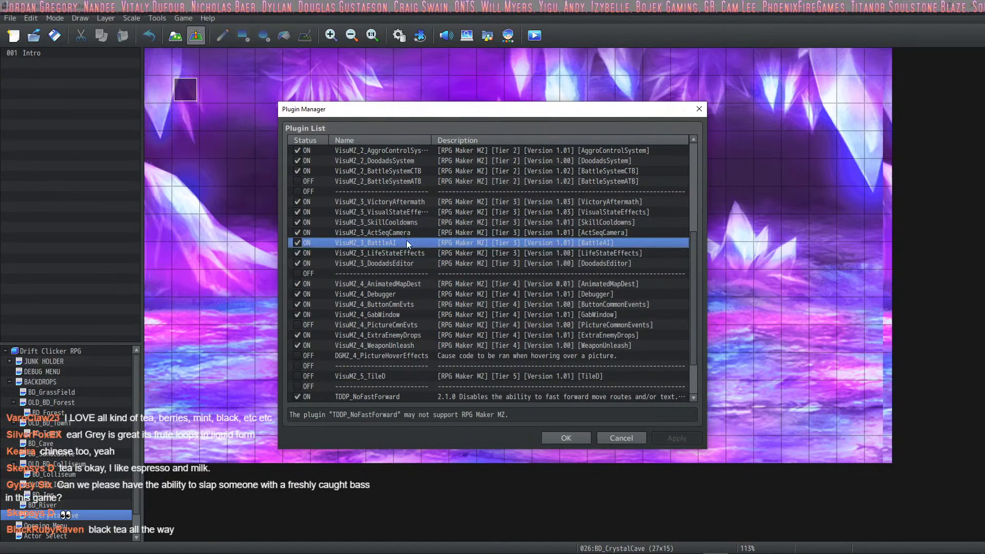
pyautogui.click(402, 265)
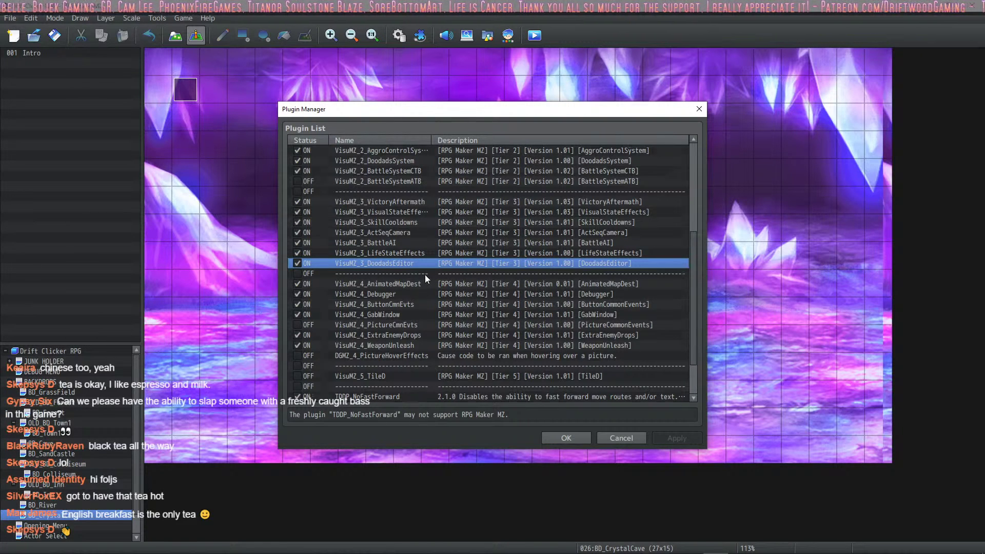
pyautogui.scroll(-1, 425, 275)
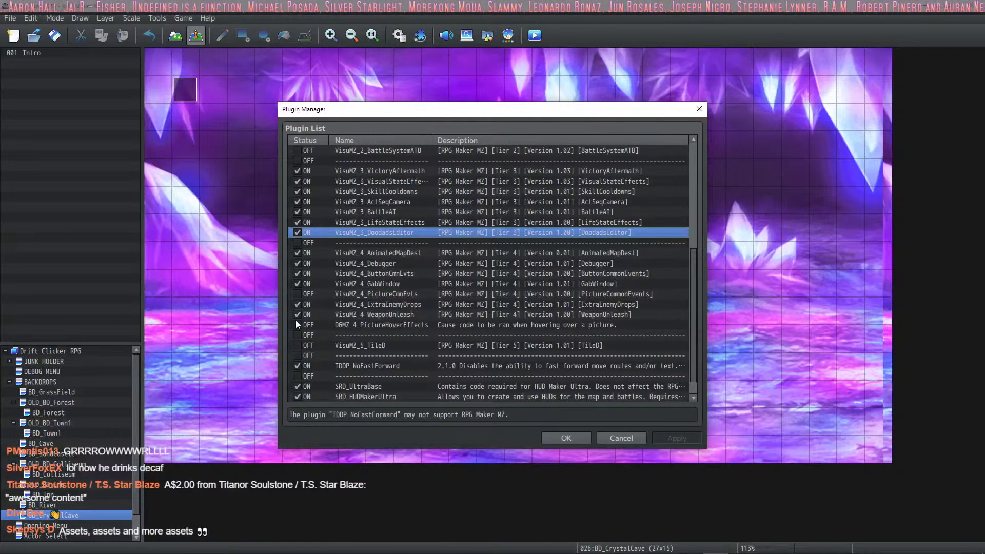
# - Check individual tier 3 plugin entries, including LifeStateEffects, BattleAI, ActSeqCamera and VisualStateEffects, as well as PictureCmnEvts
pyautogui.click(423, 224)
pyautogui.click(417, 294)
pyautogui.click(413, 211)
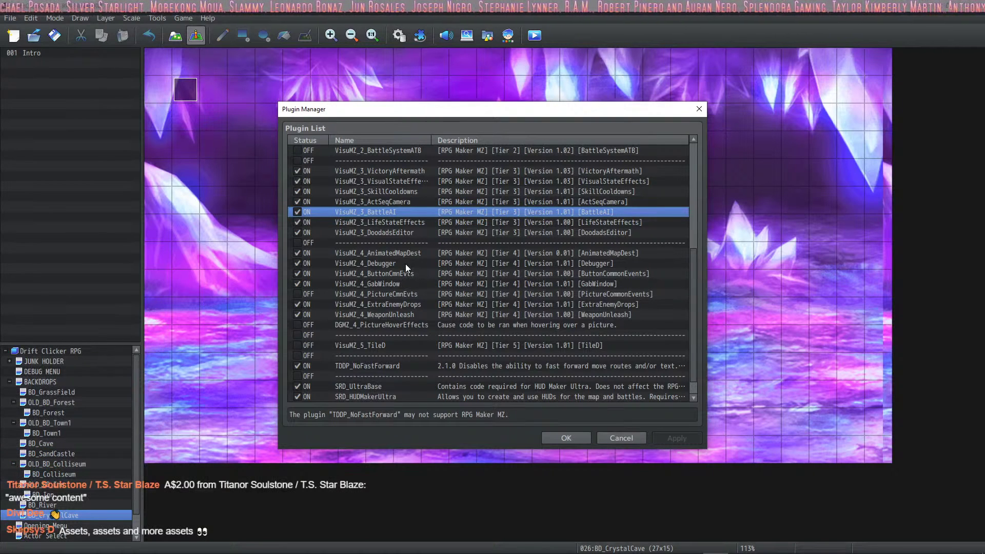
pyautogui.click(419, 202)
pyautogui.click(425, 182)
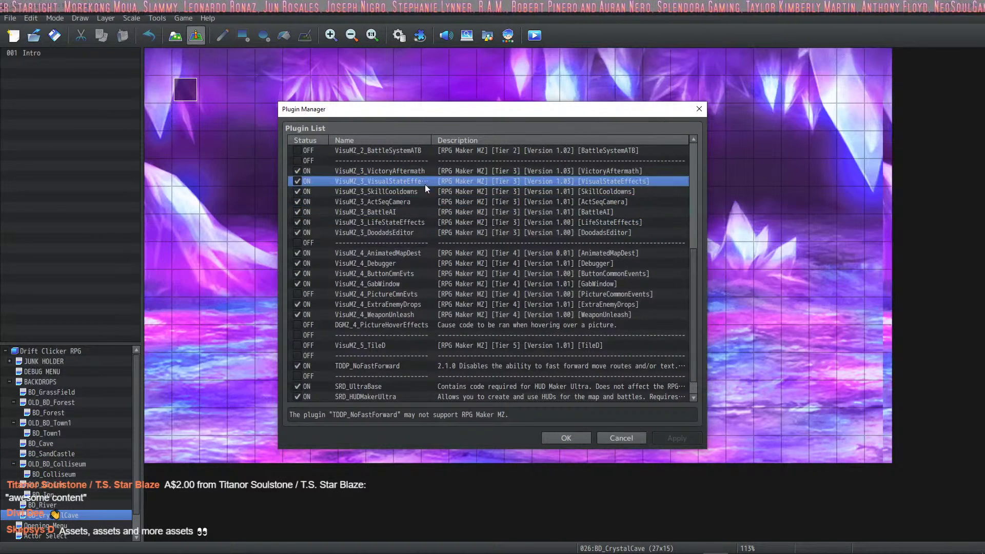
pyautogui.click(426, 221)
# - Examine the tier 2 plugin entries, including PartySystem, QuestSystem and DoodadsSystem
pyautogui.scroll(3, 417, 224)
pyautogui.scroll(1, 417, 225)
pyautogui.click(411, 219)
pyautogui.press('Up')
pyautogui.press('Up')
pyautogui.press('Up')
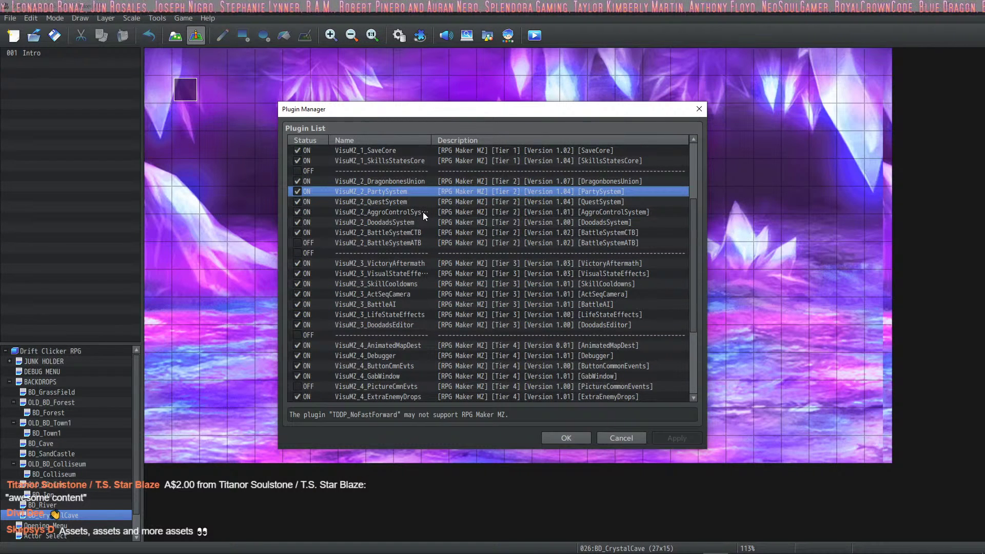
pyautogui.click(411, 201)
pyautogui.click(413, 221)
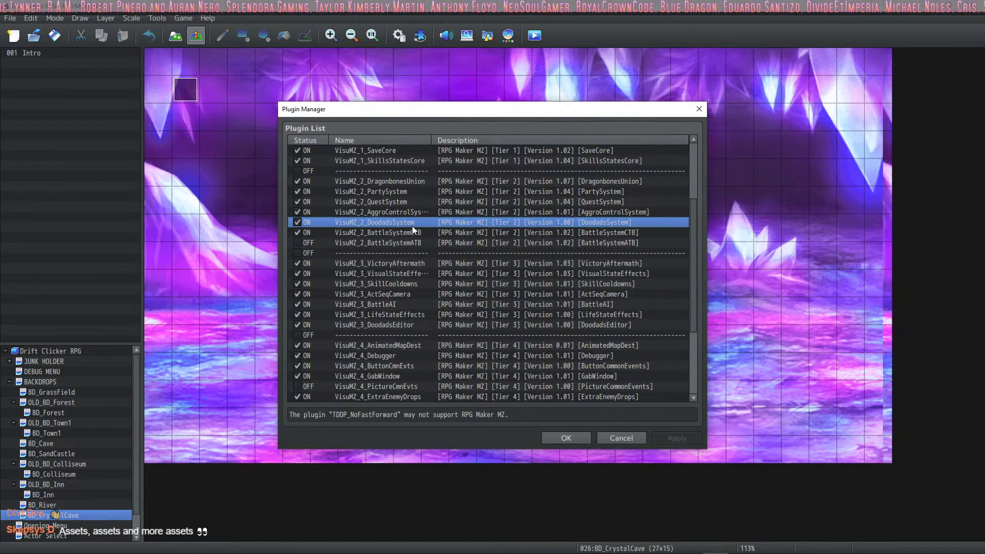
pyautogui.moveTo(411, 225); pyautogui.dragTo(409, 190)
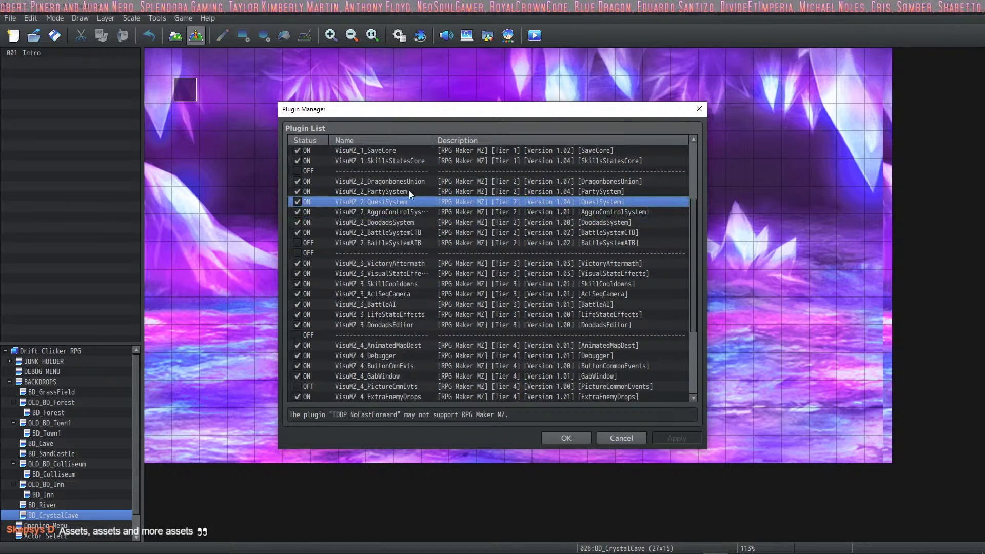
pyautogui.click(409, 192)
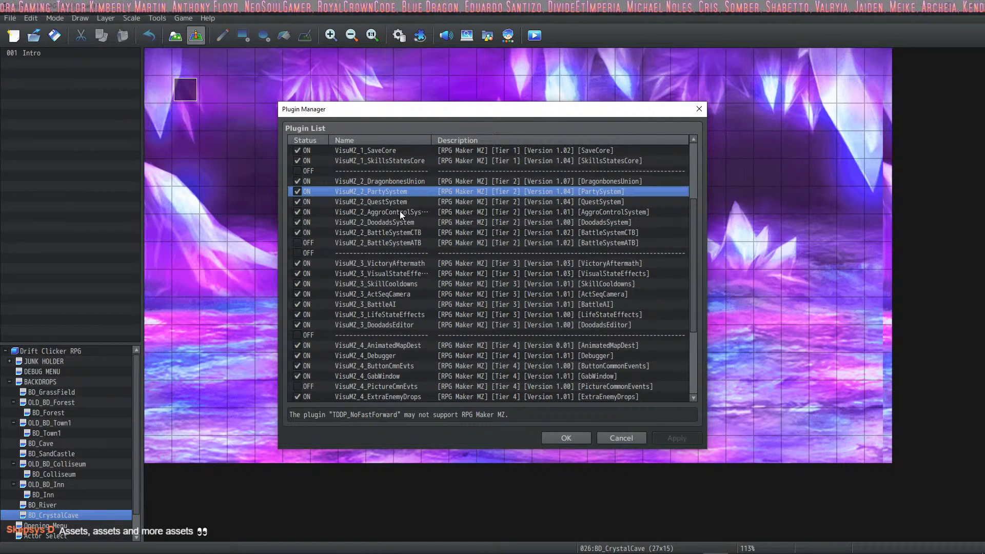
# - Look through the whole plugin list once more, from the Dragonbones library to the empty slot after SRD_HUDMakerUltraPro
pyautogui.scroll(-1, 407, 225)
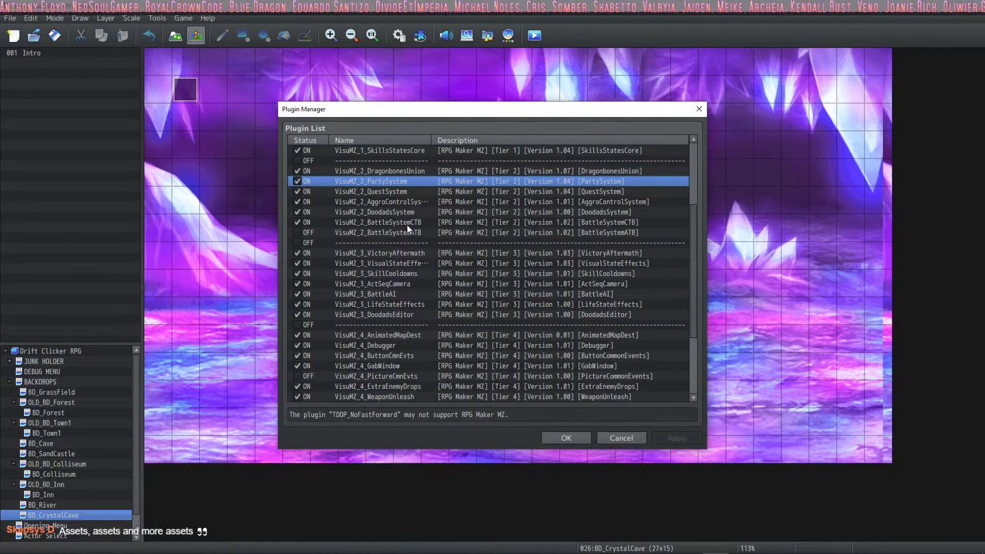
pyautogui.scroll(-1, 407, 225)
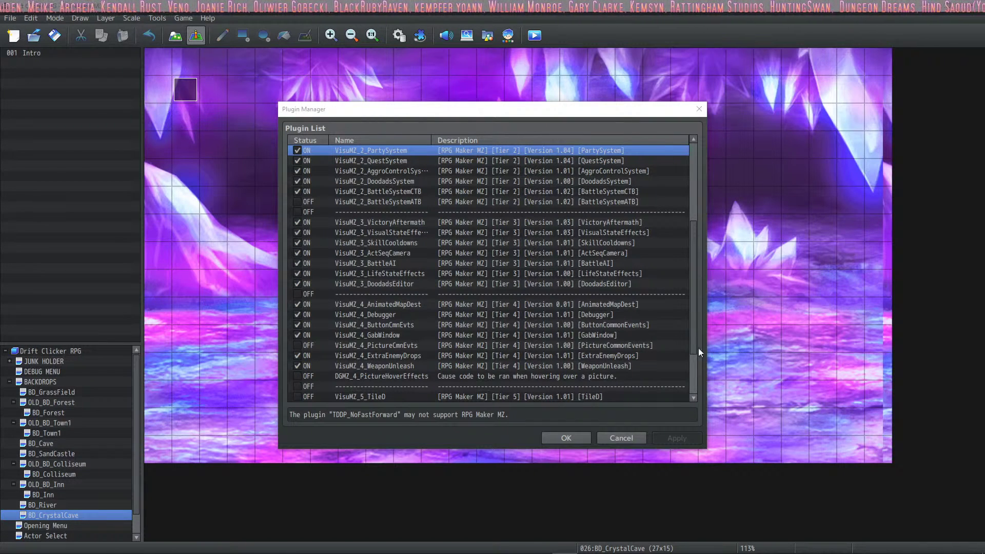
pyautogui.scroll(-2, 399, 327)
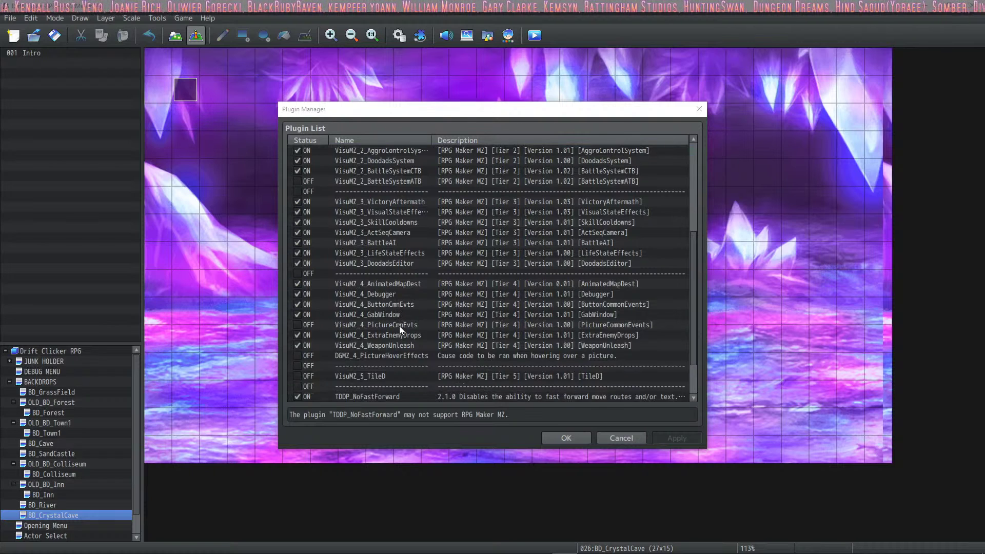
pyautogui.scroll(-1, 408, 308)
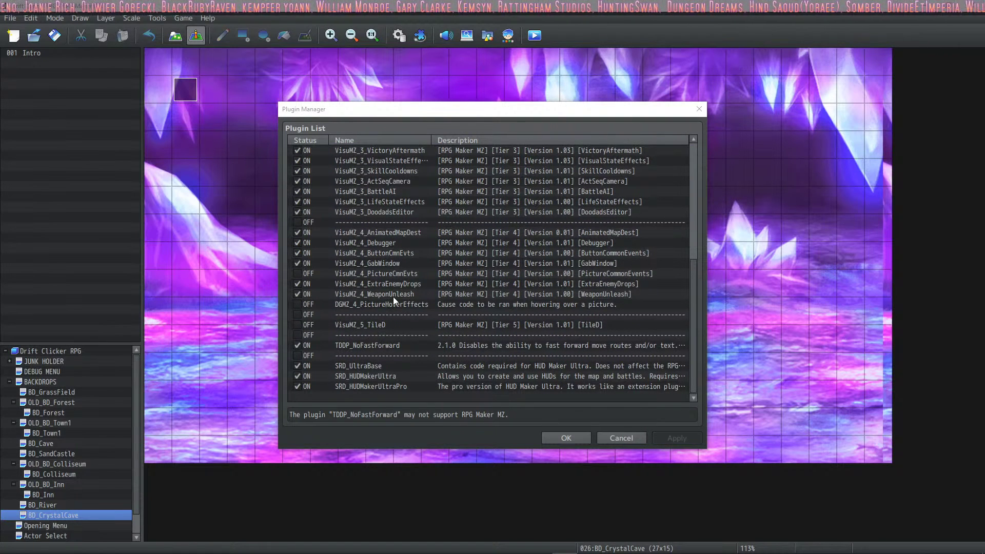
pyautogui.scroll(1, 453, 305)
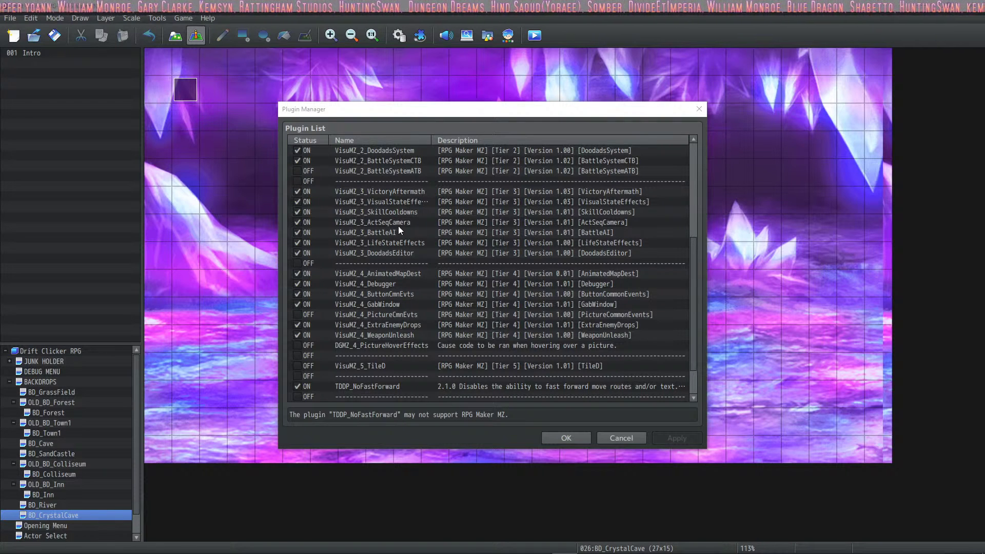
pyautogui.click(402, 253)
pyautogui.scroll(1, 398, 232)
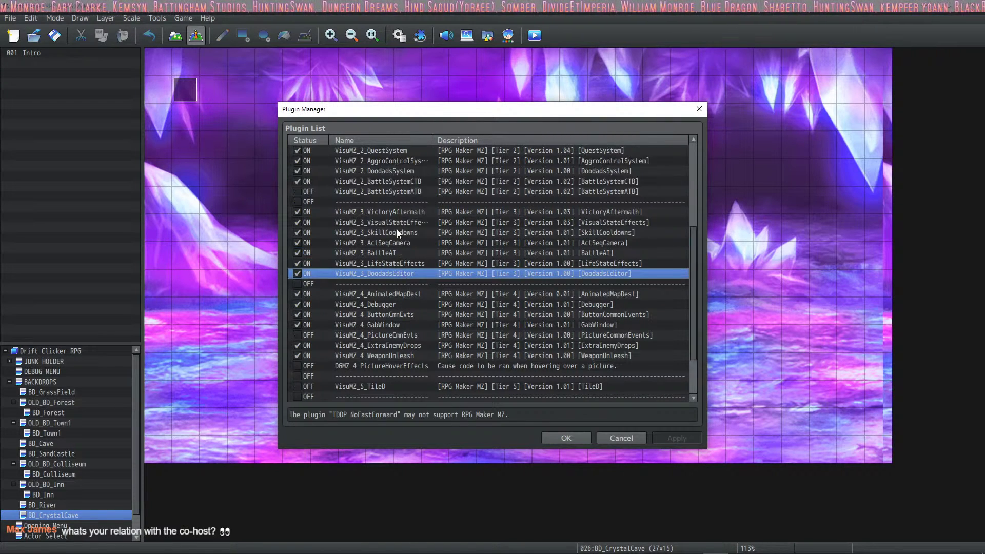
pyautogui.scroll(1, 401, 235)
pyautogui.scroll(2, 404, 232)
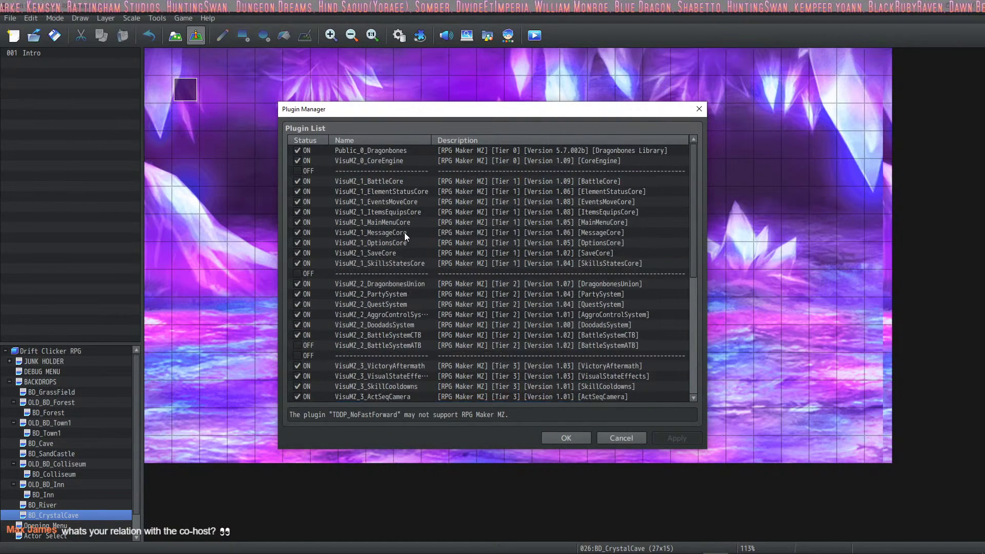
pyautogui.scroll(-5, 406, 226)
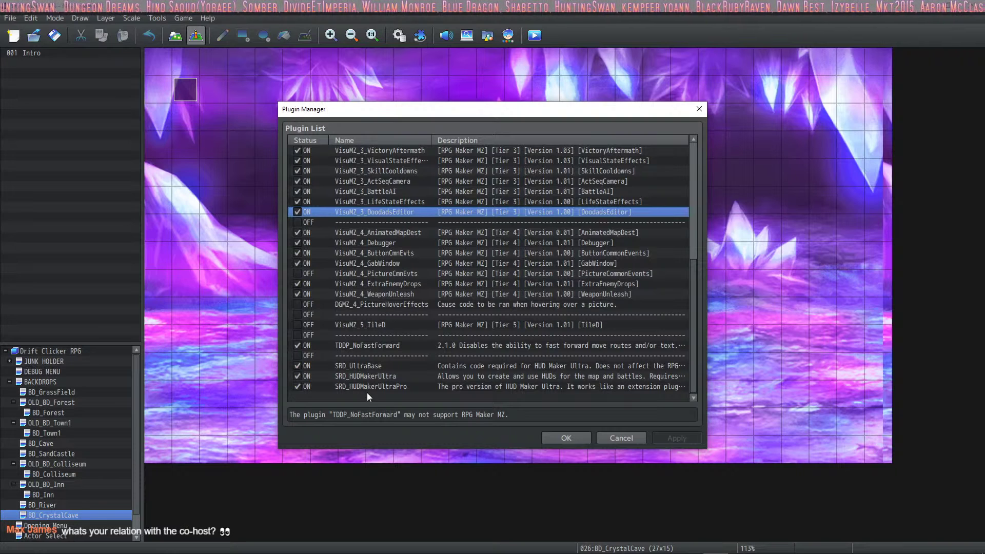
# - Start a new plugin entry after SRD_HUDMakerUltraPro and look through the available plugins, including the VisuMZ tiers
pyautogui.doubleClick(367, 392)
pyautogui.click(325, 154)
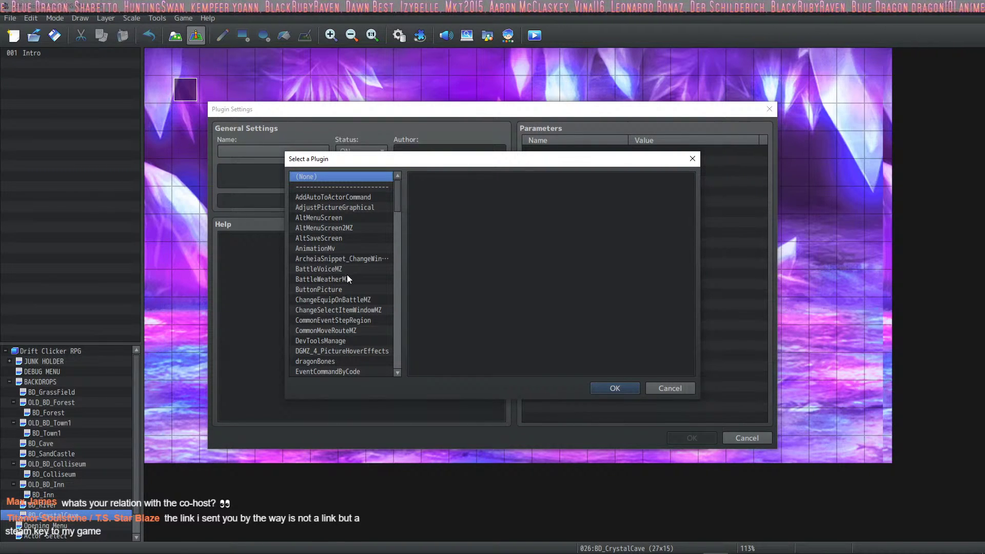
pyautogui.scroll(-6, 347, 277)
pyautogui.scroll(-1, 340, 259)
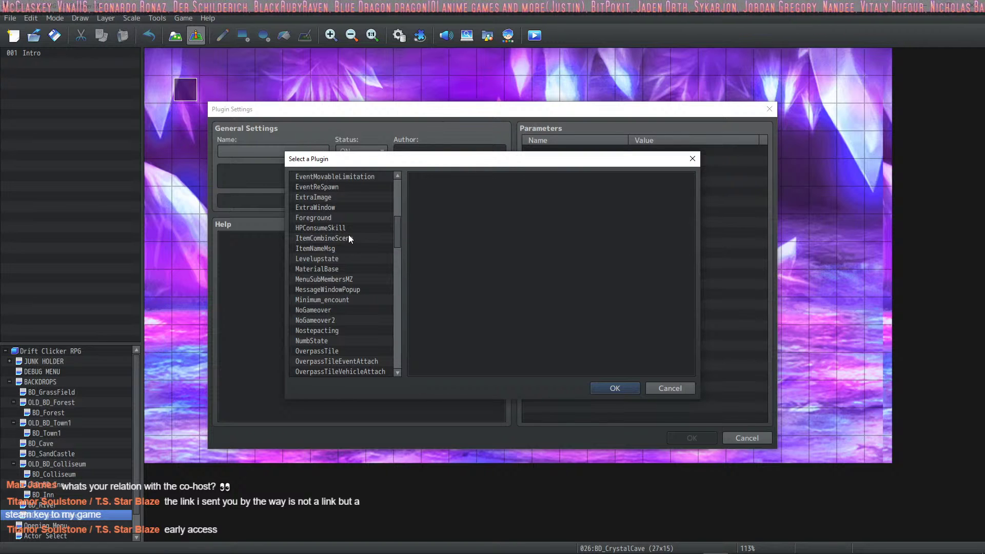
pyautogui.scroll(-1, 348, 241)
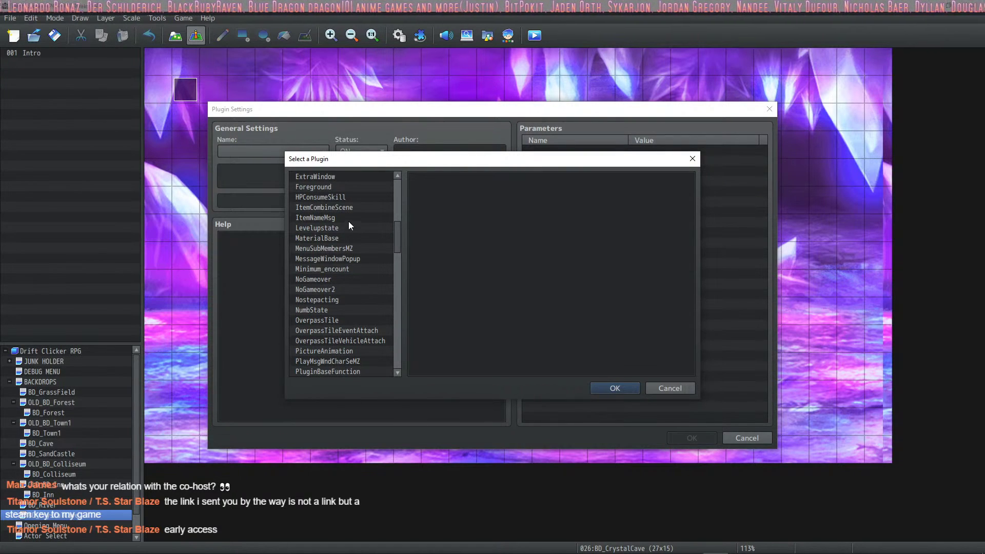
pyautogui.scroll(-15, 349, 201)
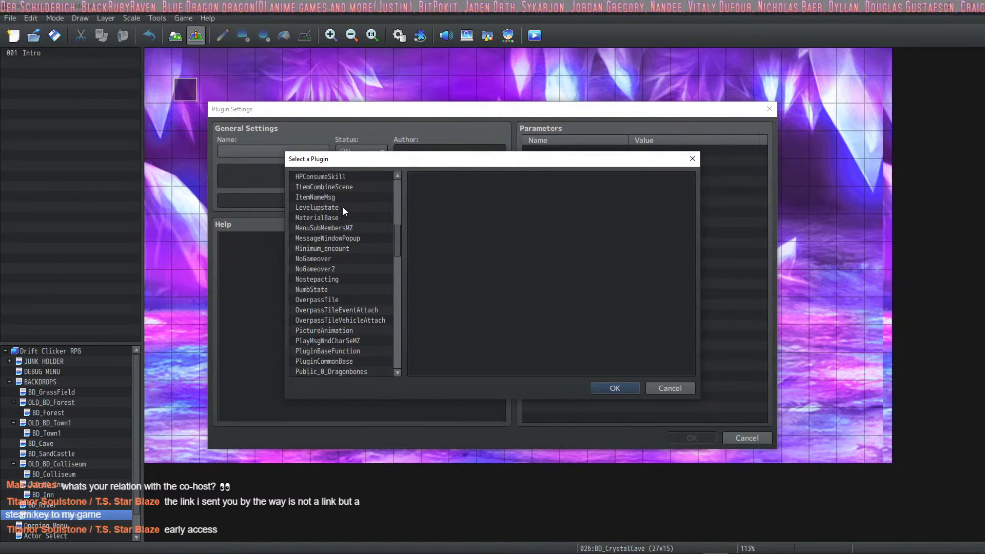
pyautogui.scroll(-9, 370, 275)
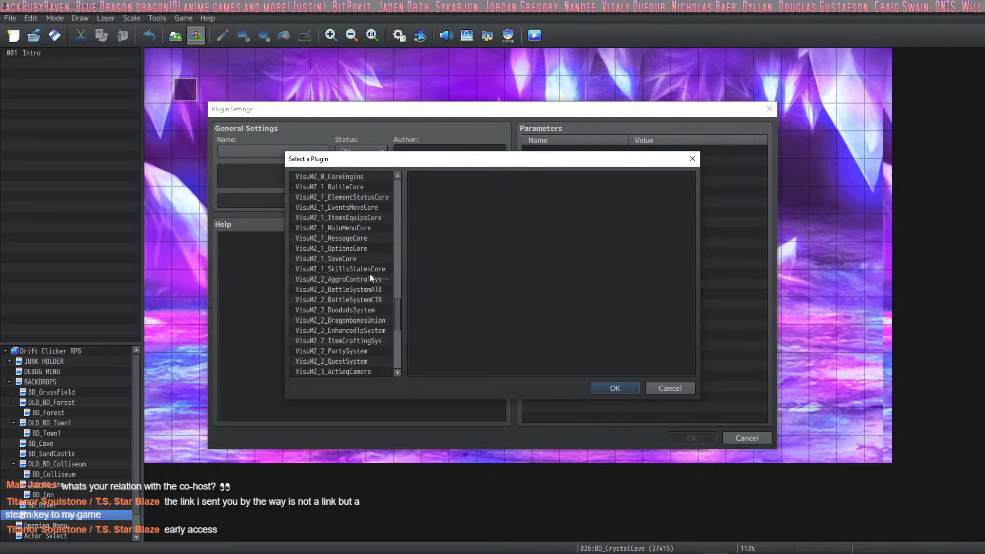
pyautogui.scroll(-2, 362, 269)
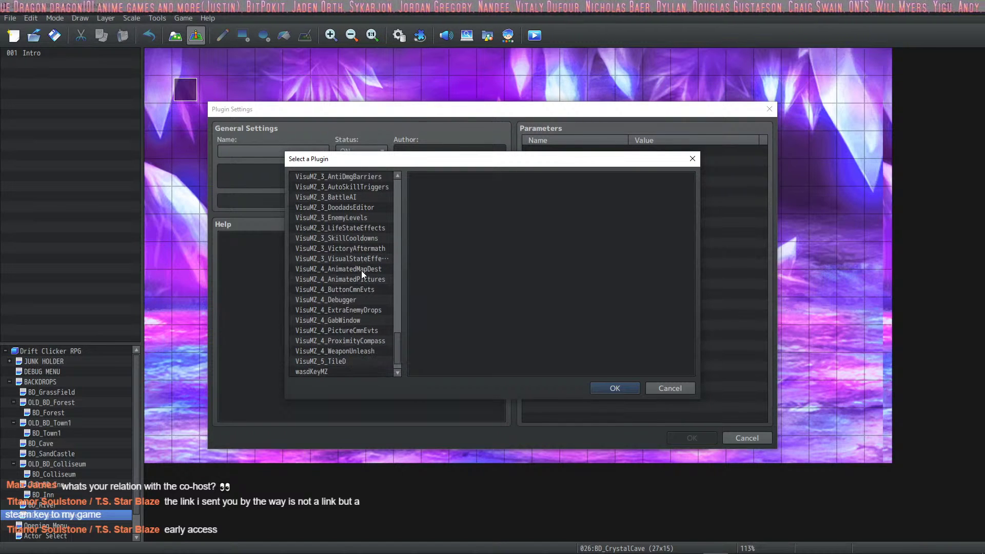
pyautogui.scroll(4, 337, 319)
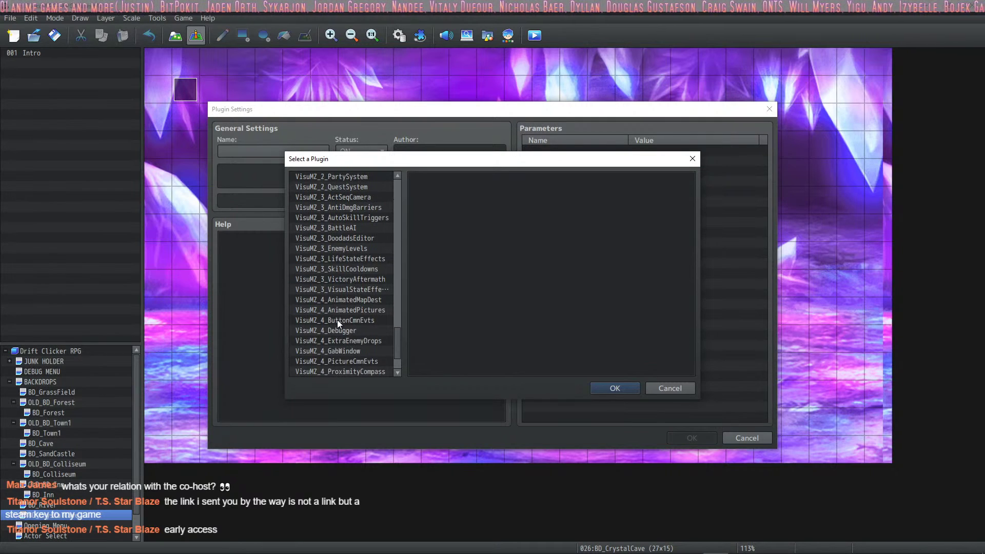
pyautogui.scroll(4, 337, 319)
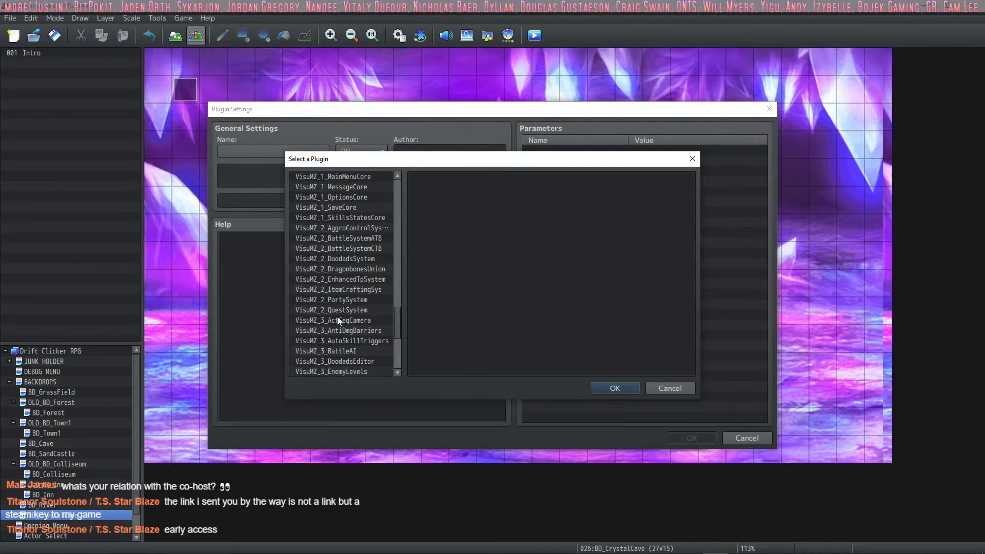
# - Choose VisuMZ_3_EnemyLevels for the new entry and add it to the plugin list with its status ON
pyautogui.scroll(-2, 338, 317)
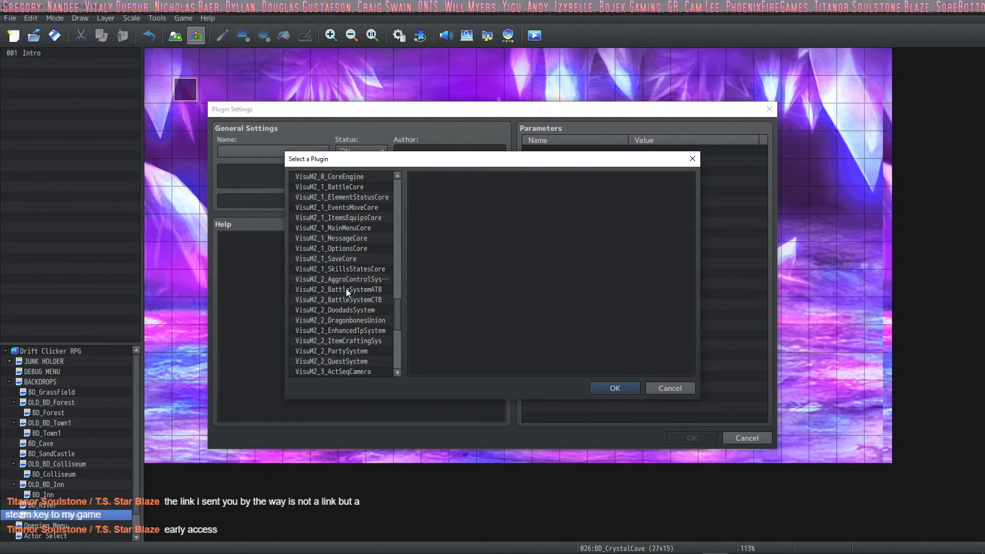
pyautogui.scroll(-3, 350, 283)
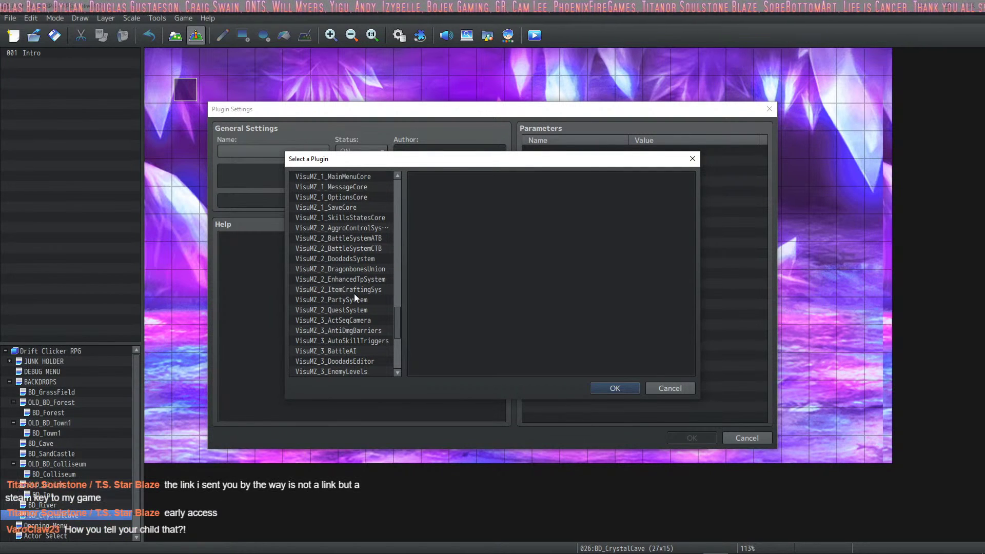
pyautogui.scroll(-2, 354, 294)
pyautogui.click(371, 340)
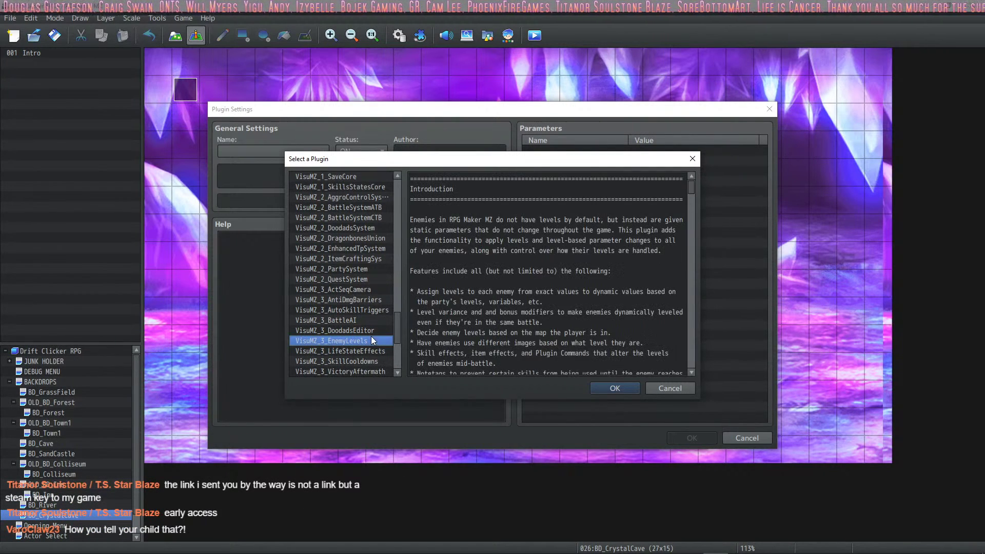
pyautogui.scroll(-2, 513, 334)
pyautogui.click(616, 389)
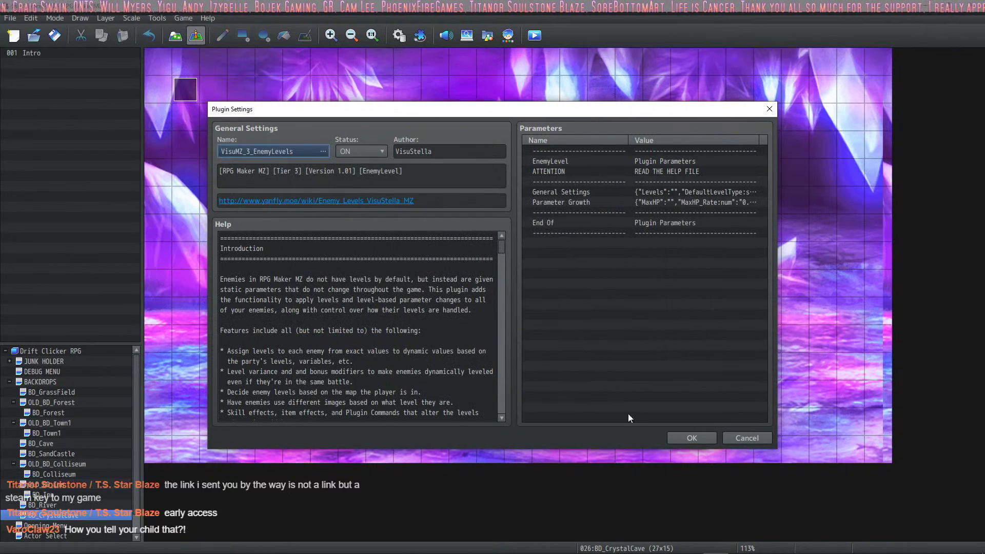
pyautogui.click(692, 438)
# - Move VisuMZ_3_EnemyLevels directly below VisuMZ_3_DoodadsEditor in the tier 3 group and apply the plugin changes
pyautogui.moveTo(385, 386); pyautogui.dragTo(402, 206)
pyautogui.scroll(2, 405, 246)
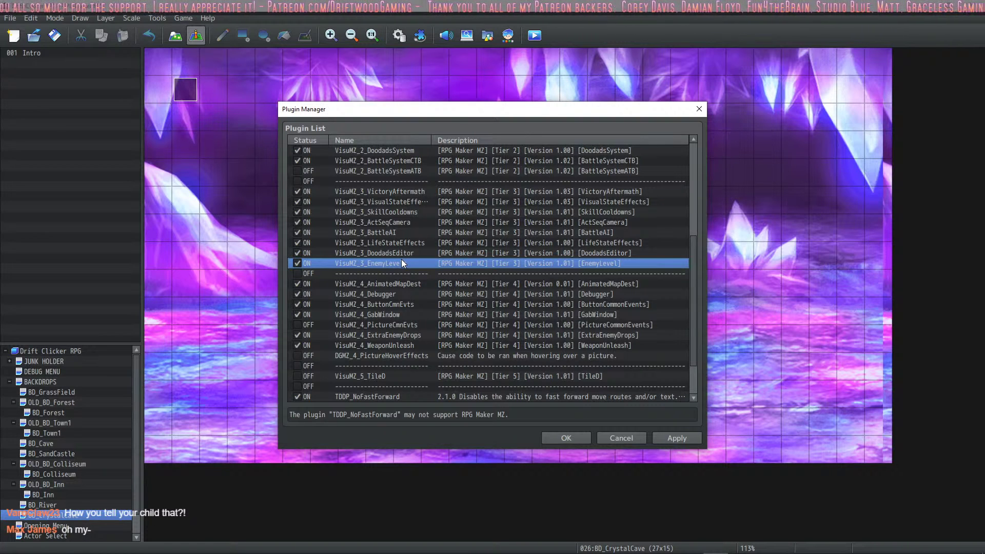
pyautogui.click(678, 438)
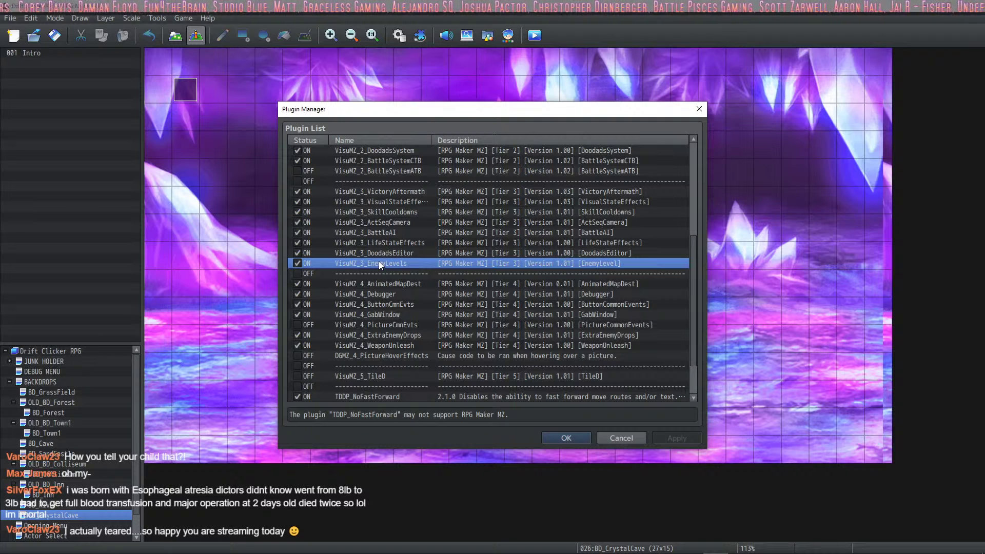
# - Open the settings of VisuMZ_3_EnemyLevels and read its help from the introduction through the requirements, major changes and parameter calculations
pyautogui.doubleClick(372, 262)
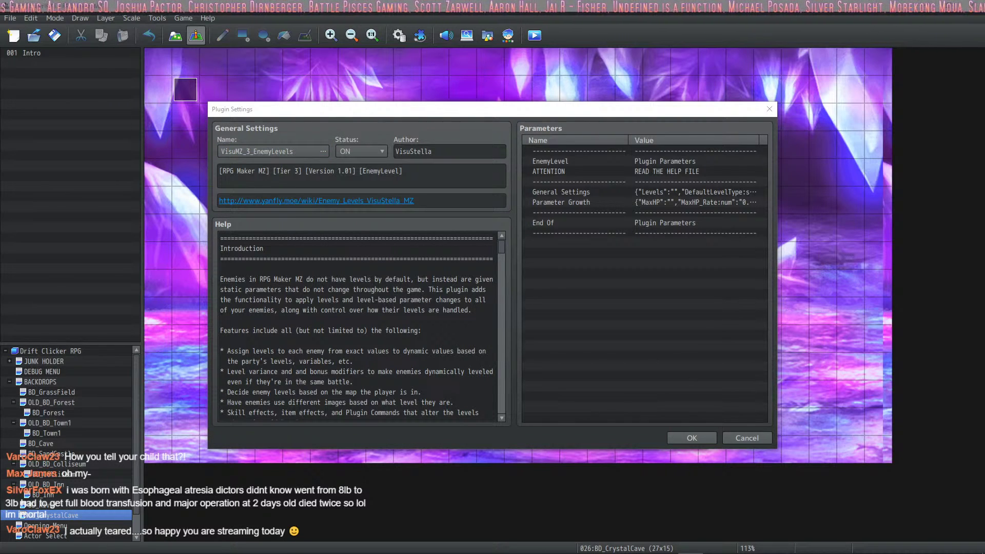
pyautogui.click(387, 110)
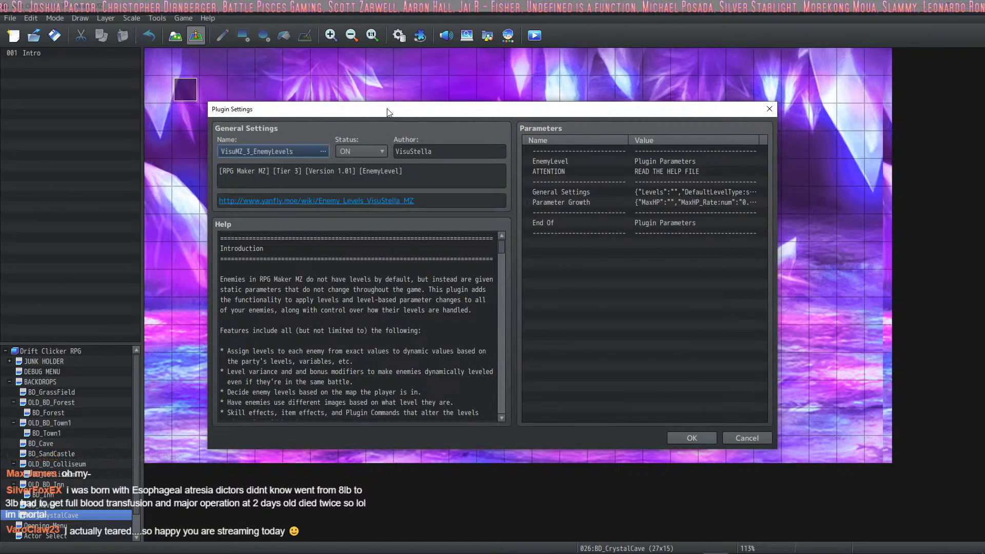
pyautogui.scroll(-2, 408, 291)
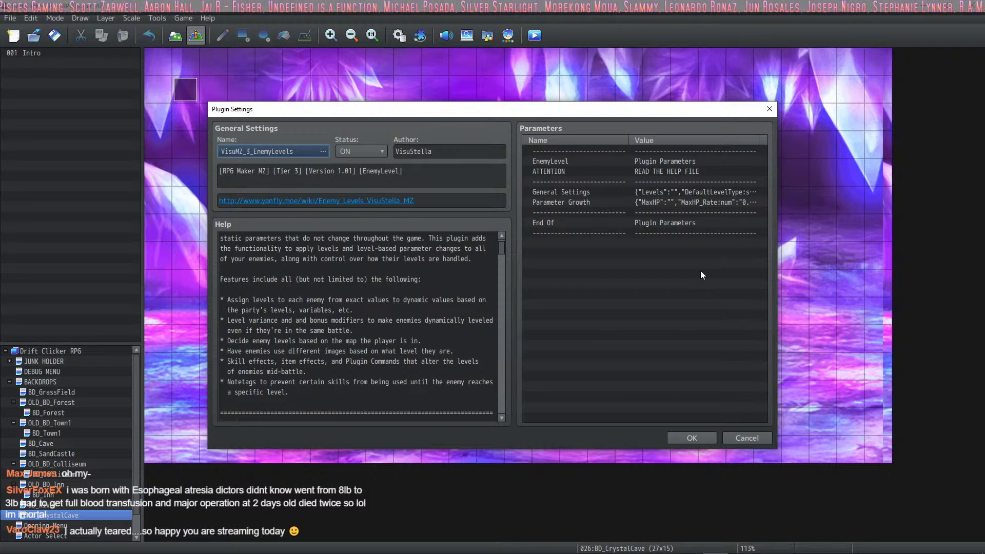
pyautogui.scroll(-2, 356, 326)
pyautogui.scroll(-7, 357, 327)
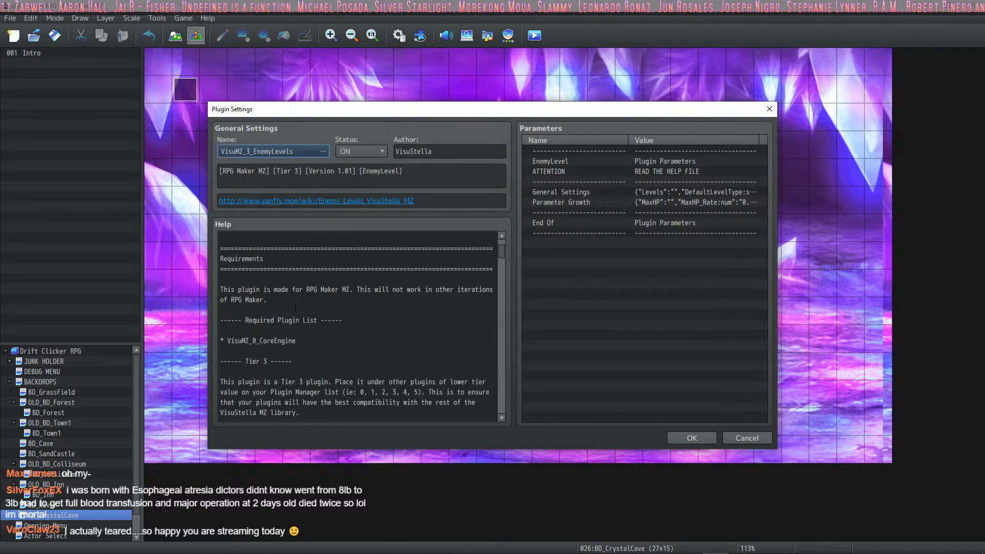
pyautogui.scroll(-1, 308, 299)
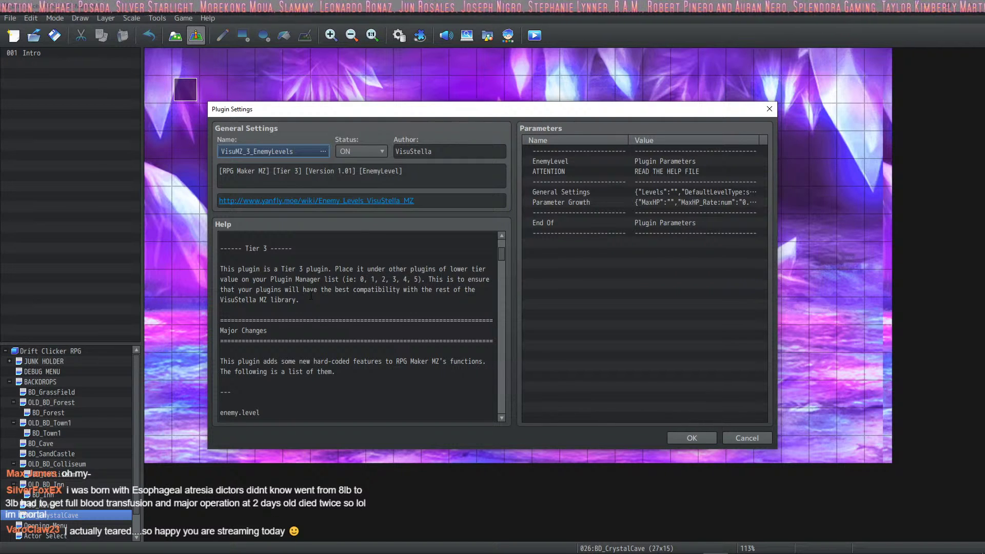
pyautogui.scroll(-1, 310, 296)
pyautogui.scroll(1, 309, 296)
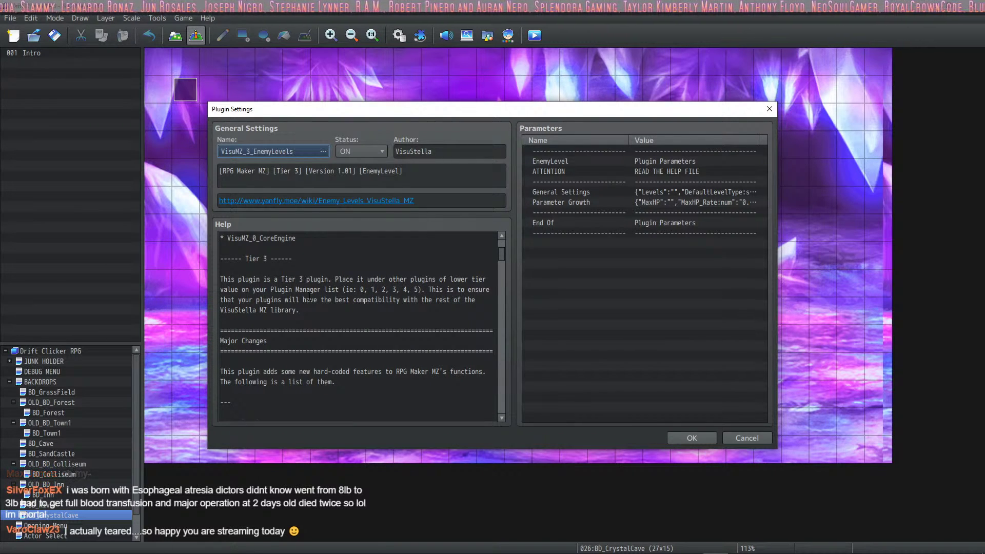
pyautogui.scroll(-4, 310, 297)
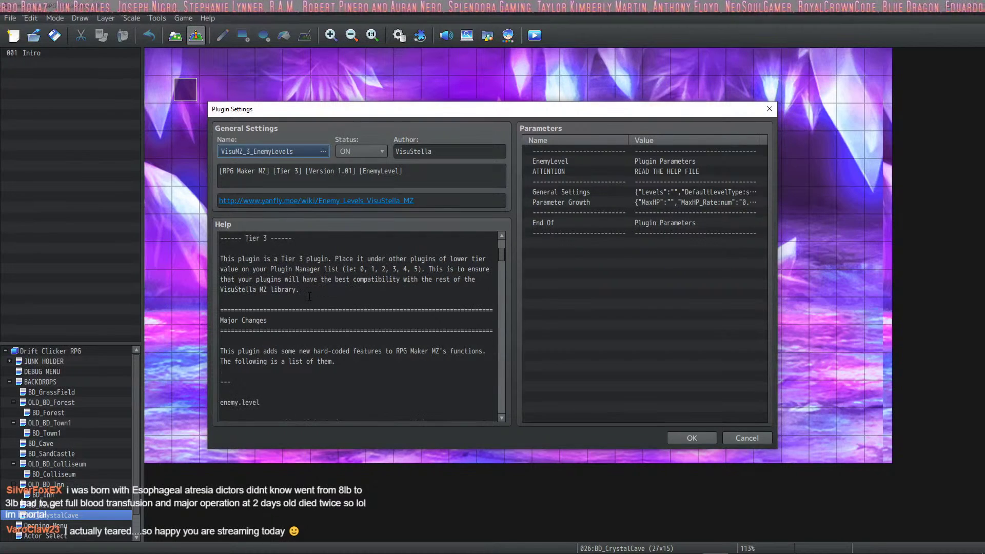
pyautogui.scroll(-3, 307, 298)
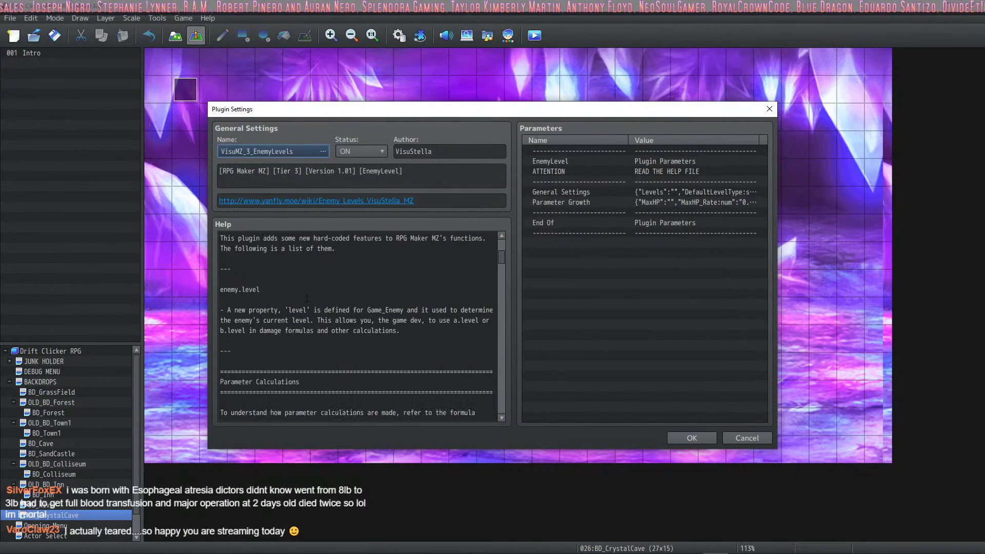
pyautogui.scroll(-6, 287, 300)
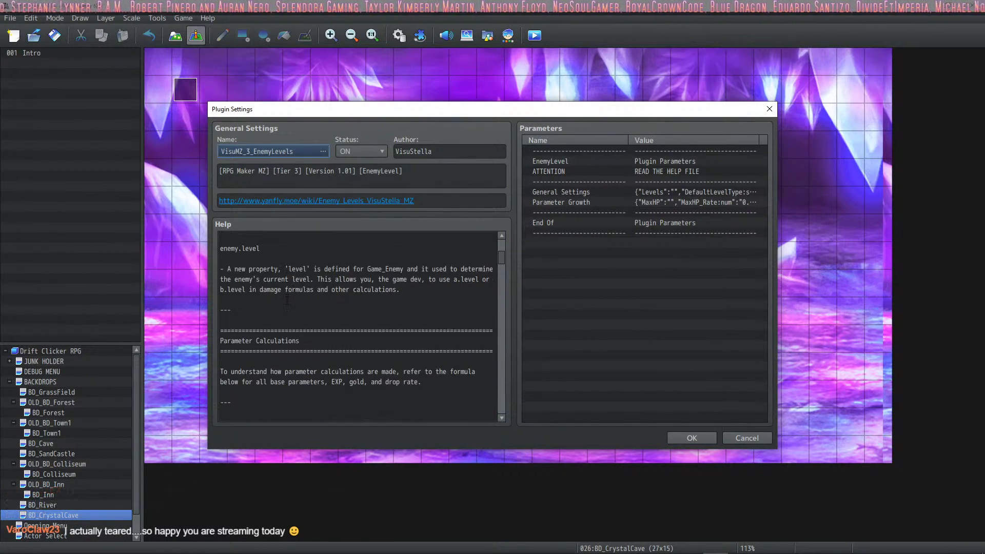
pyautogui.scroll(-7, 287, 300)
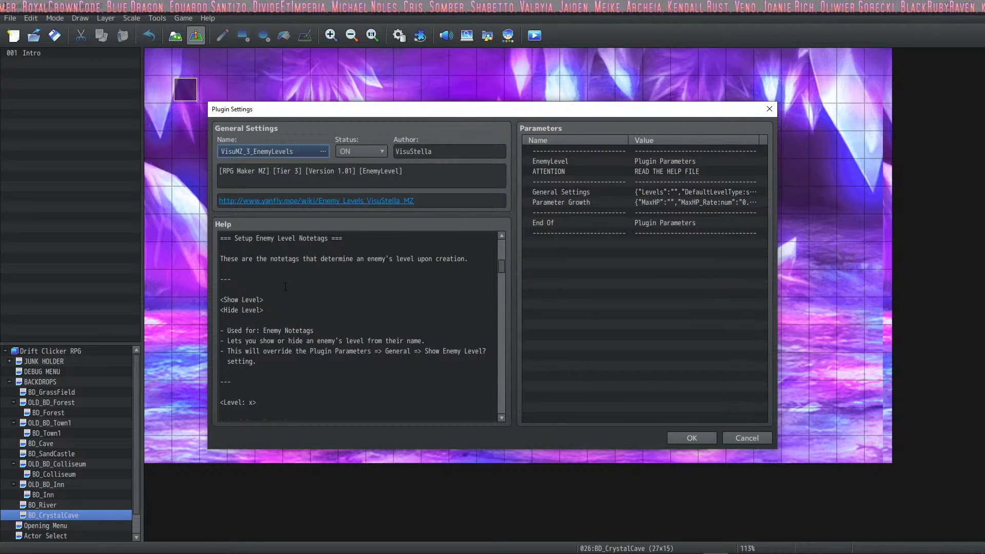
# - Read the help on the Show Level, Hide Level, Level: x and Level: x to y enemy notetags
pyautogui.scroll(-2, 370, 277)
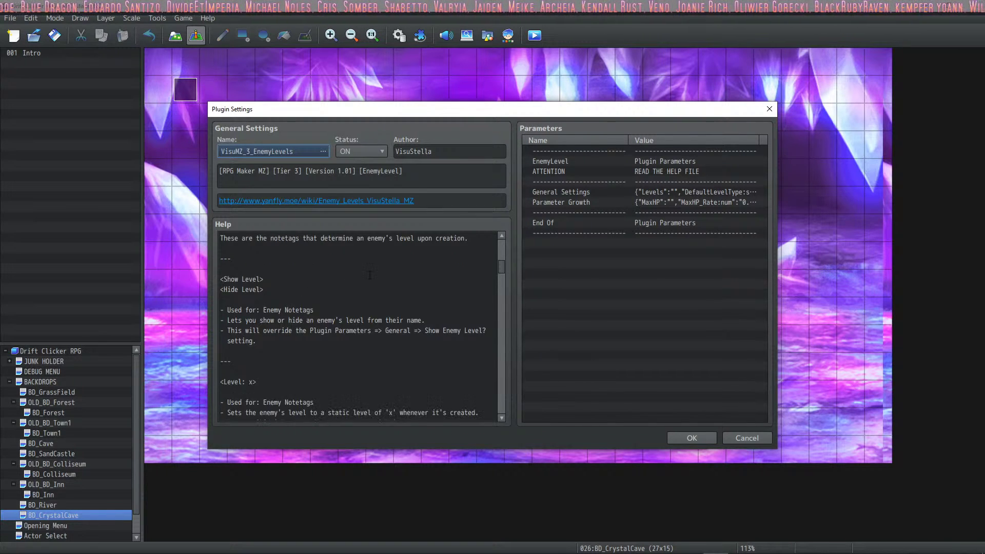
pyautogui.scroll(-3, 359, 276)
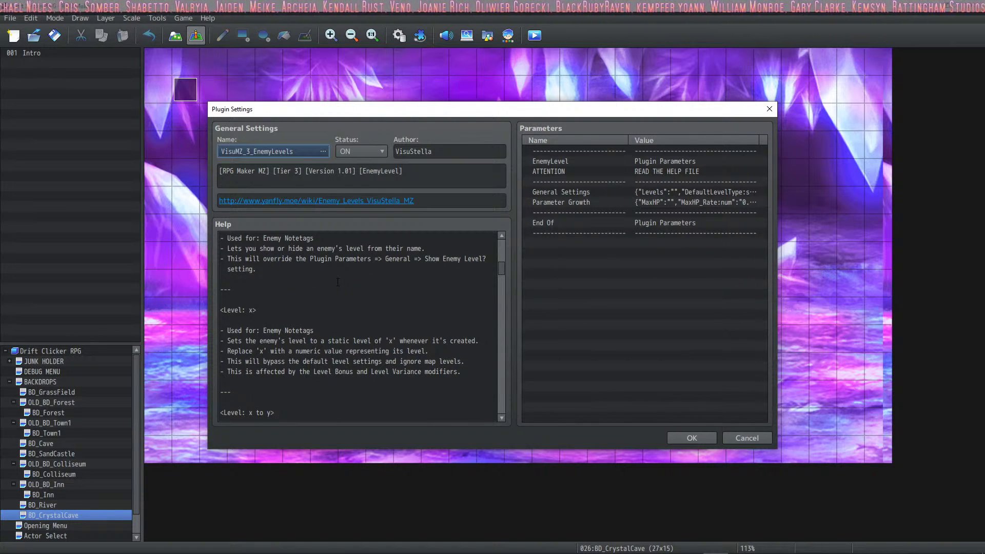
pyautogui.scroll(-1, 327, 285)
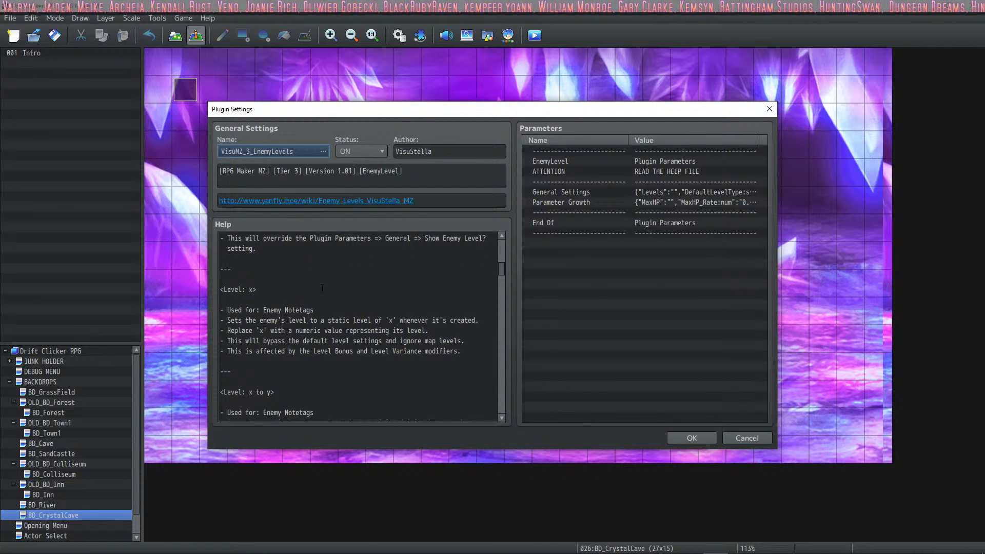
pyautogui.scroll(-1, 322, 289)
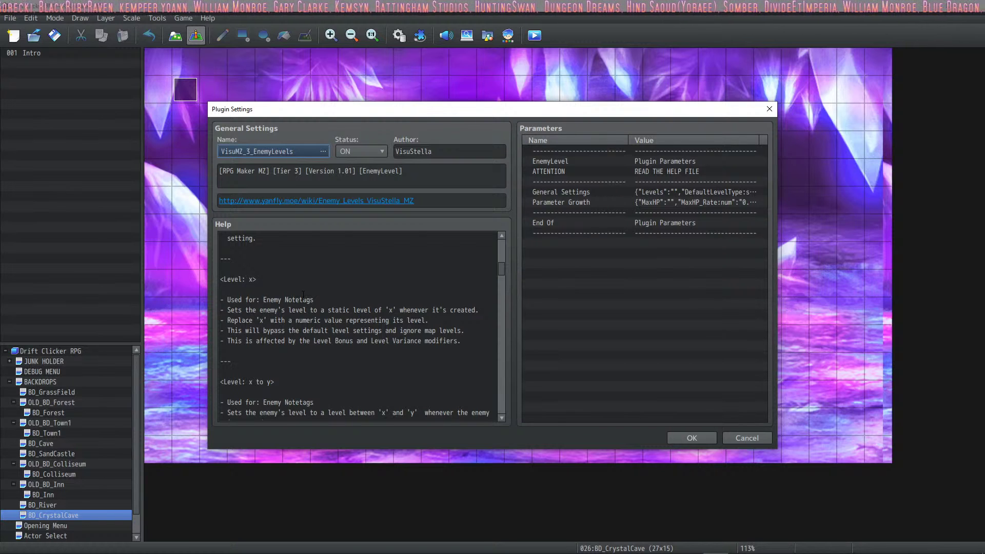
pyautogui.scroll(-1, 302, 297)
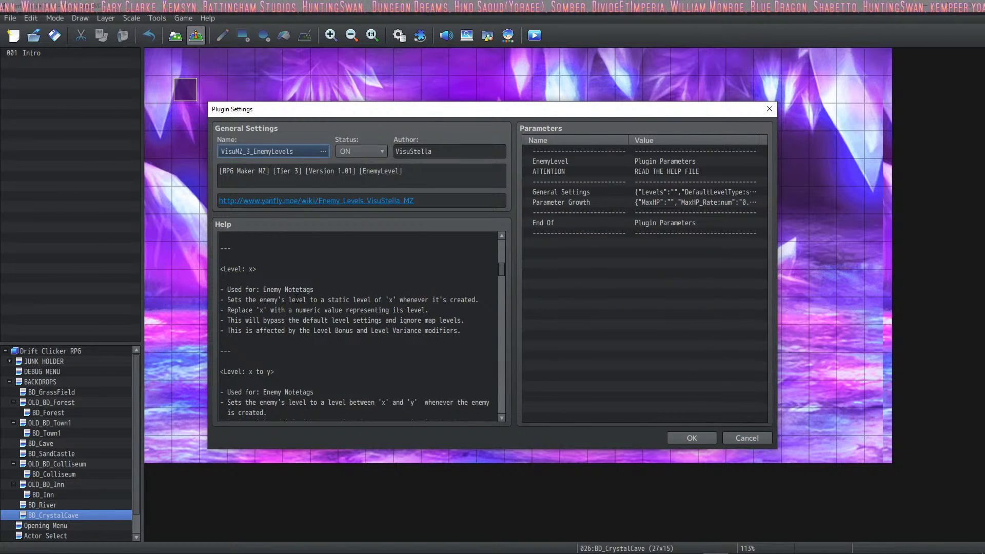
pyautogui.scroll(-1, 296, 298)
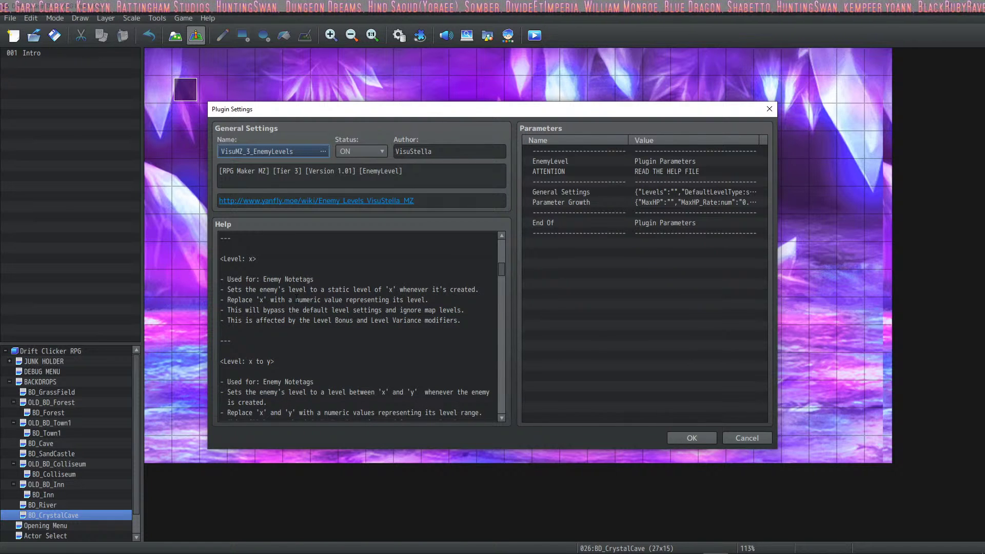
pyautogui.scroll(-7, 285, 305)
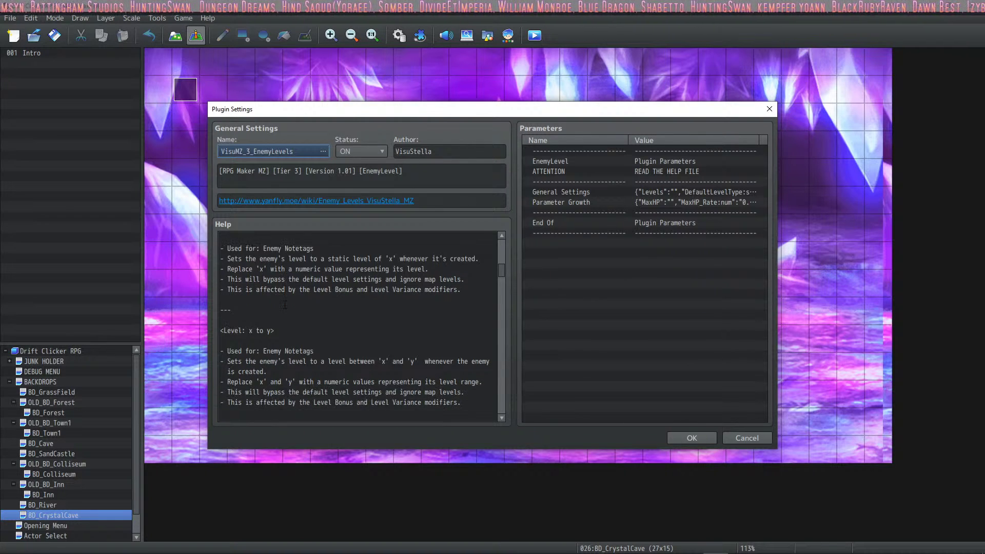
pyautogui.scroll(-11, 285, 305)
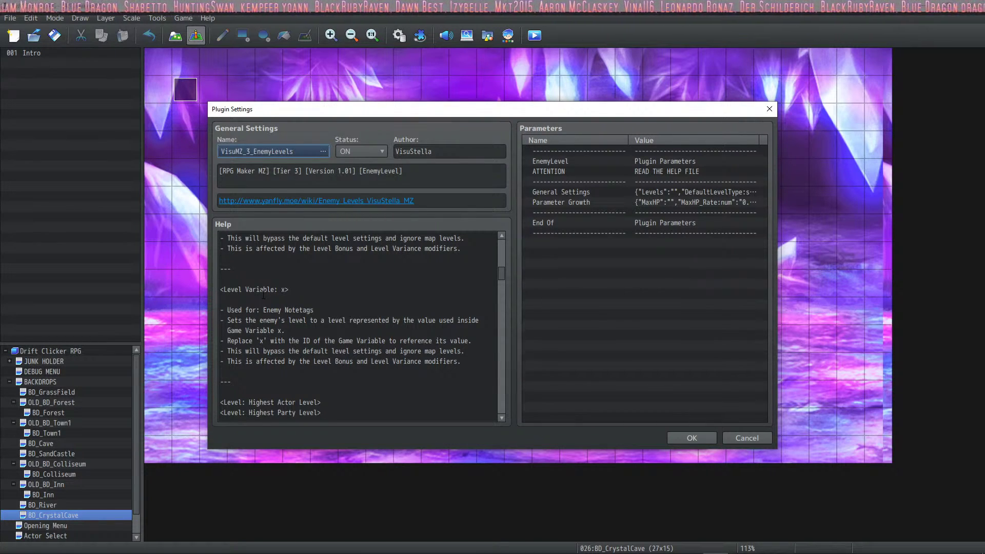
# - Read the help on the Level Variable, highest, average and lowest actor or party level, and Level Bonus notetags
pyautogui.scroll(-1, 255, 293)
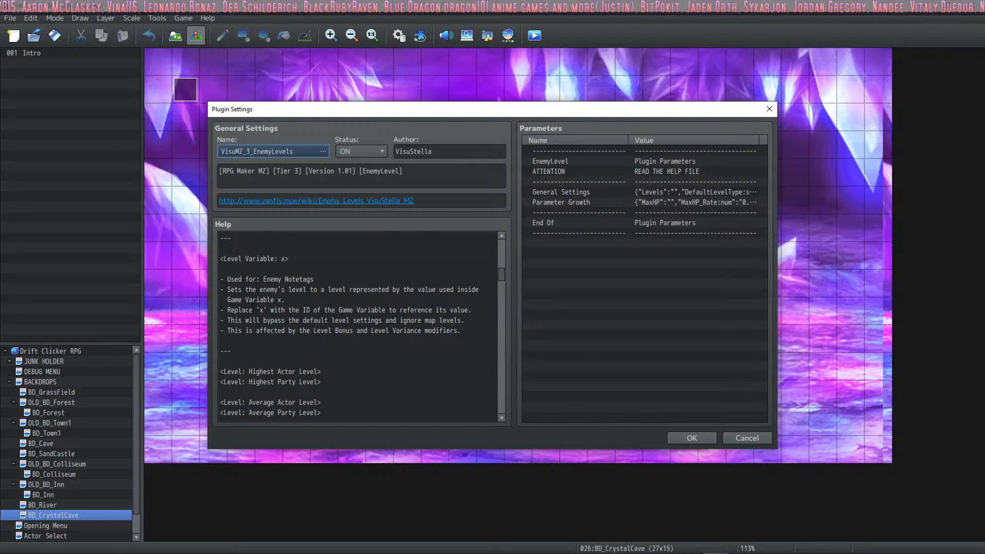
pyautogui.scroll(-1, 235, 315)
pyautogui.scroll(-3, 235, 315)
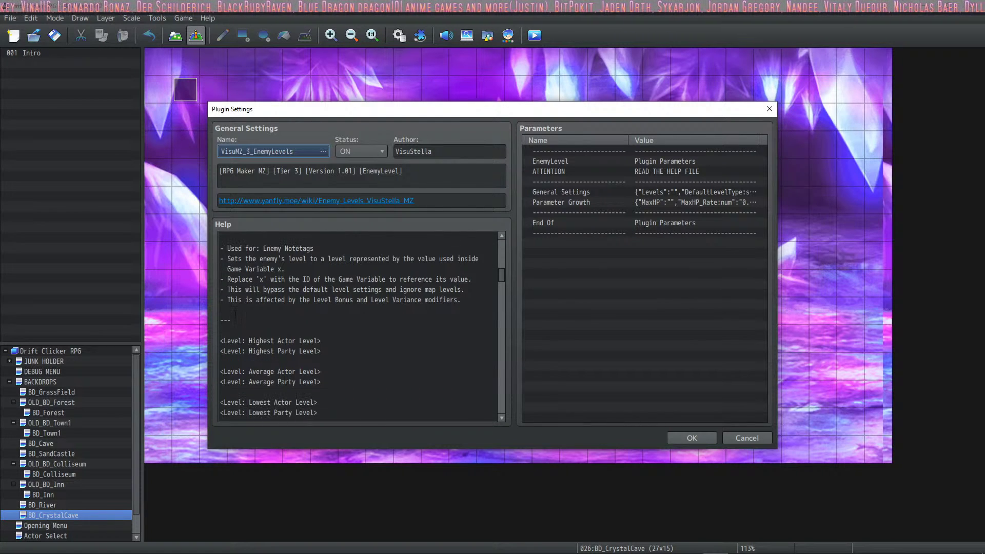
pyautogui.scroll(-1, 272, 286)
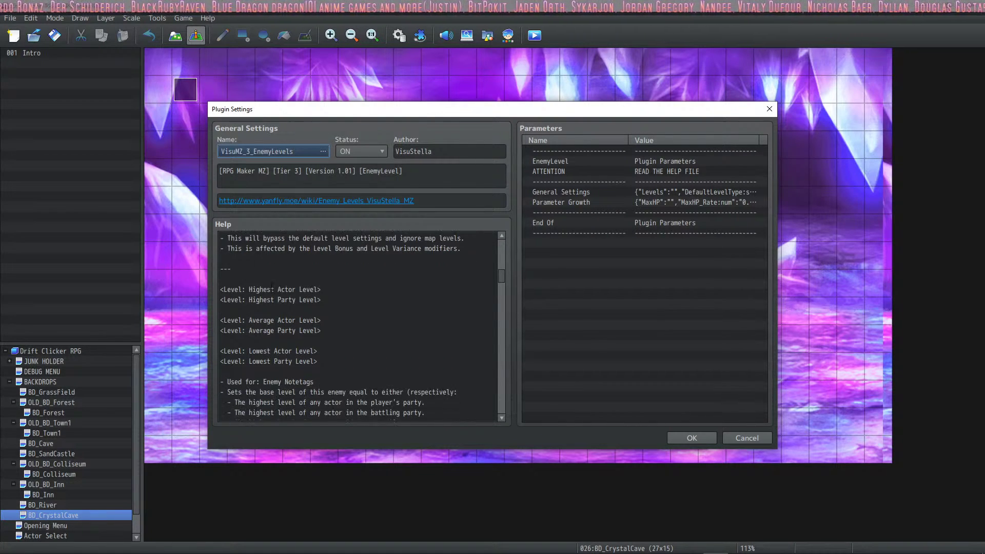
pyautogui.scroll(-1, 272, 286)
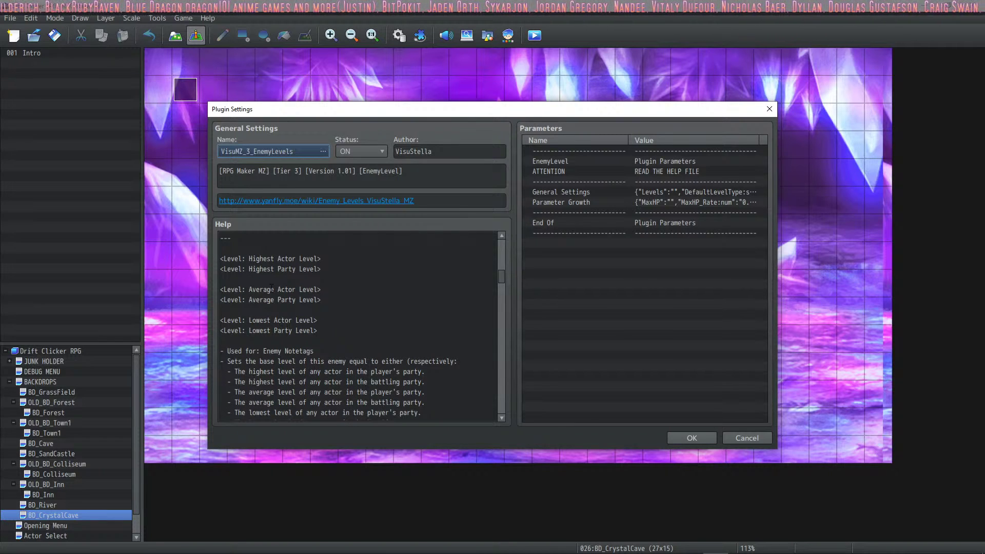
pyautogui.scroll(-1, 272, 287)
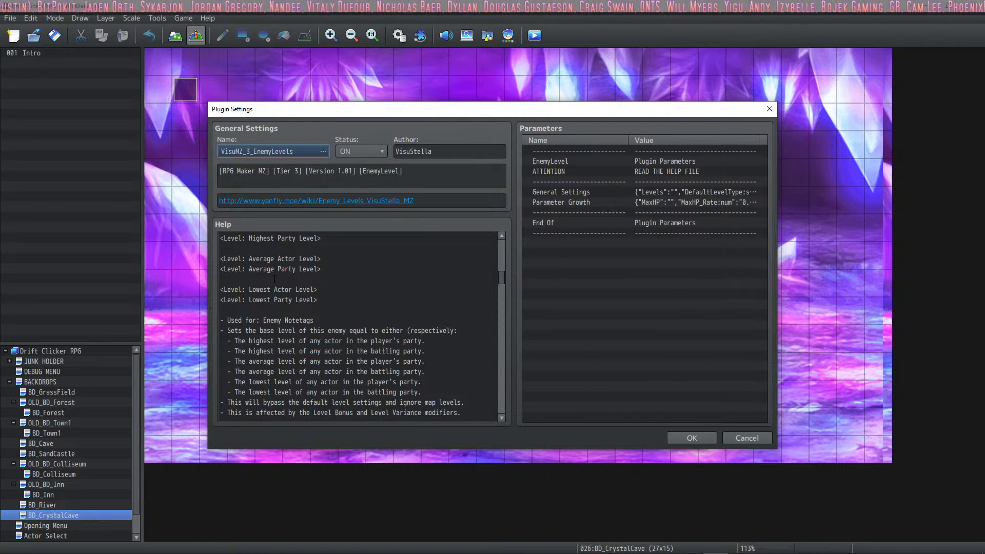
pyautogui.scroll(-5, 275, 279)
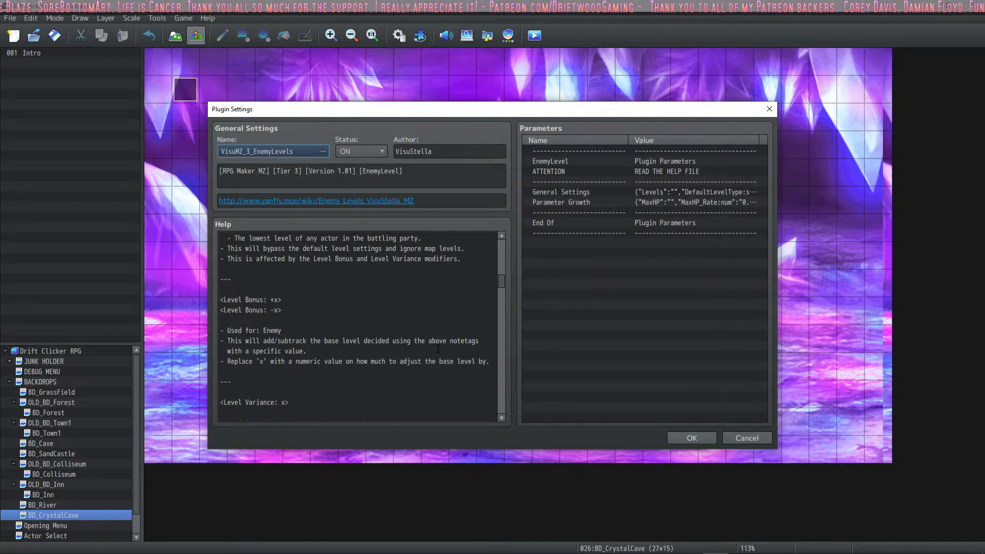
pyautogui.scroll(-1, 438, 349)
pyautogui.scroll(-2, 435, 349)
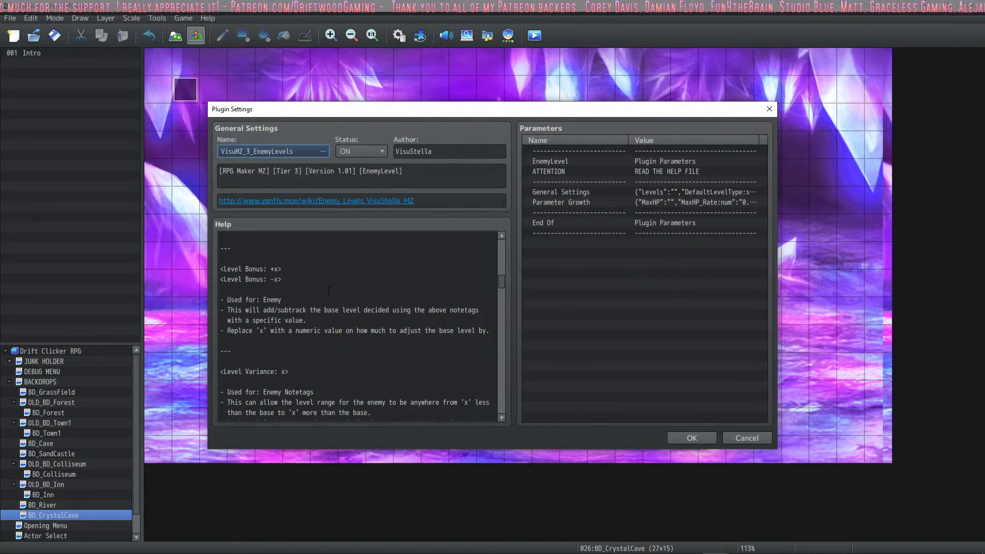
pyautogui.scroll(-2, 329, 292)
pyautogui.scroll(1, 328, 293)
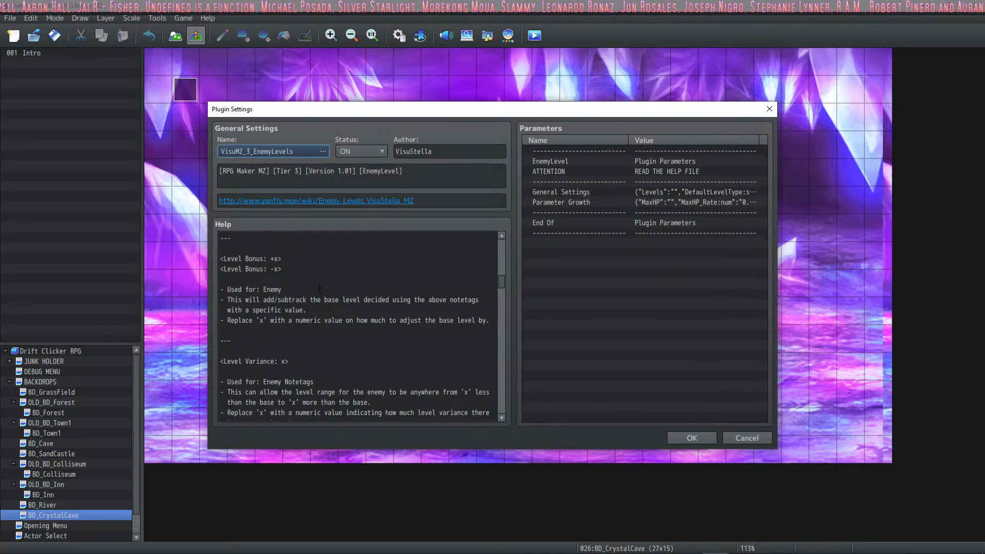
# - Read the help on the Level Variance, Positive and Negative Level Variance, Minimum and Maximum Level, and JavaScript enemy level notetags
pyautogui.scroll(-5, 320, 289)
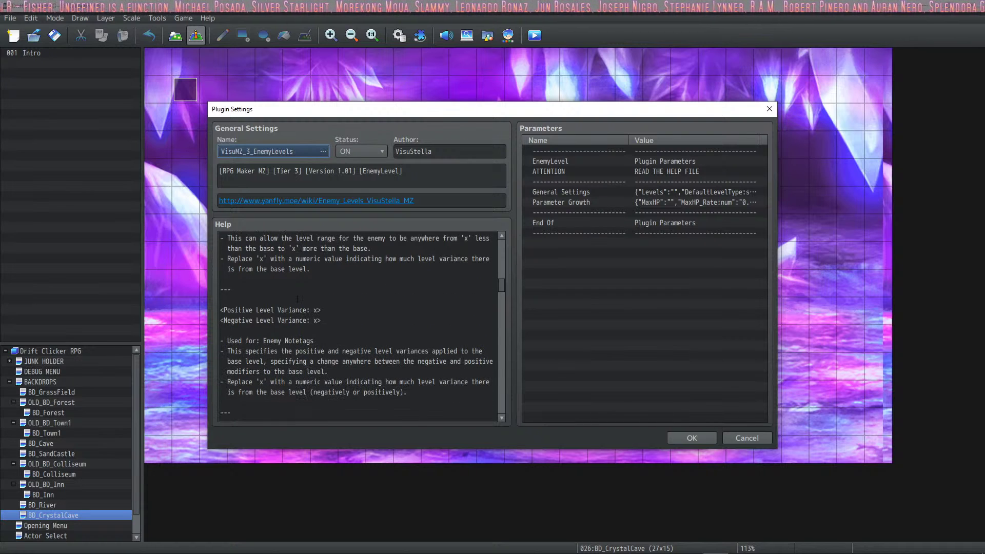
pyautogui.scroll(-6, 261, 310)
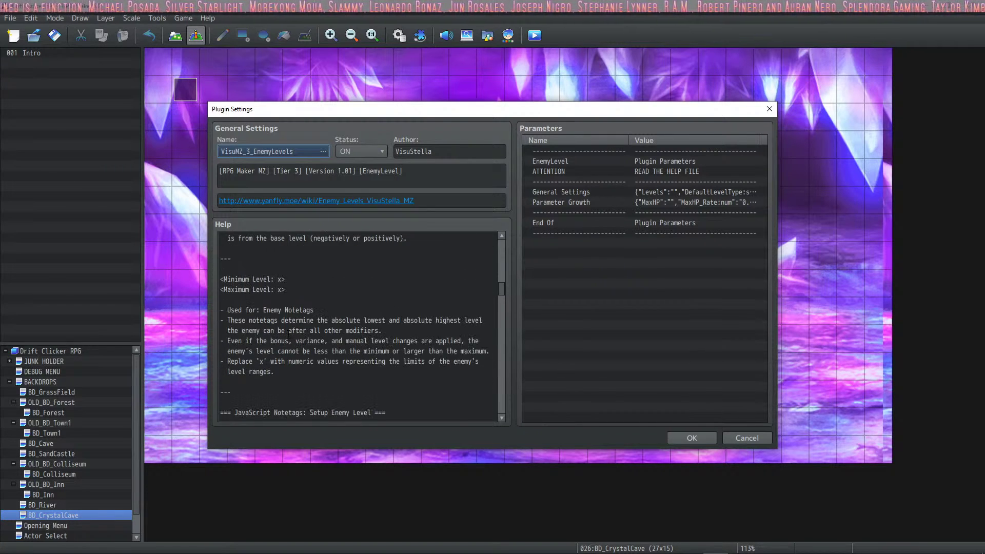
pyautogui.scroll(-1, 289, 317)
pyautogui.scroll(-6, 290, 317)
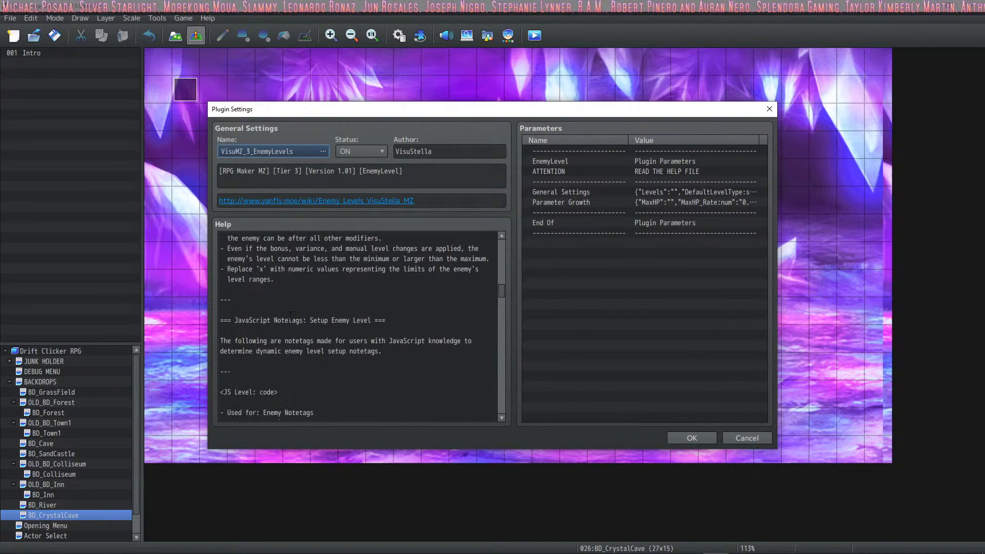
pyautogui.scroll(-6, 281, 321)
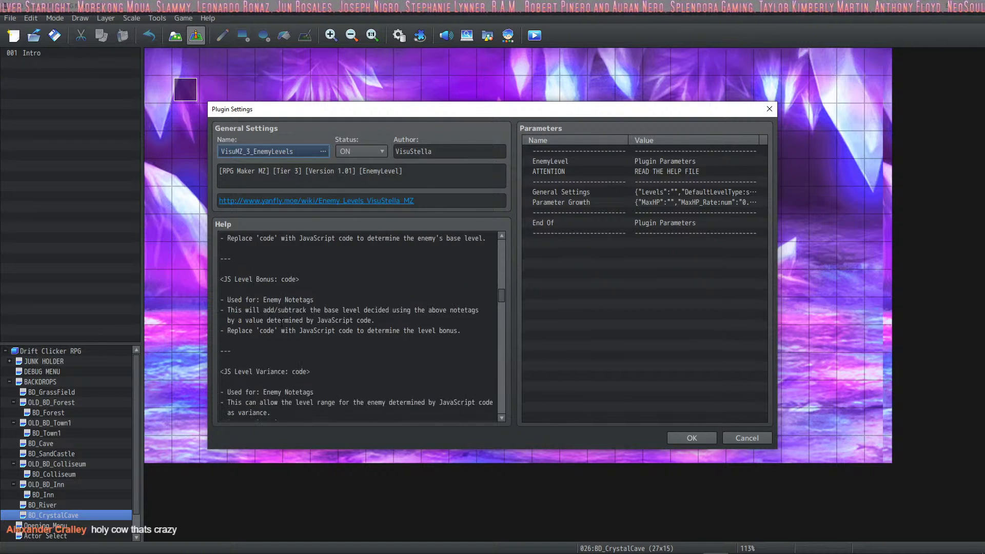
pyautogui.scroll(-3, 283, 311)
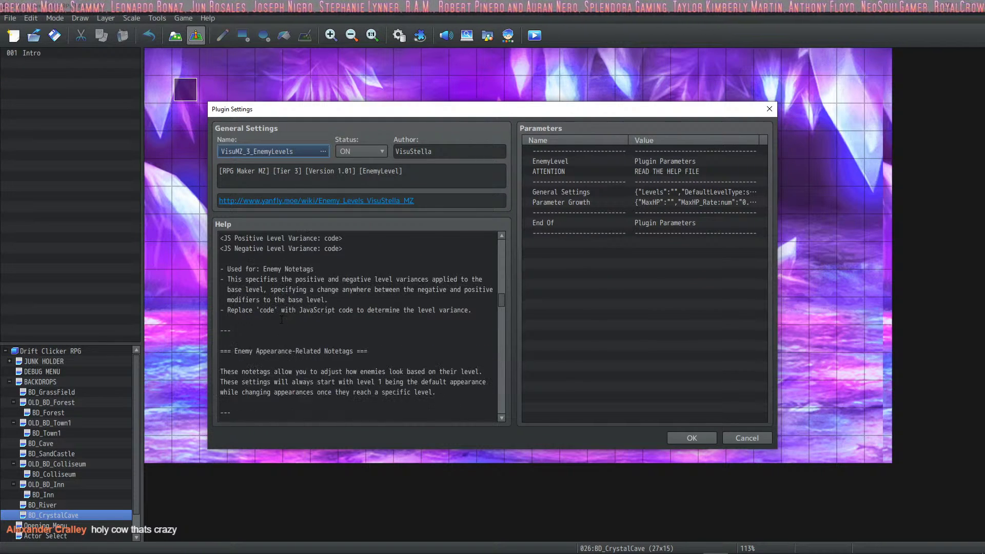
# - Read the help on the enemy appearance notetags Level x Image: filename and the multi-line Level Images block
pyautogui.scroll(-5, 281, 289)
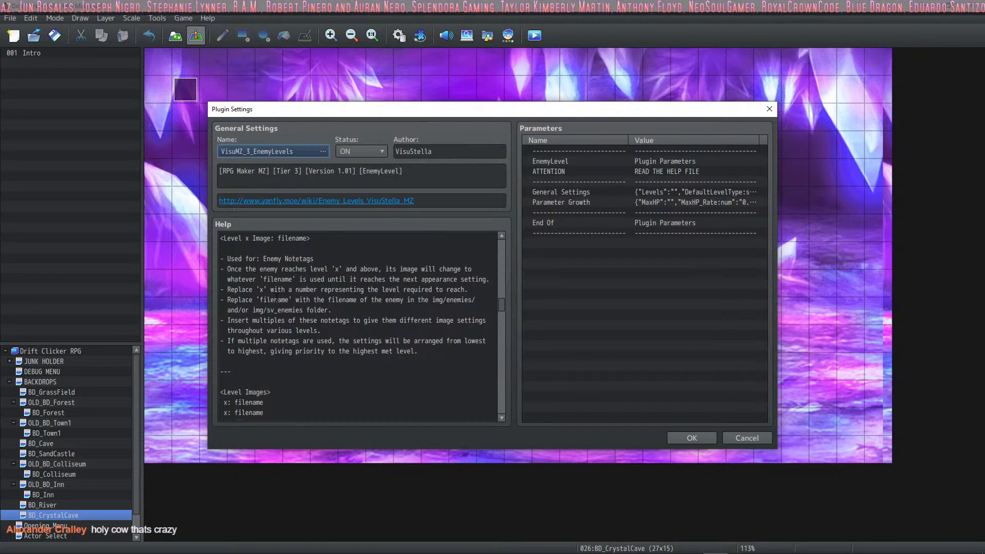
pyautogui.scroll(-1, 277, 294)
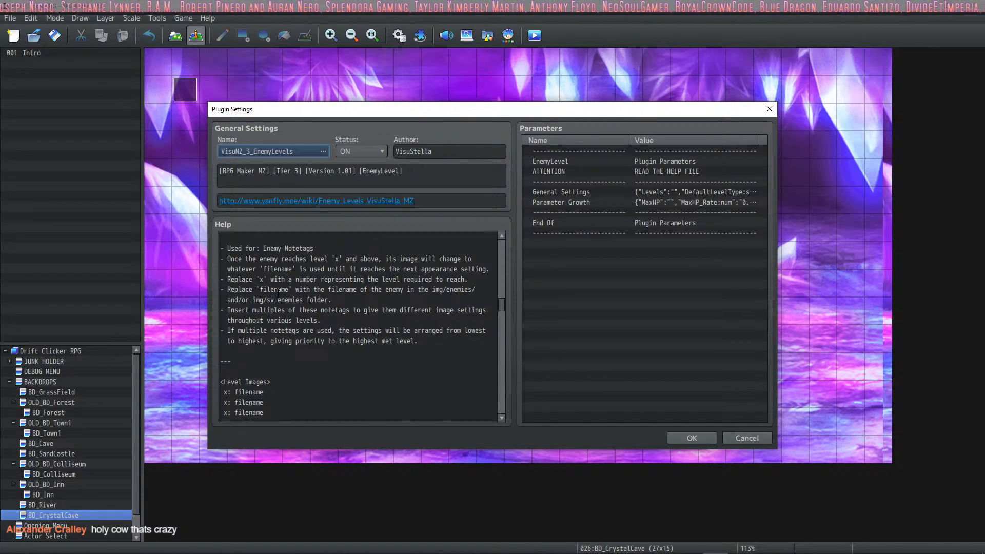
pyautogui.scroll(-4, 279, 290)
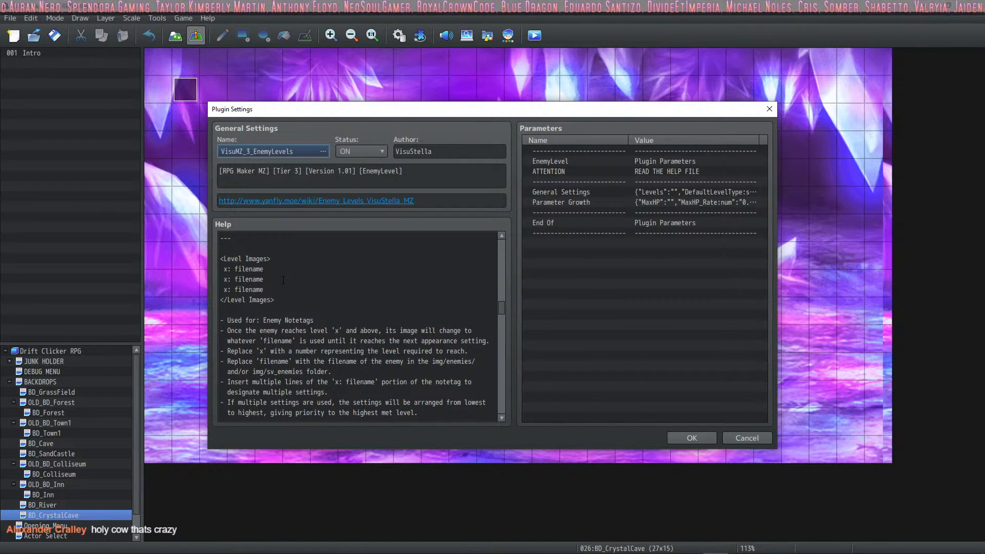
pyautogui.scroll(-1, 284, 280)
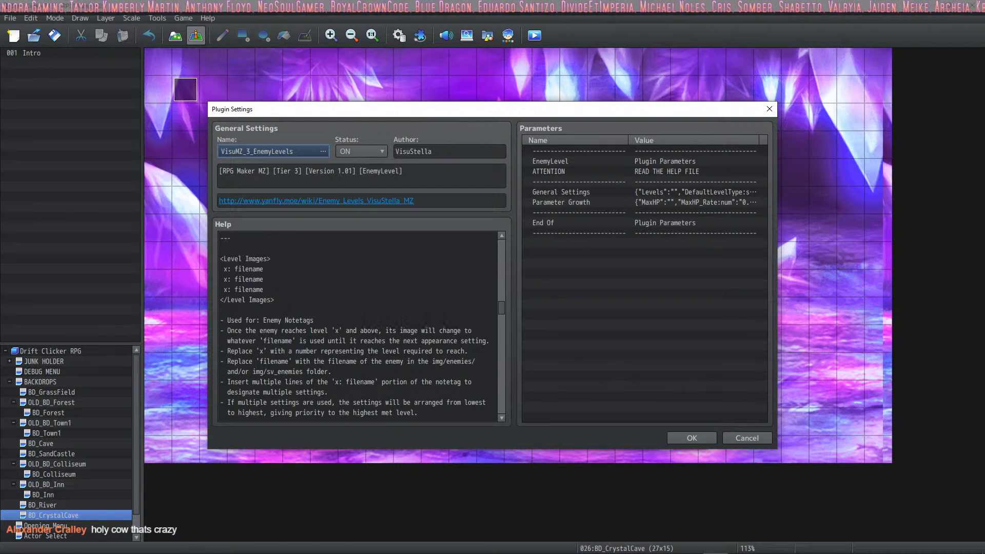
pyautogui.scroll(-1, 283, 279)
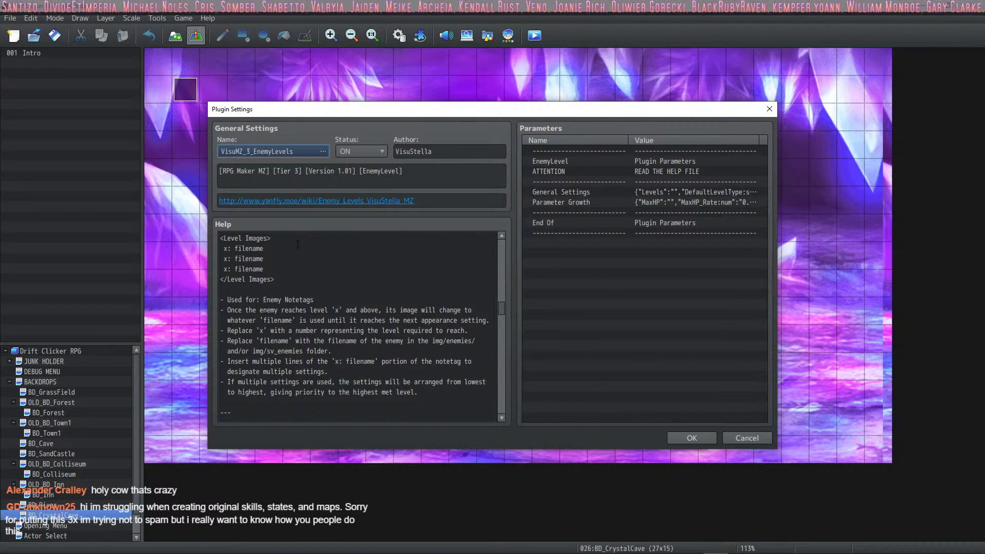
pyautogui.scroll(-1, 367, 292)
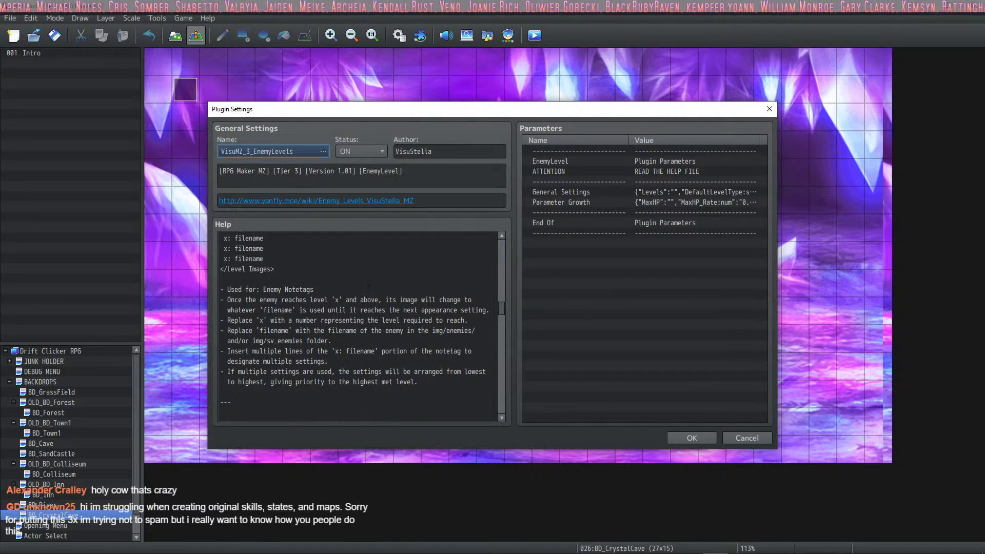
pyautogui.scroll(-10, 359, 288)
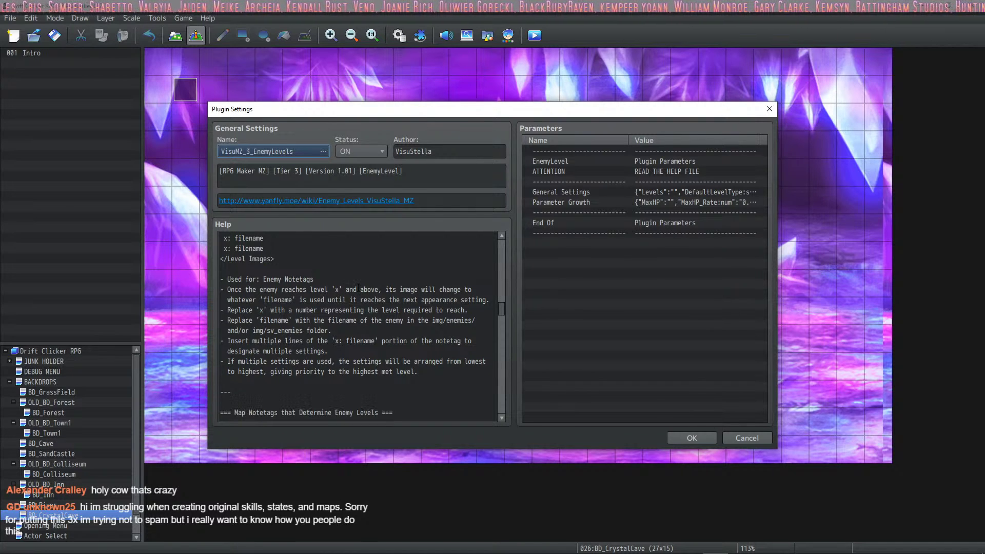
# - Read the help on the map notetags Enemy Level: x, Enemy Level: x to y, and highest, average and lowest actor or party level
pyautogui.click(239, 320)
pyautogui.scroll(-6, 239, 321)
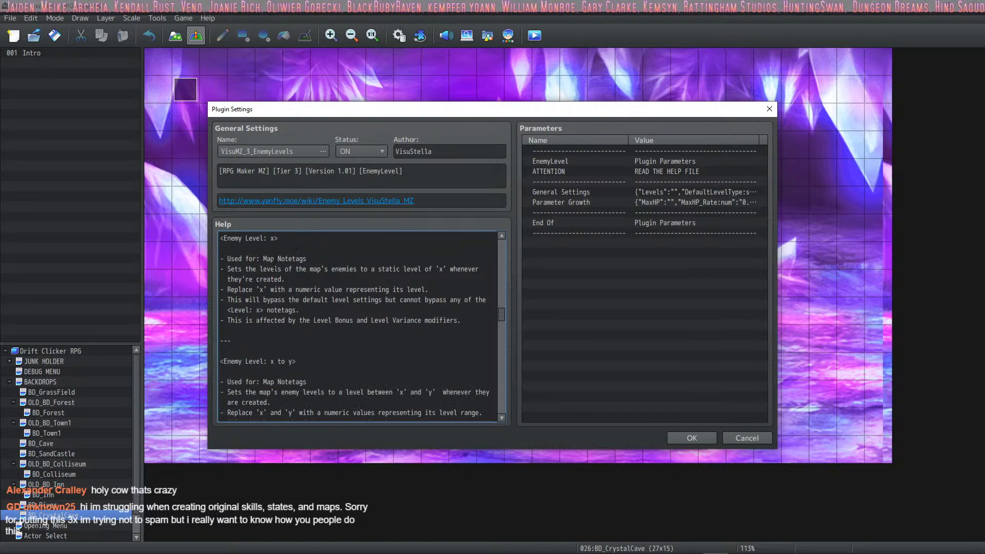
pyautogui.scroll(1, 293, 259)
pyautogui.scroll(-1, 267, 254)
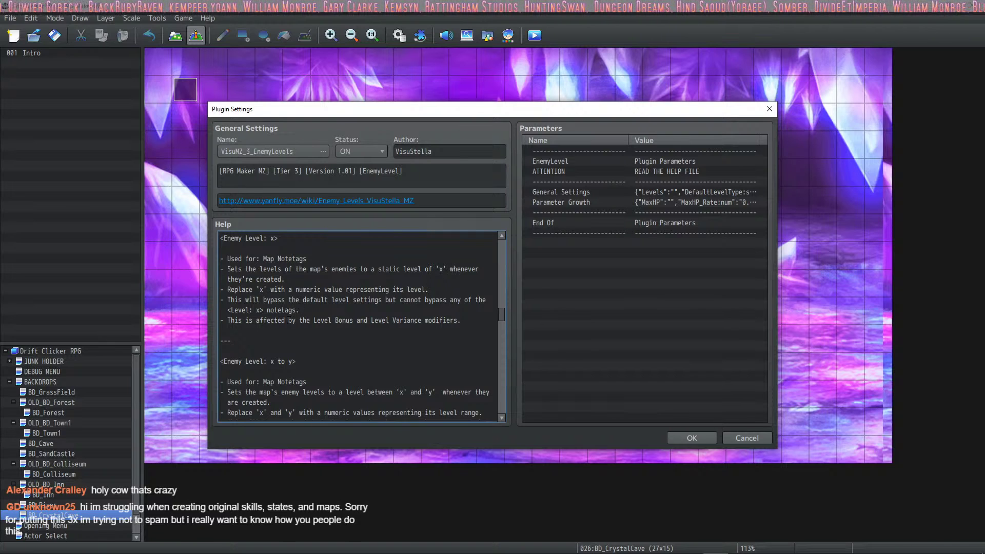
pyautogui.scroll(-2, 300, 301)
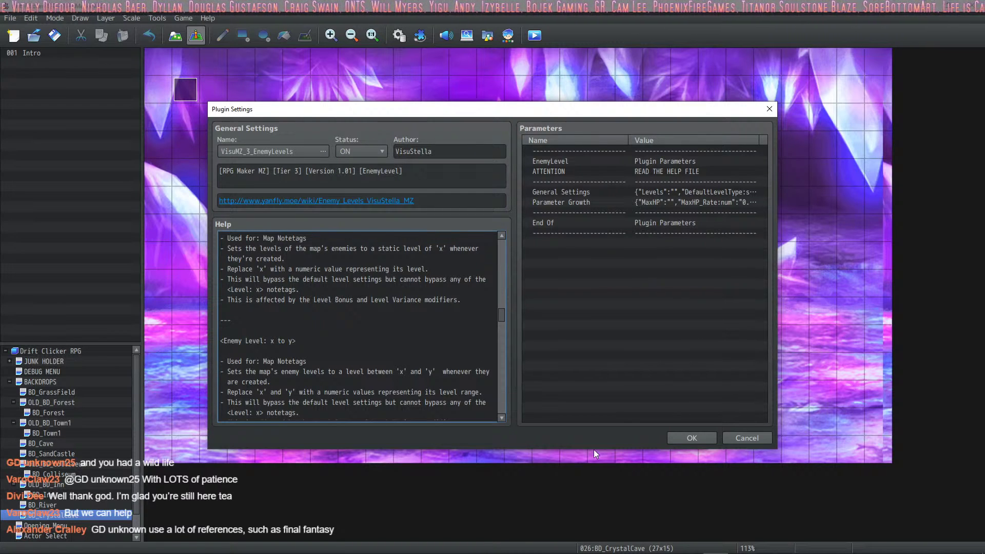
pyautogui.scroll(-10, 335, 259)
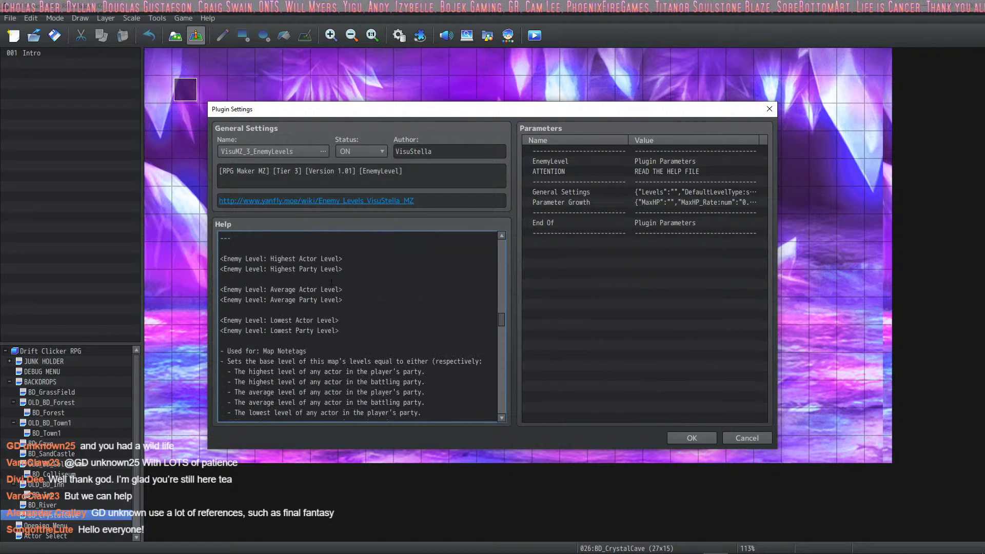
pyautogui.scroll(1, 341, 325)
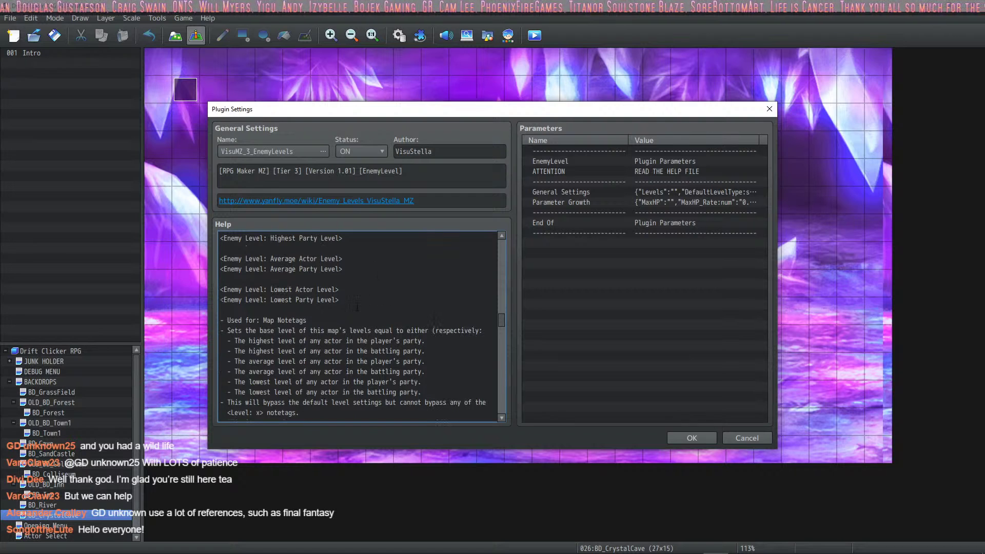
# - Read the rest of the map notetag help, including the JS Enemy Level: code notetag
pyautogui.scroll(-4, 341, 325)
pyautogui.scroll(-8, 341, 325)
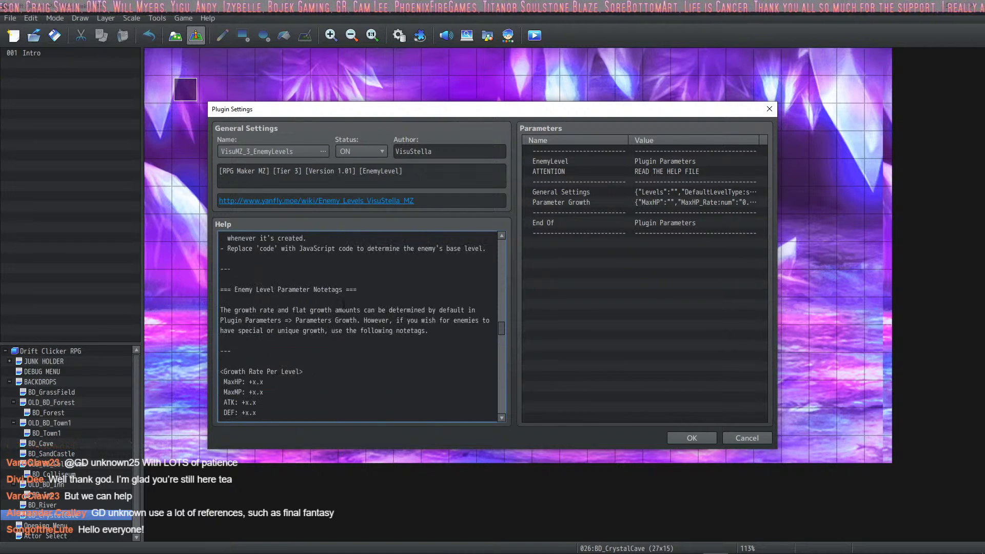
pyautogui.scroll(2, 341, 310)
pyautogui.scroll(-1, 341, 310)
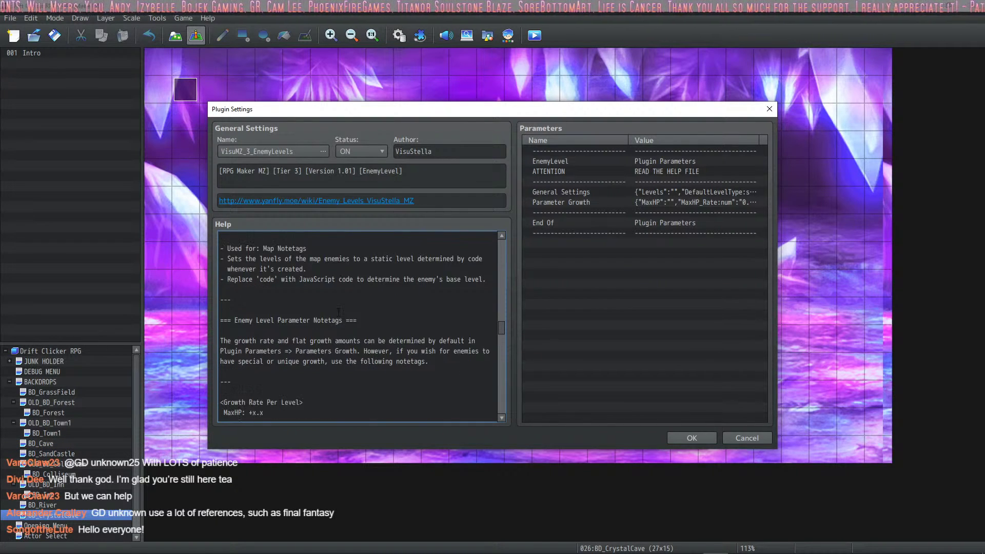
pyautogui.scroll(2, 340, 311)
pyautogui.scroll(2, 339, 316)
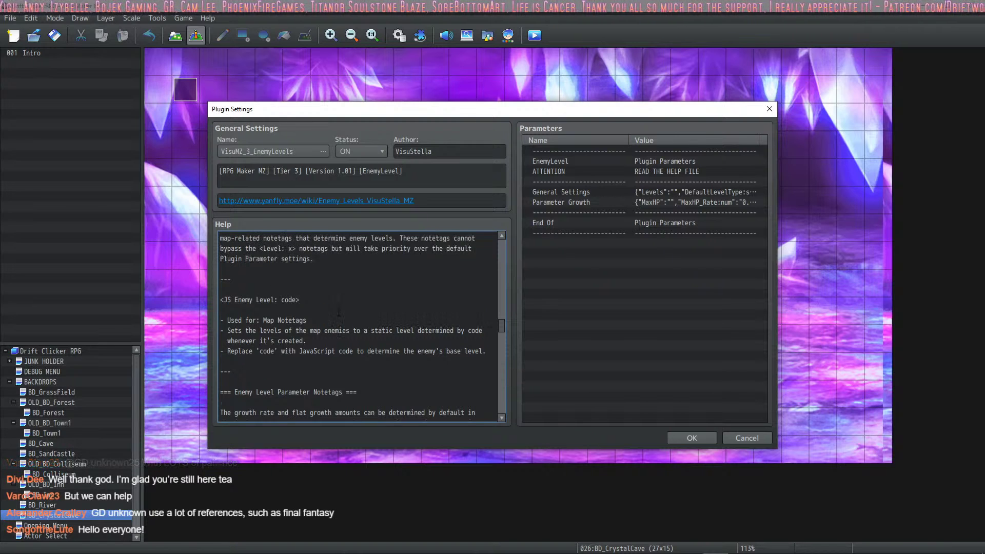
pyautogui.scroll(-3, 338, 320)
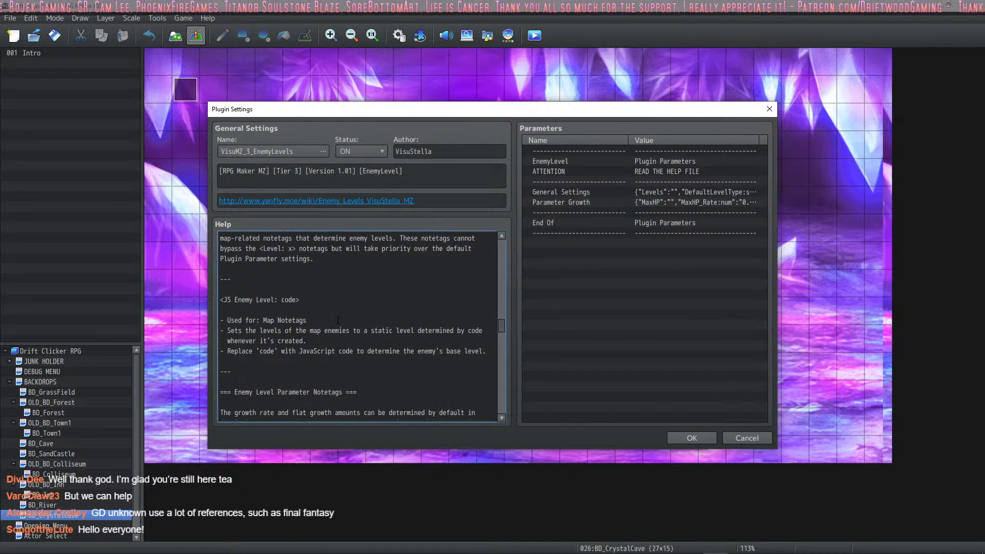
# - Read the help on the Growth Rate Per Level and Growth Flat Per Level enemy parameter notetags
pyautogui.scroll(-6, 338, 320)
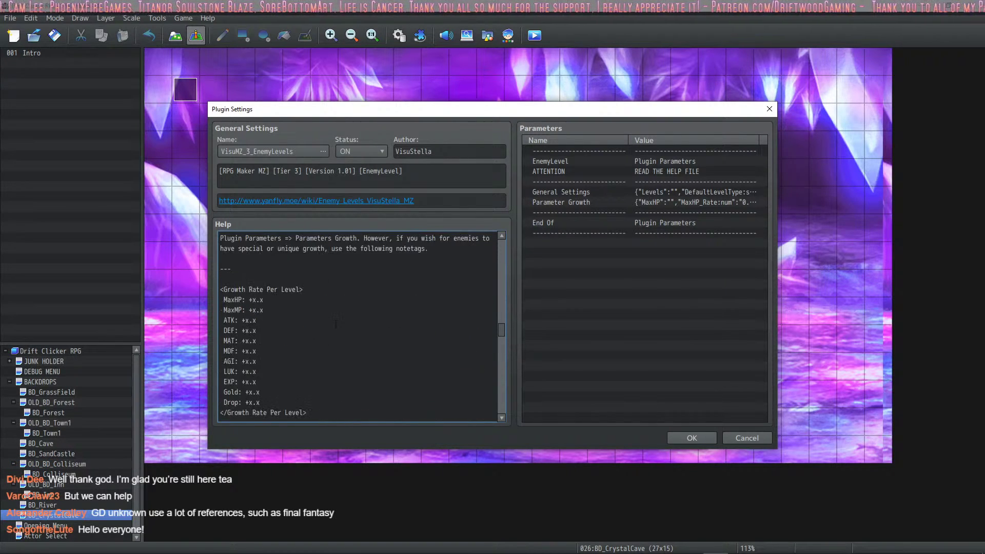
pyautogui.scroll(2, 337, 321)
pyautogui.scroll(-3, 337, 321)
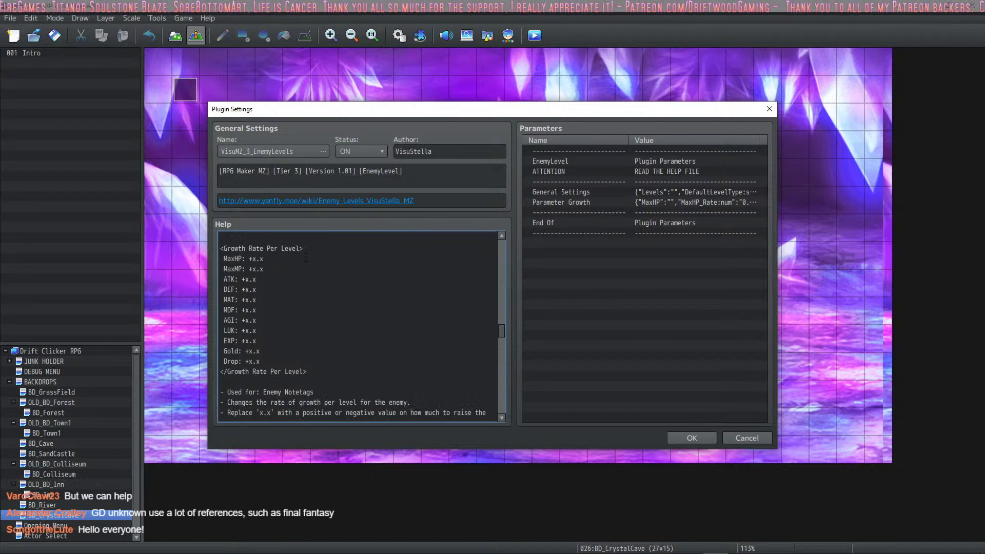
pyautogui.scroll(2, 263, 234)
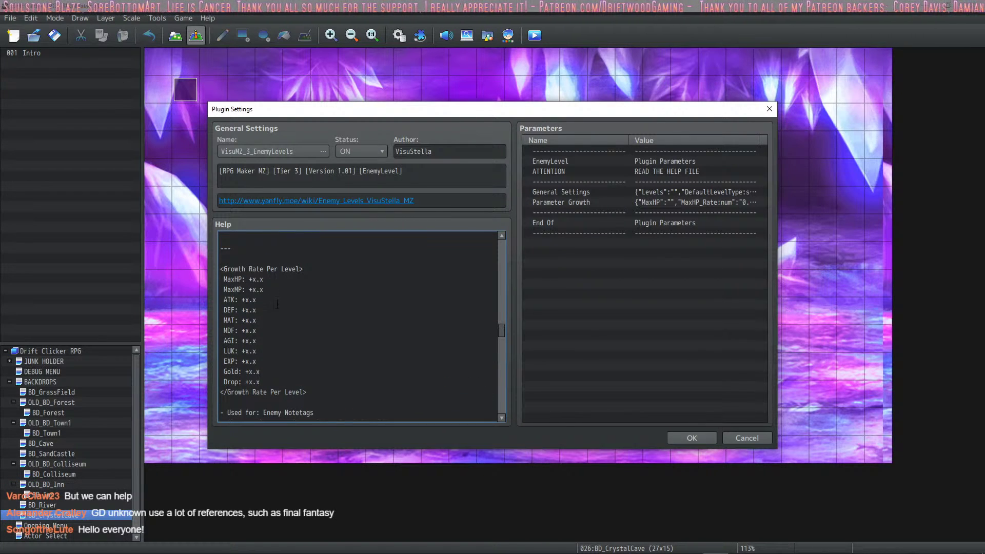
pyautogui.scroll(-6, 282, 285)
pyautogui.scroll(-1, 282, 284)
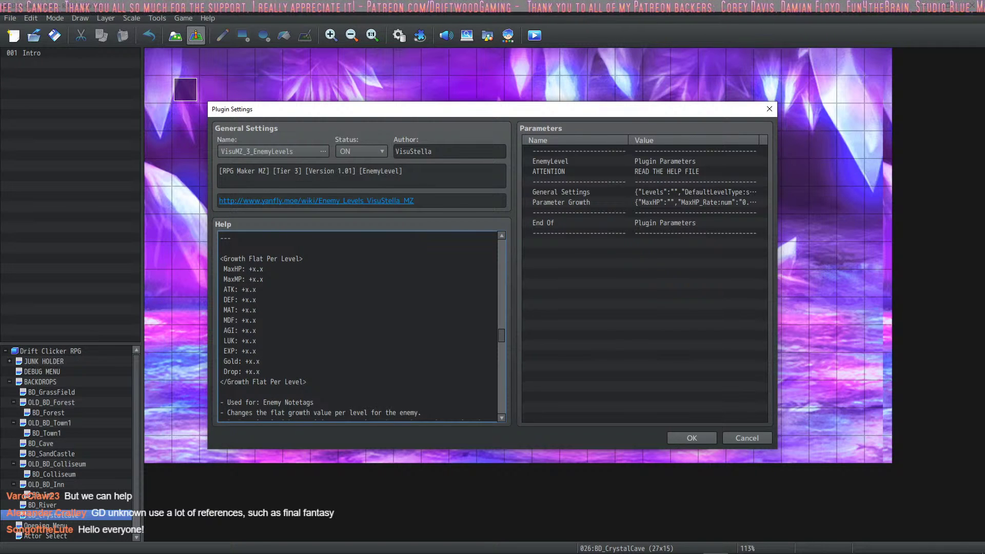
pyautogui.scroll(-1, 358, 327)
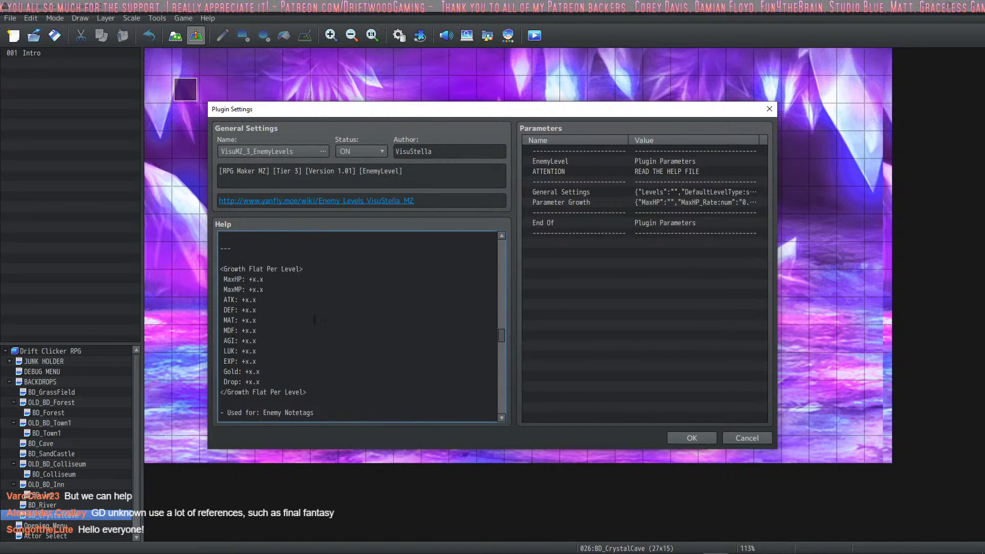
pyautogui.scroll(-6, 285, 265)
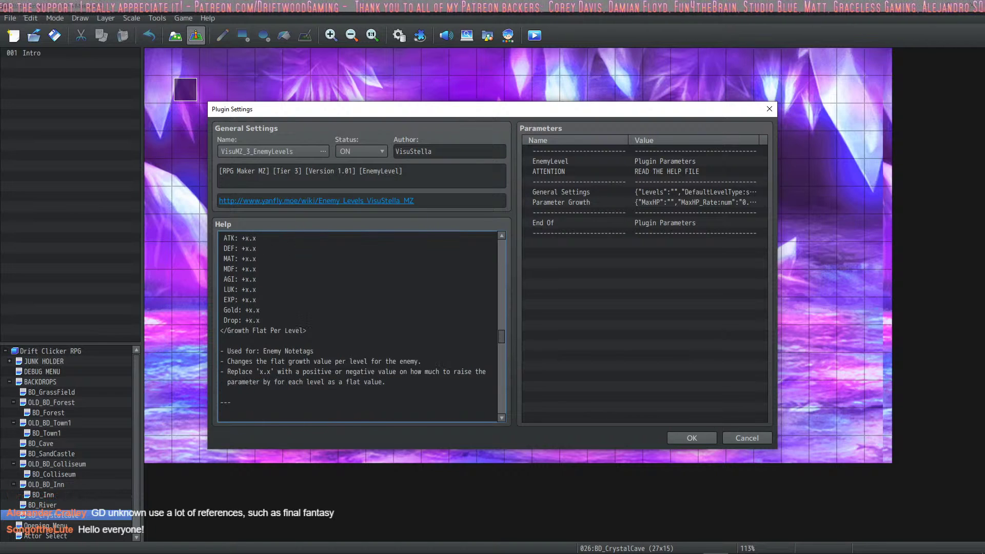
# - Read the help on the Static Level Parameters and Enemy Skill Require Level notetags
pyautogui.scroll(-1, 286, 265)
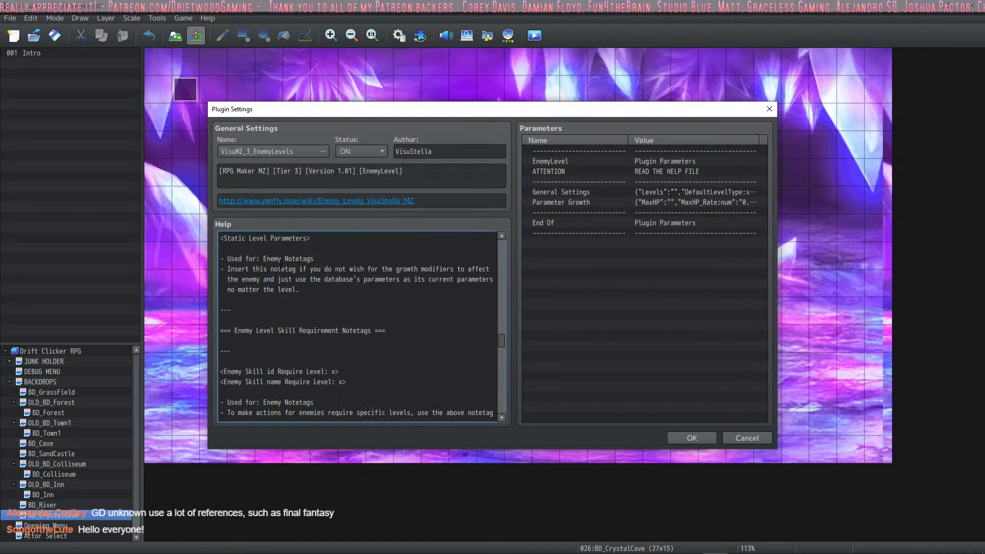
pyautogui.scroll(1, 358, 327)
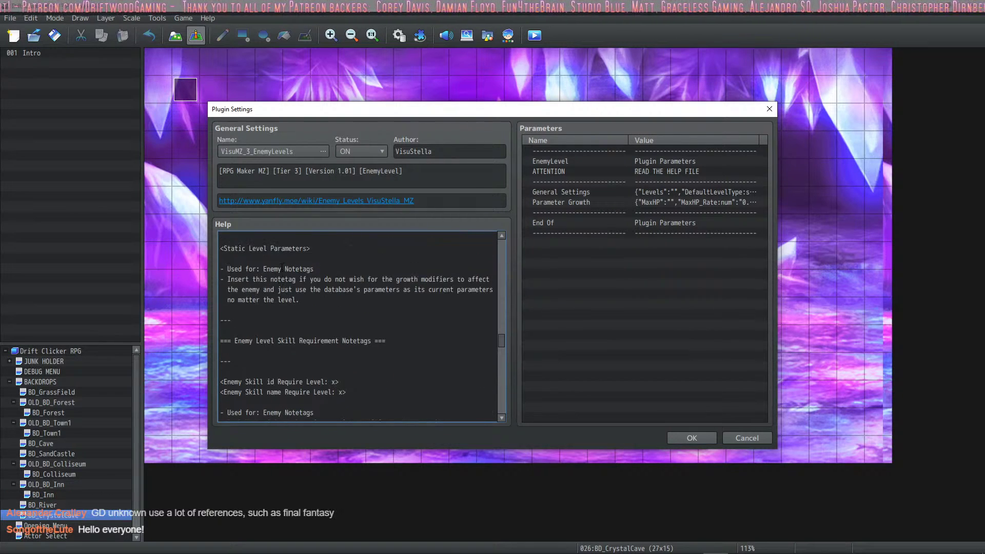
pyautogui.scroll(-4, 358, 327)
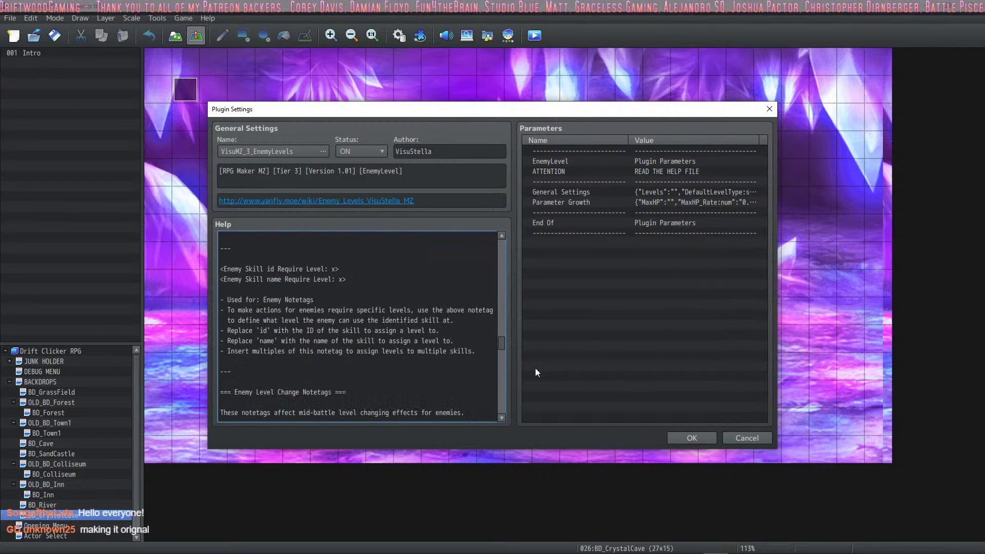
# - Accept the VisuMZ_3_EnemyLevels settings and the plugin list, returning to the map editor
pyautogui.click(689, 439)
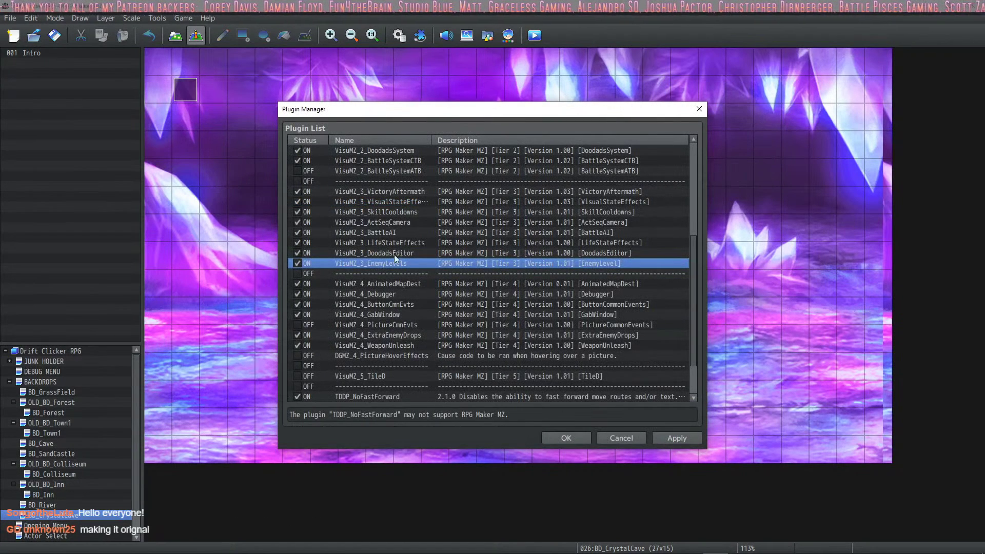
pyautogui.click(569, 439)
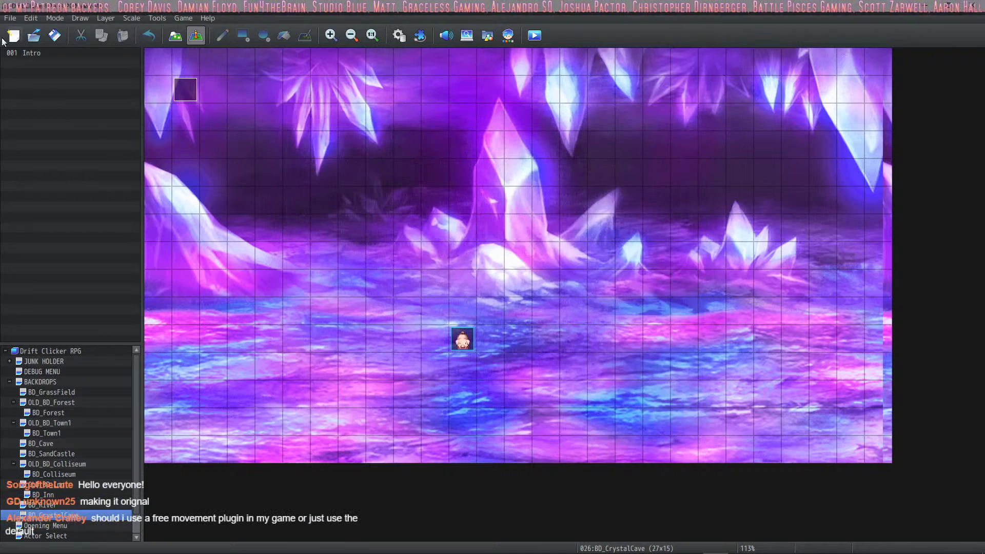
# - Playtest the game up to the narrator's opening message in the crystal cave and close the game window
pyautogui.click(535, 35)
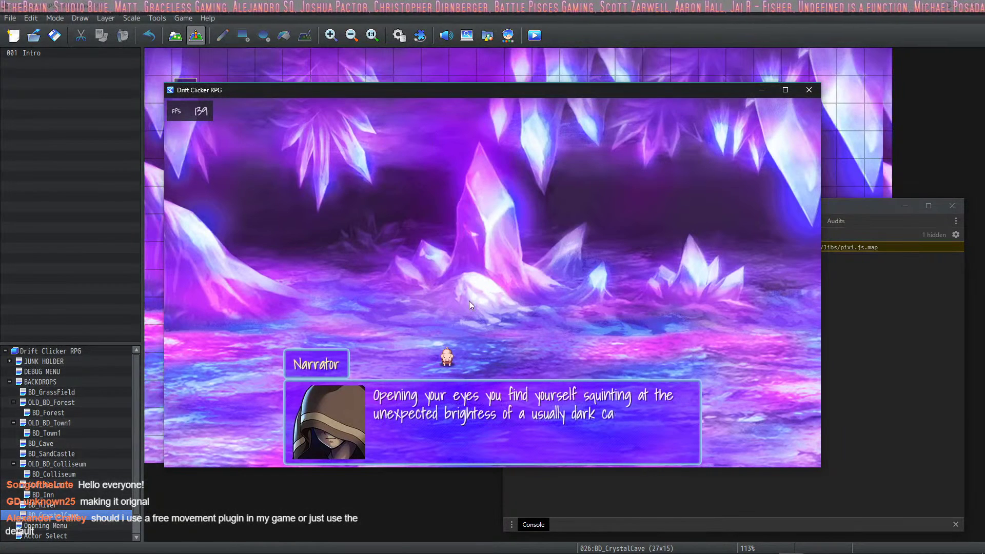
pyautogui.click(809, 91)
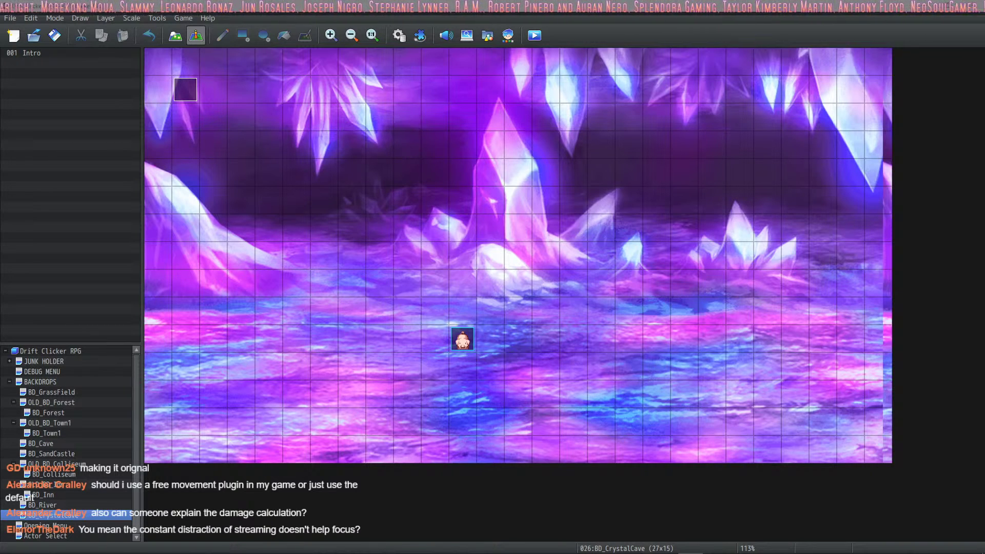
# - Switch to the Chrome window with the Staff name generator page on fantasynamegenerators.com
pyautogui.hotkey('alt', 'Tab')
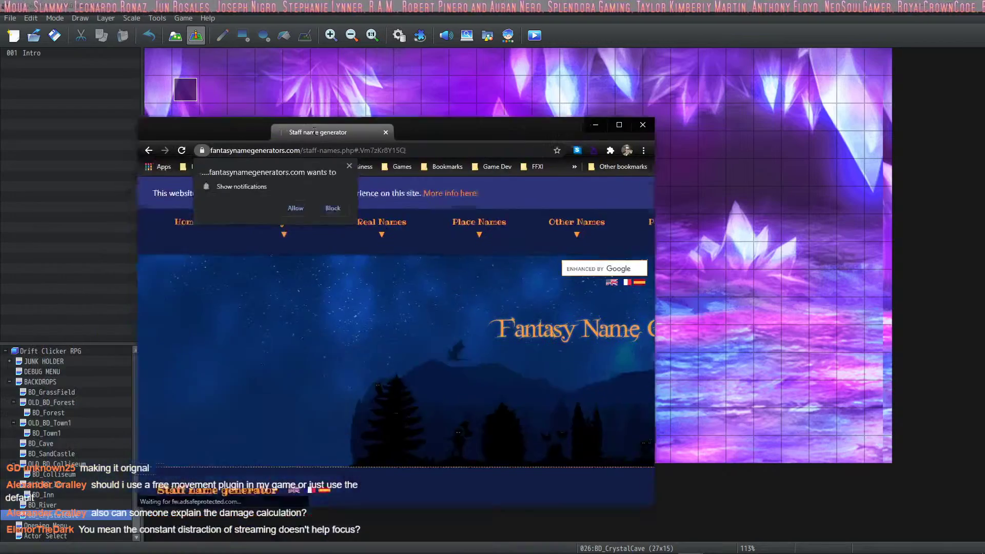
pyautogui.click(158, 85)
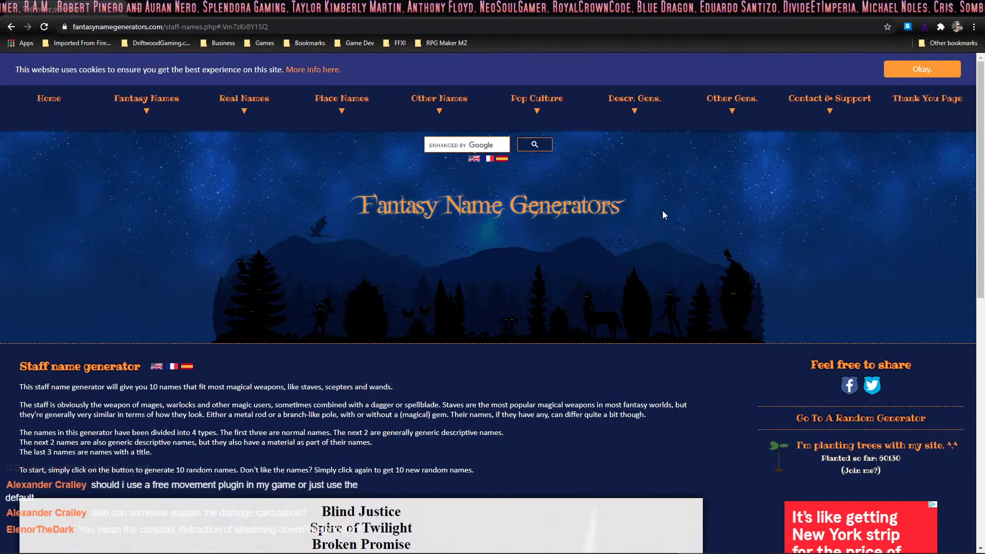
pyautogui.scroll(-6, 674, 210)
pyautogui.scroll(6, 675, 210)
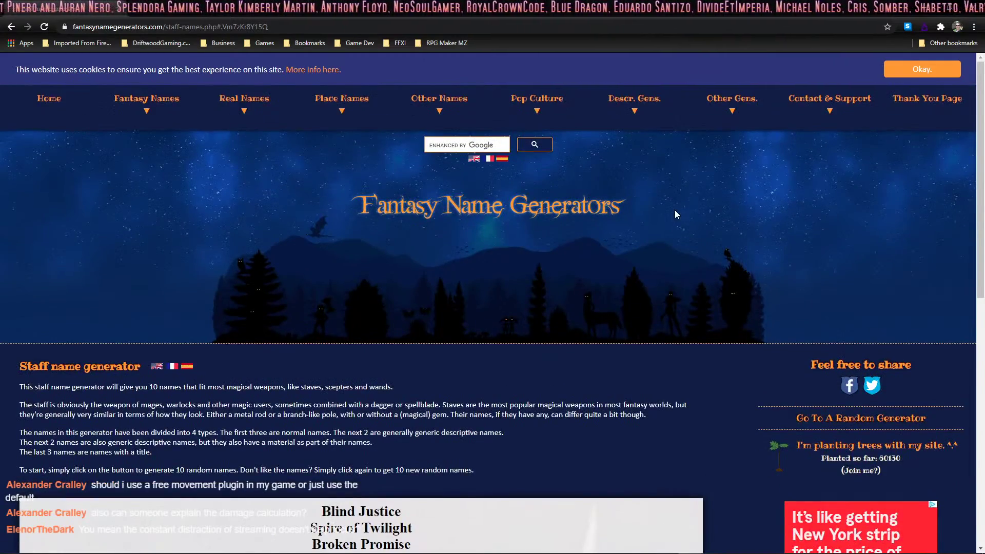
pyautogui.click(163, 28)
pyautogui.click(163, 28)
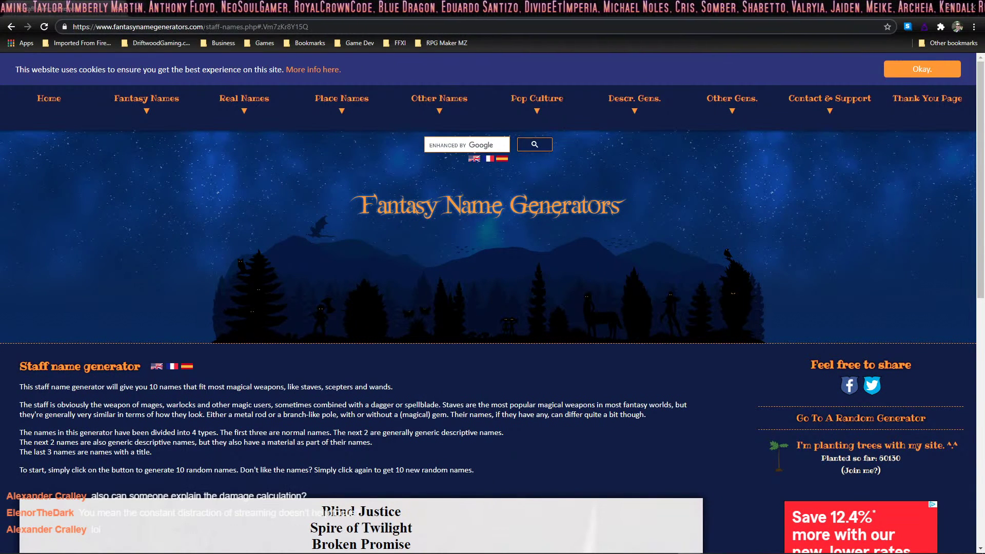
pyautogui.moveTo(203, 28); pyautogui.dragTo(73, 28)
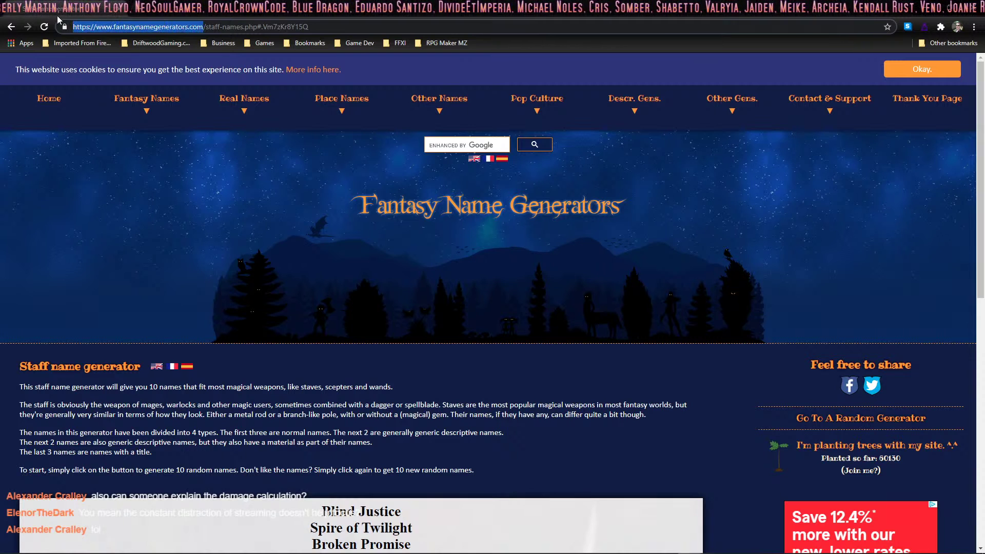
pyautogui.click(24, 472)
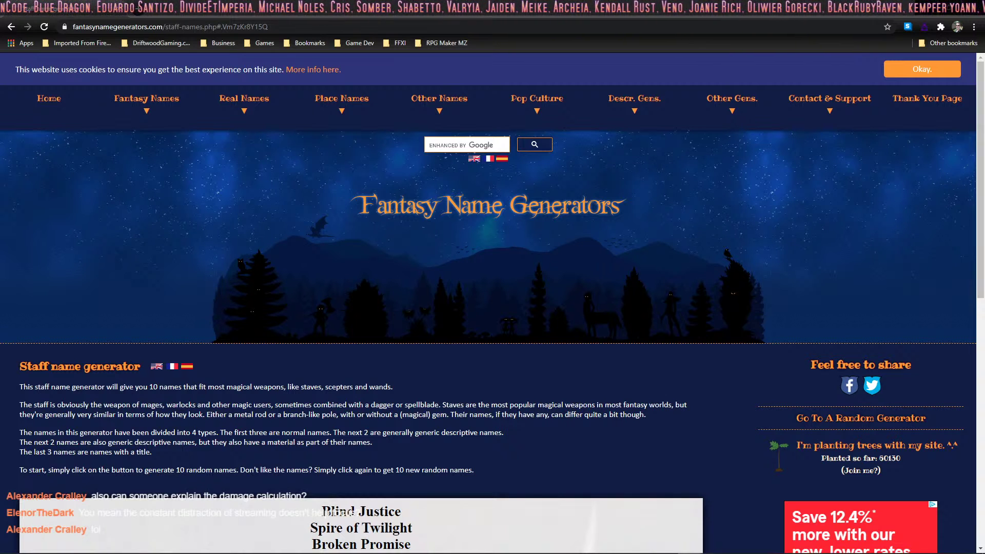
# - Generate new sets of random staff names on the Staff name generator page
pyautogui.scroll(1, 361, 351)
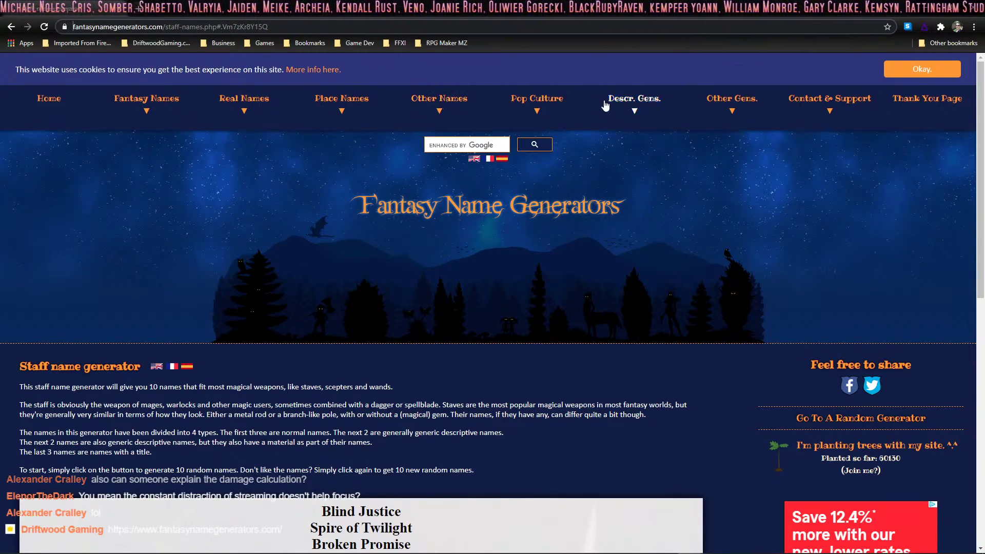
pyautogui.scroll(-1, 500, 205)
pyautogui.scroll(1, 450, 200)
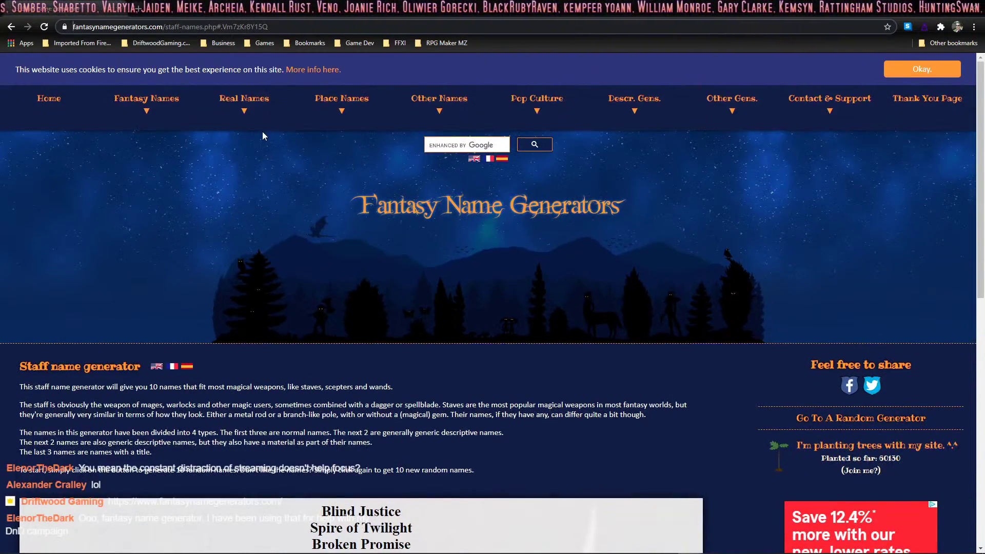
pyautogui.scroll(-5, 219, 163)
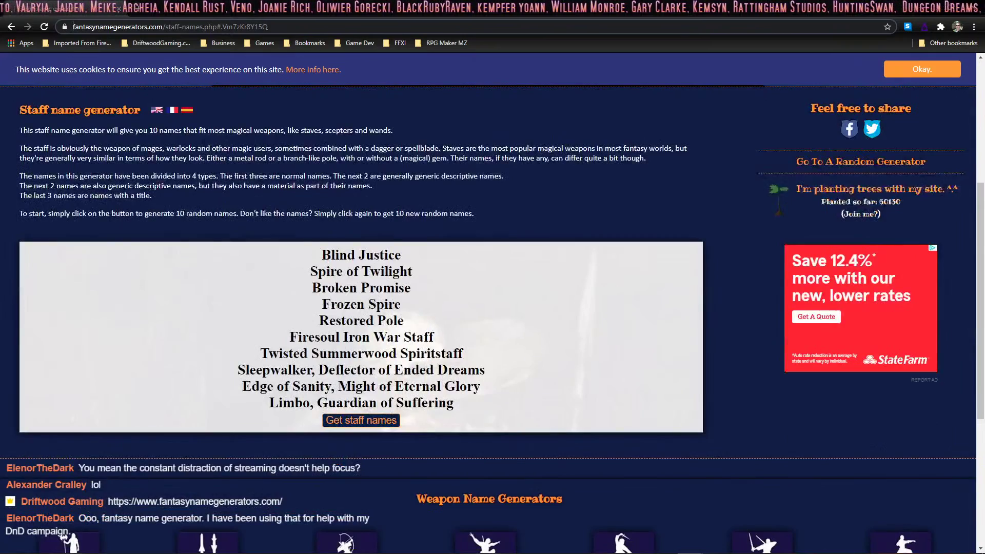
pyautogui.scroll(4, 218, 162)
pyautogui.scroll(-4, 277, 258)
pyautogui.click(377, 425)
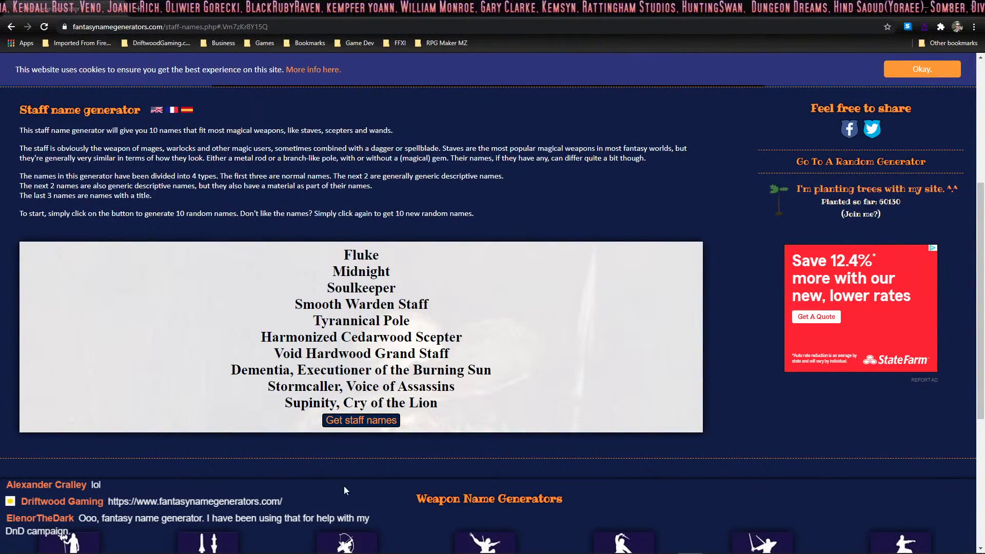
pyautogui.click(354, 421)
pyautogui.scroll(5, 185, 102)
# - Browse the Fantasy Names and Other Names categories and open the Spell Names generator at its results
pyautogui.click(138, 108)
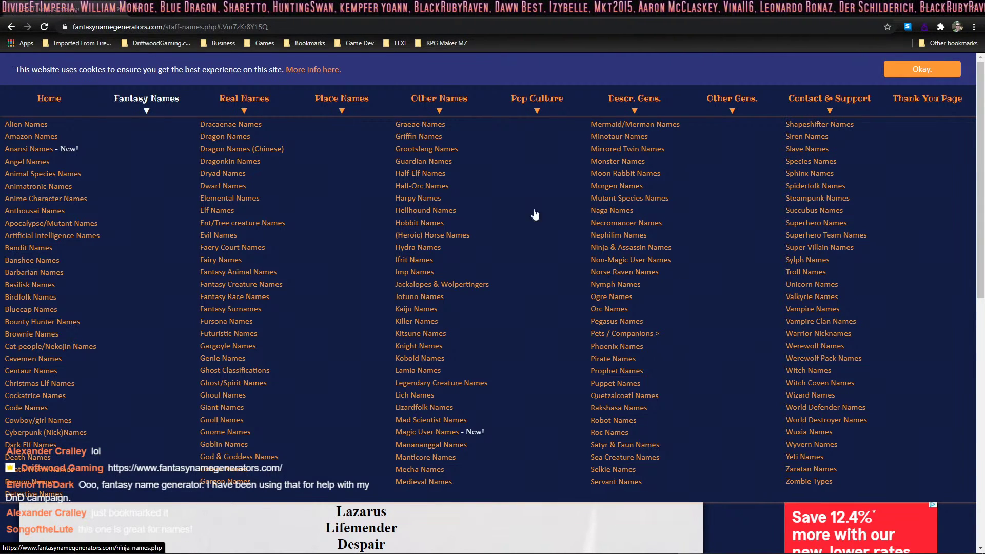
pyautogui.click(446, 101)
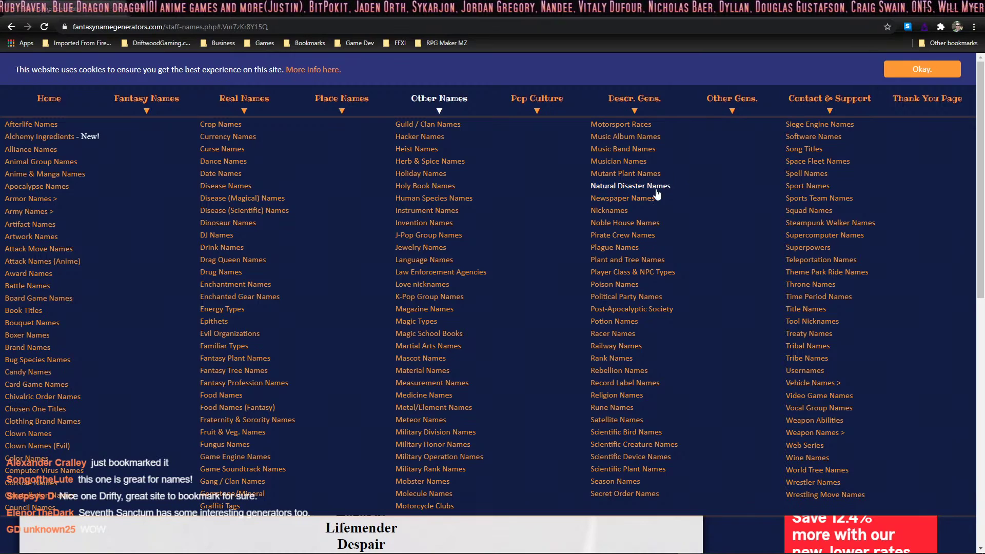
pyautogui.click(815, 177)
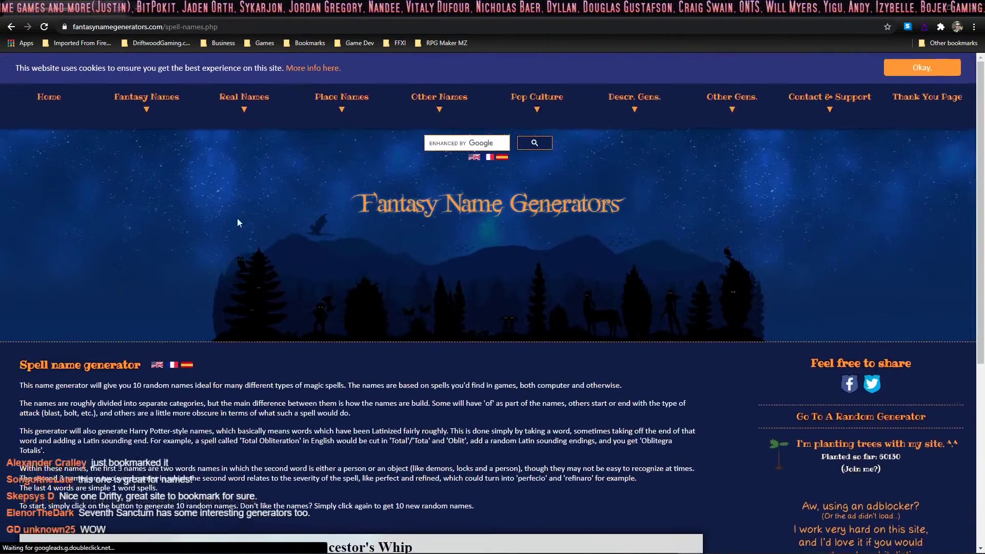
pyautogui.scroll(-3, 273, 223)
pyautogui.scroll(-1, 273, 223)
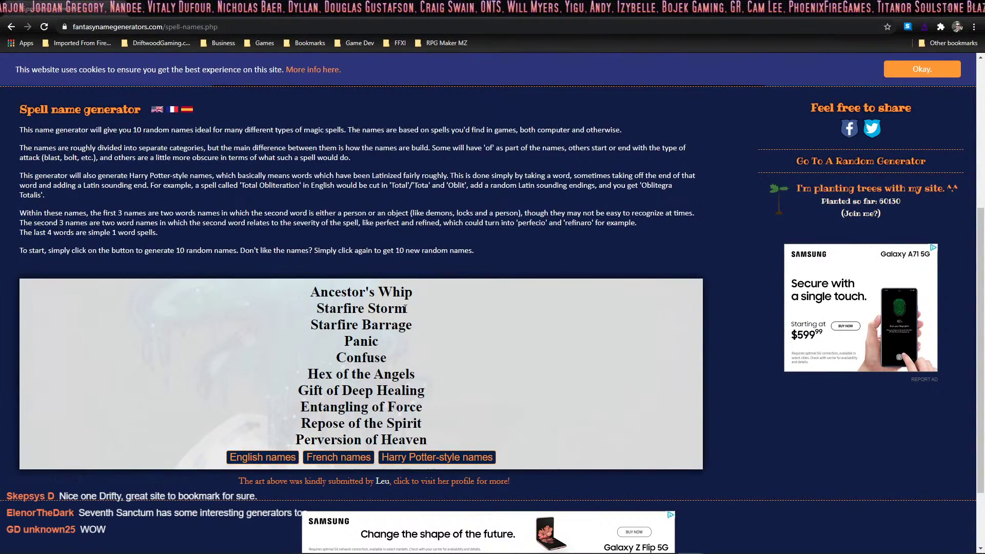
# - Copy the generated spell name "Starfire Storm" and switch to RPG Maker MZ
pyautogui.moveTo(410, 311); pyautogui.dragTo(314, 309)
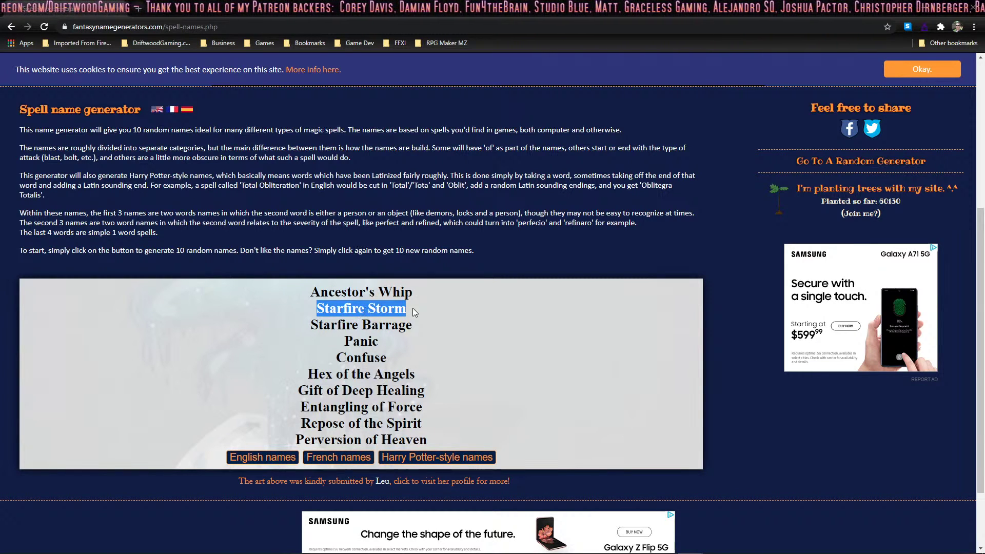
pyautogui.rightClick(378, 310)
pyautogui.click(397, 319)
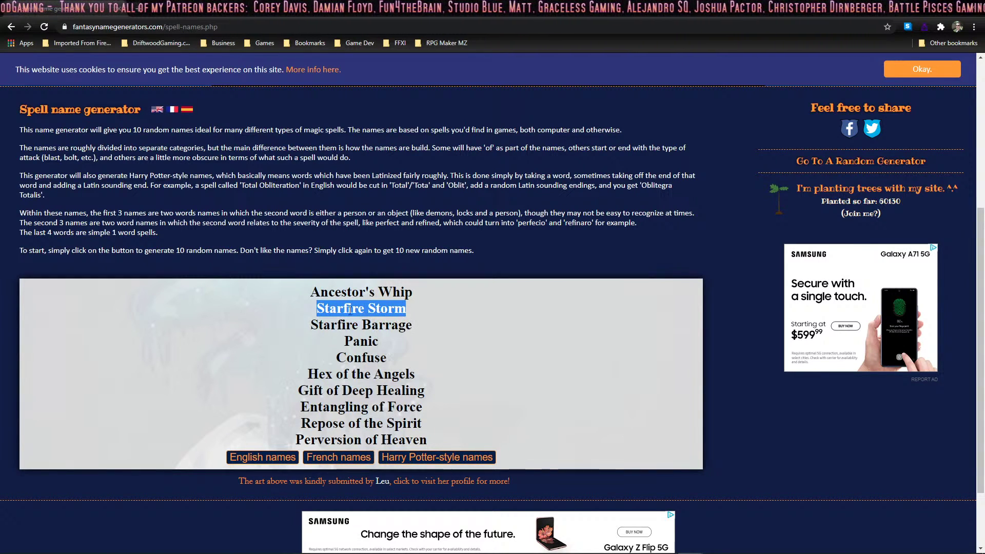
pyautogui.moveTo(626, 543)
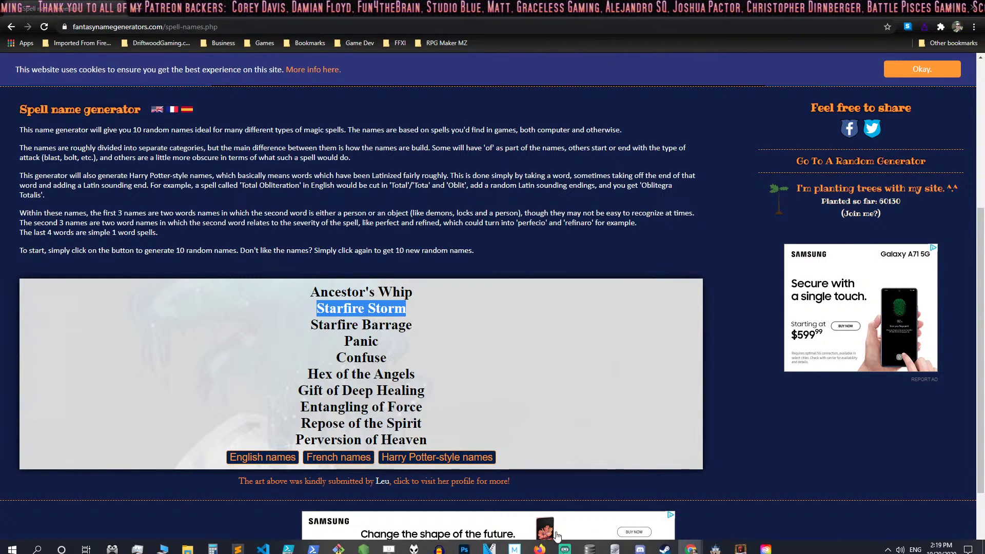
pyautogui.click(716, 543)
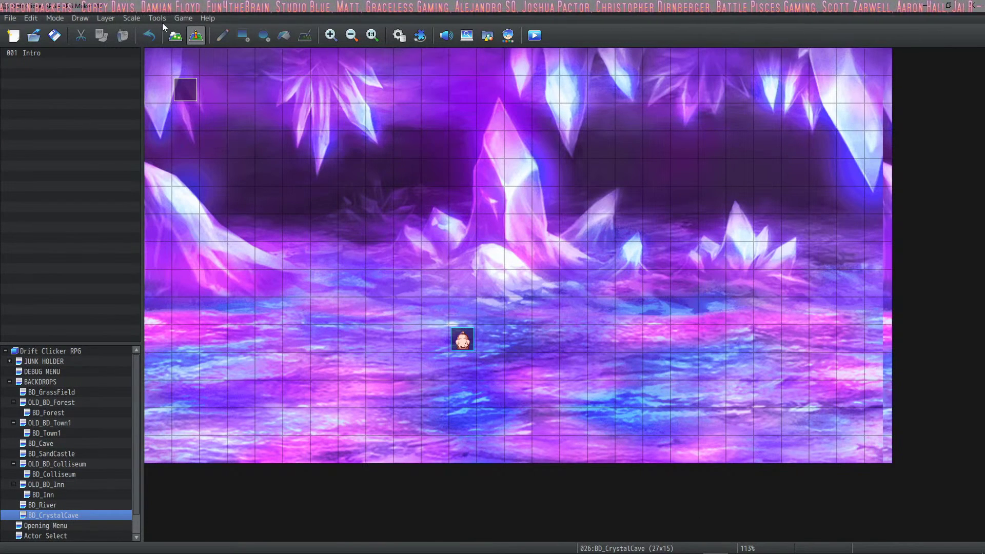
# - In the database's Skills, name the empty entry 0027 "Starfire Storm" using the copied text
pyautogui.click(403, 35)
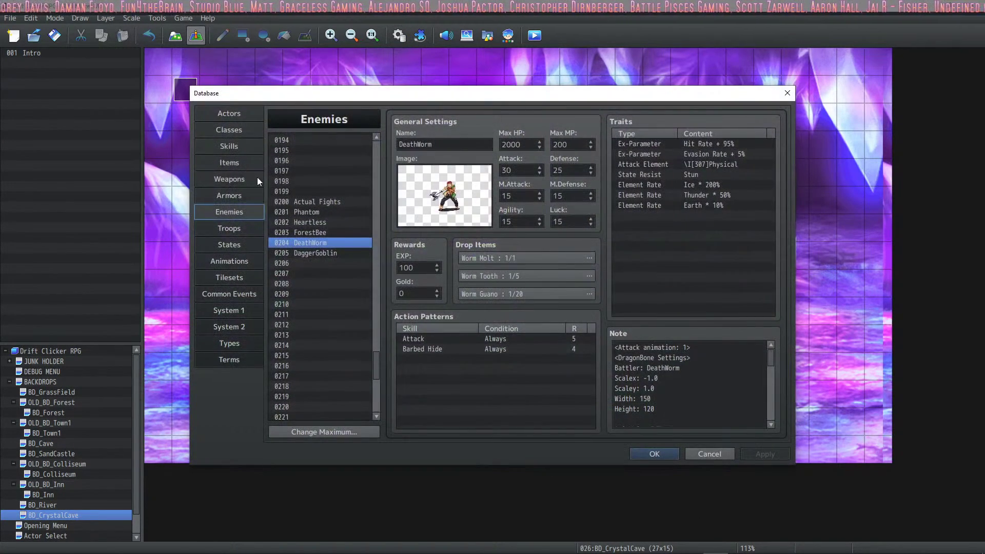
pyautogui.click(241, 158)
pyautogui.click(229, 146)
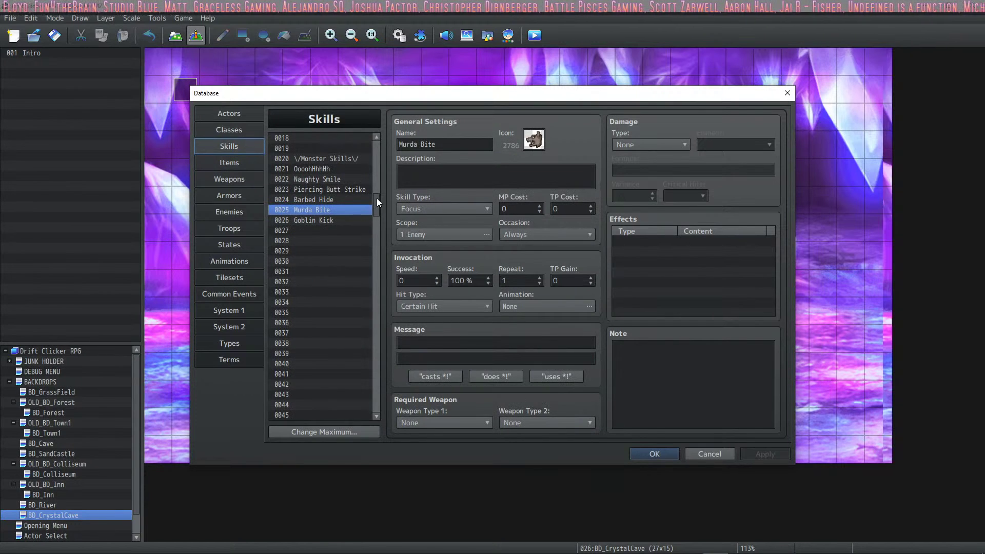
pyautogui.click(333, 231)
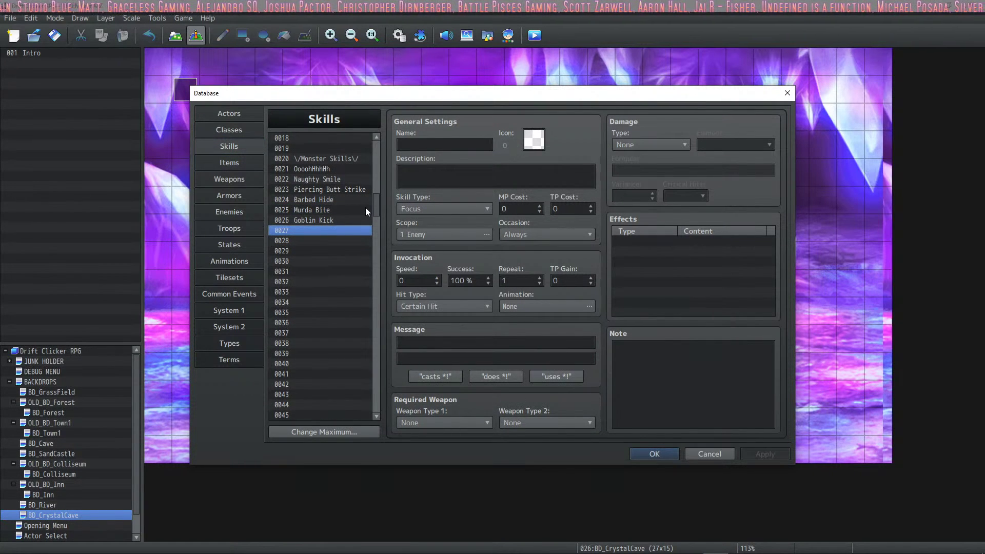
pyautogui.click(445, 145)
pyautogui.hotkey('ctrl', 'v')
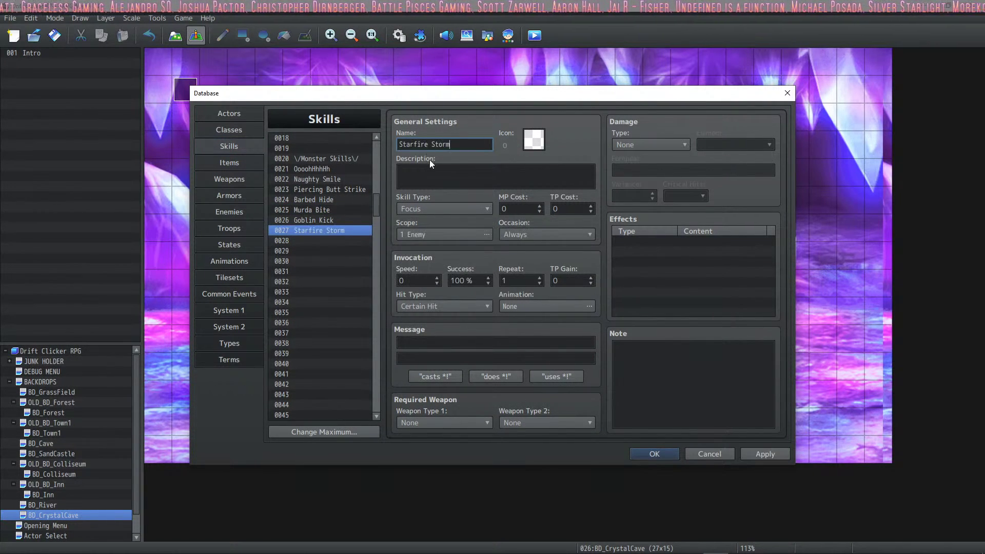
# - Assign icon 2869 to the Starfire Storm skill
pyautogui.click(534, 139)
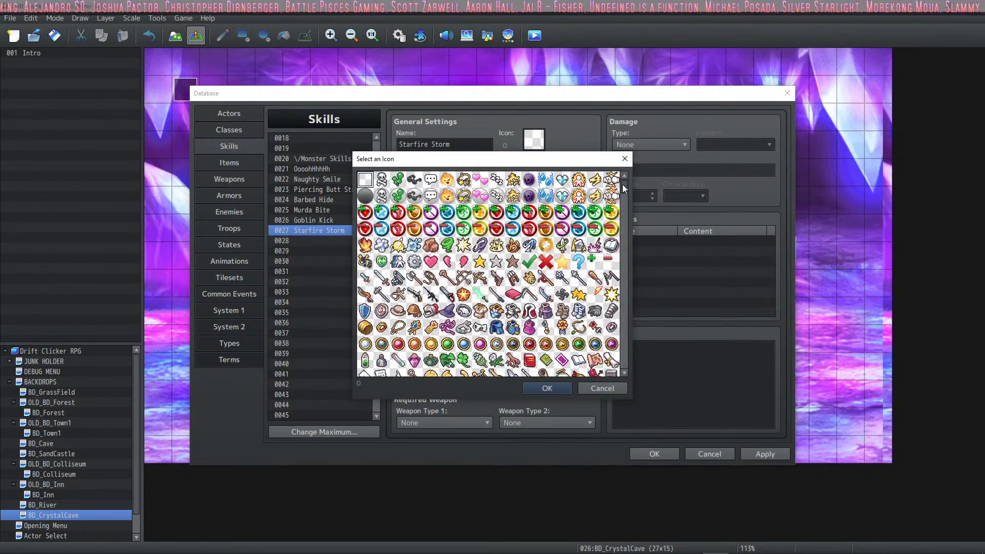
pyautogui.moveTo(624, 184); pyautogui.dragTo(626, 319)
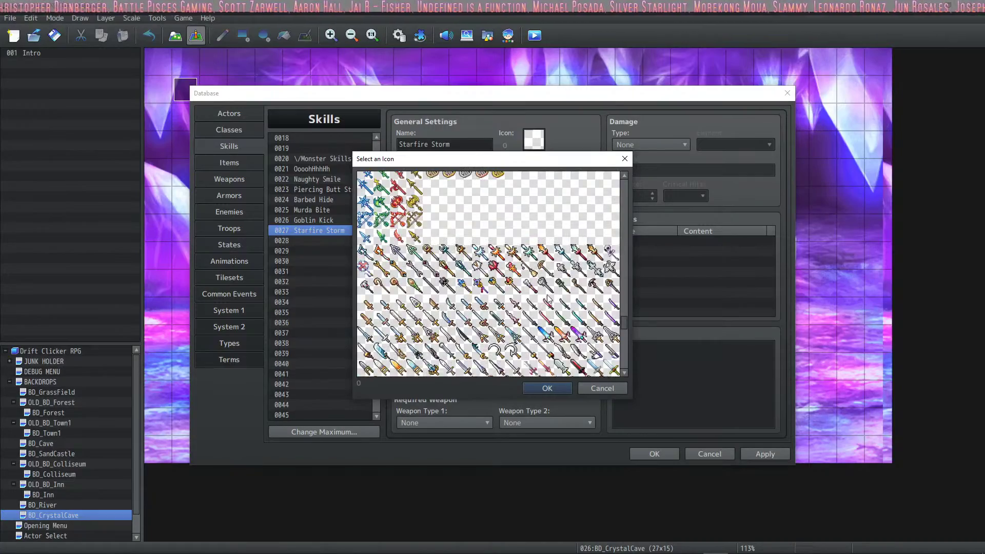
pyautogui.scroll(6, 546, 280)
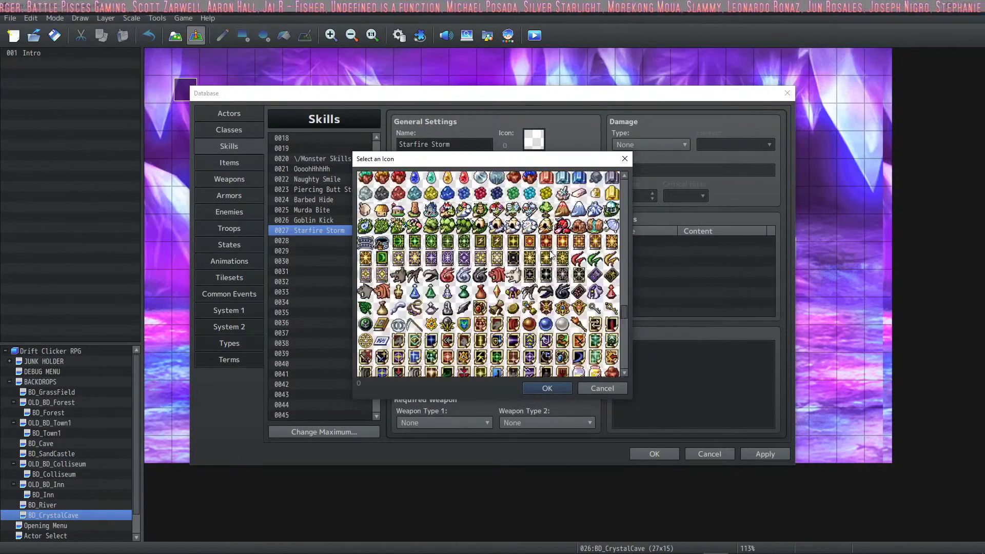
pyautogui.scroll(8, 553, 247)
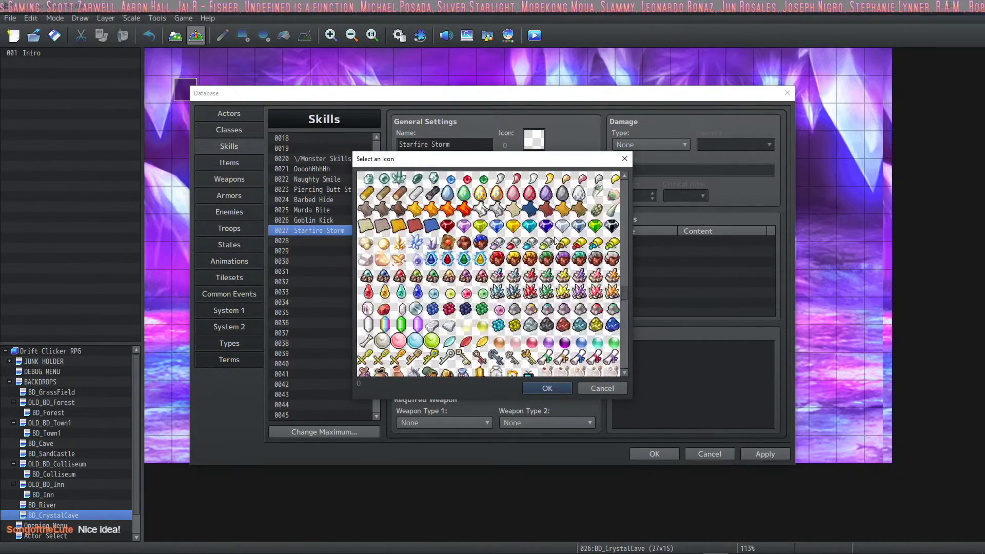
pyautogui.scroll(10, 547, 243)
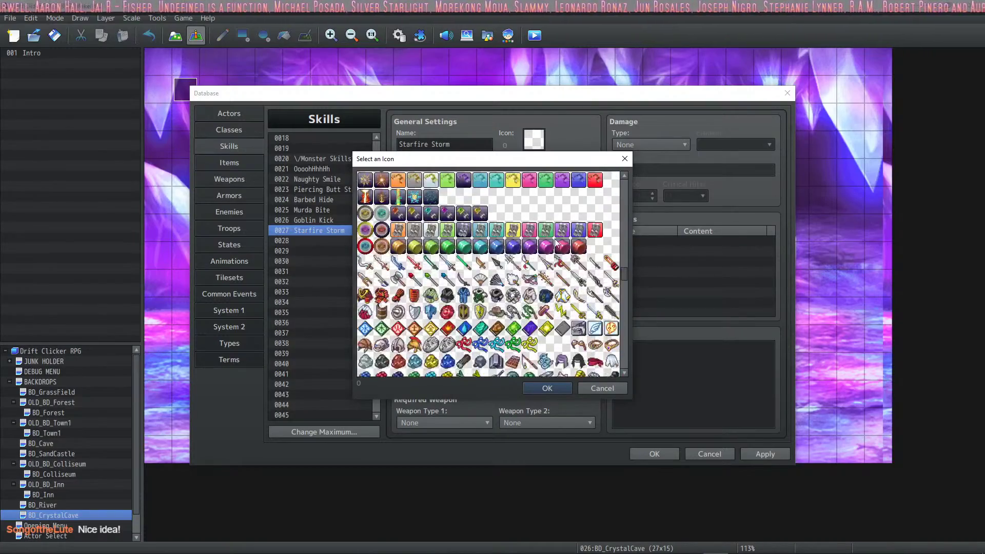
pyautogui.scroll(8, 556, 221)
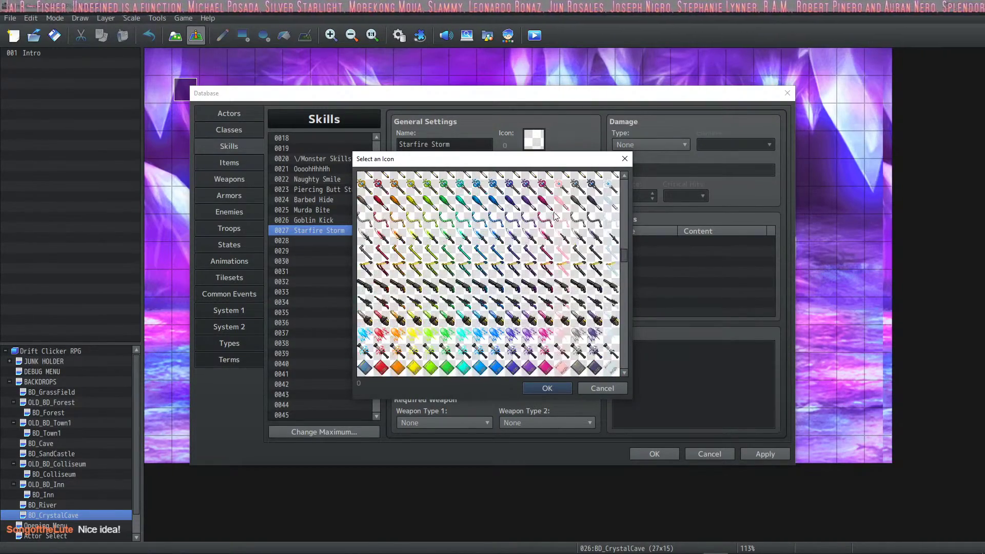
pyautogui.moveTo(623, 258); pyautogui.dragTo(624, 315)
pyautogui.scroll(-5, 603, 288)
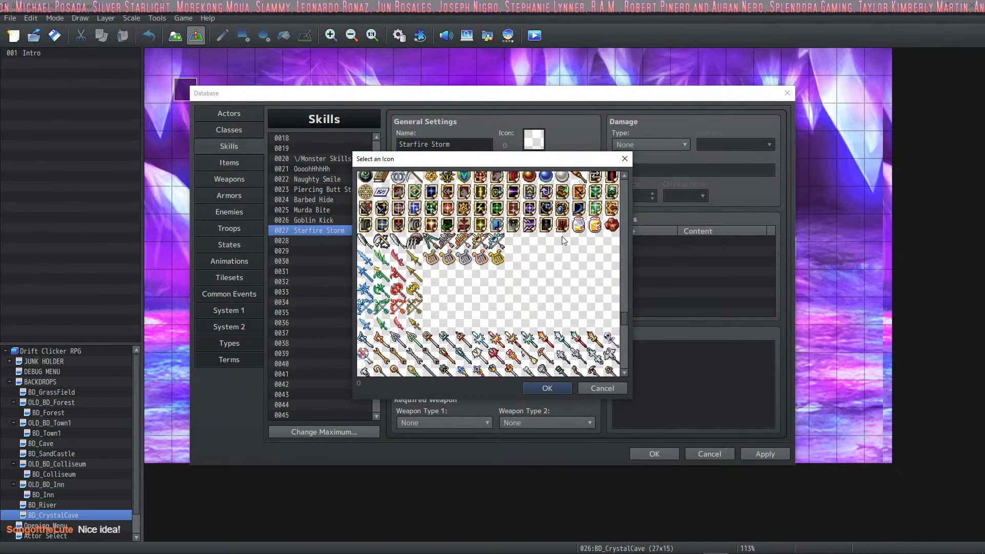
pyautogui.doubleClick(446, 210)
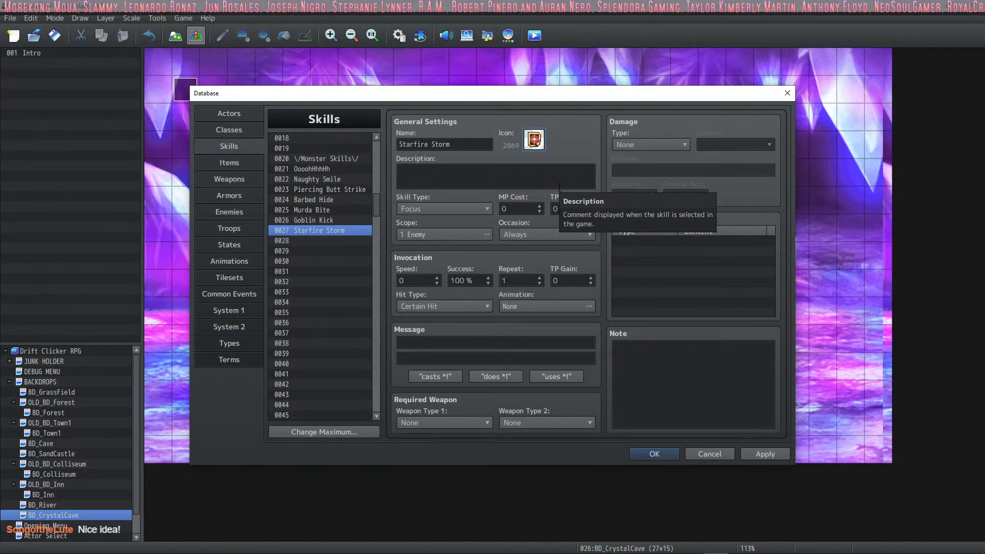
# - Review the project's defined skill types, then return to the Starfire Storm skill and open its description for editing
pyautogui.click(462, 168)
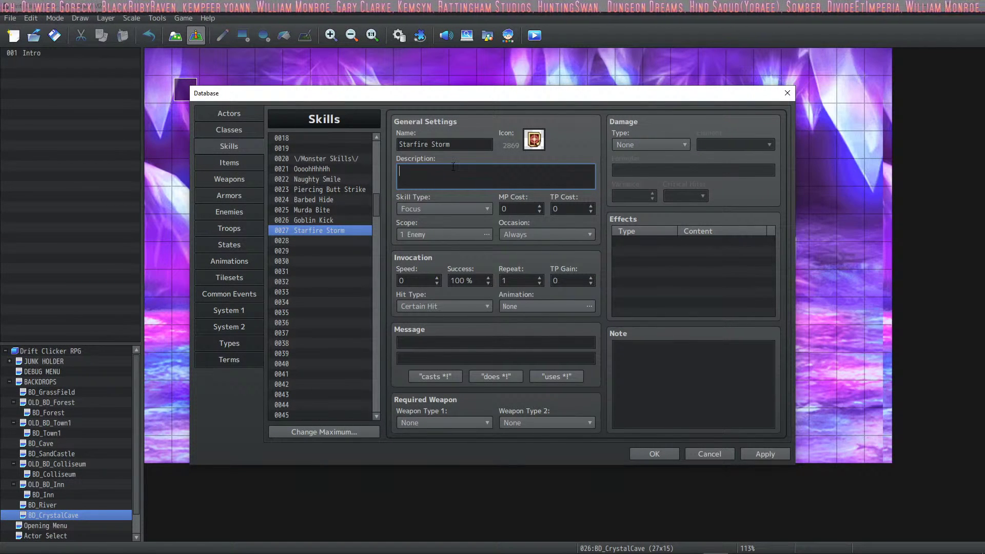
pyautogui.click(460, 177)
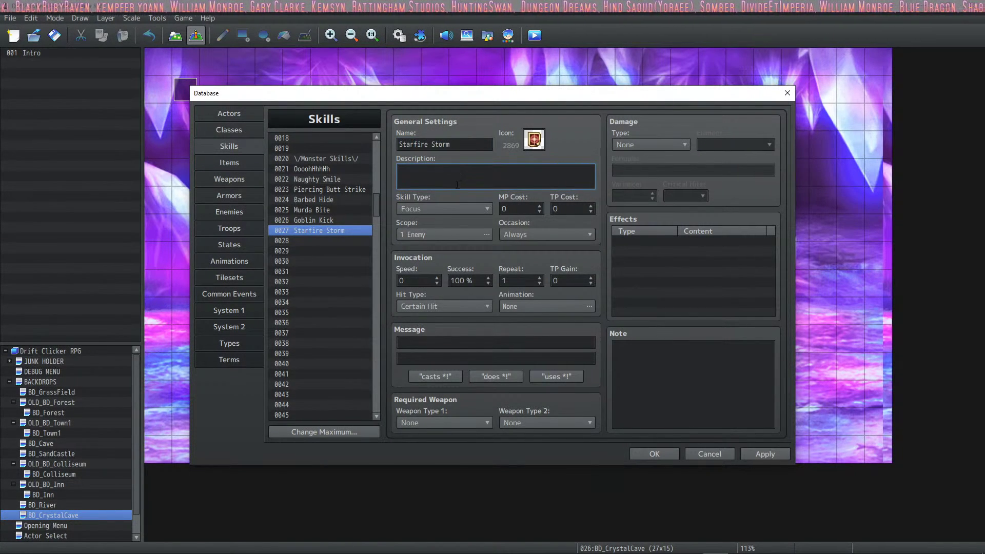
pyautogui.click(424, 205)
pyautogui.click(425, 205)
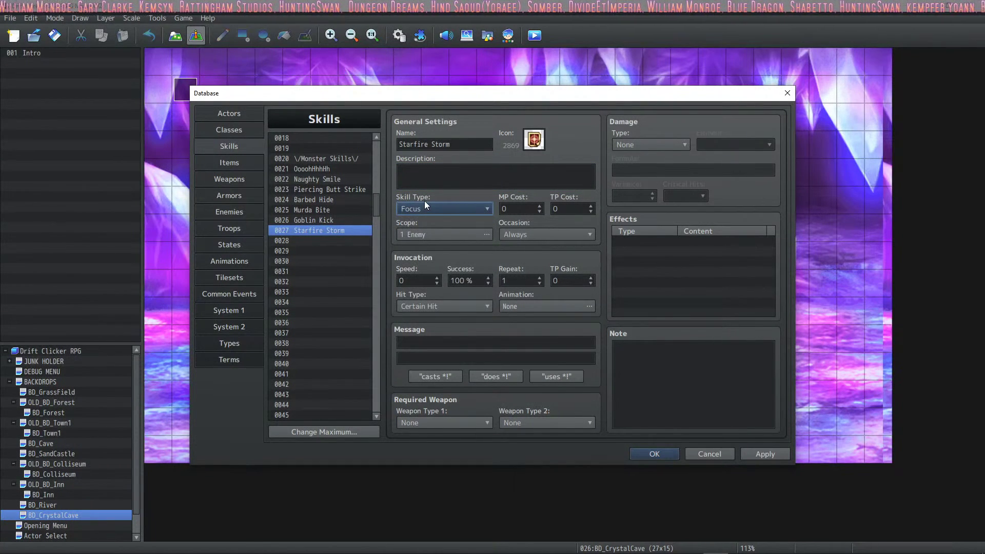
pyautogui.click(242, 324)
pyautogui.click(246, 342)
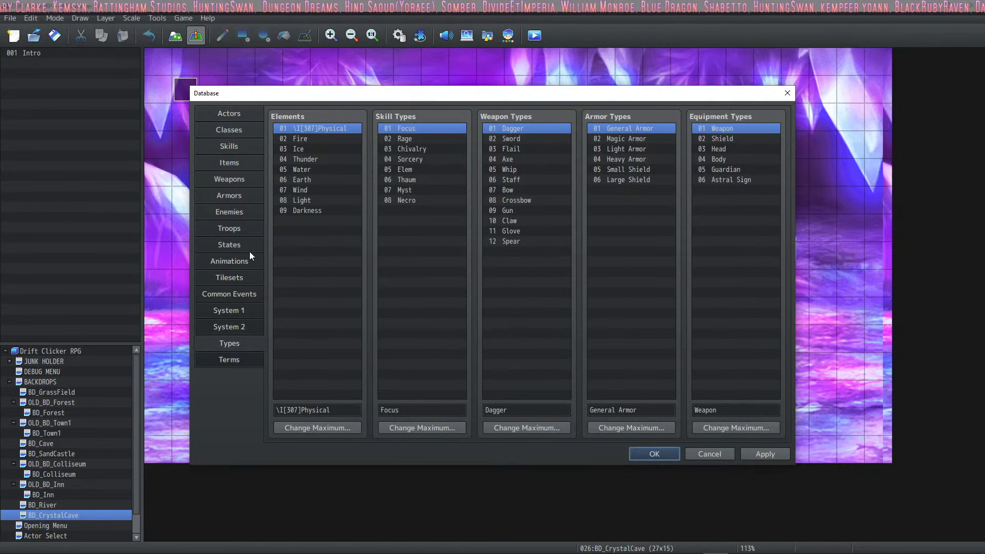
pyautogui.click(240, 156)
pyautogui.click(243, 150)
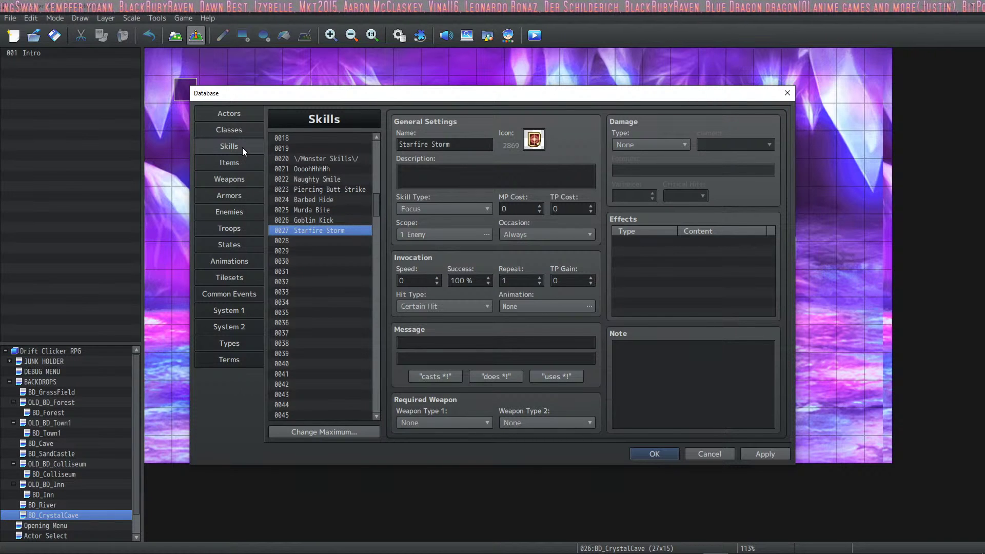
pyautogui.click(496, 183)
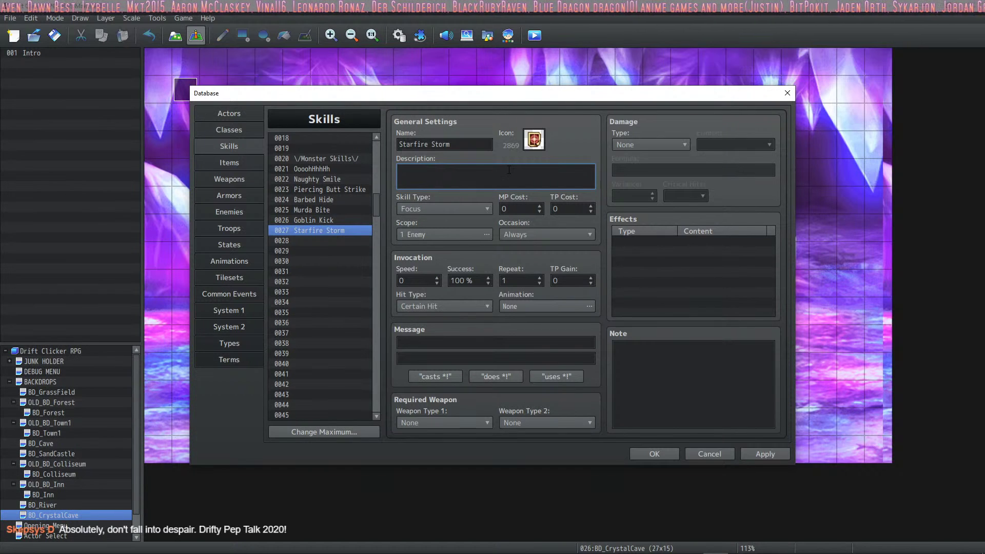
# - Enter the description "Unleash astral havoc upon your targets." for the Starfire Storm skill
pyautogui.write('Unleash')
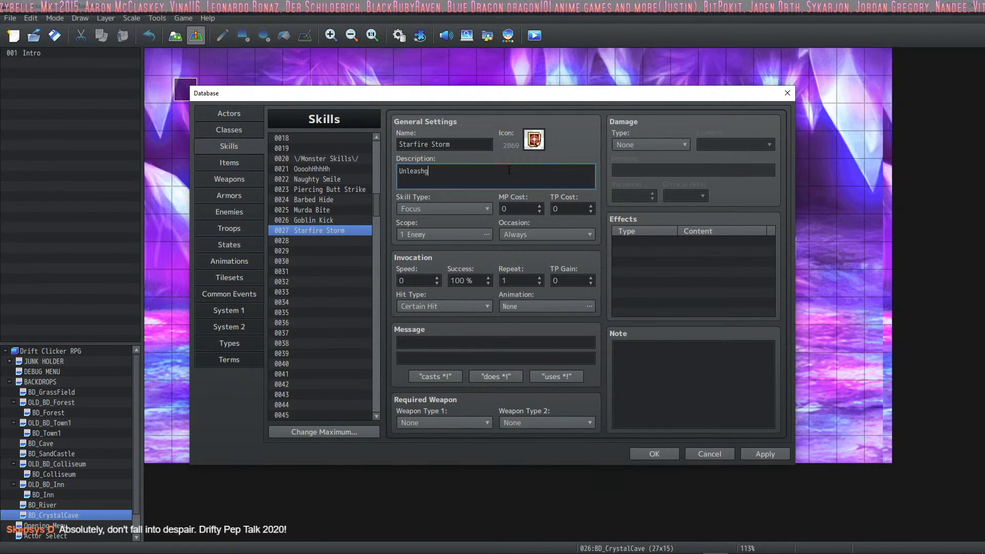
pyautogui.write(' astra')
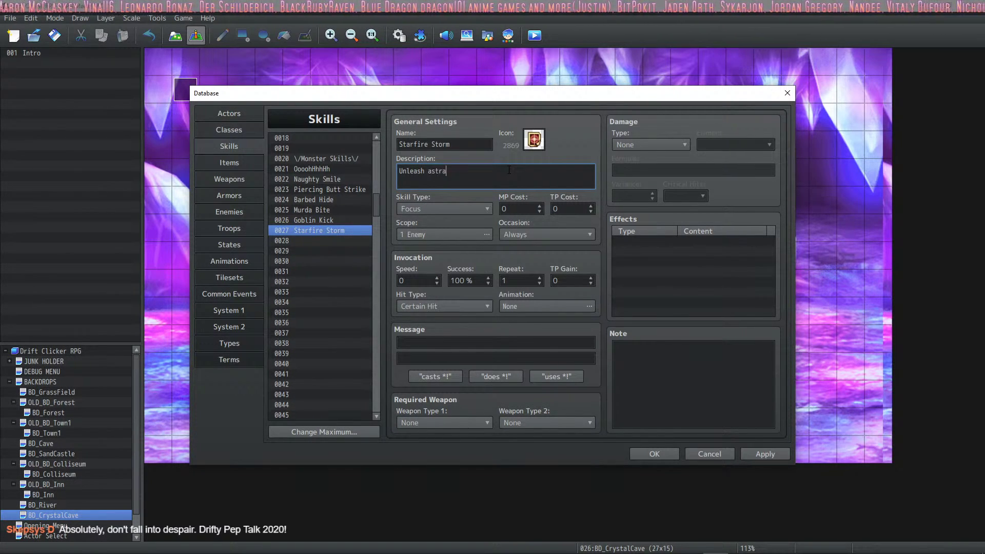
pyautogui.write('l havoc')
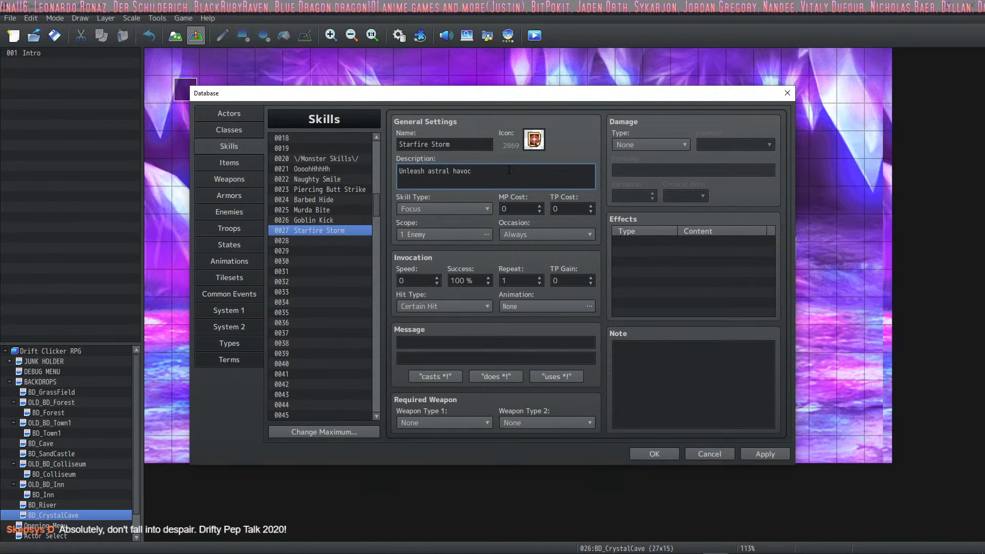
pyautogui.write(' upon your tar')
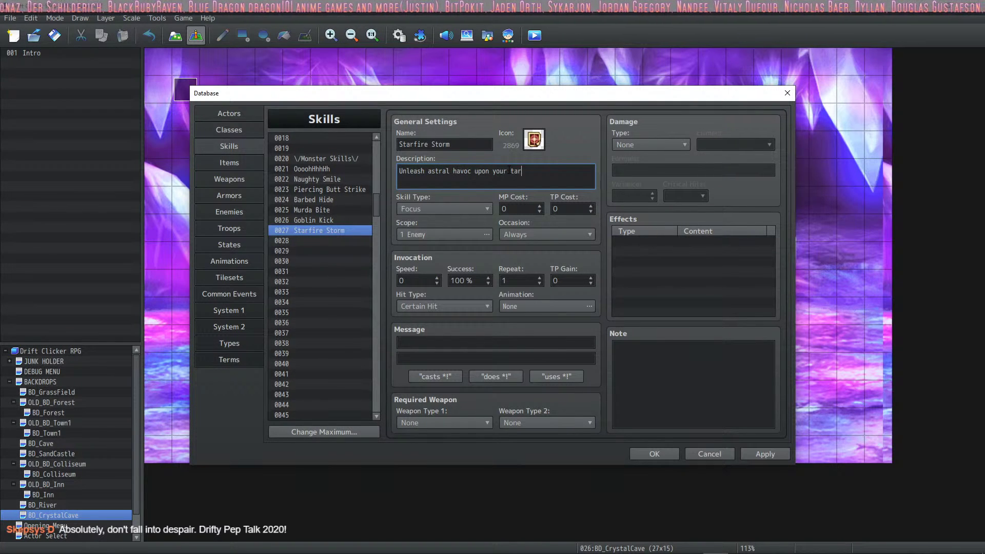
pyautogui.write('gets.')
# - Set the Starfire Storm skill's damage type to HP Damage and its element to Fire
pyautogui.click(648, 143)
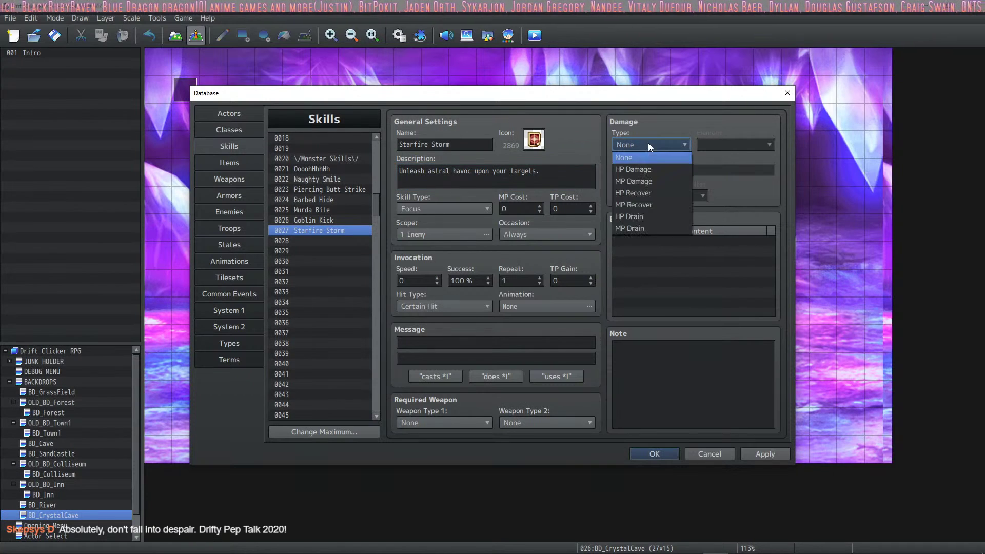
pyautogui.click(668, 165)
pyautogui.click(735, 143)
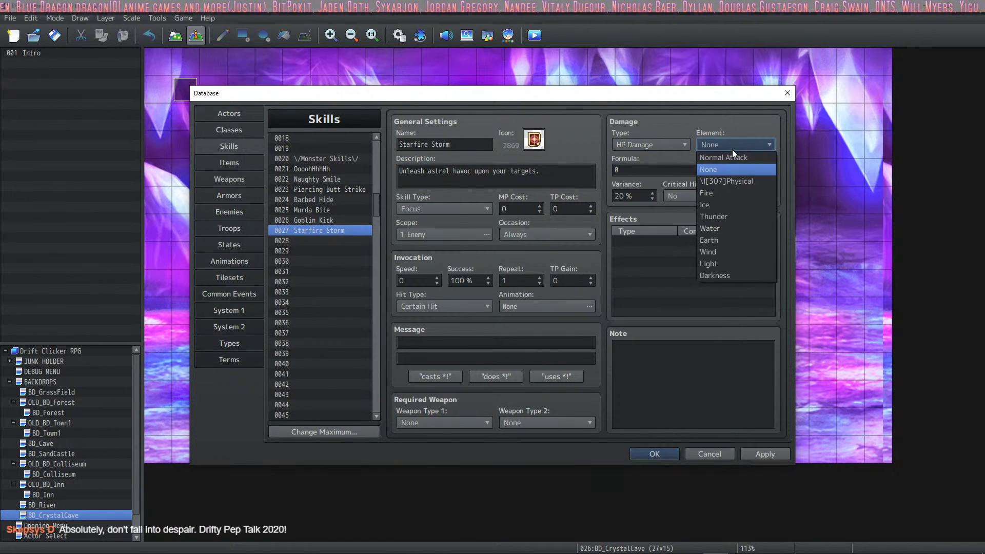
pyautogui.click(728, 196)
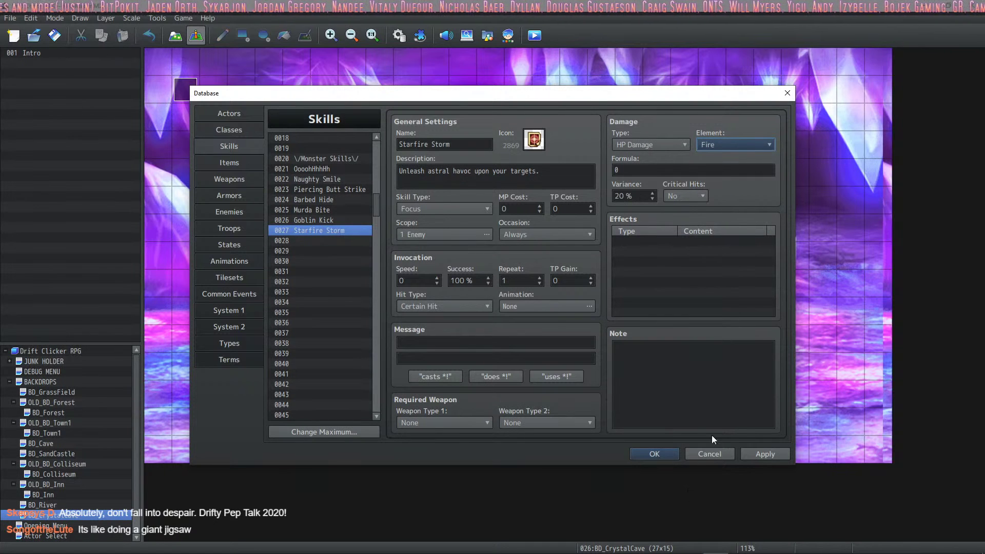
# - Copy the <Multi-Element: x,x,x> notetag from the VisuMZ_1_ElementStatusCore plugin help and paste it into the Starfire Storm note
pyautogui.click(711, 390)
pyautogui.rightClick(708, 371)
pyautogui.click(733, 425)
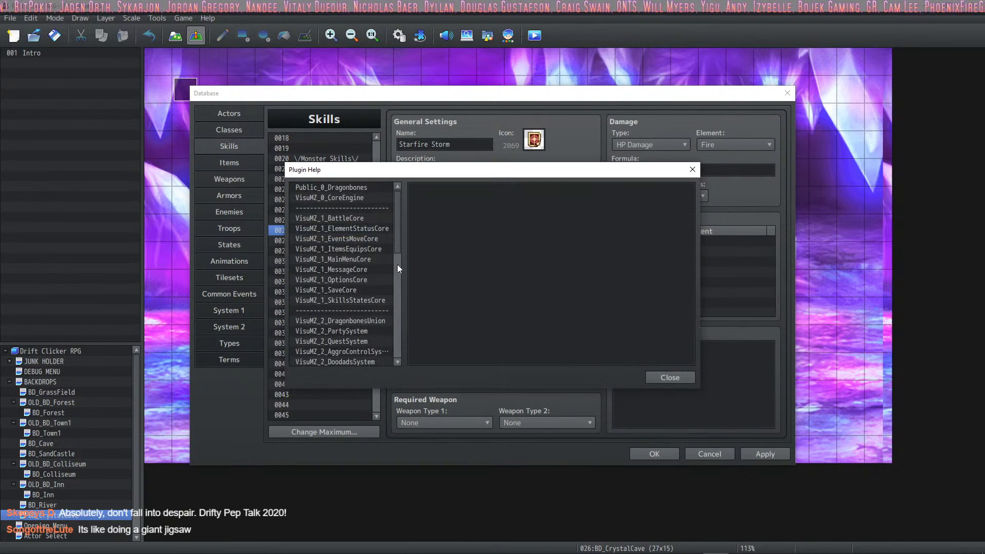
pyautogui.click(377, 229)
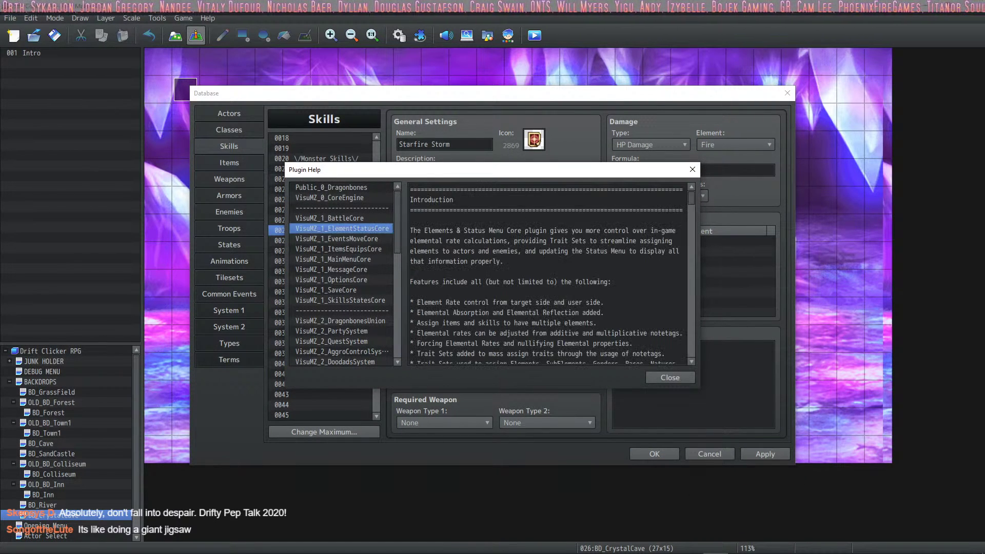
pyautogui.scroll(-12, 522, 257)
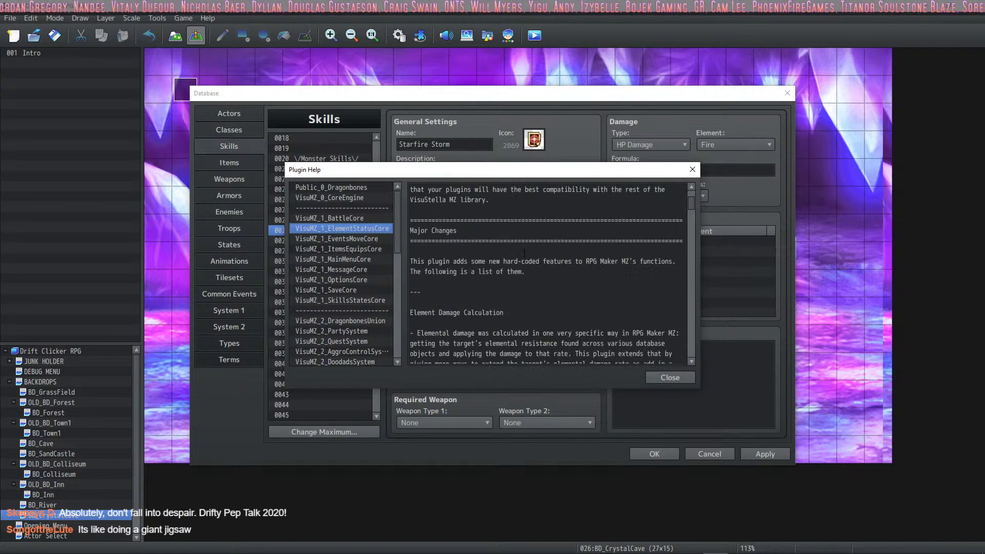
pyautogui.scroll(-8, 523, 227)
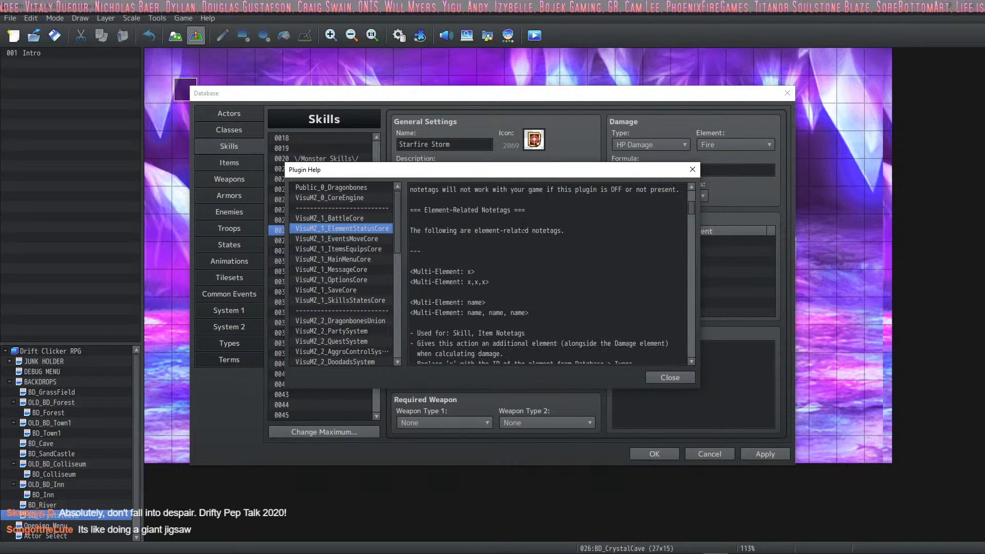
pyautogui.scroll(1, 522, 228)
pyautogui.moveTo(489, 241); pyautogui.dragTo(404, 242)
pyautogui.hotkey('ctrl', 'c')
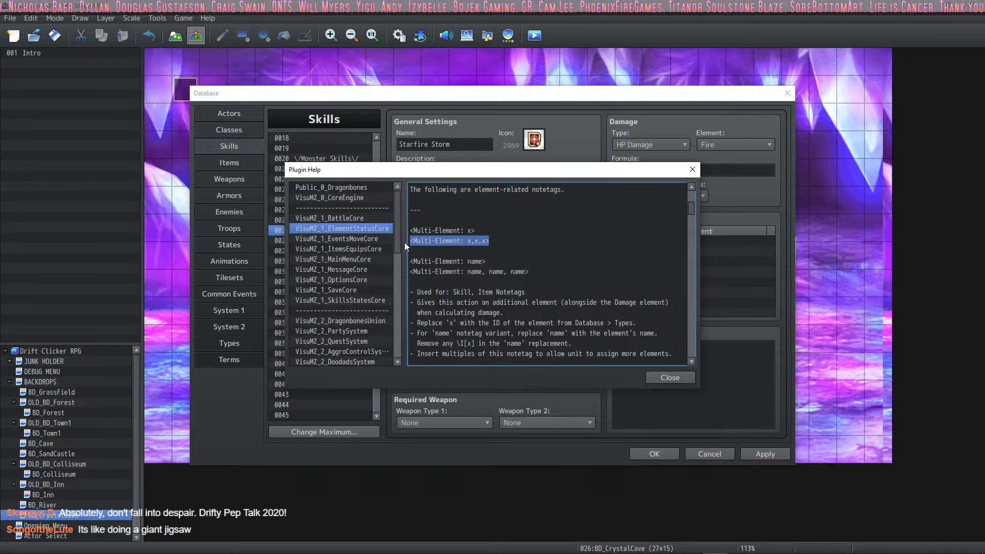
pyautogui.click(669, 376)
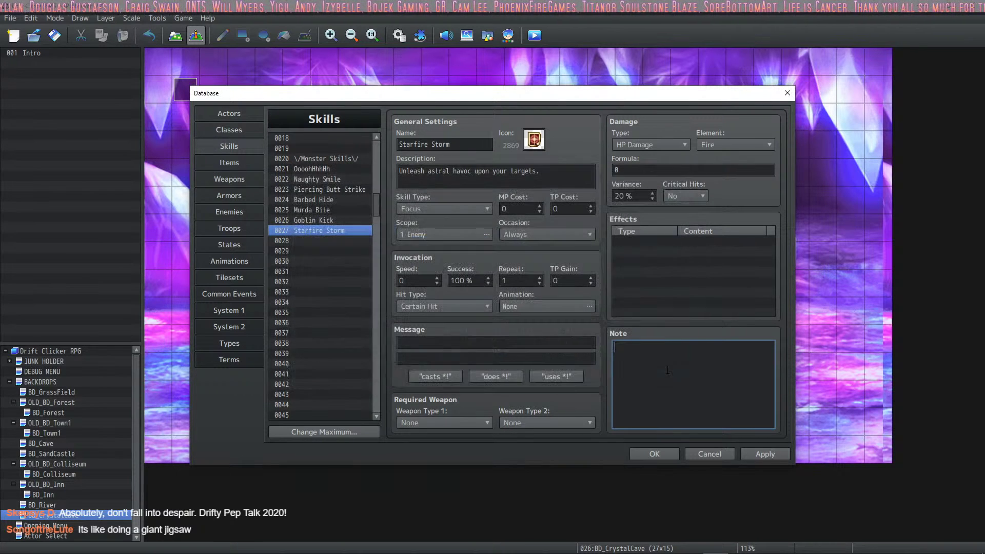
pyautogui.hotkey('ctrl', 'v')
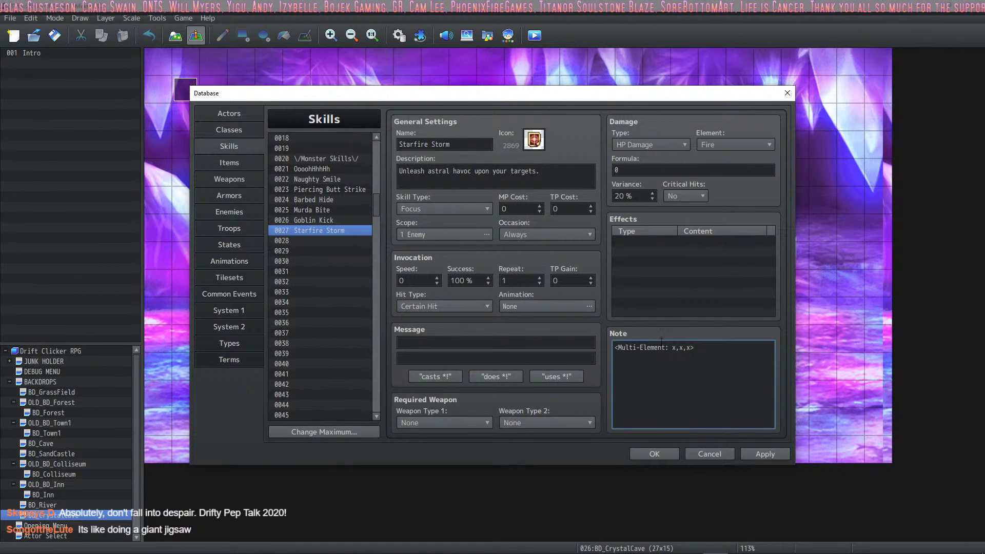
# - Replace the first two placeholders in the Multi-Element notetag with 2 and 7, and clear the third one
pyautogui.click(739, 145)
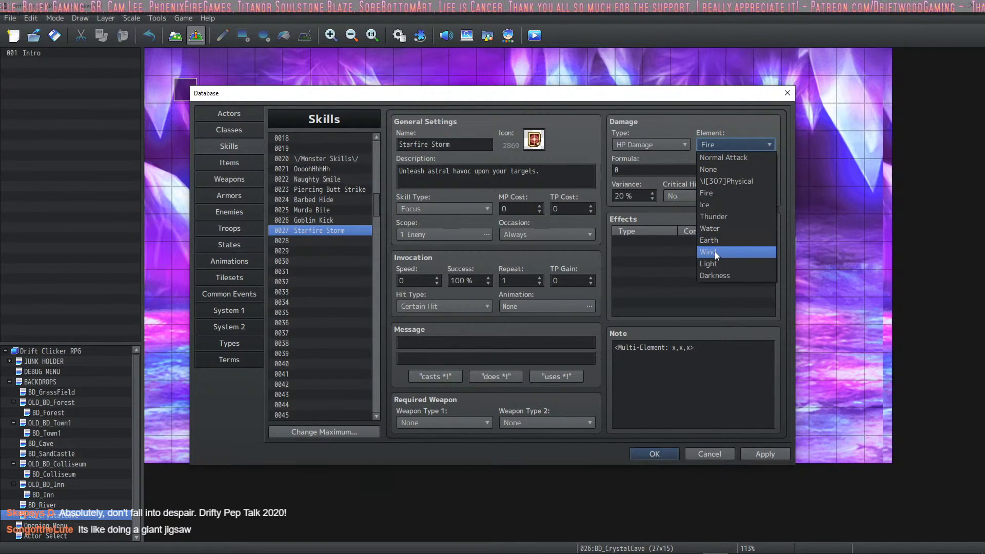
pyautogui.click(673, 348)
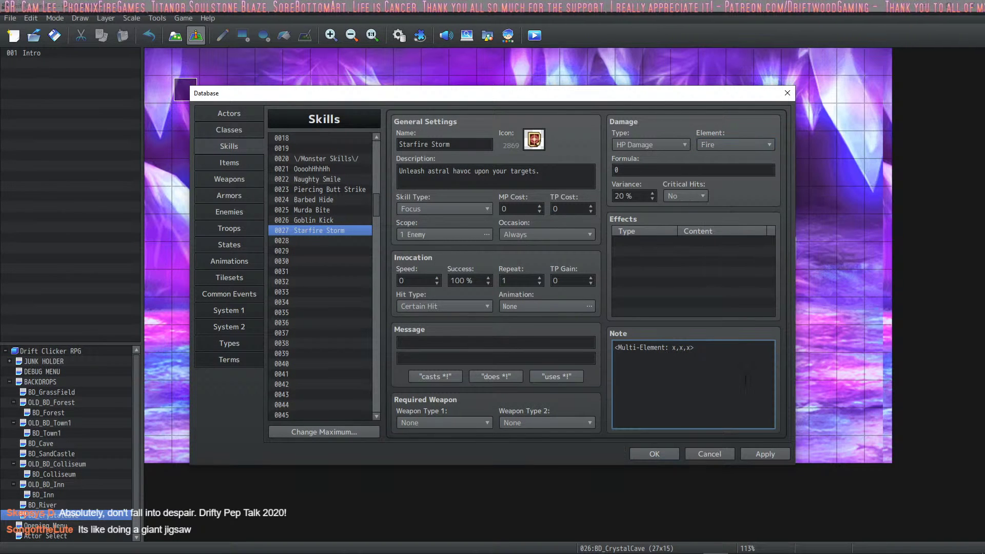
pyautogui.press('Delete')
pyautogui.write('2')
pyautogui.press('Delete')
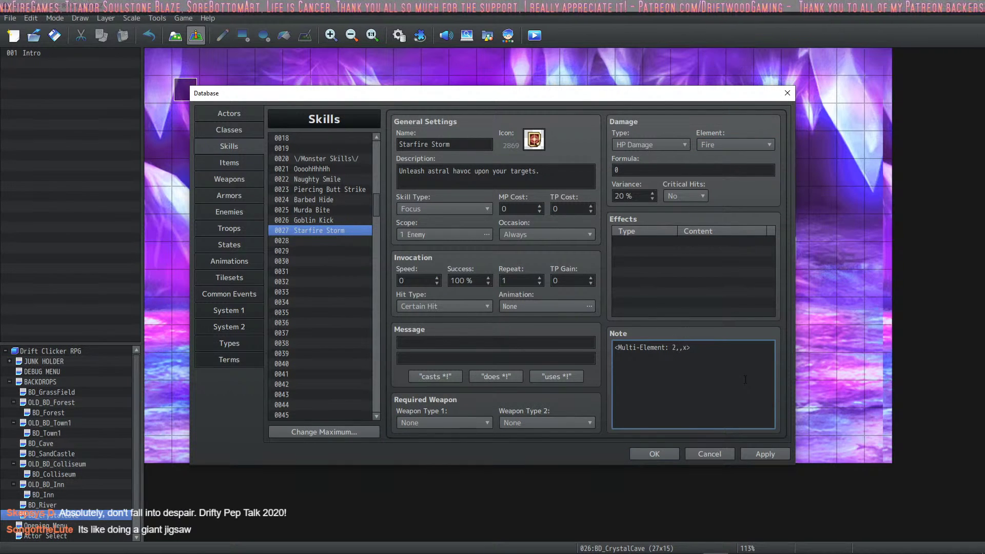
pyautogui.write('7')
pyautogui.press('Delete')
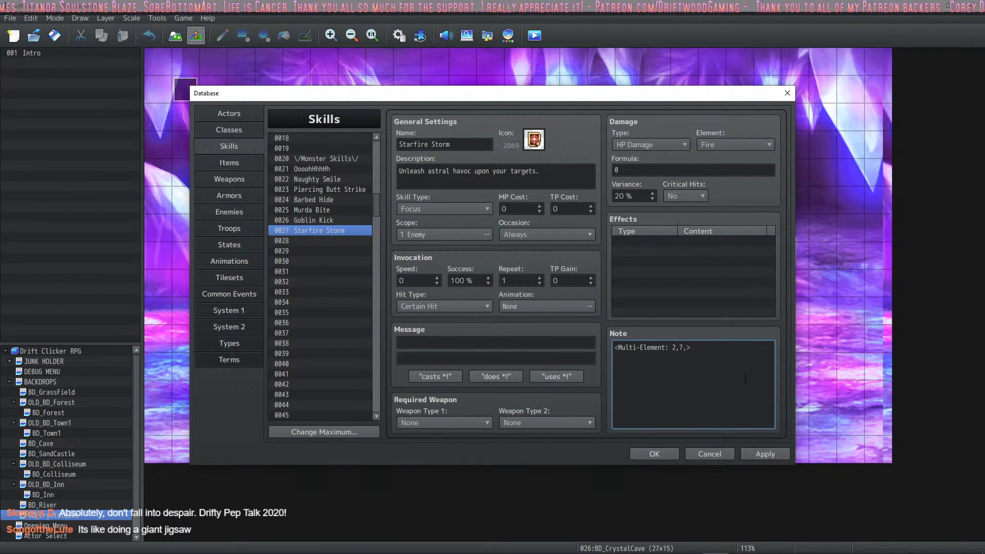
# - Raise the maximum number of elements to 10, name the new element "Astral", and apply the database changes
pyautogui.click(219, 342)
pyautogui.click(315, 426)
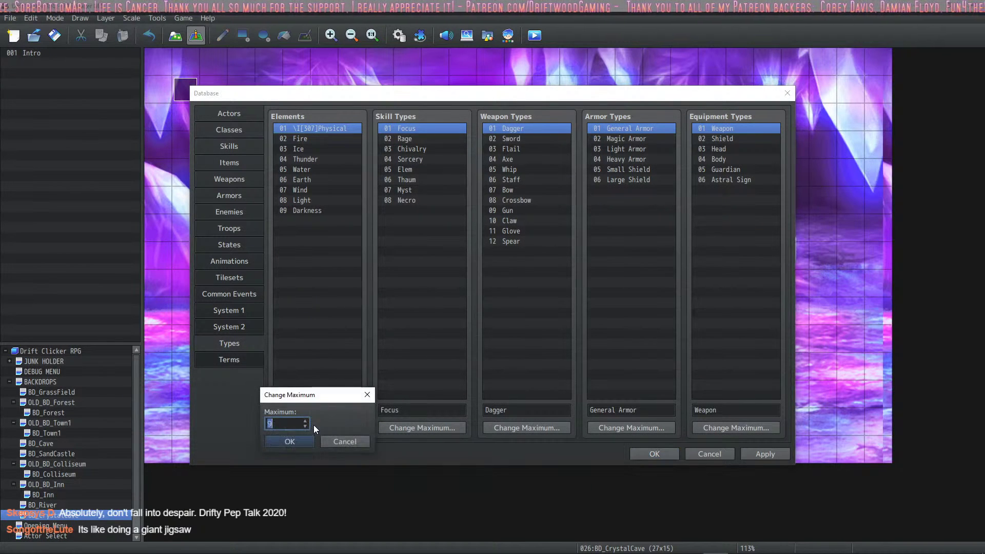
pyautogui.write('10')
pyautogui.press('Return')
pyautogui.click(311, 273)
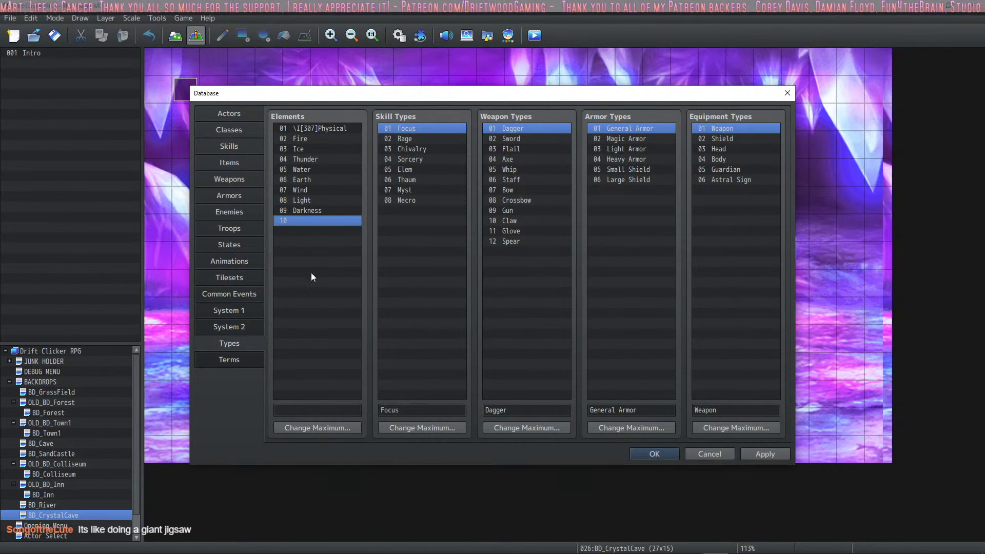
pyautogui.click(305, 411)
pyautogui.write('Astral')
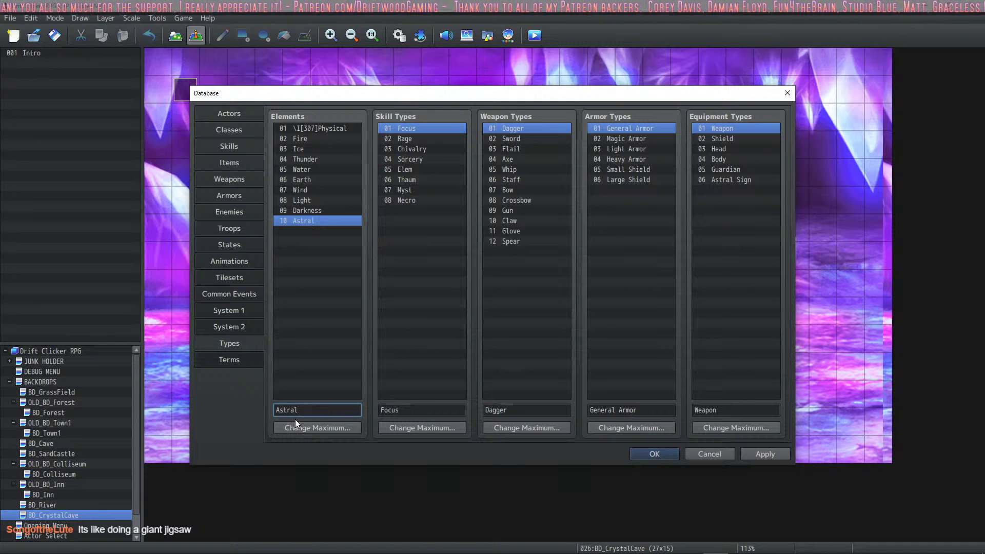
pyautogui.click(775, 454)
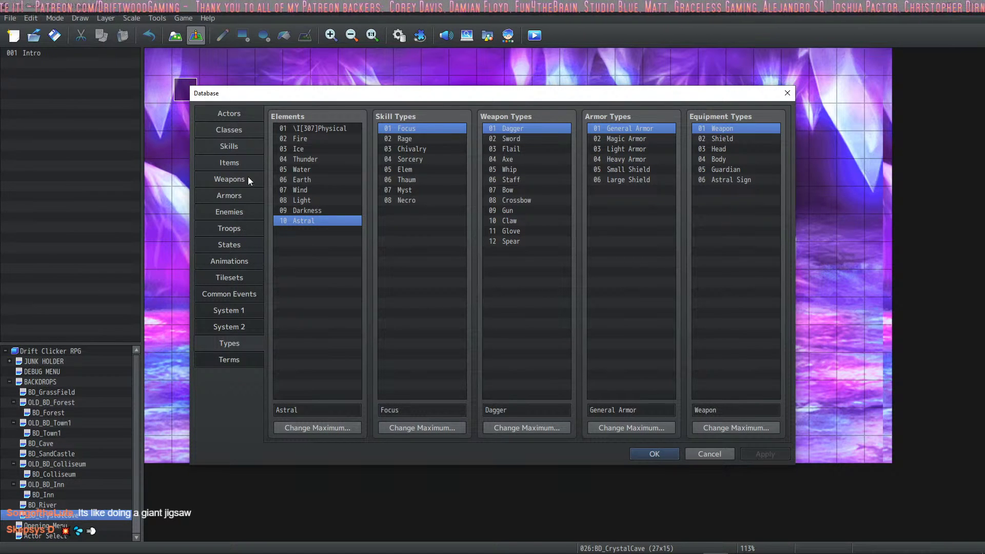
# - Add 10 as the third value of Starfire Storm's Multi-Element notetag and set the damage element to Astral
pyautogui.click(235, 152)
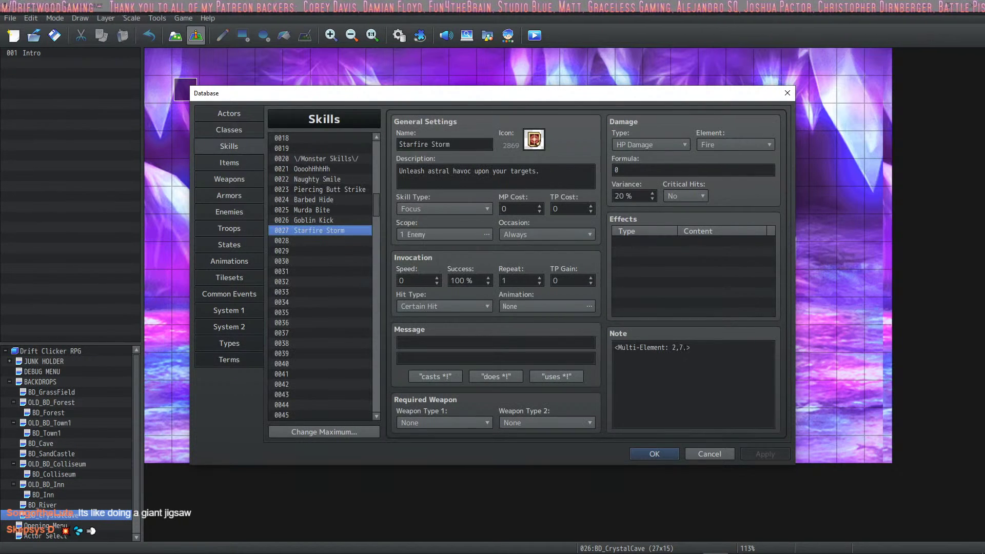
pyautogui.click(689, 347)
pyautogui.write('10')
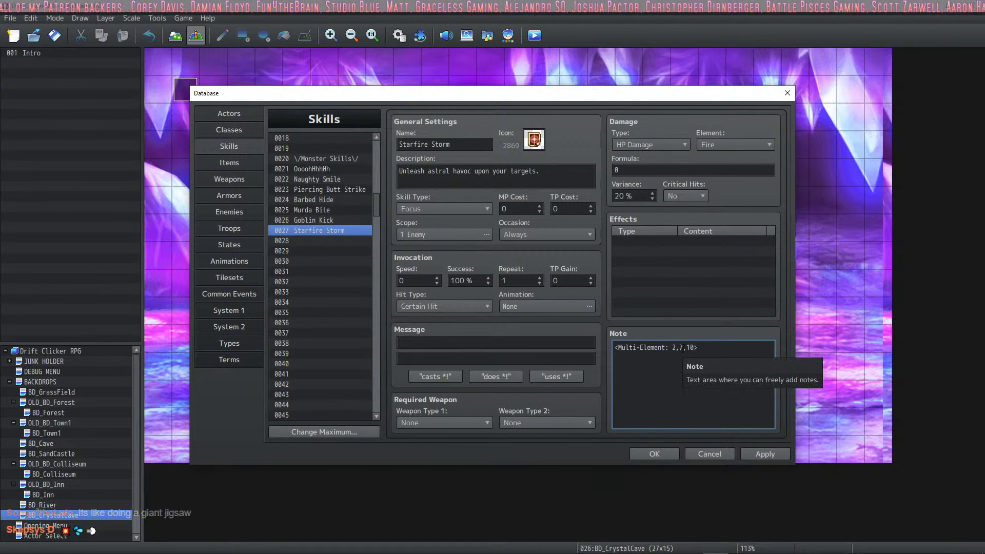
pyautogui.click(734, 142)
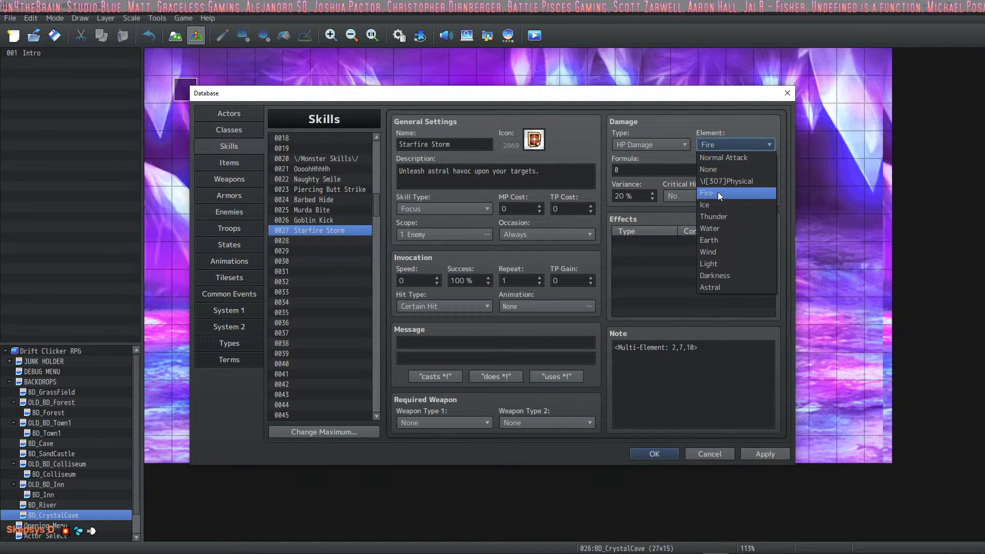
pyautogui.click(718, 288)
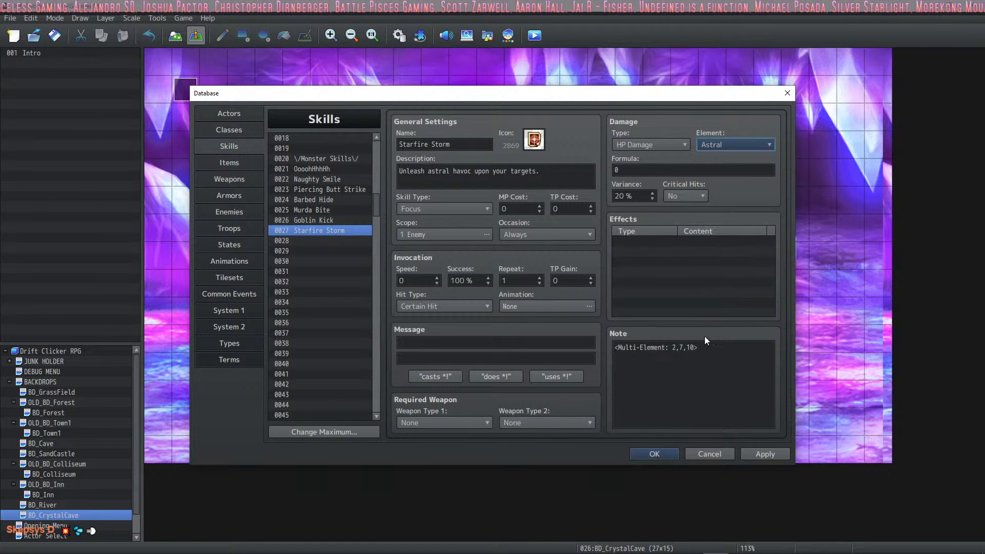
# - Review the VisuMZ_1_ElementStatusCore plugin help on element damage calculation and multi-elemental calculation
pyautogui.click(687, 349)
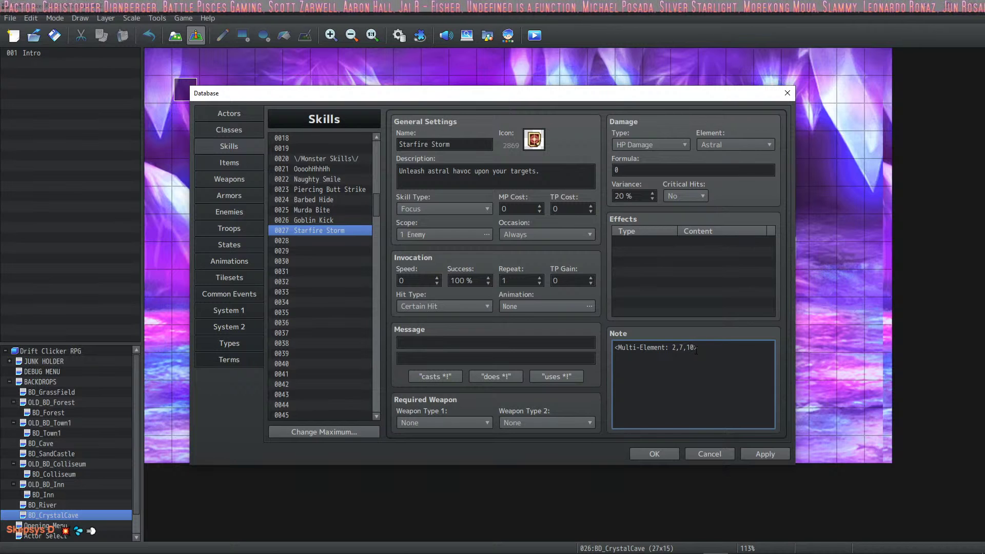
pyautogui.rightClick(711, 348)
pyautogui.click(737, 460)
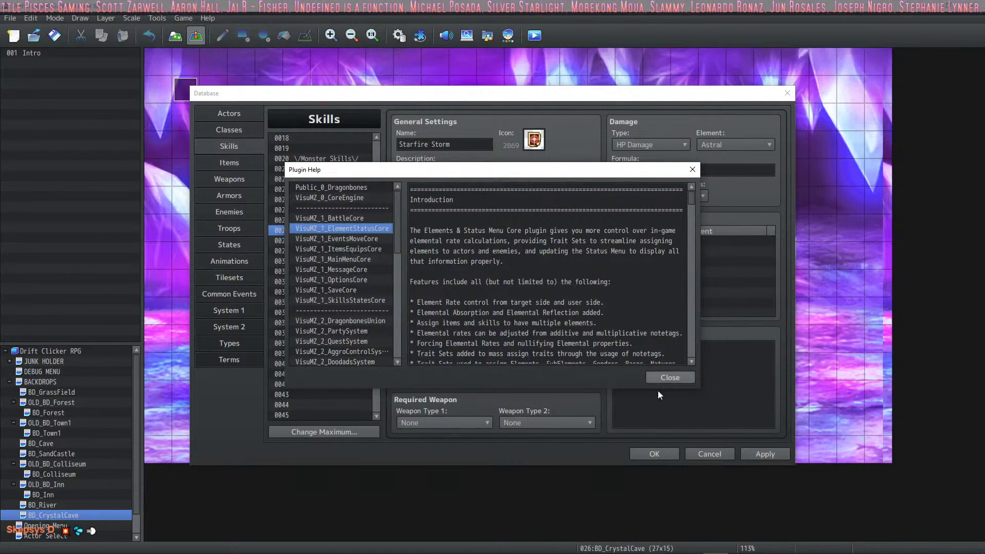
pyautogui.scroll(-2, 503, 258)
pyautogui.scroll(2, 503, 259)
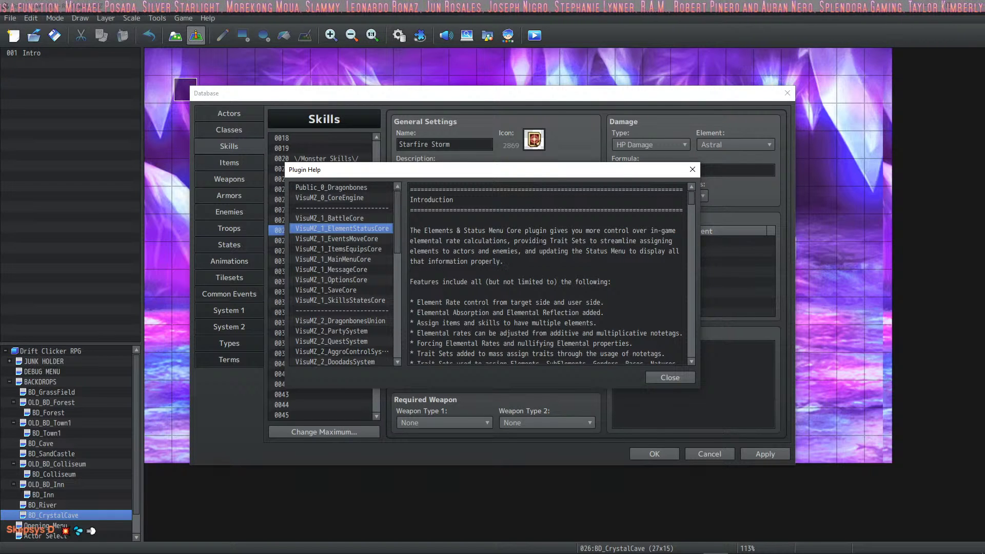
pyautogui.scroll(-3, 547, 275)
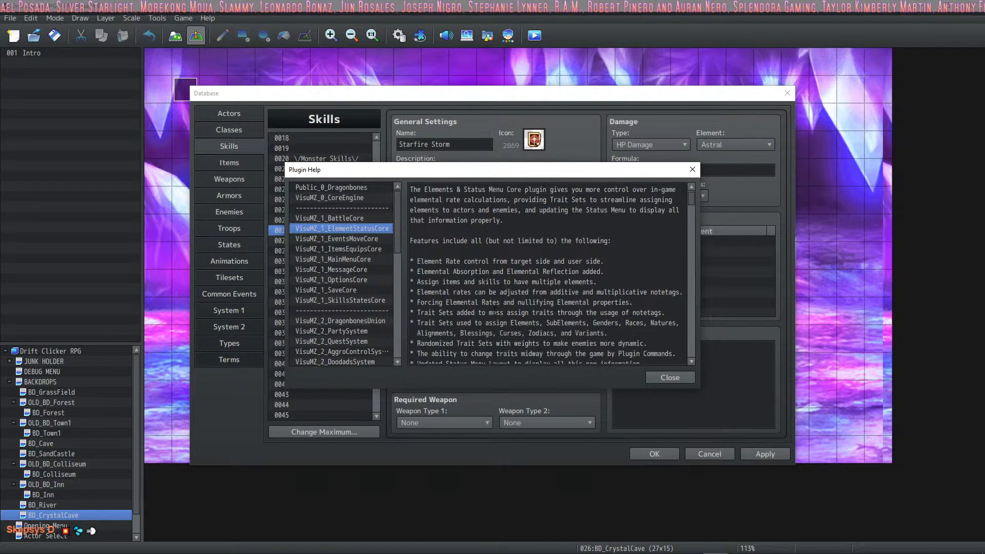
pyautogui.scroll(-8, 498, 242)
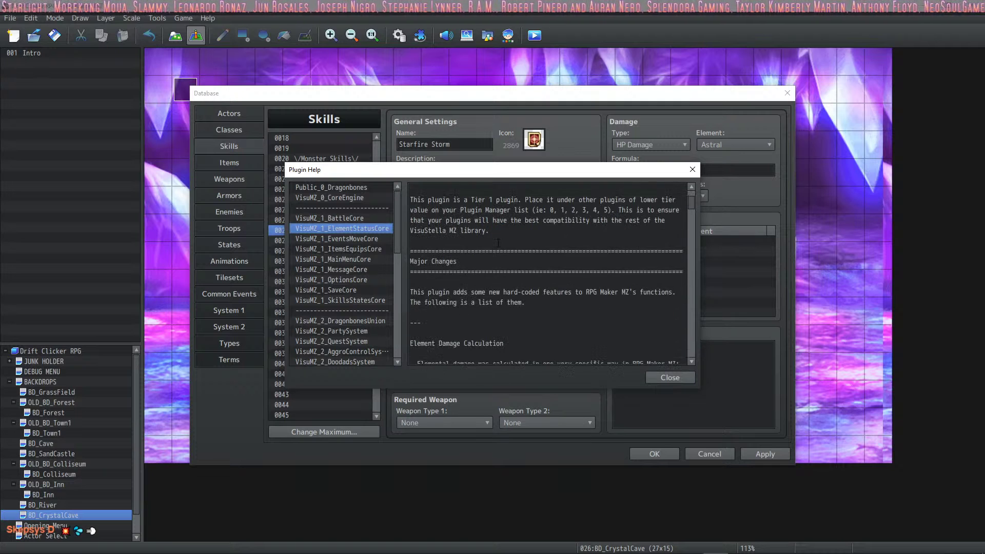
pyautogui.scroll(-6, 492, 231)
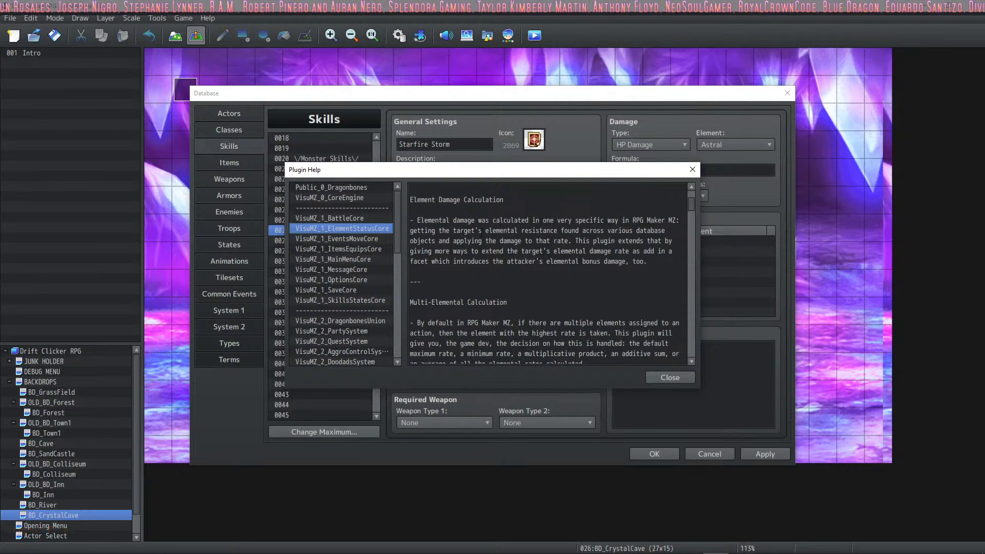
pyautogui.scroll(-6, 486, 231)
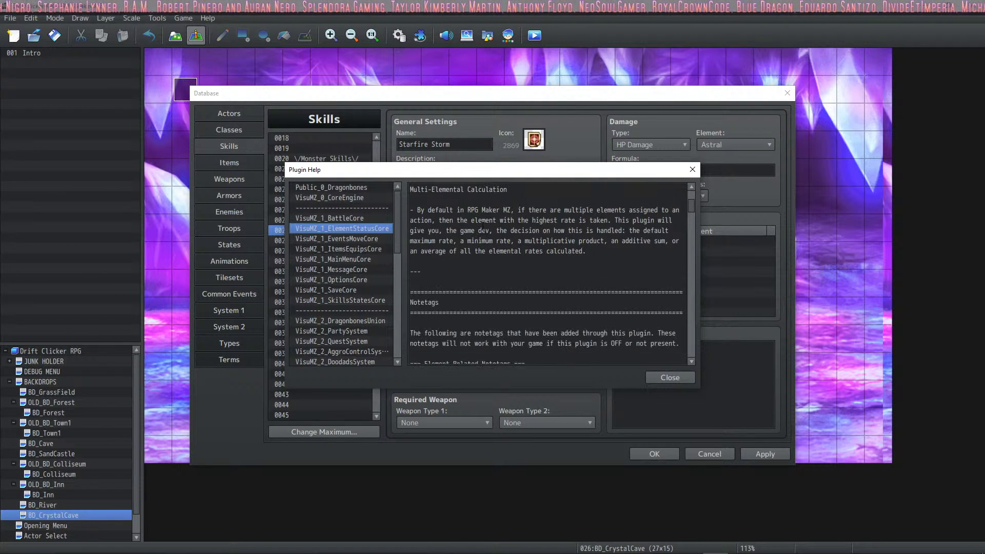
pyautogui.scroll(-4, 482, 224)
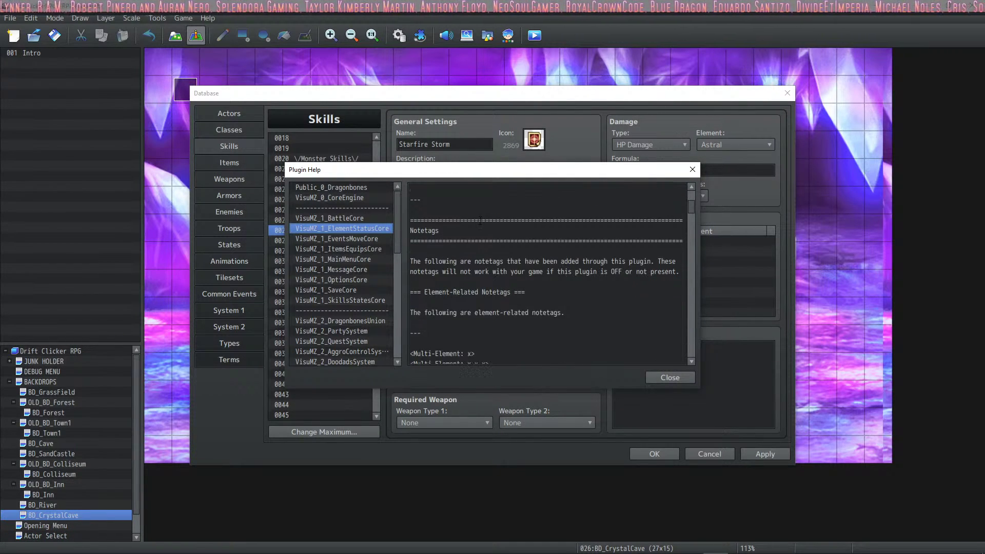
# - Read the plugin help entries for the Multi-Element and Multi-Element Rule notetags, and close the help
pyautogui.scroll(-1, 481, 223)
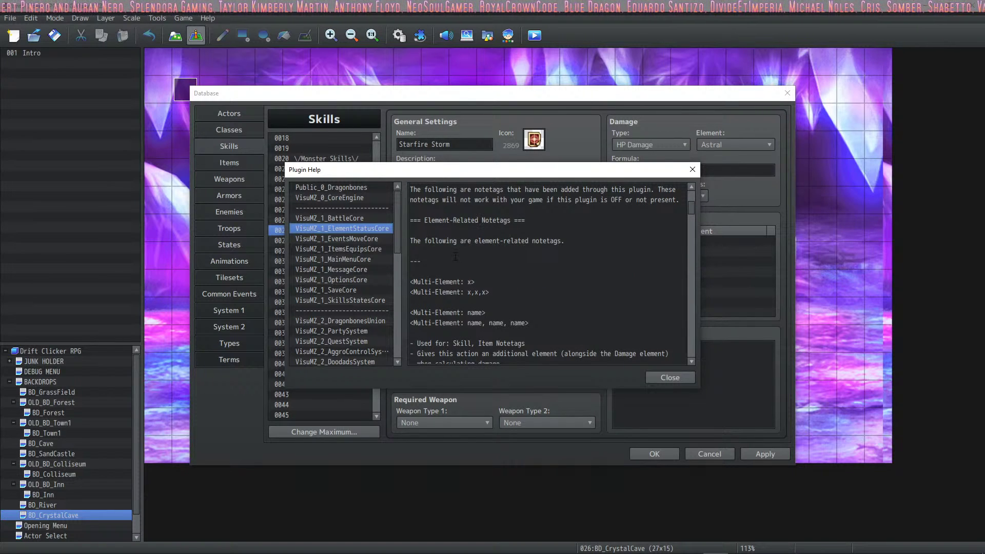
pyautogui.scroll(-3, 456, 256)
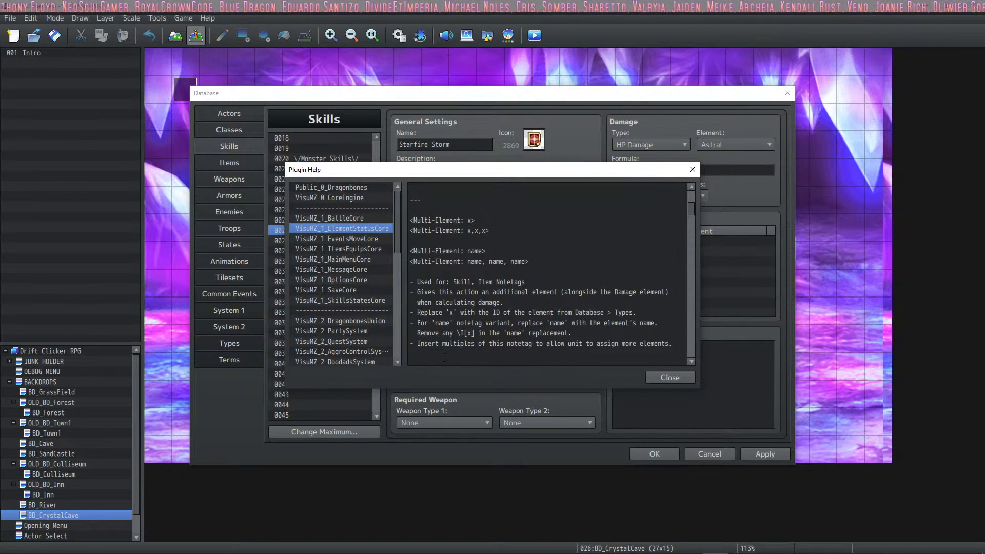
pyautogui.scroll(-1, 444, 358)
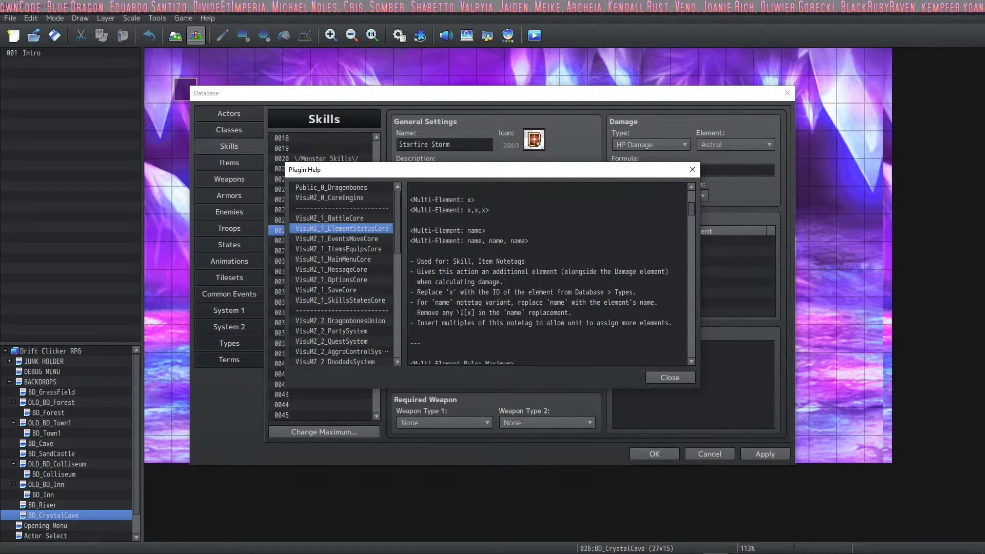
pyautogui.scroll(-5, 501, 288)
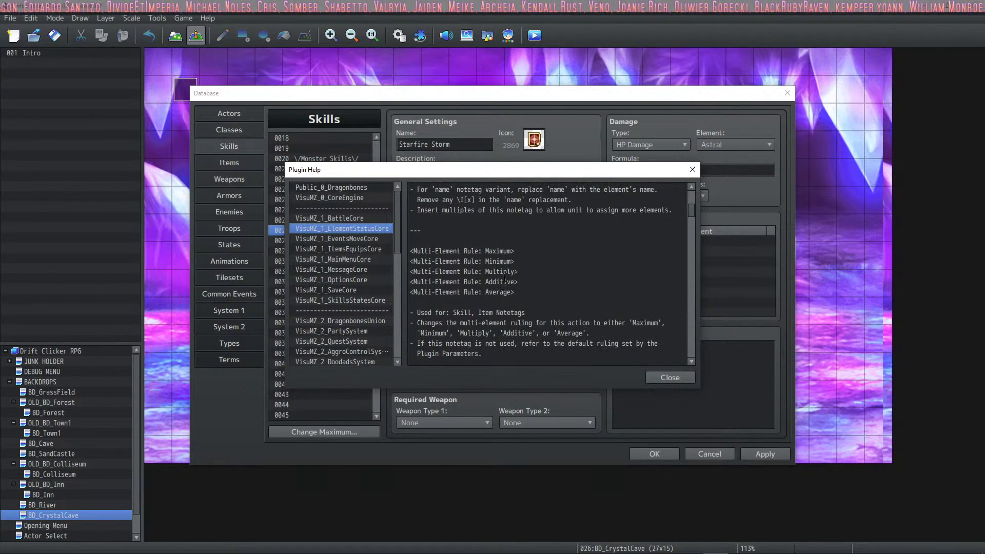
pyautogui.scroll(-3, 506, 272)
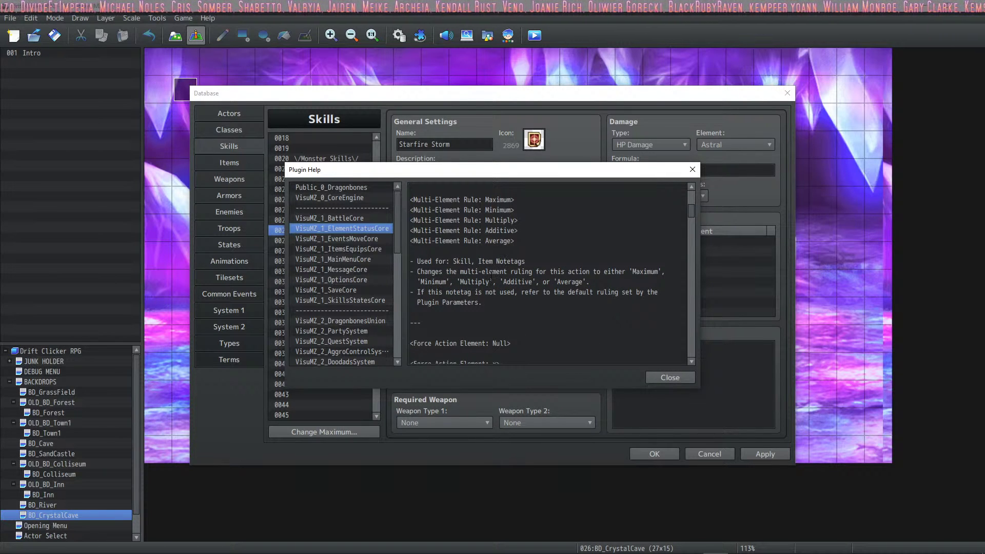
pyautogui.scroll(-3, 491, 275)
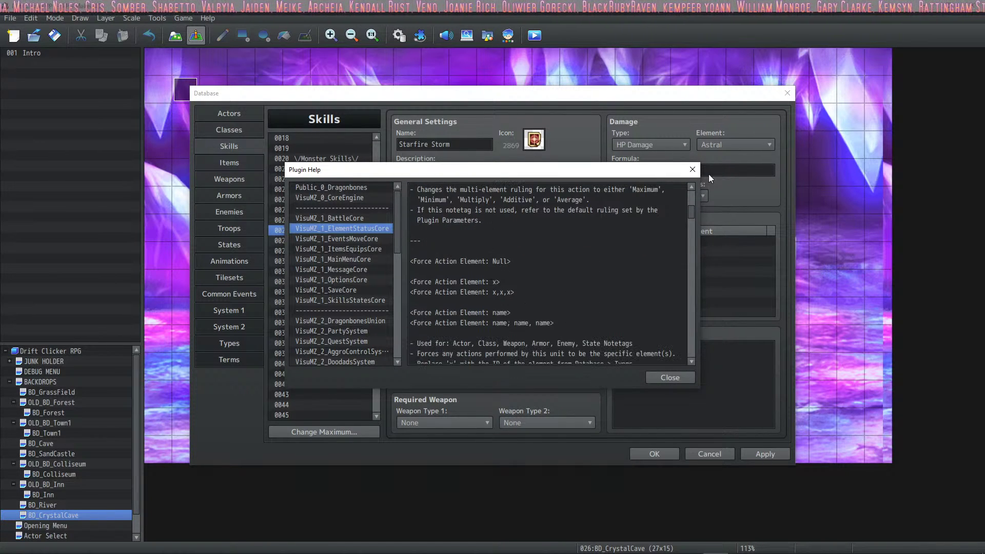
pyautogui.click(662, 378)
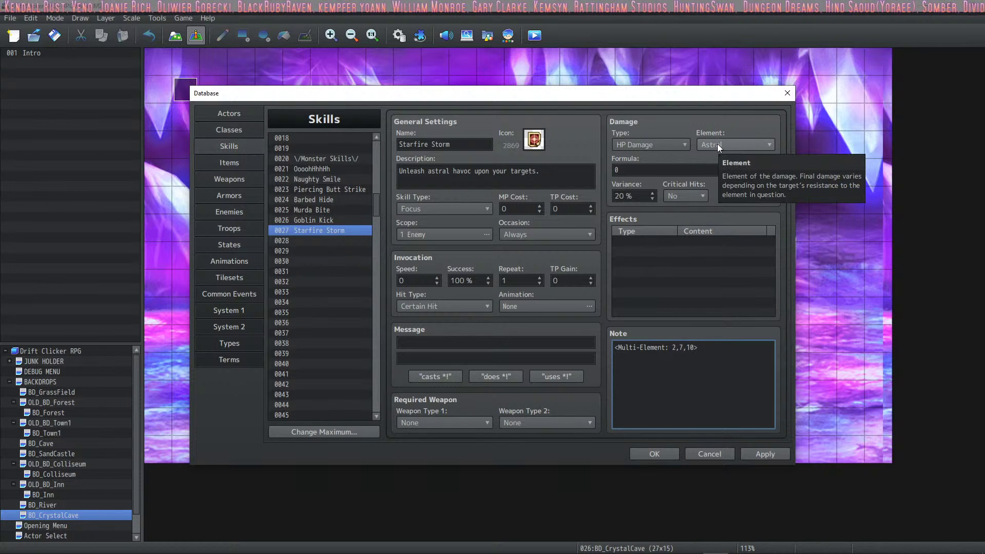
pyautogui.hotkey('ctrl', 'a')
pyautogui.click(685, 343)
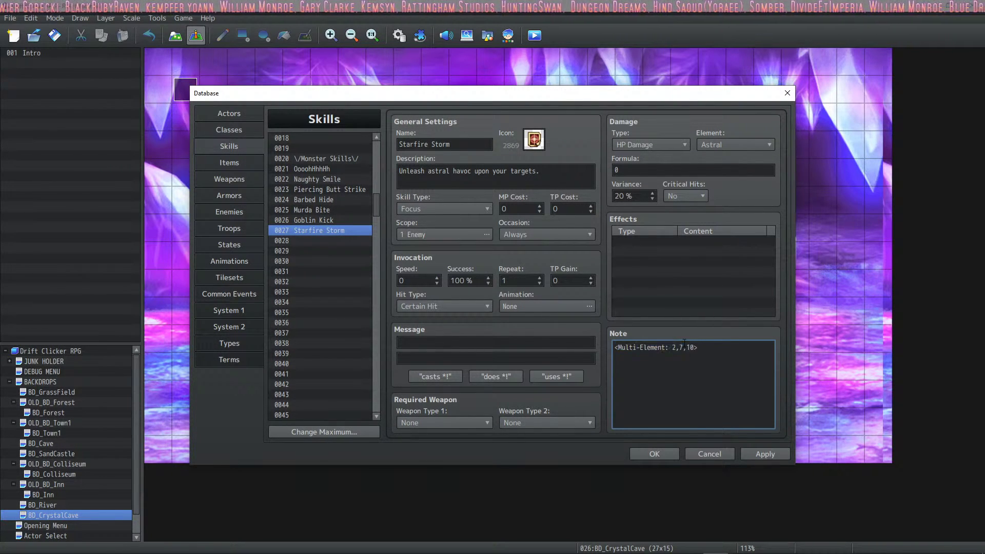
pyautogui.hotkey('ctrl', 'a')
pyautogui.click(695, 343)
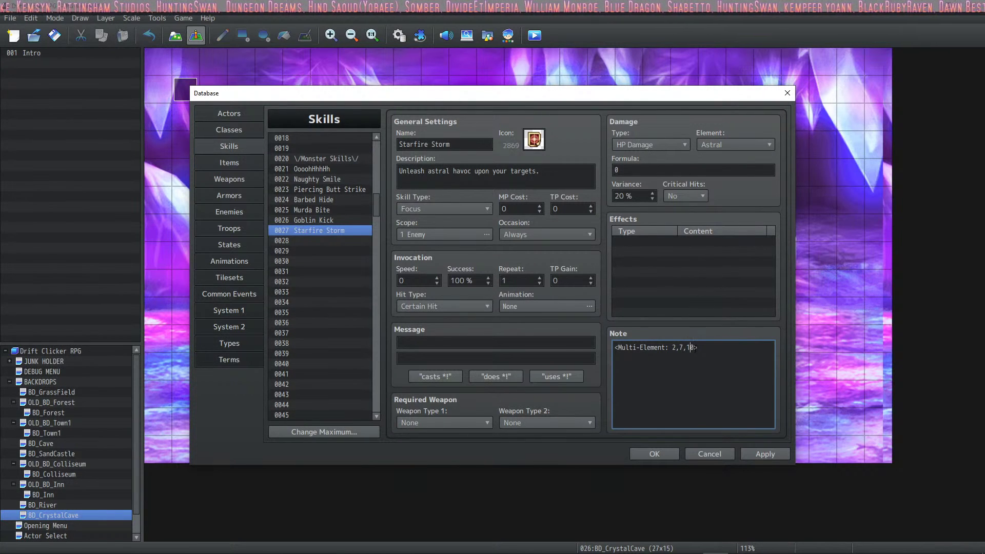
pyautogui.moveTo(708, 355); pyautogui.dragTo(608, 348)
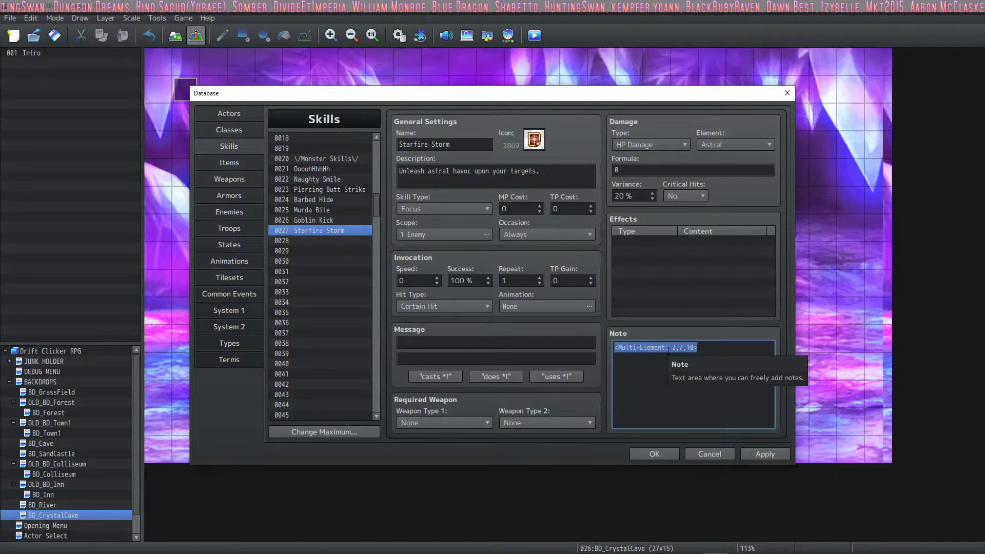
pyautogui.click(701, 348)
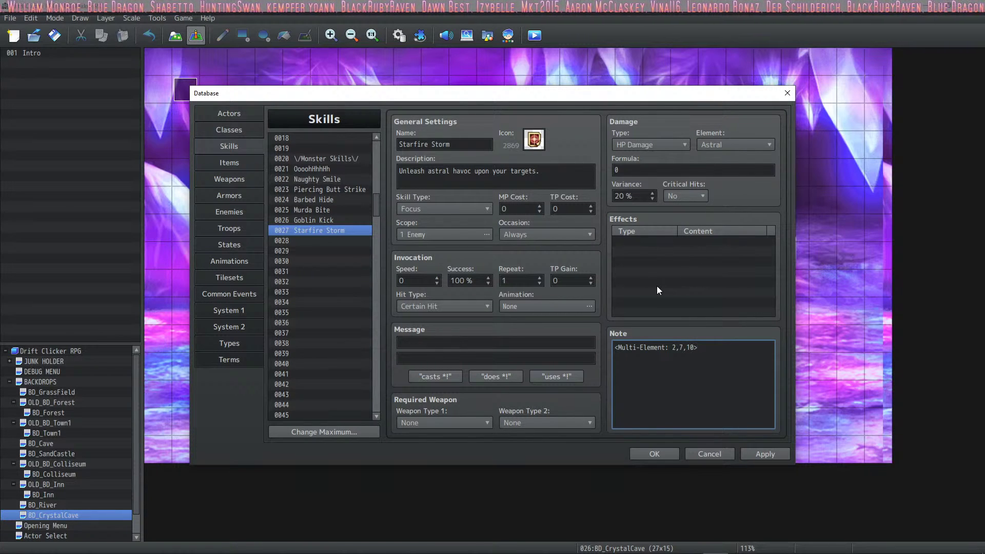
pyautogui.click(554, 178)
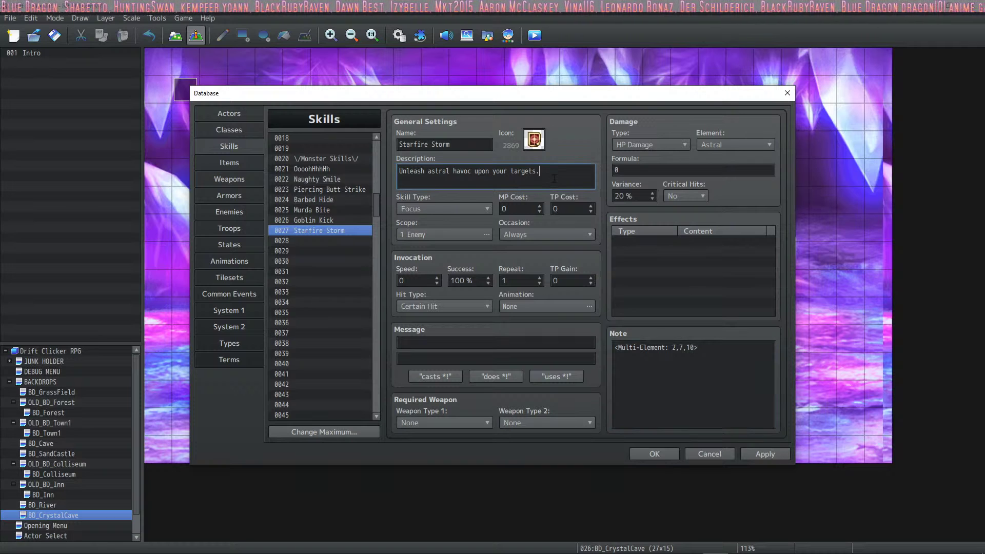
# - Set Starfire Storm's skill type to Sorcery and its scope to all enemies
pyautogui.click(439, 208)
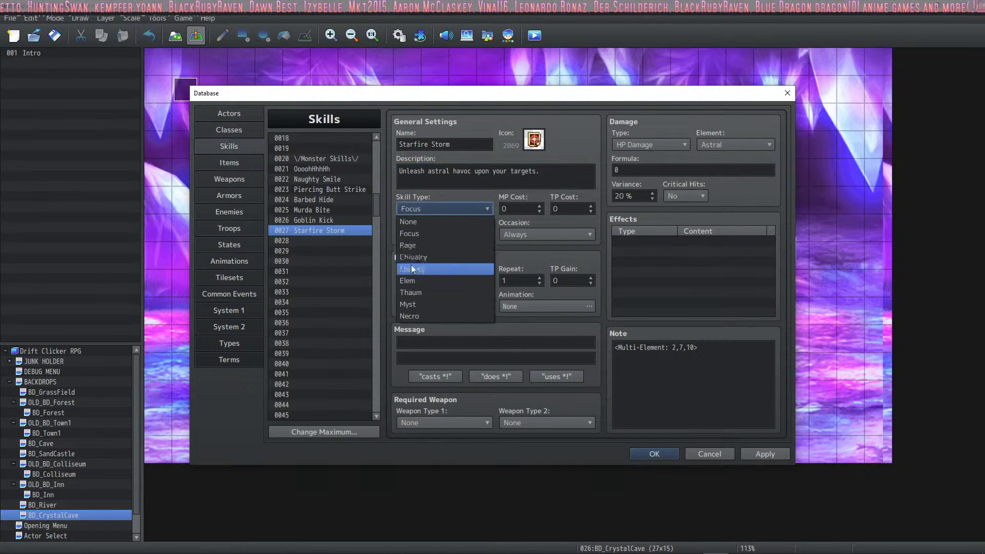
pyautogui.click(427, 268)
pyautogui.click(461, 238)
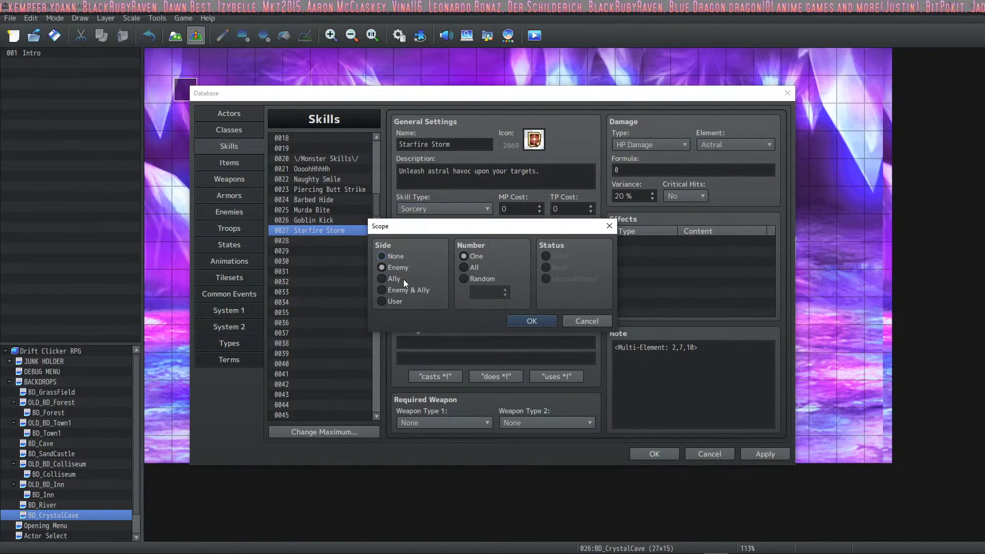
pyautogui.click(469, 268)
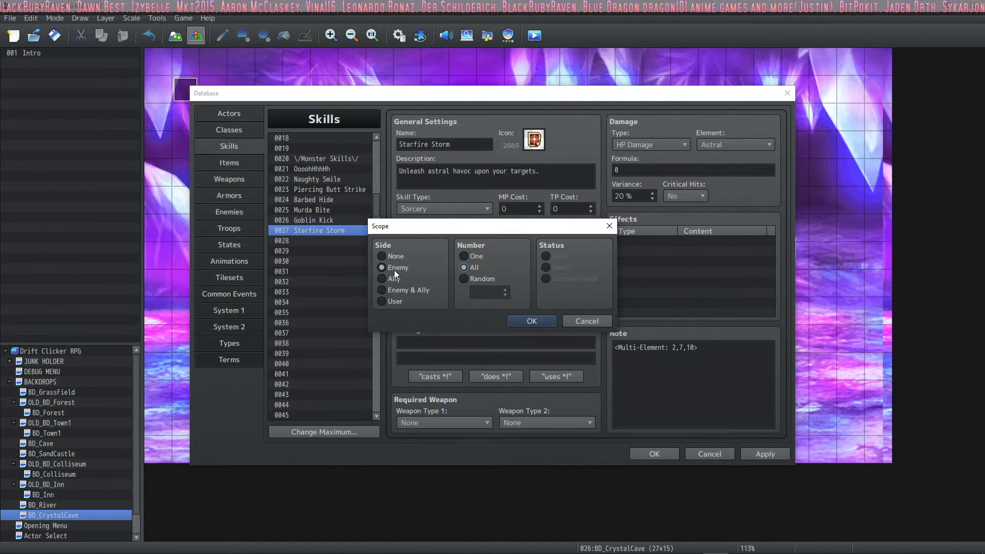
pyautogui.click(524, 320)
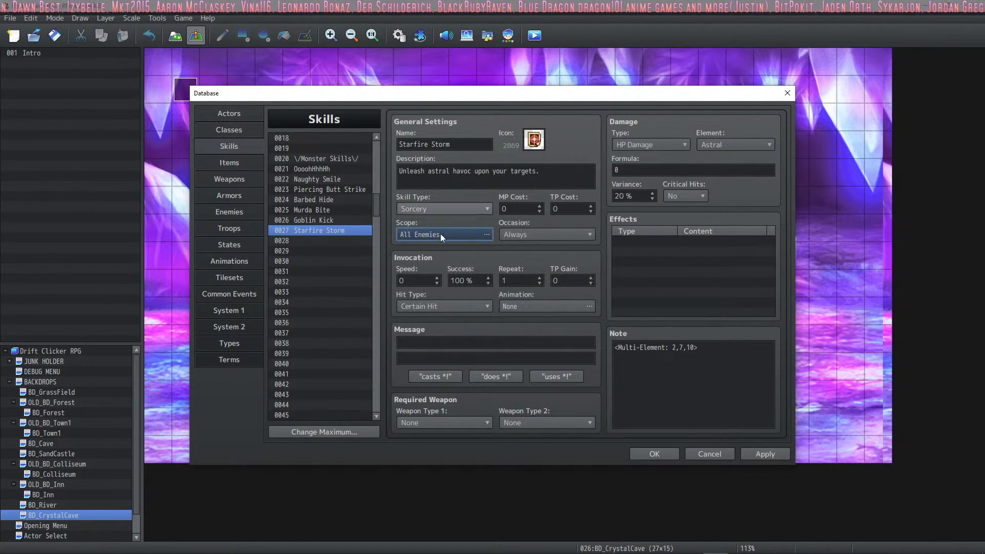
# - Restrict Starfire Storm's occasion to Battle Screen, set its invocation speed to -100, and apply the changes
pyautogui.click(546, 233)
pyautogui.click(526, 259)
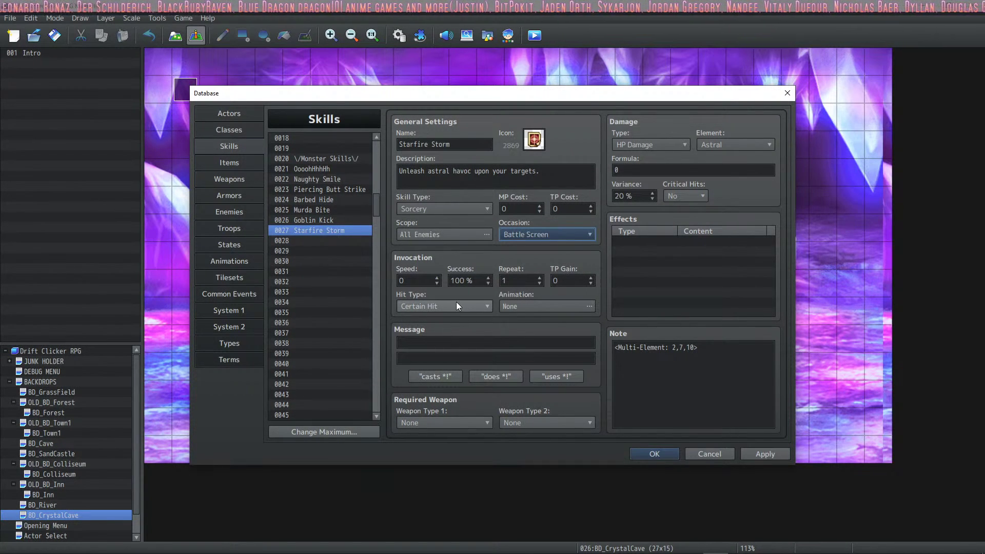
pyautogui.click(416, 280)
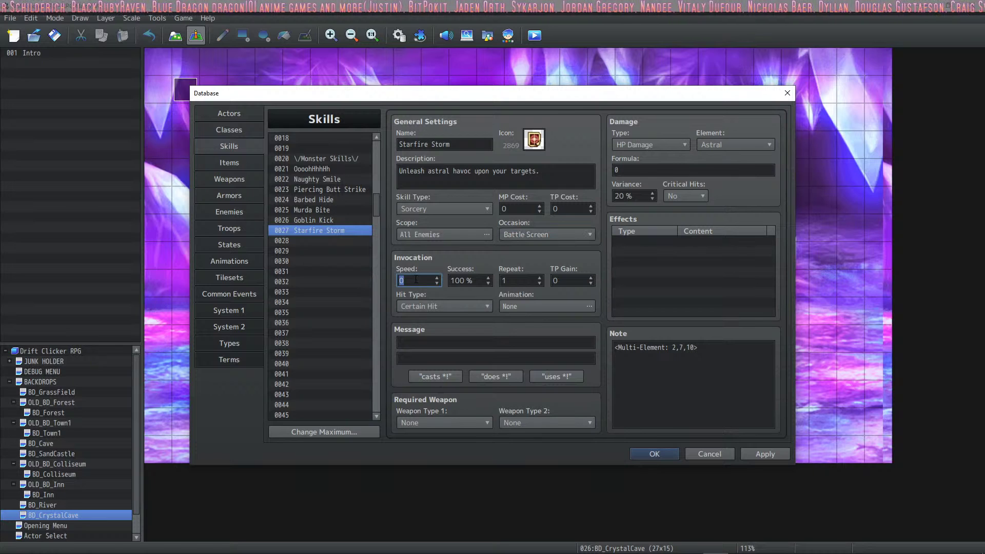
pyautogui.write('-100')
pyautogui.click(655, 248)
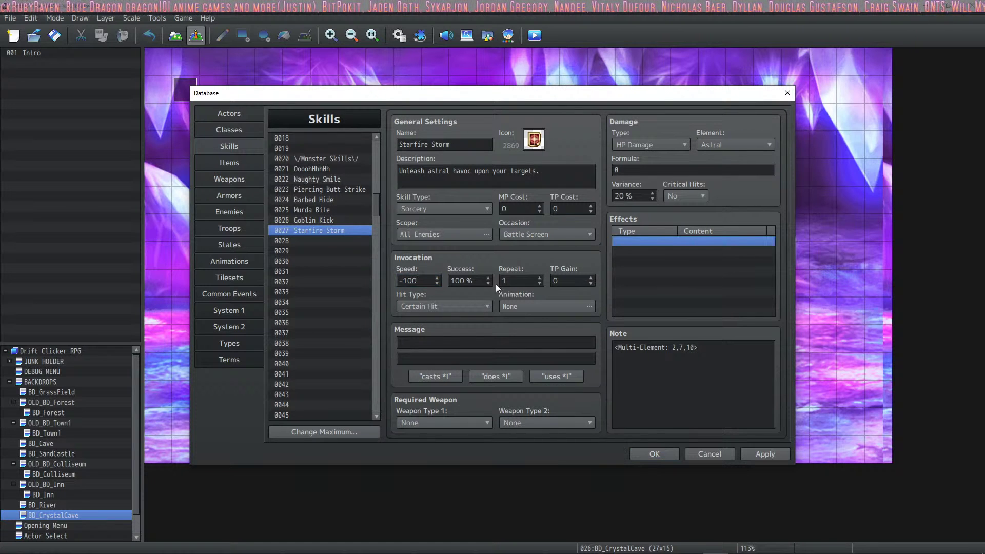
pyautogui.click(422, 280)
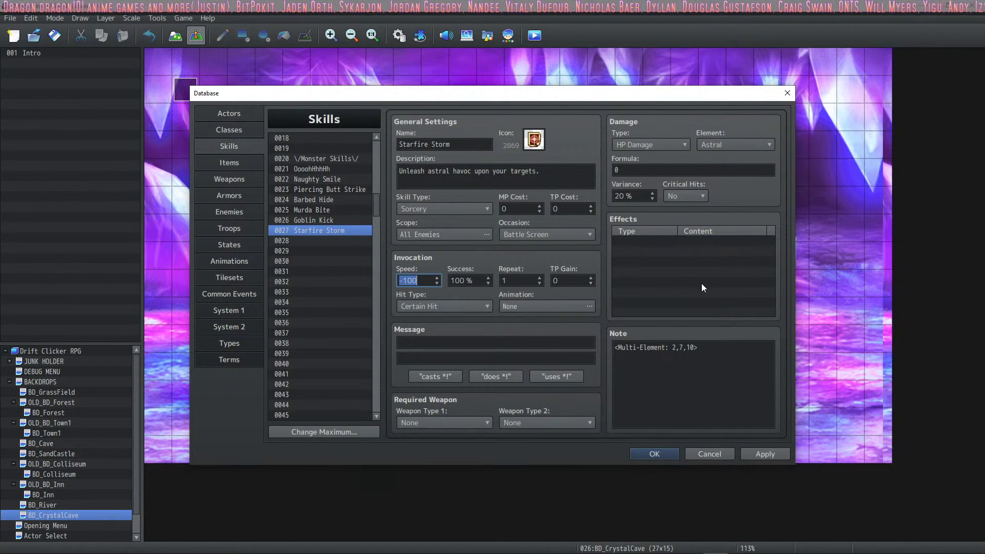
pyautogui.click(703, 287)
pyautogui.click(426, 282)
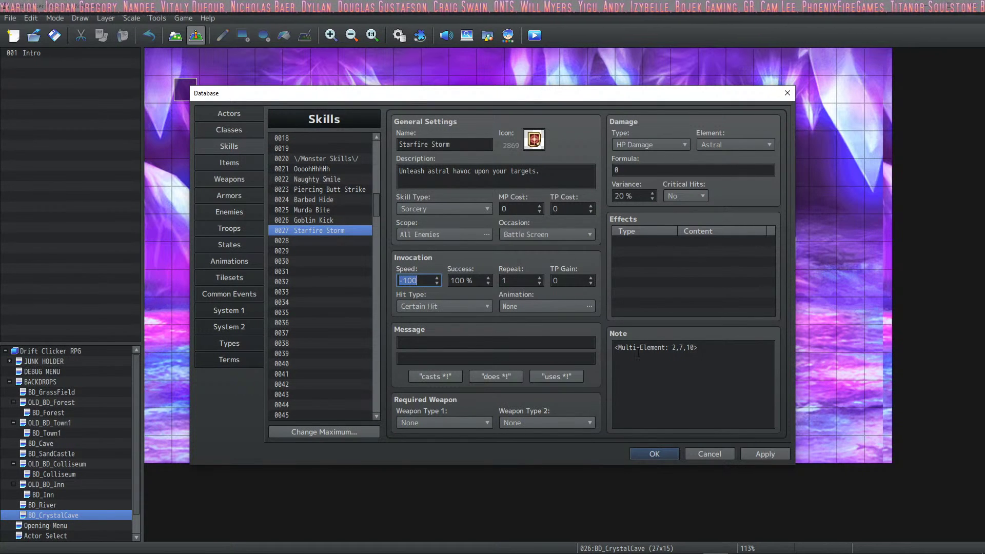
pyautogui.click(786, 456)
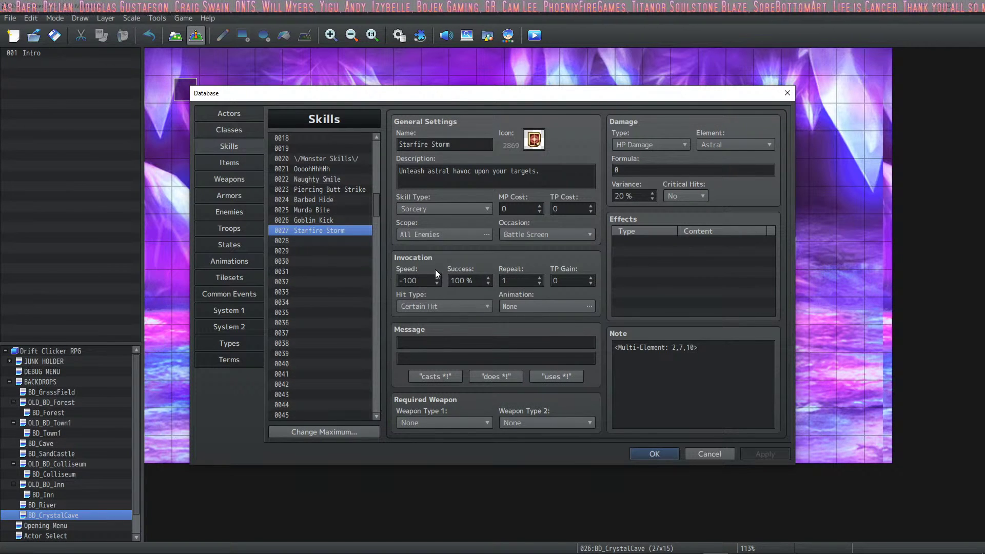
pyautogui.moveTo(425, 278)
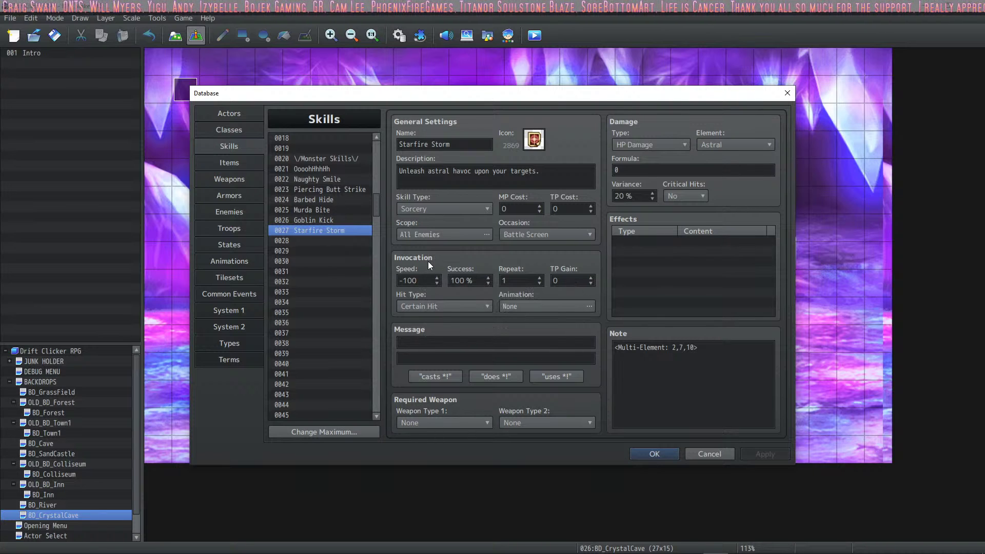
pyautogui.click(430, 281)
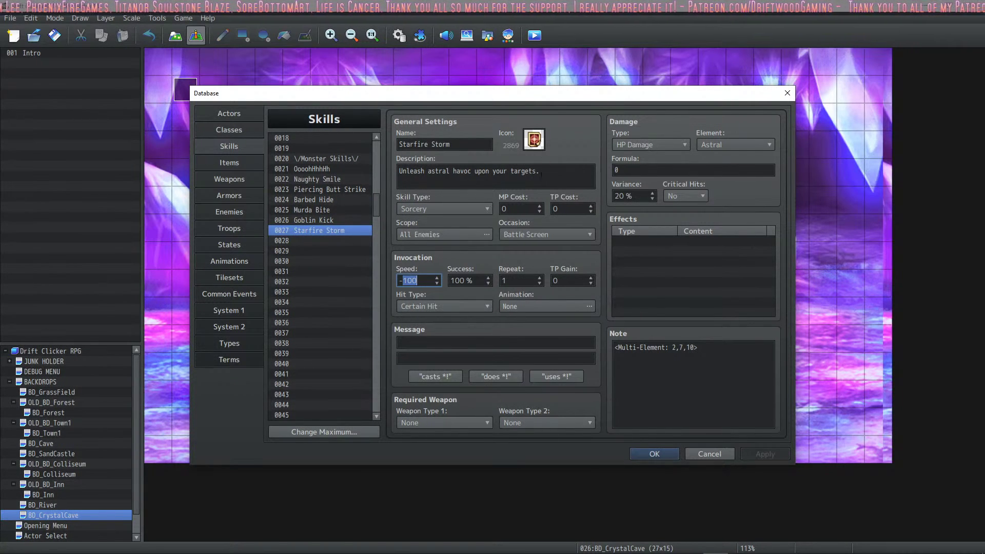
# - Set Starfire Storm's hit type to Magical Attack and assign it the blank animation slot 0169
pyautogui.click(440, 308)
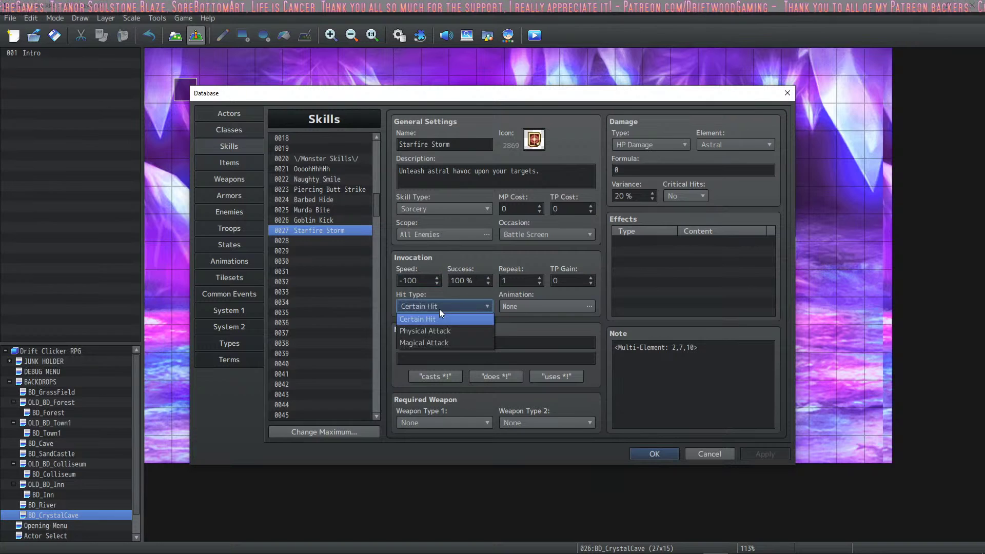
pyautogui.click(429, 340)
pyautogui.click(554, 306)
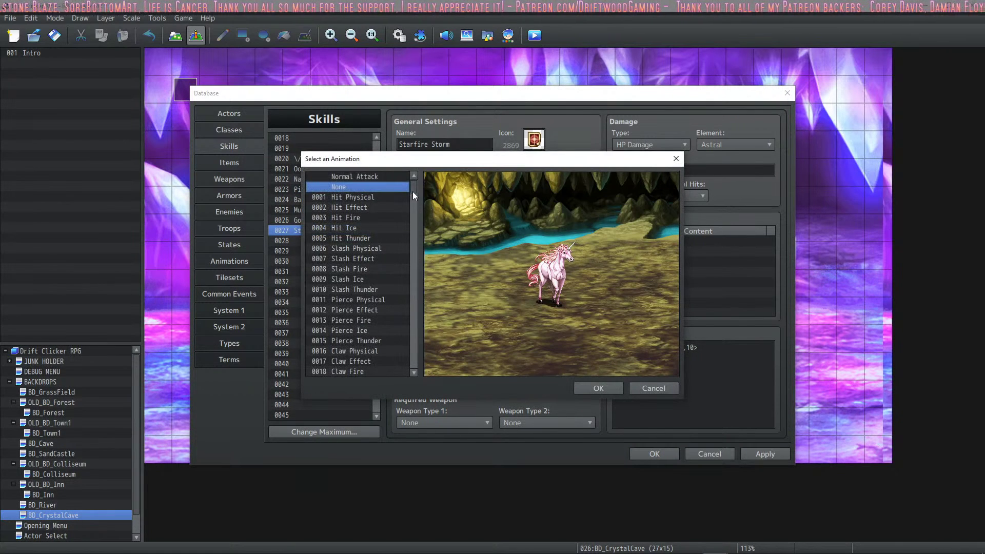
pyautogui.moveTo(413, 191); pyautogui.dragTo(410, 326)
pyautogui.click(338, 325)
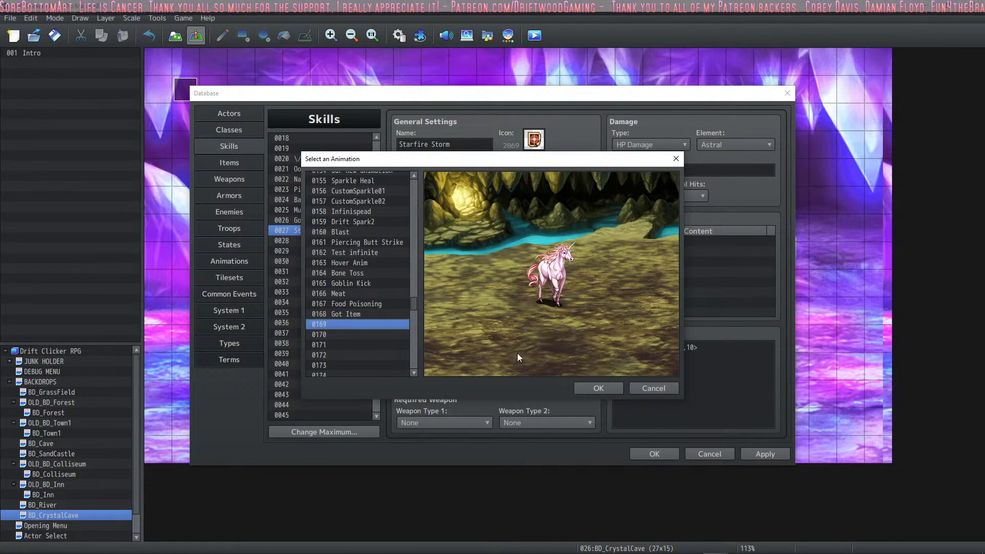
pyautogui.click(596, 386)
# - Open the blank animation entry 0169 in the database's animation list for editing
pyautogui.click(249, 266)
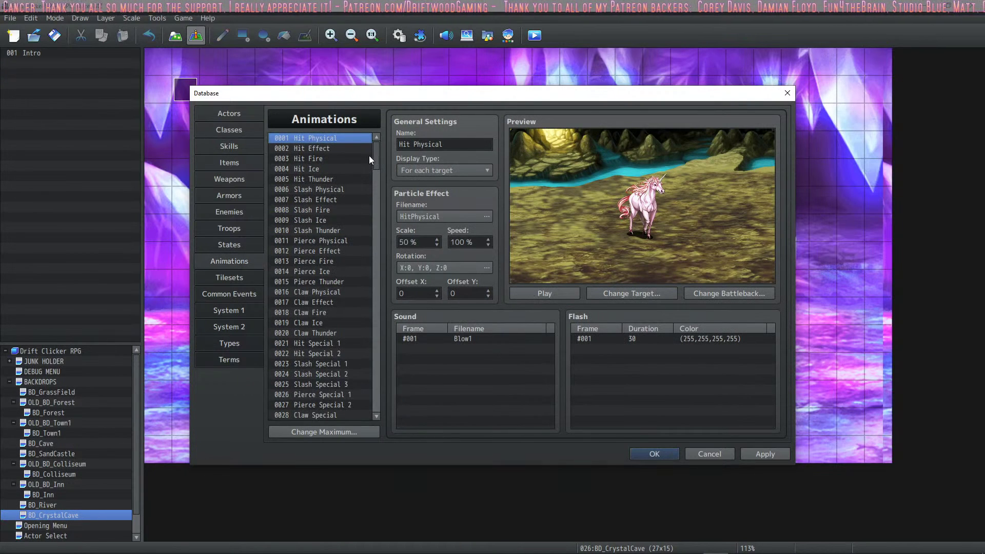
pyautogui.moveTo(375, 157); pyautogui.dragTo(386, 308)
pyautogui.click(334, 306)
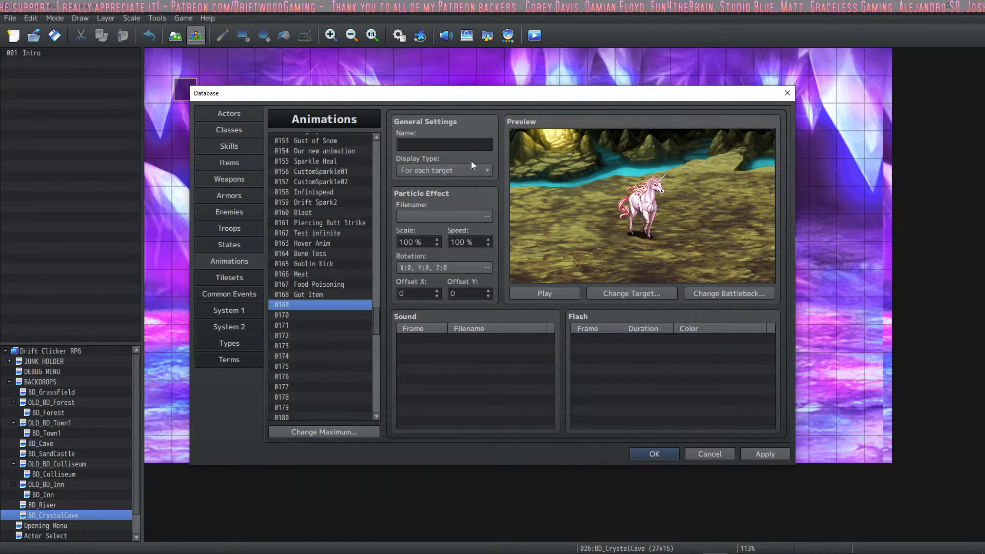
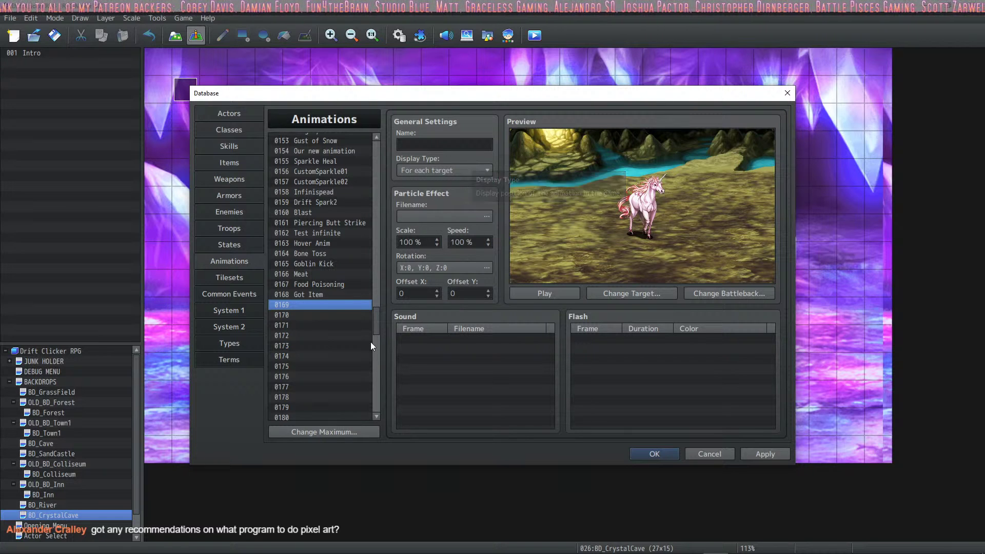
# - Switch to the Fantasy Name Generators page in Chrome and look over its J-Pop group name generator
pyautogui.moveTo(616, 552)
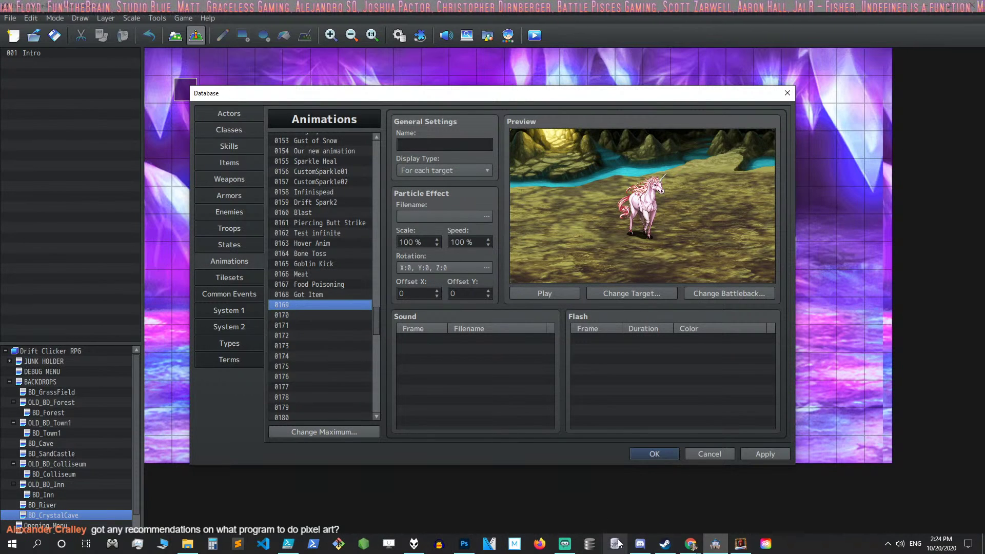
pyautogui.moveTo(695, 550)
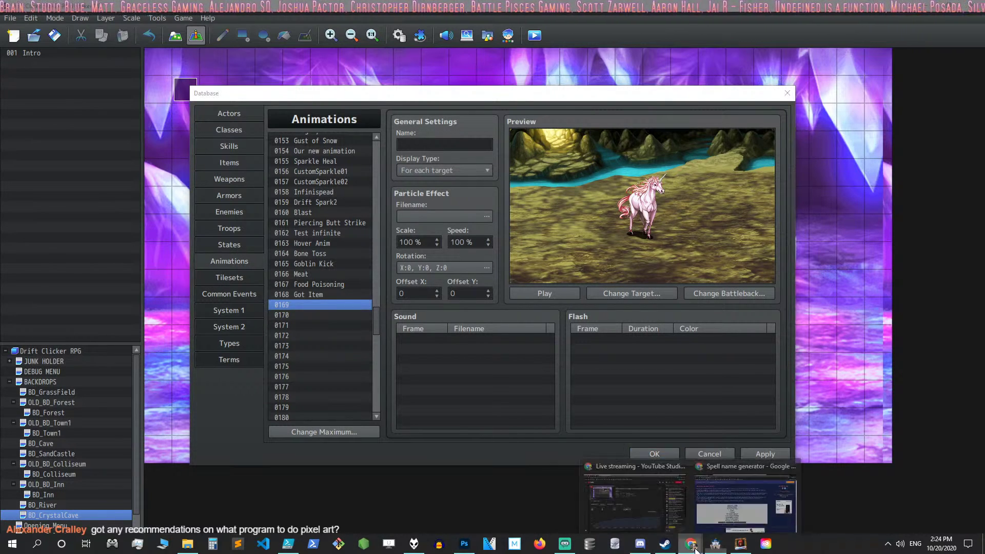
pyautogui.click(722, 510)
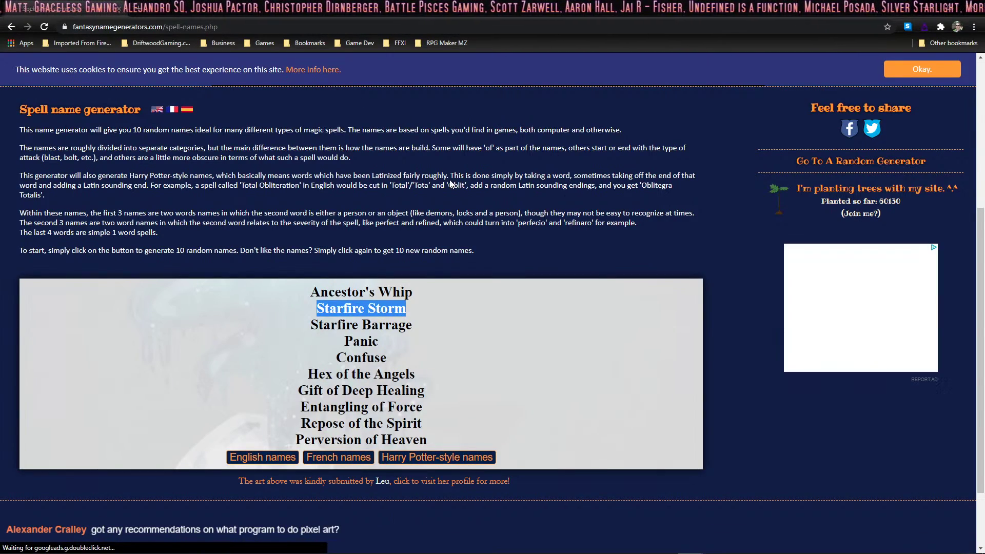
pyautogui.scroll(5, 398, 174)
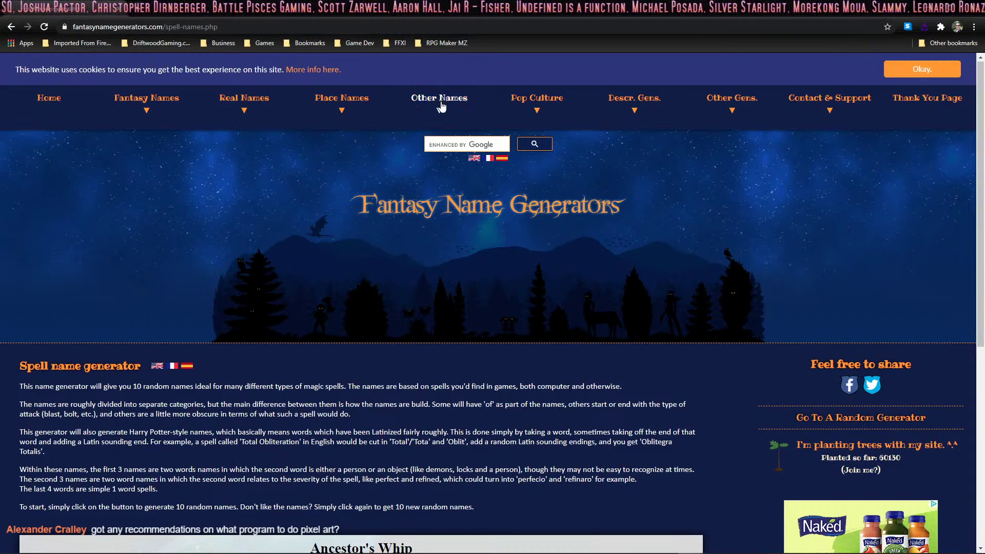
pyautogui.moveTo(441, 106)
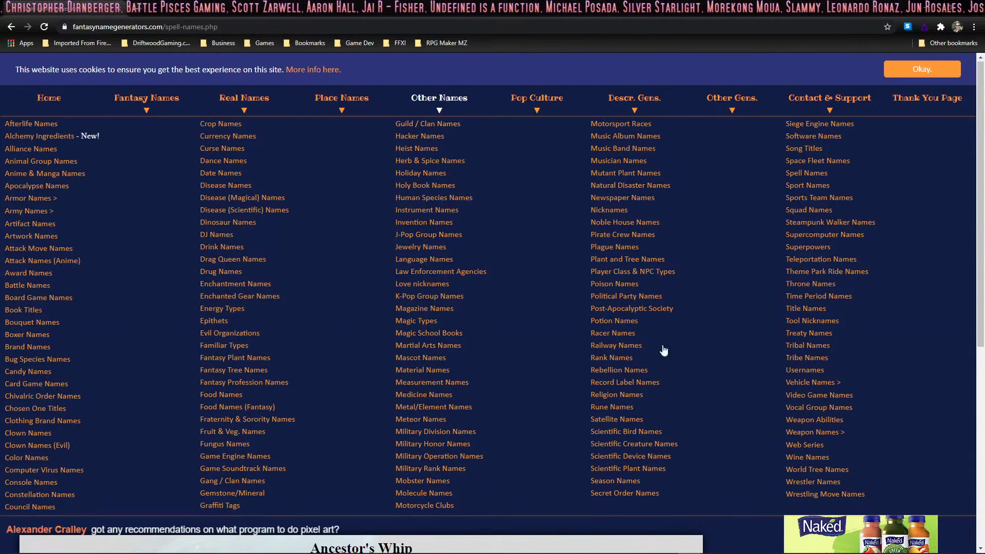
pyautogui.click(417, 237)
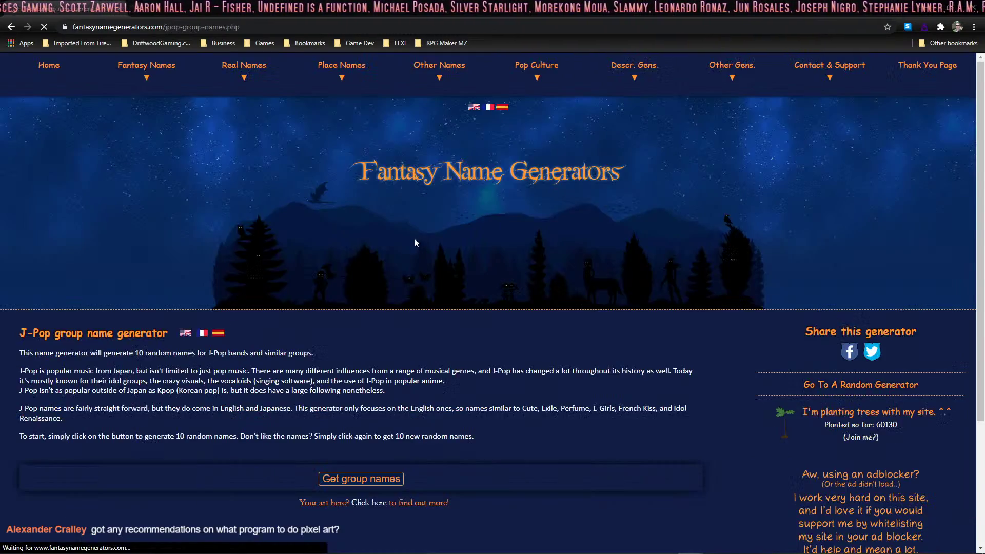
pyautogui.scroll(-4, 389, 266)
pyautogui.scroll(2, 389, 266)
pyautogui.scroll(-1, 389, 267)
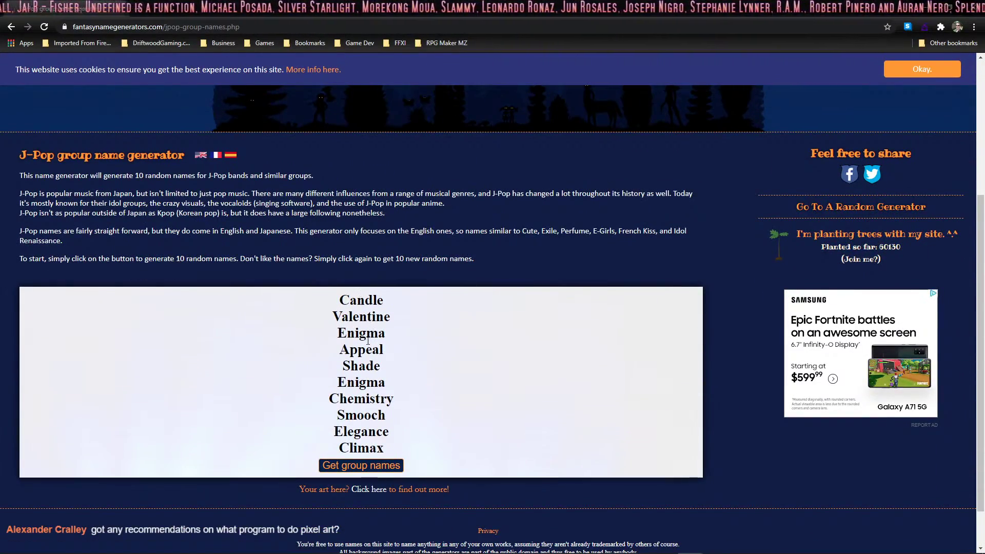
pyautogui.scroll(-1, 382, 347)
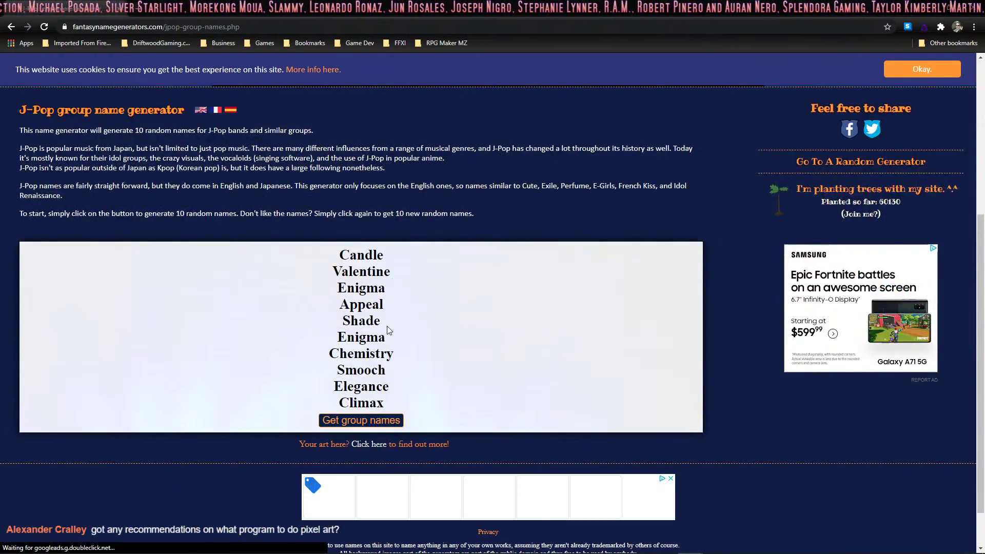
pyautogui.scroll(5, 392, 308)
# - Browse the pop culture and real name categories, open the Persian name generator, and generate male and female names
pyautogui.moveTo(537, 104)
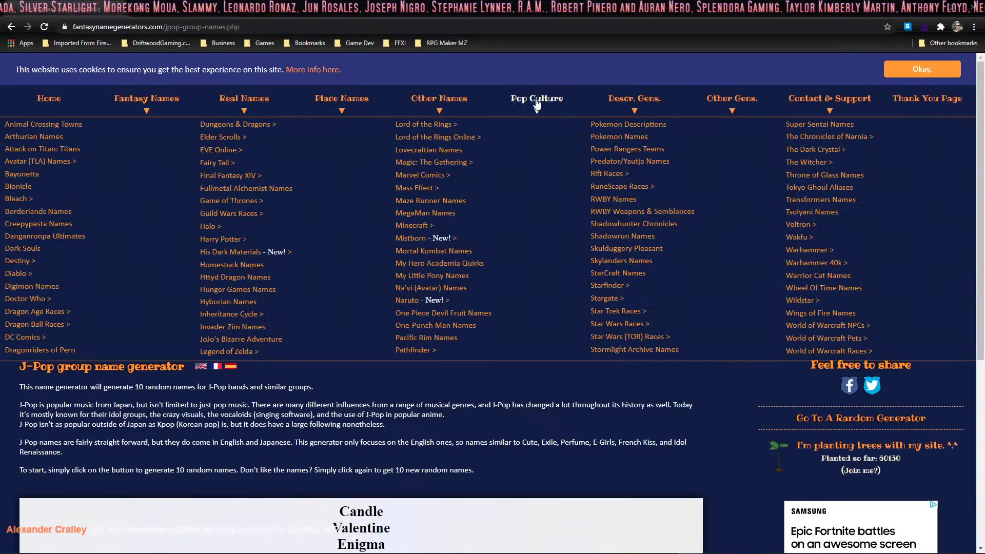
pyautogui.moveTo(244, 97)
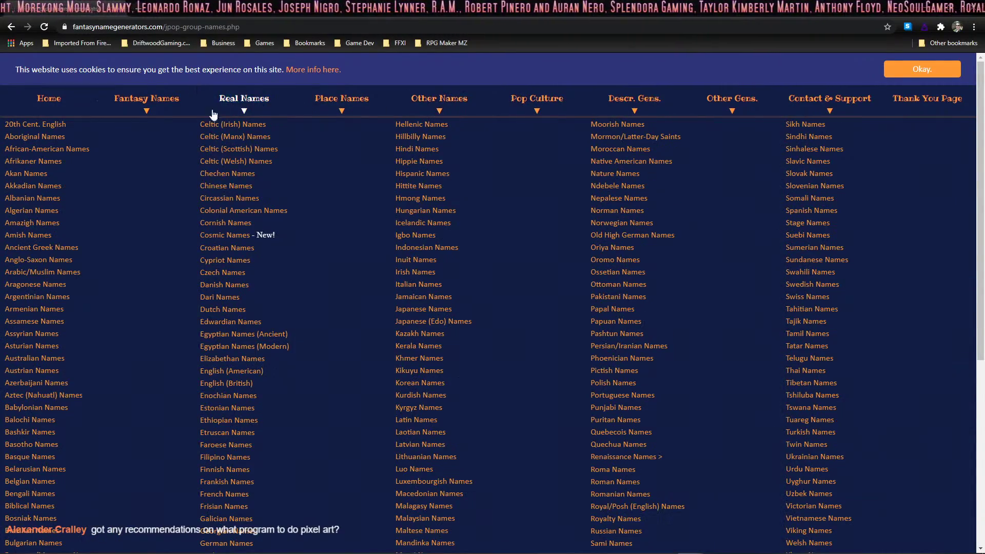
pyautogui.scroll(-5, 405, 254)
pyautogui.scroll(4, 214, 297)
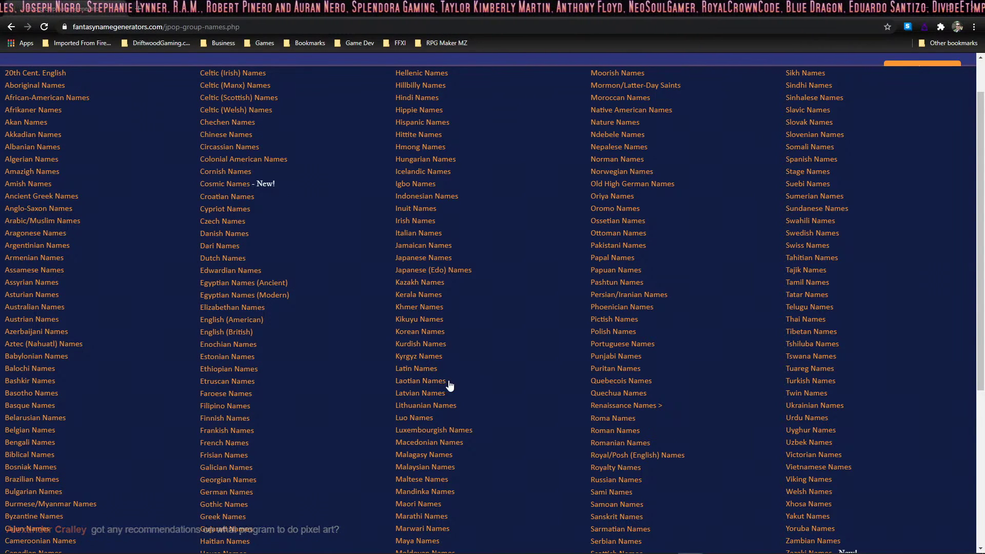
pyautogui.click(646, 295)
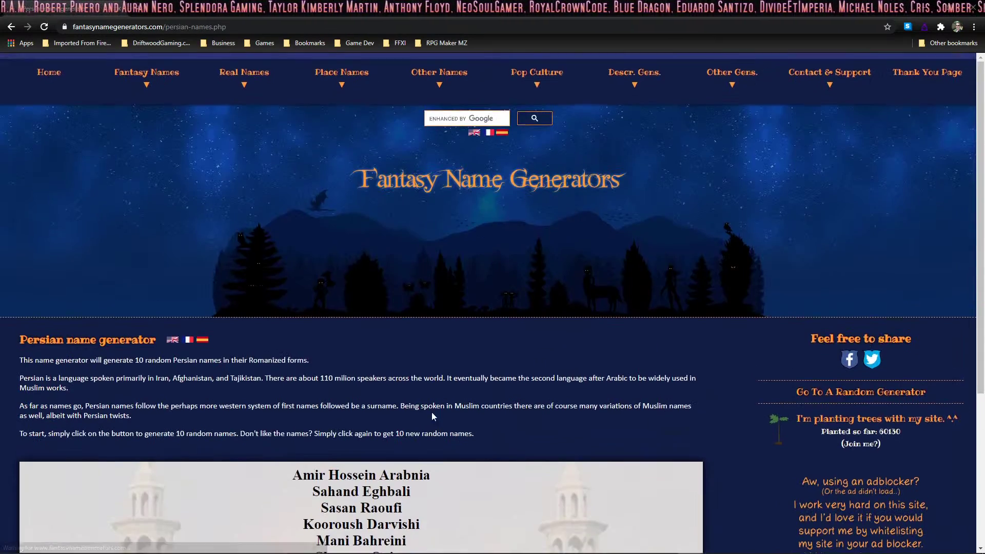
pyautogui.scroll(-4, 666, 297)
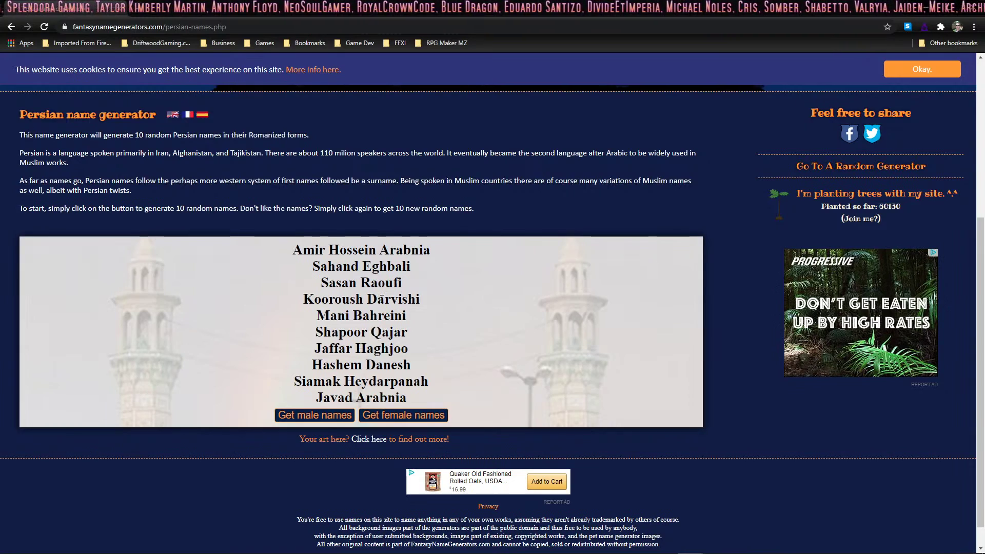
pyautogui.scroll(5, 393, 215)
pyautogui.scroll(-5, 390, 135)
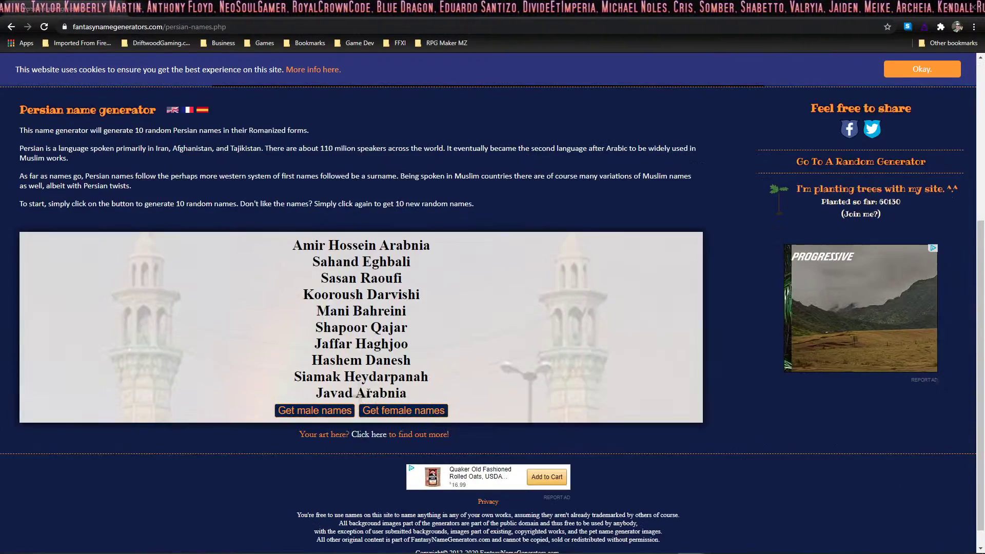
pyautogui.click(315, 410)
pyautogui.click(402, 411)
pyautogui.scroll(5, 388, 375)
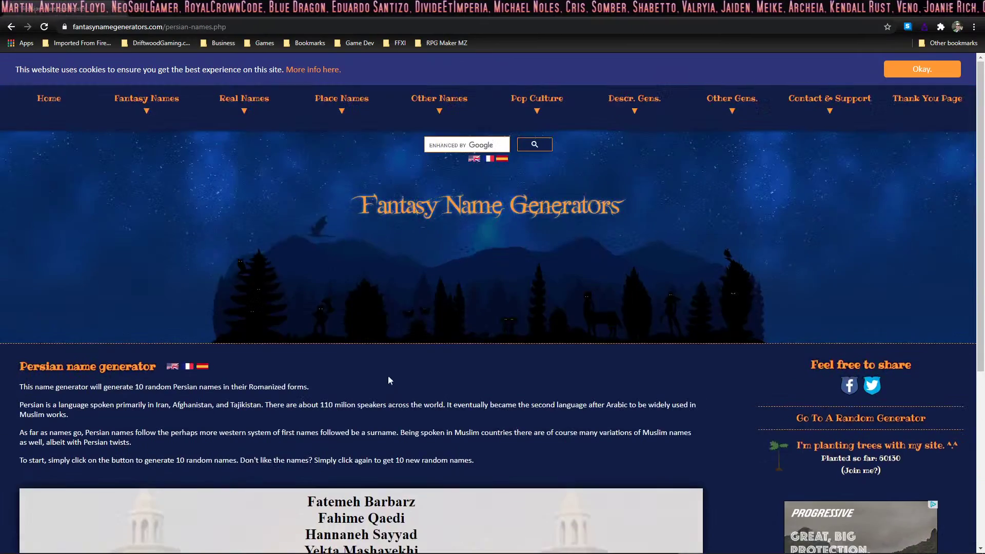
# - Look through the place and fantasy name categories, accept the cookie notice, and skim the Persian name page
pyautogui.moveTo(324, 94)
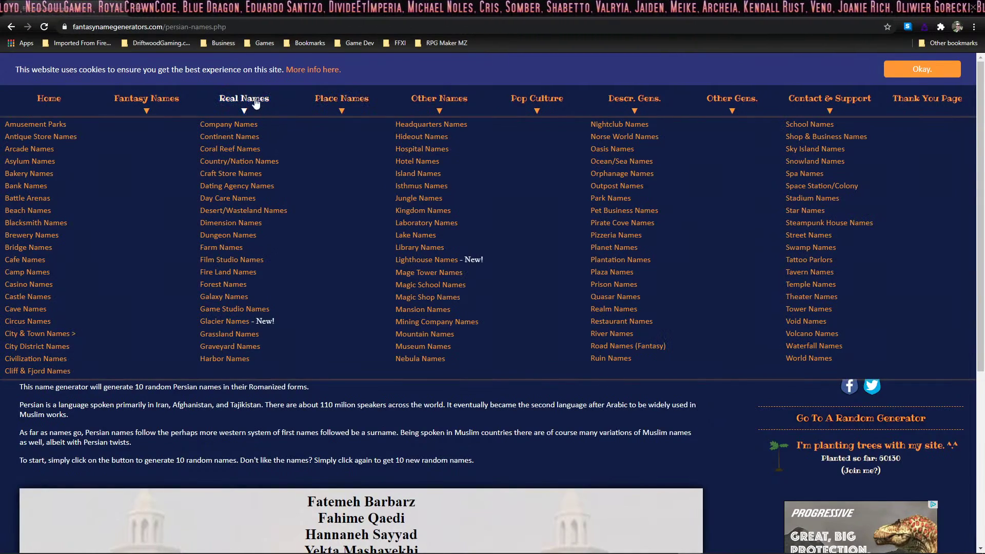
pyautogui.moveTo(162, 103)
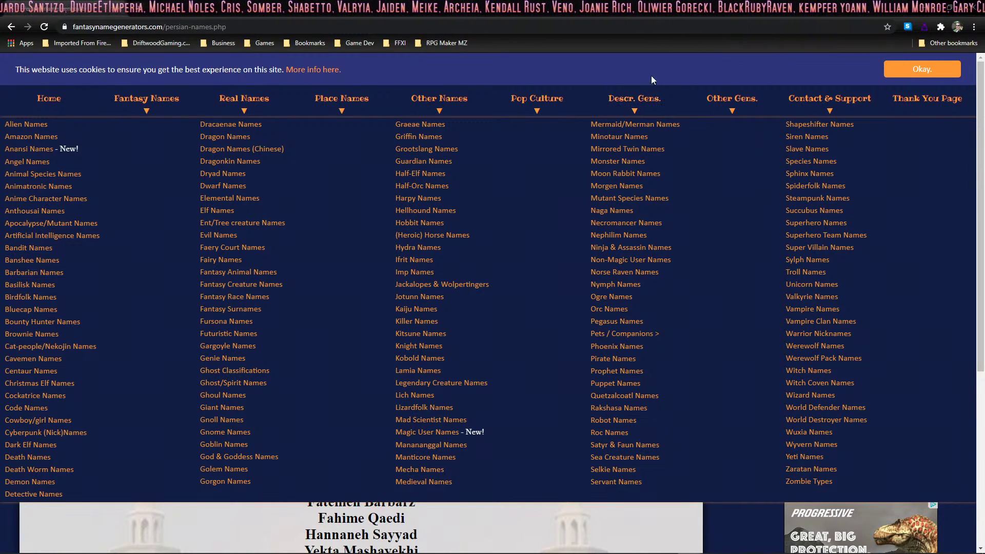
pyautogui.click(922, 69)
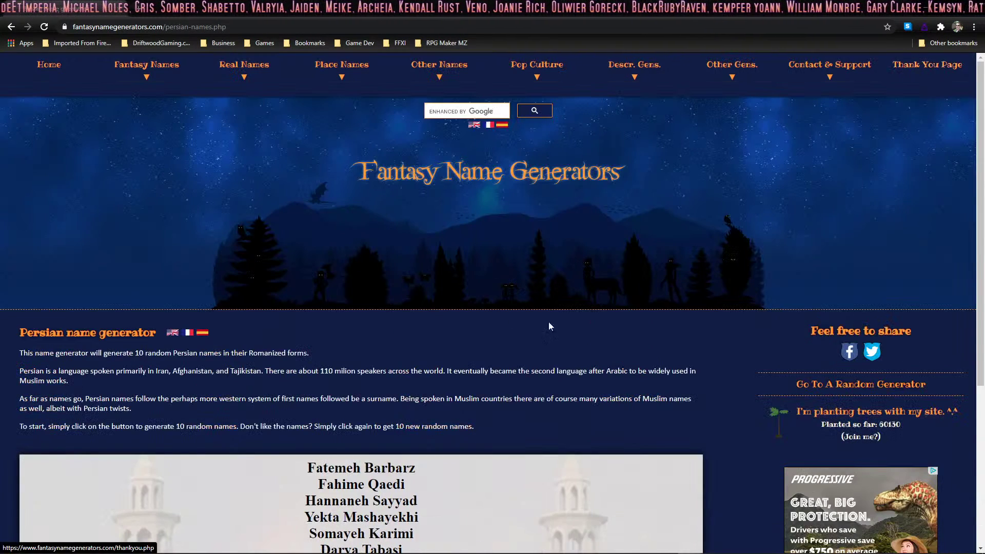
pyautogui.scroll(-5, 636, 231)
pyautogui.scroll(5, 626, 212)
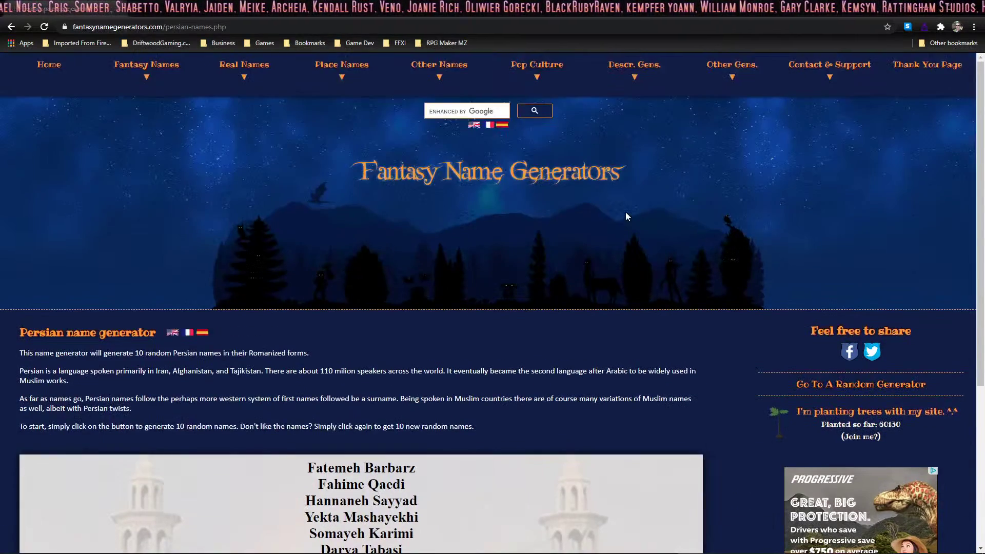
pyautogui.scroll(-3, 629, 211)
pyautogui.scroll(2, 629, 211)
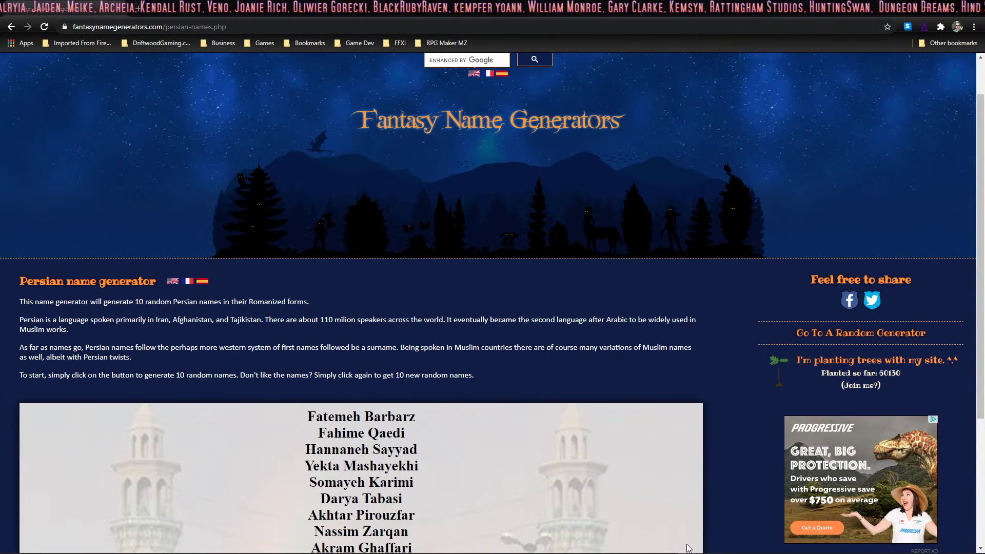
# - Return to RPG Maker MZ and preview particle effects for animation 0169, including Poison, Powerup1 and PierceEffect
pyautogui.hotkey('alt', 'Tab')
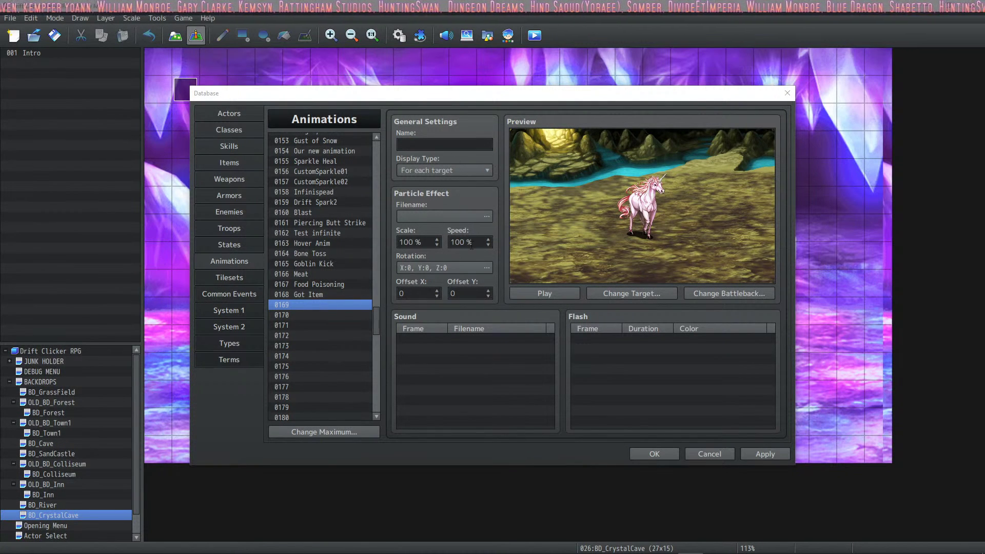
pyautogui.click(487, 216)
pyautogui.scroll(-15, 417, 293)
pyautogui.click(399, 297)
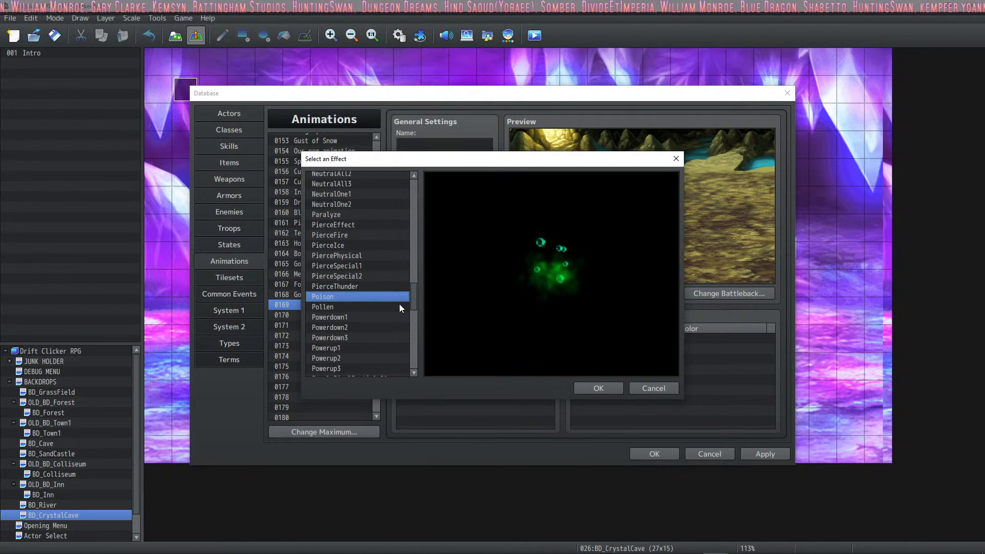
pyautogui.click(386, 349)
pyautogui.click(383, 226)
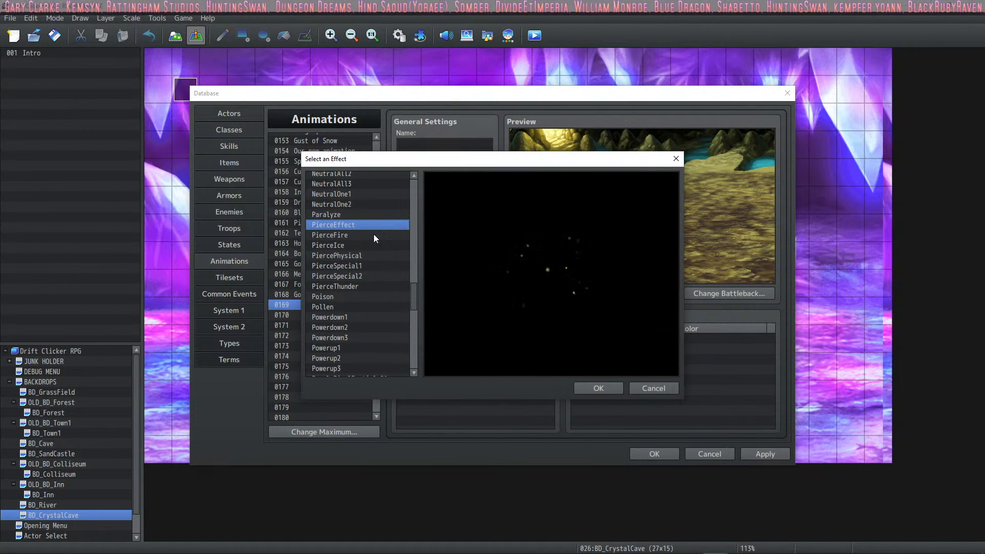
pyautogui.press('Up')
pyautogui.scroll(2, 365, 241)
# - Compare the light particle effects and assign LightPillar2 to animation 0169
pyautogui.click(352, 196)
pyautogui.scroll(2, 354, 199)
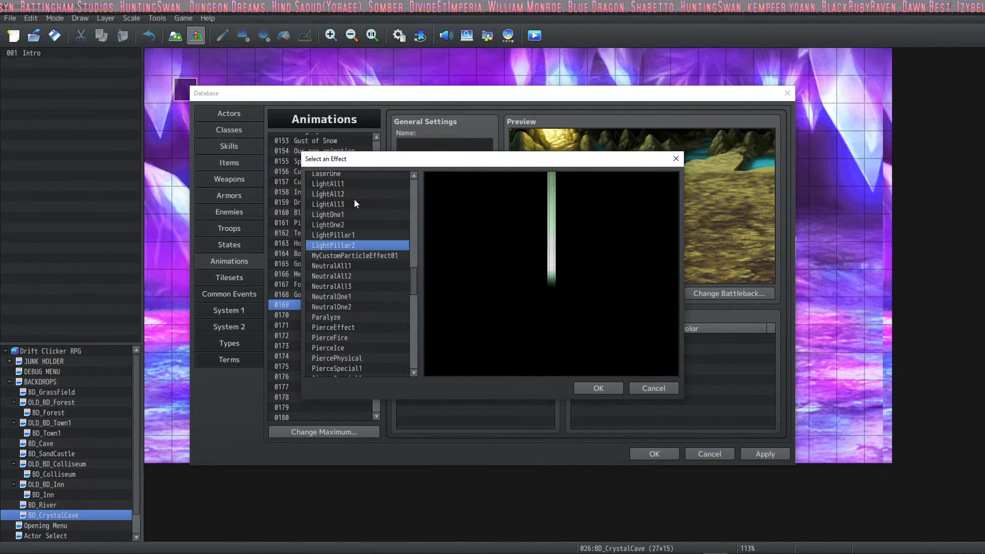
pyautogui.click(356, 225)
pyautogui.click(351, 246)
pyautogui.scroll(2, 352, 221)
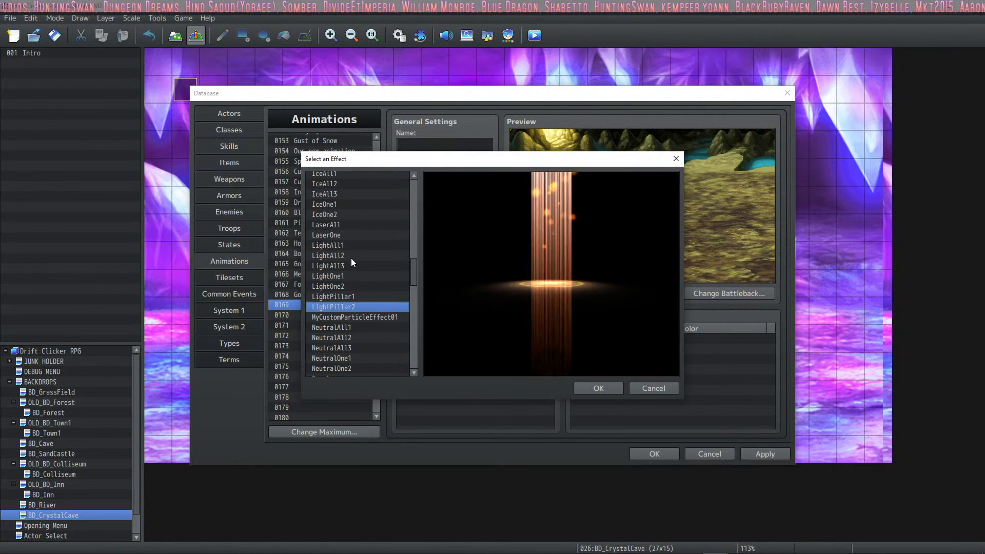
pyautogui.scroll(-1, 354, 265)
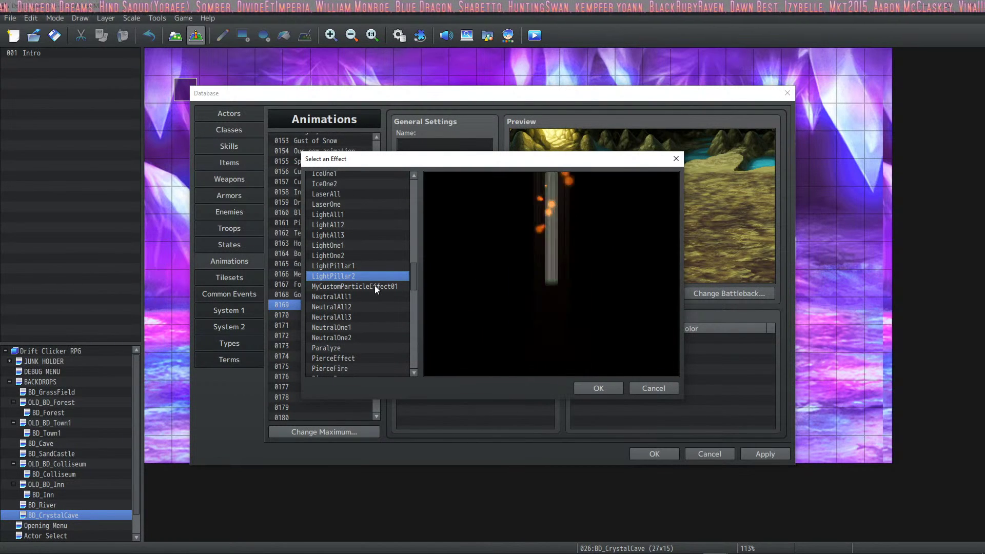
pyautogui.scroll(-2, 375, 285)
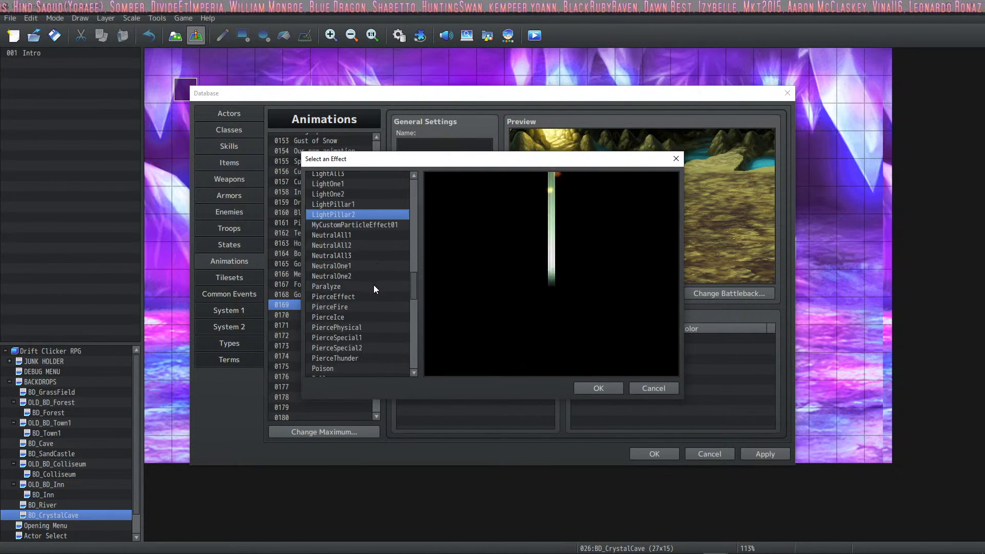
pyautogui.click(579, 386)
# - Set the particle effect's scale to 75% and its speed to 120%, and play the animation preview
pyautogui.doubleClick(408, 242)
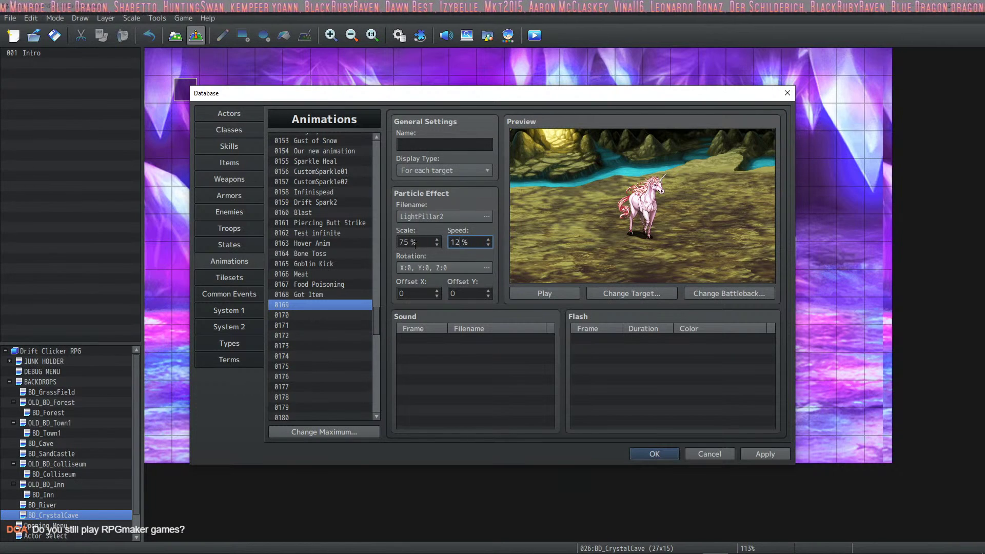
pyautogui.click(532, 293)
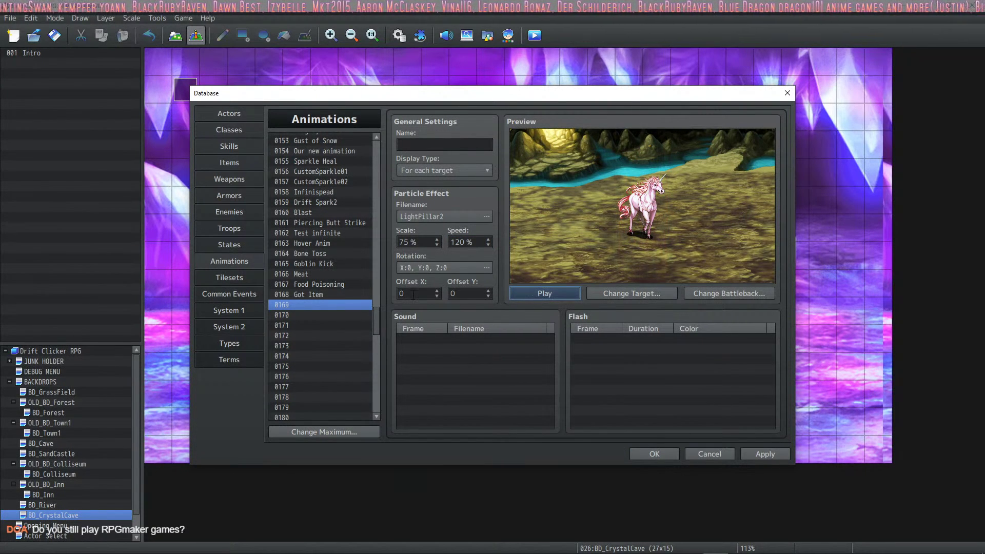
# - Add the Ice3 sound effect to animation 0169 at frame 1, playing the sound before accepting it
pyautogui.click(437, 339)
pyautogui.rightClick(437, 342)
pyautogui.click(475, 354)
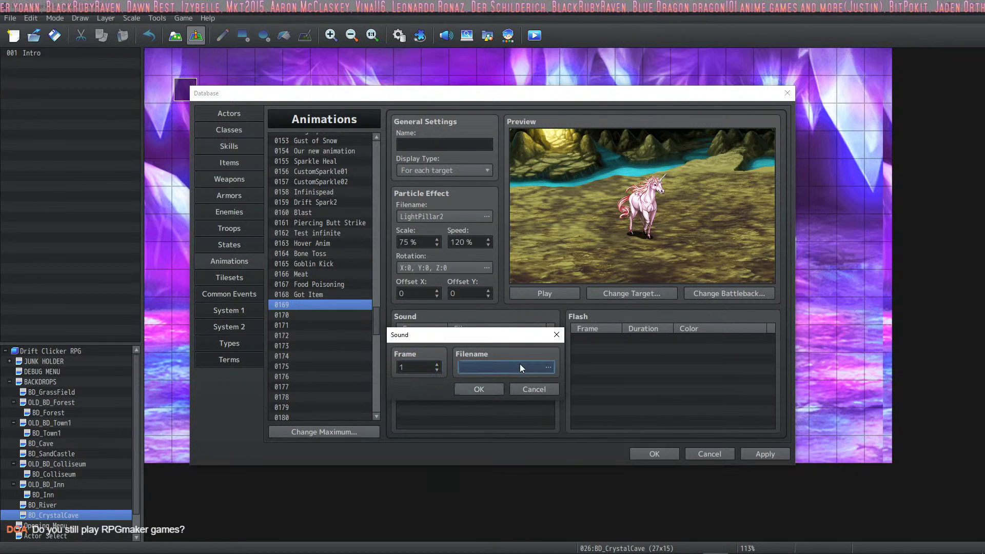
pyautogui.click(521, 368)
pyautogui.moveTo(495, 267); pyautogui.dragTo(493, 339)
pyautogui.click(441, 345)
pyautogui.click(531, 267)
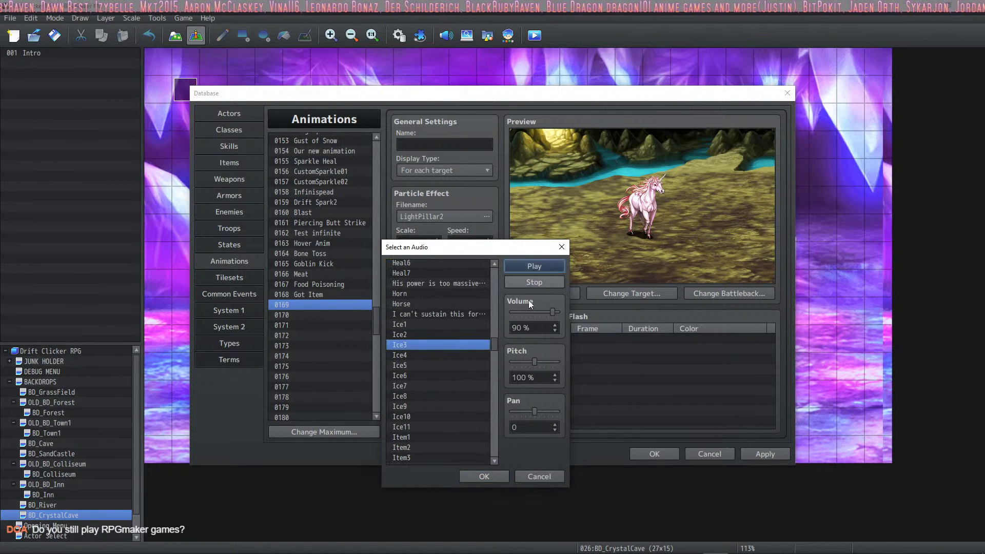
pyautogui.click(479, 477)
pyautogui.click(479, 389)
# - Add the Slash6 sound effect to the animation and set its frame to 5
pyautogui.doubleClick(461, 355)
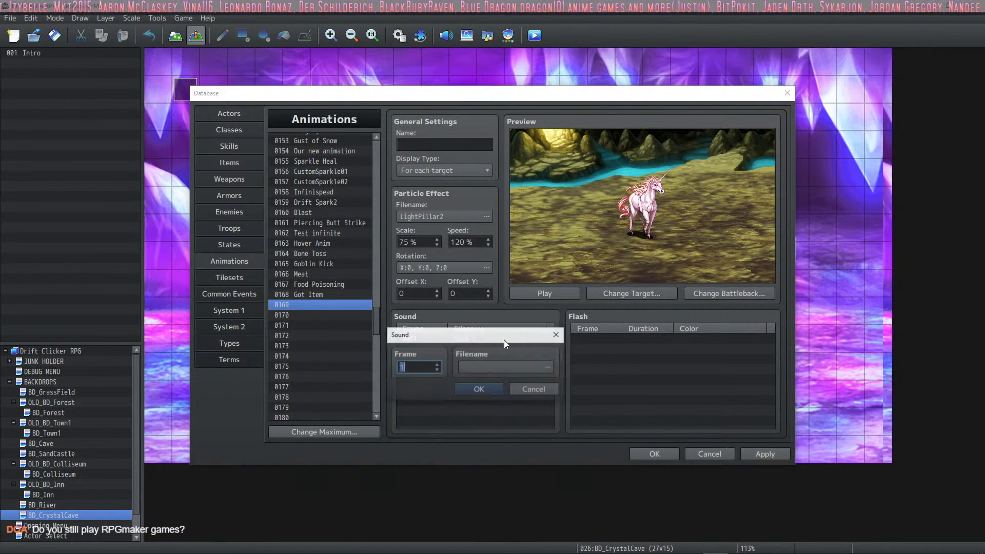
pyautogui.click(506, 367)
pyautogui.scroll(-10, 461, 399)
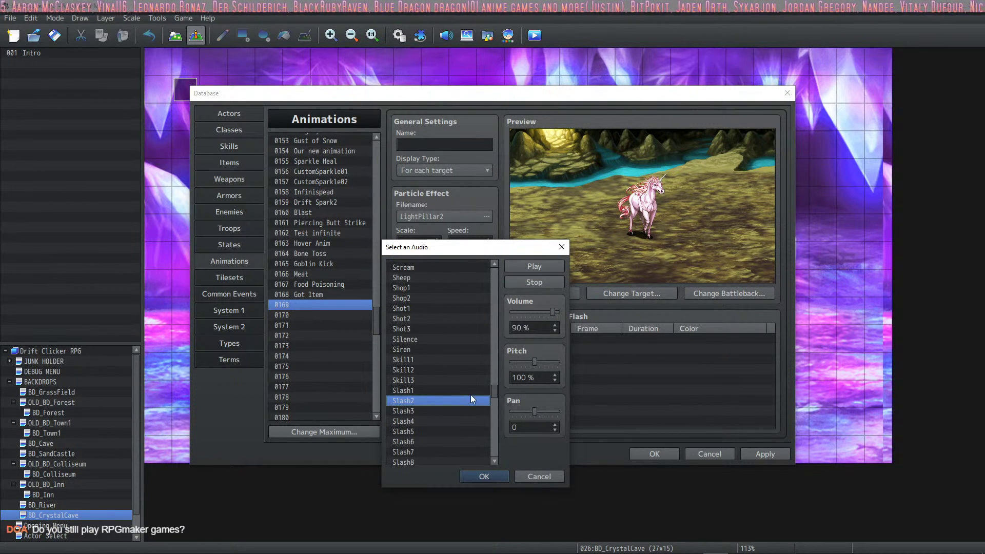
pyautogui.click(452, 441)
pyautogui.scroll(-2, 458, 426)
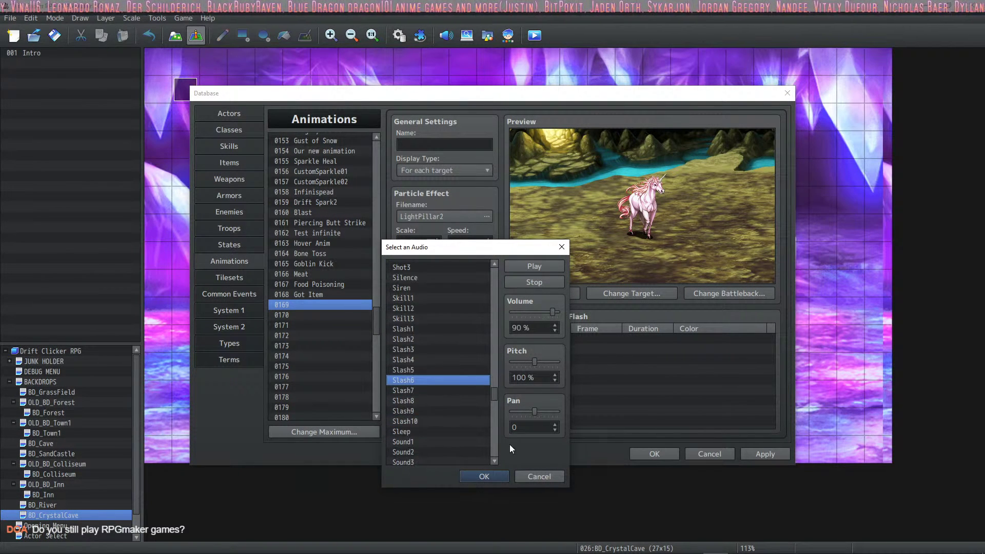
pyautogui.click(485, 477)
pyautogui.click(474, 390)
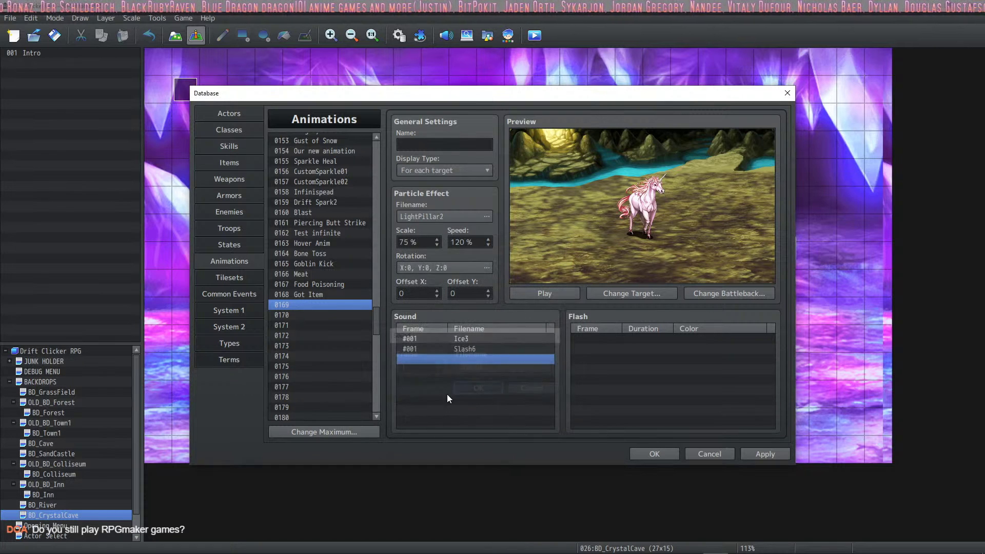
pyautogui.rightClick(437, 350)
pyautogui.click(453, 358)
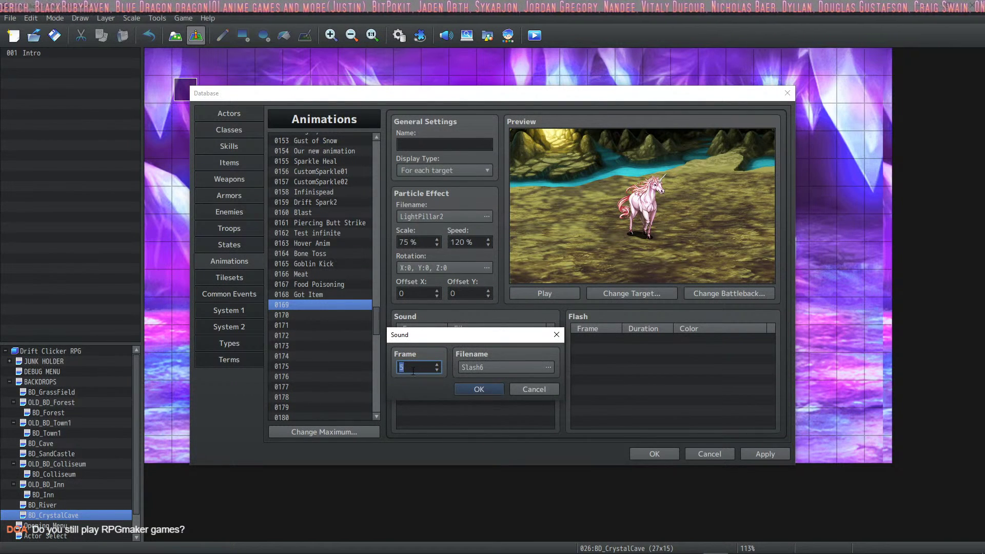
pyautogui.click(484, 390)
# - Add the Thunder7 sound effect at frame 1 with its pitch at 80%, and play the animation preview
pyautogui.doubleClick(438, 371)
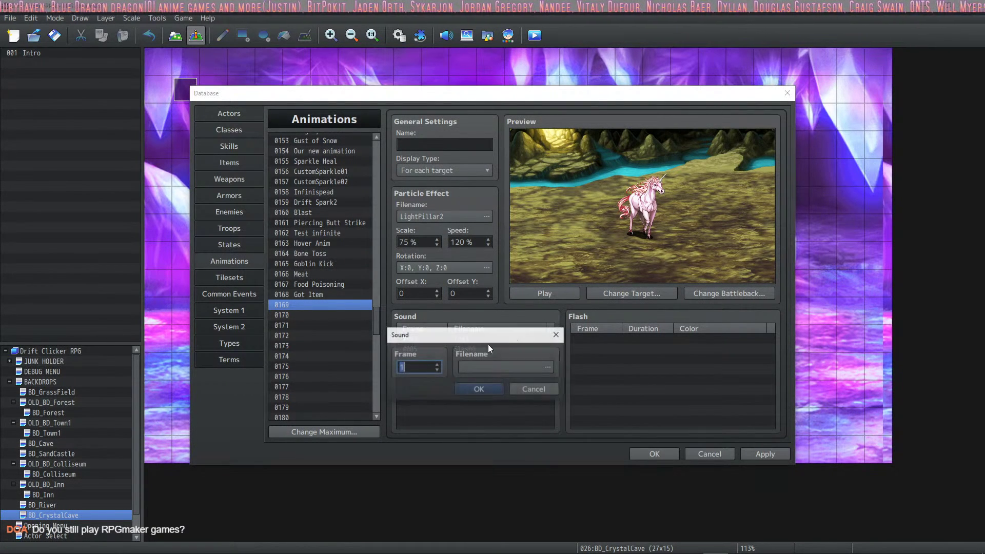
pyautogui.click(510, 366)
pyautogui.moveTo(494, 275); pyautogui.dragTo(444, 396)
pyautogui.click(443, 396)
pyautogui.click(457, 436)
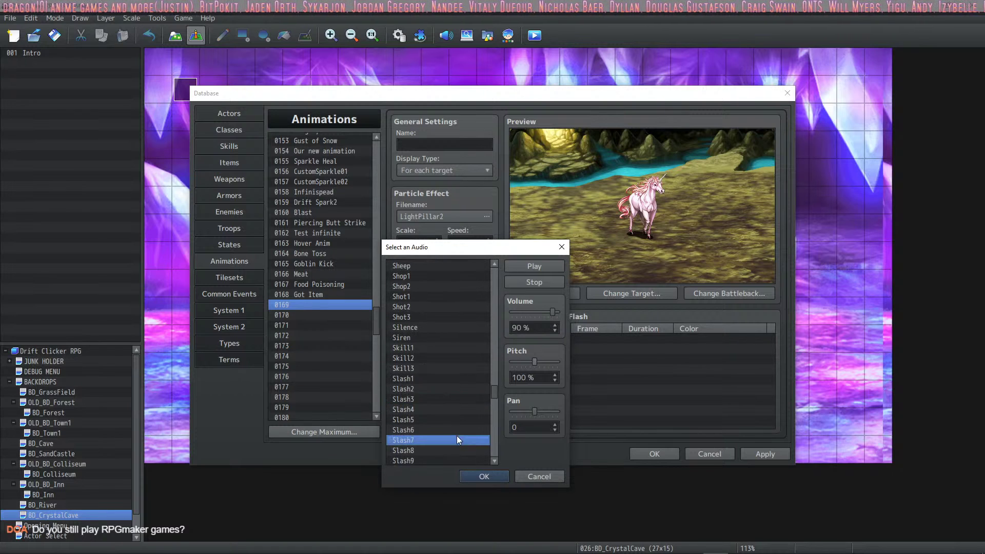
pyautogui.scroll(-4, 434, 413)
pyautogui.scroll(-6, 434, 413)
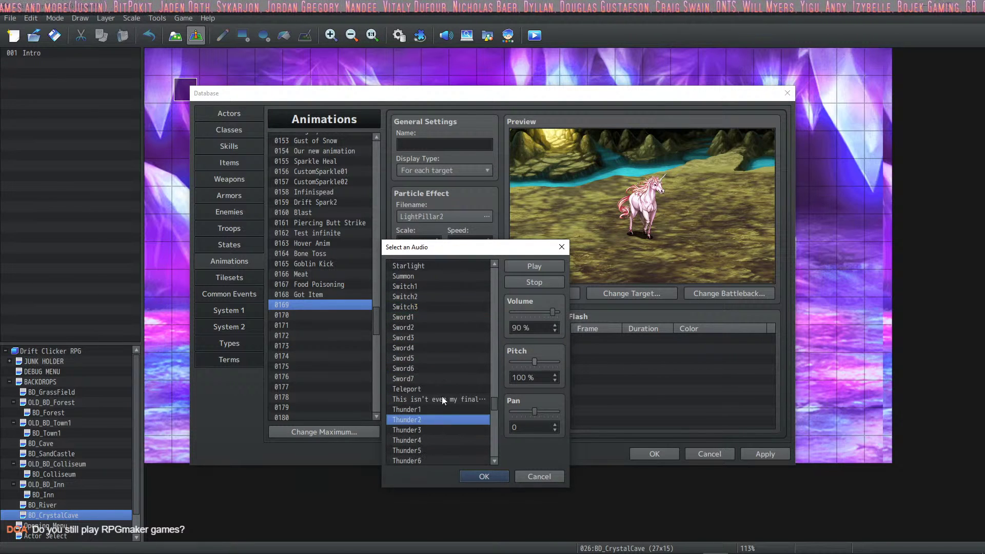
pyautogui.click(452, 419)
pyautogui.click(457, 400)
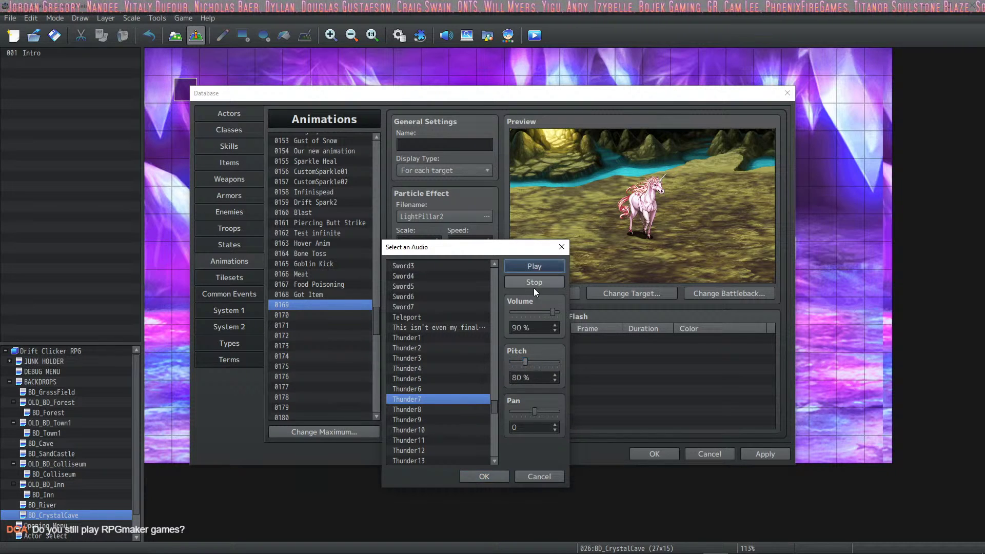
pyautogui.click(485, 476)
pyautogui.click(479, 387)
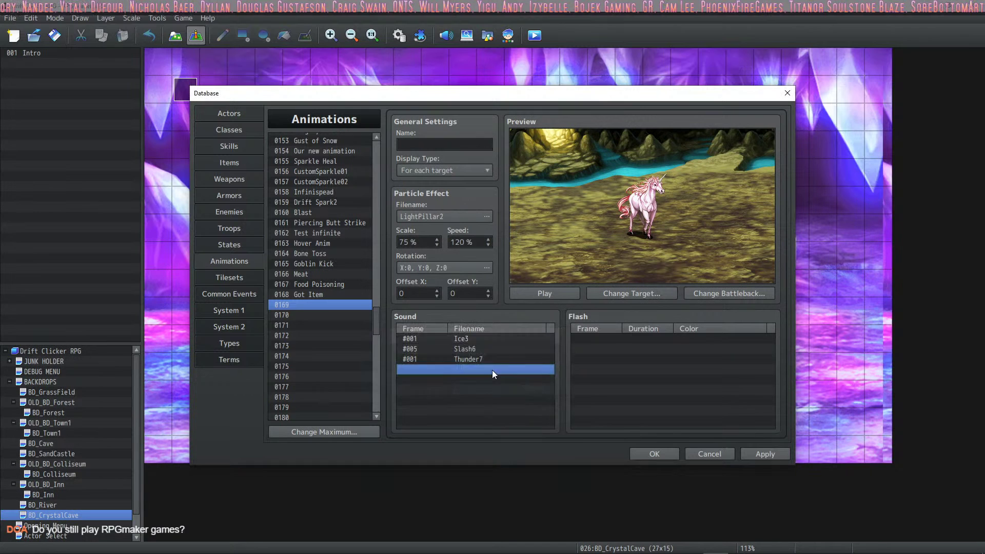
pyautogui.click(543, 291)
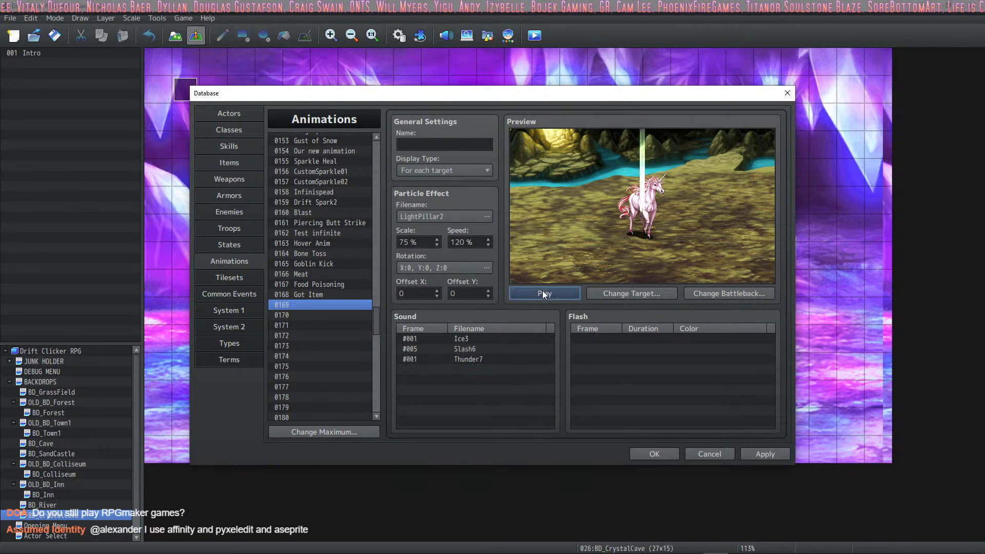
# - Add the Ice9 sound effect to the animation at frame 15
pyautogui.doubleClick(453, 371)
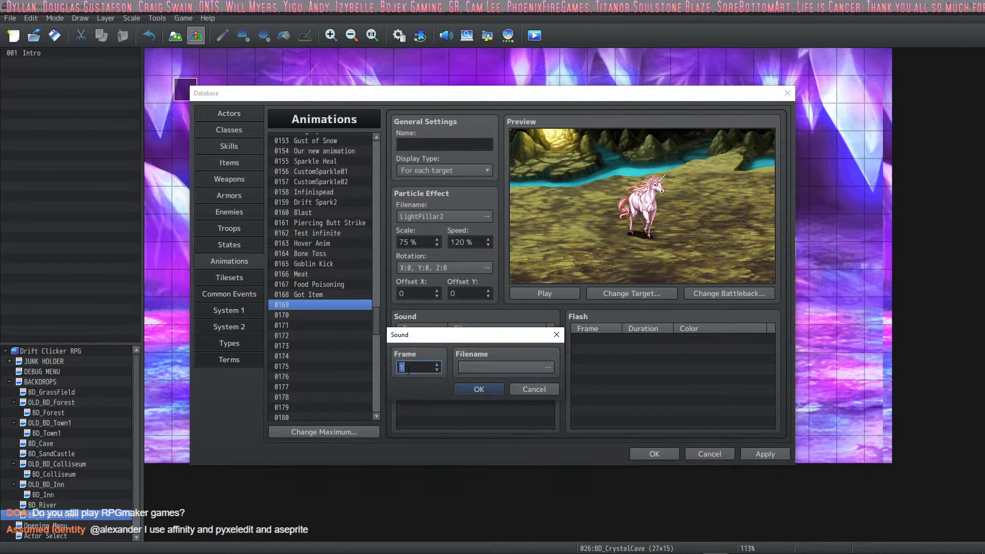
pyautogui.scroll(14, 411, 368)
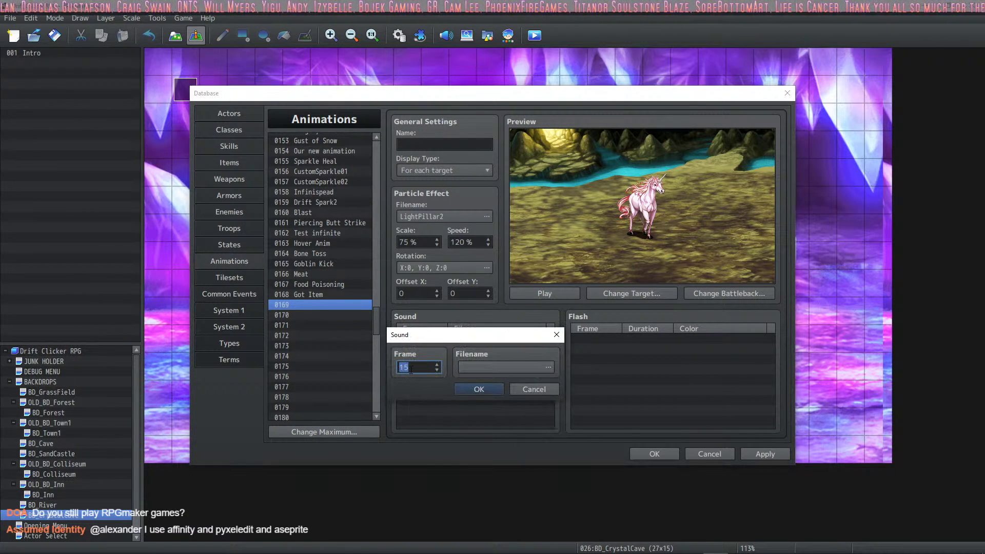
pyautogui.click(476, 368)
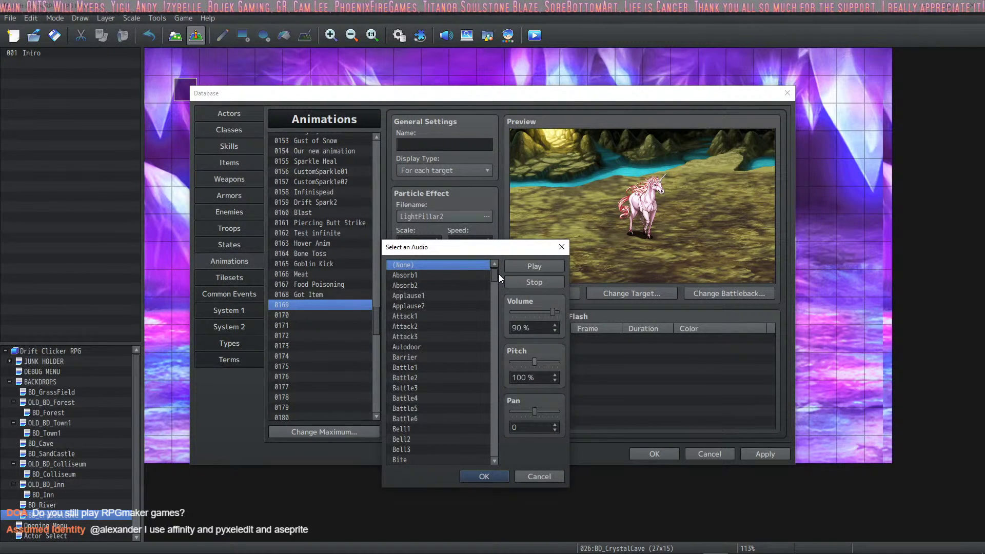
pyautogui.moveTo(490, 272)
pyautogui.mouseDown()
pyautogui.moveTo(491, 321)
pyautogui.moveTo(454, 350)
pyautogui.mouseUp()
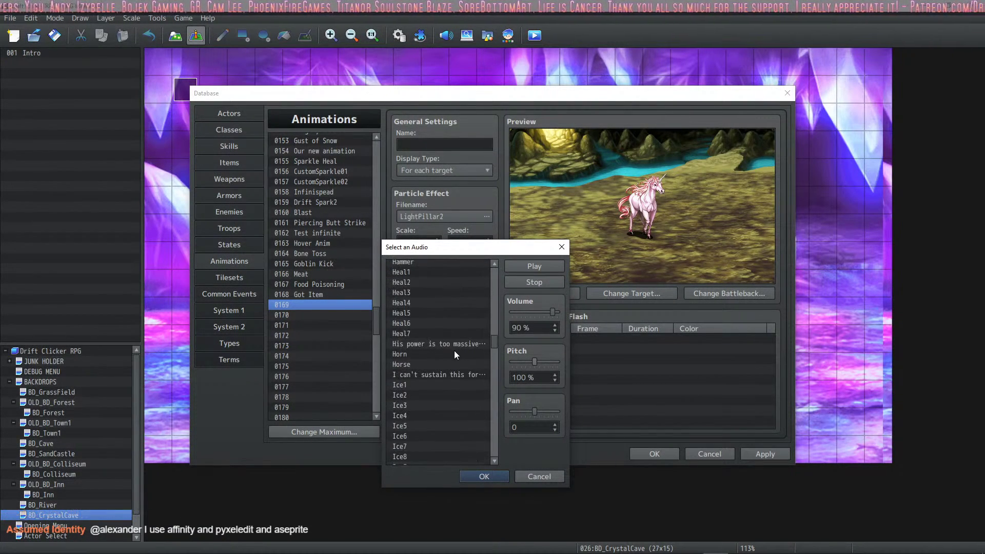
pyautogui.scroll(-4, 446, 328)
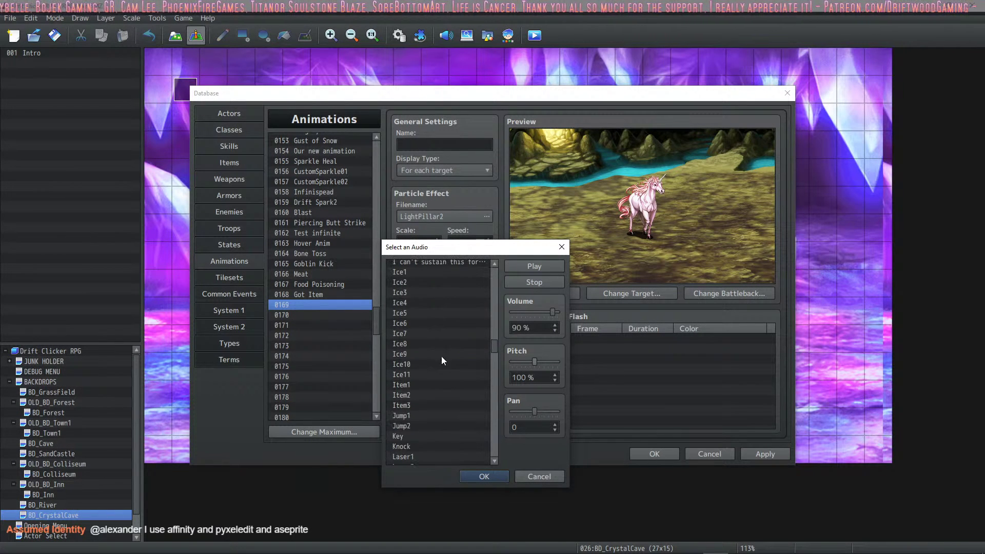
pyautogui.click(442, 355)
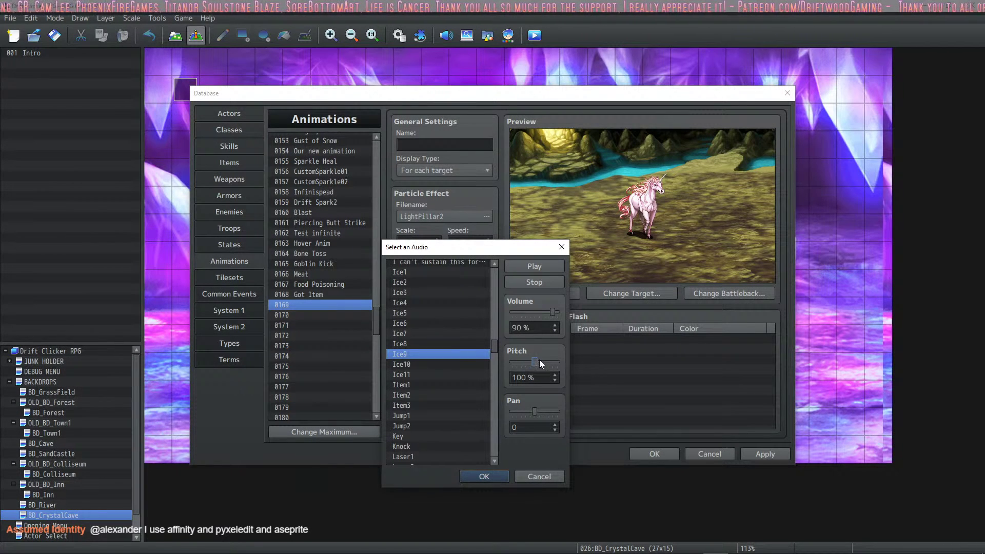
pyautogui.click(477, 477)
pyautogui.click(485, 386)
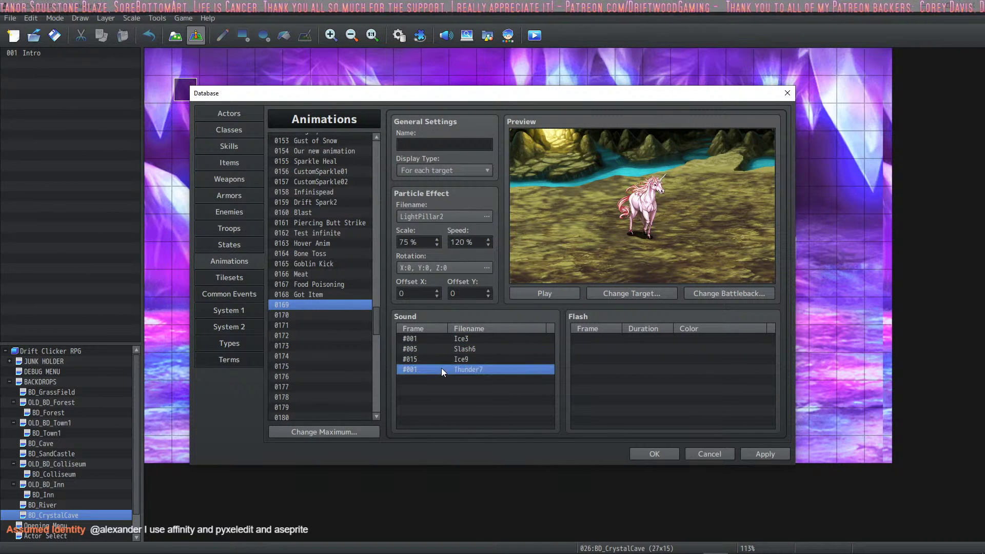
# - Move the Thunder7 sound entry directly below Ice3, apply the database changes, and play the animation preview
pyautogui.click(447, 349)
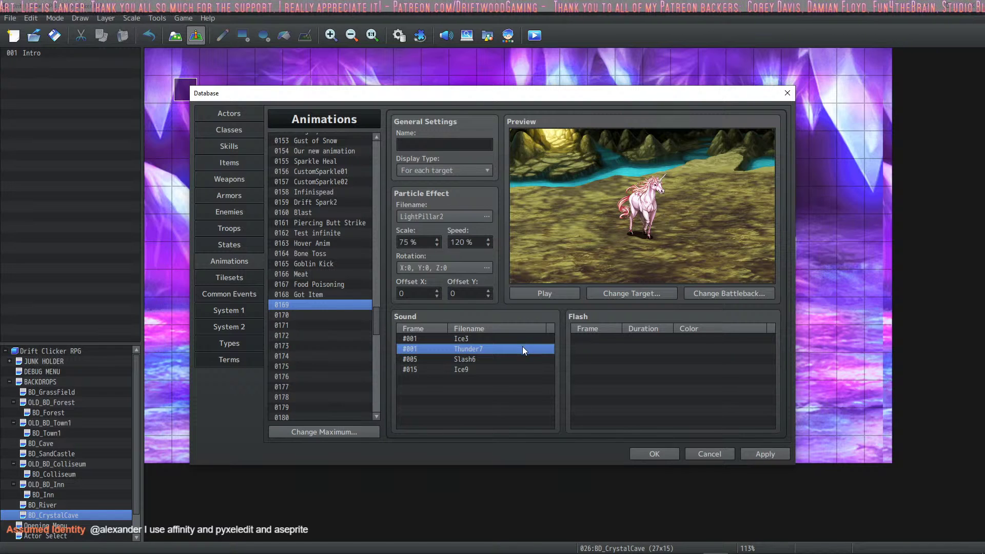
pyautogui.click(759, 454)
pyautogui.click(532, 291)
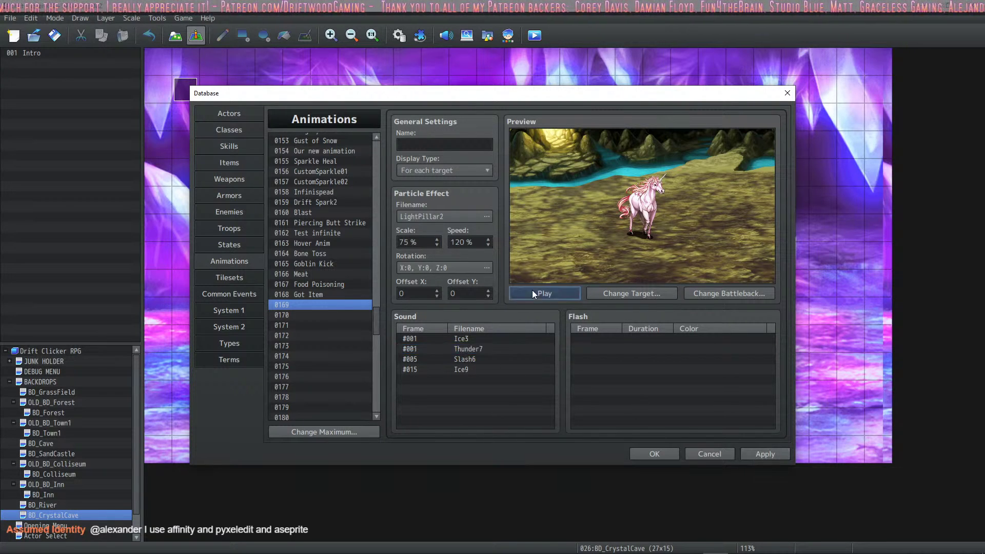
# - Start another sound entry, compare the thunder, water, wind and custom !DG sounds, and choose Thunder9 for it
pyautogui.rightClick(445, 381)
pyautogui.click(462, 389)
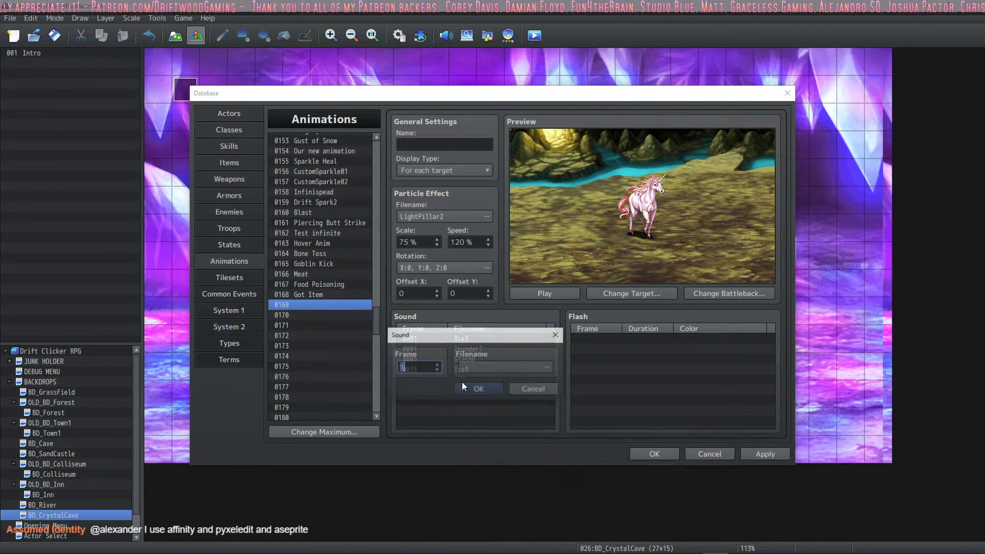
pyautogui.click(529, 365)
pyautogui.moveTo(496, 279); pyautogui.dragTo(498, 406)
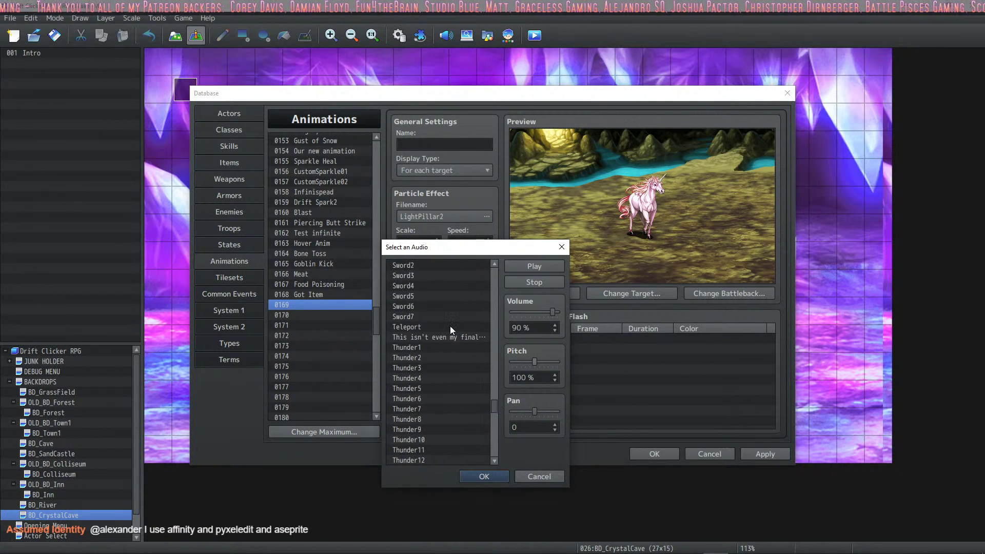
pyautogui.scroll(-6, 445, 388)
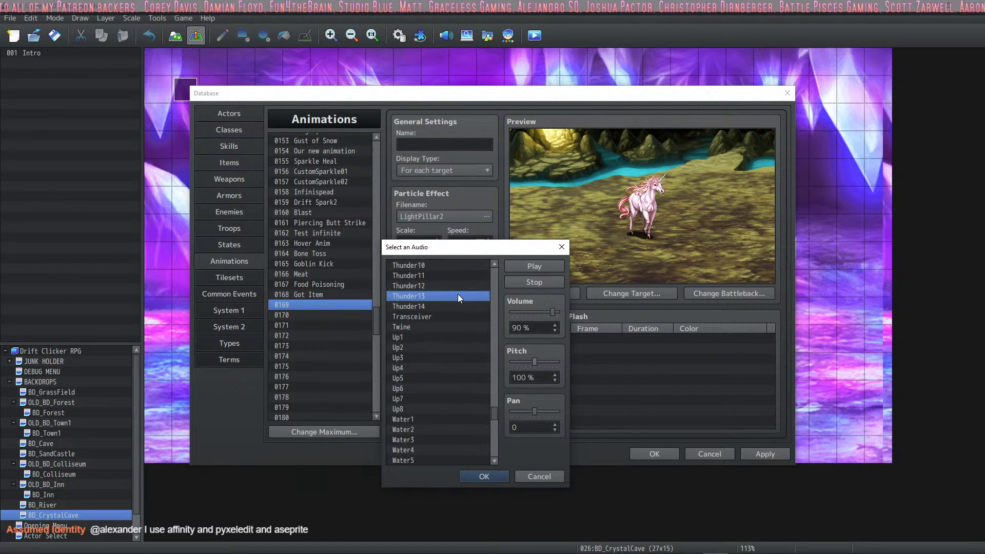
pyautogui.scroll(-5, 464, 328)
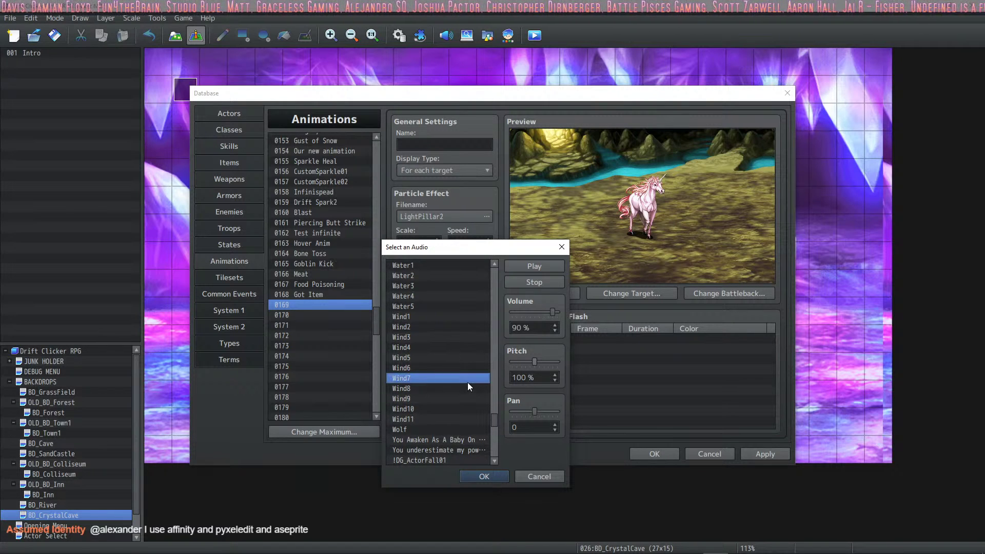
pyautogui.click(453, 409)
pyautogui.click(447, 299)
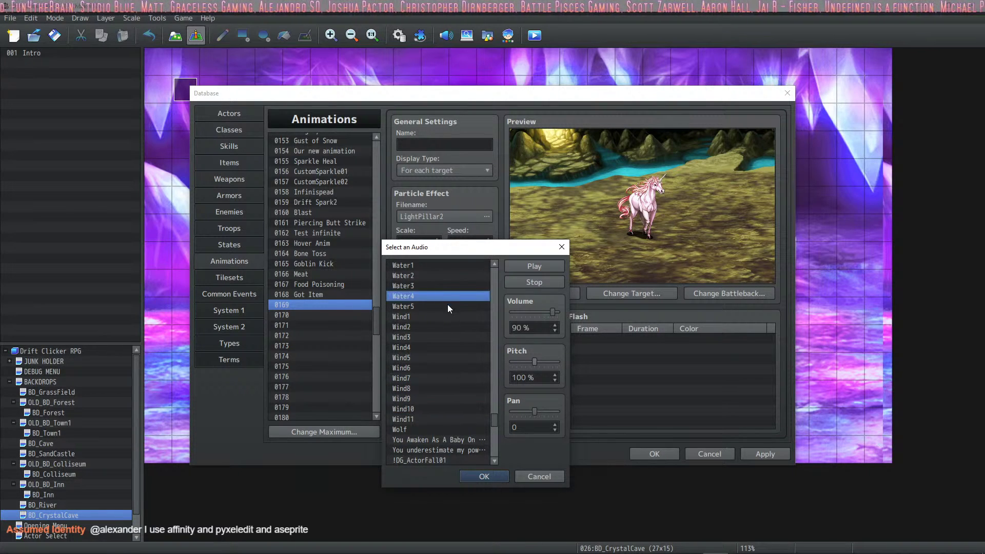
pyautogui.scroll(-8, 454, 341)
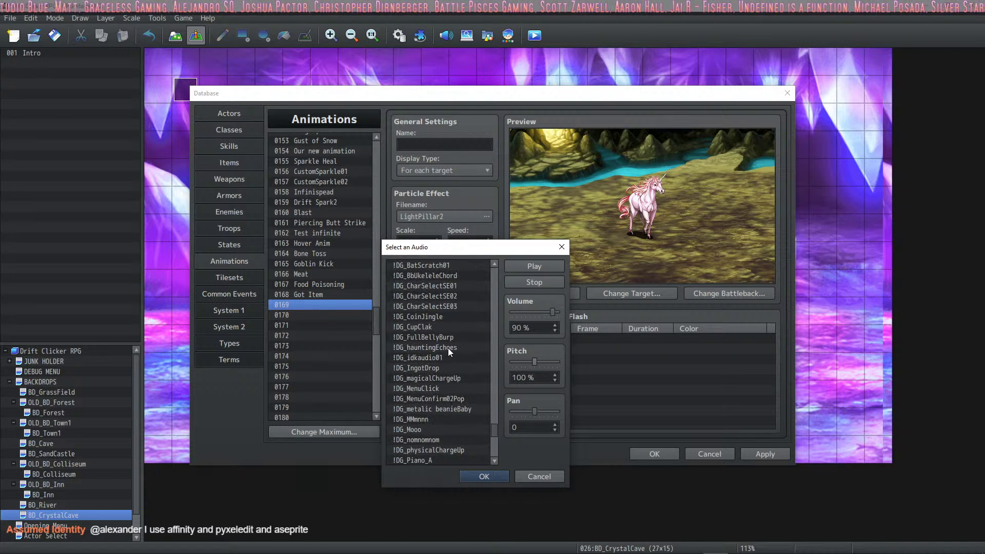
pyautogui.scroll(-3, 457, 307)
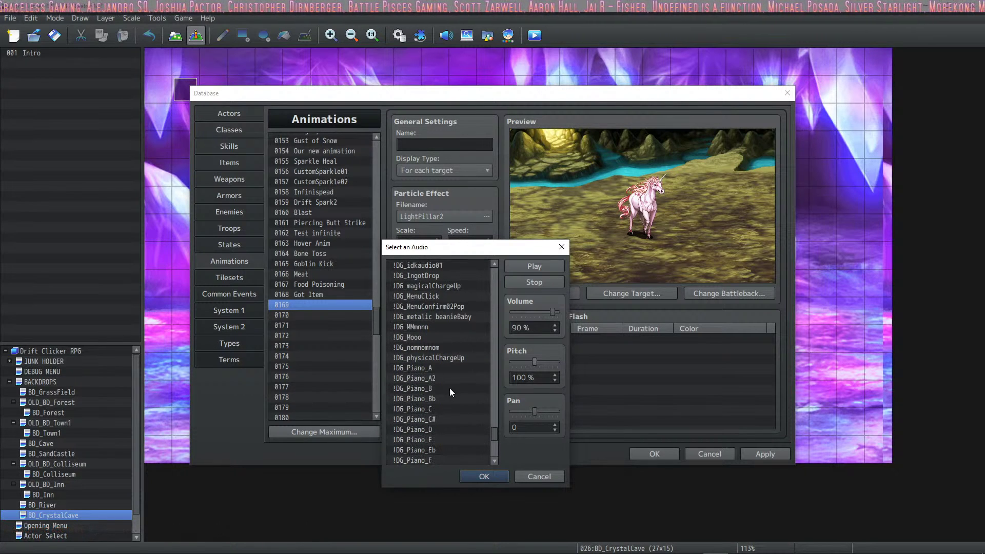
pyautogui.scroll(8, 461, 309)
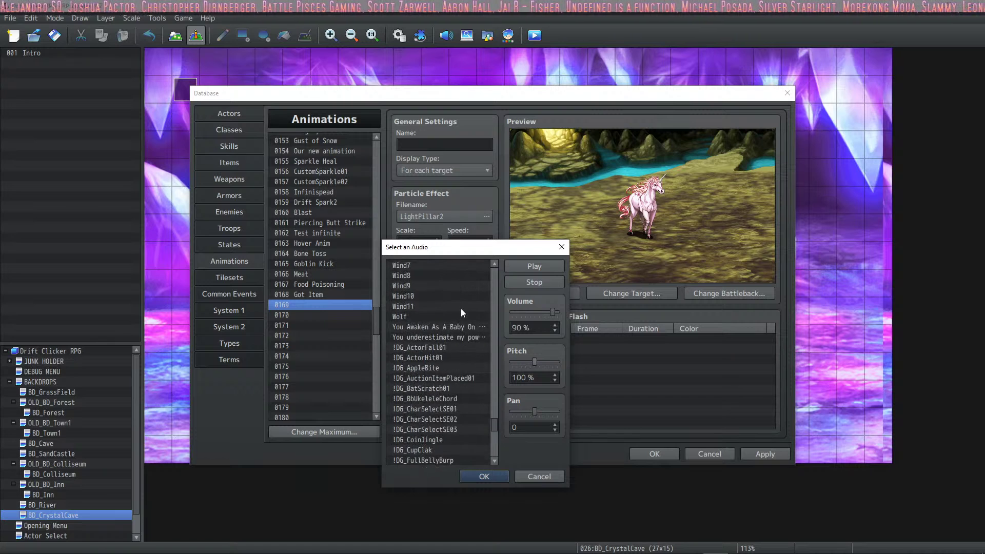
pyautogui.scroll(8, 469, 356)
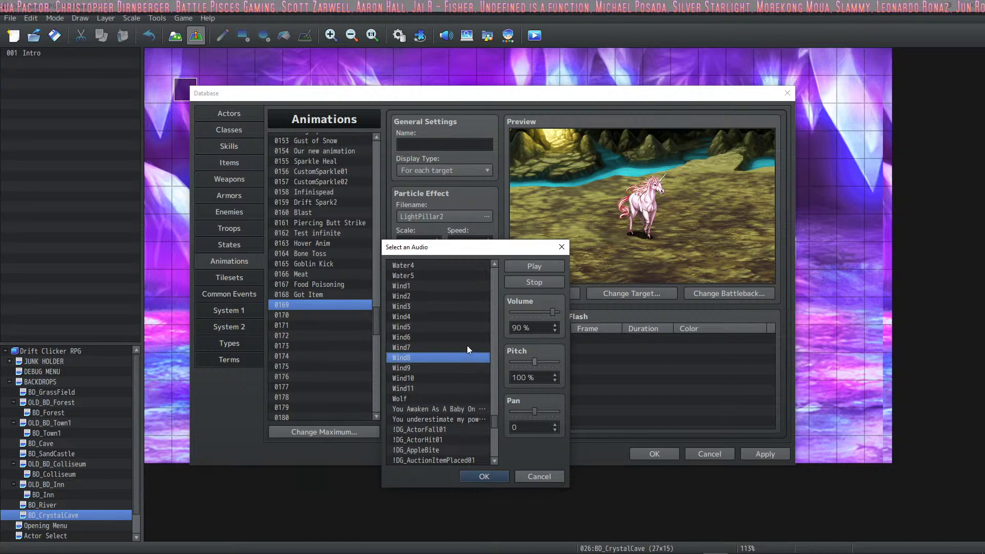
pyautogui.click(458, 328)
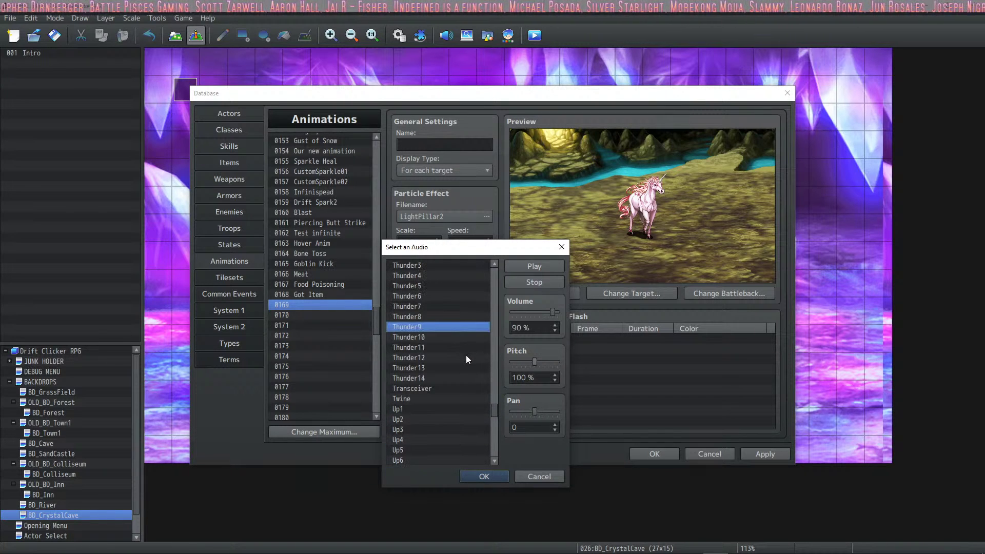
pyautogui.click(484, 477)
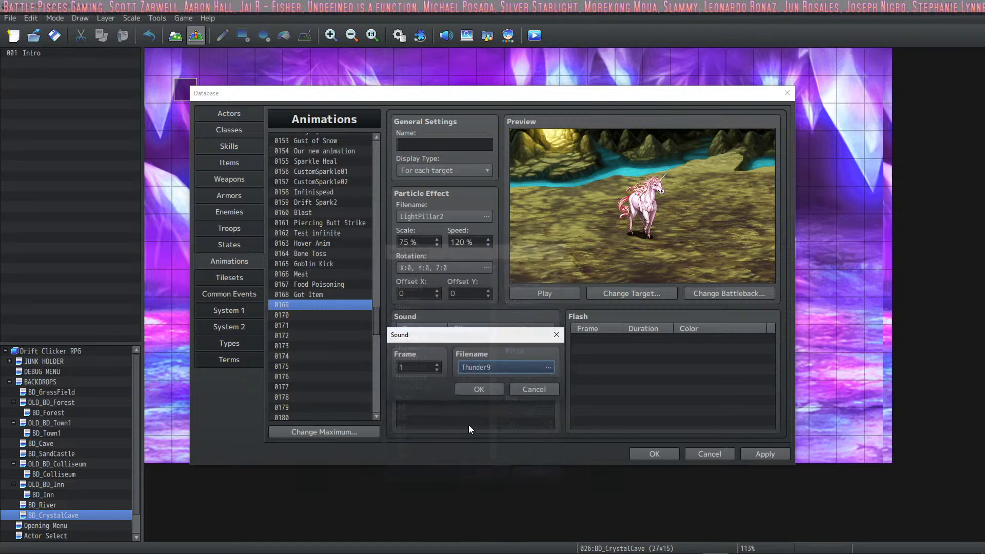
# - Set the Thunder9 sound entry's frame to 27 and add it to the animation
pyautogui.doubleClick(426, 365)
pyautogui.write('8')
pyautogui.press('BackSpace')
pyautogui.write('7')
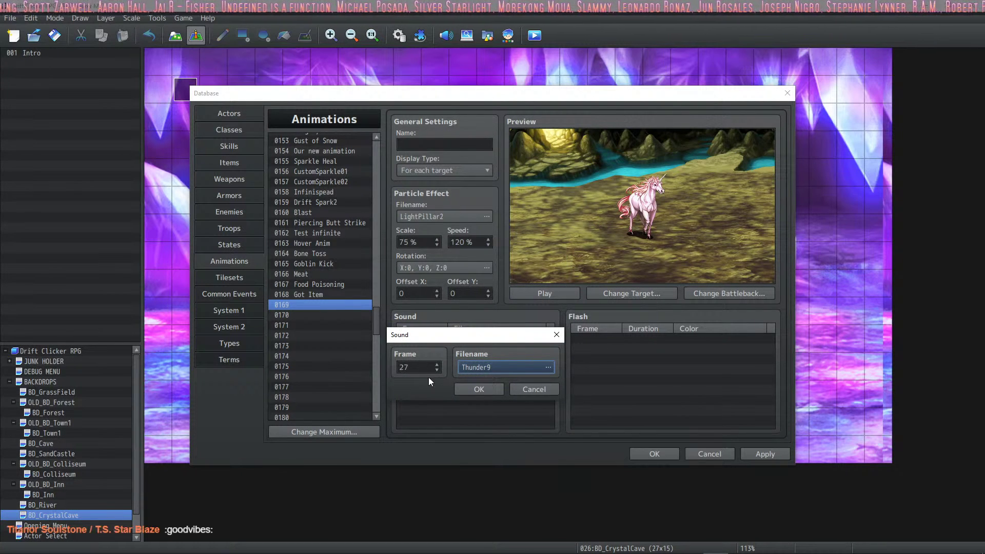
pyautogui.press('Return')
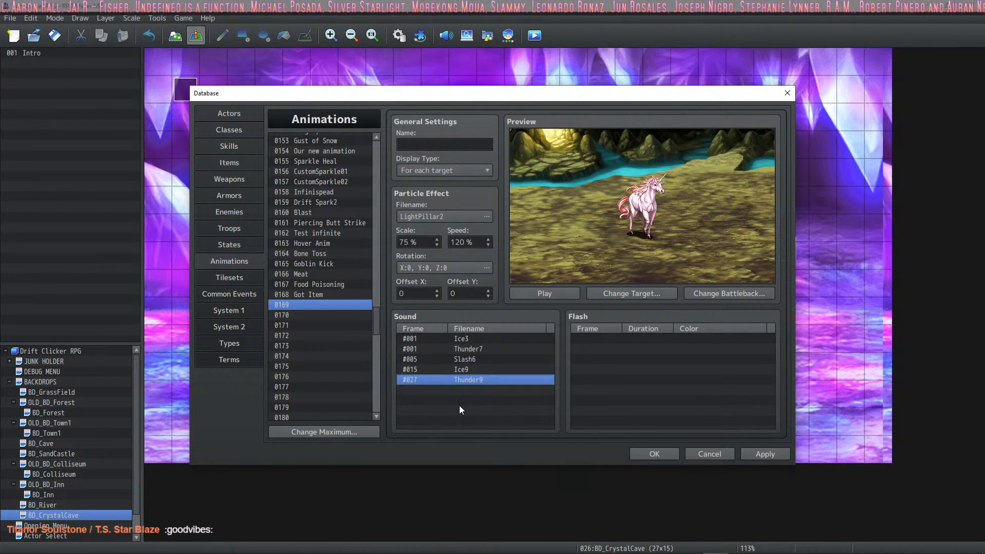
# - Paste two copies of the Thunder9 sound entry and set the first copy's frame to 42
pyautogui.hotkey('ctrl', 'v')
pyautogui.hotkey('ctrl', 'v')
pyautogui.click(427, 390)
pyautogui.doubleClick(427, 390)
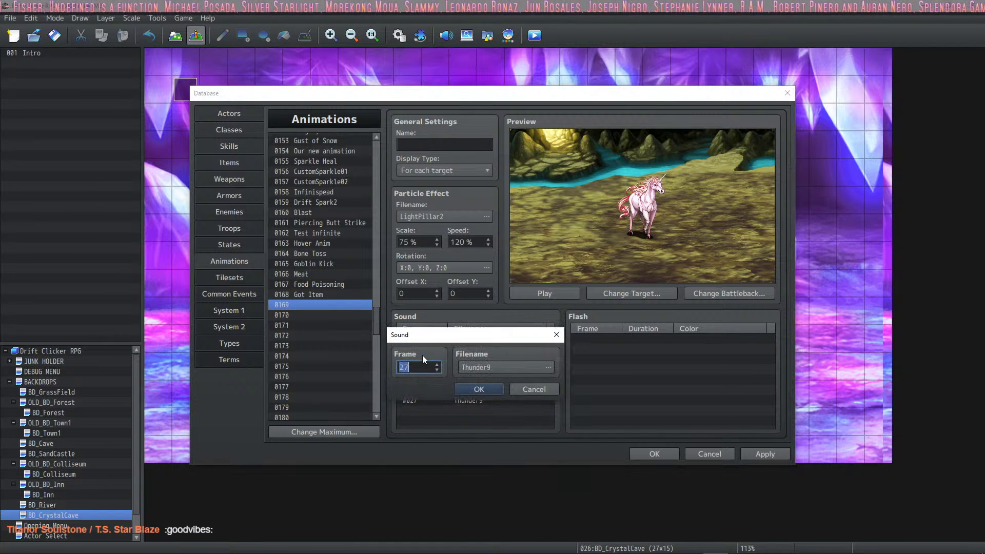
pyautogui.click(477, 389)
# - Set the last Thunder9 sound entry's frame to 55, play the animation preview, and apply the changes
pyautogui.doubleClick(426, 402)
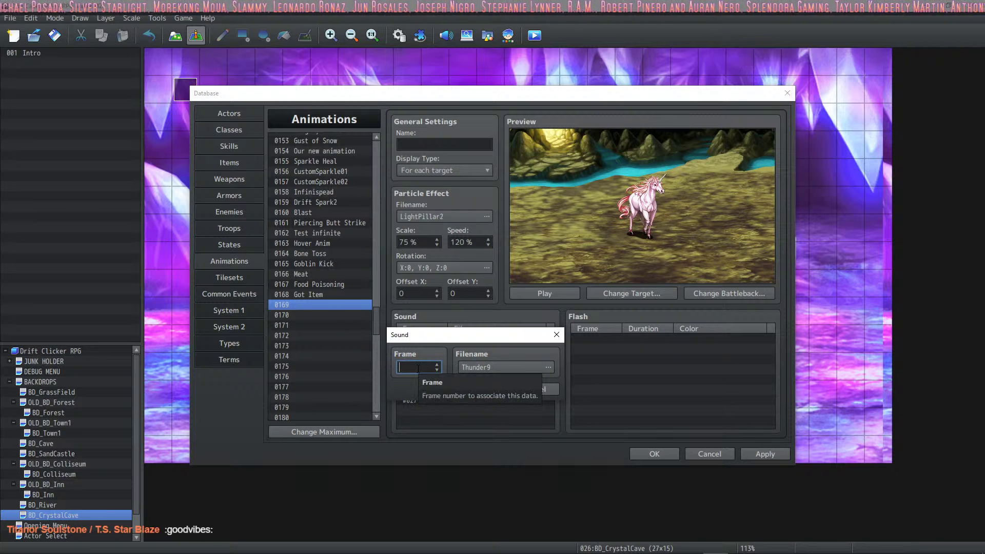
pyautogui.write('55')
pyautogui.press('Return')
pyautogui.click(559, 291)
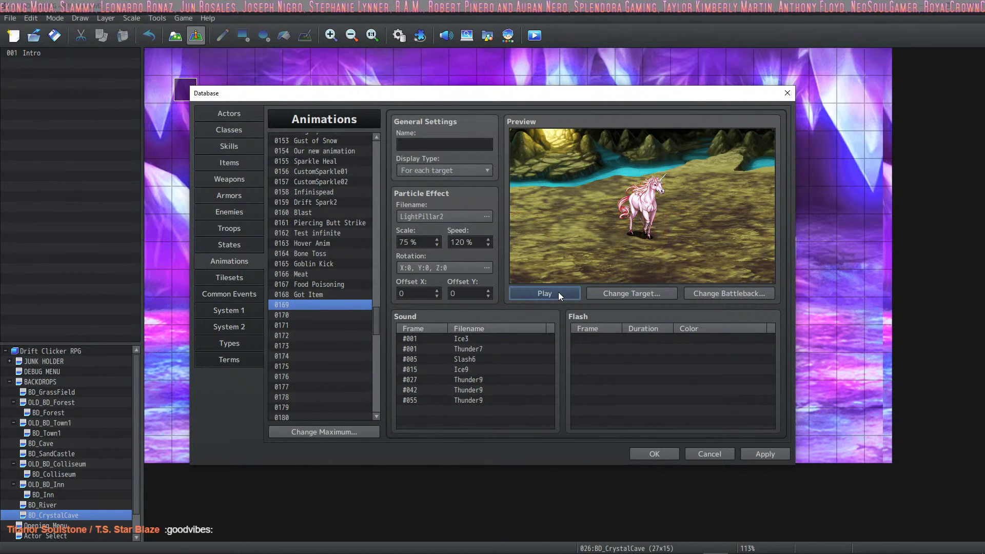
pyautogui.click(767, 452)
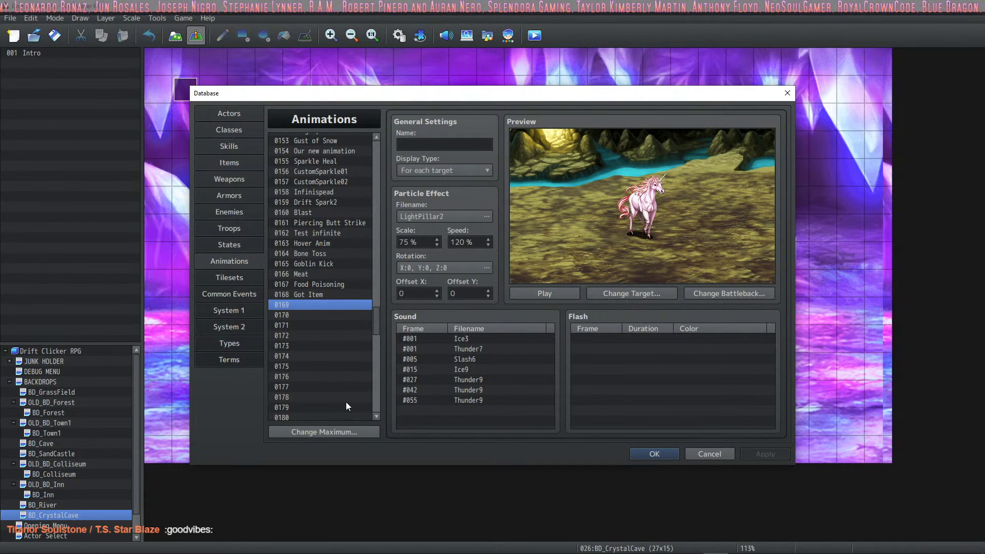
# - Check the skill's name in the skill list, name animation 0169 "Starfire Storm", and apply the change
pyautogui.click(421, 148)
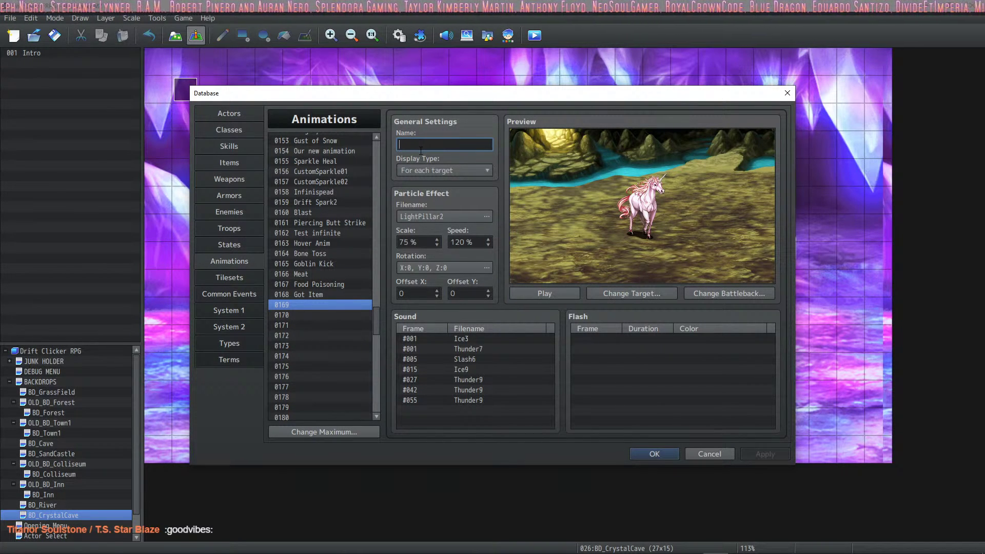
pyautogui.click(236, 140)
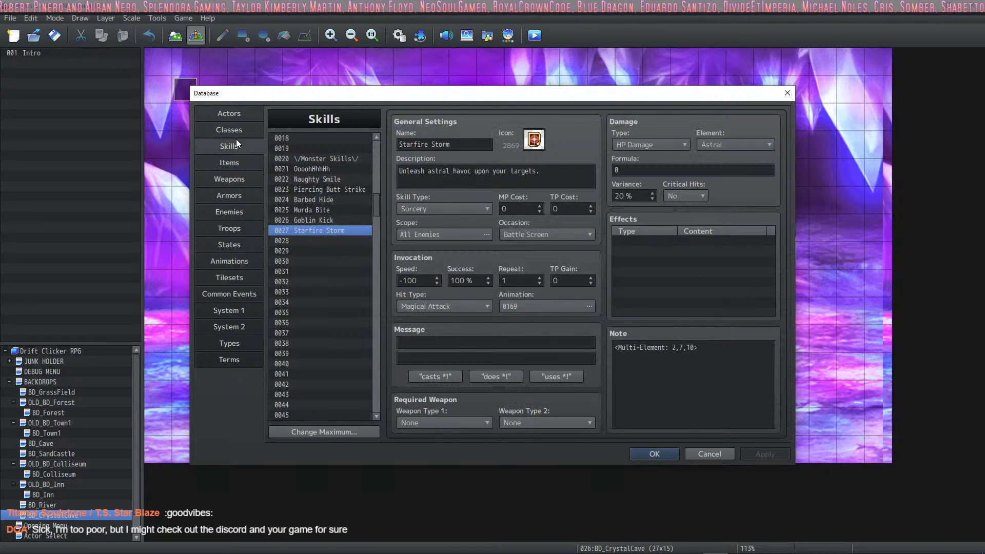
pyautogui.click(228, 294)
pyautogui.click(231, 311)
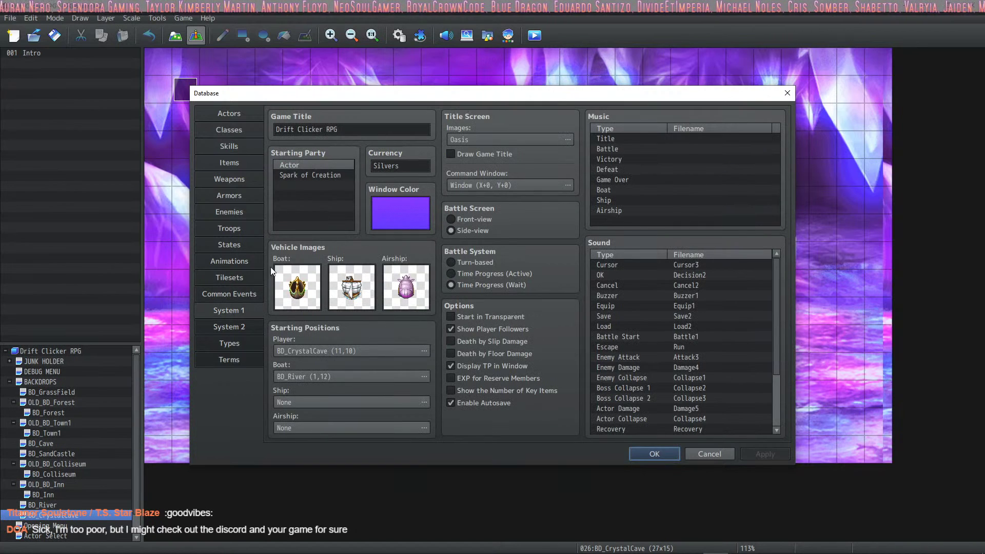
pyautogui.click(229, 265)
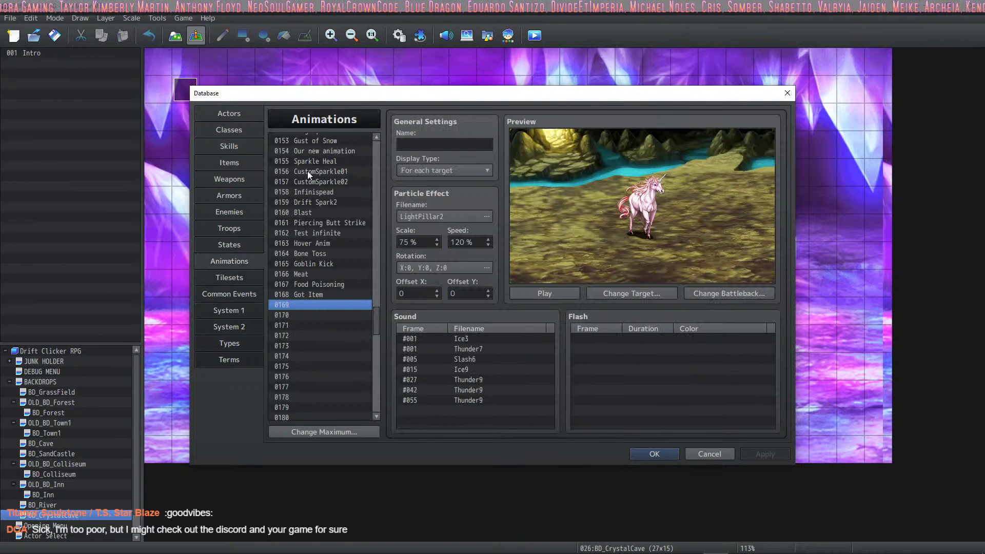
pyautogui.click(400, 142)
pyautogui.write('Starf')
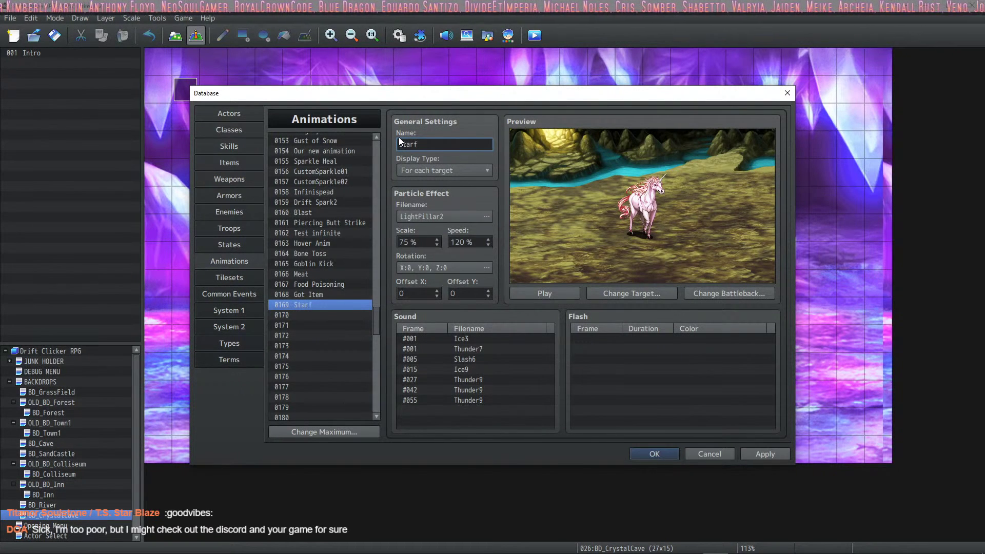
pyautogui.write('ireStrorm')
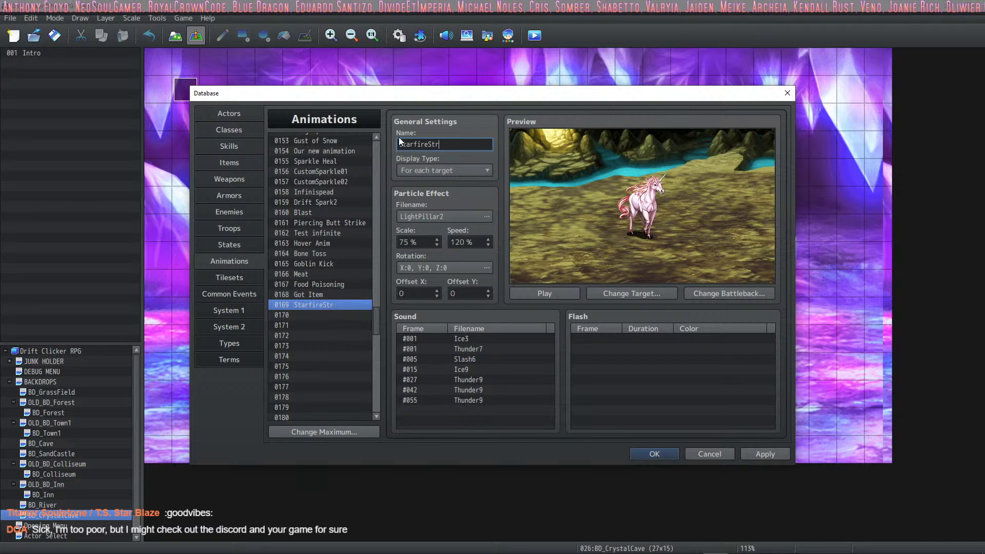
pyautogui.press('Left')
pyautogui.press('Left')
pyautogui.press('Left')
pyautogui.press('Left')
pyautogui.press('Left')
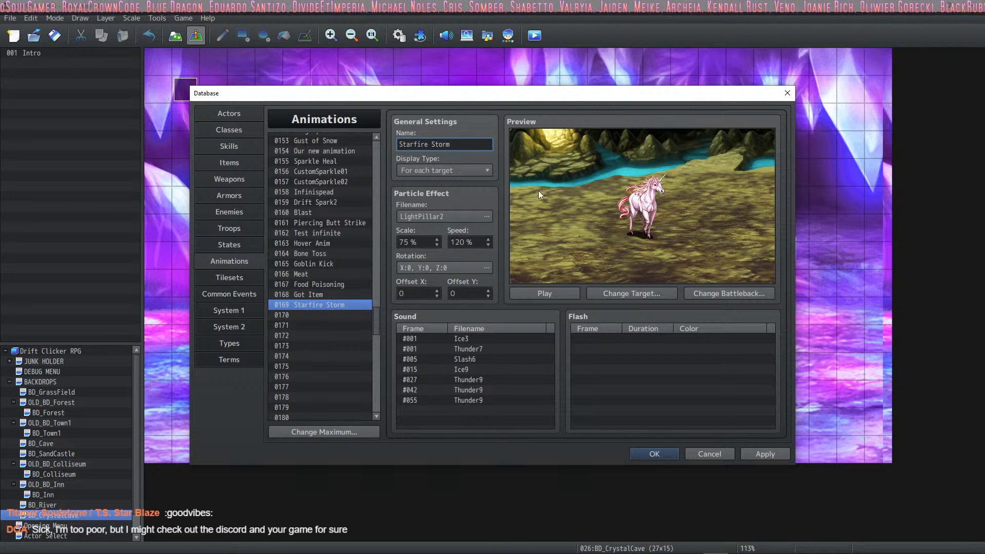
pyautogui.click(751, 456)
# - Give the Starfire Storm skill the "casts" message and set its damage formula to 100 + a.mat * 3
pyautogui.click(229, 147)
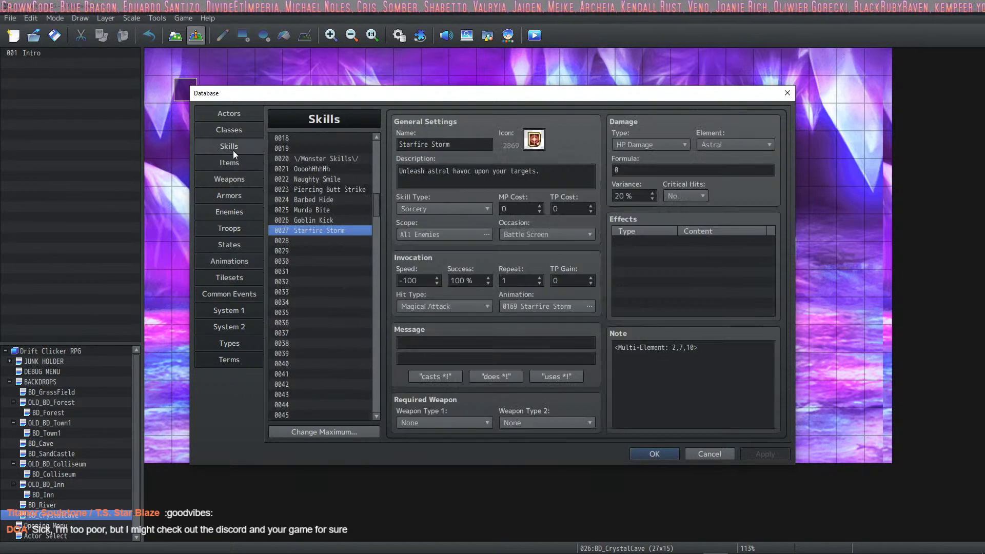
pyautogui.click(432, 377)
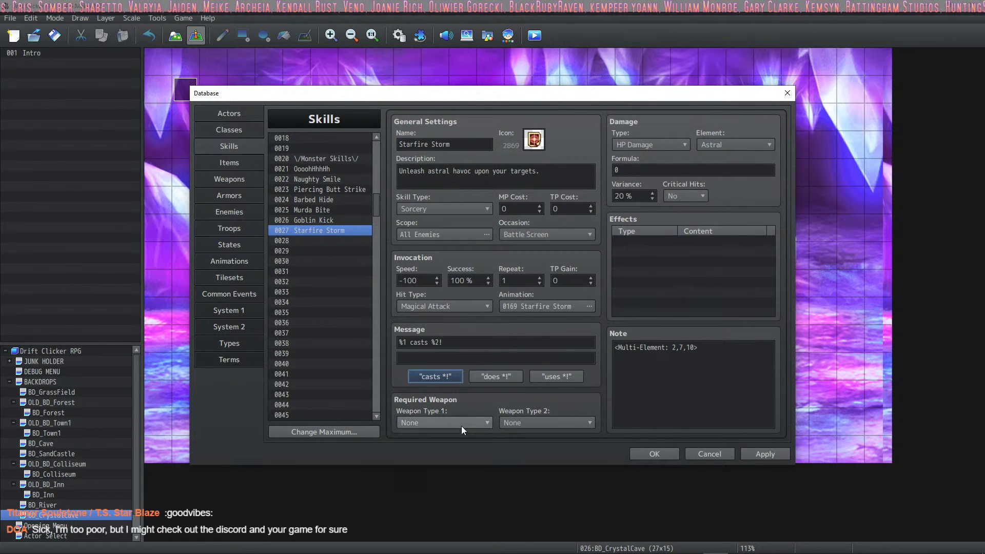
pyautogui.click(660, 166)
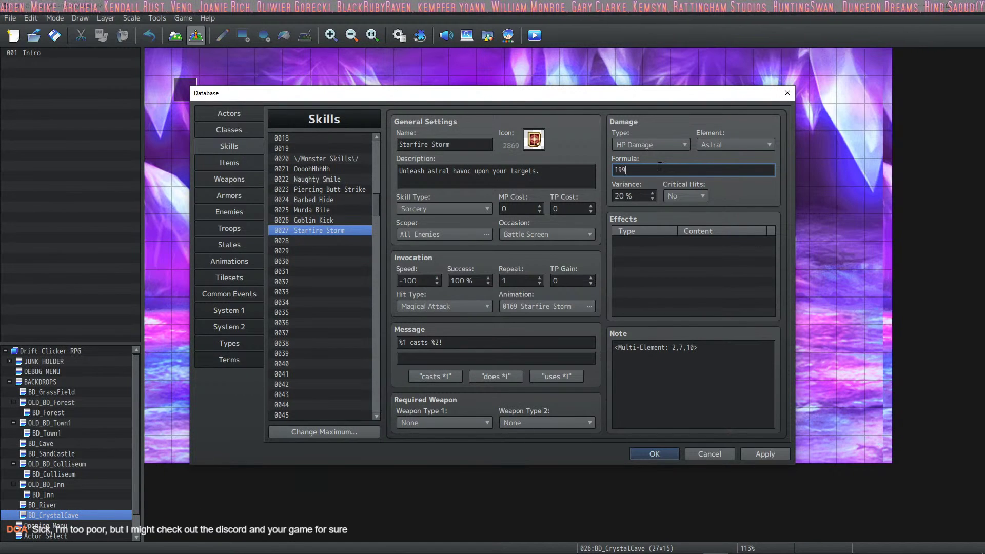
pyautogui.press('BackSpace')
pyautogui.write('100 +')
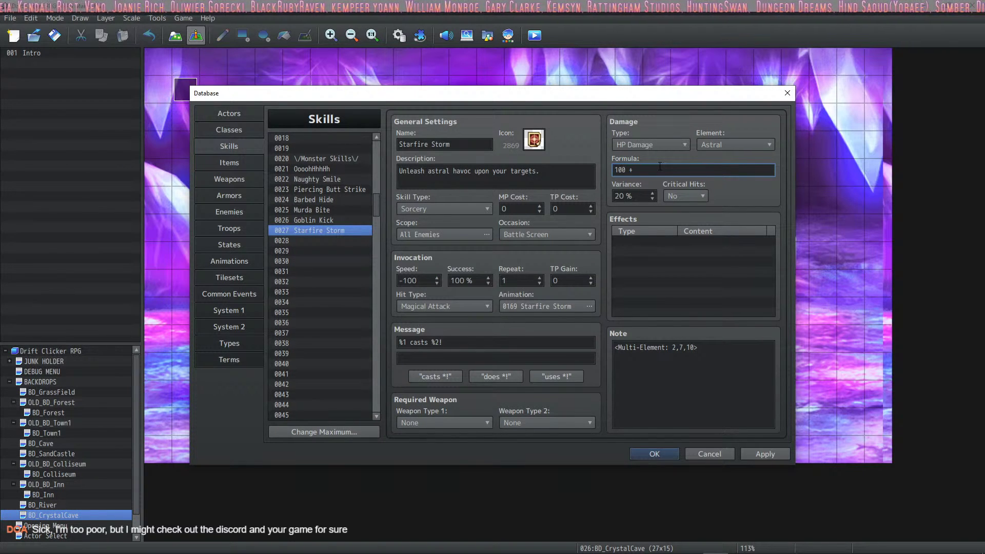
pyautogui.write(' a.mat * ')
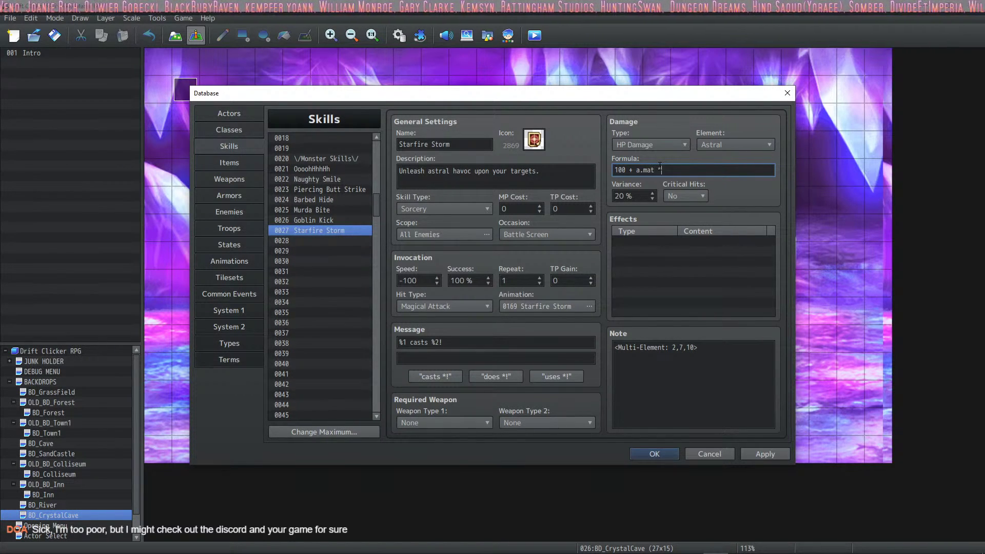
pyautogui.write('3')
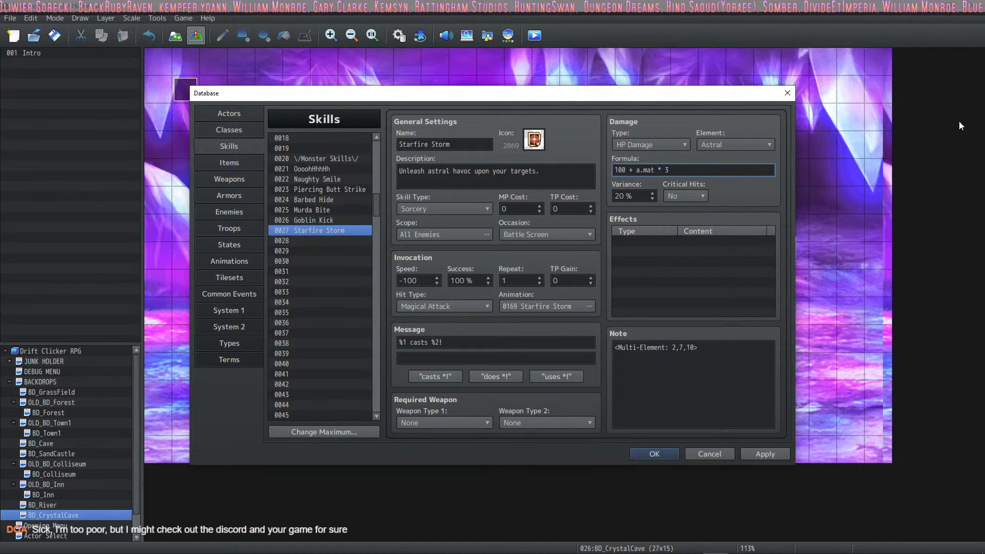
# - Allow critical hits for Starfire Storm, set its MP cost to 25, and apply the changes
pyautogui.click(684, 198)
pyautogui.click(679, 219)
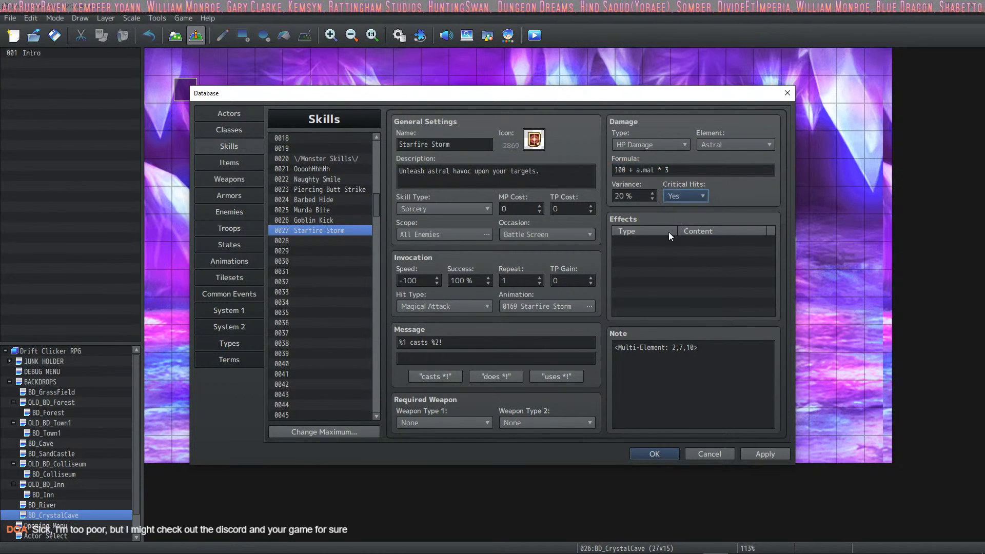
pyautogui.click(673, 241)
pyautogui.click(767, 455)
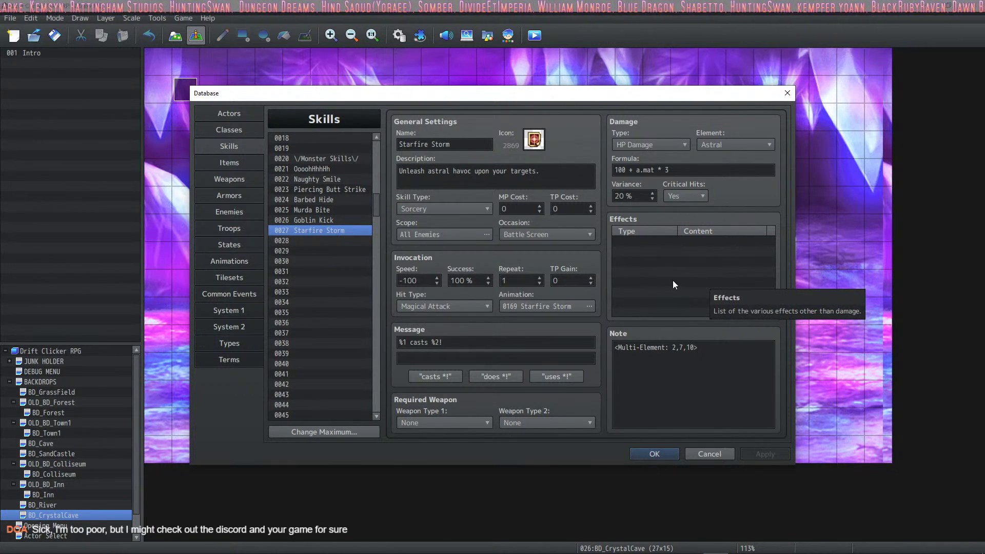
pyautogui.click(500, 212)
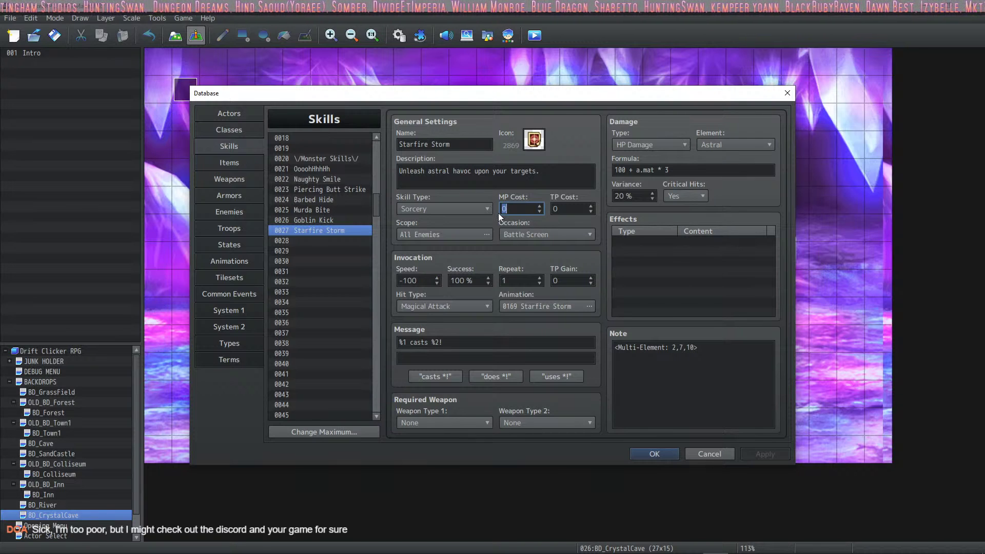
pyautogui.write('25')
pyautogui.click(765, 454)
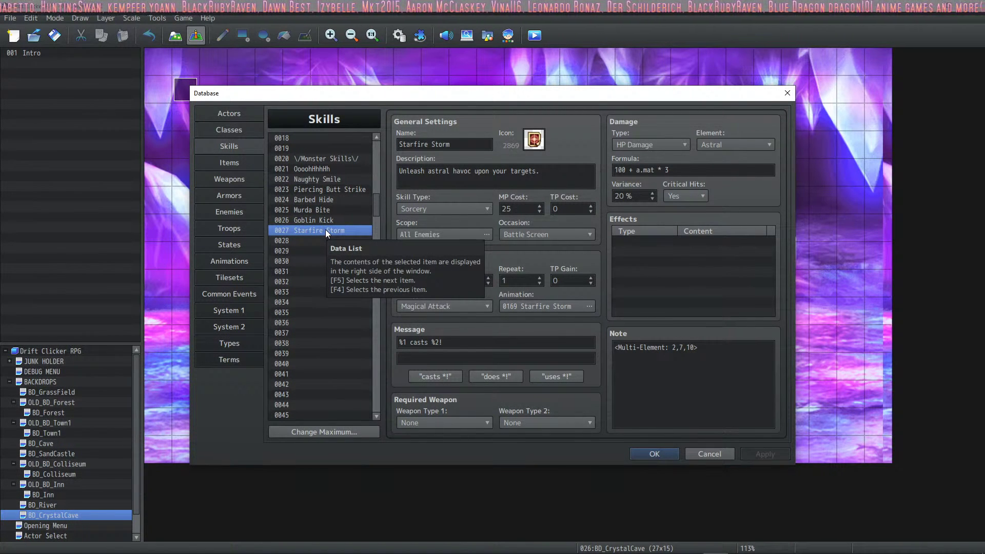
# - Copy the Starfire Storm skill from slot 0027 into slot 0166 of the Sorcerer skills and apply the change
pyautogui.moveTo(379, 214); pyautogui.dragTo(383, 298)
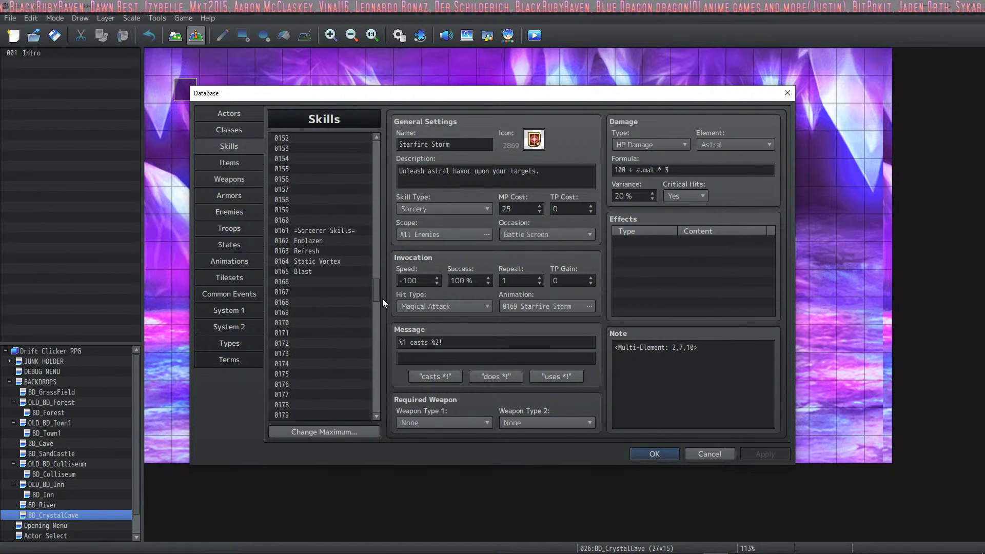
pyautogui.click(322, 282)
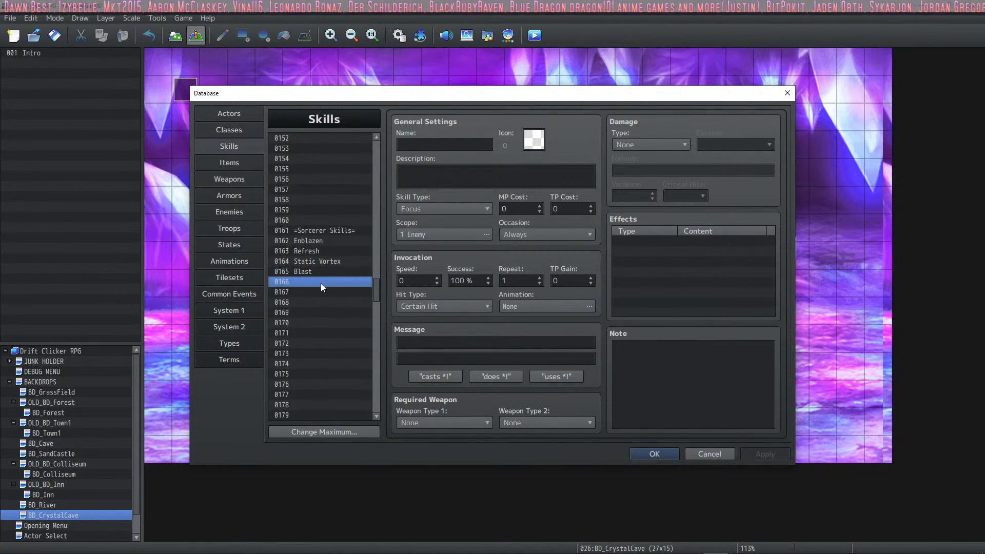
pyautogui.scroll(13, 333, 235)
pyautogui.scroll(15, 327, 223)
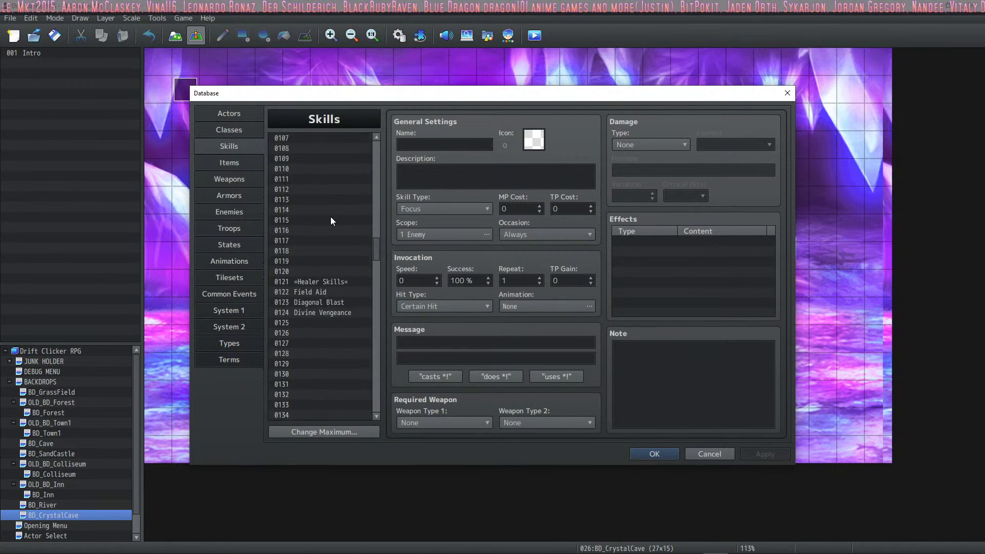
pyautogui.scroll(16, 322, 213)
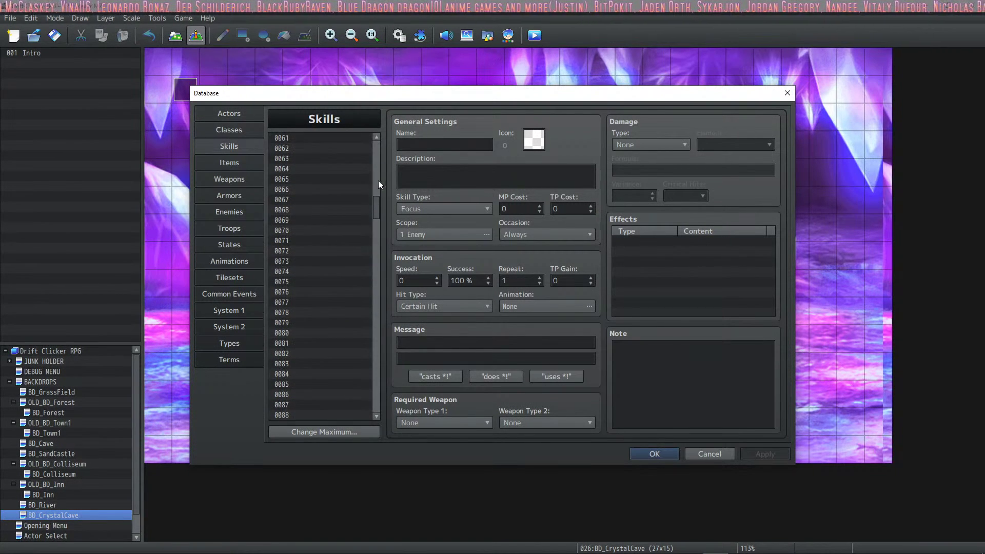
pyautogui.click(329, 202)
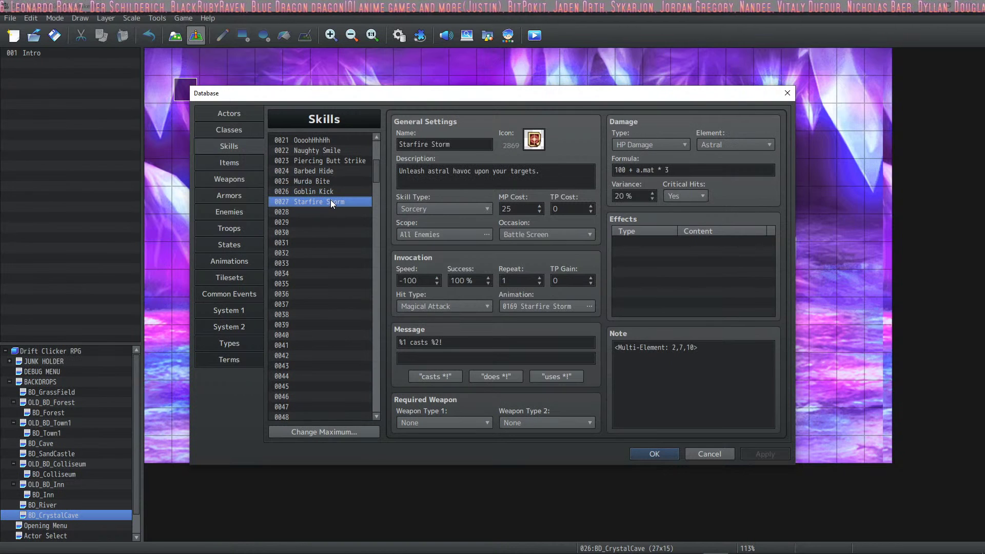
pyautogui.moveTo(370, 180); pyautogui.dragTo(365, 273)
pyautogui.click(307, 354)
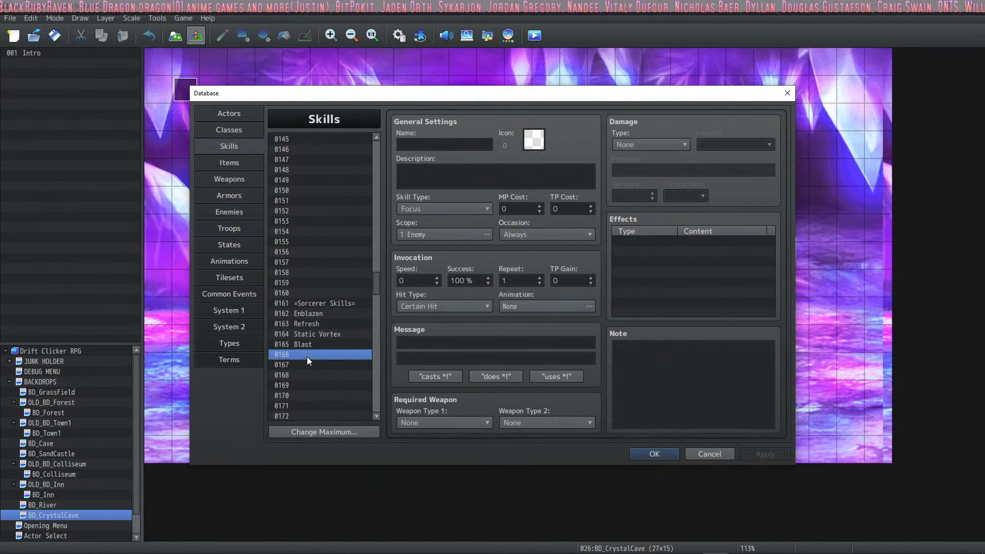
pyautogui.hotkey('ctrl', 'v')
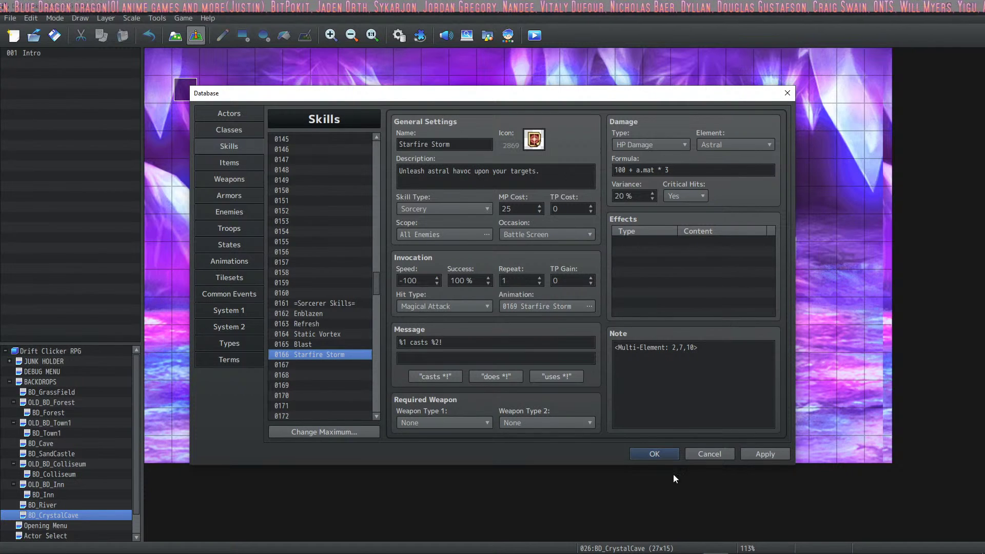
pyautogui.click(765, 455)
# - Clear the original Starfire Storm from skill slot 0027 and close the database with the changes saved
pyautogui.moveTo(380, 282); pyautogui.dragTo(385, 168)
pyautogui.click(336, 214)
pyautogui.press('Delete')
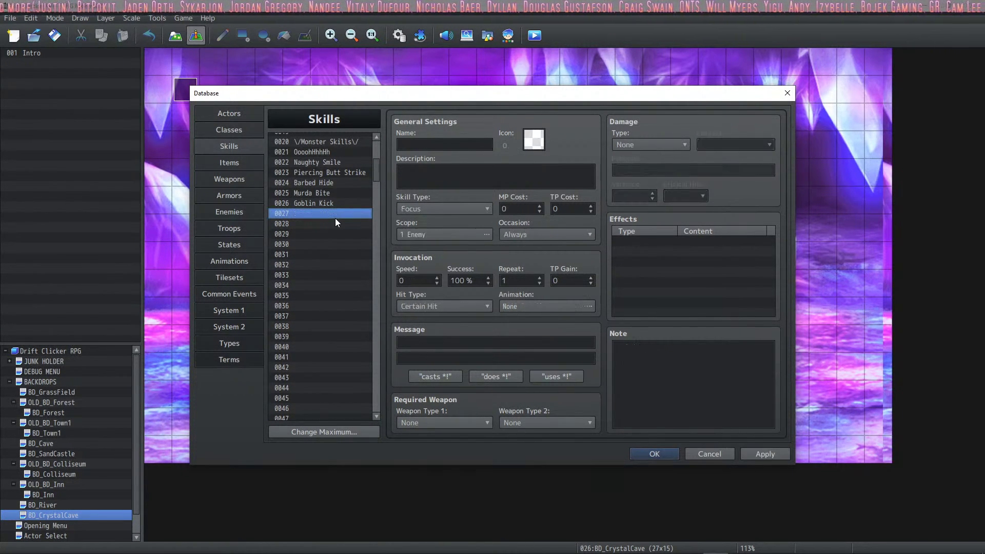
pyautogui.click(649, 454)
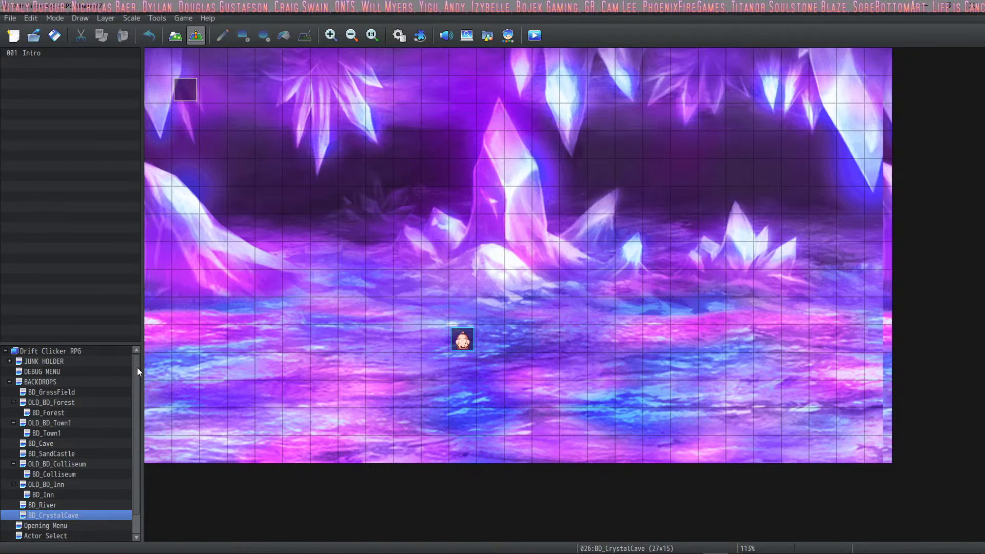
# - Open the Actor Select map from the project's map list
pyautogui.scroll(-1, 54, 458)
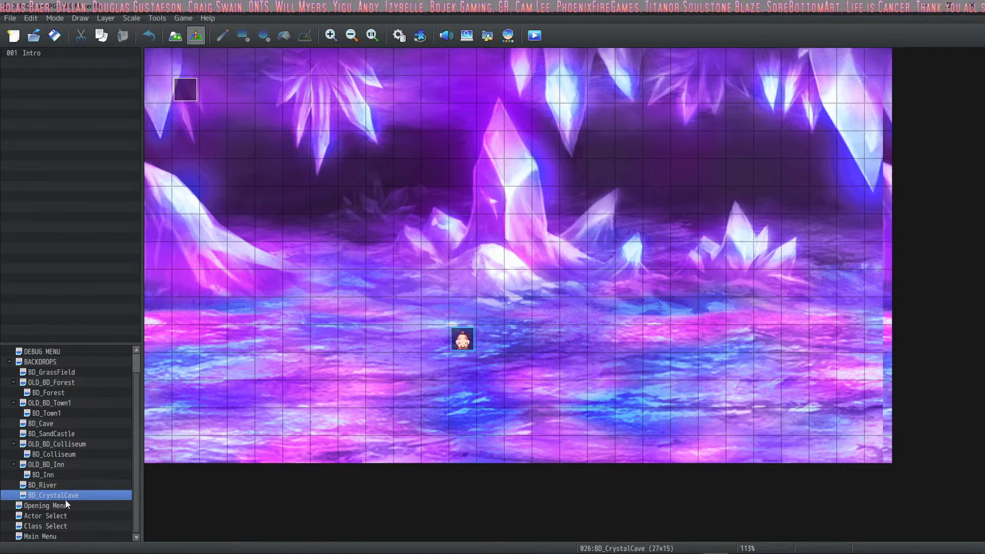
pyautogui.click(54, 507)
pyautogui.click(53, 515)
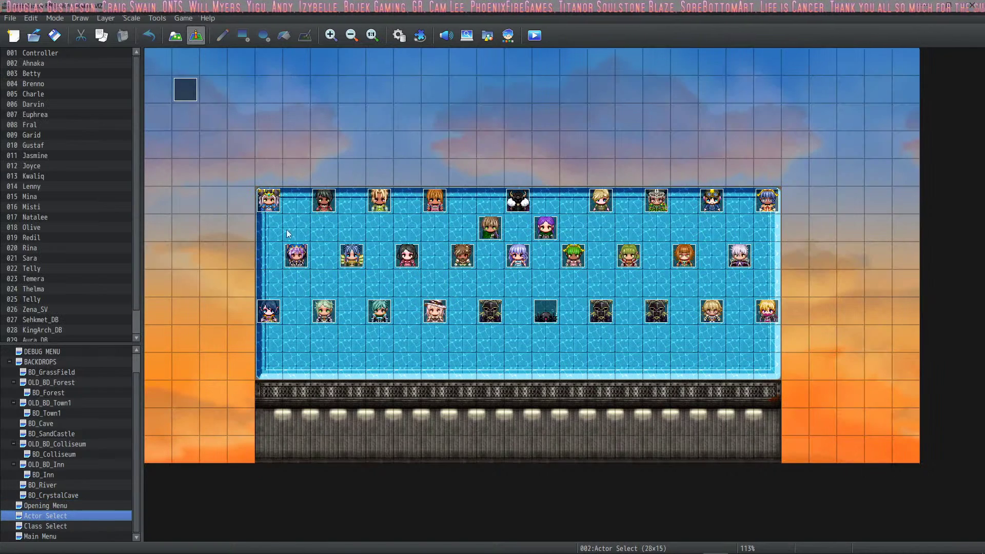
pyautogui.click(399, 36)
pyautogui.click(228, 115)
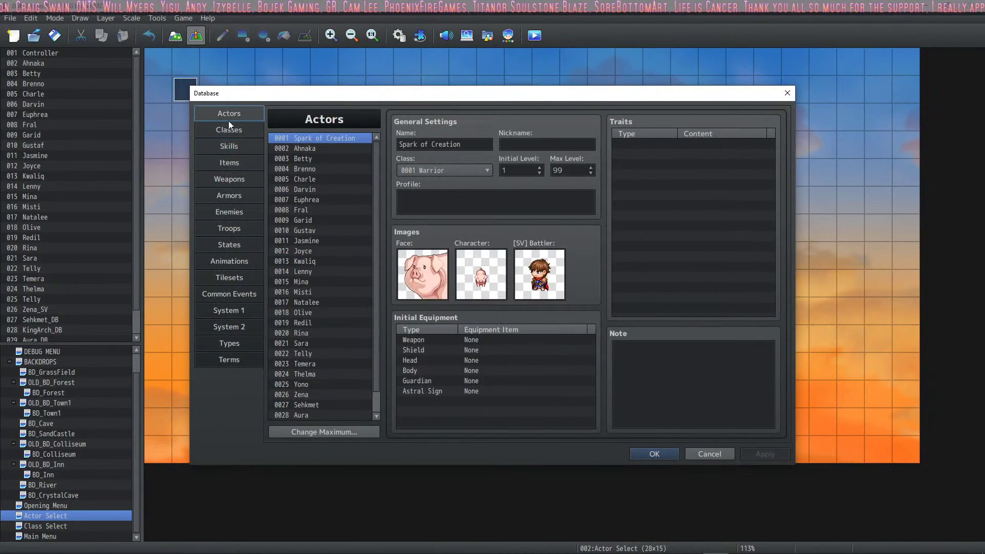
pyautogui.click(229, 130)
pyautogui.click(308, 169)
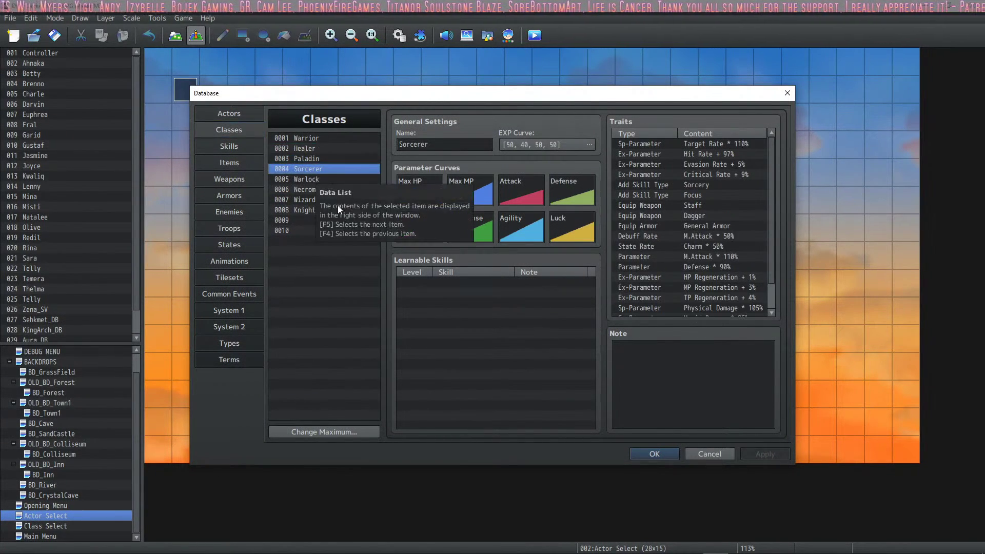
pyautogui.doubleClick(442, 281)
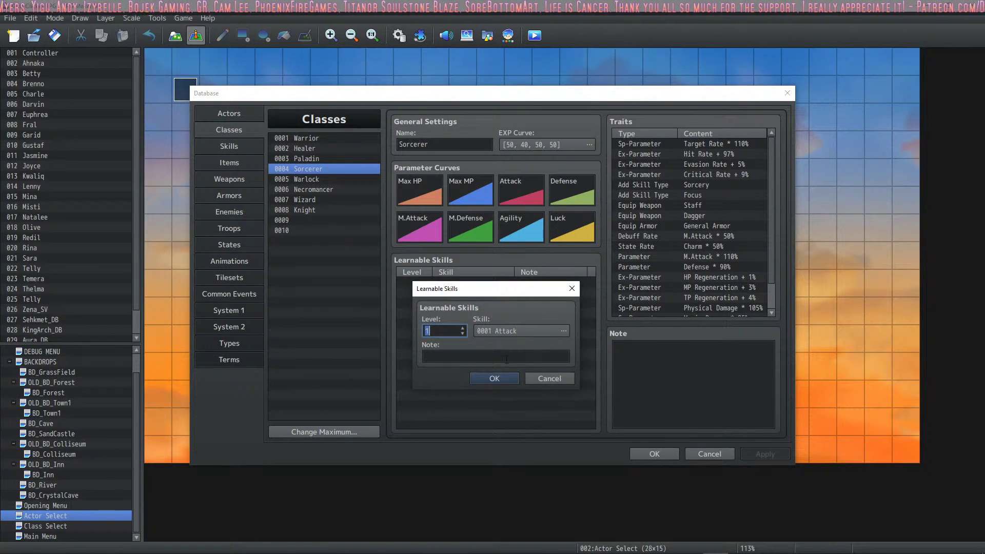
pyautogui.click(563, 332)
pyautogui.click(572, 454)
pyautogui.click(548, 380)
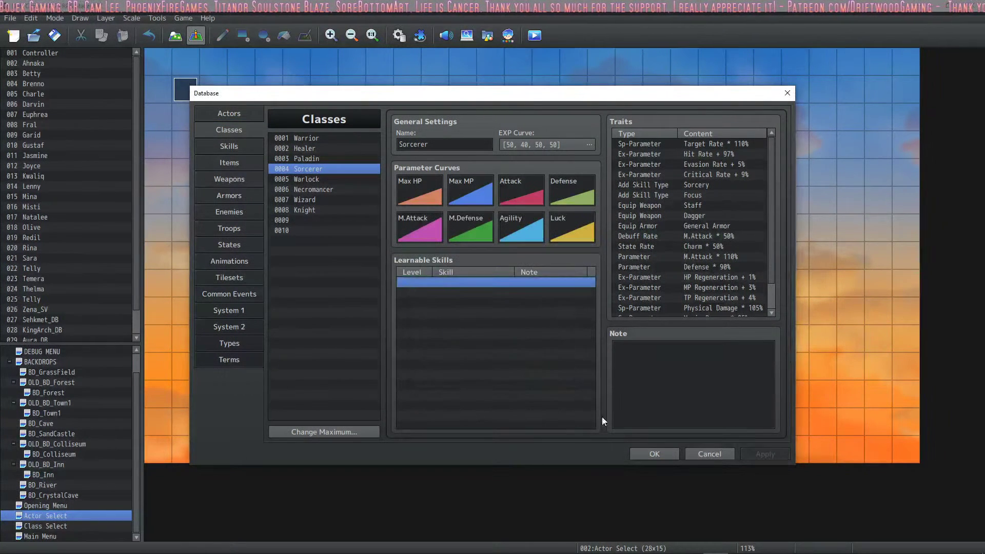
pyautogui.click(642, 455)
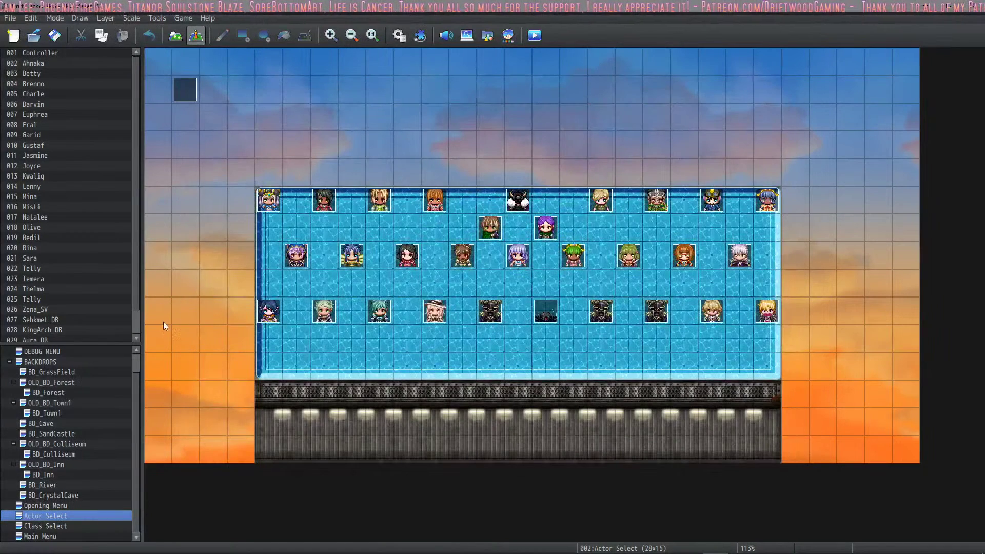
# - Examine the event pages of the Controller event on the Opening Menu map, then close it
pyautogui.click(50, 508)
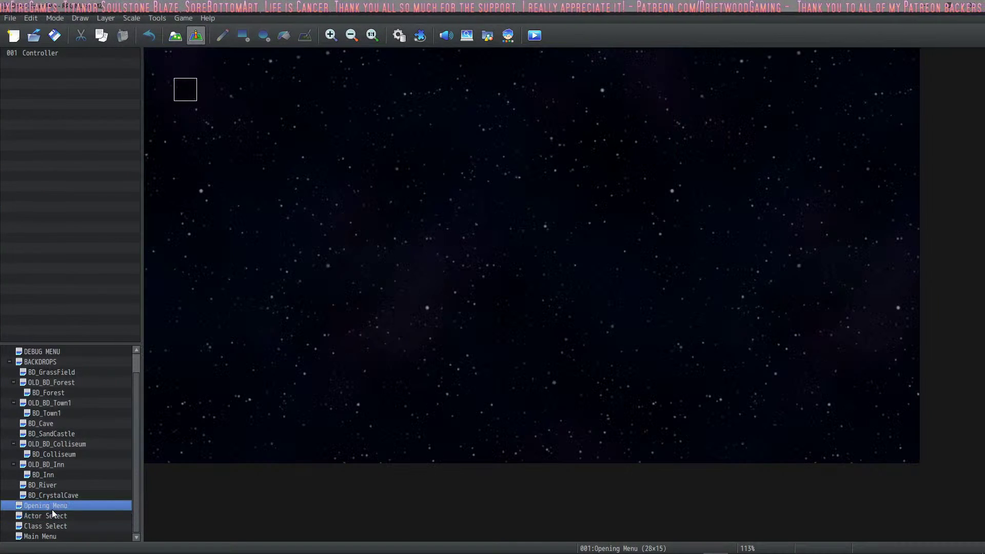
pyautogui.doubleClick(185, 90)
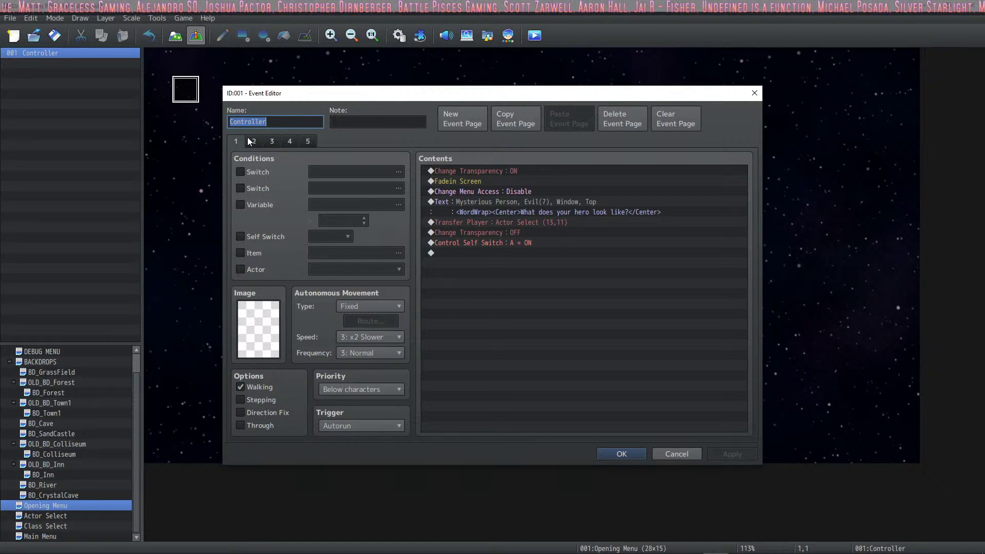
pyautogui.click(275, 141)
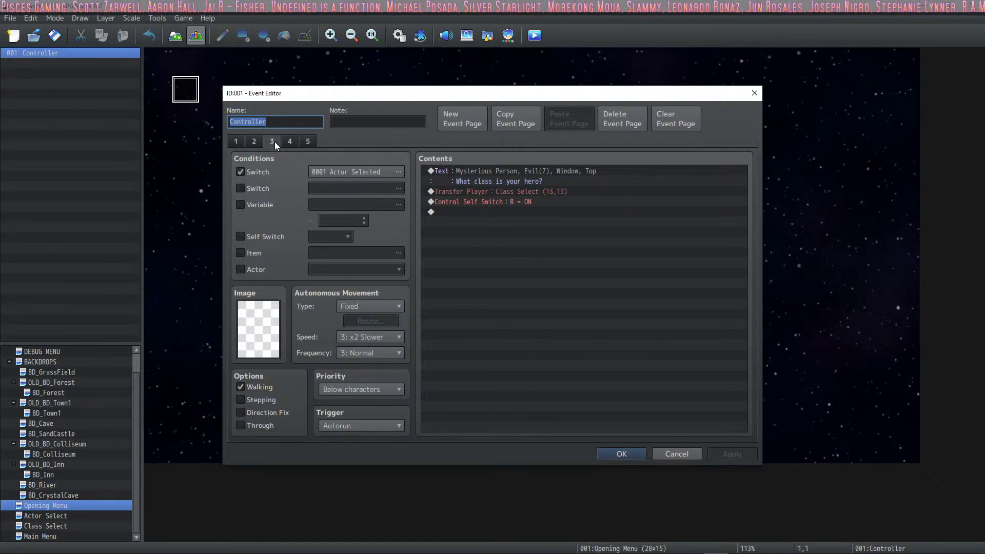
pyautogui.click(253, 142)
pyautogui.click(273, 142)
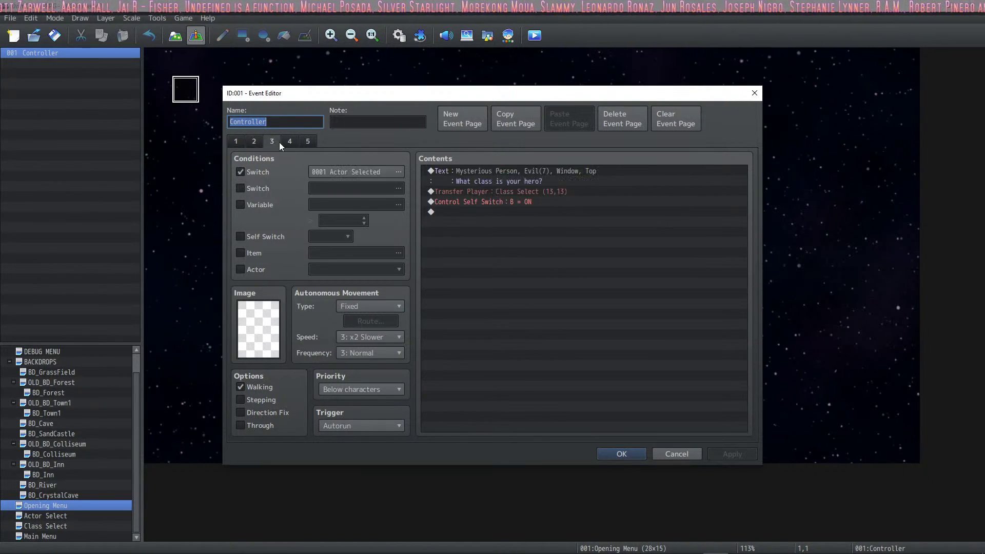
pyautogui.click(613, 454)
# - Duplicate the Change Skill command for Blast in the Sorcerer branch of the Class Select map's Controller event
pyautogui.click(77, 516)
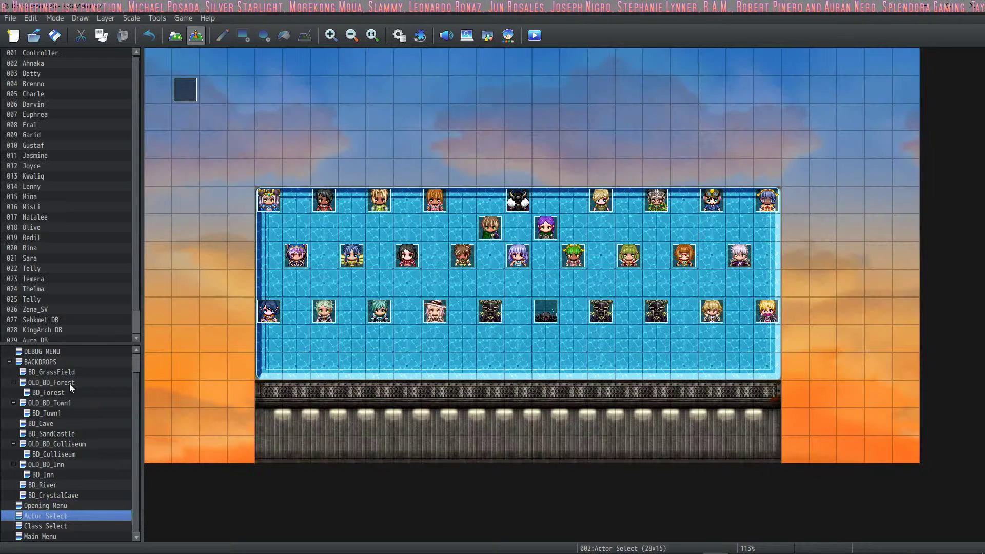
pyautogui.press('Down')
pyautogui.doubleClick(186, 93)
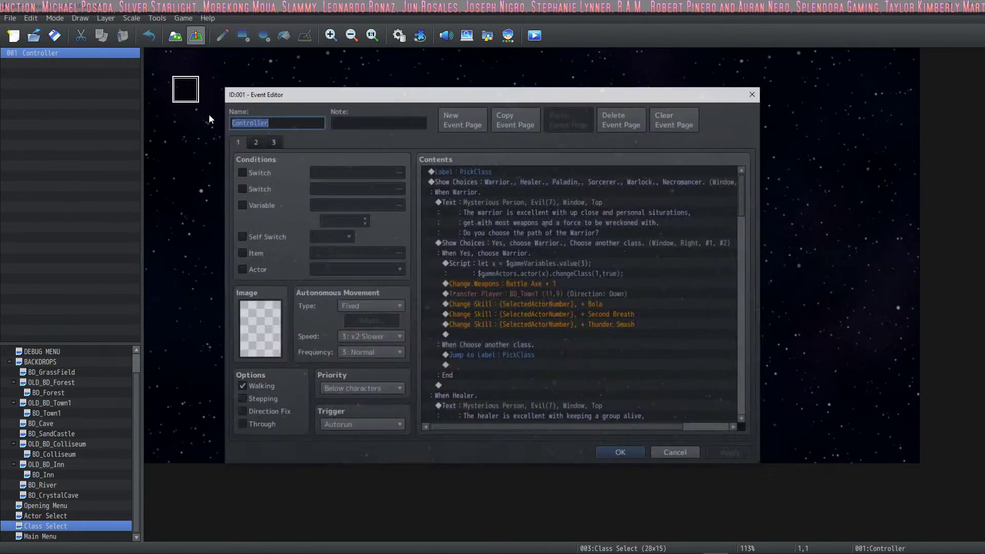
pyautogui.click(577, 307)
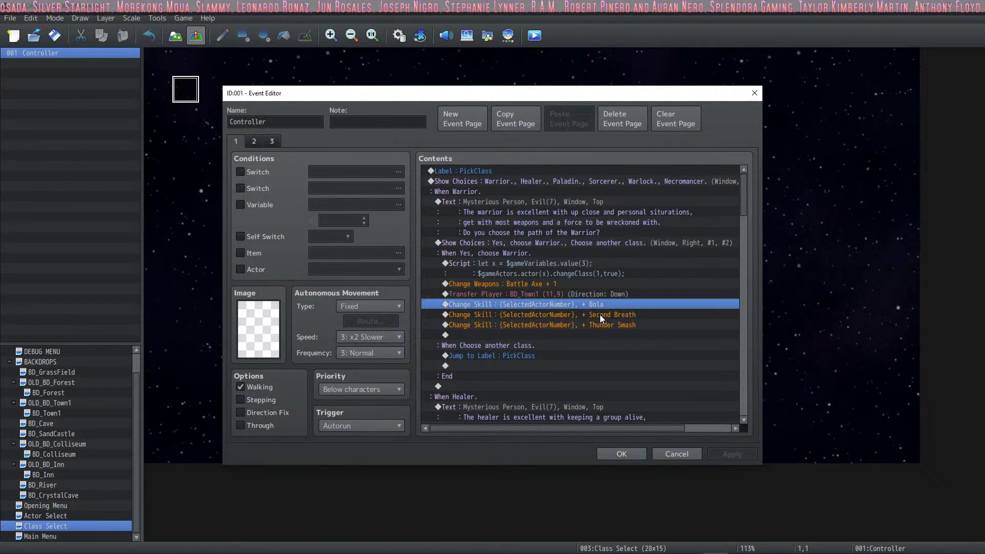
pyautogui.scroll(-13, 649, 295)
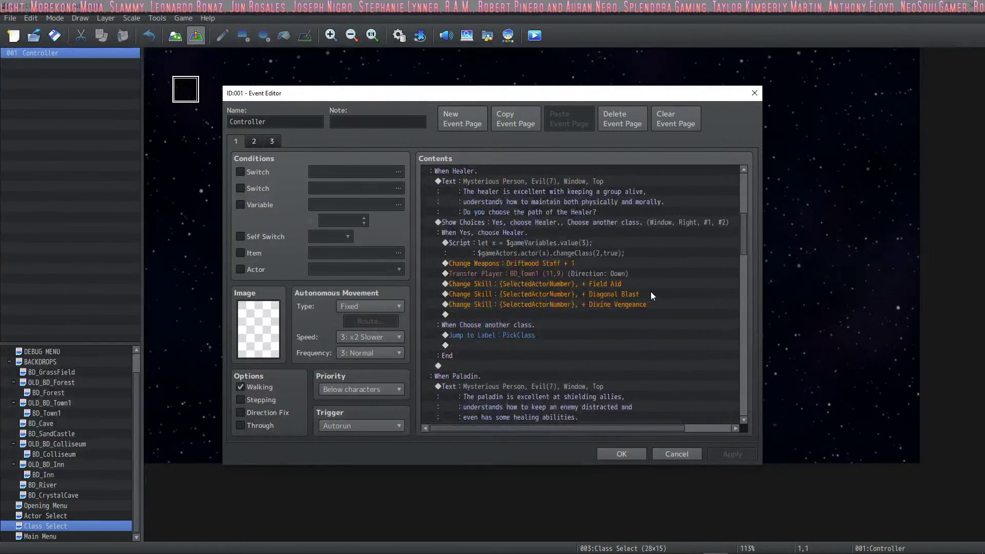
pyautogui.scroll(-8, 631, 288)
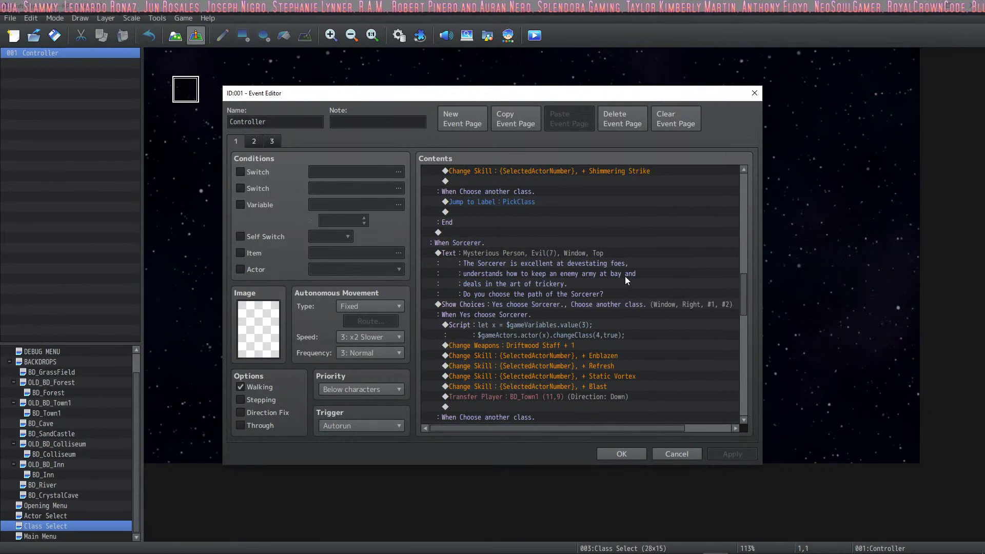
pyautogui.click(605, 307)
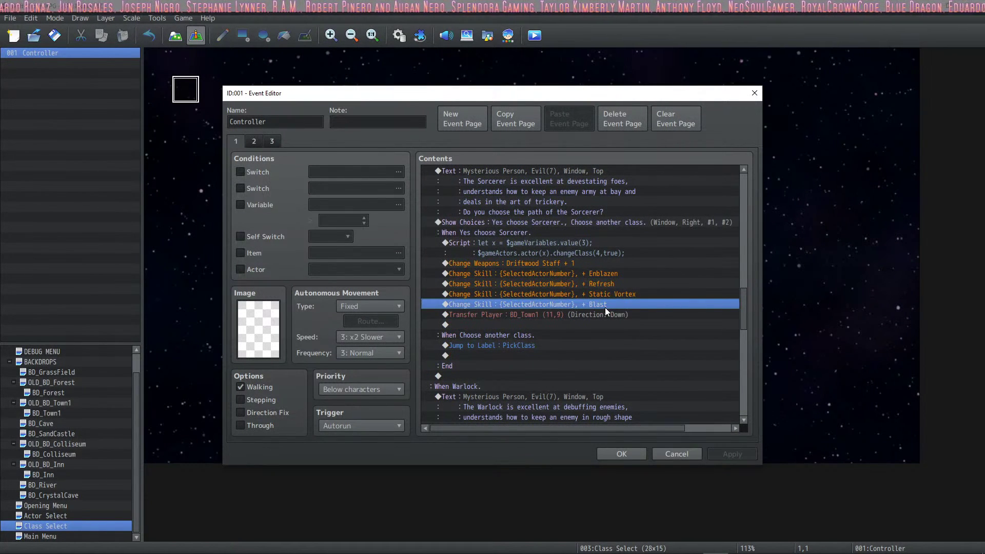
pyautogui.hotkey('ctrl', 'c')
pyautogui.hotkey('ctrl', 'v')
# - Set the duplicated Change Skill command to teach 0166 Starfire Storm, apply the change, and close the event
pyautogui.doubleClick(603, 311)
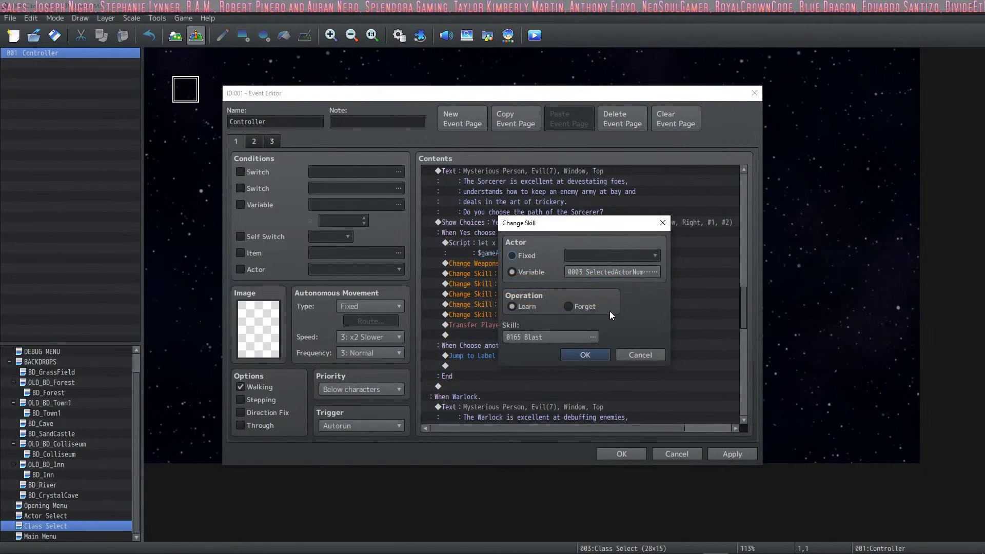
pyautogui.click(548, 337)
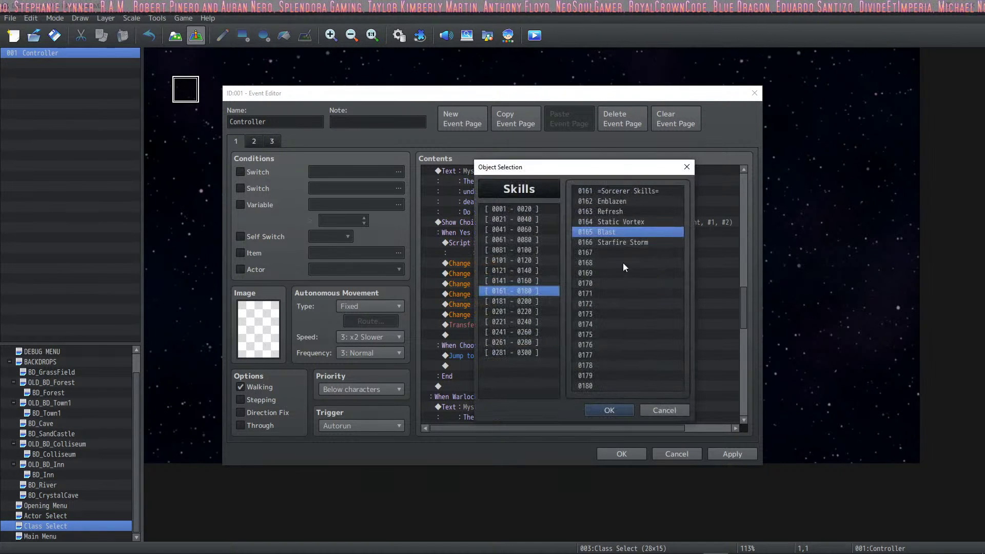
pyautogui.click(623, 242)
pyautogui.click(608, 410)
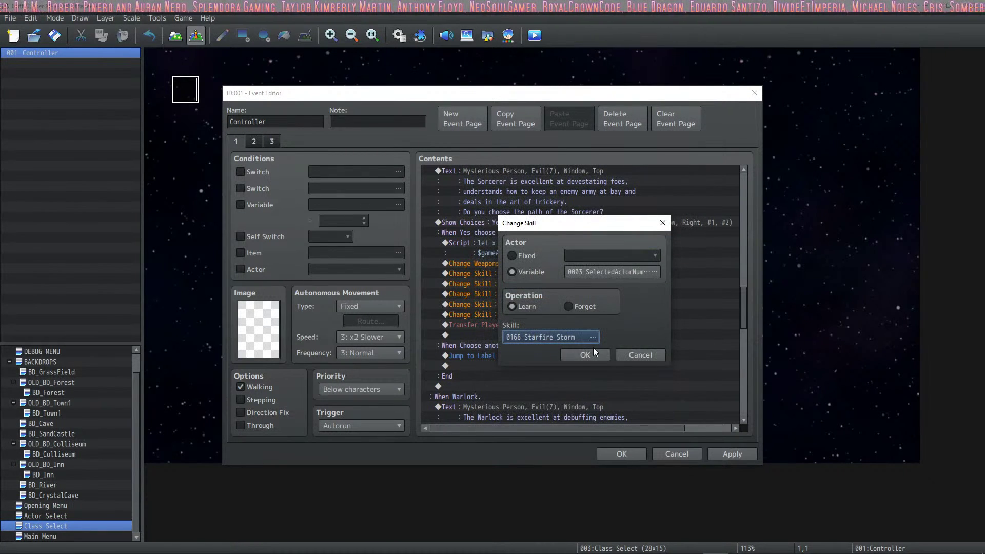
pyautogui.click(587, 355)
pyautogui.click(728, 453)
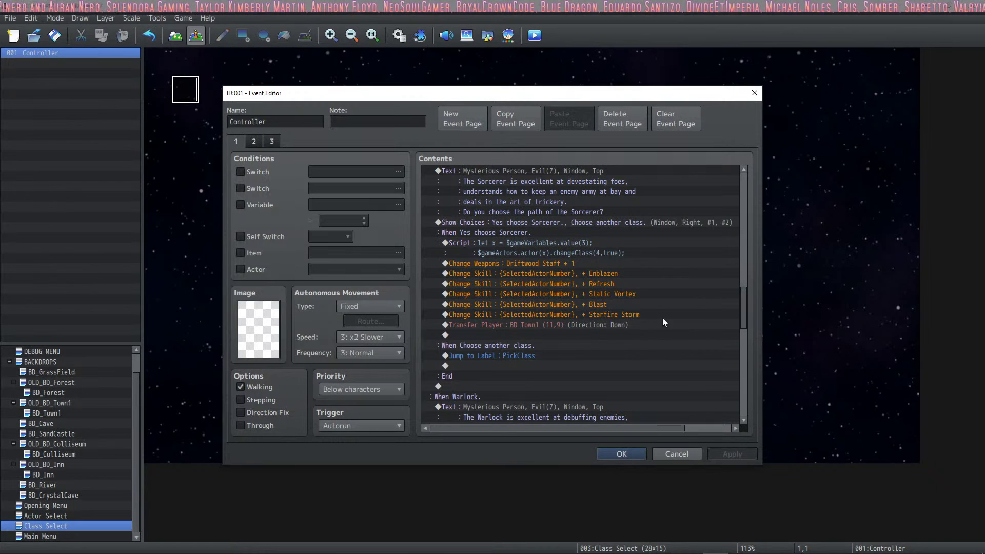
pyautogui.click(634, 316)
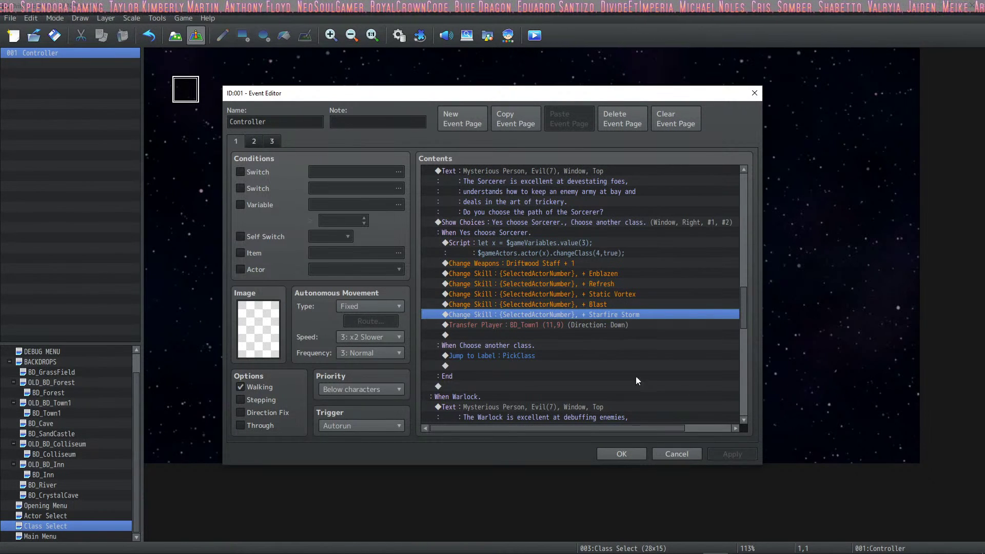
pyautogui.click(617, 454)
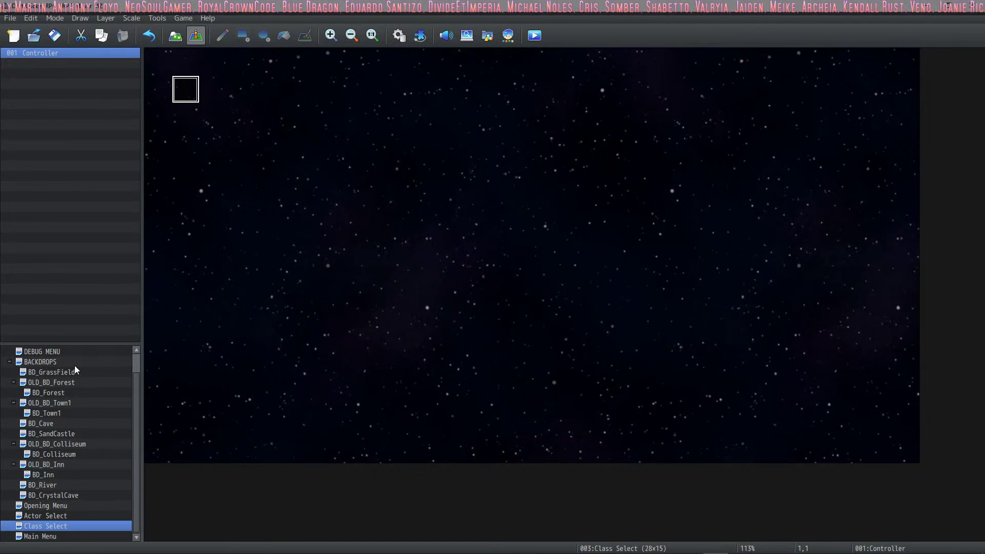
# - Set the player's starting position on the Opening Menu map at tile 3,1
pyautogui.scroll(1, 75, 365)
pyautogui.scroll(-1, 79, 375)
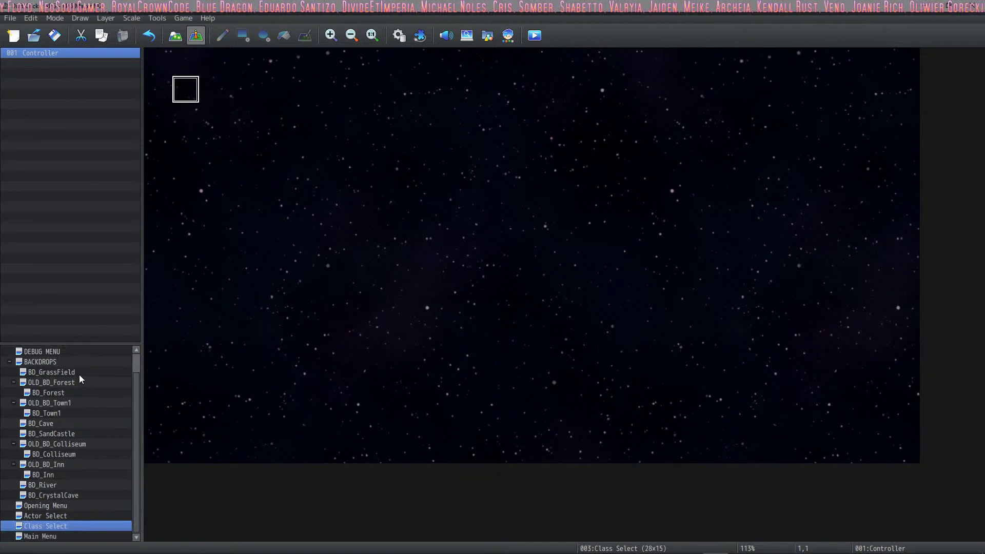
pyautogui.scroll(1, 77, 375)
pyautogui.scroll(-1, 87, 400)
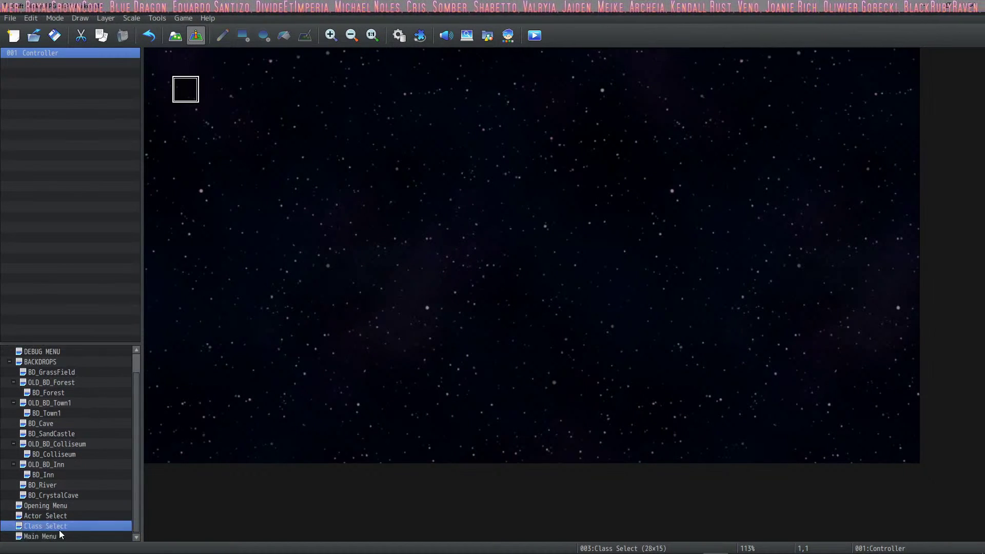
pyautogui.click(57, 506)
pyautogui.click(57, 515)
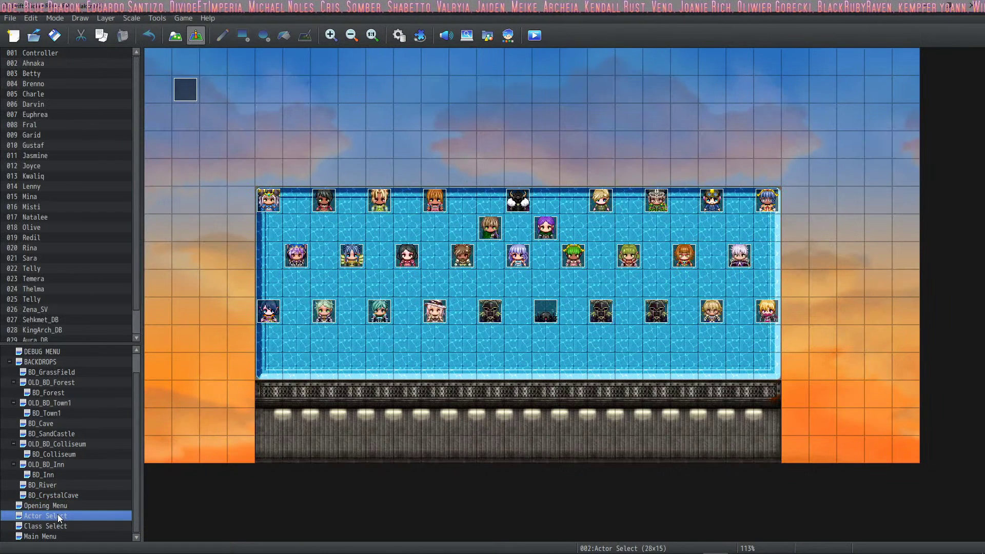
pyautogui.click(56, 506)
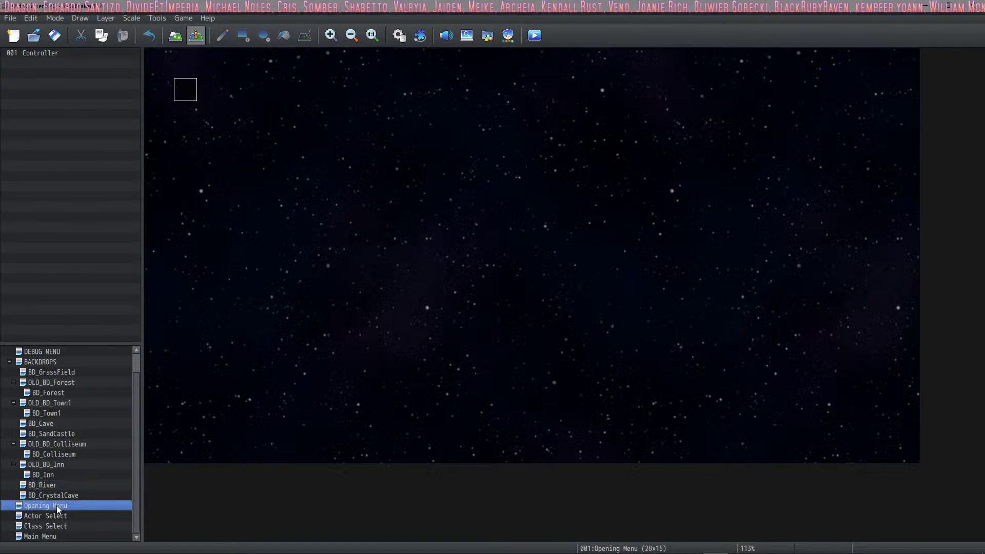
pyautogui.click(248, 98)
pyautogui.rightClick(245, 83)
pyautogui.moveTo(282, 235)
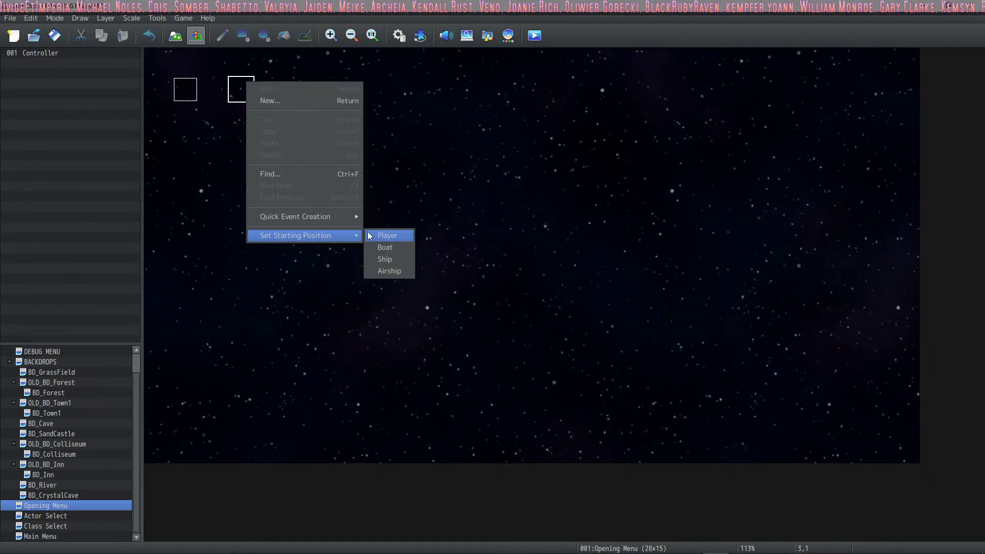
pyautogui.click(383, 235)
# - Rename the BD_River map to INTRO_BD_River in its map properties
pyautogui.click(54, 536)
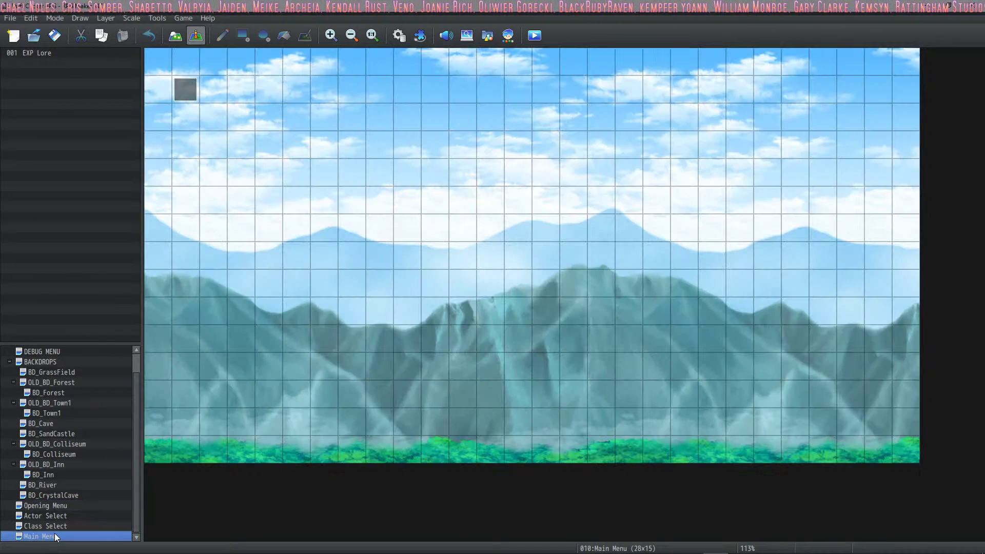
pyautogui.click(43, 487)
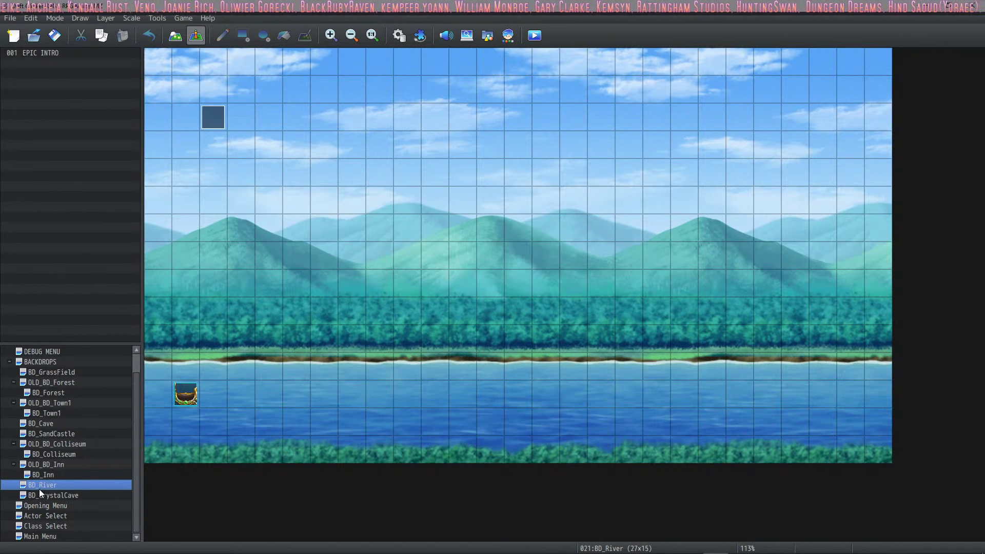
pyautogui.rightClick(42, 487)
pyautogui.click(74, 394)
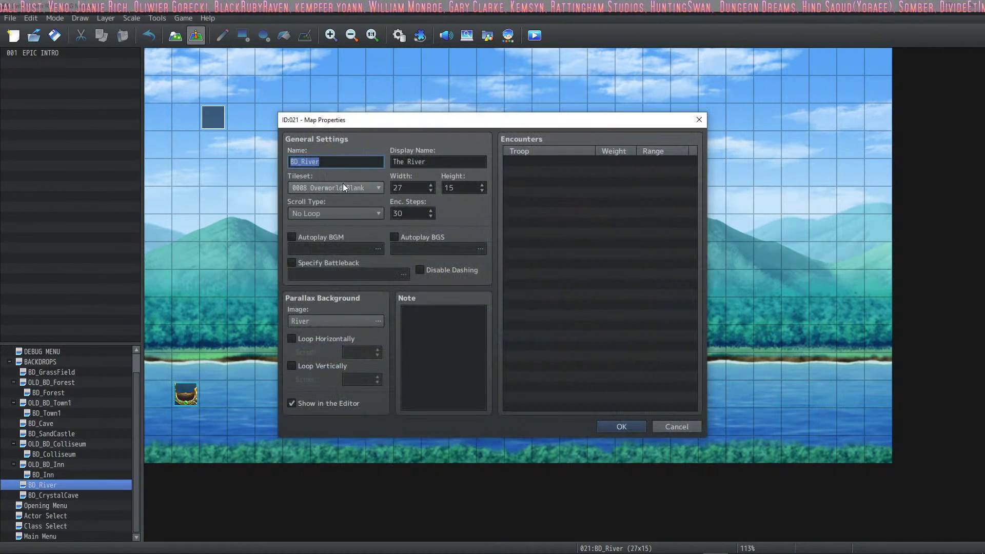
pyautogui.click(349, 162)
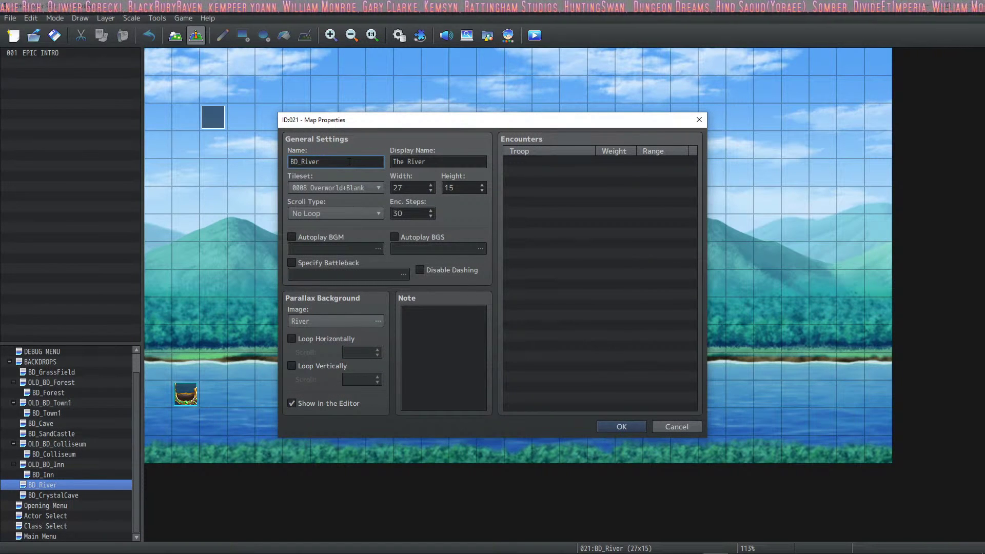
pyautogui.press('Home')
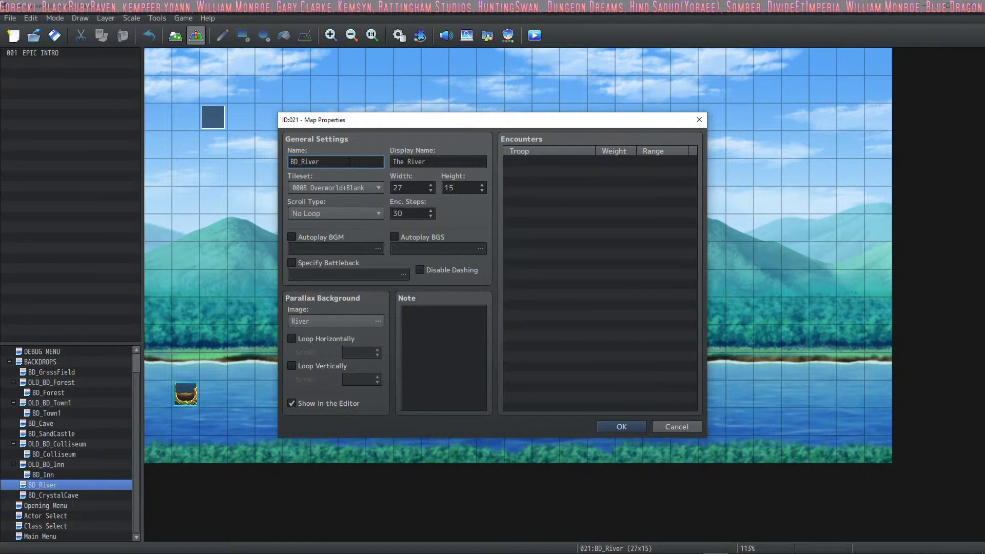
pyautogui.write('INTRO_')
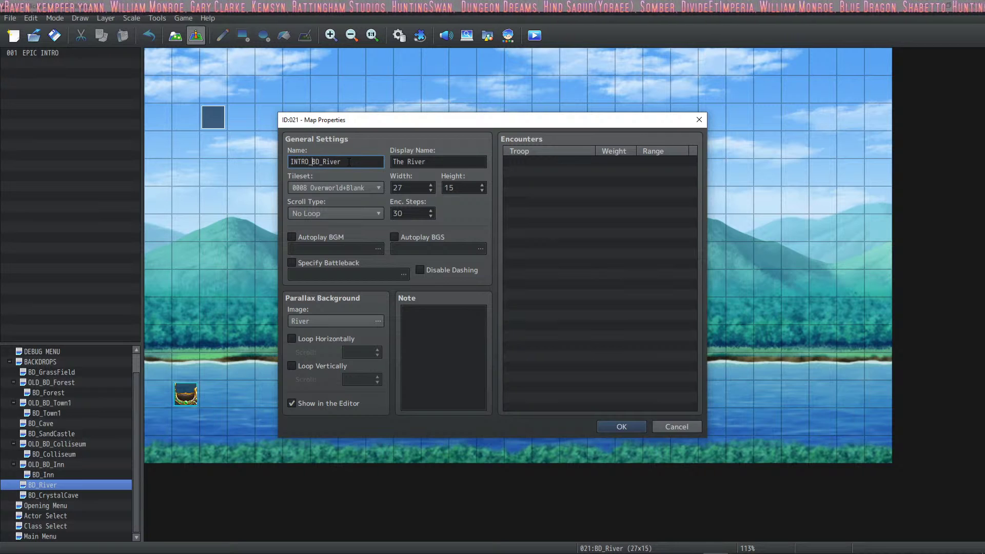
pyautogui.click(612, 426)
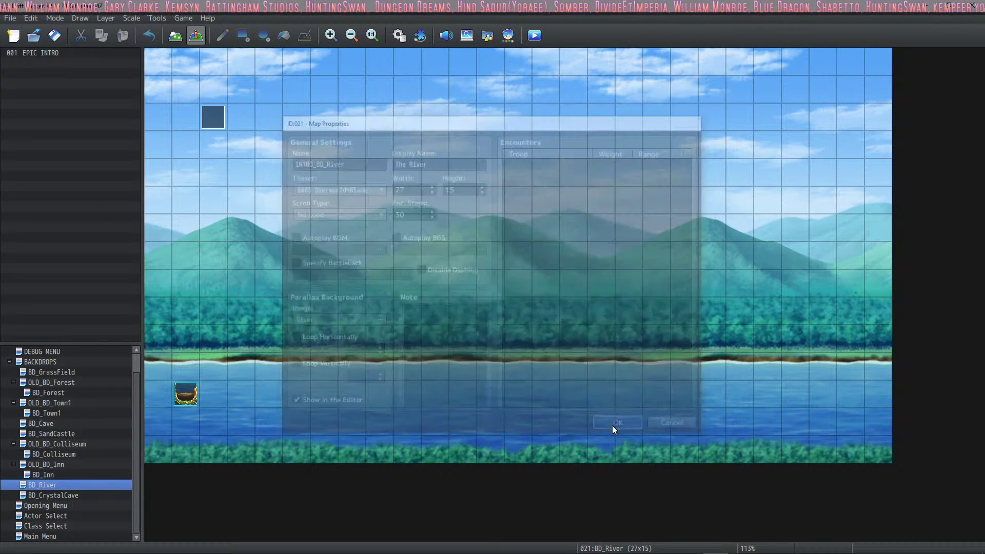
# - Open the BD_CrystalCave map and launch a playtest of the game
pyautogui.click(60, 496)
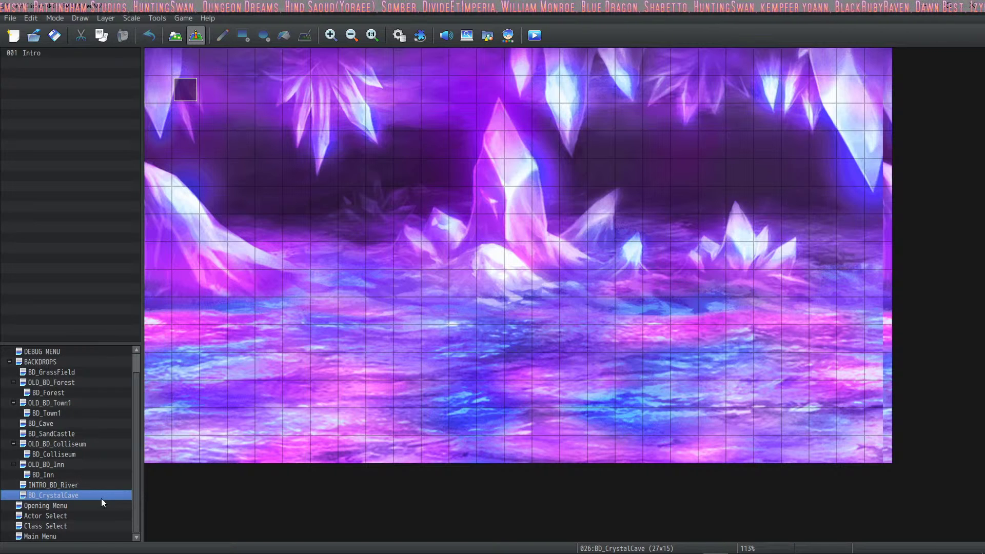
pyautogui.click(537, 36)
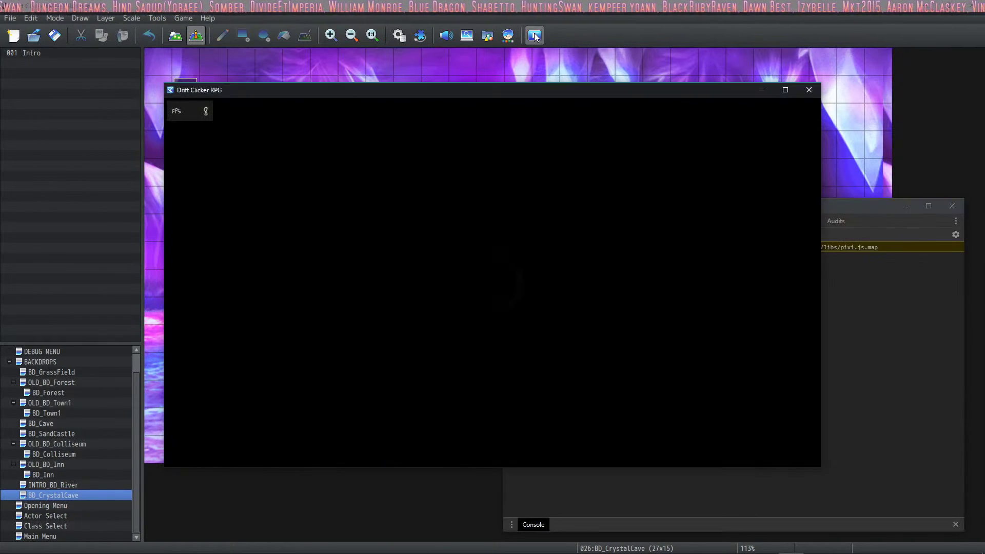
# - Maximize the playtest window, advance through the opening dialogue, and choose Sorcerer as the character's class
pyautogui.click(786, 90)
pyautogui.click(491, 239)
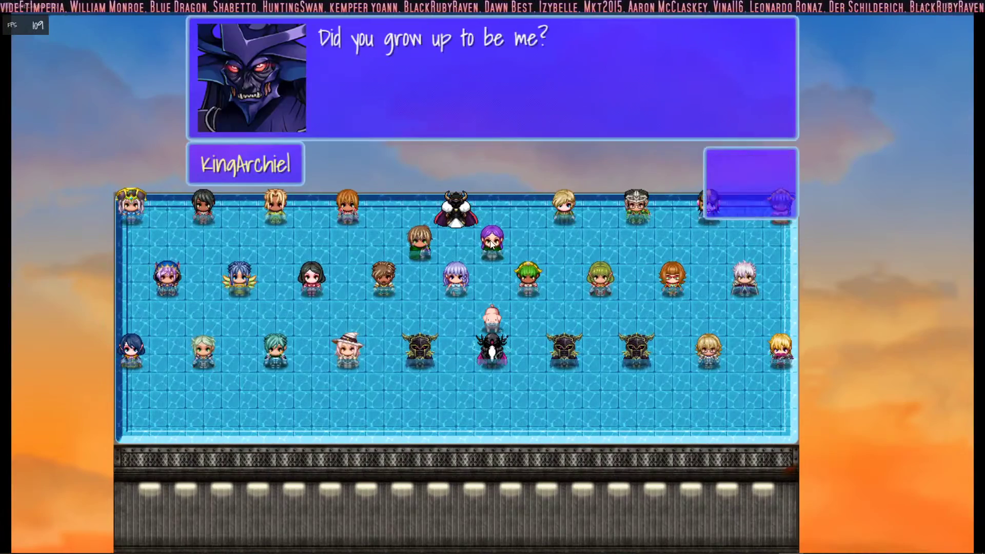
pyautogui.click(491, 241)
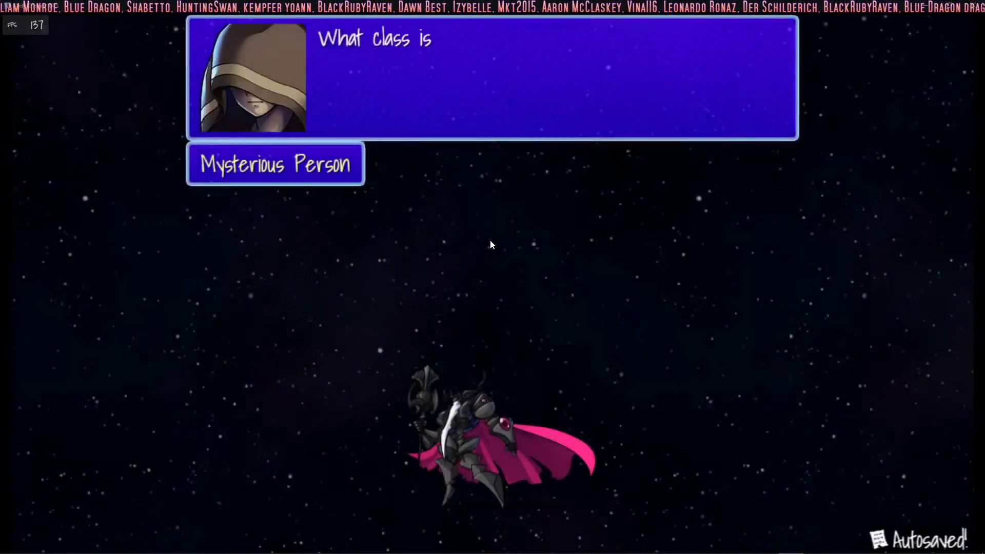
pyautogui.click(491, 244)
pyautogui.press('Down')
pyautogui.press('Down')
pyautogui.press('Down')
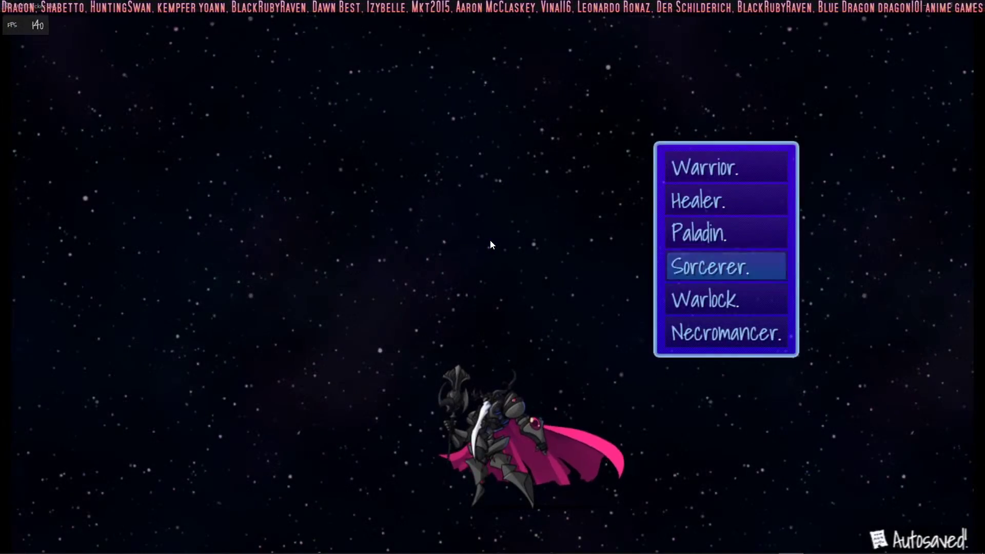
pyautogui.press('Return')
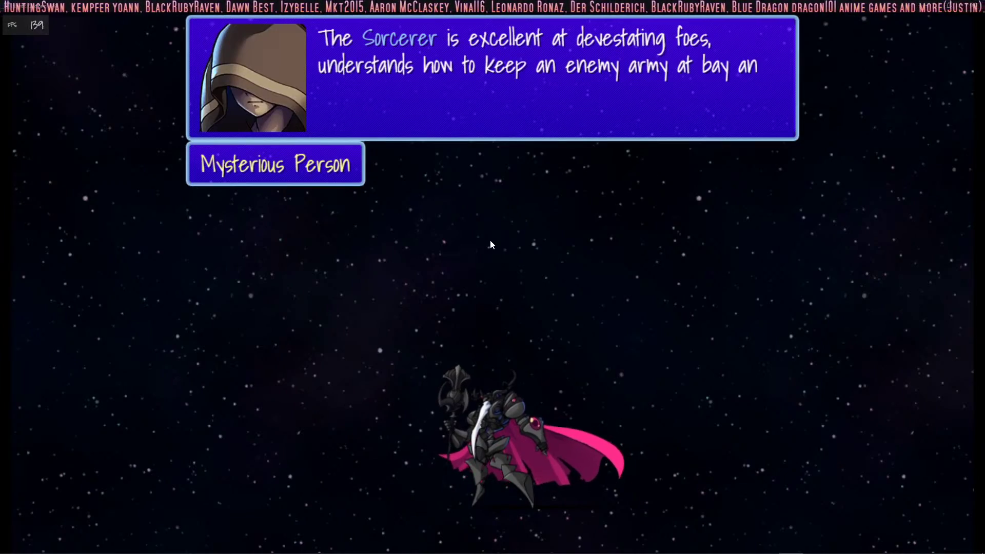
pyautogui.press('Return')
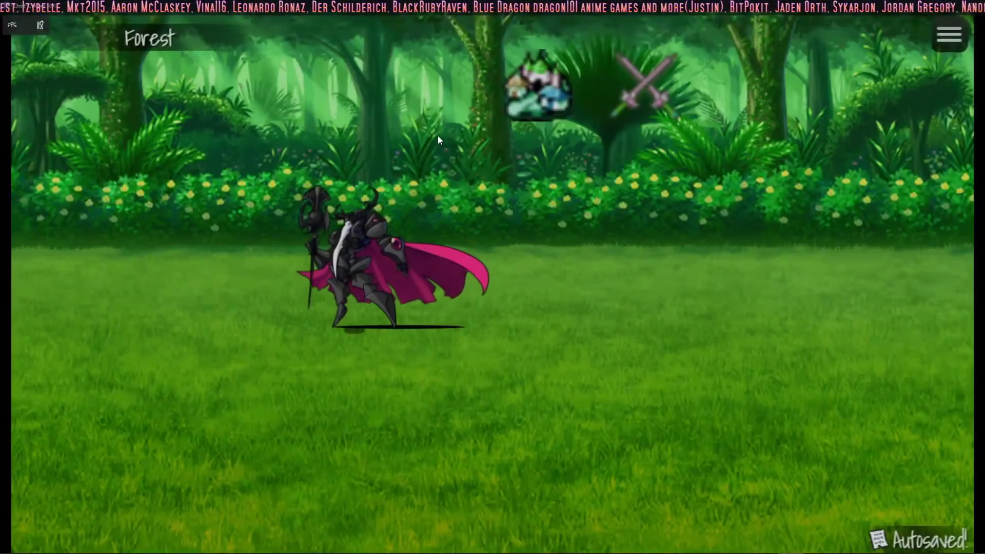
# - Start a battle in the Forest and cast Starfire Storm from the Sorcery skills on the enemy
pyautogui.click(642, 91)
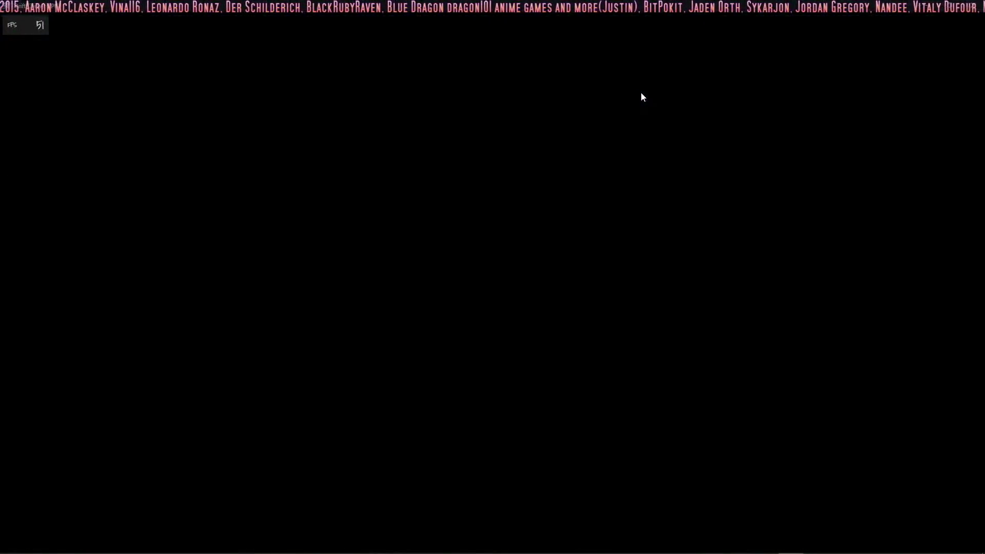
pyautogui.press('Down')
pyautogui.press('Return')
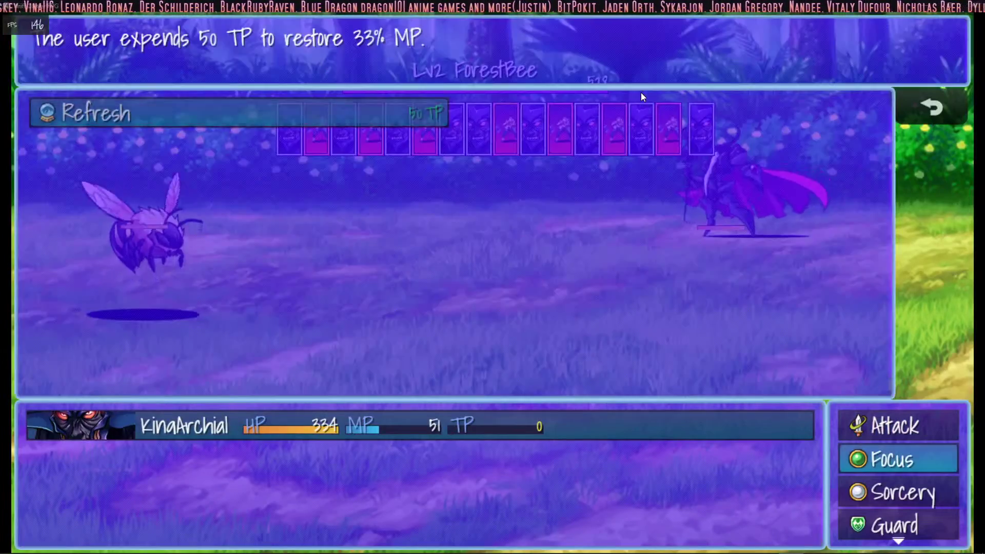
pyautogui.press('Escape')
pyautogui.press('Down')
pyautogui.press('Return')
pyautogui.press('Down')
pyautogui.press('Right')
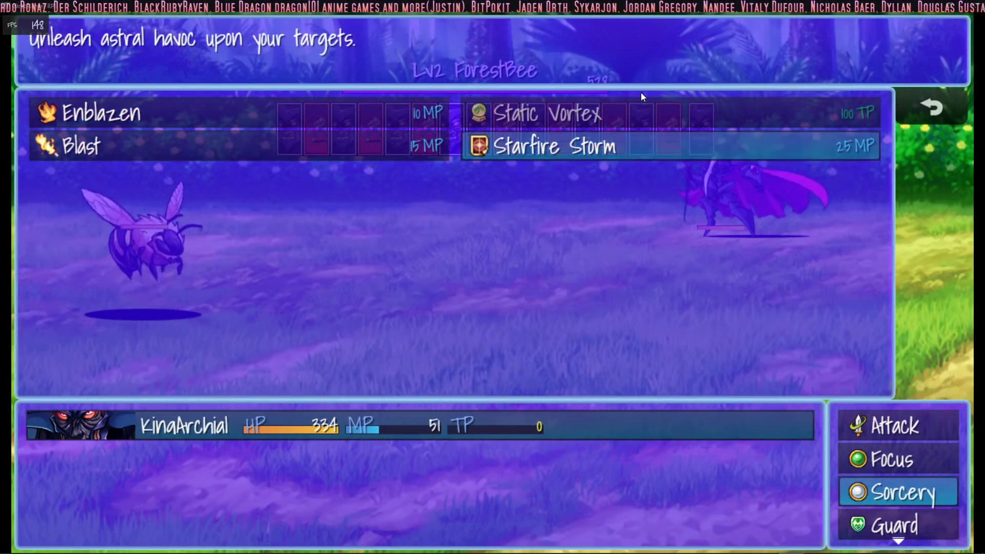
pyautogui.press('Return')
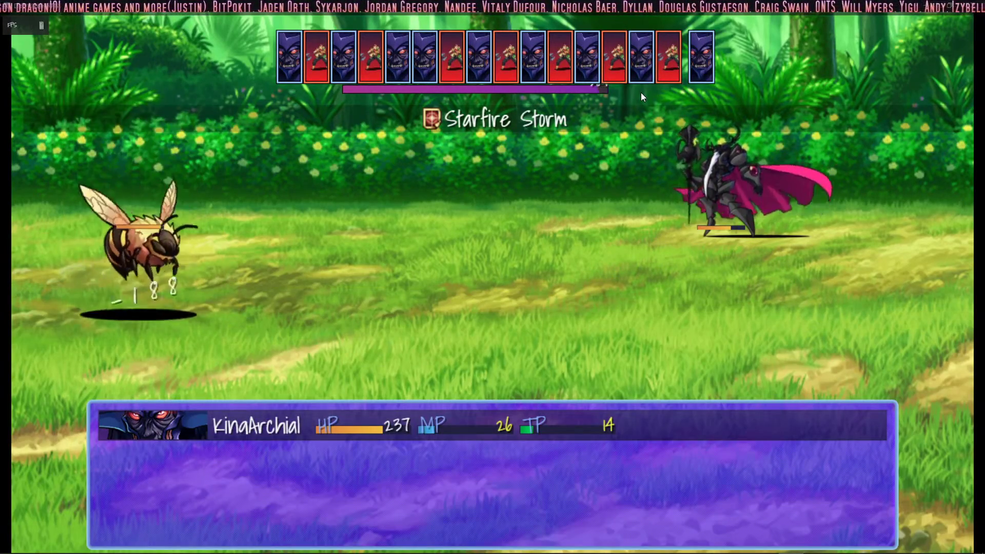
# - Cast Starfire Storm a second time in the Forest battle, and close the playtest
pyautogui.press('Return')
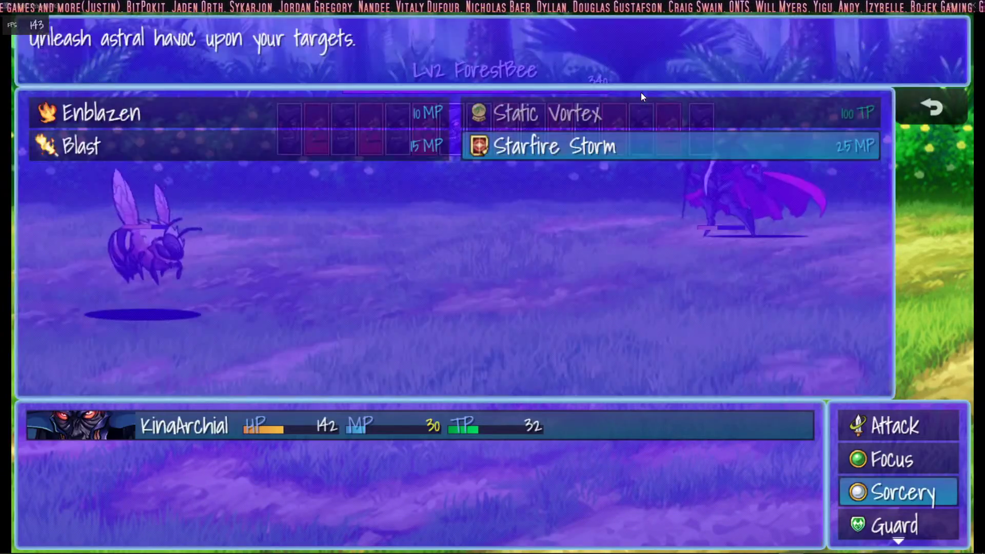
pyautogui.press('Return')
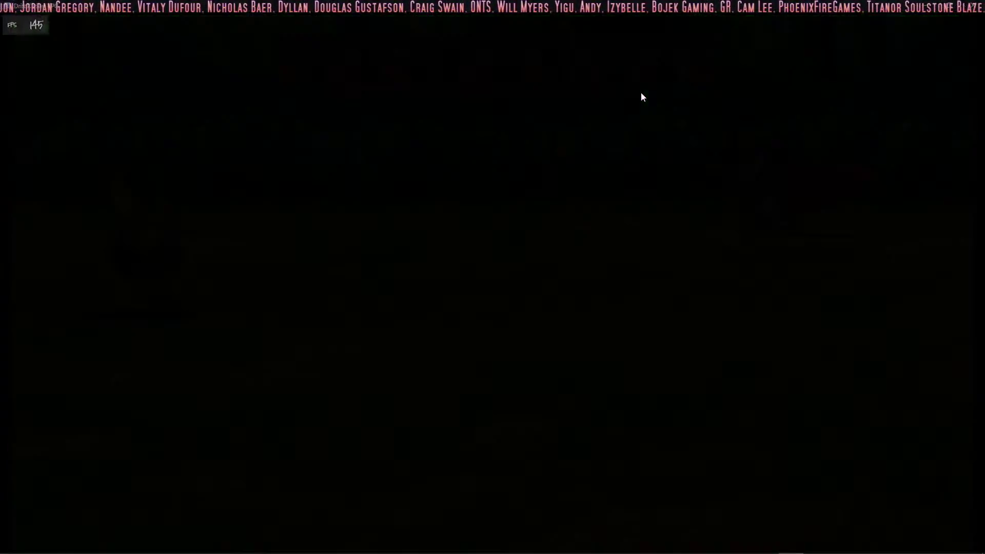
pyautogui.hotkey('alt', 'F4')
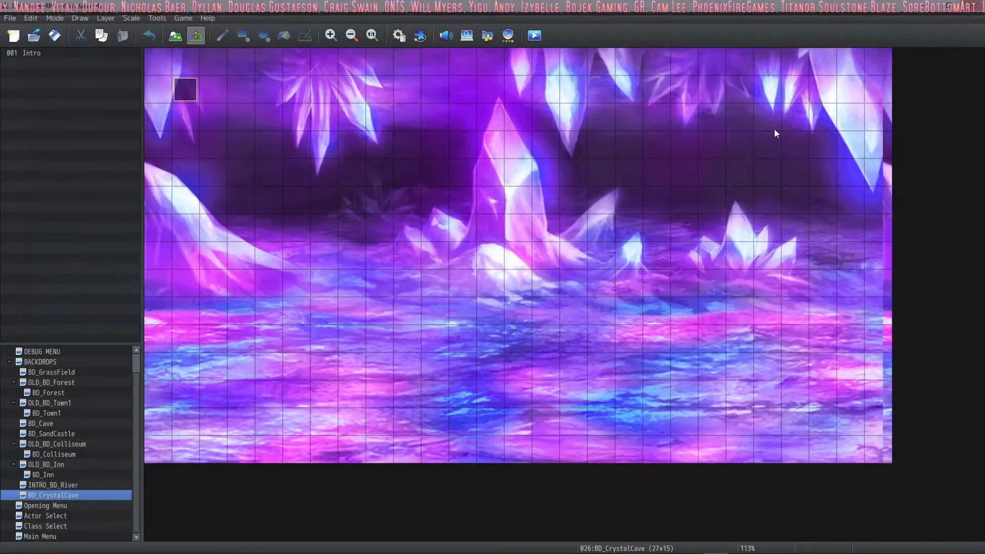
# - Set the invocation speed of skill 0166 Starfire Storm to -20 in the database, apply the change, and close the database
pyautogui.click(404, 33)
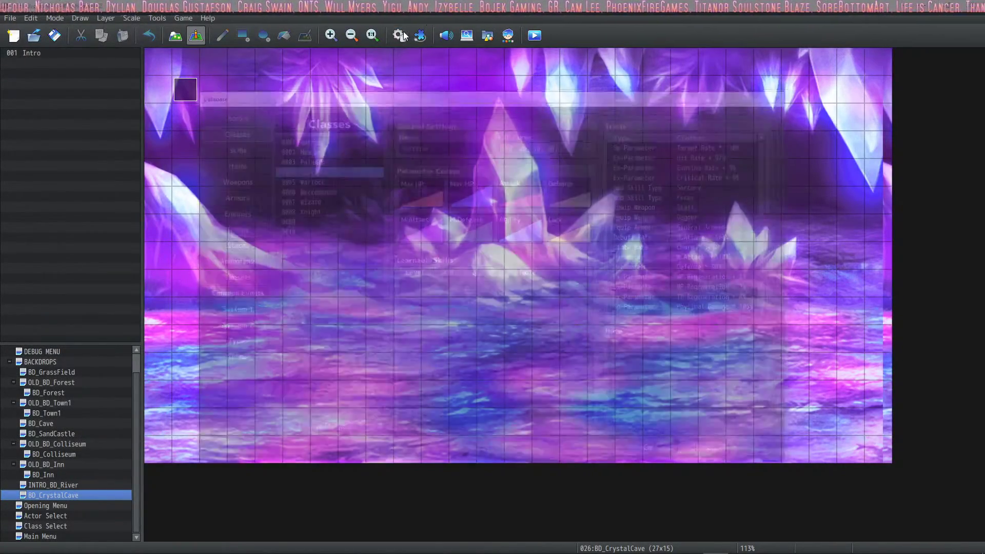
pyautogui.click(227, 145)
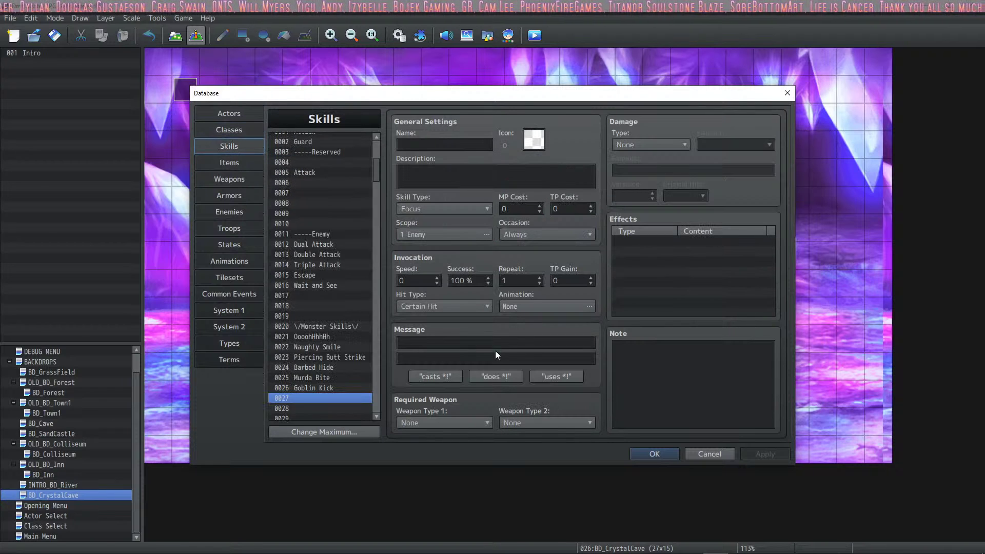
pyautogui.scroll(-17, 338, 264)
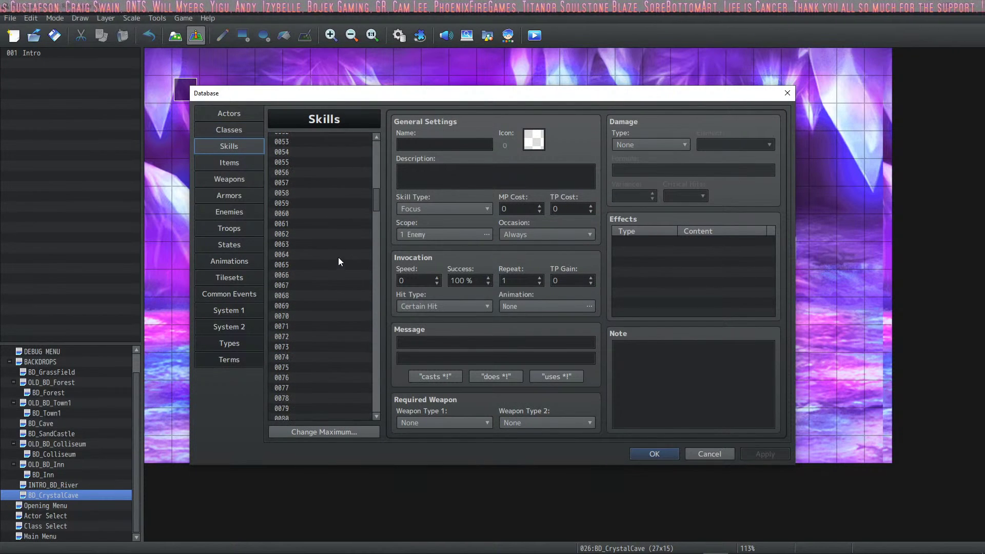
pyautogui.scroll(-10, 338, 243)
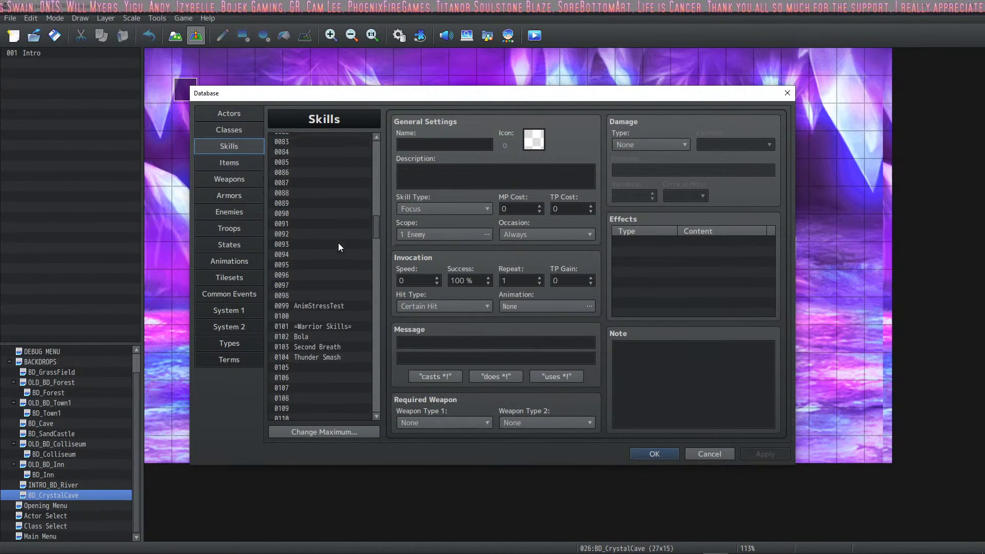
pyautogui.scroll(-11, 339, 243)
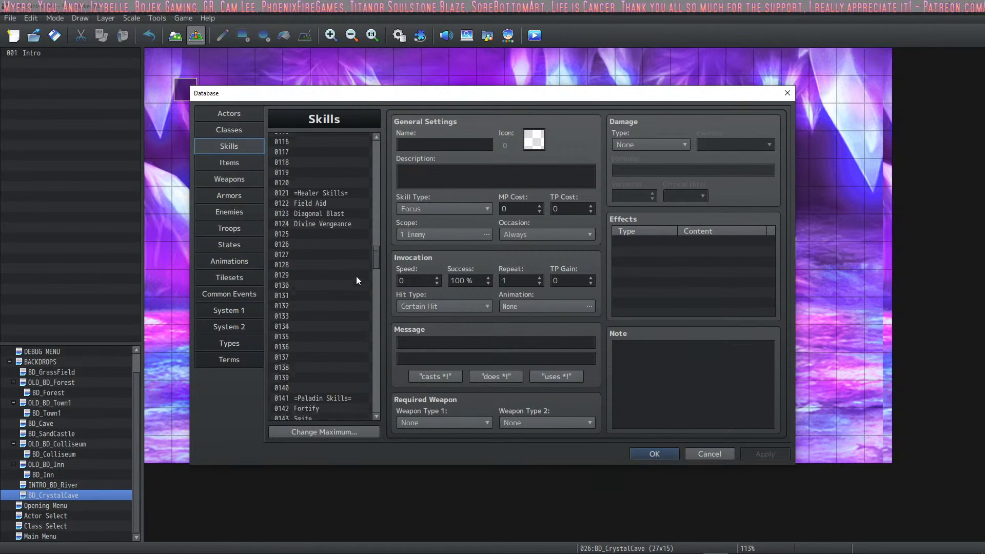
pyautogui.scroll(-4, 325, 329)
pyautogui.click(327, 315)
pyautogui.scroll(-5, 333, 305)
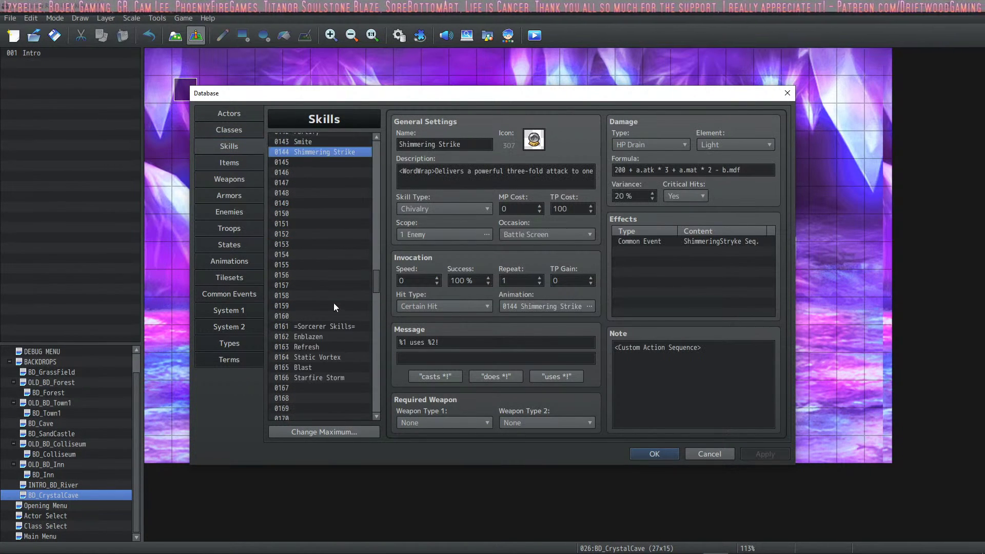
pyautogui.scroll(-5, 332, 313)
pyautogui.click(331, 326)
pyautogui.doubleClick(417, 280)
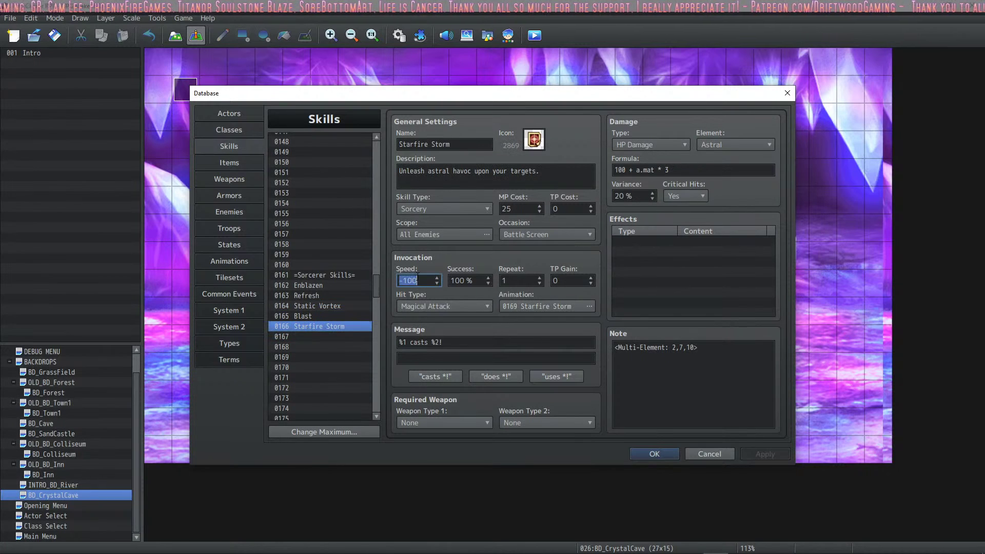
pyautogui.write('-20')
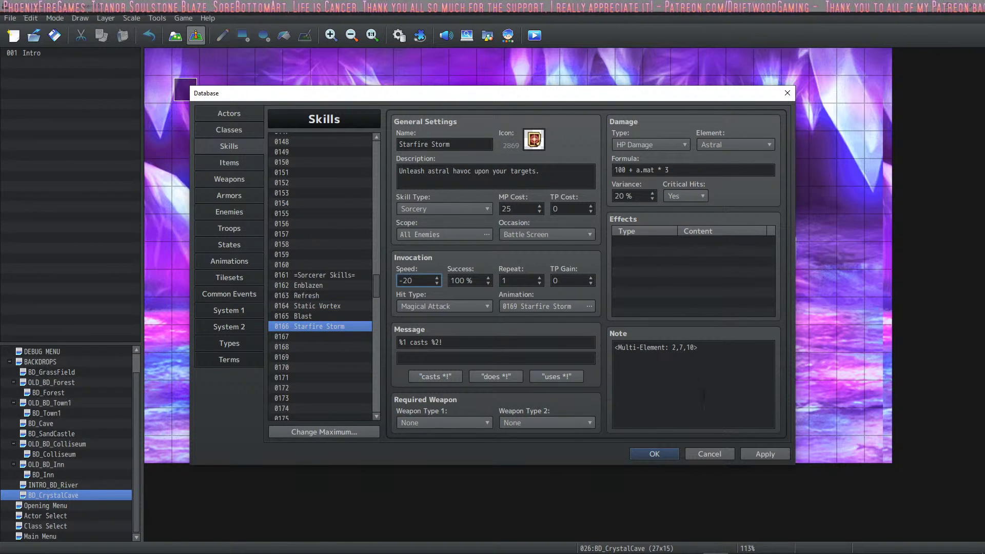
pyautogui.click(764, 453)
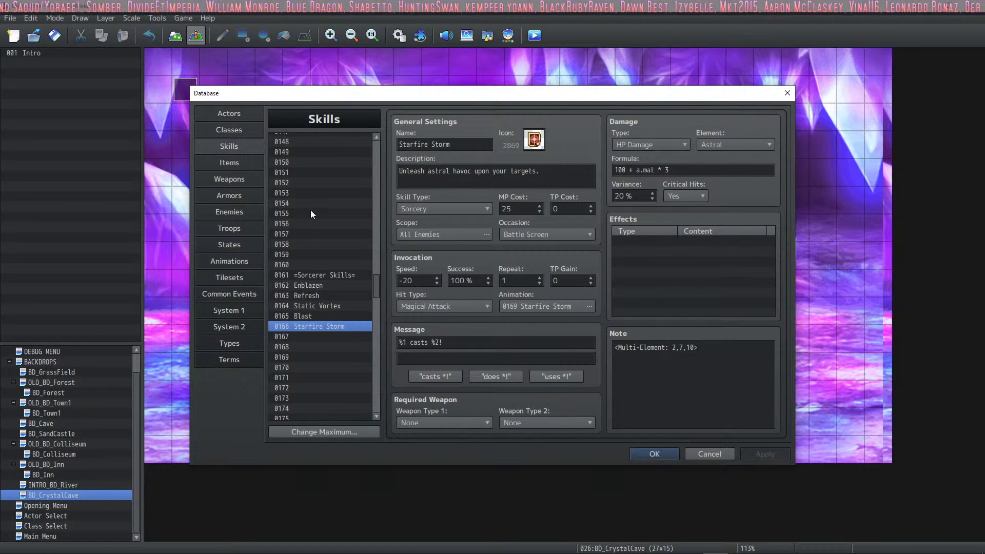
pyautogui.click(658, 458)
# - Open the VisuMZ_3_EnemyLevels plugin settings and read the help on skill level requirements and enemy level change notetags
pyautogui.click(400, 35)
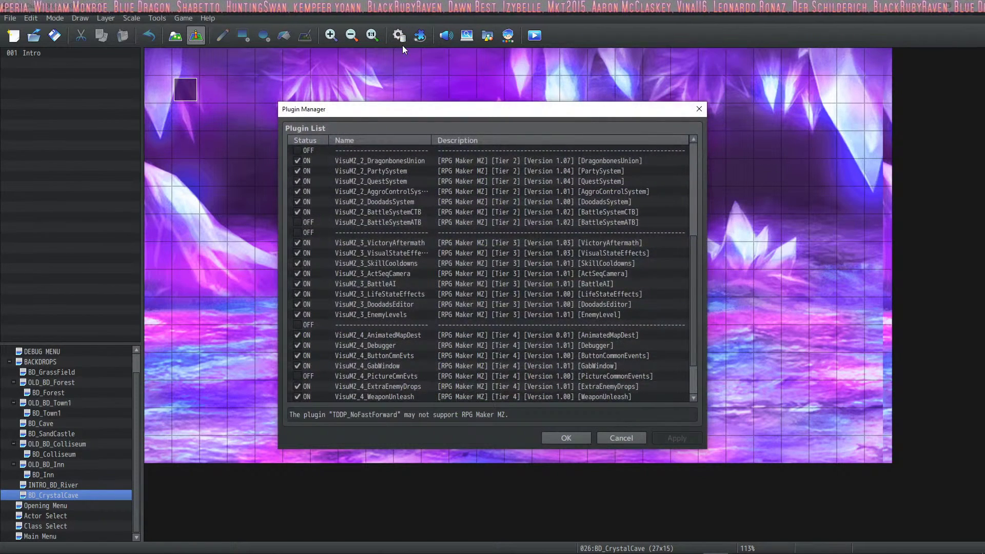
pyautogui.doubleClick(387, 315)
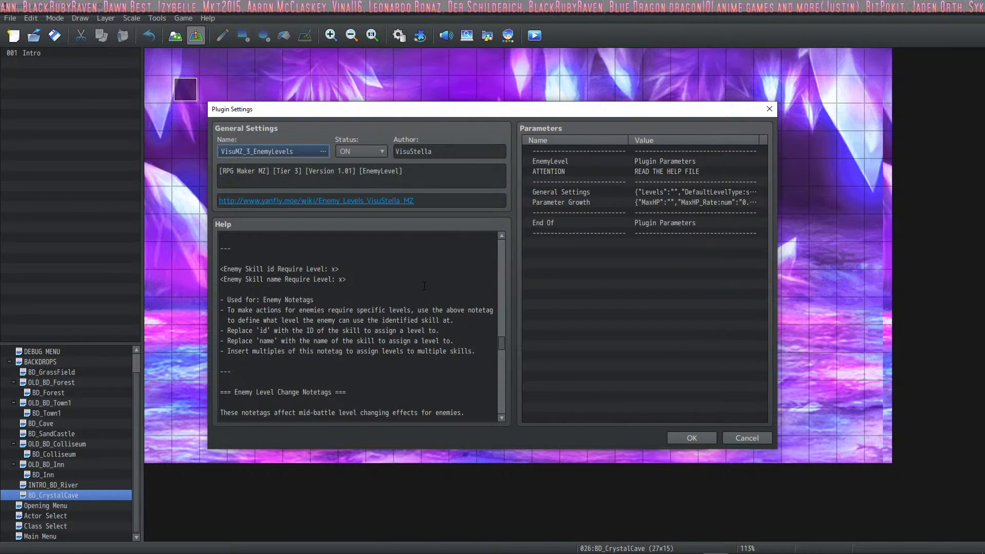
pyautogui.scroll(-1, 498, 331)
pyautogui.click(669, 255)
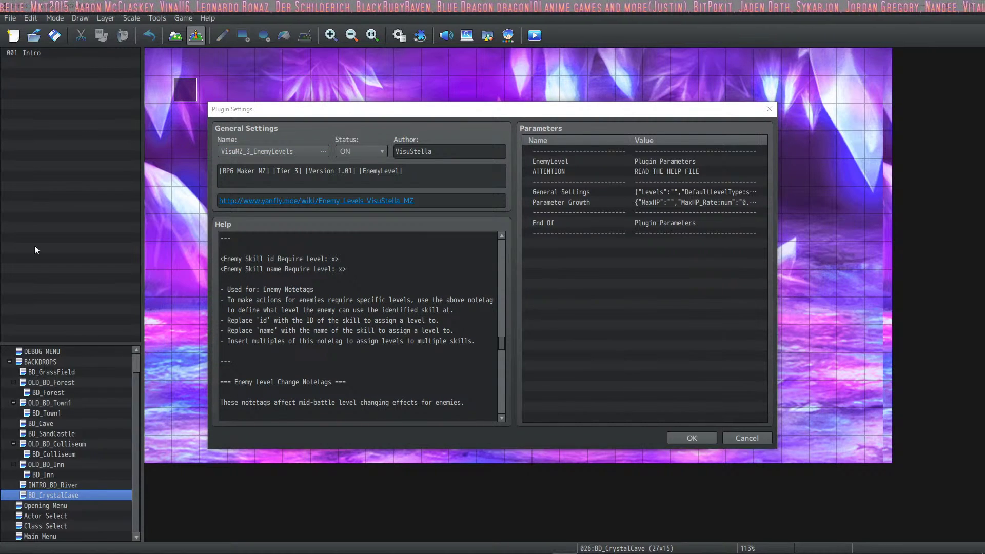
pyautogui.click(412, 296)
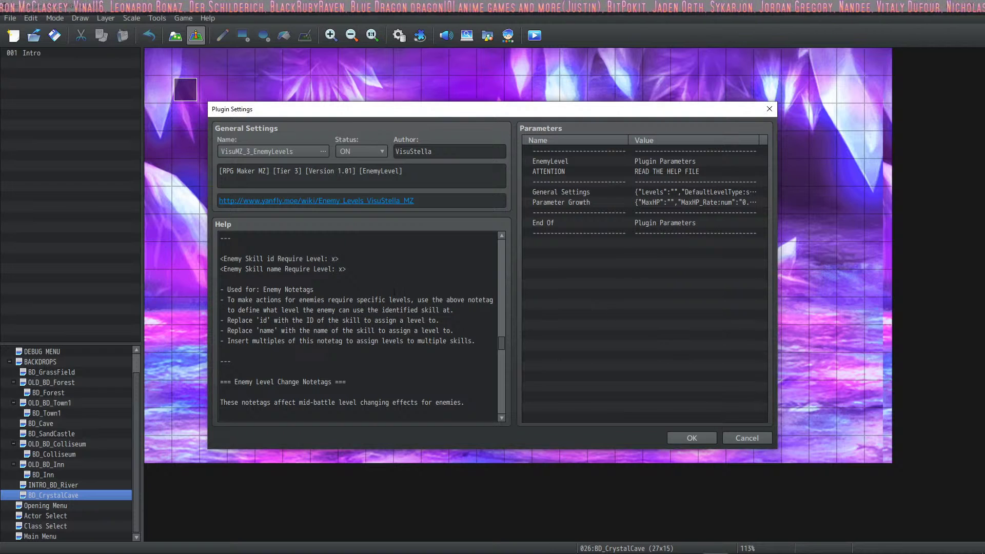
pyautogui.scroll(-6, 412, 296)
pyautogui.scroll(-1, 412, 296)
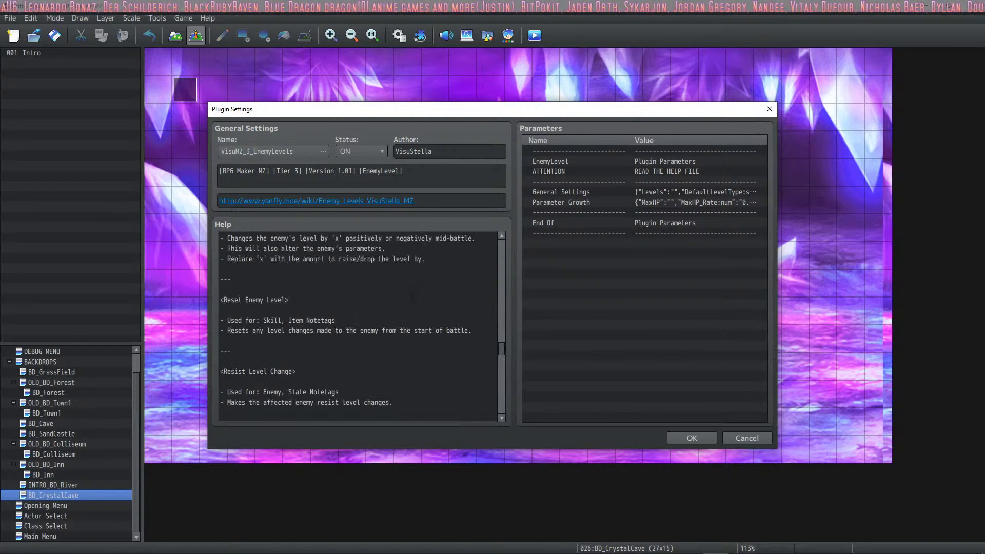
pyautogui.scroll(4, 412, 296)
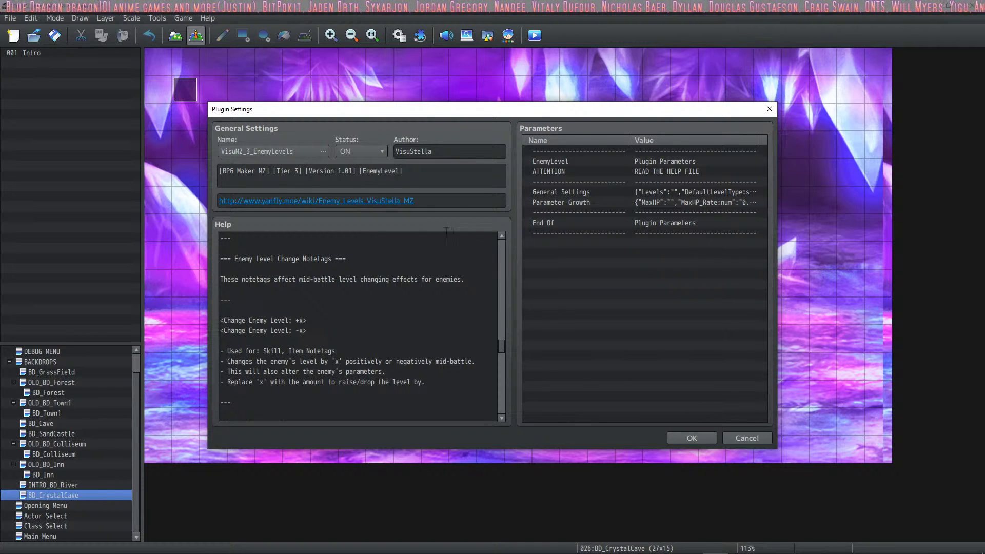
# - Open the enemy level plugin's General Settings and bring up the available Level Type options
pyautogui.doubleClick(596, 191)
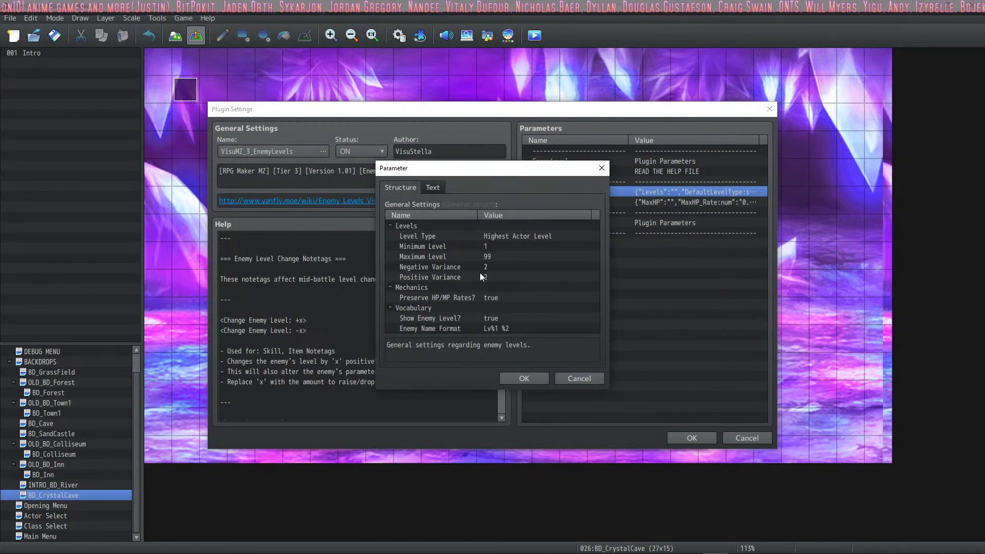
pyautogui.click(502, 237)
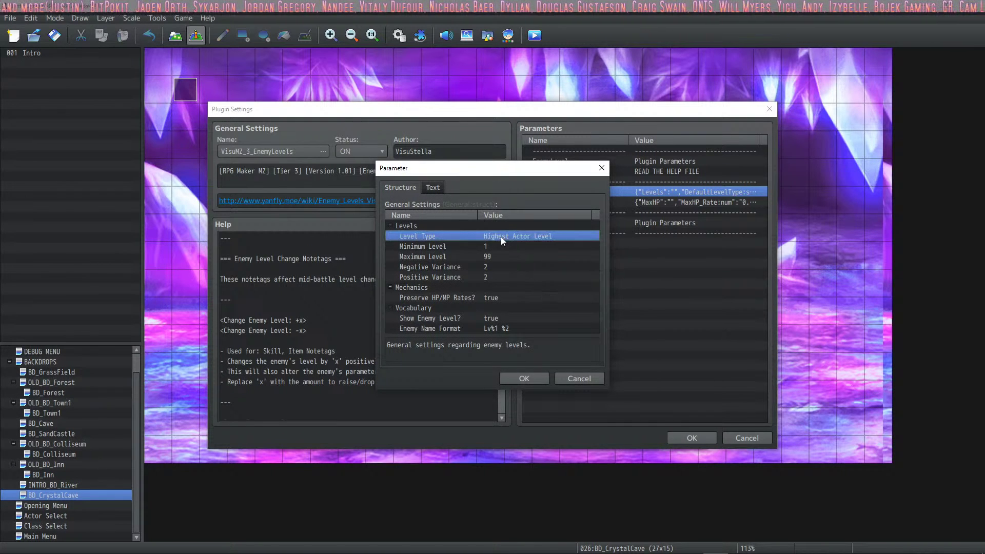
pyautogui.doubleClick(501, 236)
pyautogui.click(593, 271)
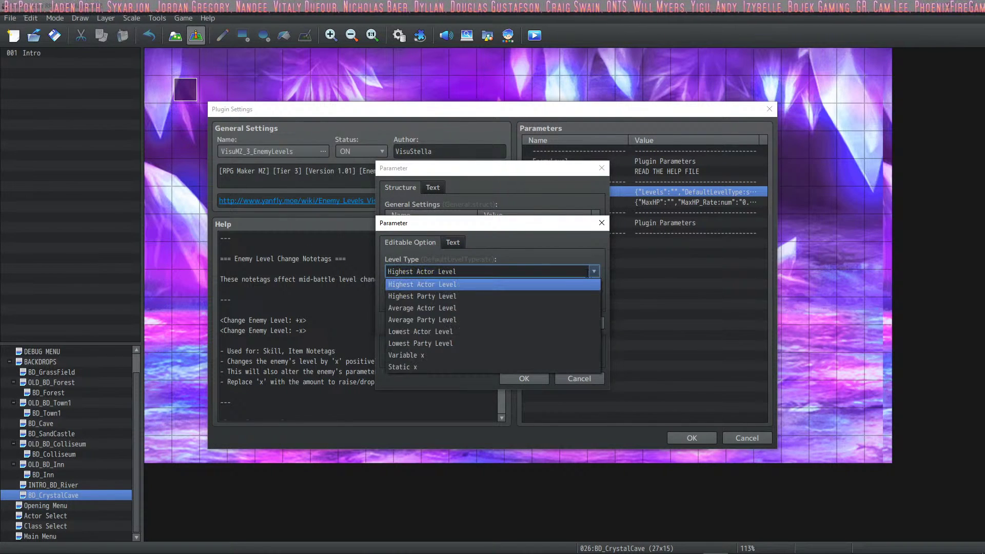
# - Set the default enemy level type to Average Actor Level and the maximum level to 20
pyautogui.click(464, 308)
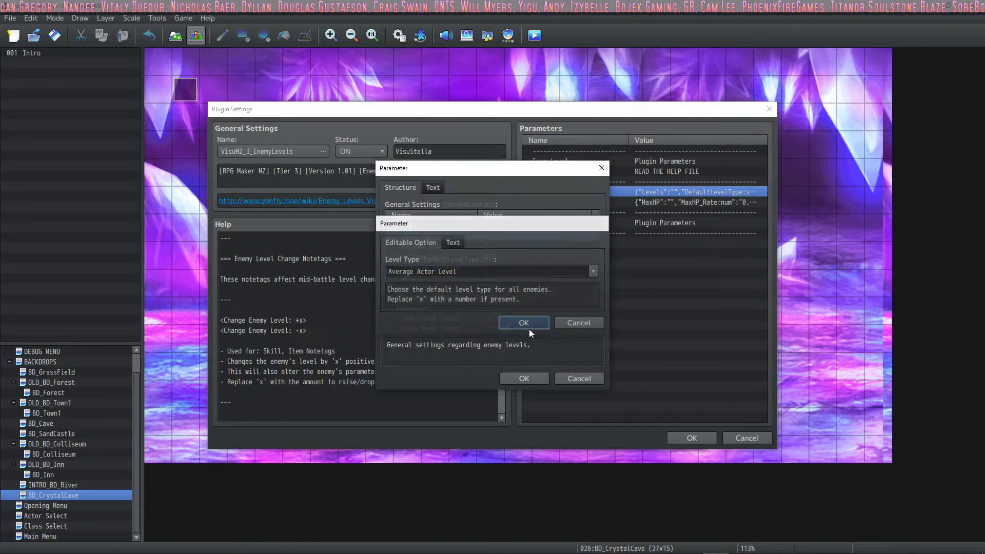
pyautogui.click(529, 328)
pyautogui.click(485, 249)
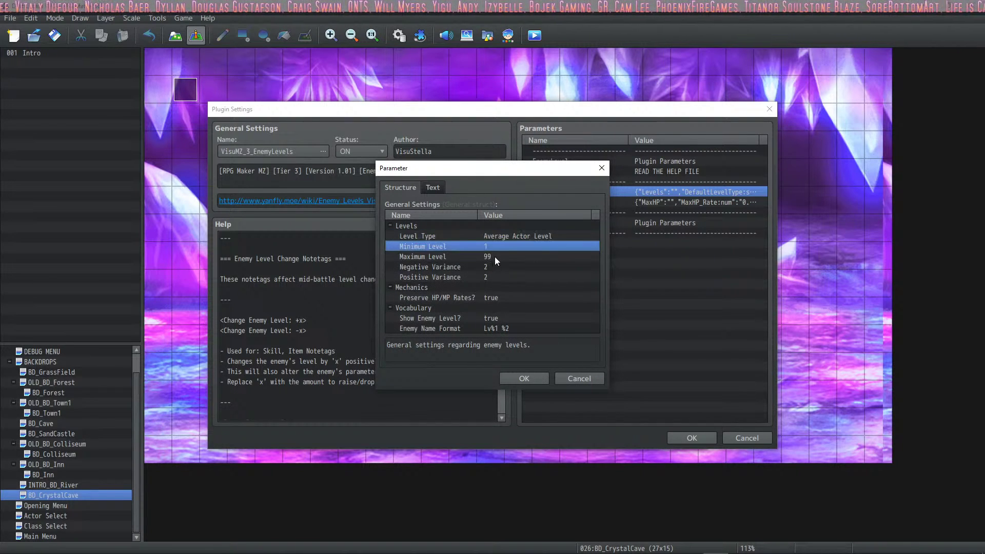
pyautogui.doubleClick(494, 257)
pyautogui.write('20')
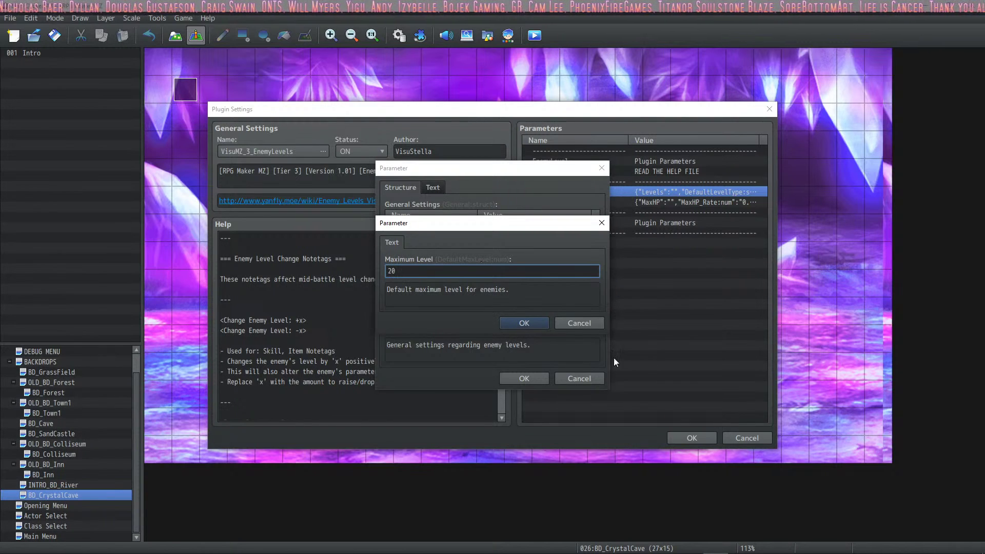
pyautogui.click(539, 325)
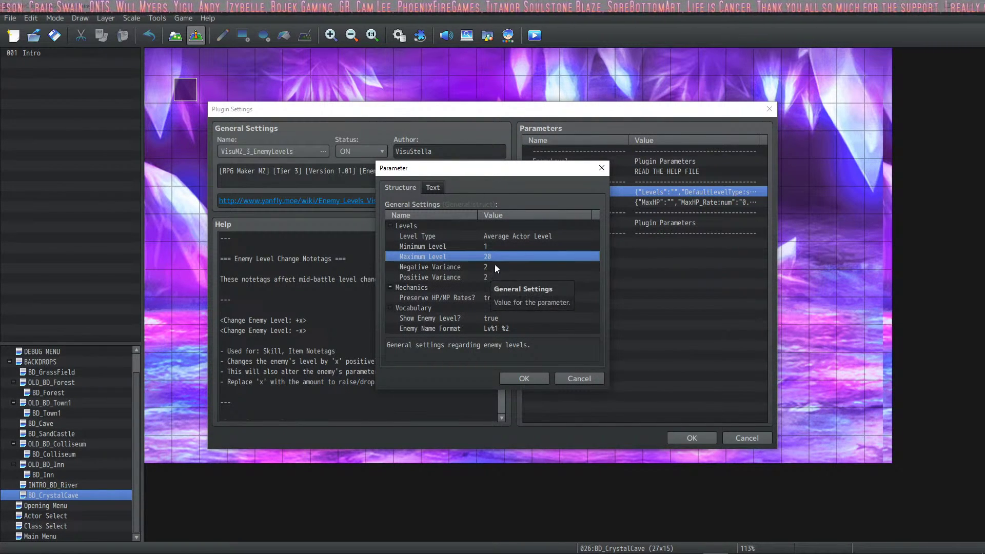
# - Set both the negative and positive level variance for enemies to 0
pyautogui.doubleClick(476, 268)
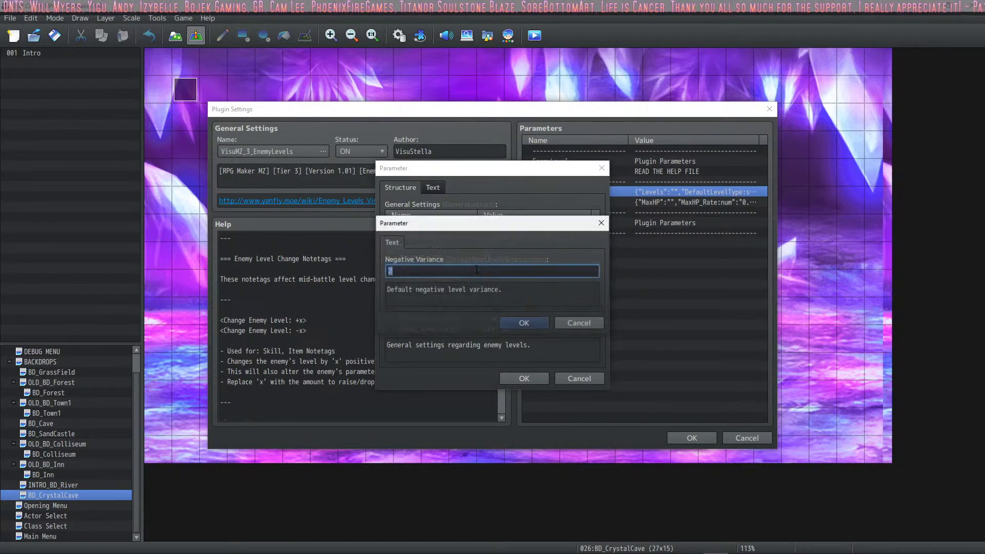
pyautogui.write('0')
pyautogui.click(524, 323)
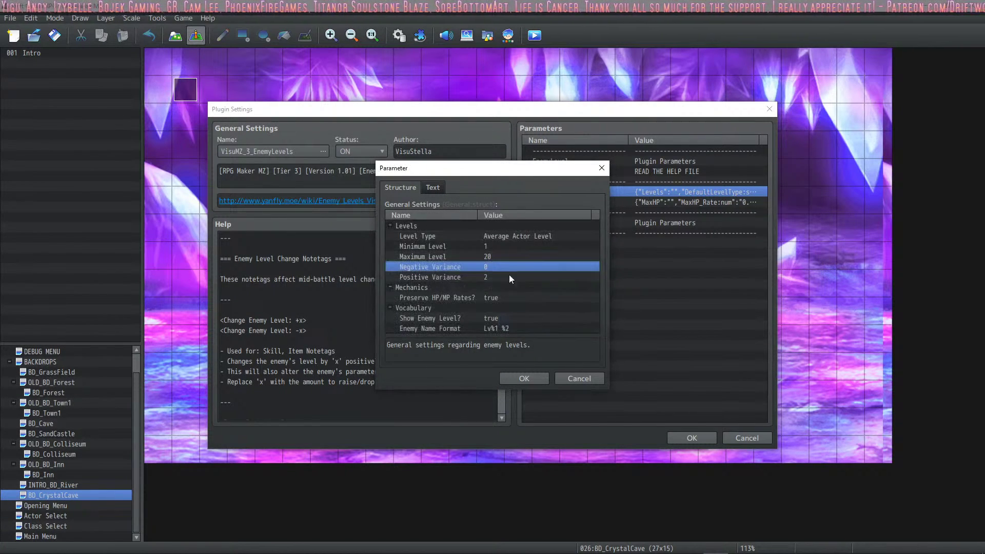
pyautogui.doubleClick(485, 276)
pyautogui.write('0')
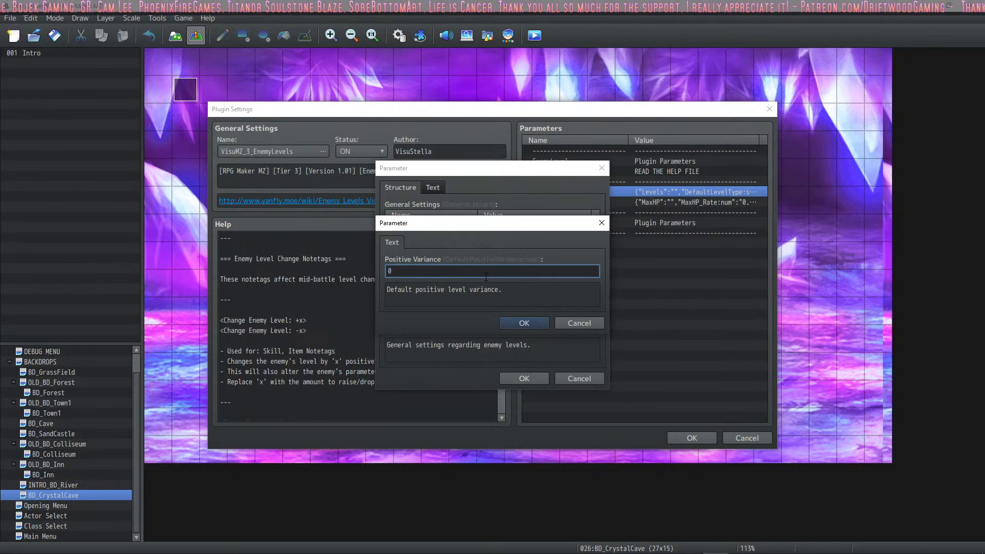
pyautogui.click(524, 322)
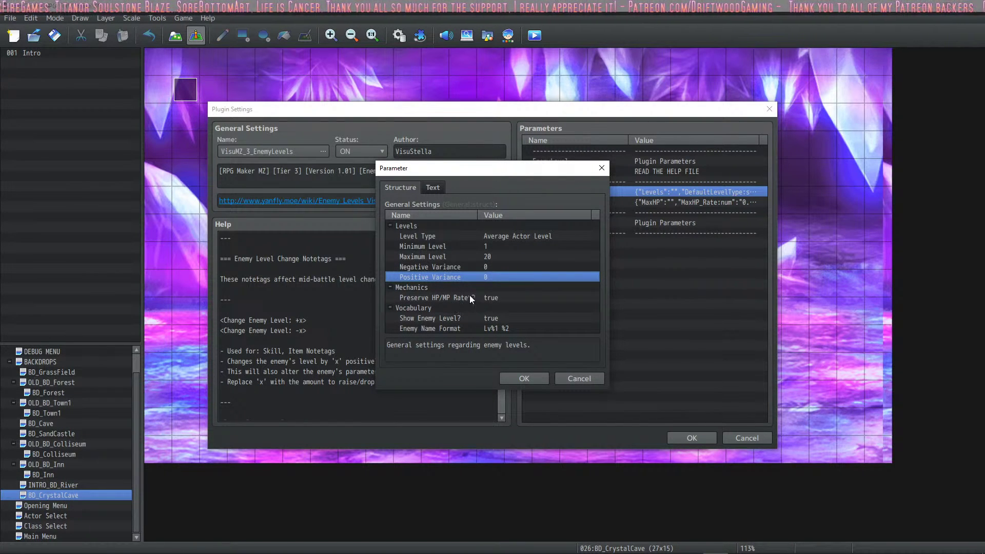
# - Keep HP/MP rates preserved and the enemy name format as Lv%1 %2, and accept the general enemy level settings
pyautogui.doubleClick(469, 295)
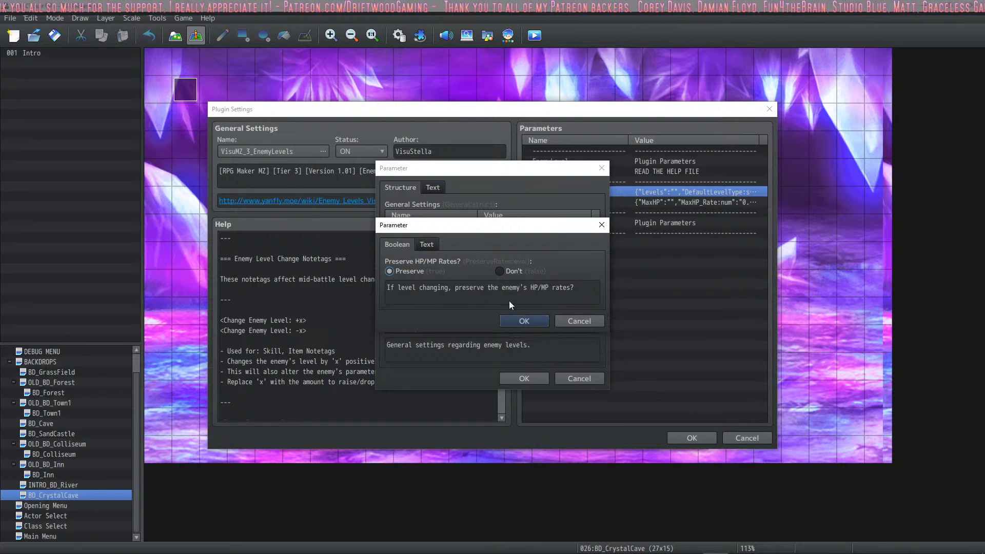
pyautogui.click(518, 325)
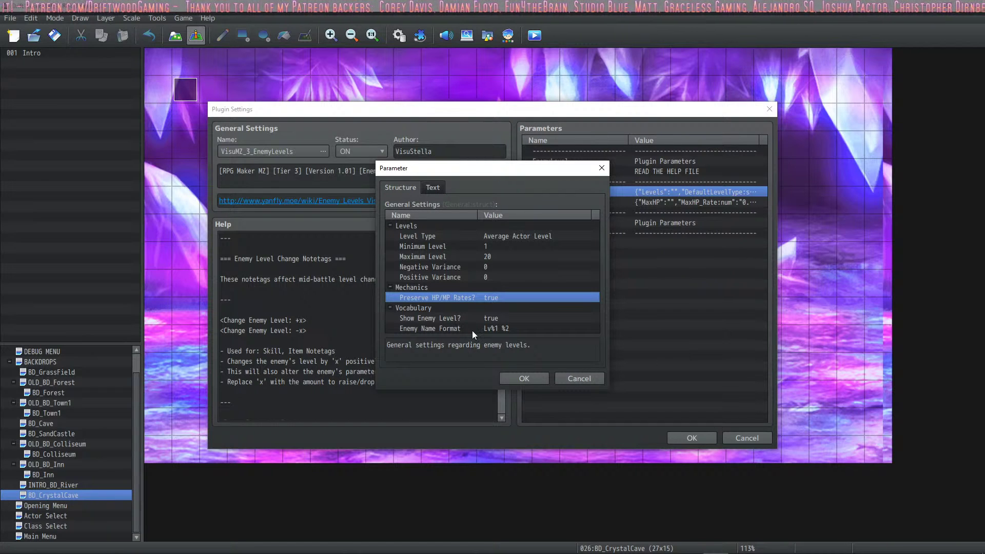
pyautogui.doubleClick(445, 328)
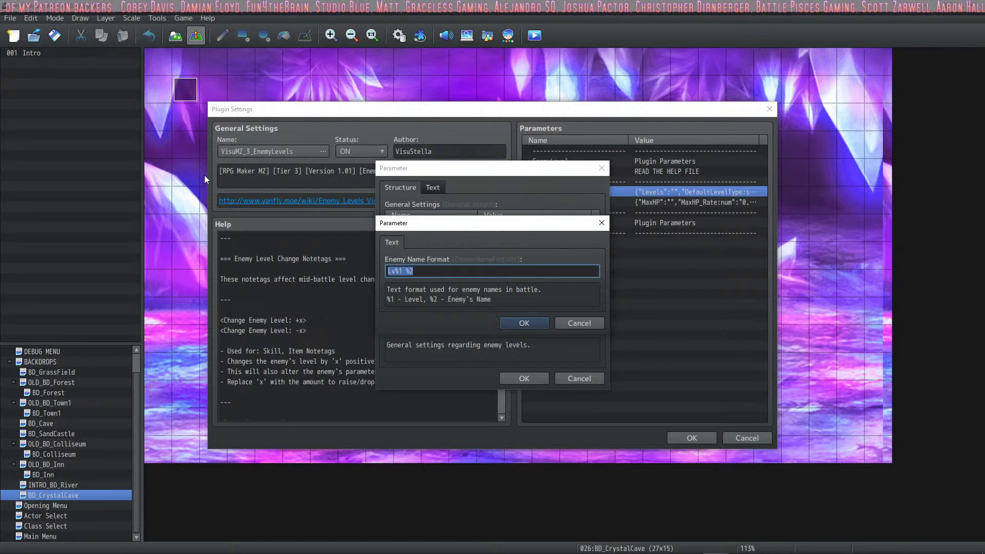
pyautogui.click(510, 323)
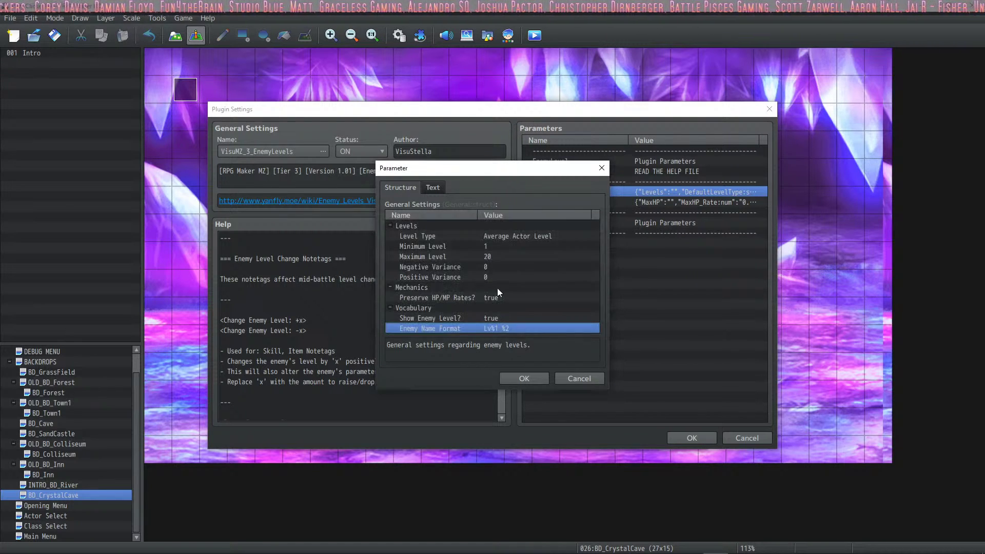
pyautogui.click(528, 380)
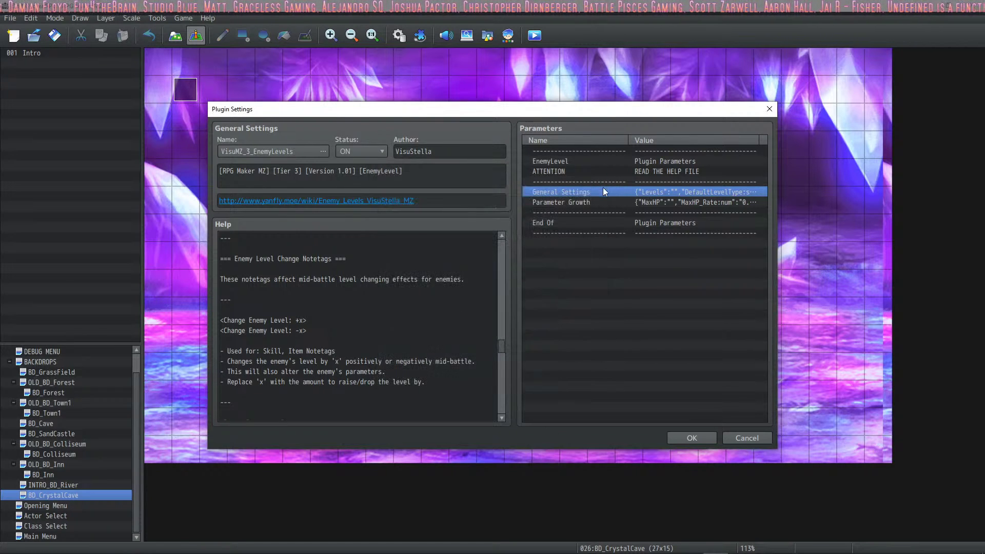
# - Open the Parameter Growth settings and examine the default growth values, including the description of the MaxHP growth rate
pyautogui.doubleClick(617, 204)
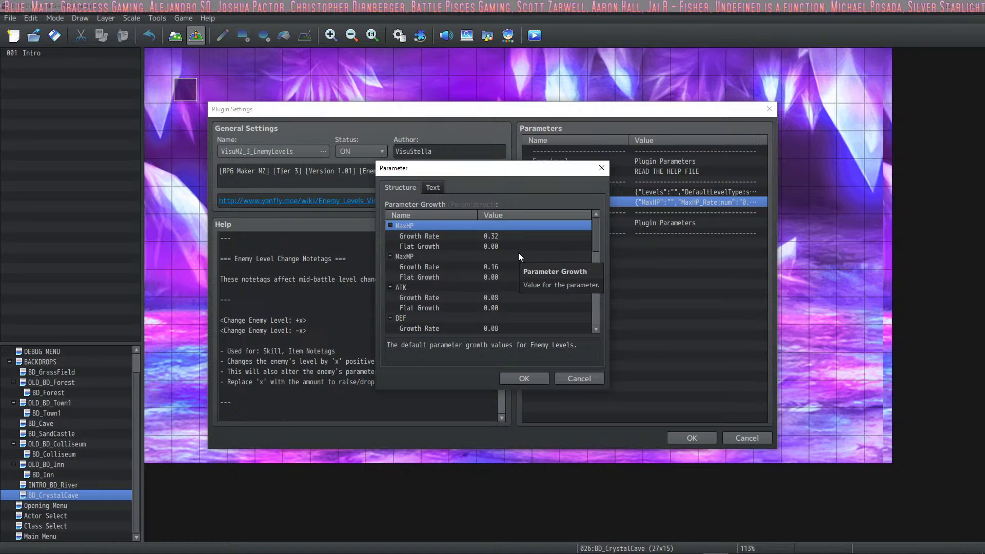
pyautogui.scroll(-3, 518, 256)
pyautogui.scroll(-5, 504, 266)
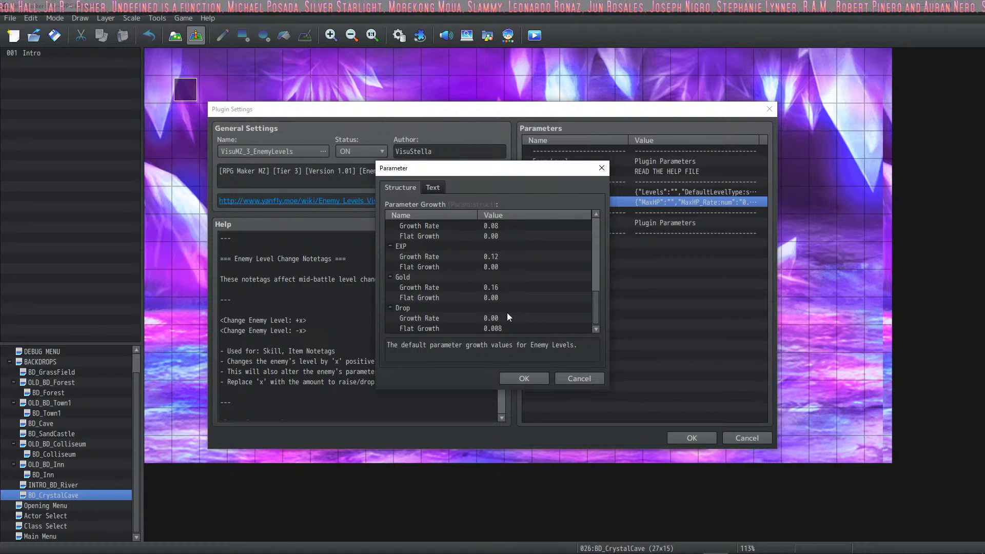
pyautogui.scroll(3, 508, 313)
pyautogui.scroll(-3, 507, 313)
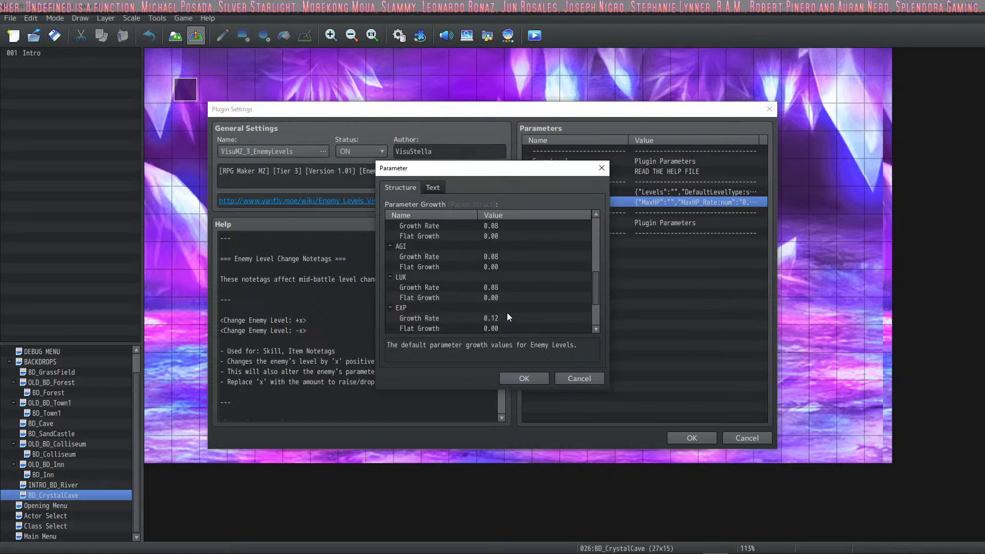
pyautogui.scroll(15, 504, 298)
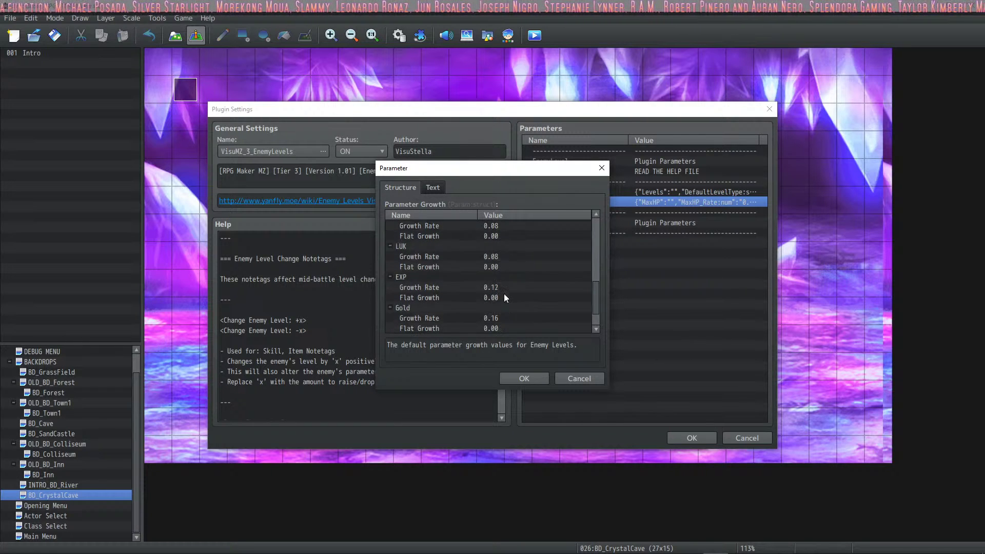
pyautogui.click(500, 237)
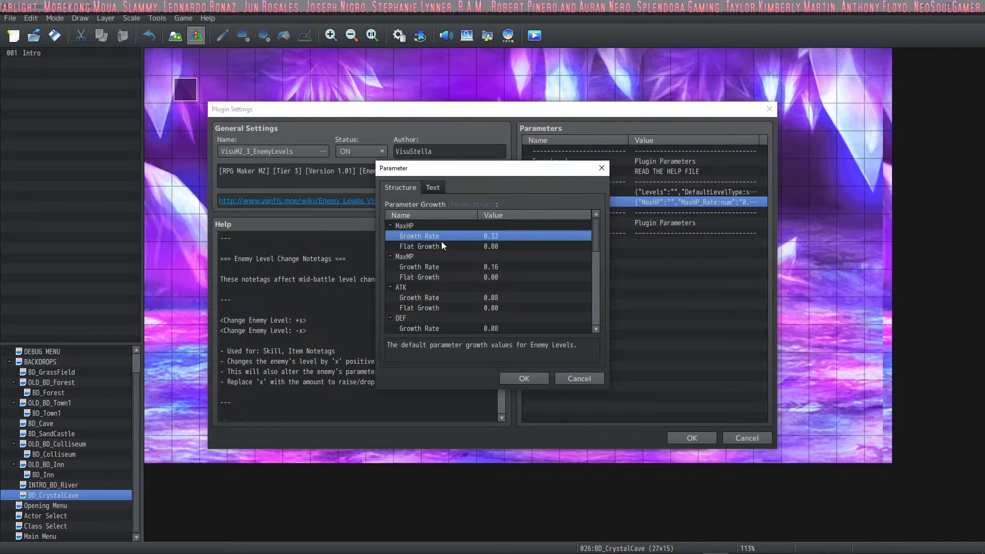
pyautogui.doubleClick(488, 237)
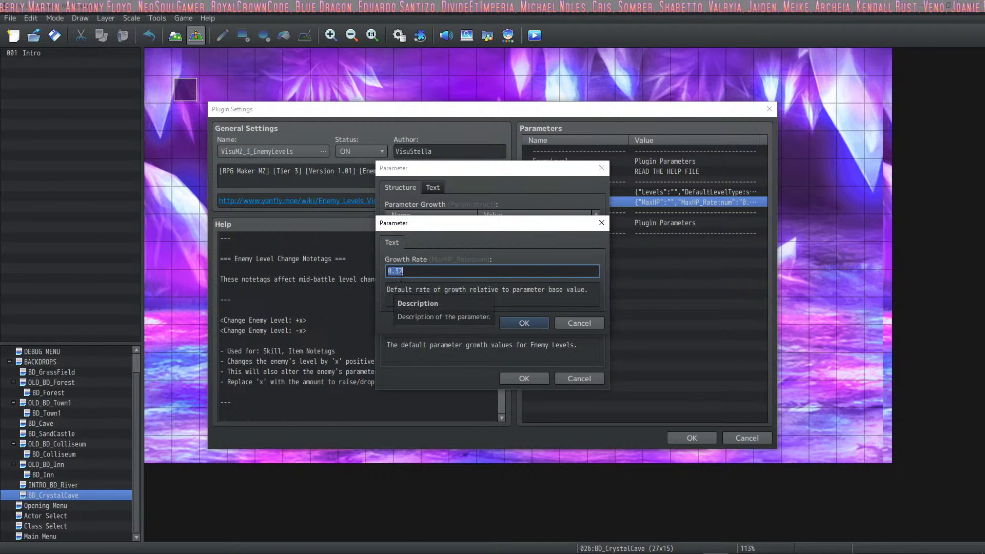
pyautogui.click(523, 323)
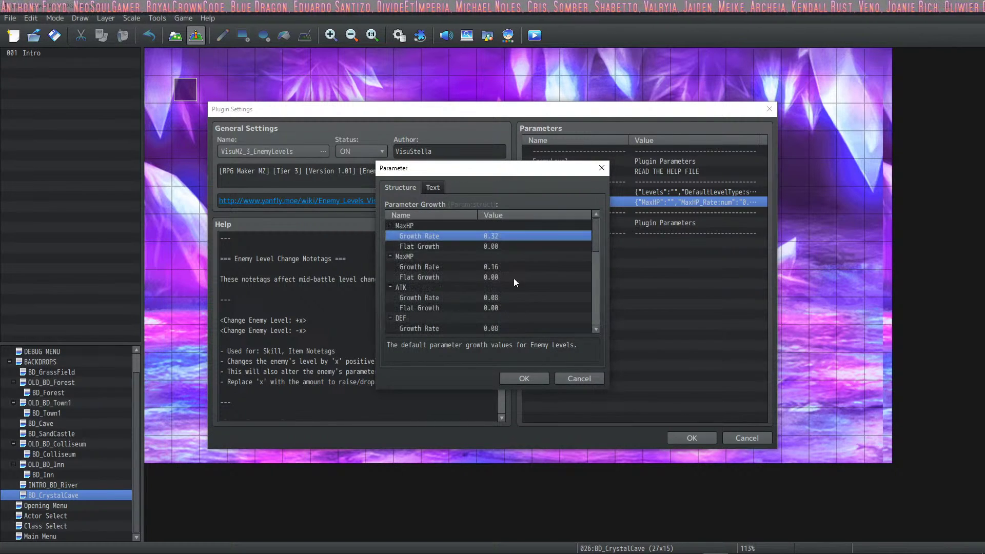
# - Examine the growth rate and flat growth entries for the battle stats from MaxHP through AGI
pyautogui.click(501, 243)
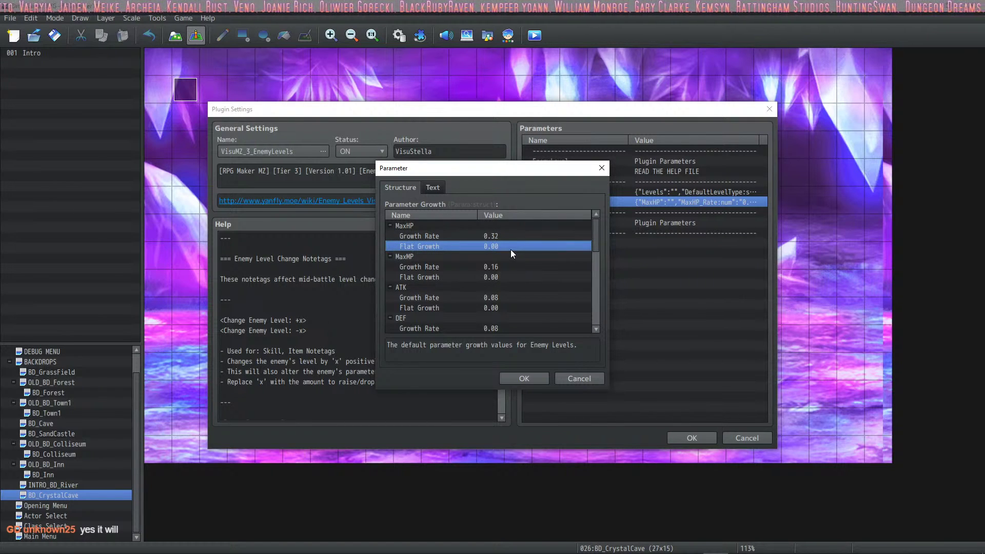
pyautogui.click(510, 238)
pyautogui.click(506, 246)
pyautogui.click(499, 268)
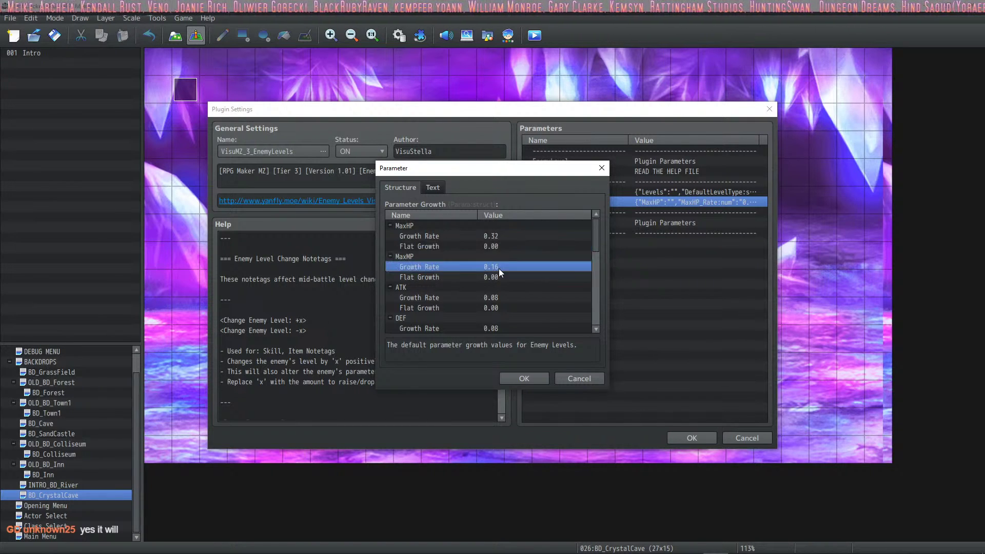
pyautogui.scroll(-1, 498, 300)
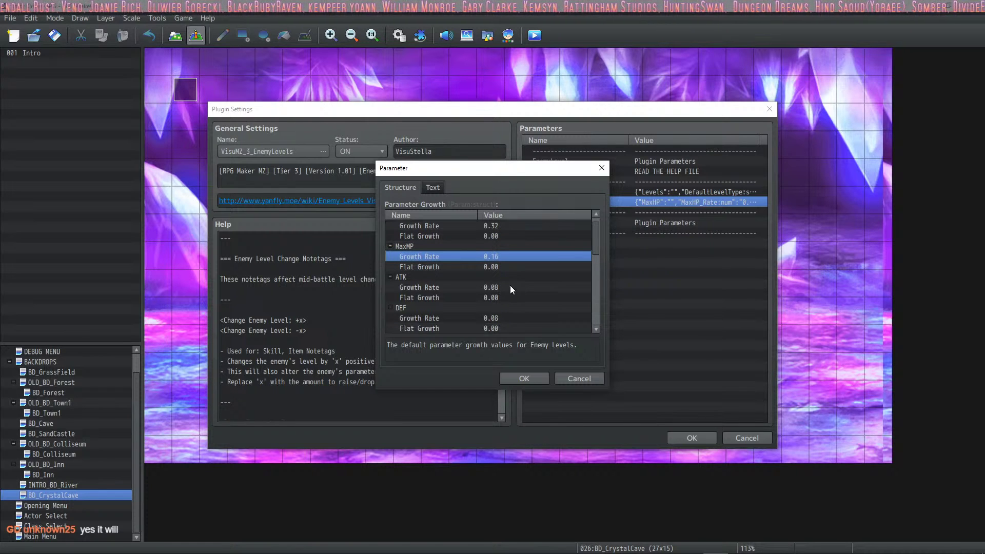
pyautogui.click(510, 286)
pyautogui.scroll(-2, 509, 294)
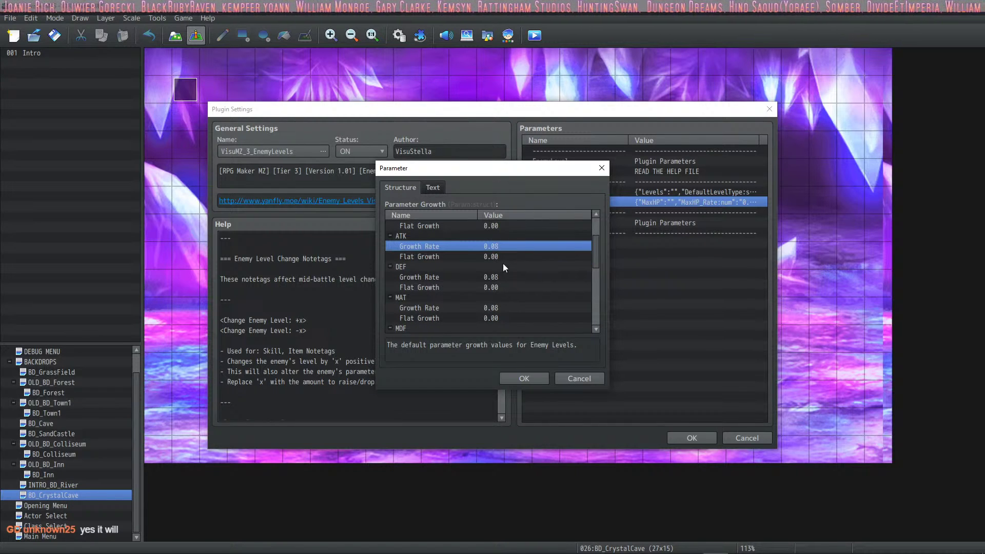
pyautogui.click(499, 278)
pyautogui.click(496, 308)
pyautogui.scroll(-3, 508, 300)
pyautogui.click(505, 279)
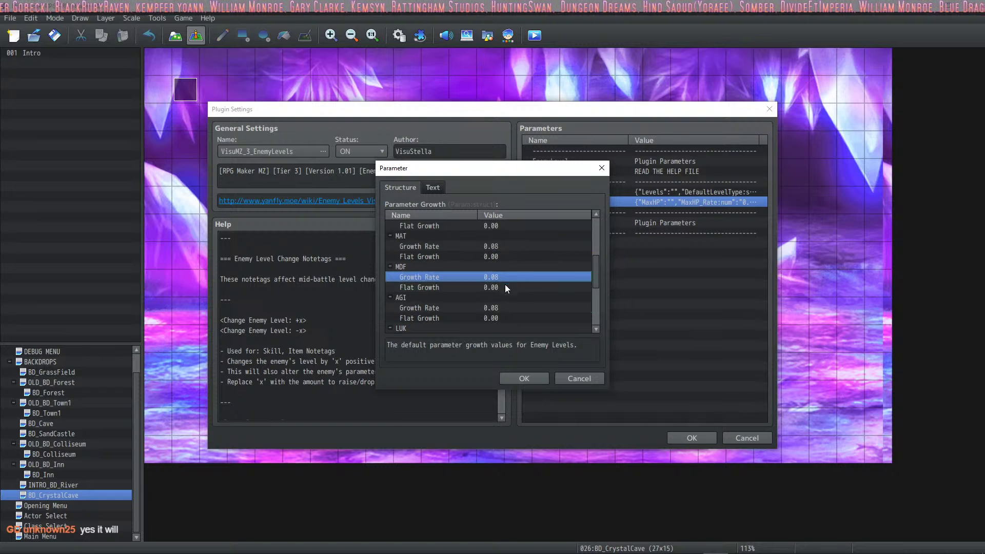
pyautogui.click(508, 308)
pyautogui.scroll(-5, 517, 291)
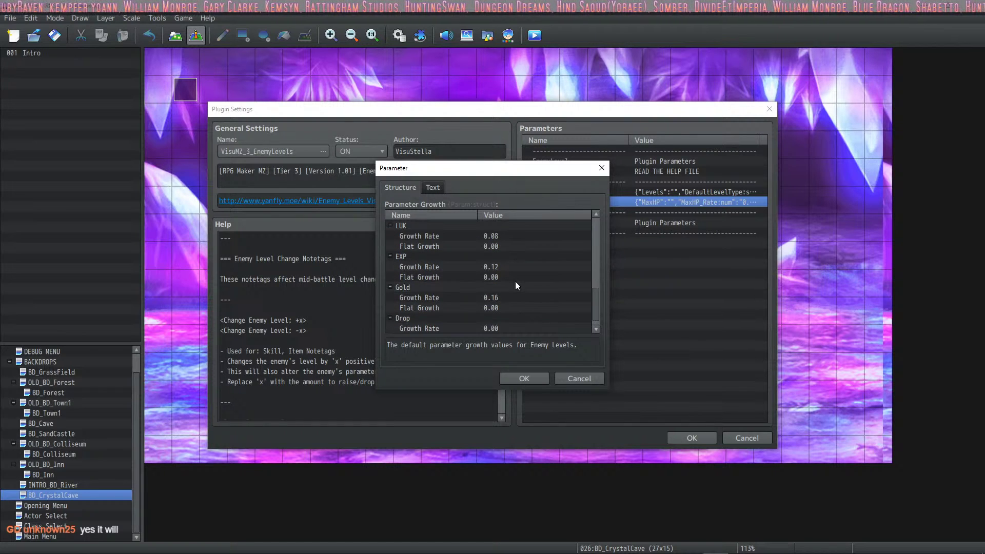
# - Examine the growth entries for EXP, Gold and Drop, and close the Parameter Growth settings
pyautogui.click(510, 267)
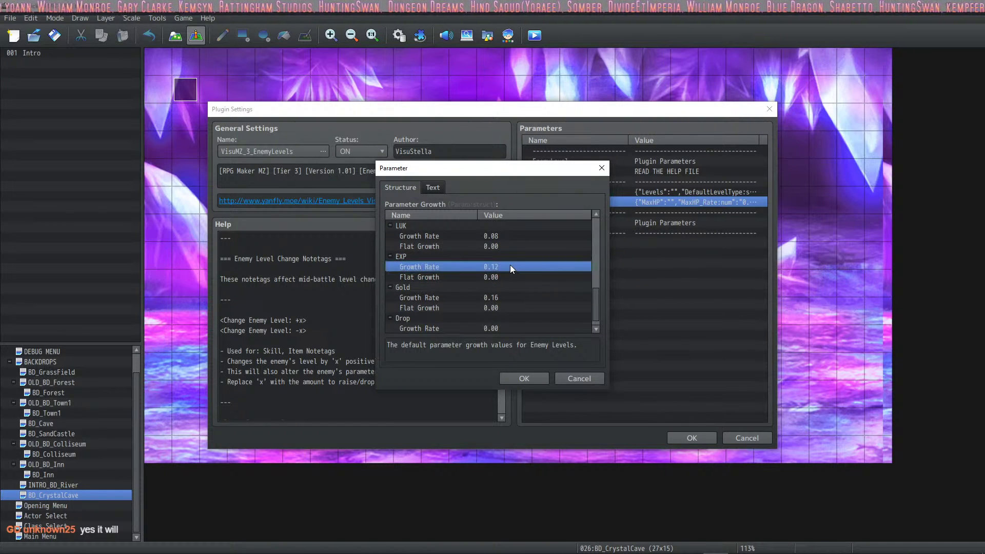
pyautogui.press('Down')
pyautogui.press('Down')
pyautogui.press('Down')
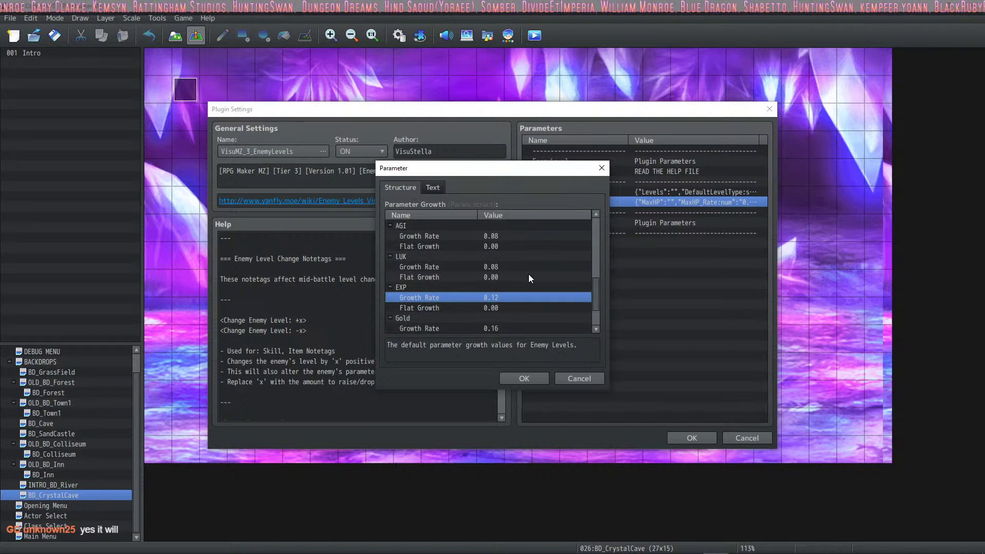
pyautogui.click(472, 265)
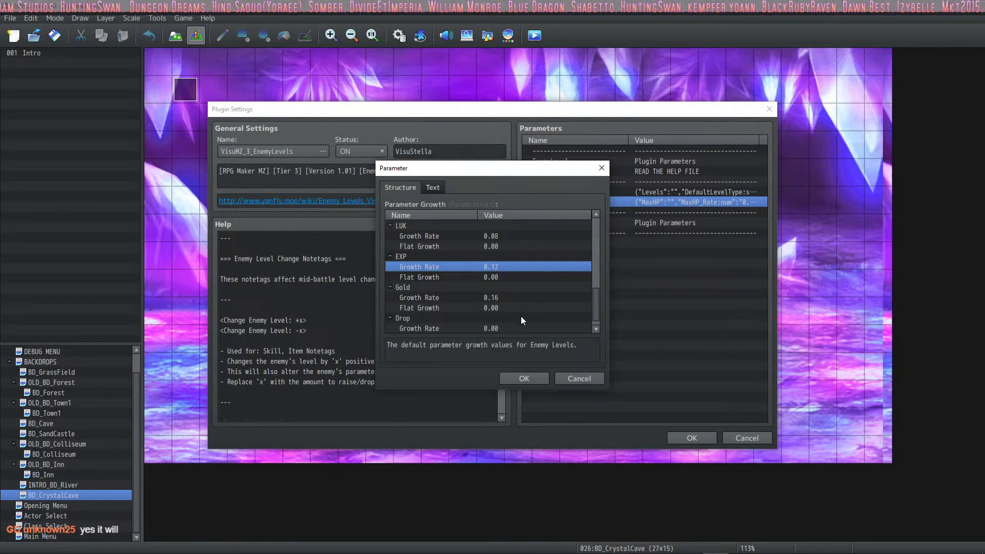
pyautogui.click(510, 300)
pyautogui.scroll(-1, 510, 302)
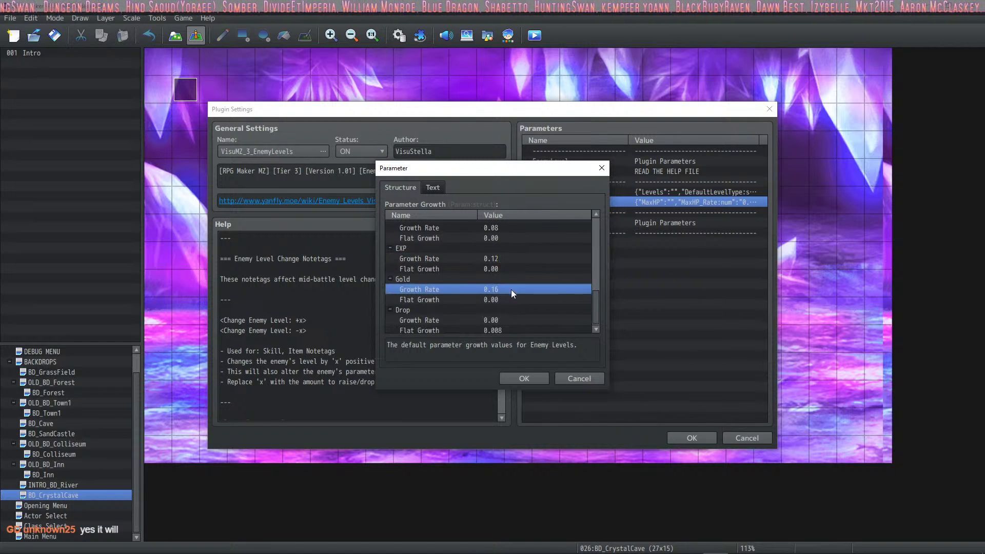
pyautogui.scroll(-1, 491, 314)
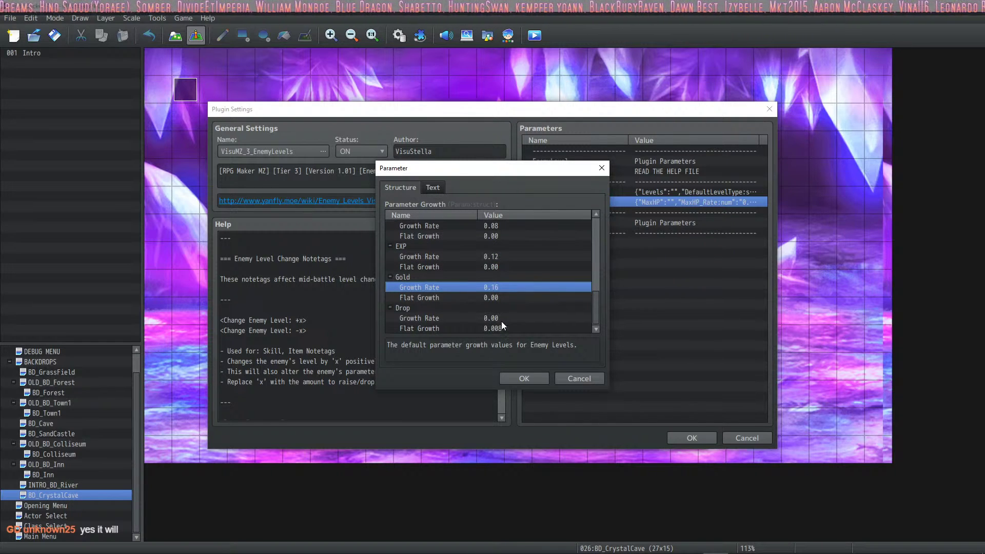
pyautogui.click(501, 329)
pyautogui.click(529, 378)
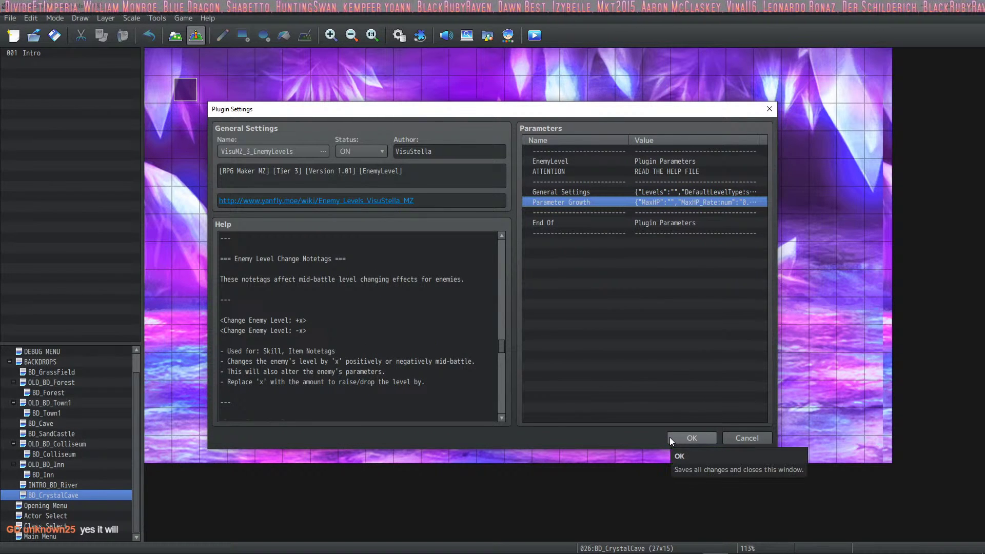
# - Recheck the EXP, Gold and Drop growth values, and save the VisuMZ_3_EnemyLevels plugin settings, returning to the map editor
pyautogui.doubleClick(680, 203)
pyautogui.scroll(-2, 480, 270)
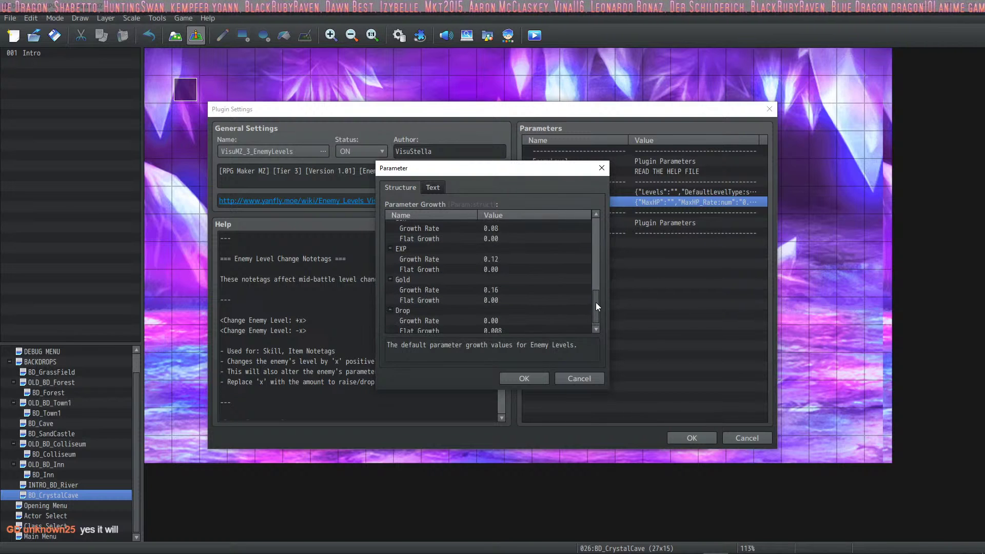
pyautogui.moveTo(597, 307)
pyautogui.mouseDown()
pyautogui.moveTo(592, 217)
pyautogui.moveTo(593, 315)
pyautogui.mouseUp()
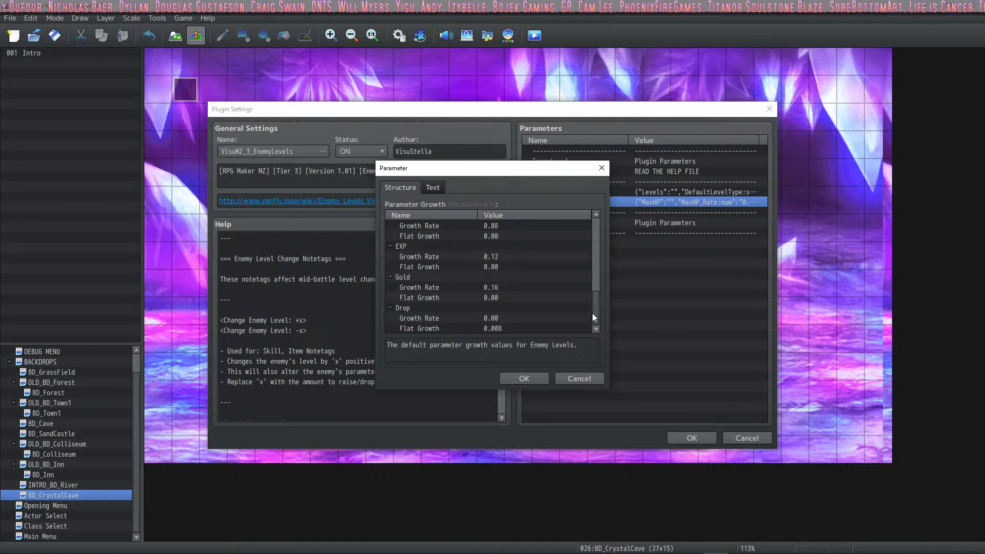
pyautogui.click(681, 436)
pyautogui.click(591, 434)
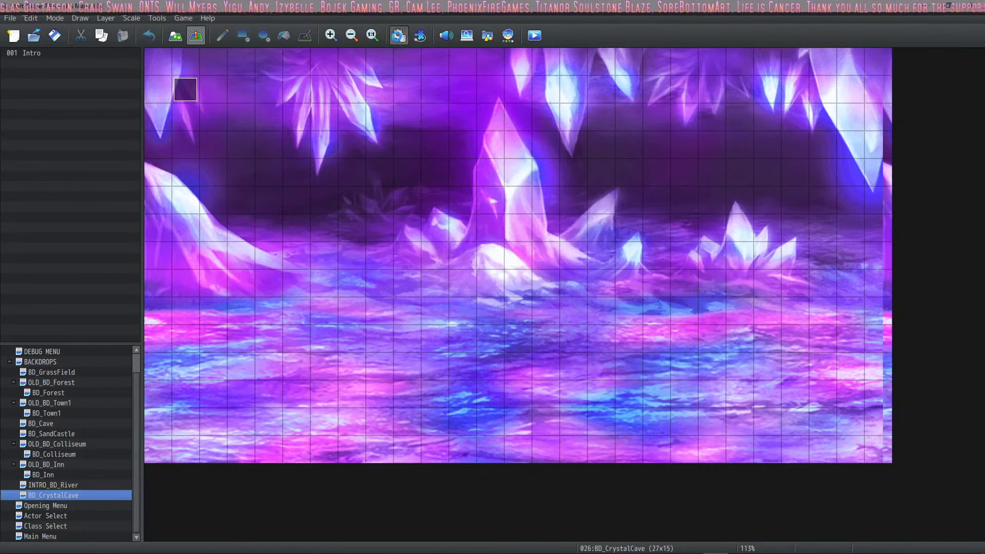
# - Open the enemy database and set the Phantom's Max HP to 250 and Max MP to 50
pyautogui.click(399, 35)
pyautogui.click(248, 210)
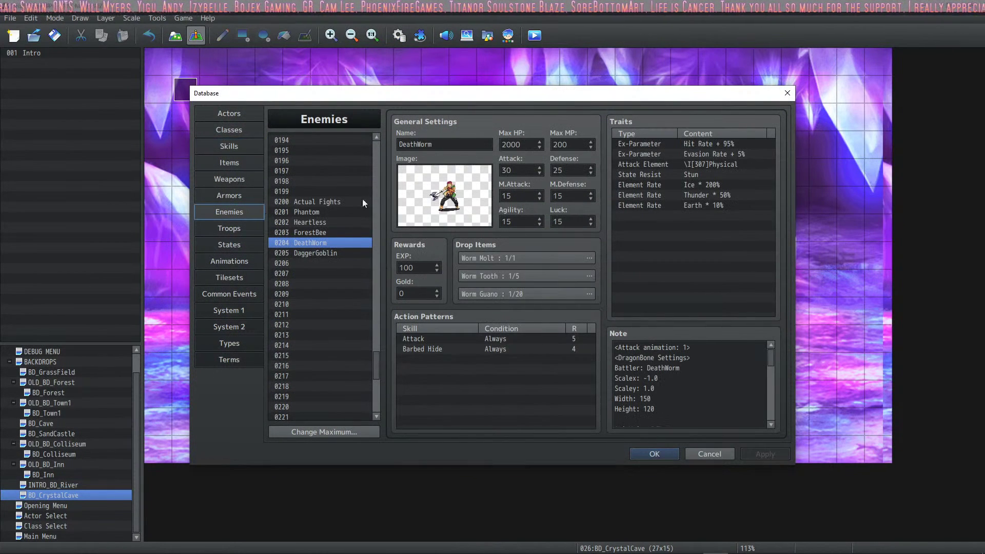
pyautogui.click(331, 201)
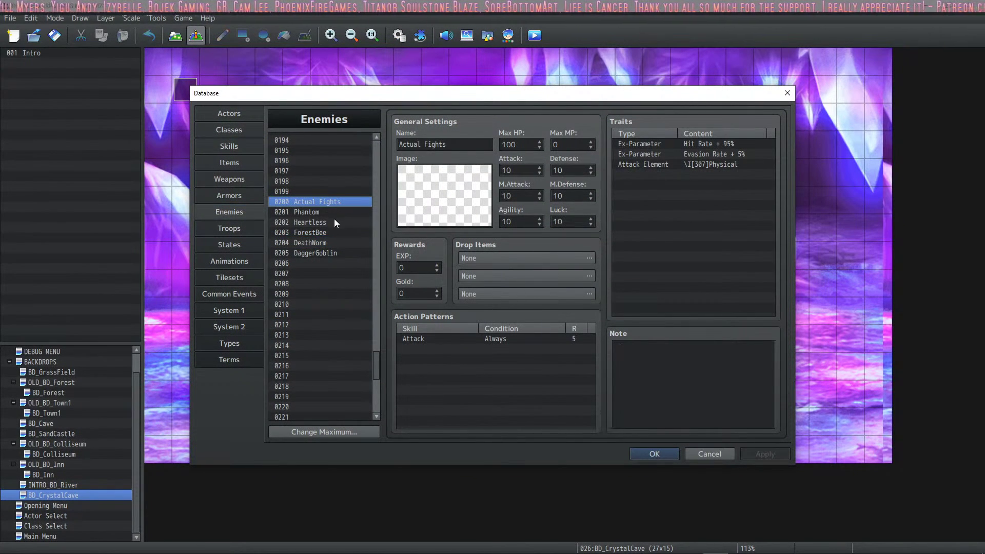
pyautogui.click(333, 212)
pyautogui.doubleClick(516, 148)
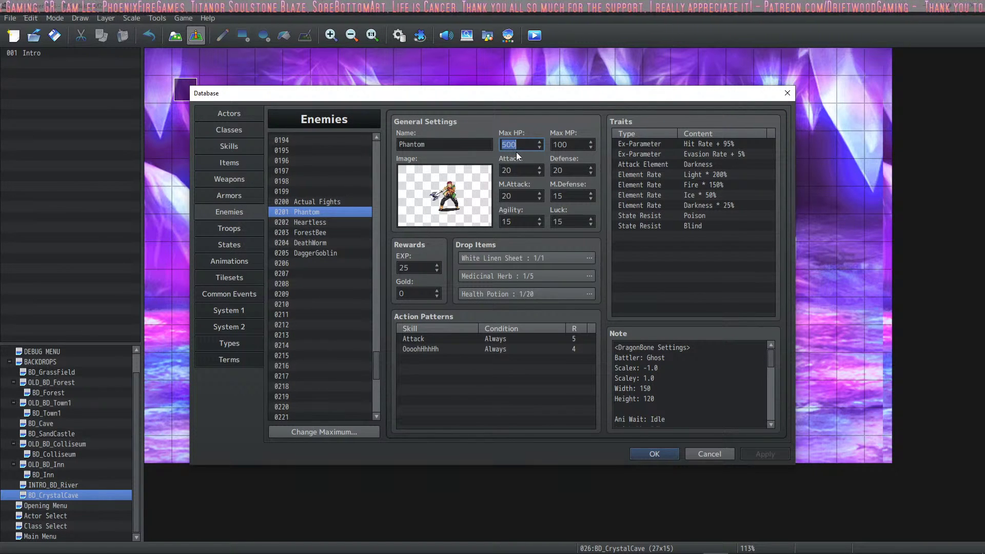
pyautogui.write('250')
pyautogui.press('Tab')
pyautogui.write('50')
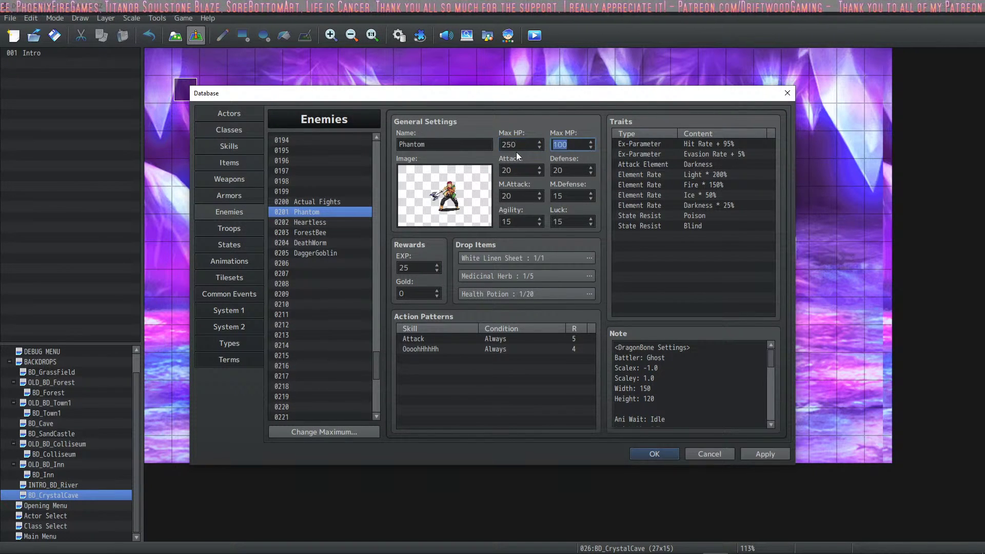
# - Set the Heartless to 375 Max HP and 100 Max MP, and the ForestBee to 200 Max HP and 50 Max MP
pyautogui.click(325, 227)
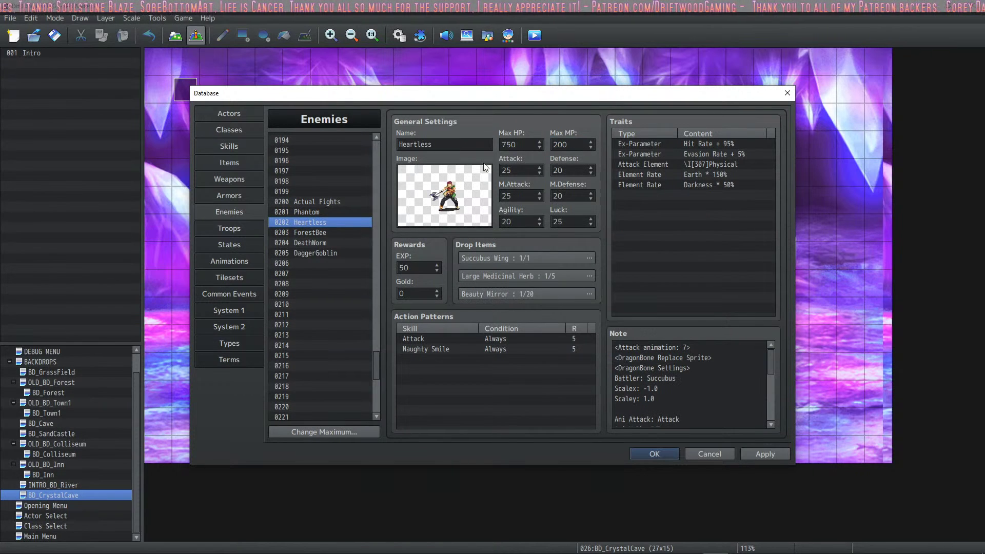
pyautogui.doubleClick(515, 148)
pyautogui.write('375')
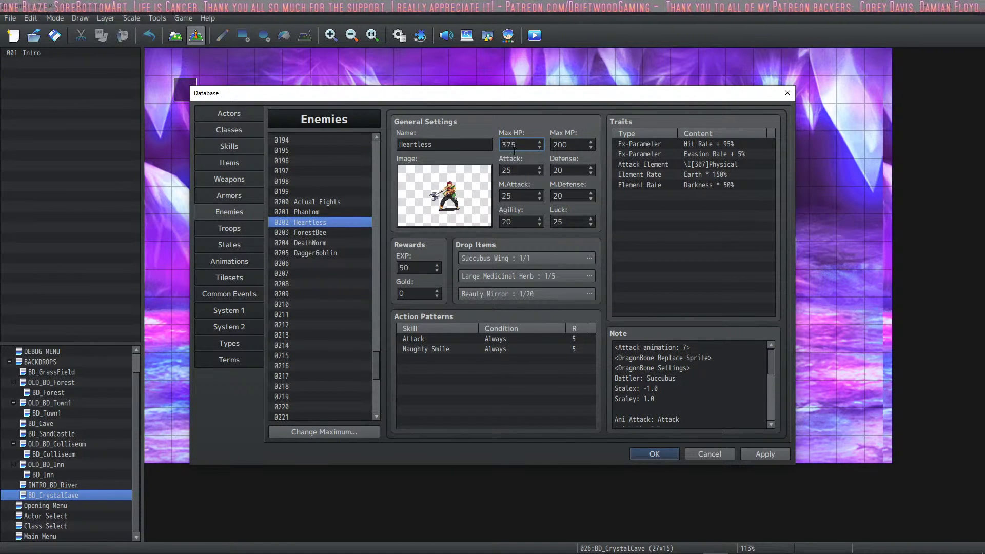
pyautogui.press('Tab')
pyautogui.write('100')
pyautogui.click(313, 233)
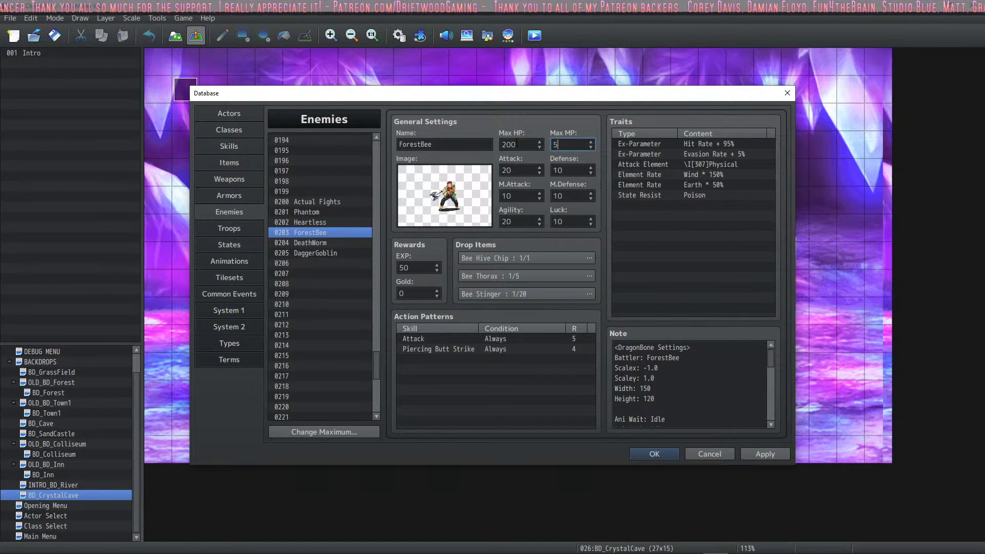
# - Set the DeathWorm to 1000 Max HP and 100 Max MP, and the DaggerGoblin to 450 Max HP and 50 Max MP
pyautogui.click(336, 244)
pyautogui.doubleClick(515, 145)
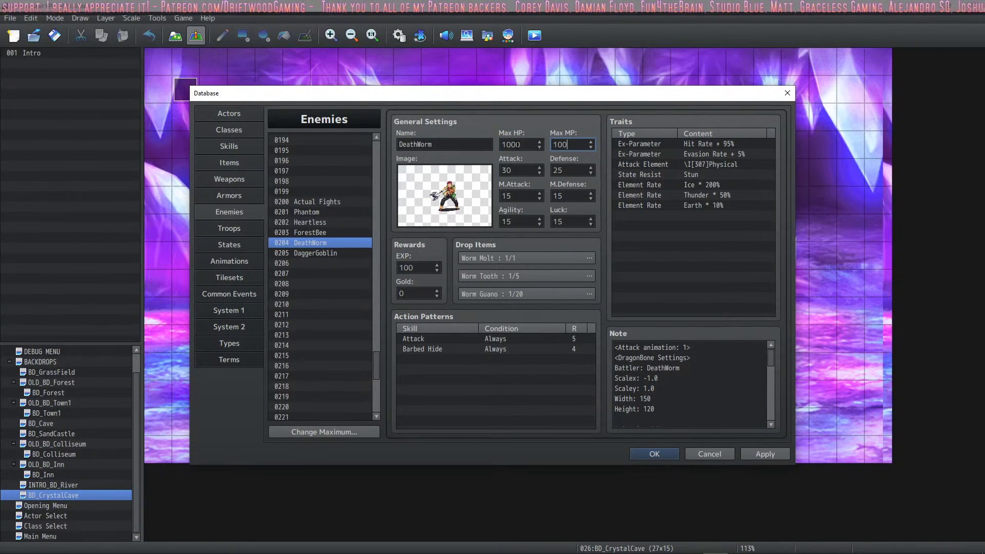
pyautogui.click(305, 254)
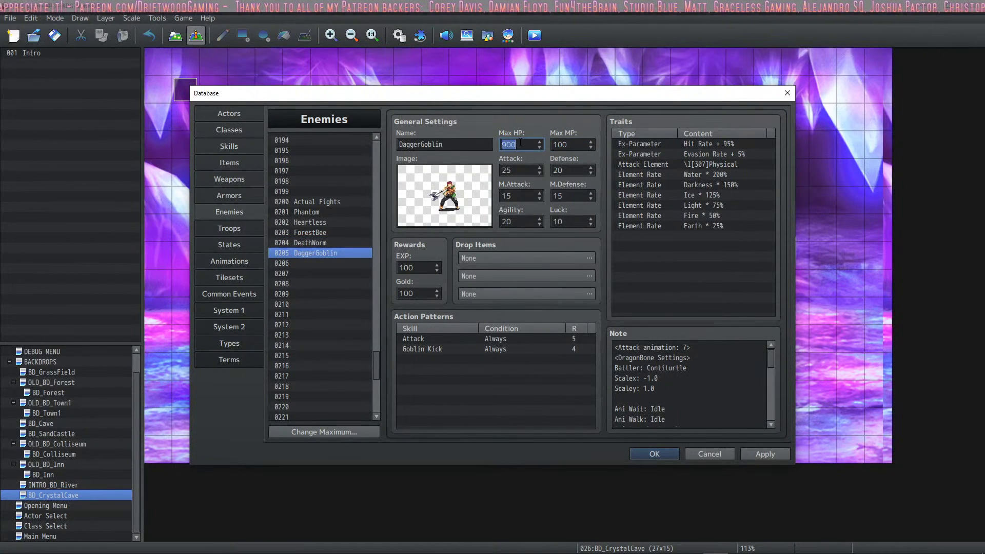
# - Set the Phantom's Attack and Defense to 6, M.Attack and M.Defense to 7, Agility to 3 and Luck to 5, and apply the changes
pyautogui.click(328, 203)
pyautogui.click(325, 211)
pyautogui.doubleClick(528, 171)
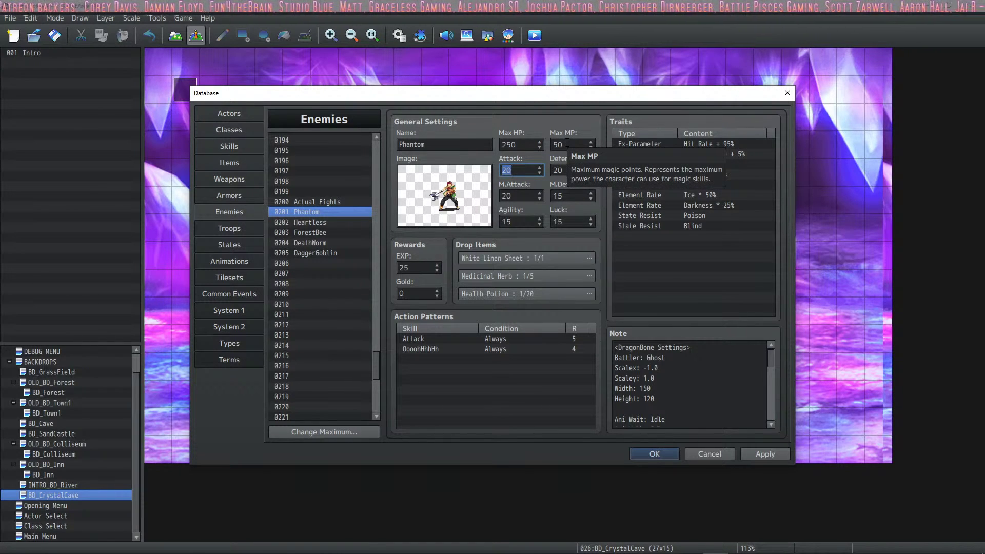
pyautogui.write('6')
pyautogui.press('Tab')
pyautogui.write('6')
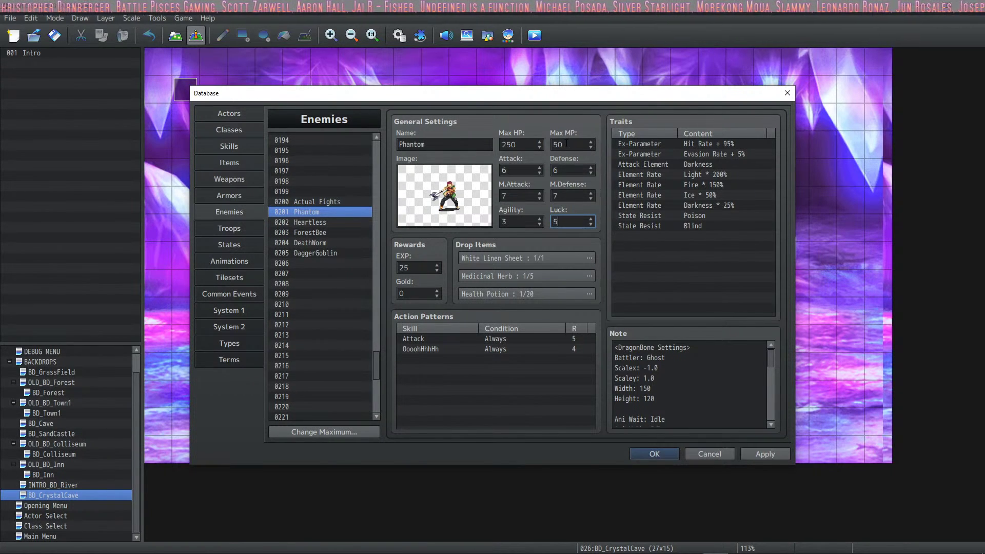
pyautogui.click(765, 455)
# - Set Attack through Agility to 8, 8, 8, 7, 7 for Heartless, and Attack through Luck to 7, 6, 6, 5, 9, 7 for ForestBee
pyautogui.click(311, 222)
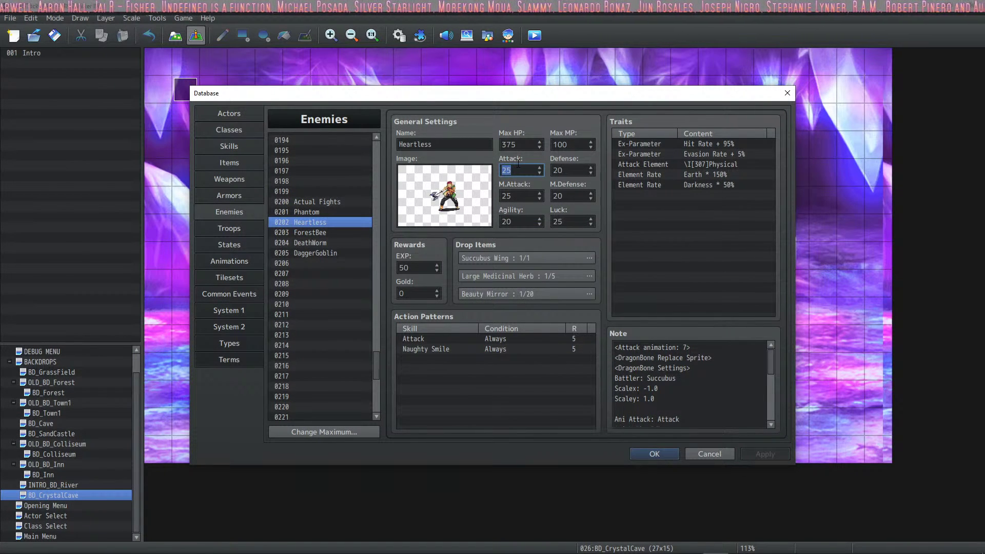
pyautogui.write('8')
pyautogui.press('Tab')
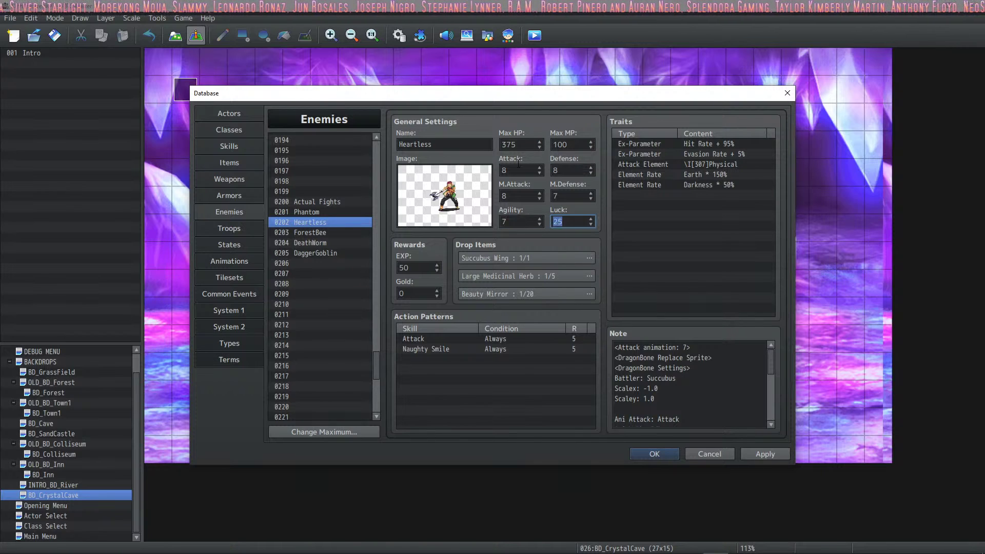
pyautogui.click(313, 233)
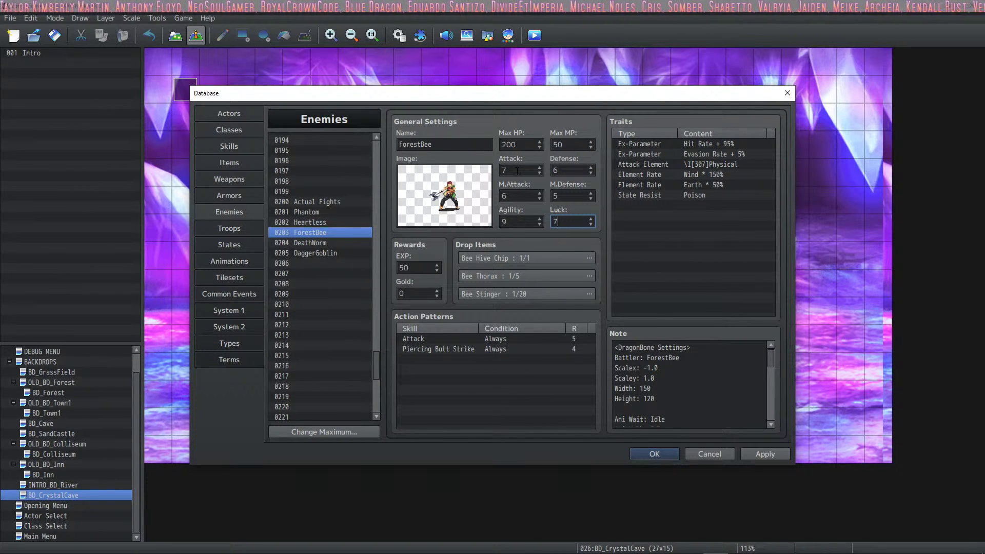
# - Set the DeathWorm's Attack to 12, Defense to 11, M.Attack to 7, and M.Defense, Agility and Luck to 8
pyautogui.click(304, 244)
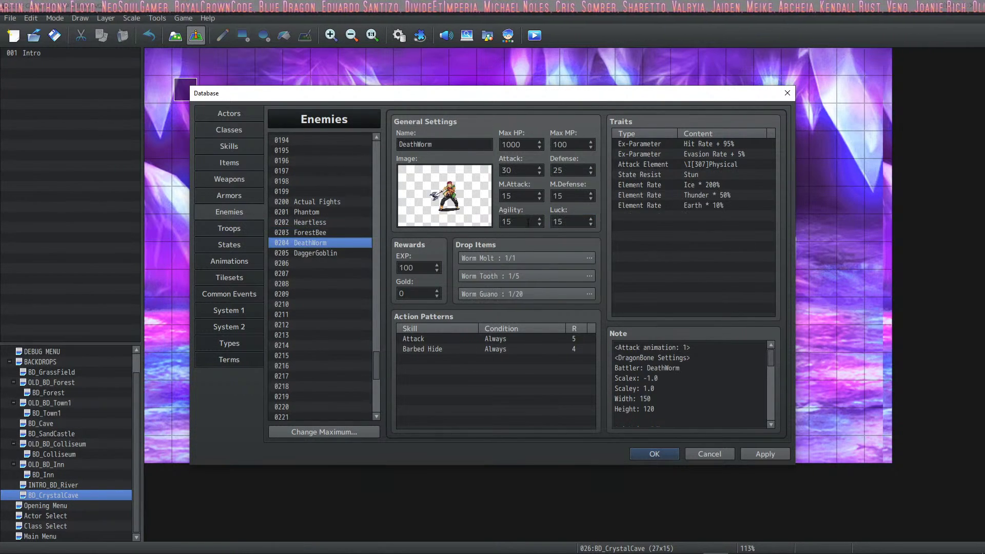
pyautogui.doubleClick(528, 222)
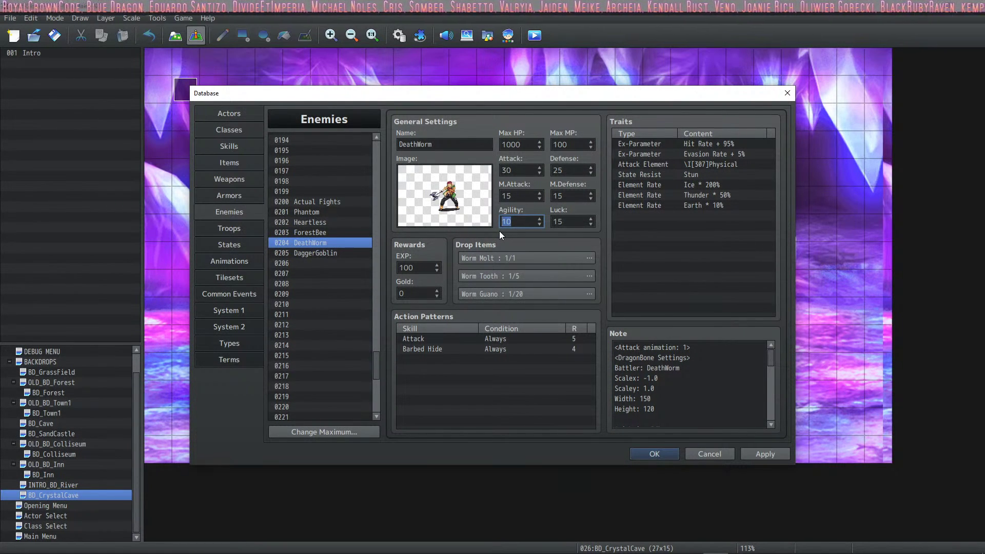
pyautogui.press('Tab')
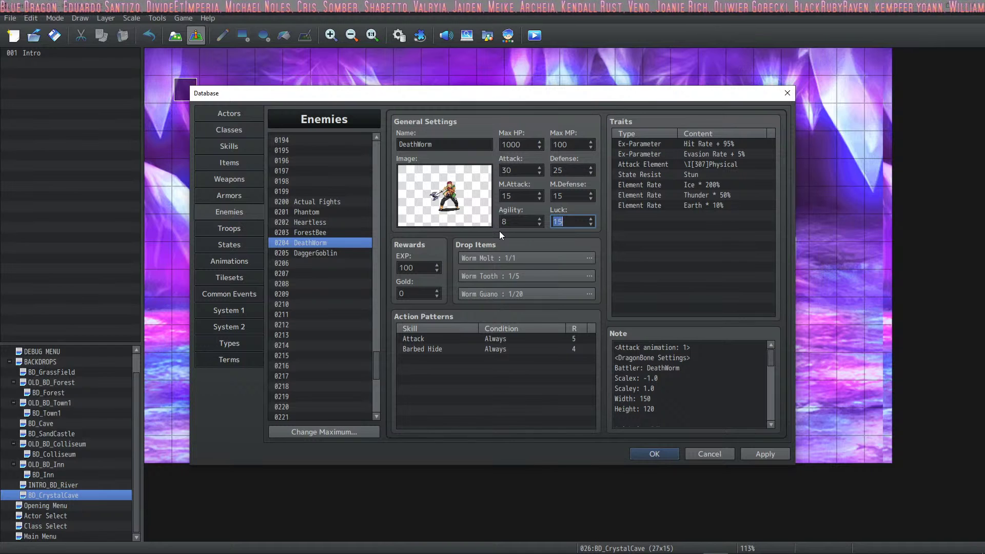
pyautogui.write('8')
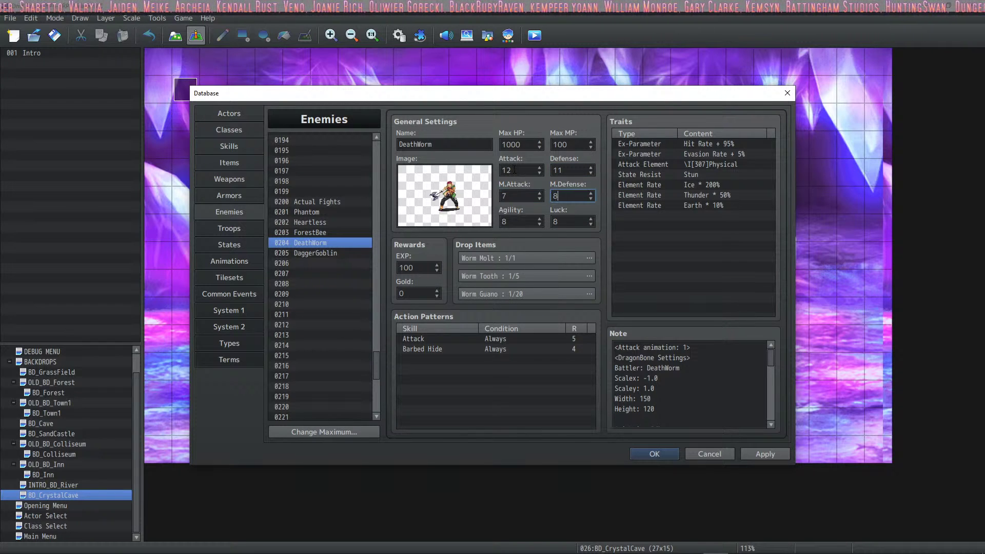
# - Set the DaggerGoblin's Attack to 11, Defense to 9, M.Attack to 7 and M.Defense to 8
pyautogui.click(323, 253)
pyautogui.doubleClick(507, 170)
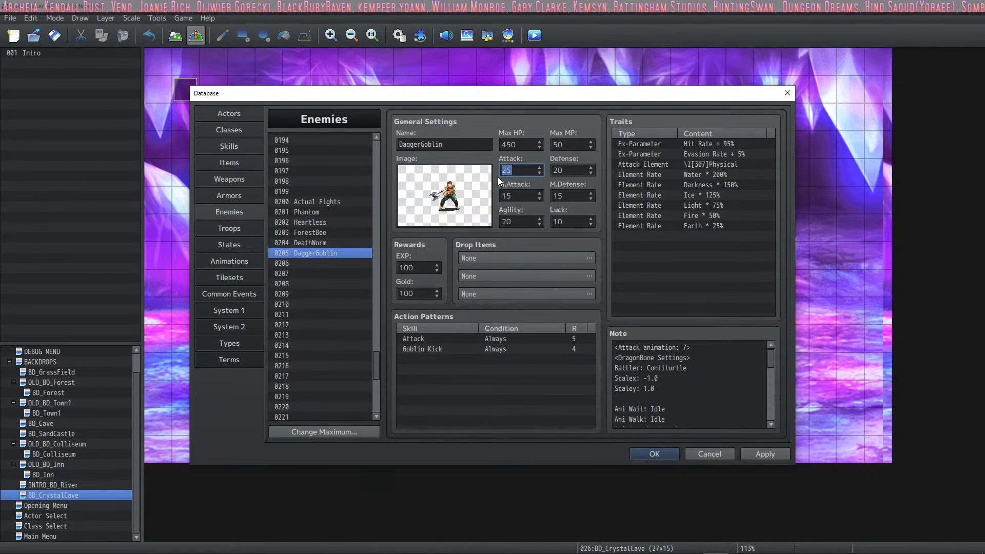
pyautogui.write('11')
pyautogui.press('Tab')
pyautogui.write('9')
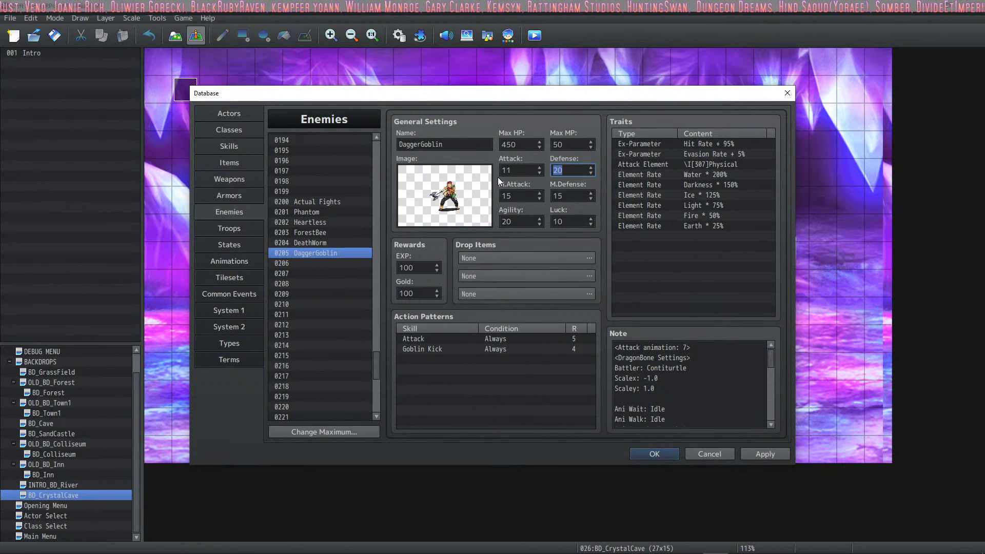
pyautogui.press('Tab')
pyautogui.write('7')
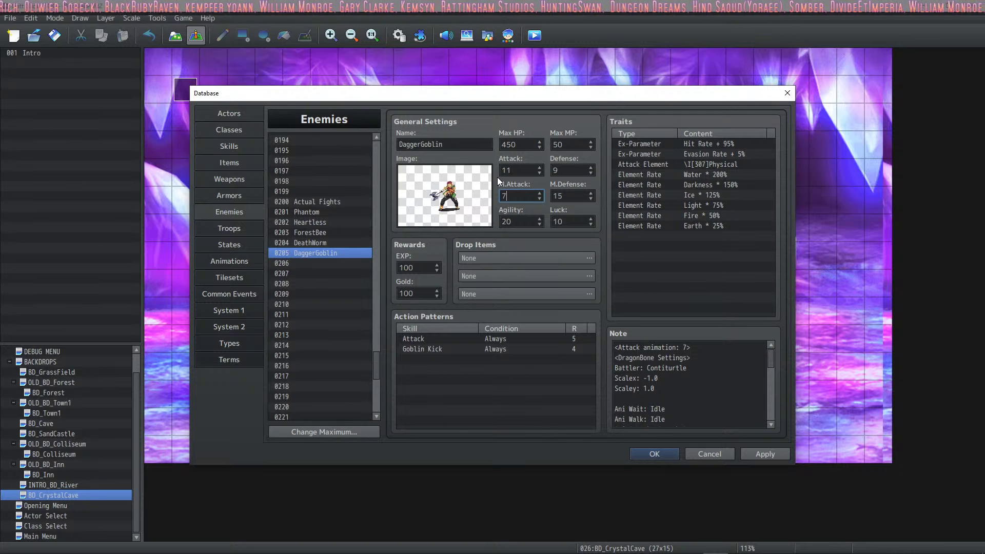
pyautogui.press('Tab')
pyautogui.write('8')
# - Set the DaggerGoblin's Agility to 8 and Luck to 7, and save the database changes, returning to the map editor
pyautogui.press('Tab')
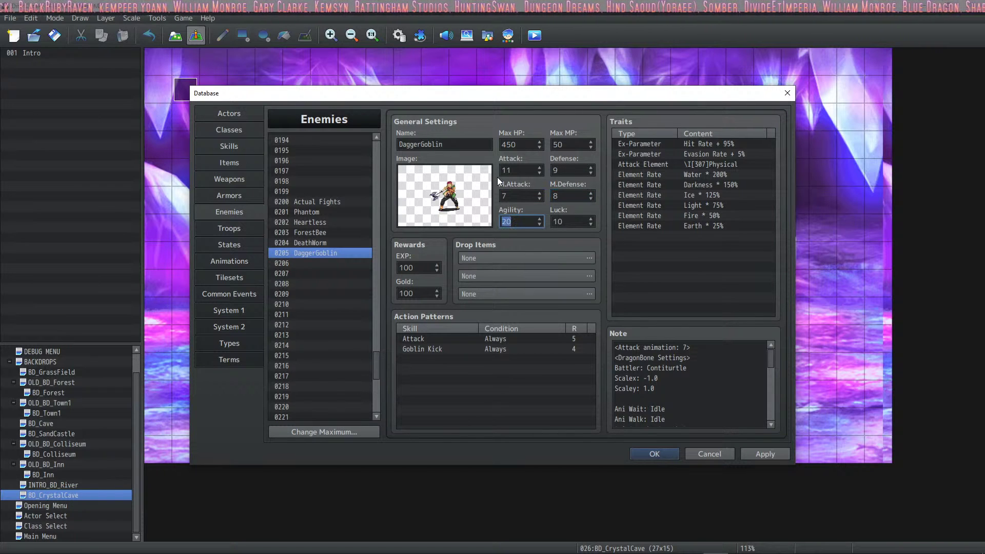
pyautogui.write('7')
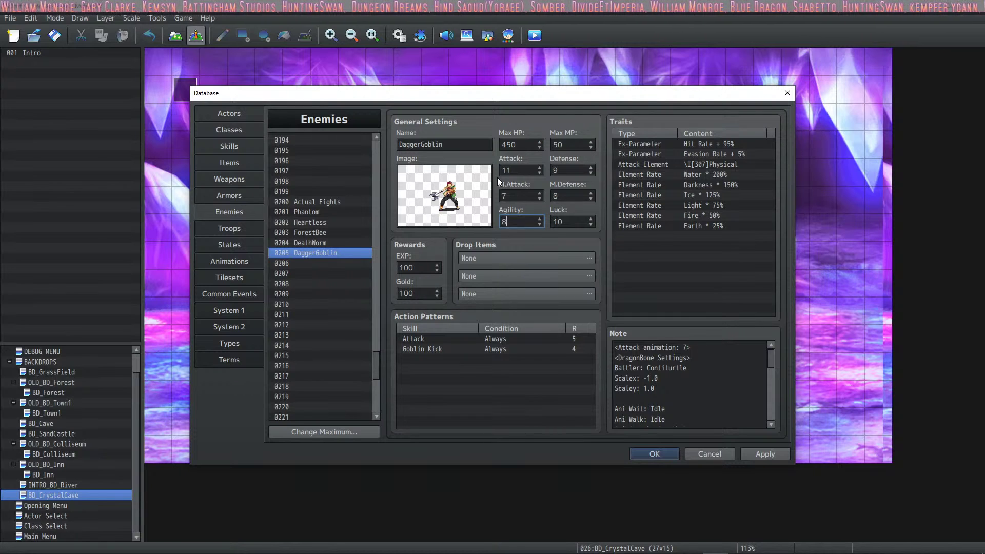
pyautogui.press('BackSpace')
pyautogui.write('8')
pyautogui.press('Tab')
pyautogui.write('7')
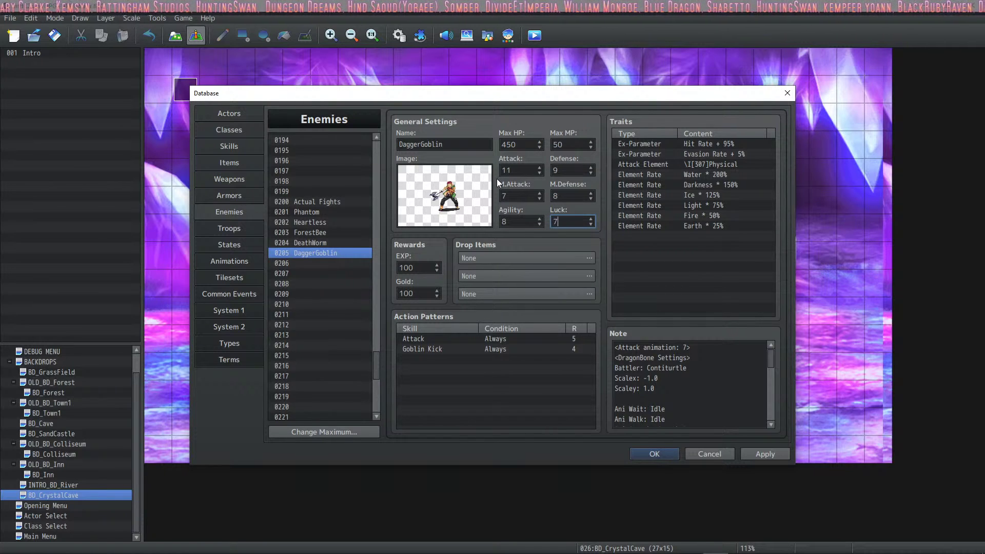
pyautogui.click(760, 451)
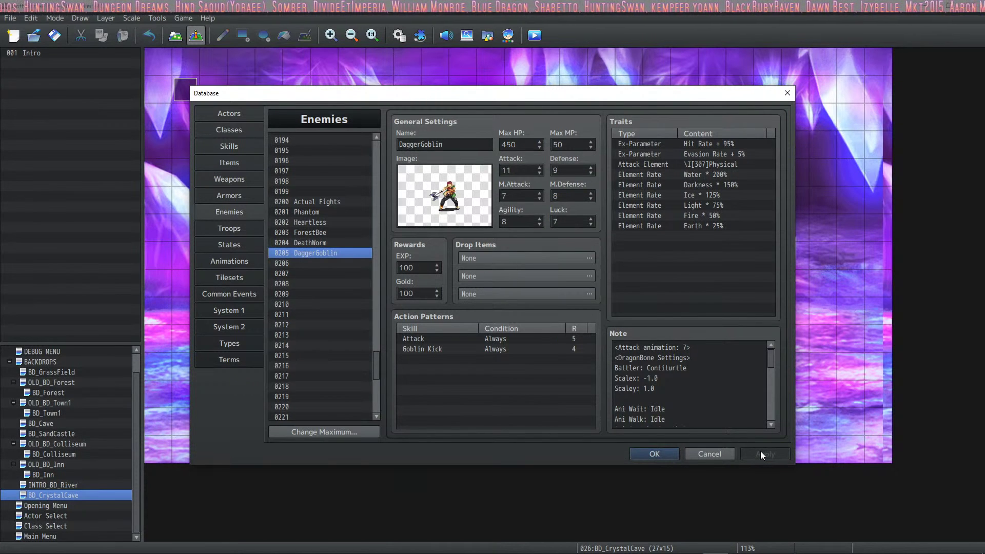
pyautogui.click(642, 452)
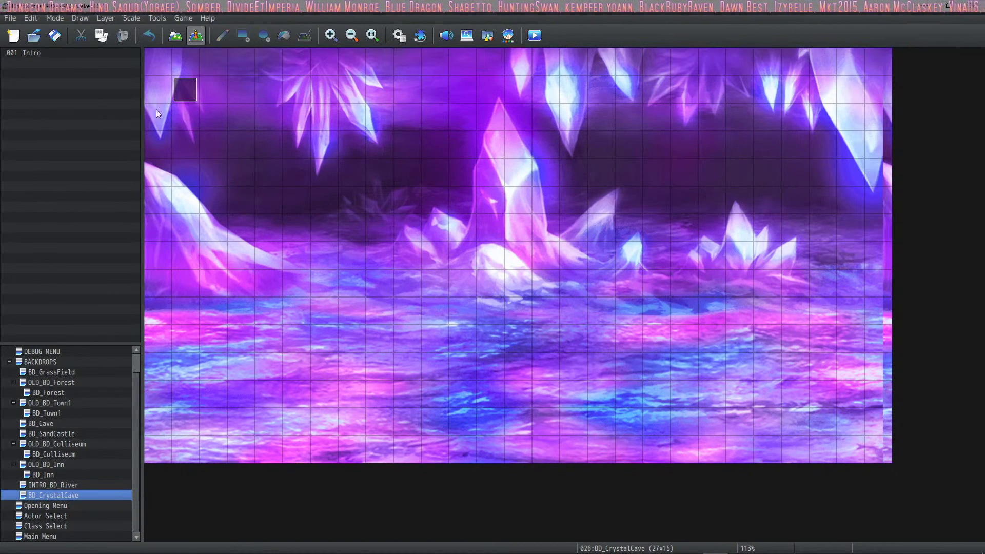
# - Start a playtest and go through the opening and actor selection to the class question
pyautogui.click(535, 35)
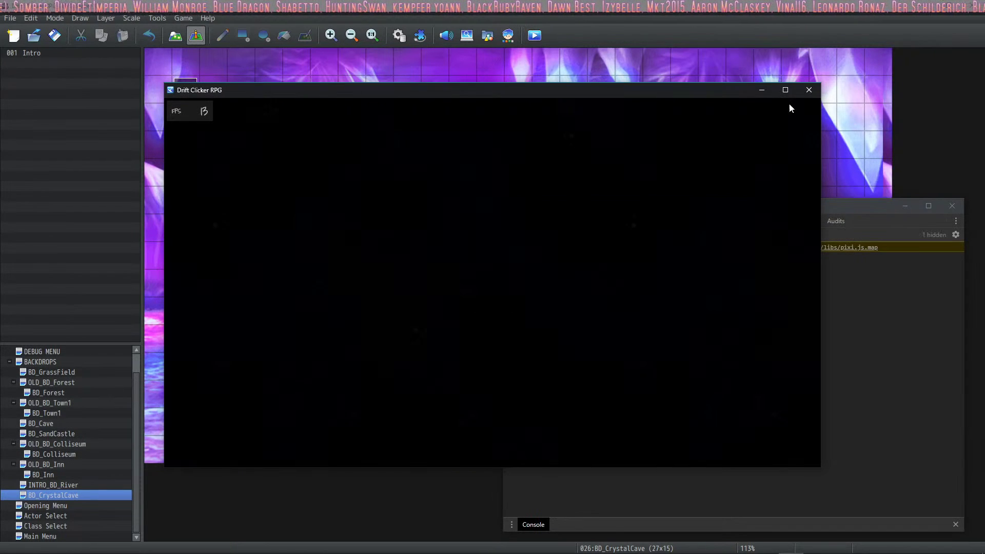
pyautogui.click(542, 149)
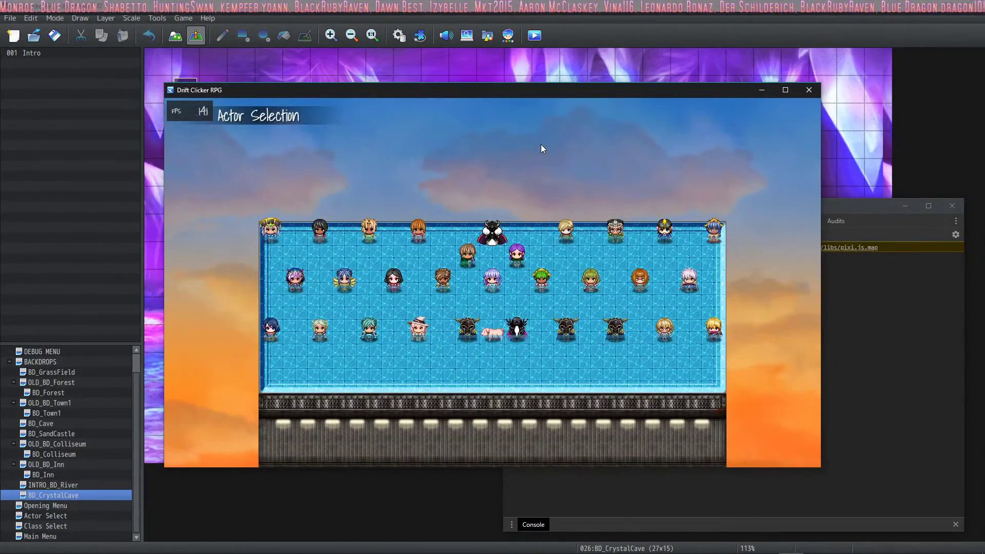
pyautogui.click(541, 146)
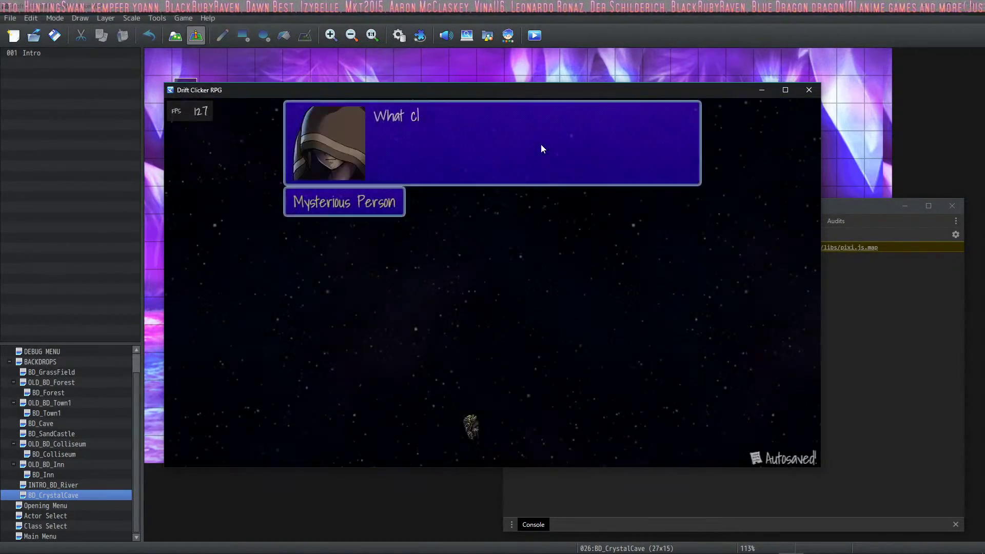
pyautogui.click(541, 147)
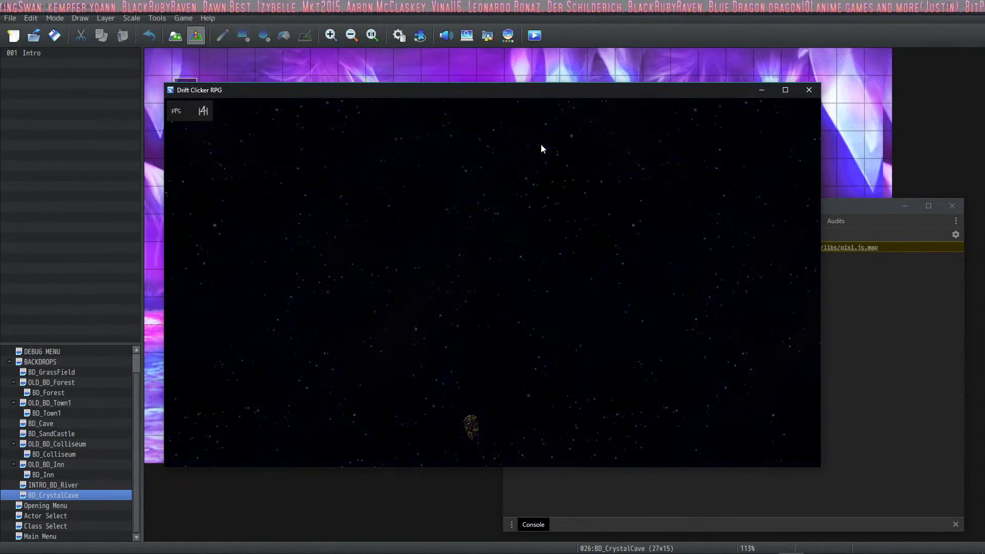
# - Choose the Sorcerer class for the character and confirm the choice to enter the town
pyautogui.press('Down')
pyautogui.press('Down')
pyautogui.press('Down')
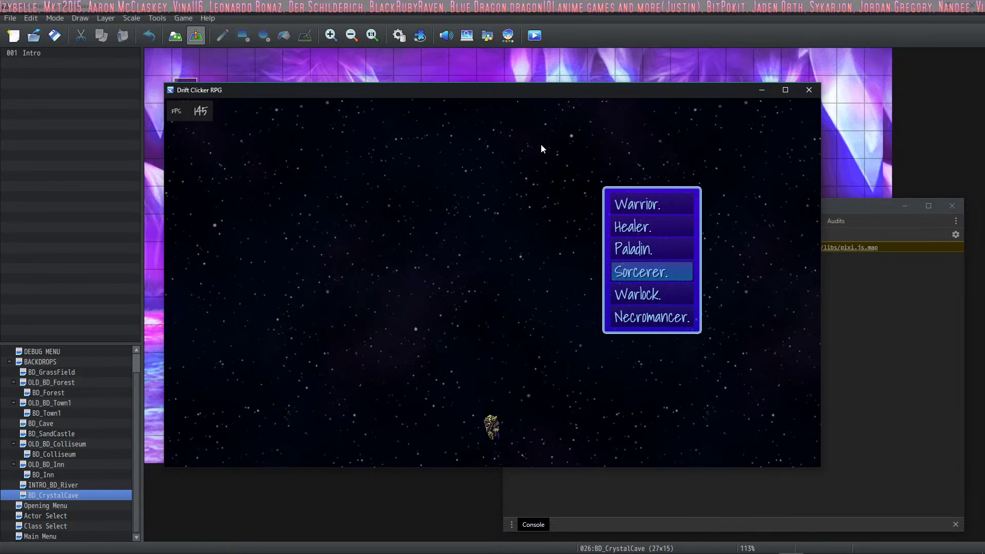
pyautogui.press('Return')
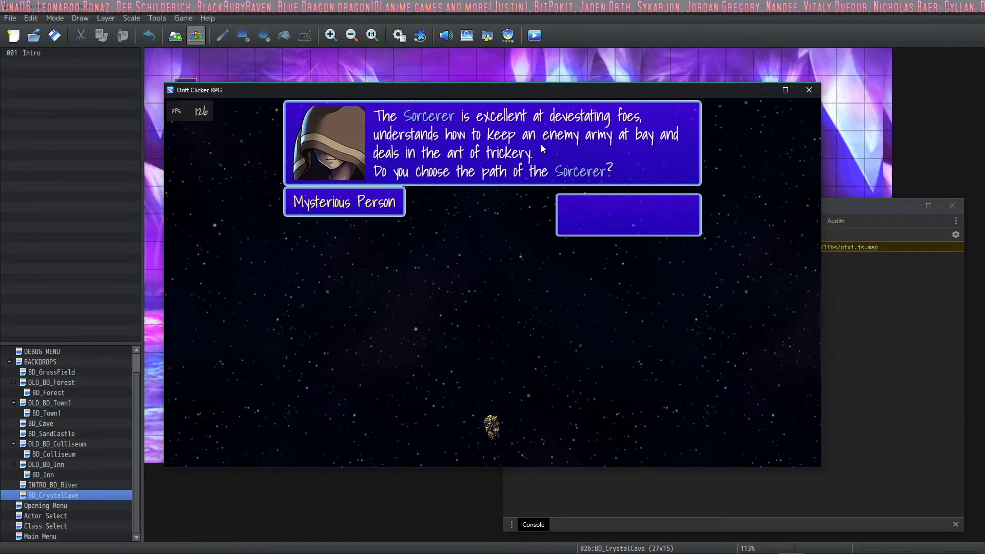
pyautogui.press('Return')
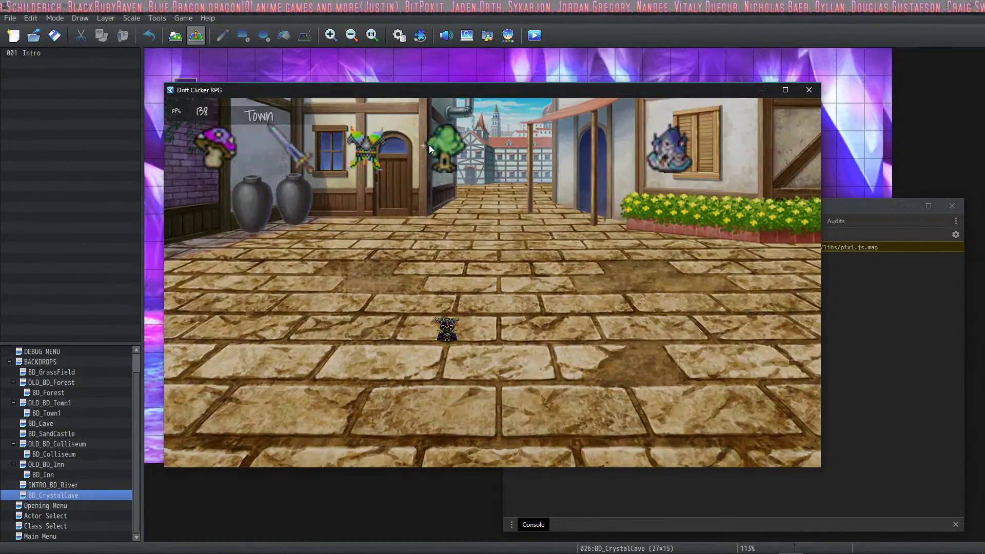
# - Travel from the town to the Forest and start a battle there to test the enemy levels
pyautogui.click(429, 145)
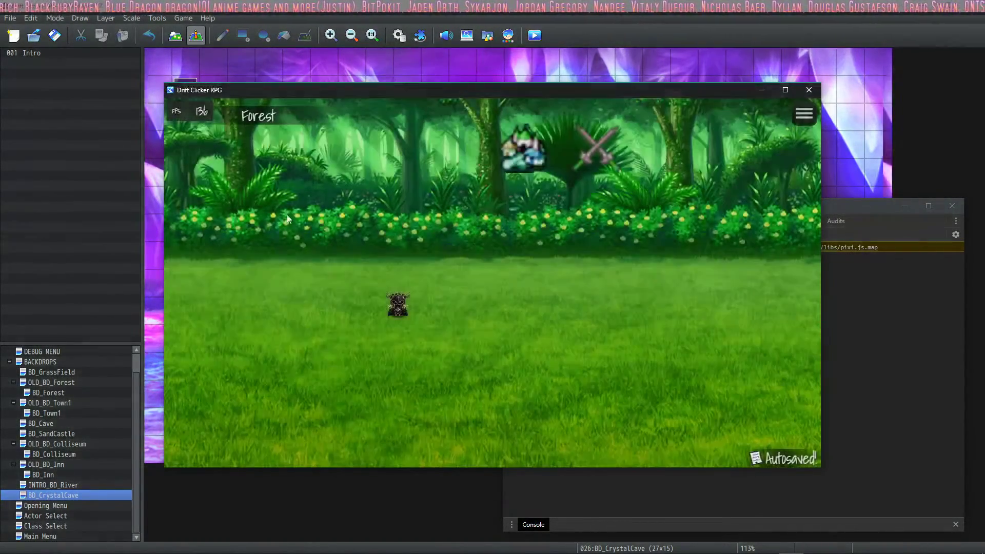
pyautogui.click(599, 150)
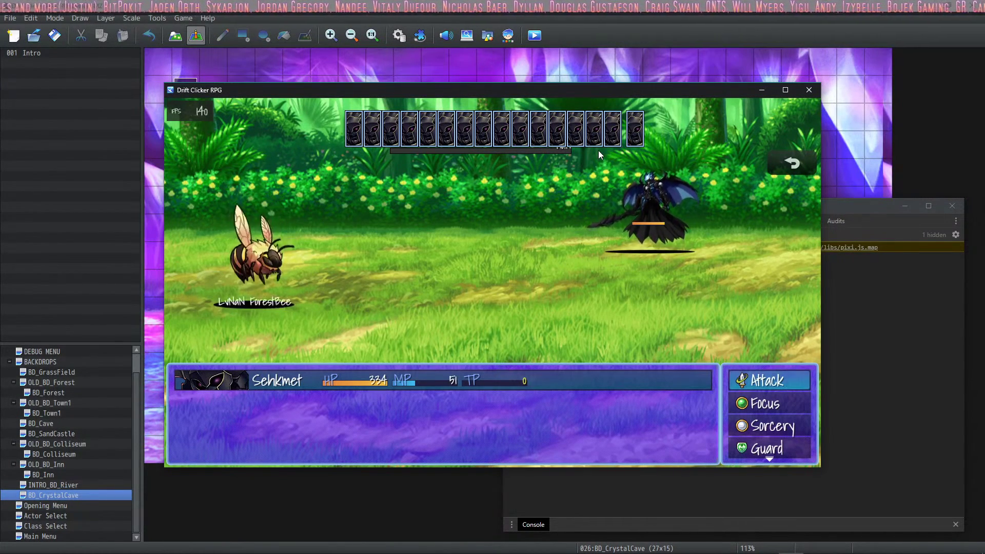
# - Attack the ForestBee several times to test the battle damage, and end the playtest
pyautogui.press('Return')
pyautogui.press('Return')
pyautogui.press('Return')
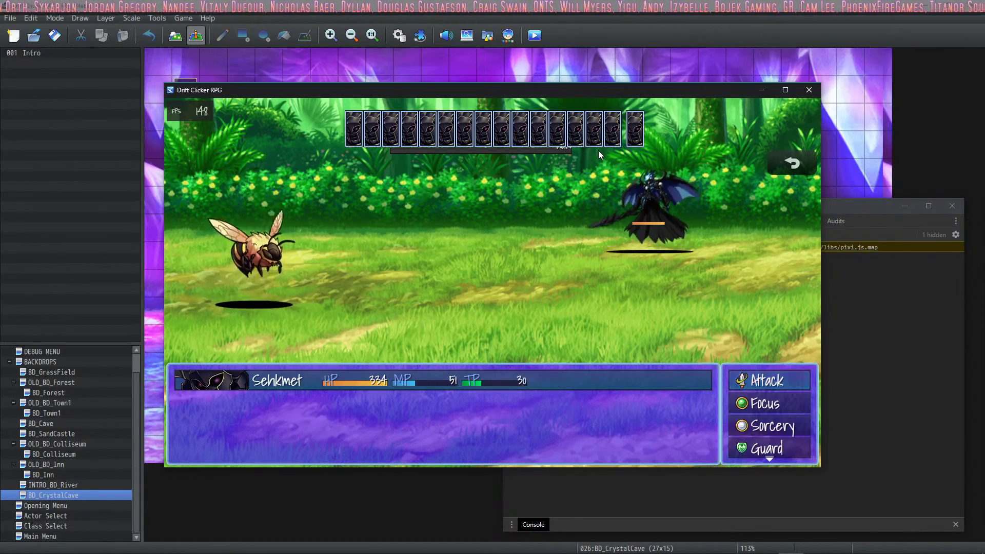
pyautogui.press('Return')
pyautogui.press('Return')
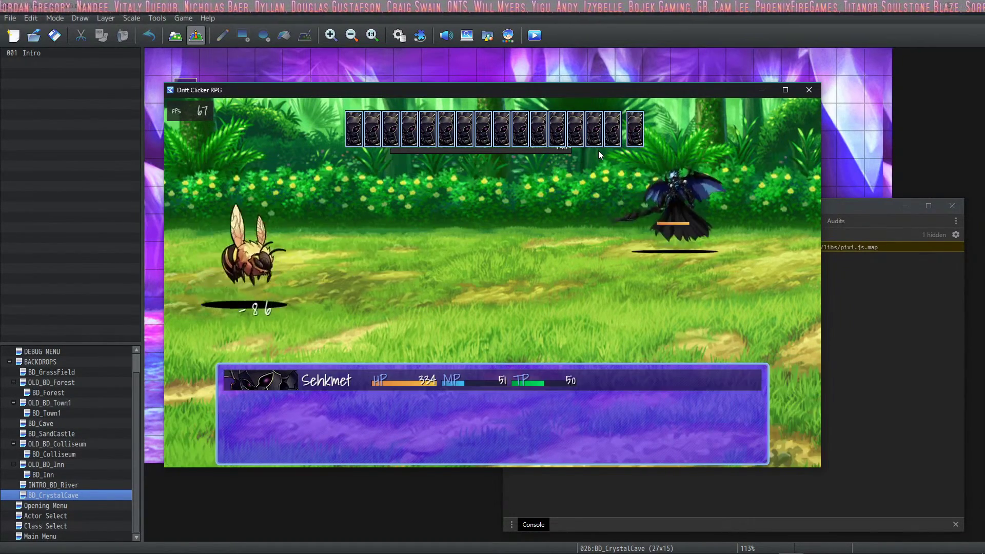
pyautogui.press('Return')
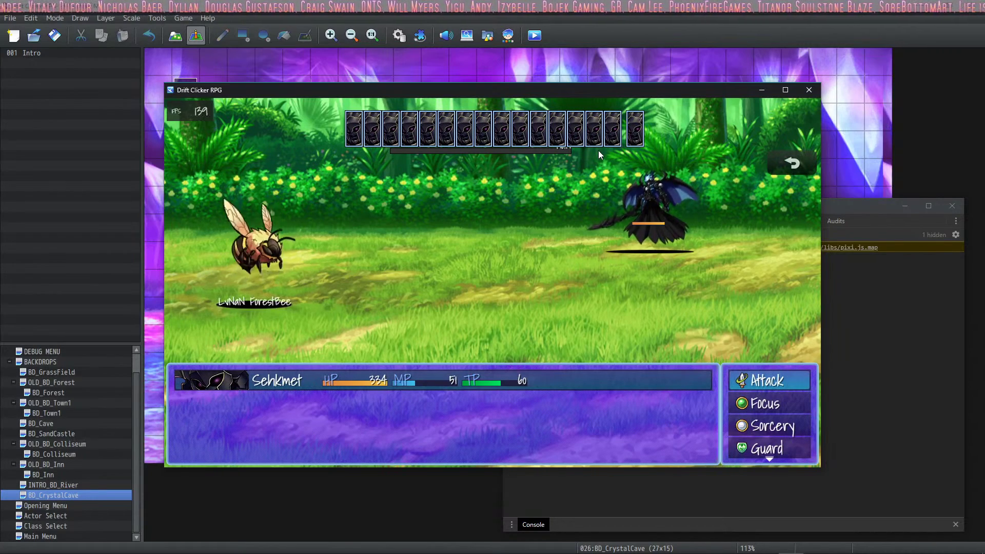
pyautogui.press('Return')
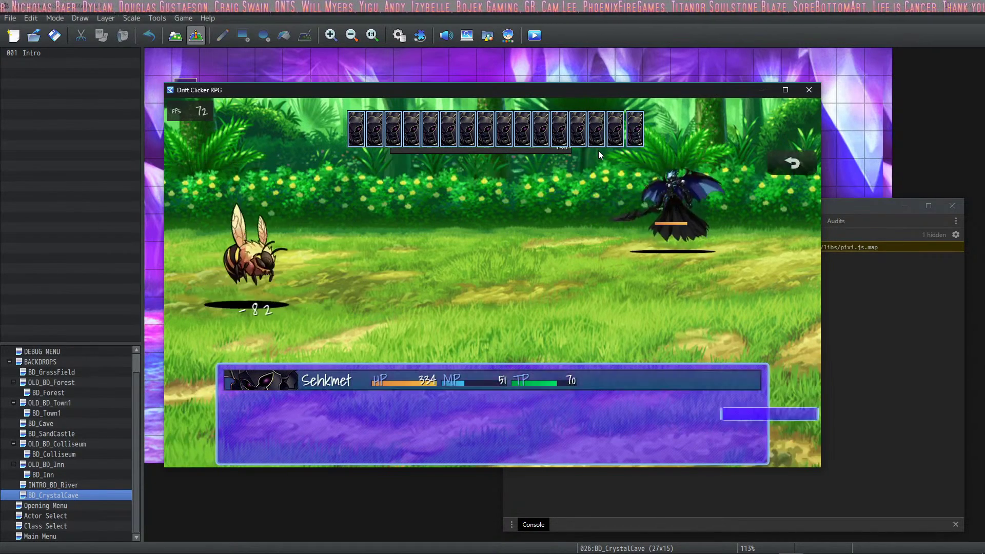
pyautogui.click(809, 90)
# - Review the ForestBee's parameters and note in the enemy database, and close the database
pyautogui.click(398, 35)
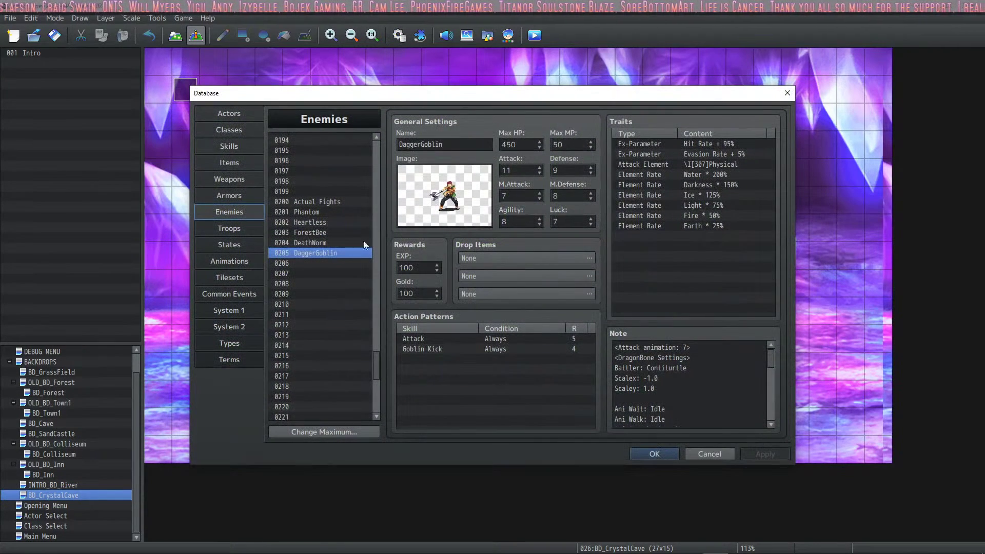
pyautogui.click(327, 232)
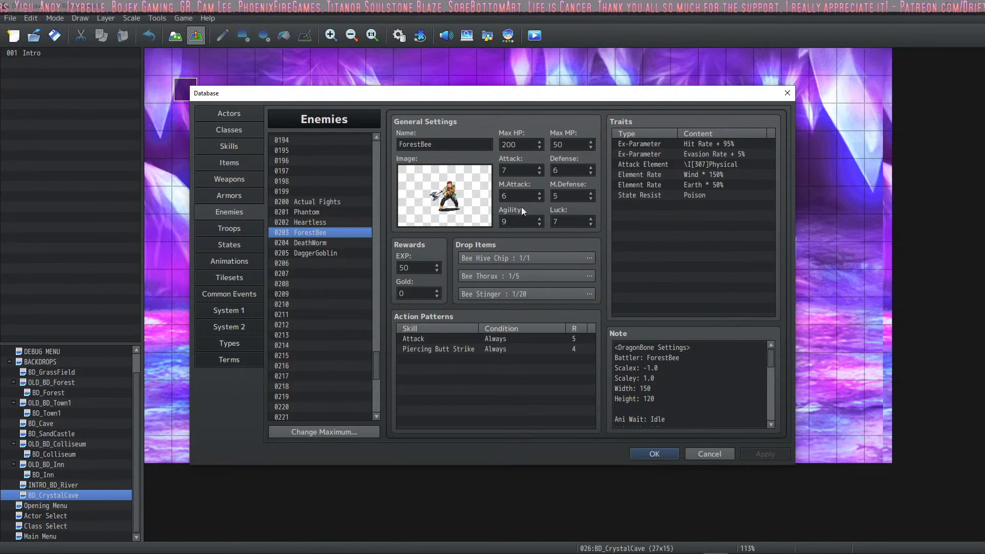
pyautogui.scroll(-2, 708, 398)
pyautogui.scroll(-3, 708, 399)
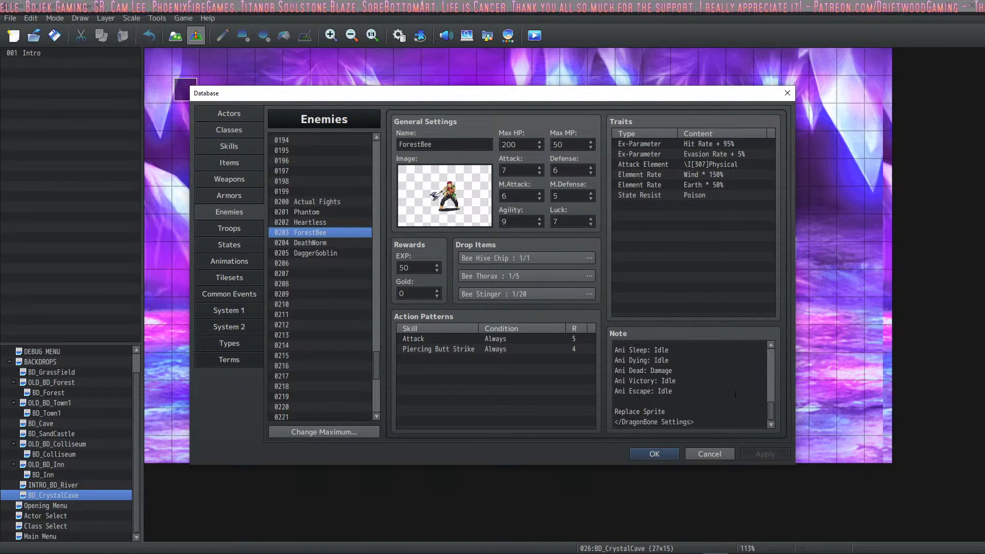
pyautogui.scroll(5, 732, 381)
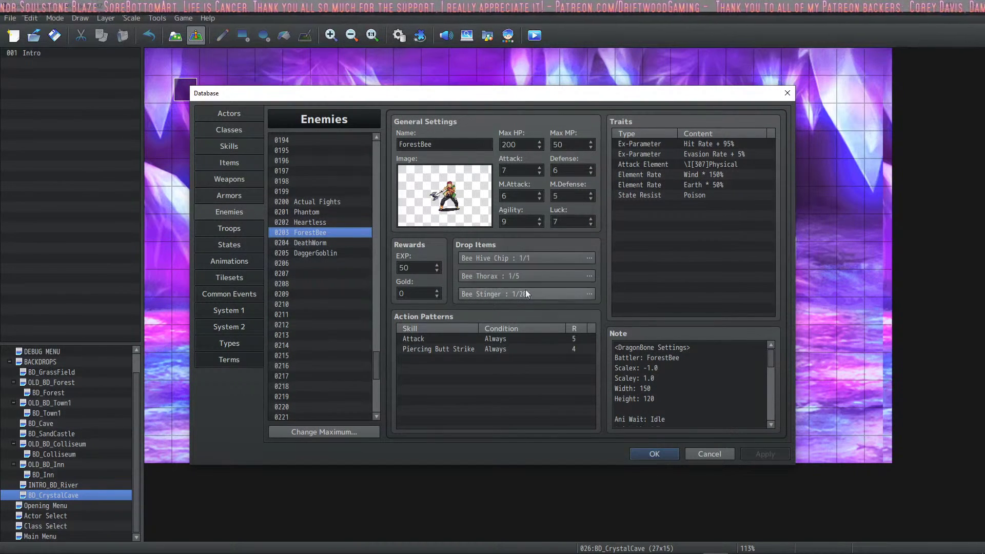
pyautogui.click(521, 172)
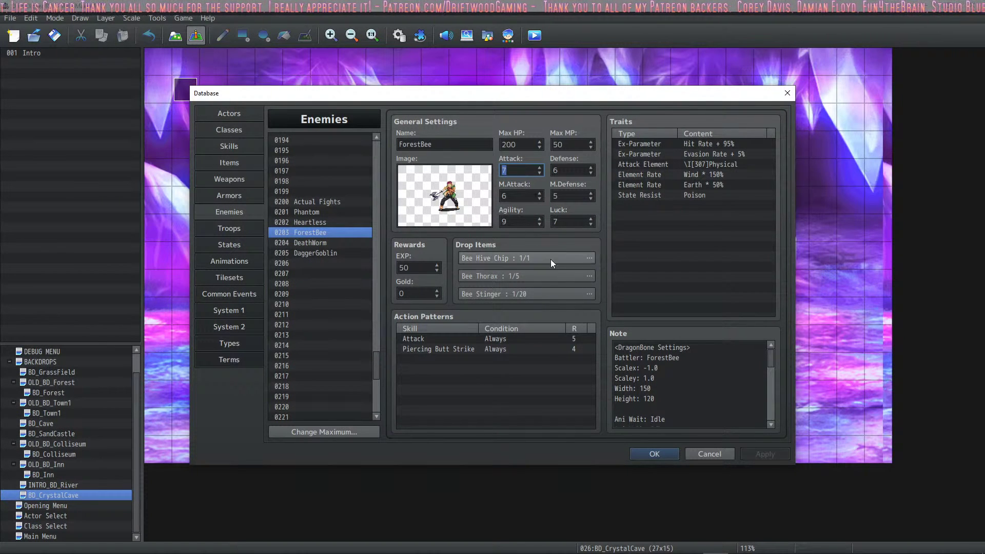
pyautogui.click(648, 455)
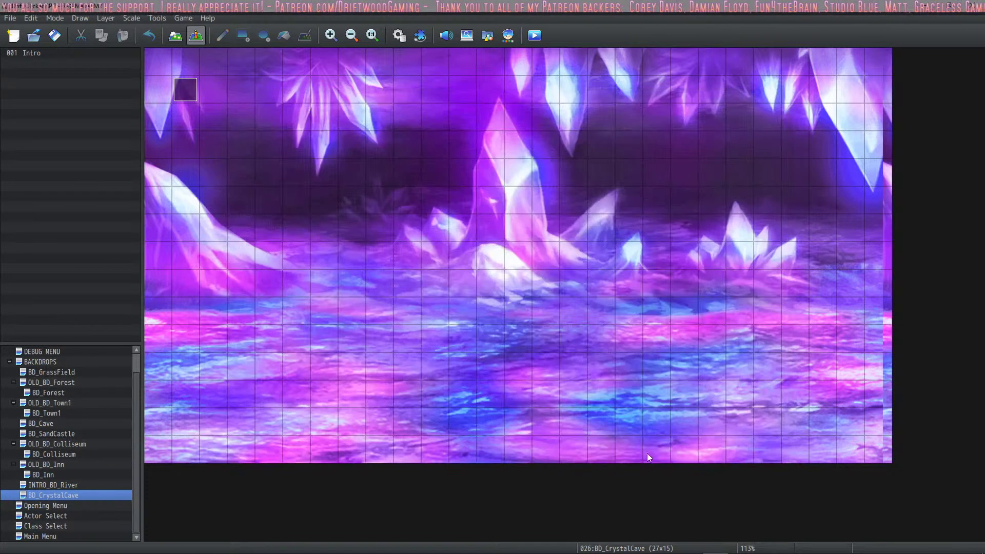
pyautogui.click(419, 35)
pyautogui.scroll(4, 627, 236)
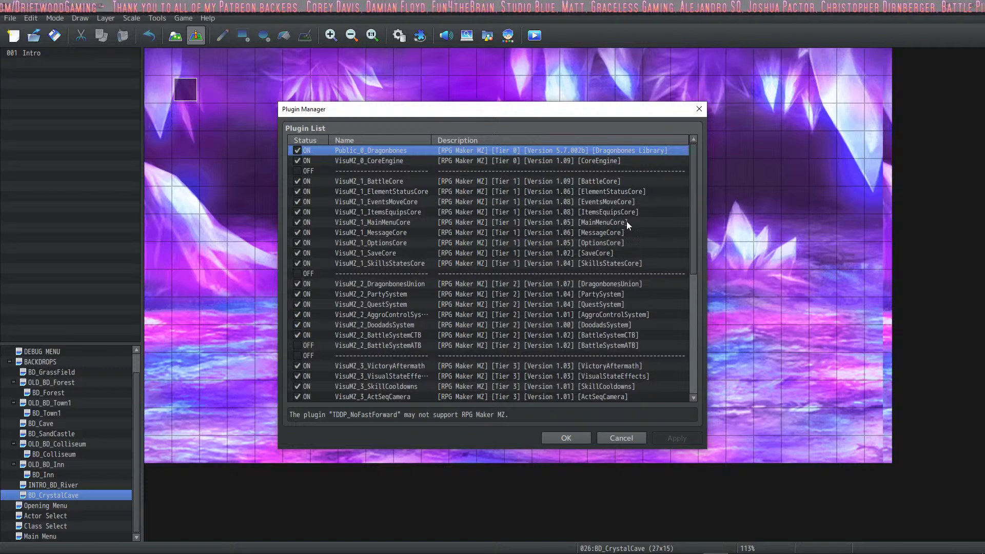
pyautogui.click(567, 439)
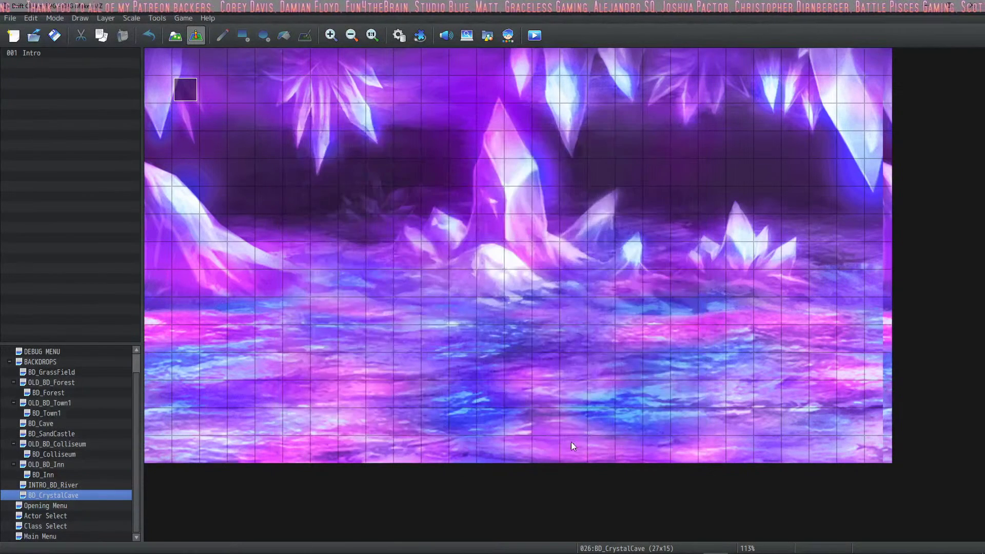
# - Add blank lines after the closing DragonBone Settings tag in the ForestBee's database note
pyautogui.click(407, 35)
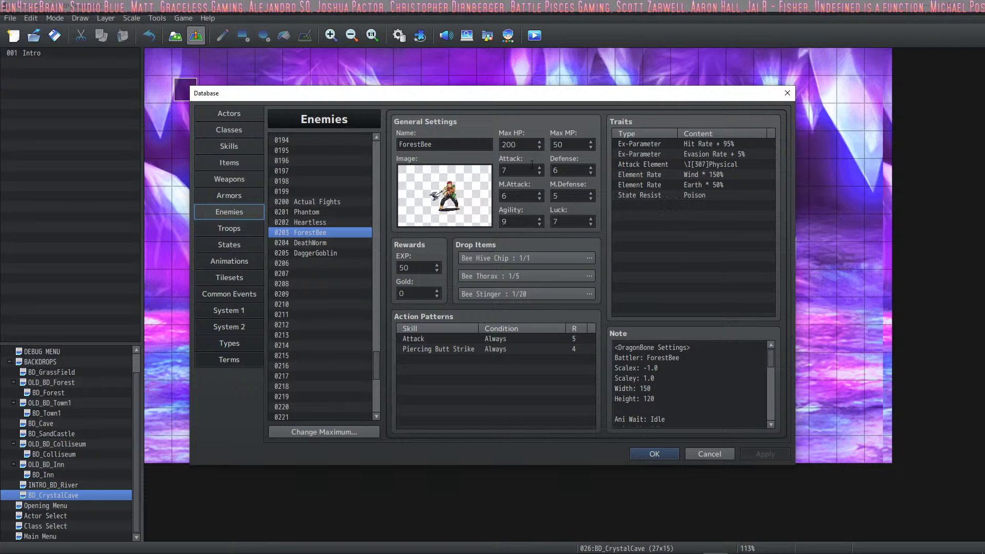
pyautogui.doubleClick(530, 167)
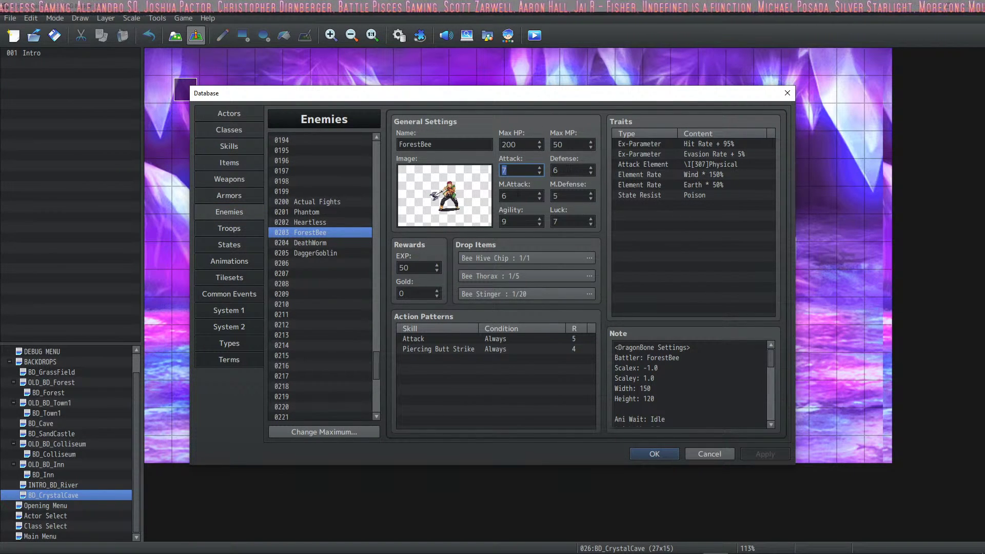
pyautogui.click(686, 388)
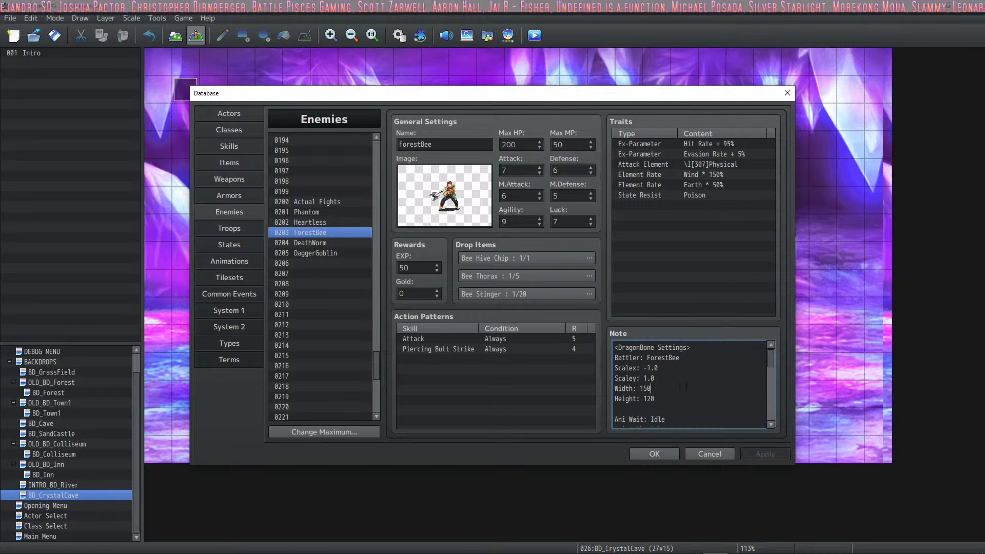
pyautogui.scroll(-7, 688, 381)
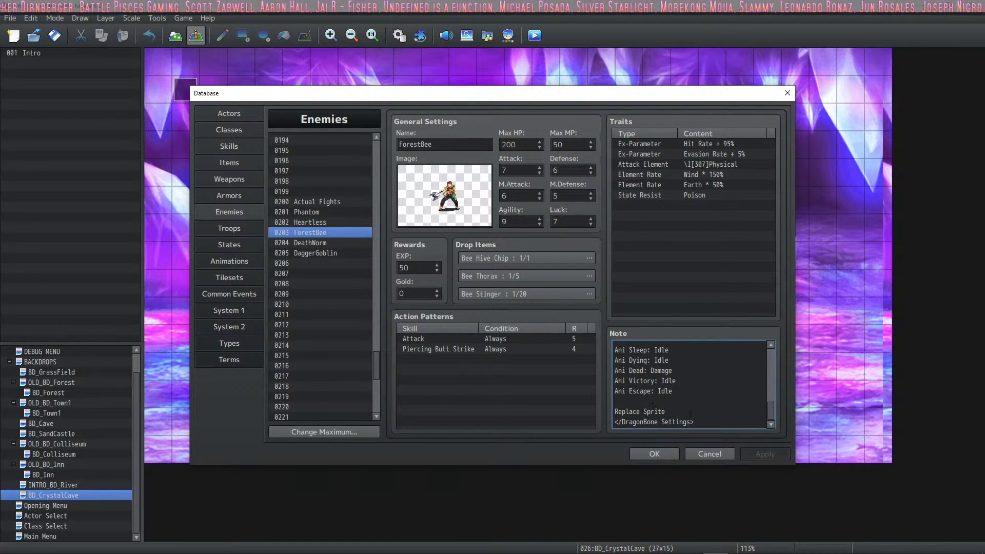
pyautogui.press('Return')
pyautogui.press('Return')
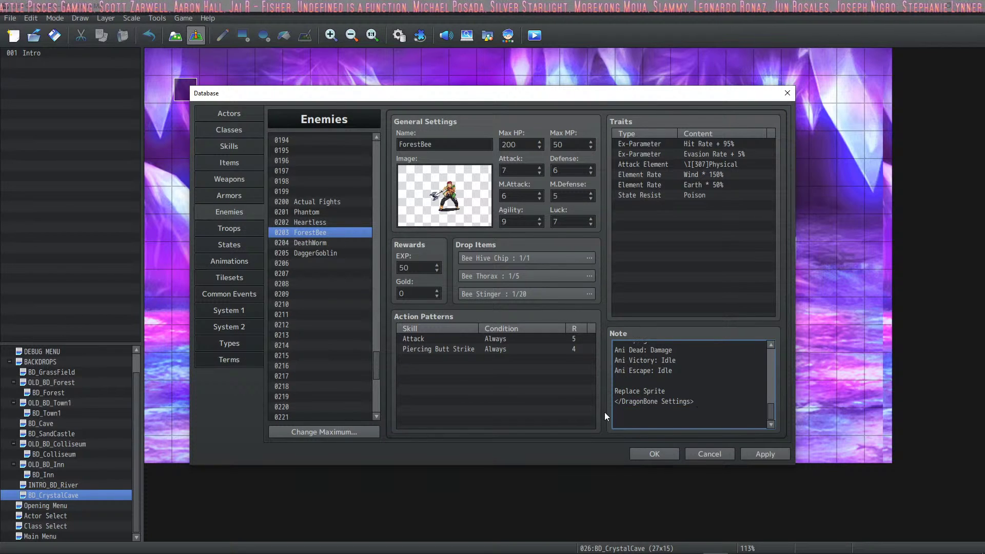
# - Open the plugin help for VisuMZ_3_EnemyLevels and read through its parameter growth formula and enemy level notetags
pyautogui.rightClick(629, 412)
pyautogui.click(651, 519)
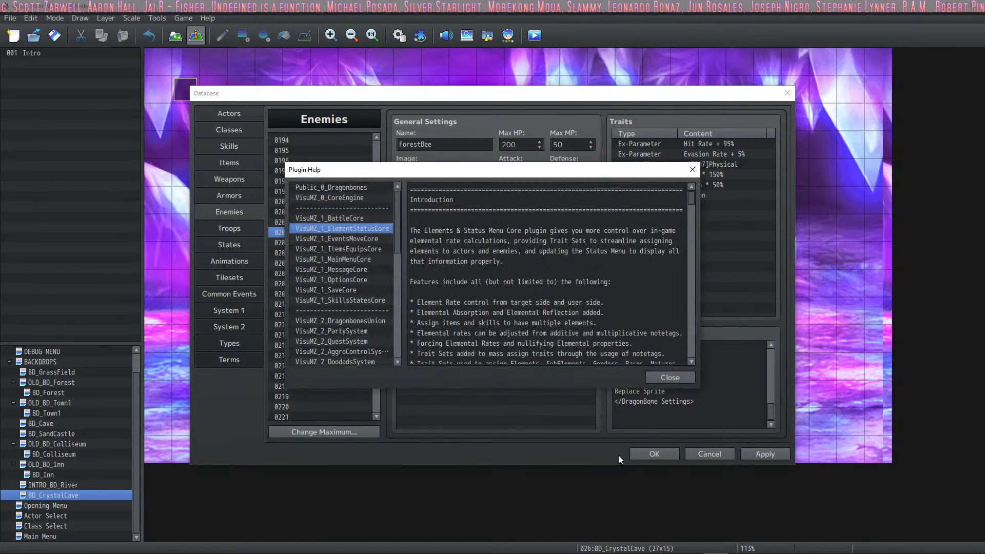
pyautogui.scroll(-4, 367, 282)
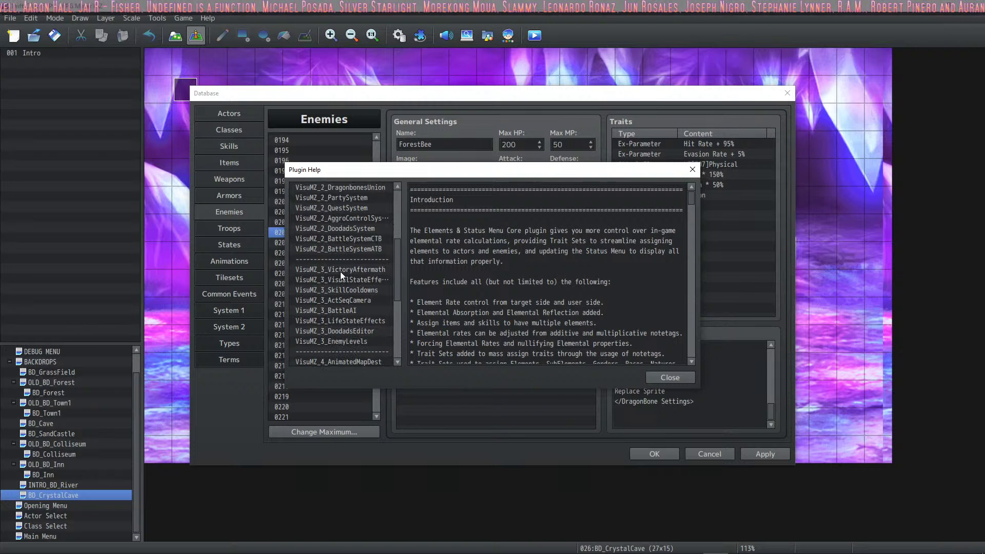
pyautogui.click(358, 342)
pyautogui.scroll(-12, 553, 280)
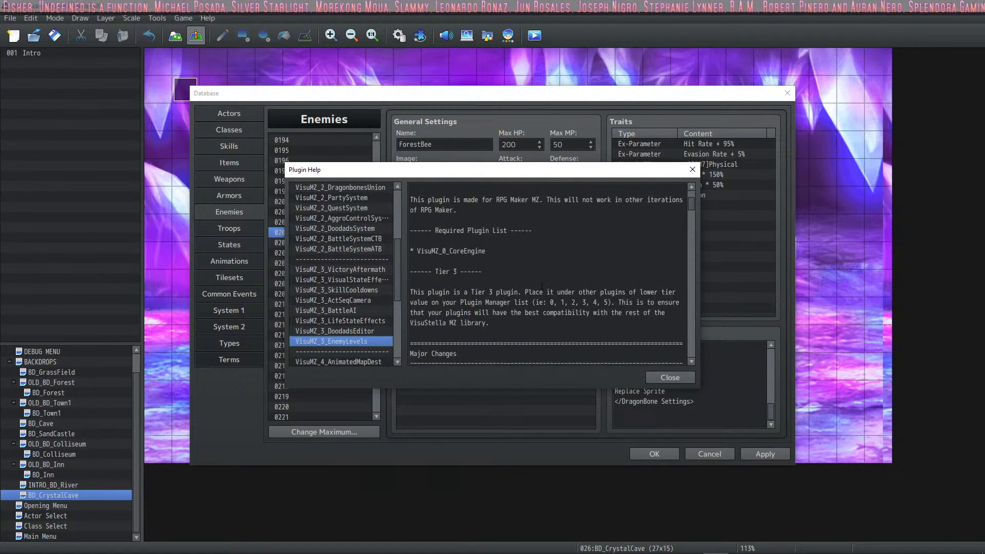
pyautogui.scroll(-12, 553, 280)
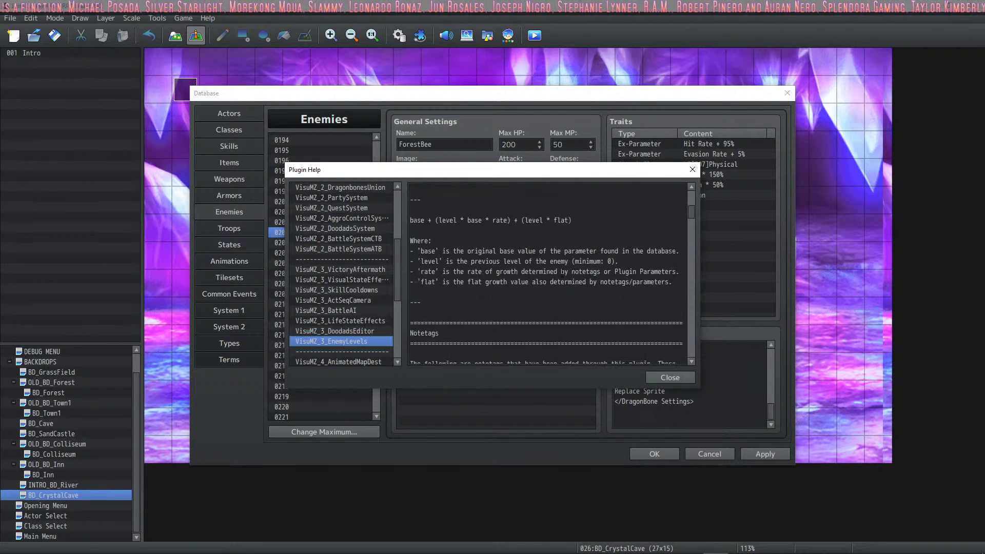
pyautogui.scroll(1, 535, 230)
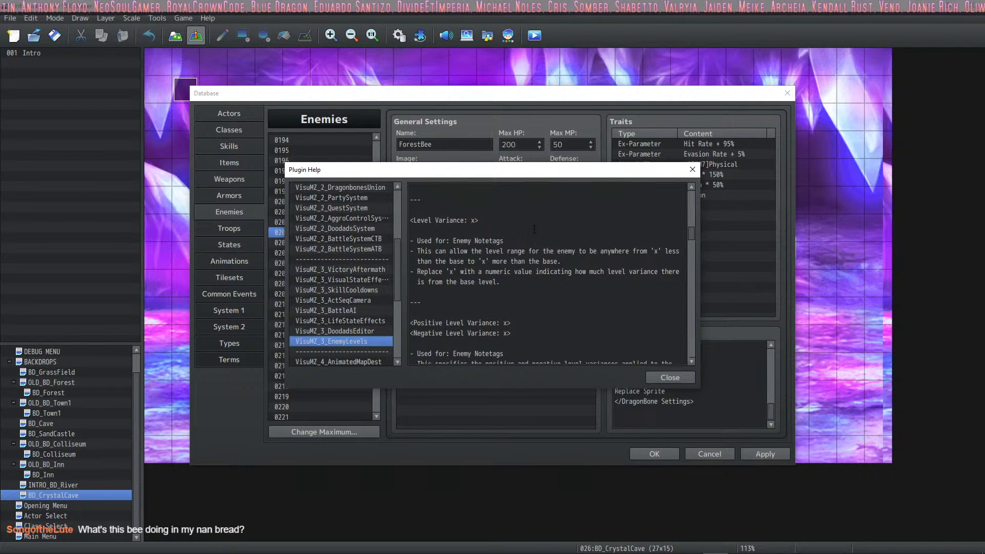
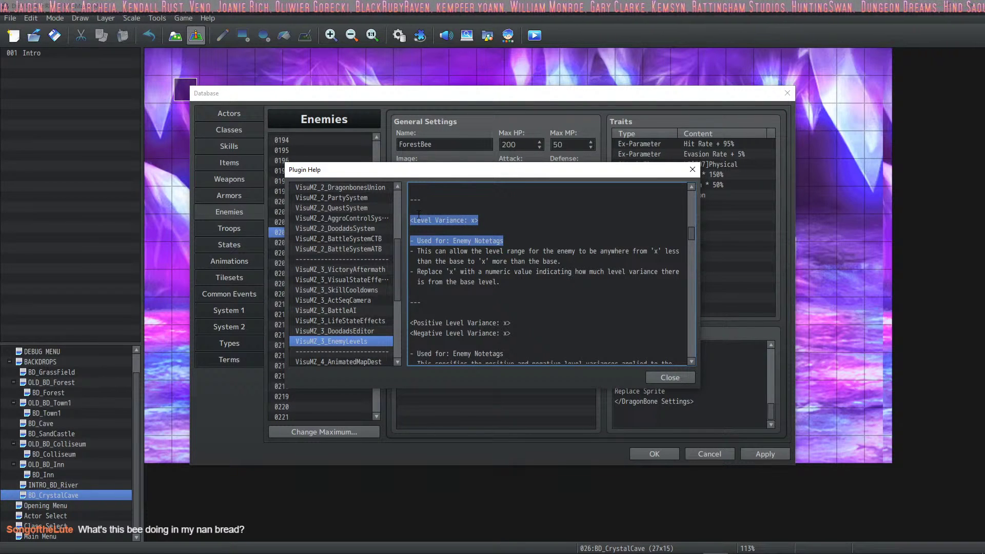
# - Read the Level Variance notetag's description, and close the help and the database, keeping the changes
pyautogui.click(512, 234)
pyautogui.moveTo(524, 238); pyautogui.dragTo(388, 214)
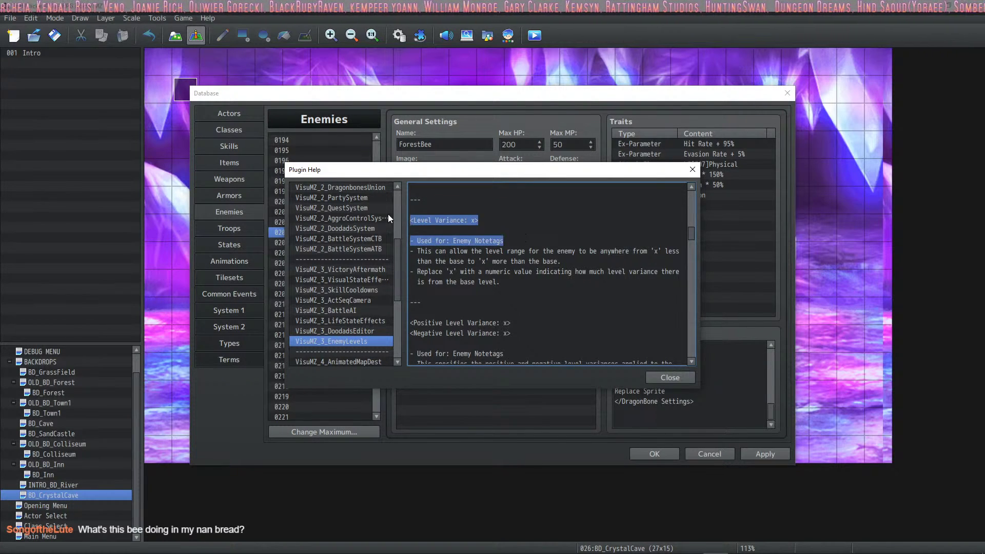
pyautogui.click(540, 233)
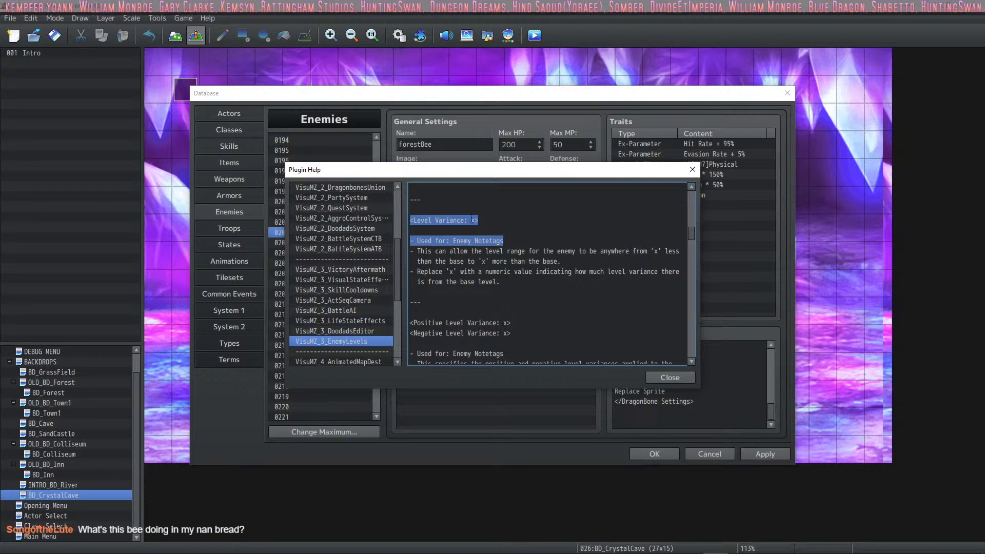
pyautogui.click(498, 250)
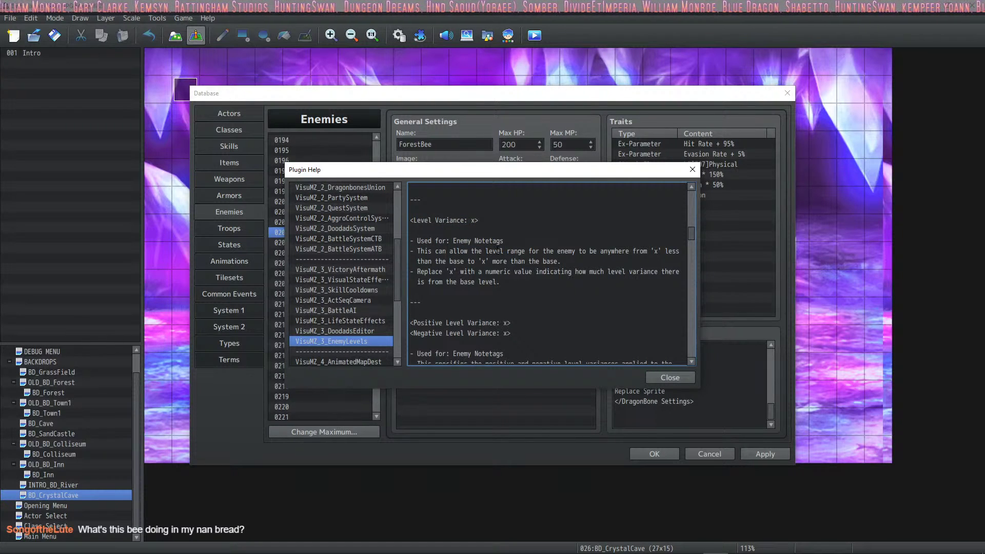
pyautogui.click(670, 378)
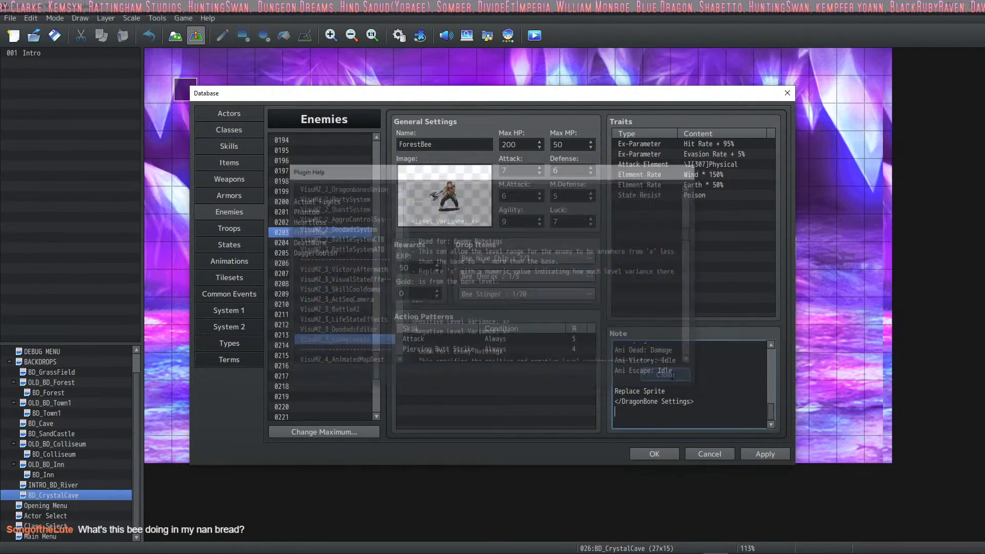
pyautogui.click(654, 456)
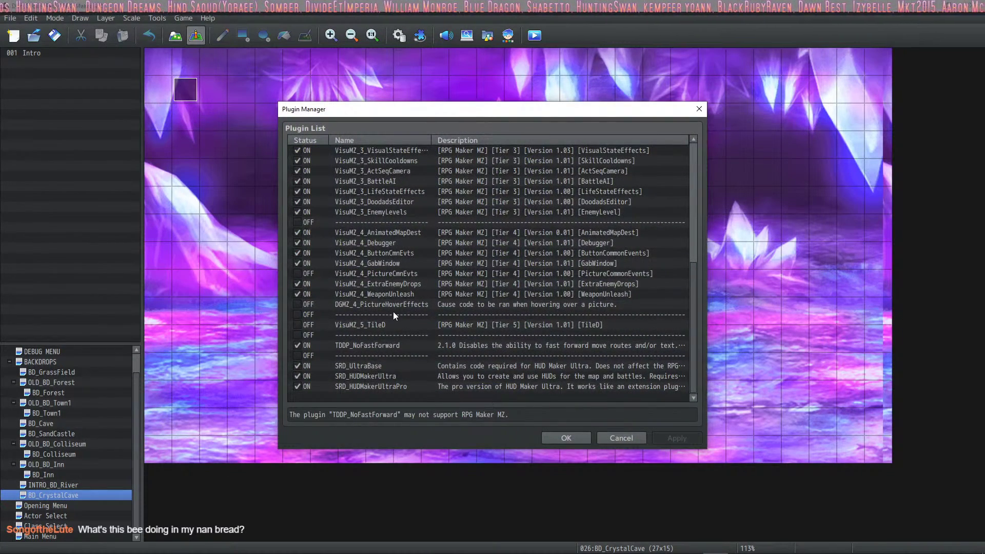
# - Clear the Negative Variance value in the General Settings of the VisuMZ_3_EnemyLevels plugin
pyautogui.scroll(1, 389, 273)
pyautogui.doubleClick(387, 226)
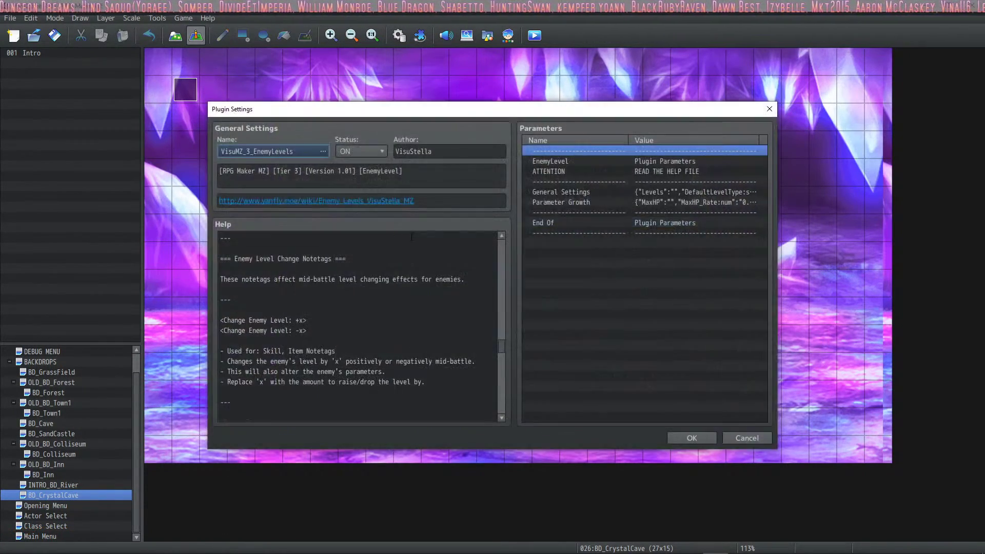
pyautogui.doubleClick(649, 191)
pyautogui.click(485, 267)
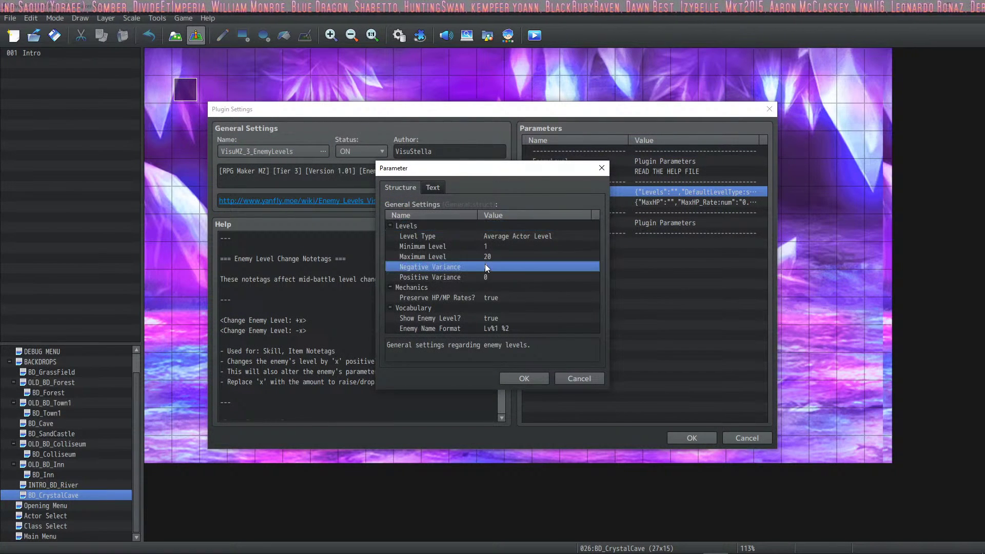
pyautogui.doubleClick(485, 264)
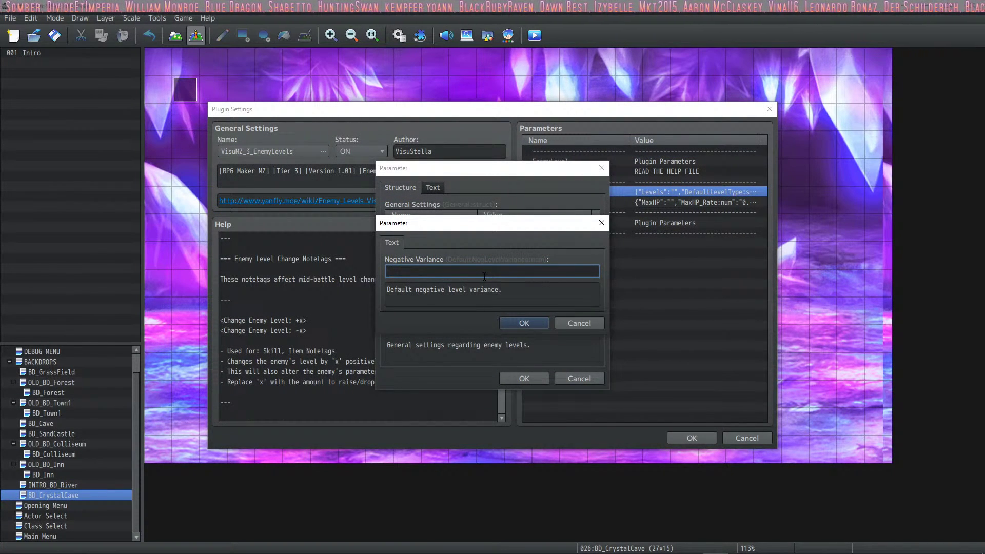
pyautogui.click(520, 324)
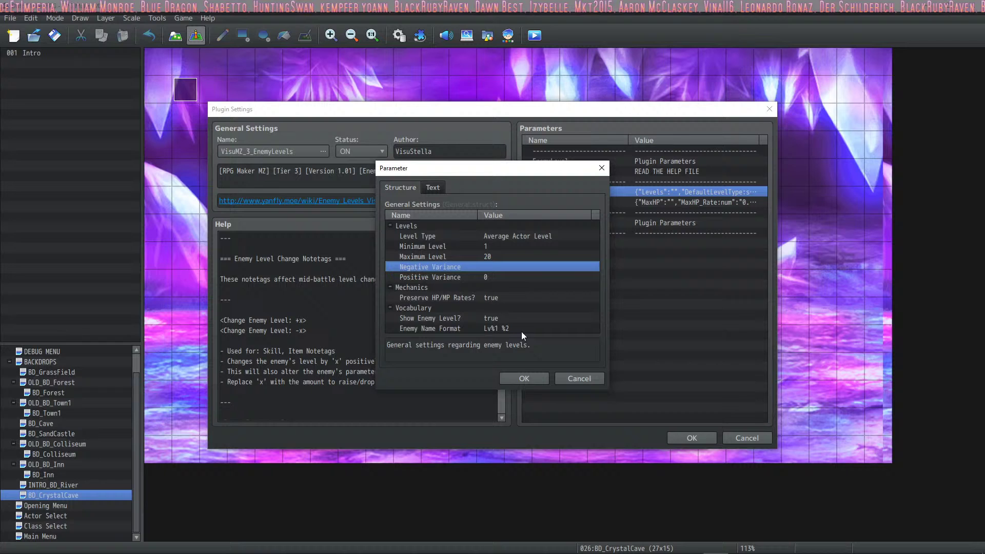
# - Clear the Positive Variance value and confirm the VisuMZ_3_EnemyLevels plugin settings
pyautogui.doubleClick(477, 277)
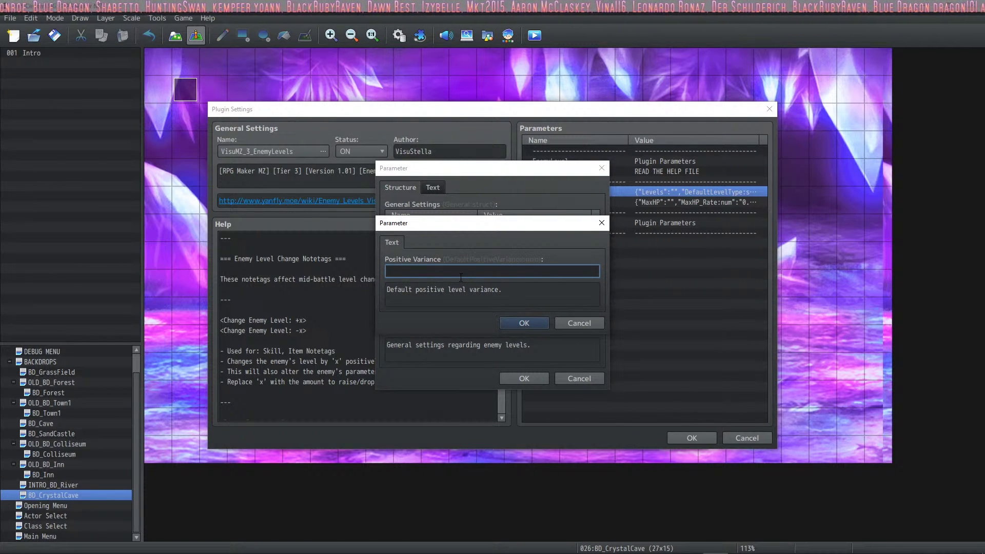
pyautogui.click(527, 321)
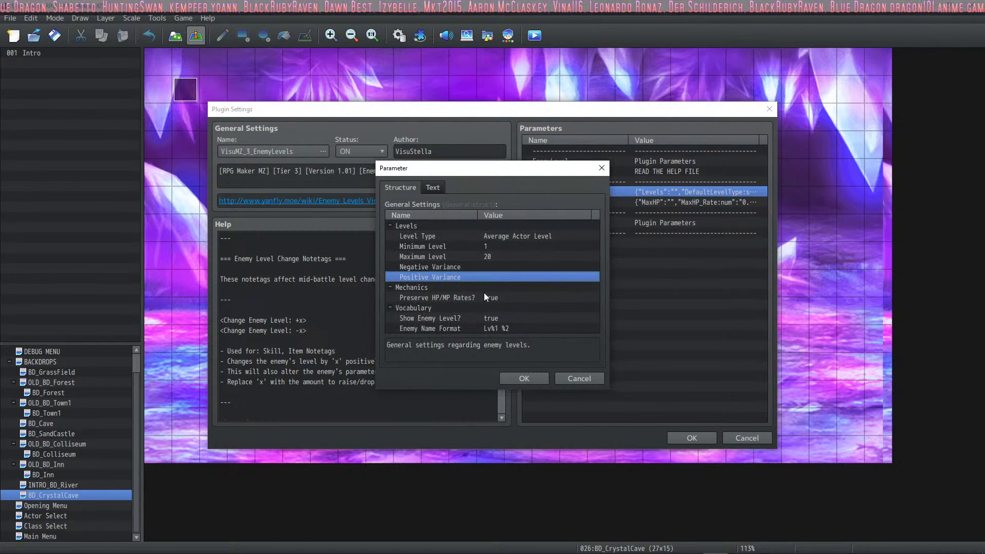
pyautogui.click(516, 380)
pyautogui.click(687, 437)
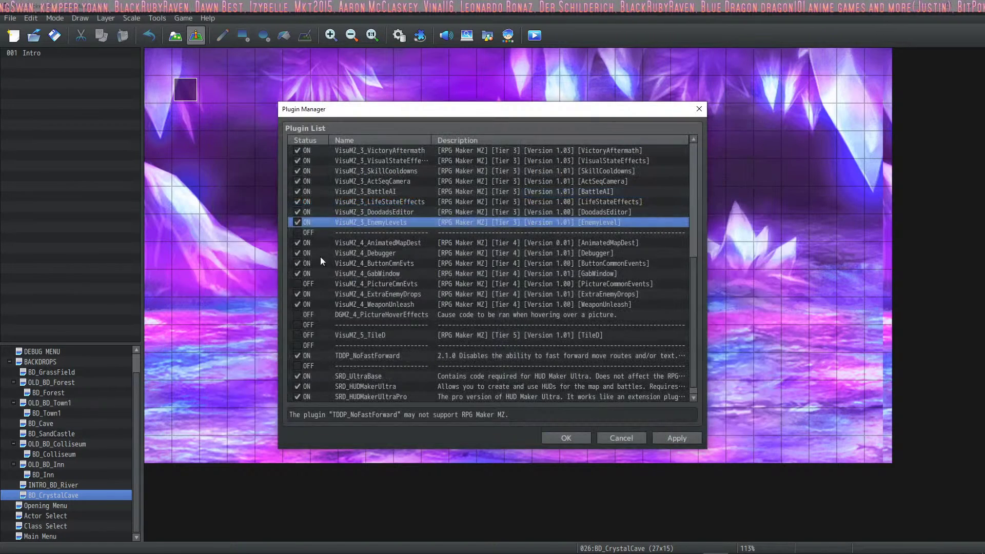
# - Confirm the plugin list changes, save the project and start a playtest
pyautogui.click(554, 435)
pyautogui.click(54, 35)
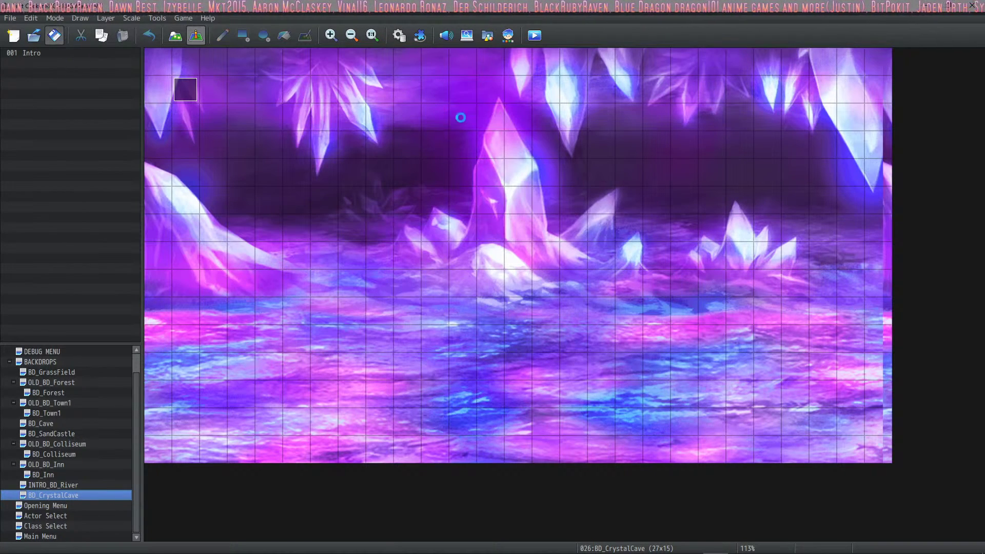
pyautogui.click(535, 36)
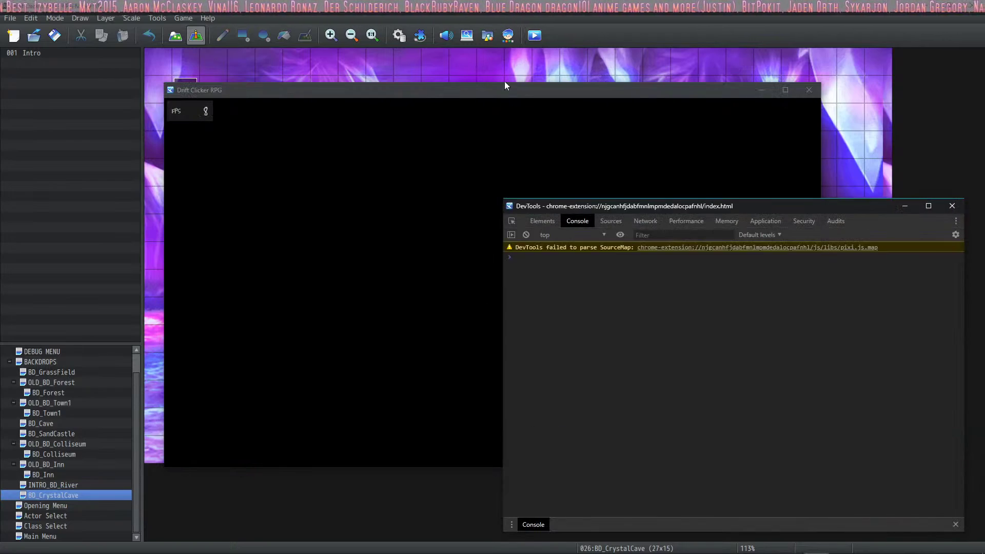
pyautogui.click(367, 92)
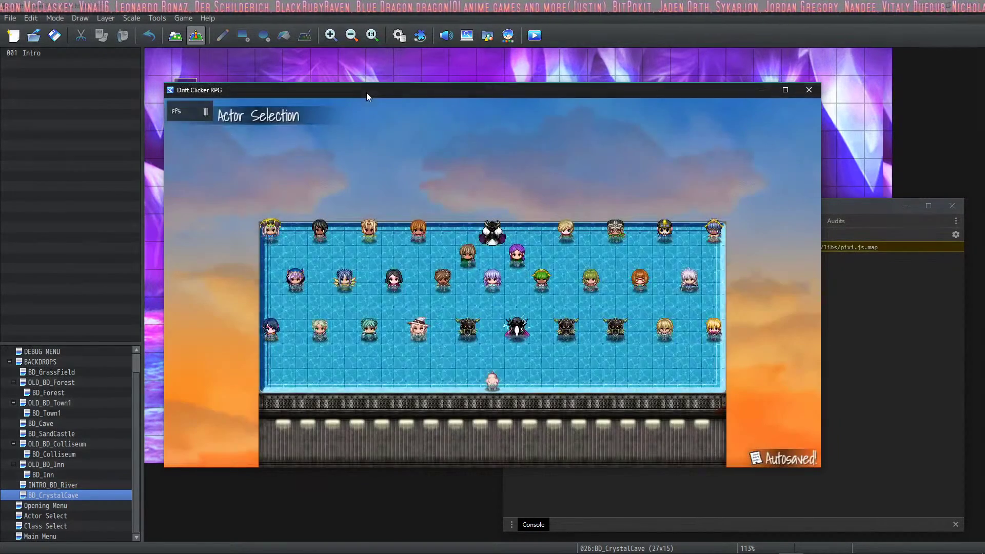
# - Choose Sorcerer as the hero's class in the playtest and continue through the dialogue to the town
pyautogui.press('Return')
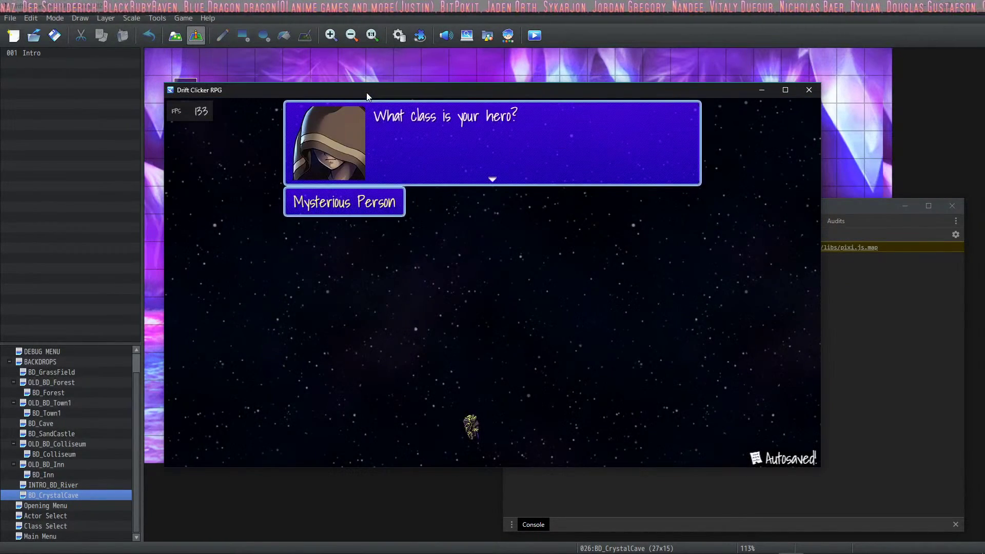
pyautogui.press('Return')
pyautogui.press('Down')
pyautogui.press('Down')
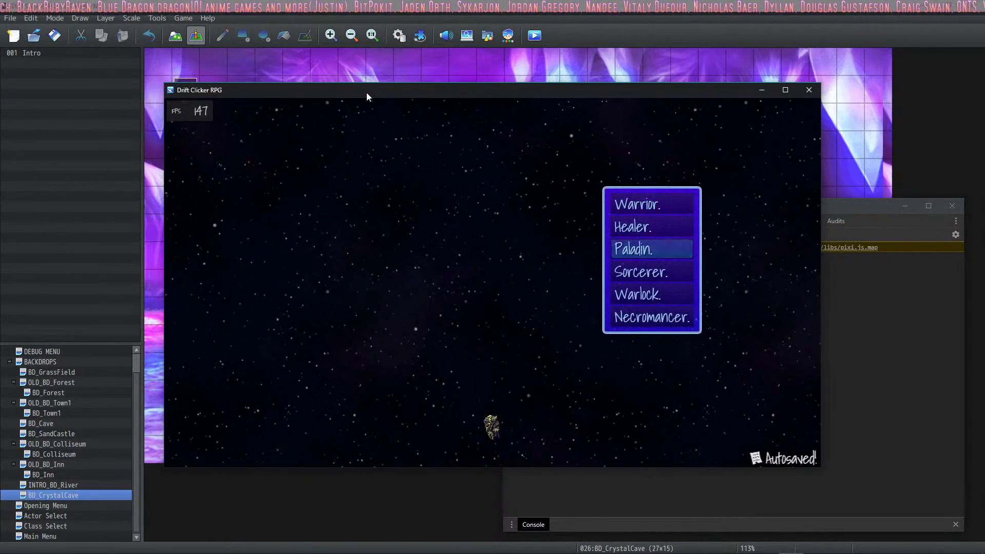
pyautogui.press('Down')
pyautogui.press('Return')
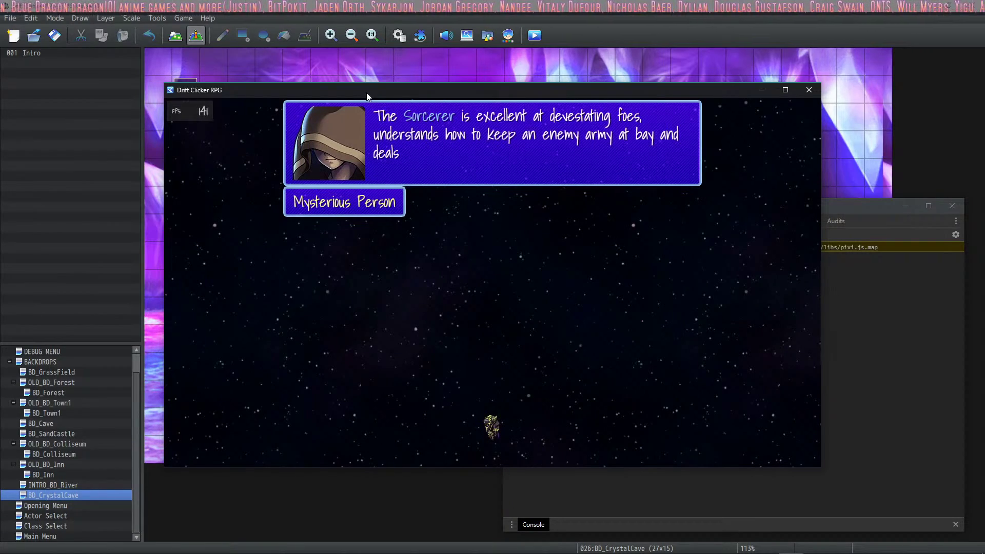
pyautogui.press('Return')
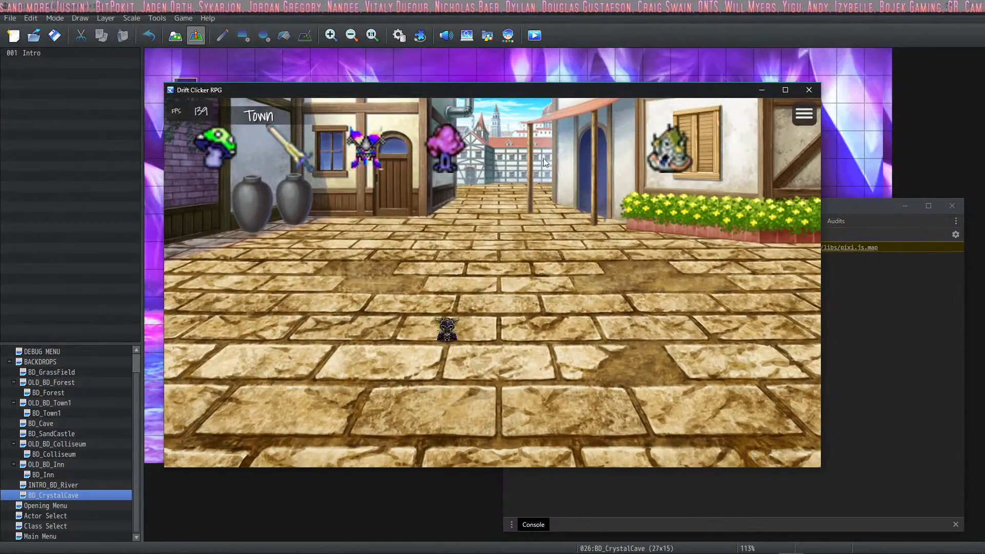
# - Go to the forest, fight a battle to check the enemy's displayed level, and close the playtest
pyautogui.click(451, 158)
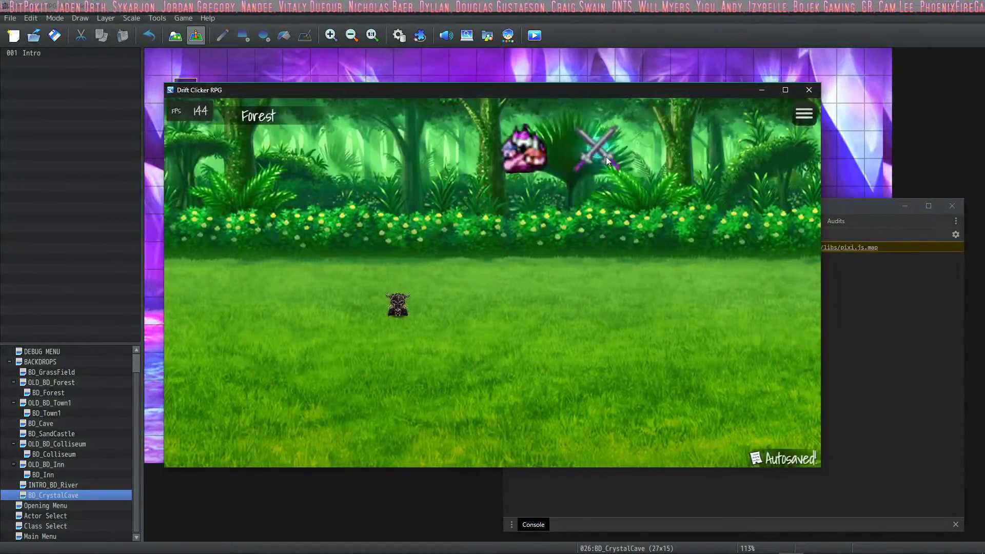
pyautogui.click(605, 159)
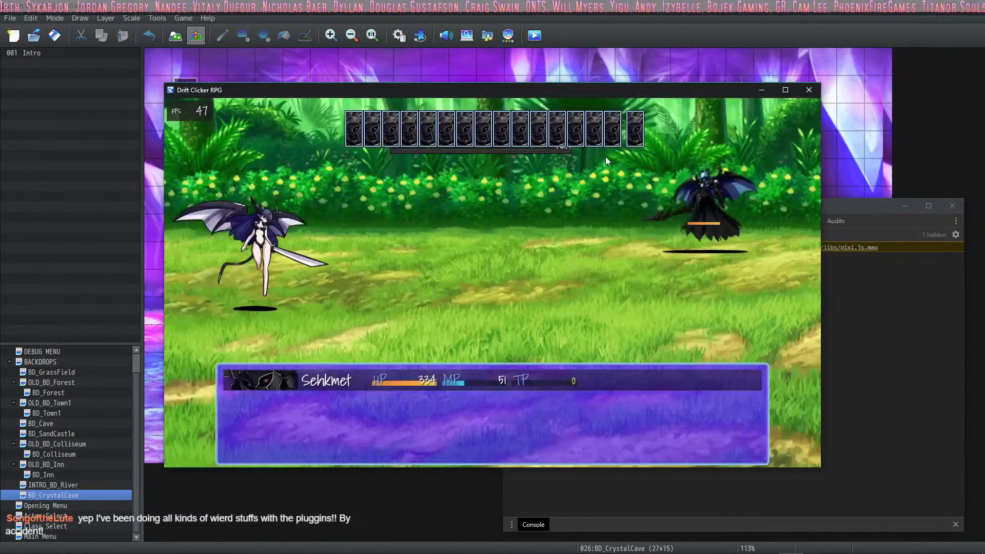
pyautogui.press('Return')
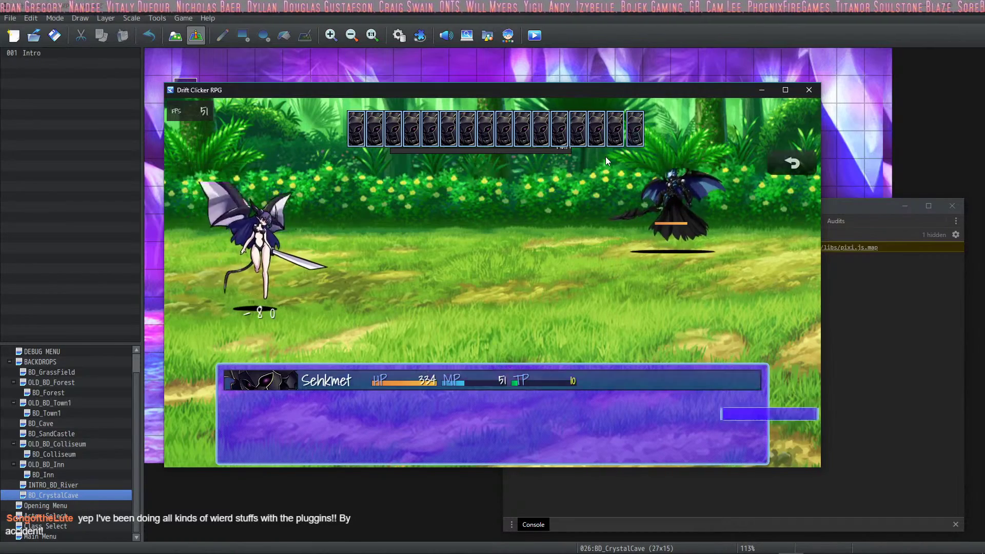
pyautogui.press('Return')
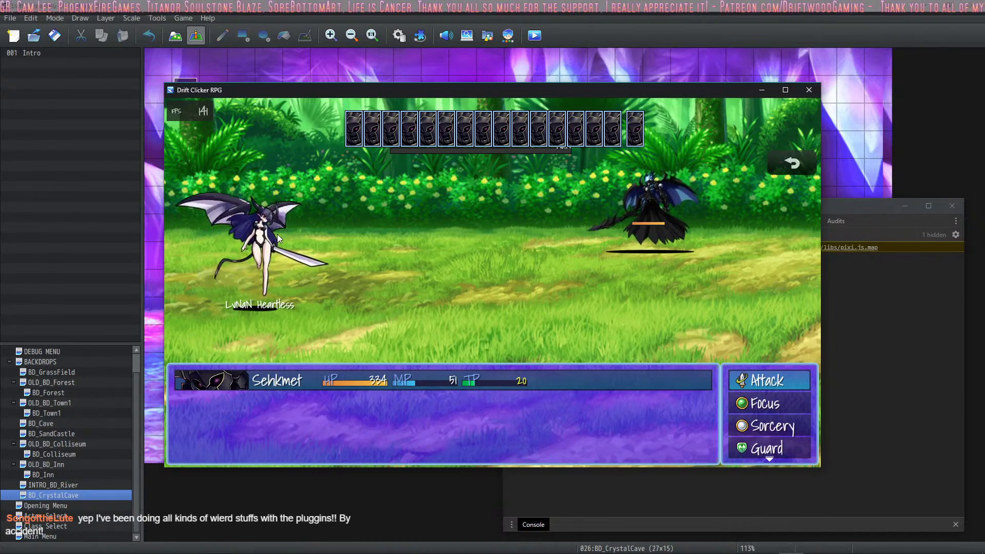
pyautogui.click(809, 90)
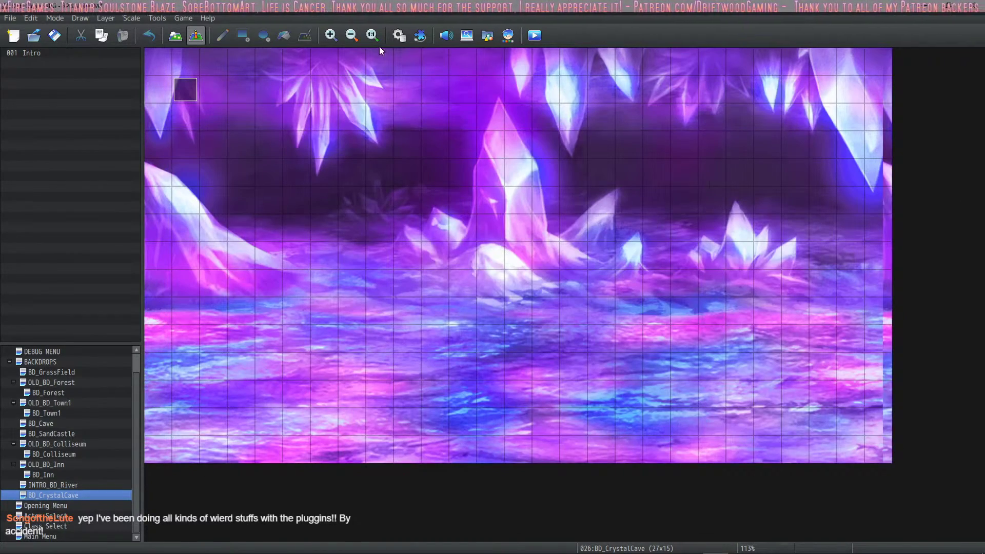
# - Open the VisuMZ_3_EnemyLevels plugin settings and review the Parameter Growth values
pyautogui.click(400, 35)
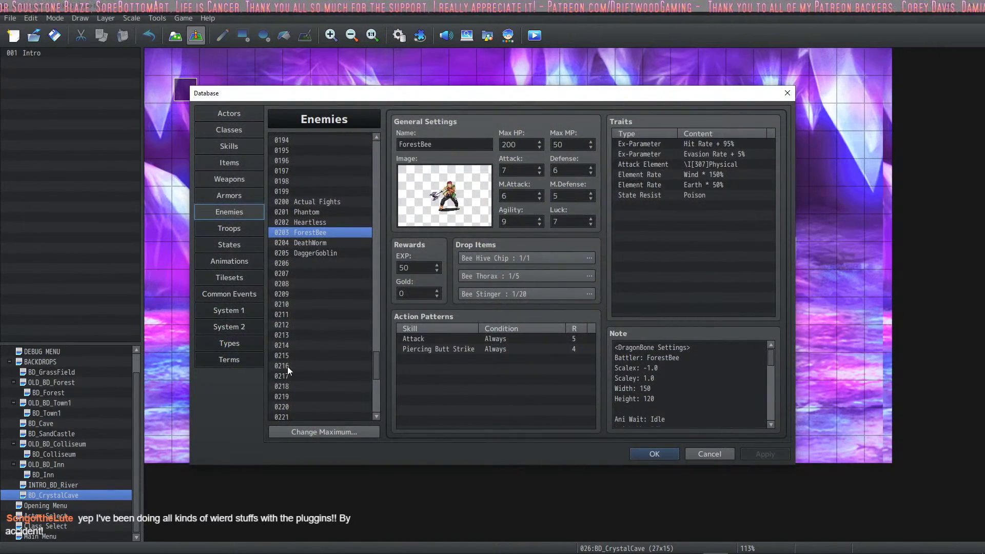
pyautogui.click(636, 454)
pyautogui.click(420, 35)
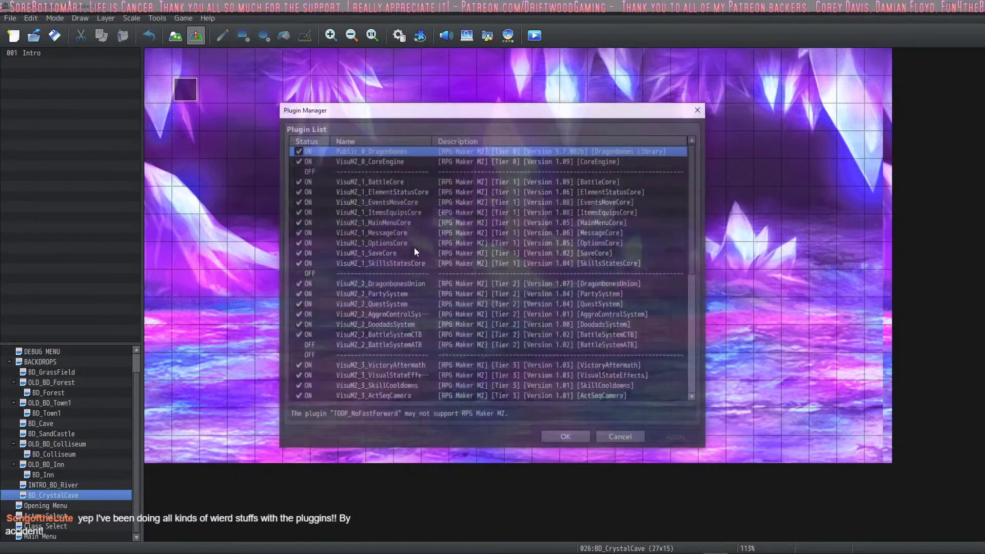
pyautogui.scroll(-8, 410, 240)
pyautogui.doubleClick(402, 284)
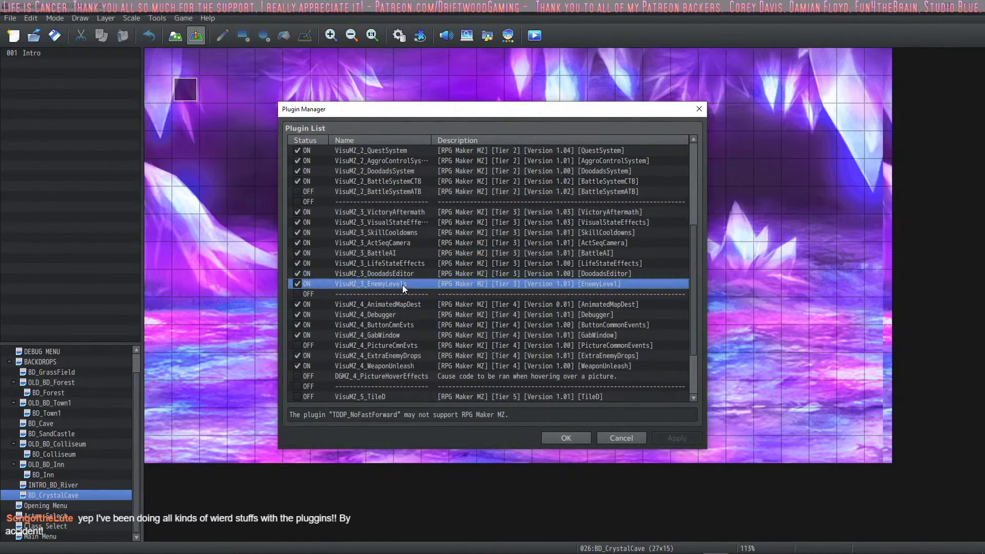
pyautogui.doubleClick(608, 203)
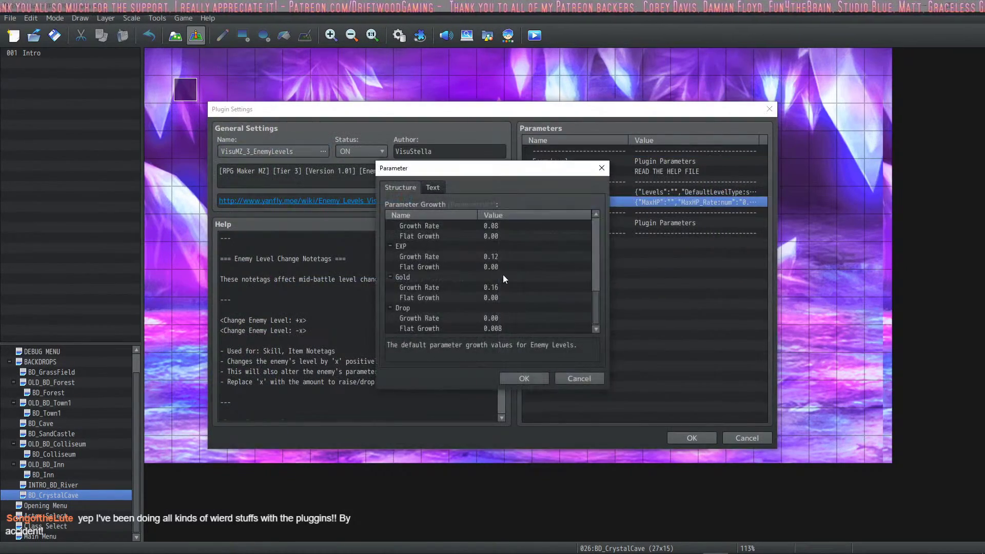
pyautogui.click(524, 378)
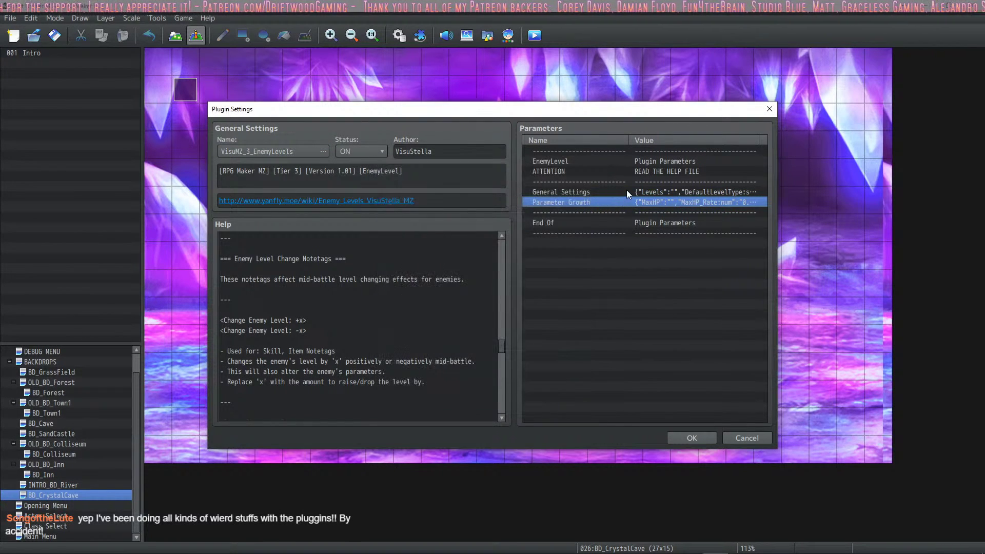
# - Set both Negative Variance and Positive Variance to 1 in the plugin's General Settings and confirm the changes
pyautogui.doubleClick(627, 191)
pyautogui.doubleClick(491, 271)
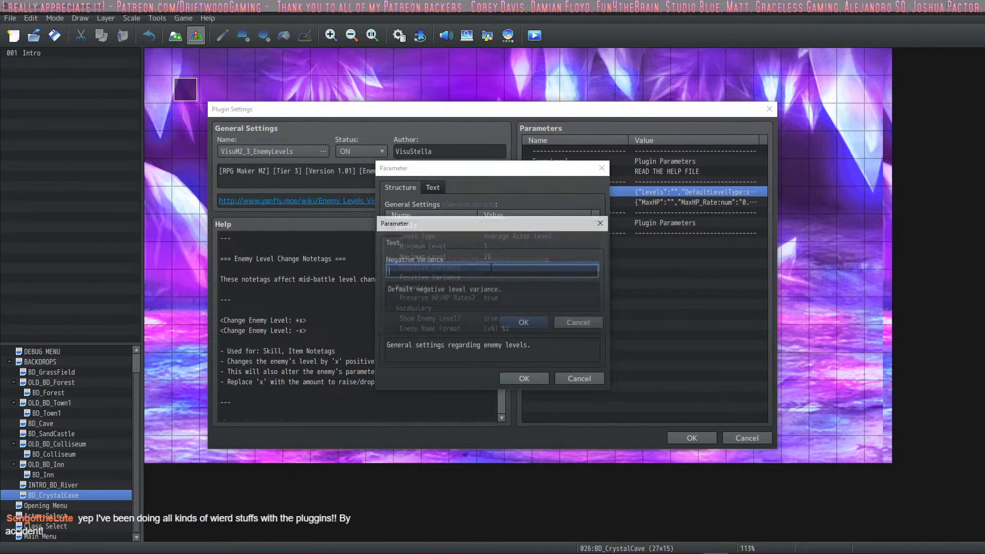
pyautogui.click(533, 322)
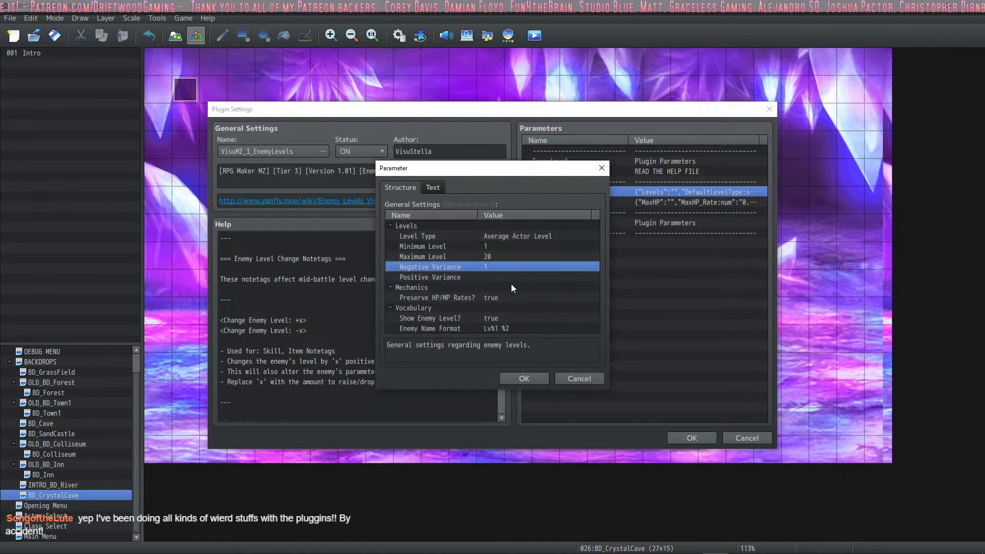
pyautogui.doubleClick(499, 276)
pyautogui.click(517, 322)
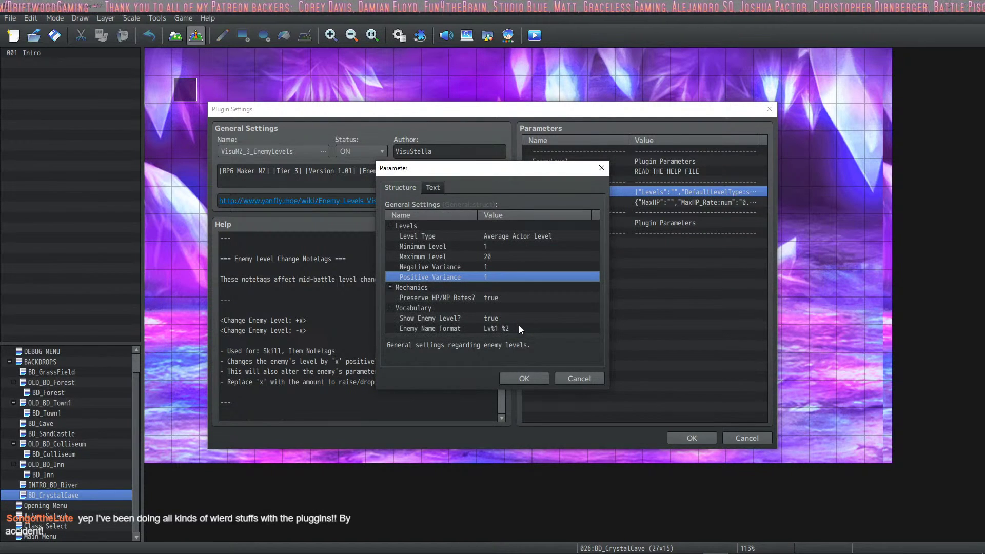
pyautogui.click(528, 379)
pyautogui.click(683, 438)
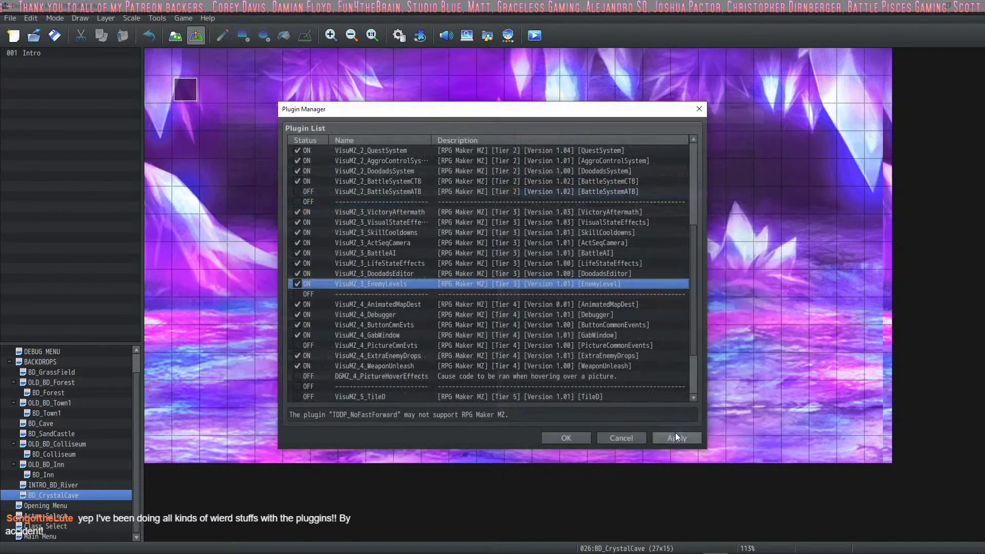
pyautogui.click(550, 436)
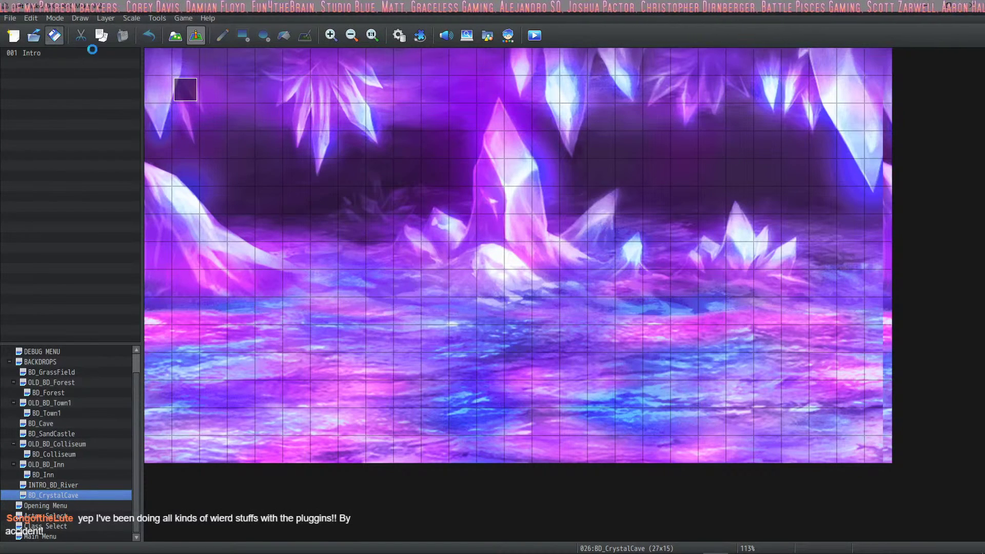
# - Save the project and playtest it again with a Sorcerer hero, continuing to the town
pyautogui.click(535, 35)
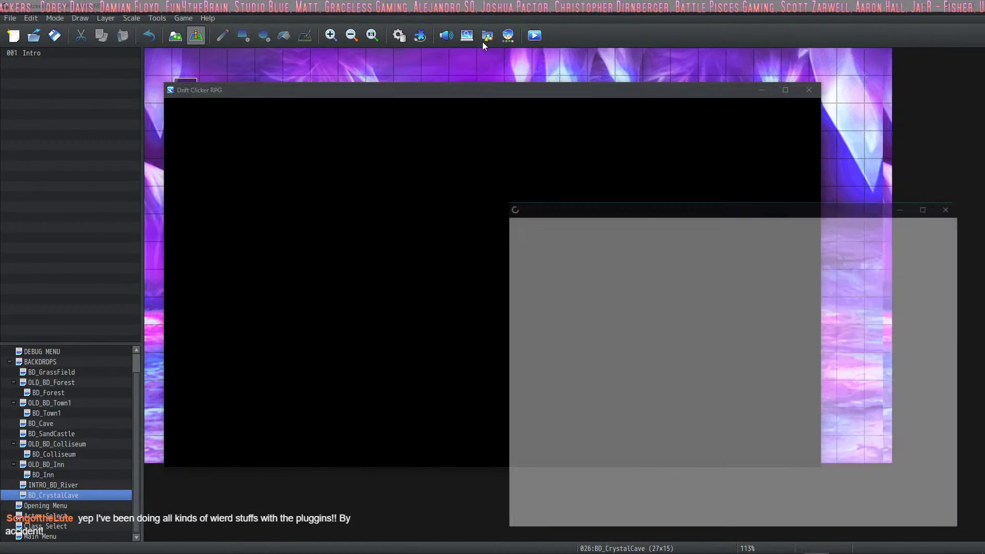
pyautogui.click(669, 93)
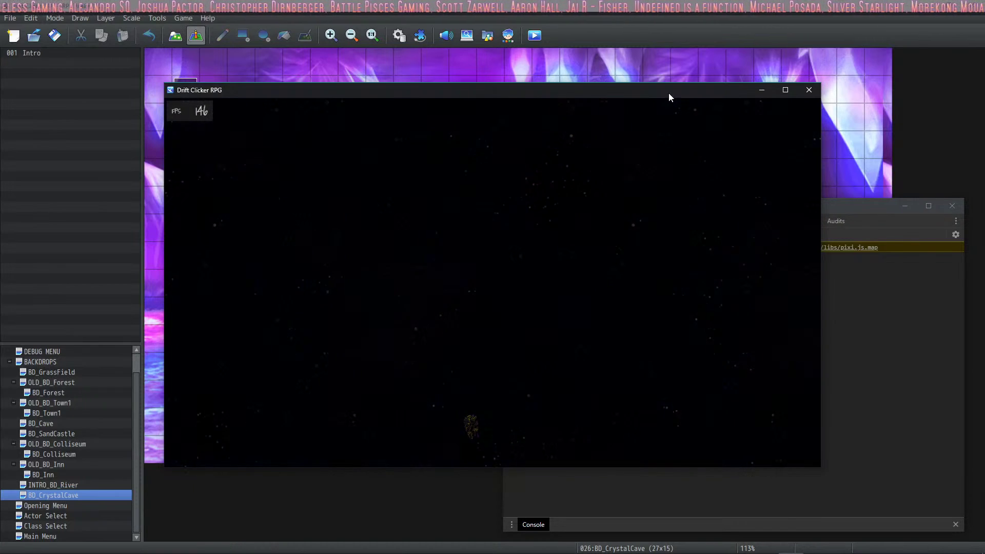
pyautogui.press('Down')
pyautogui.press('Down')
pyautogui.press('Down')
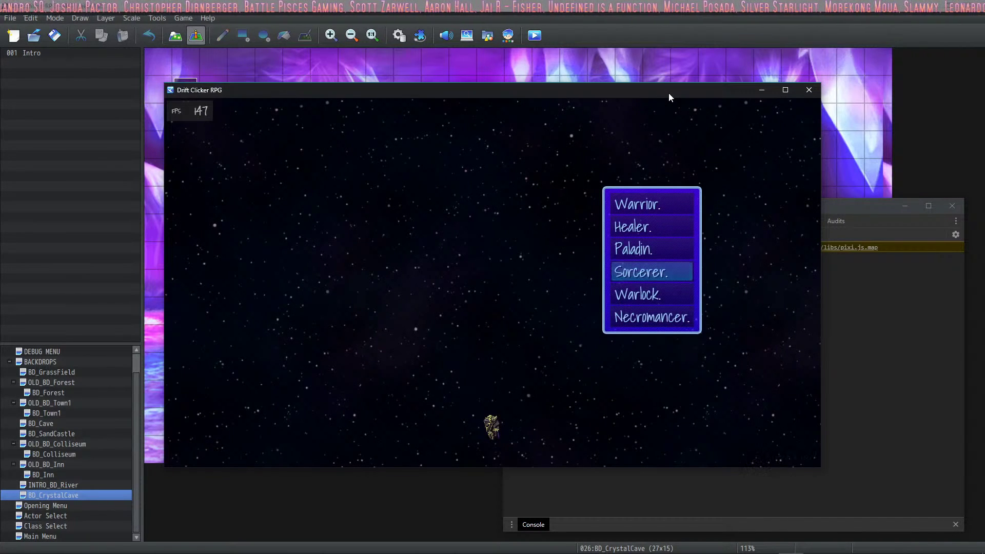
pyautogui.press('Return')
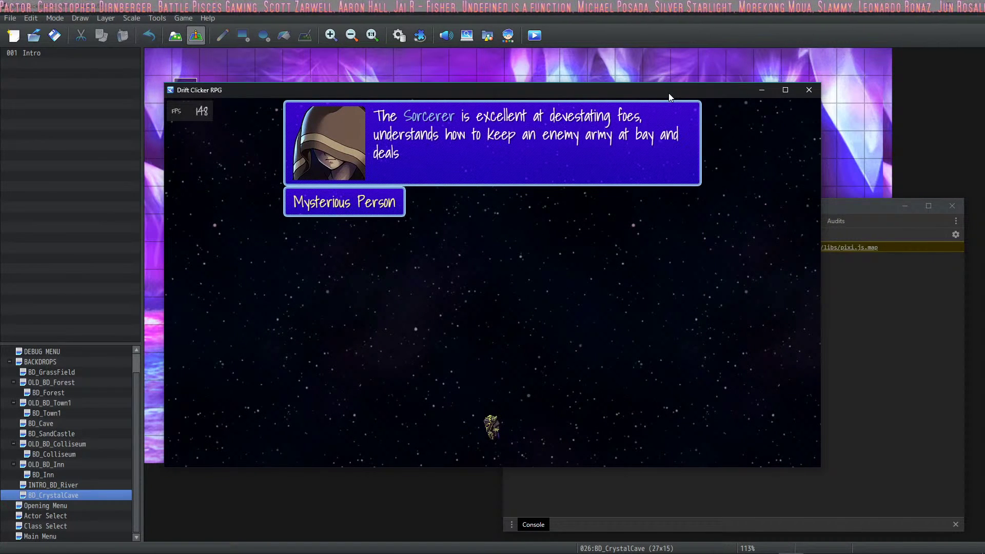
pyautogui.press('Return')
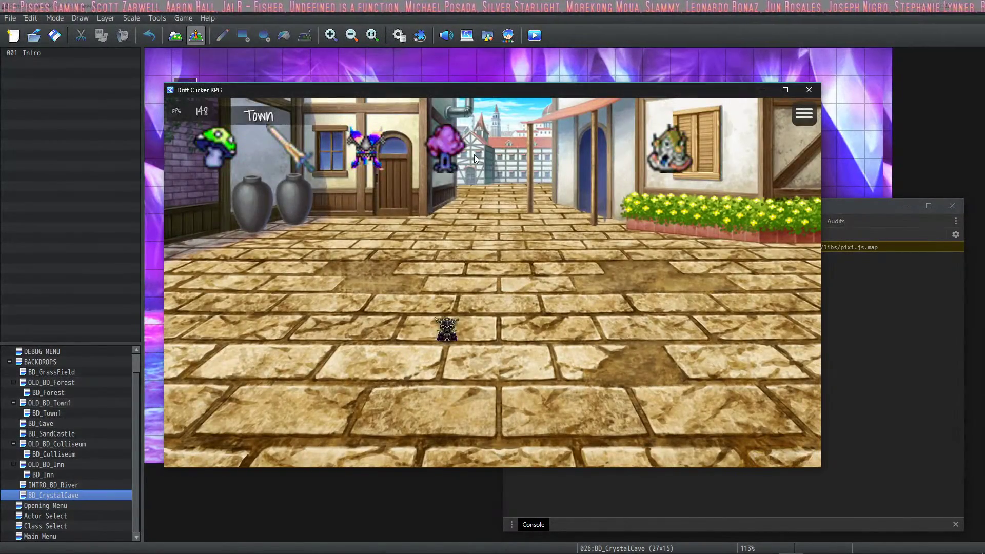
# - Start a forest battle, attack the enemy to check its level and damage, and quit the playtest
pyautogui.click(466, 156)
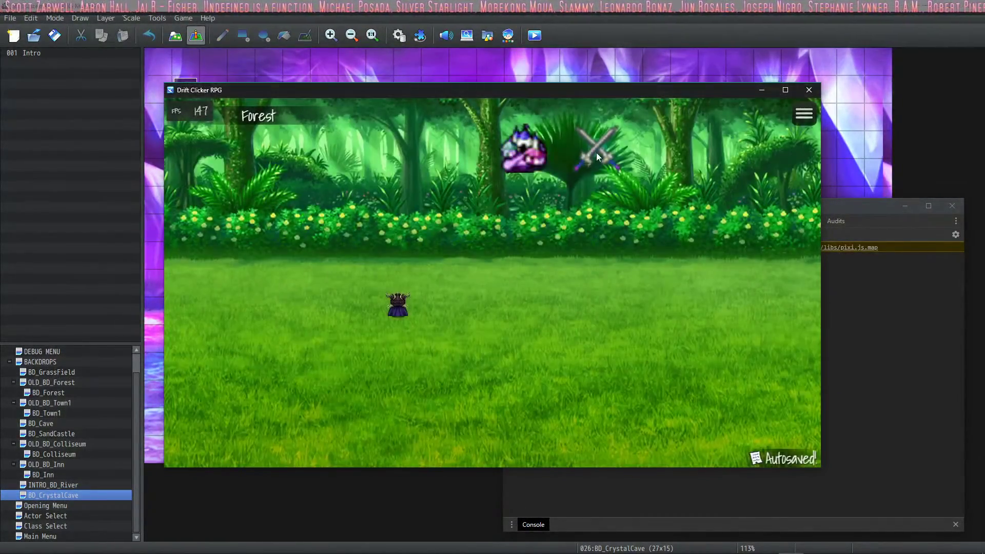
pyautogui.click(597, 152)
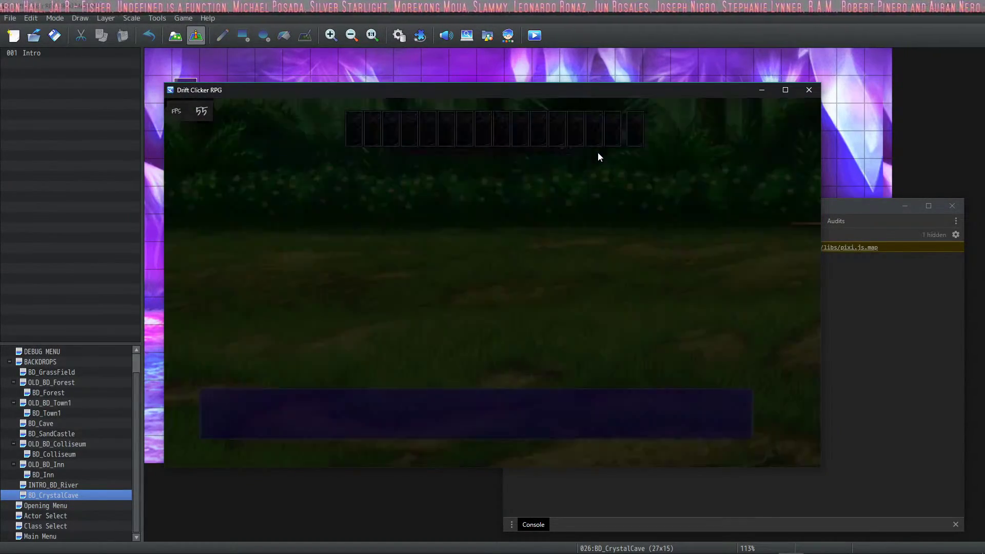
pyautogui.press('Return')
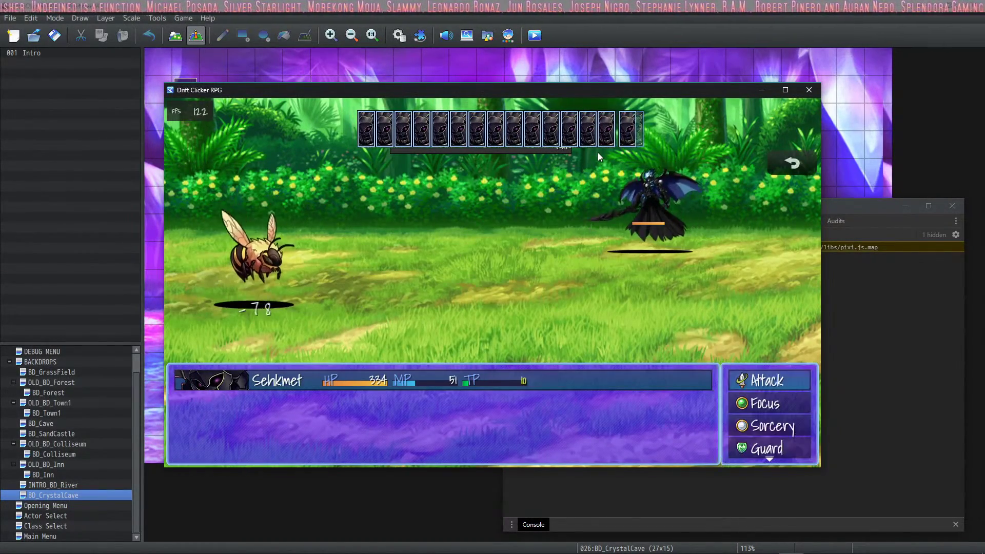
pyautogui.hotkey('alt', 'F4')
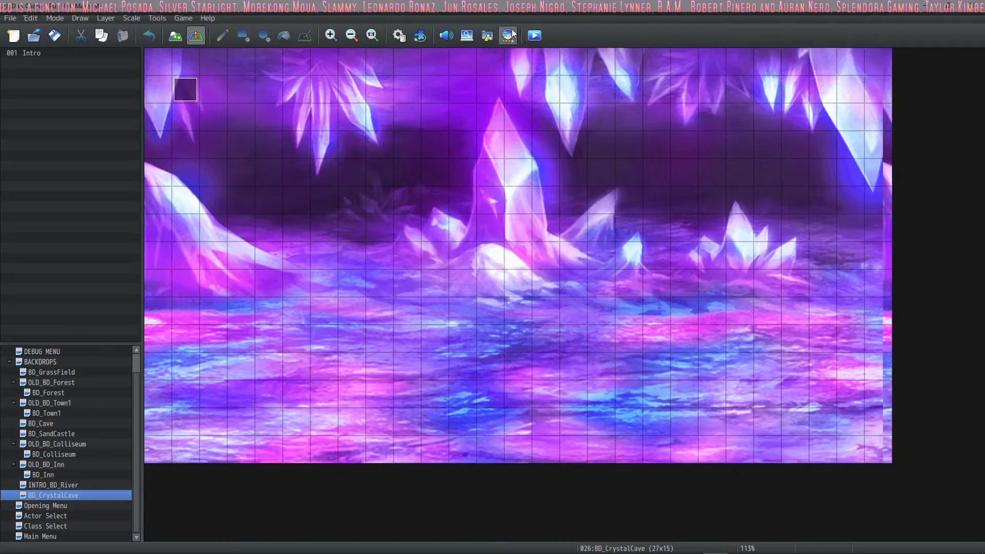
# - Open the General Settings of VisuMZ_3_EnemyLevels and review the level type, level limits, variances, HP/MP rates and name format
pyautogui.click(399, 36)
pyautogui.click(654, 455)
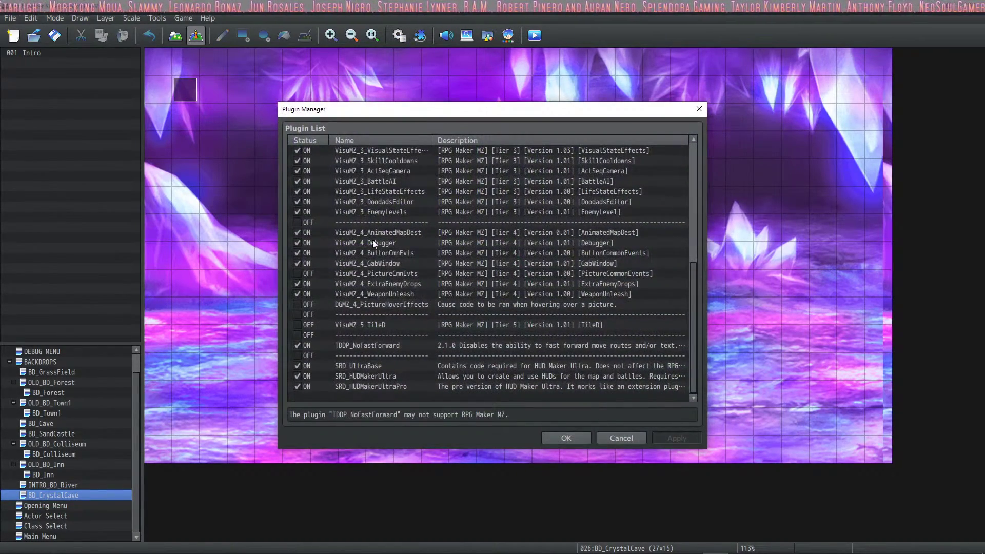
pyautogui.doubleClick(385, 213)
pyautogui.doubleClick(631, 193)
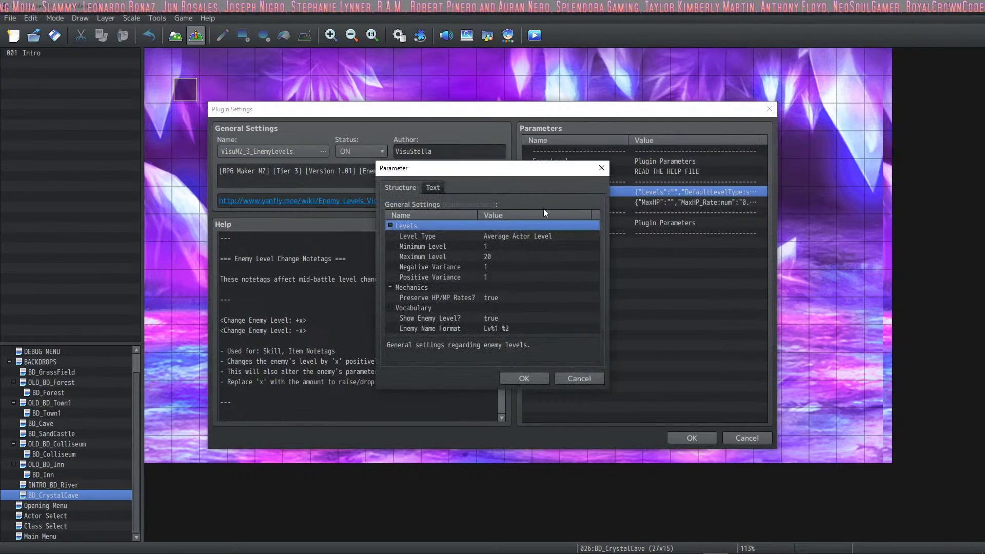
pyautogui.moveTo(504, 254)
pyautogui.mouseDown()
pyautogui.moveTo(521, 236)
pyautogui.moveTo(506, 254)
pyautogui.mouseUp()
pyautogui.click(507, 256)
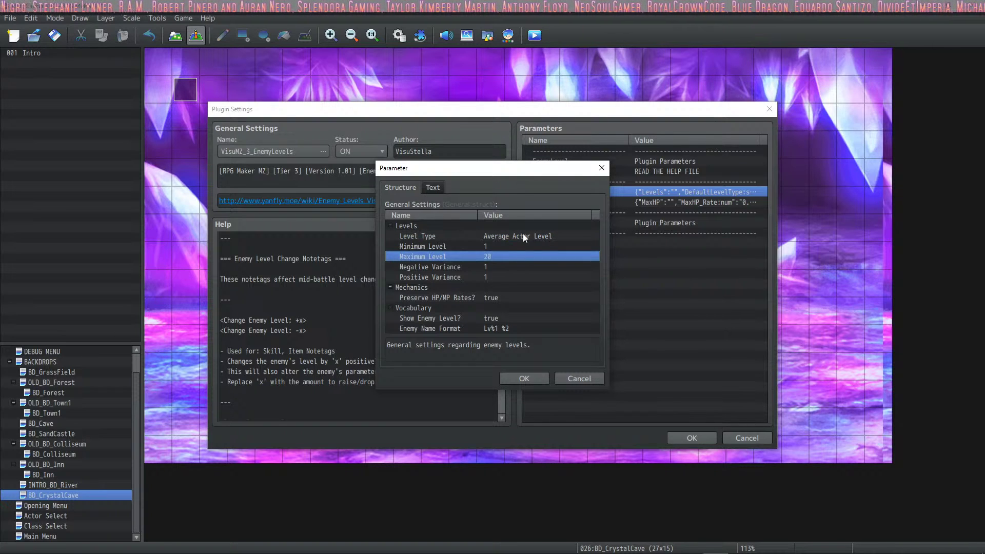
pyautogui.click(525, 238)
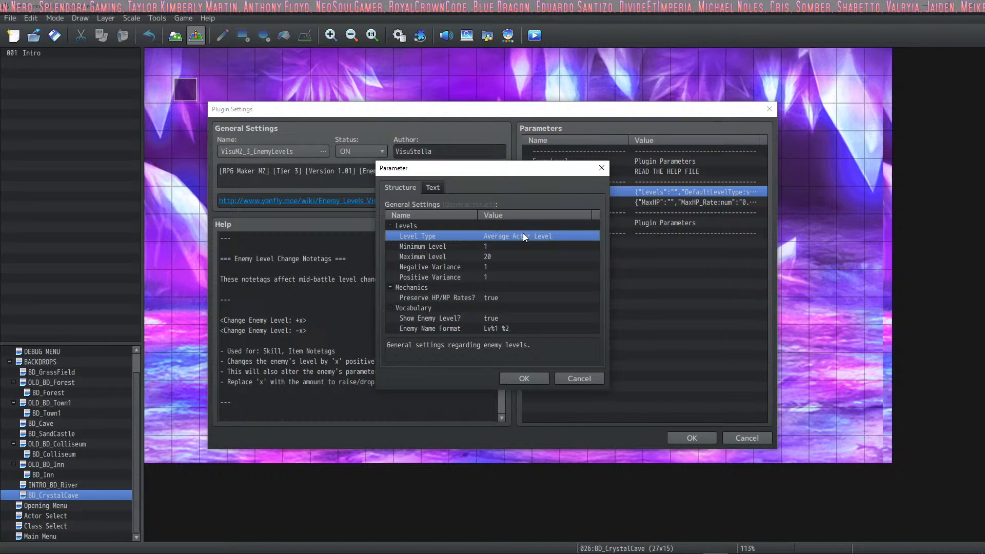
pyautogui.click(498, 268)
pyautogui.click(494, 277)
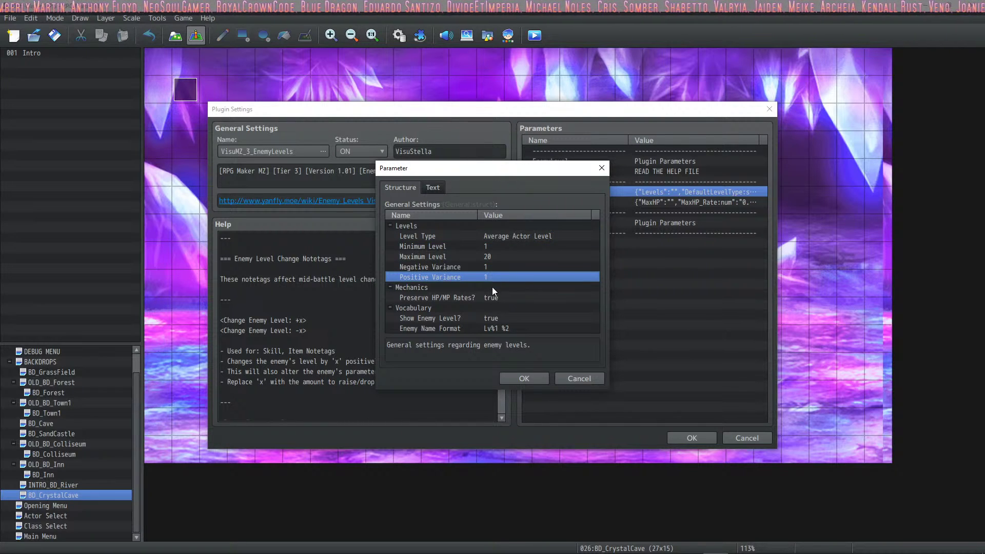
pyautogui.click(487, 298)
pyautogui.click(500, 318)
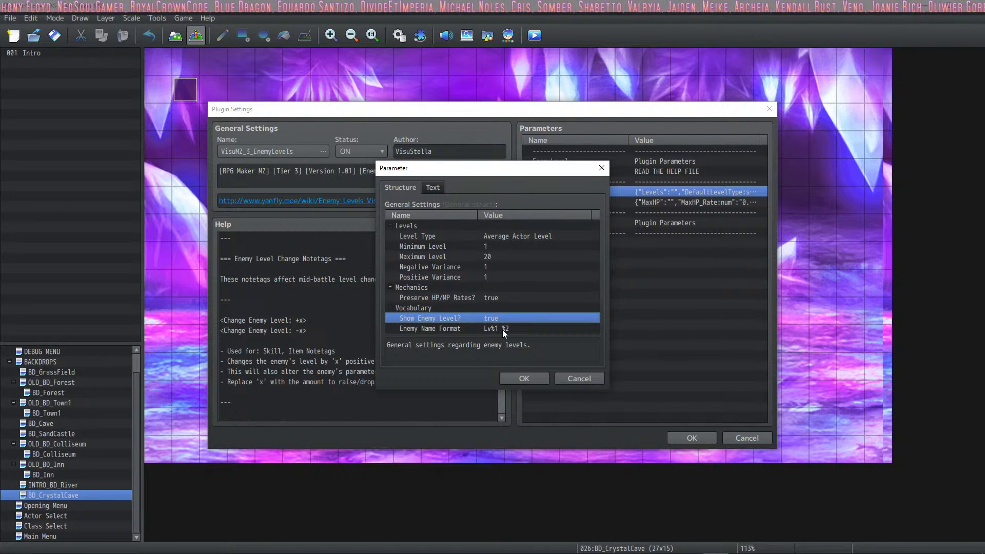
pyautogui.click(503, 329)
pyautogui.click(499, 267)
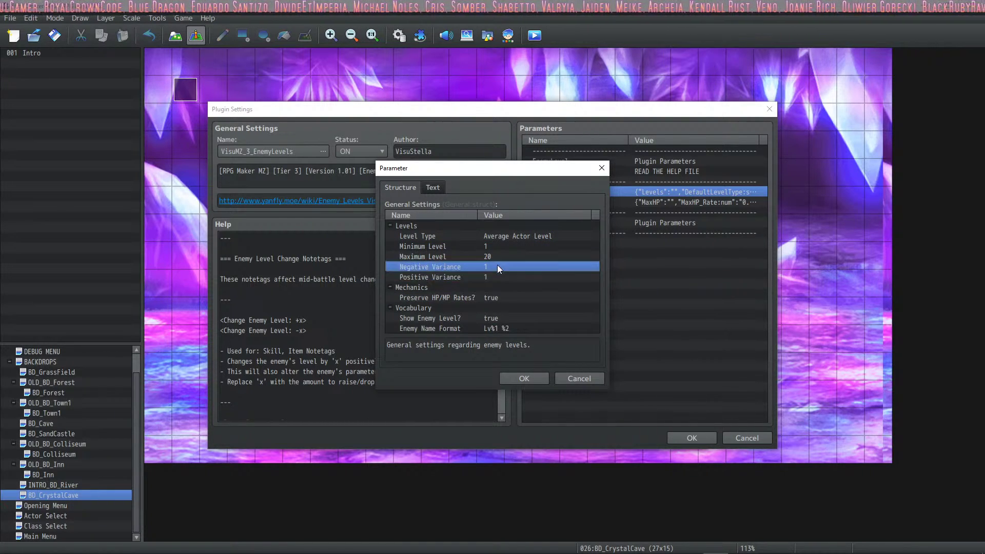
# - Set the default Level Type to Highest Actor Level and confirm the plugin changes
pyautogui.doubleClick(508, 235)
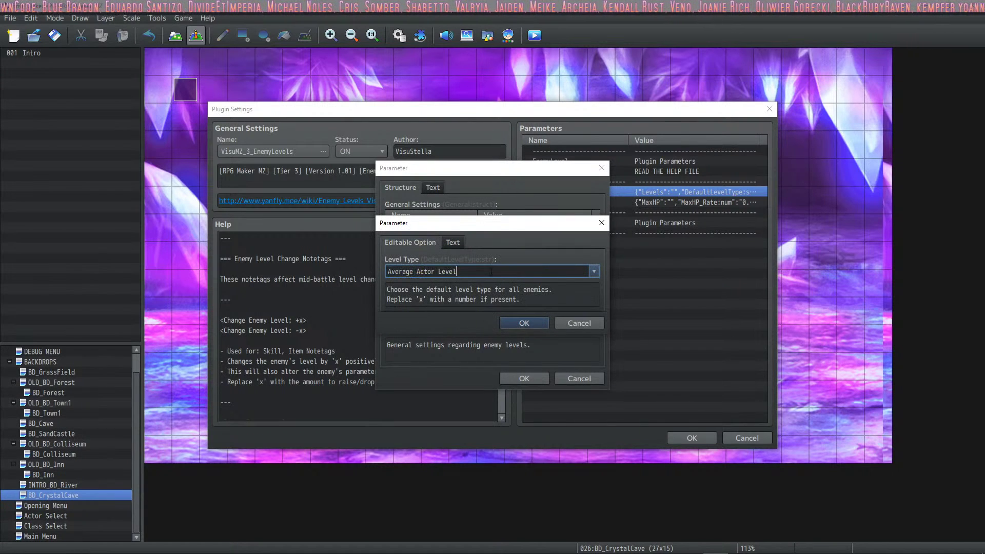
pyautogui.click(594, 272)
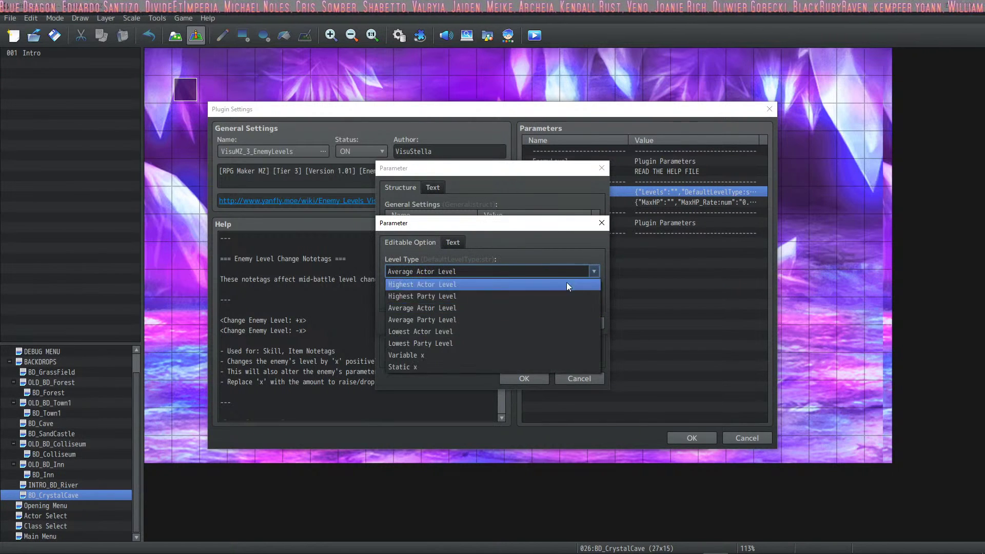
pyautogui.click(496, 284)
pyautogui.click(520, 324)
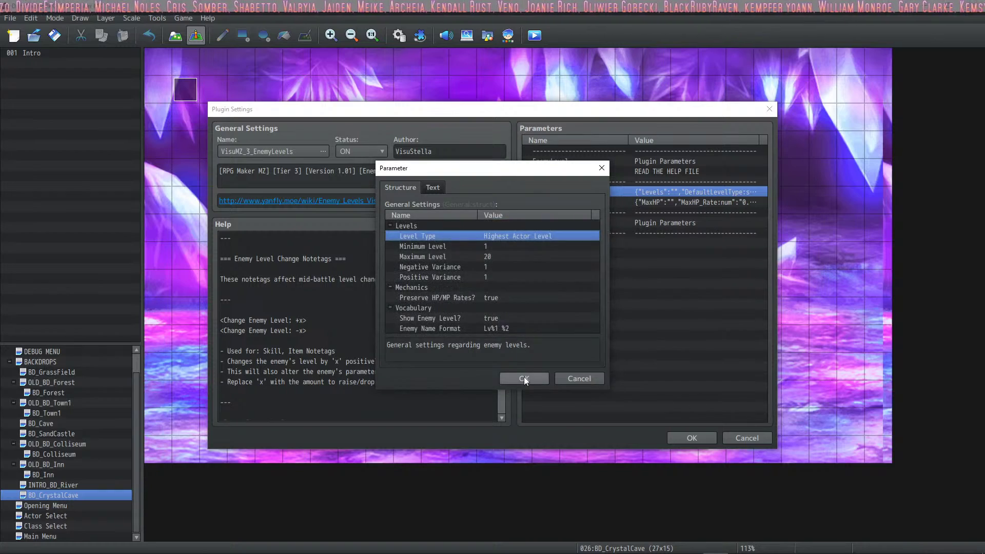
pyautogui.click(524, 376)
pyautogui.click(693, 439)
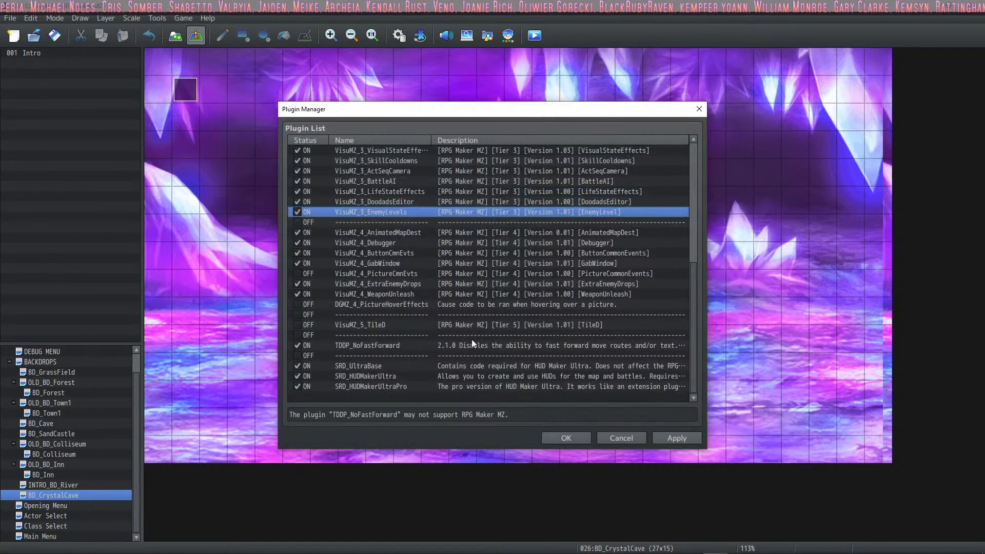
pyautogui.click(568, 443)
# - Playtest the game in a maximized window, choosing the Sorcerer class for the hero and continuing to the town
pyautogui.click(534, 35)
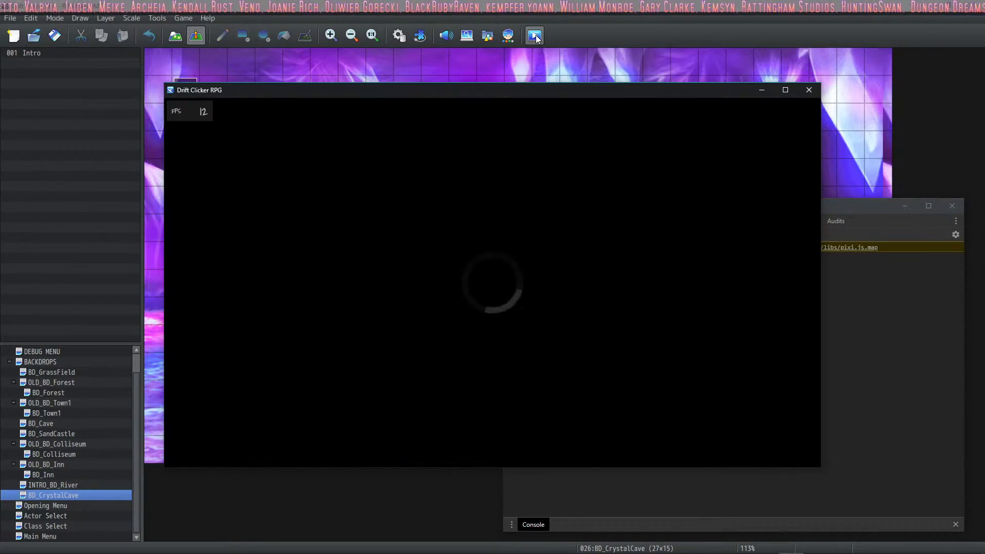
pyautogui.click(785, 89)
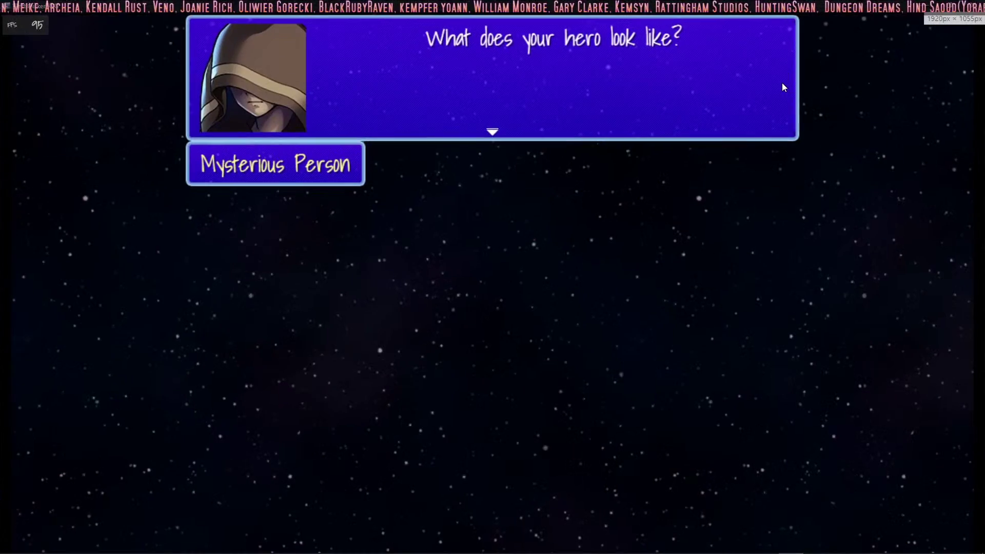
pyautogui.click(782, 87)
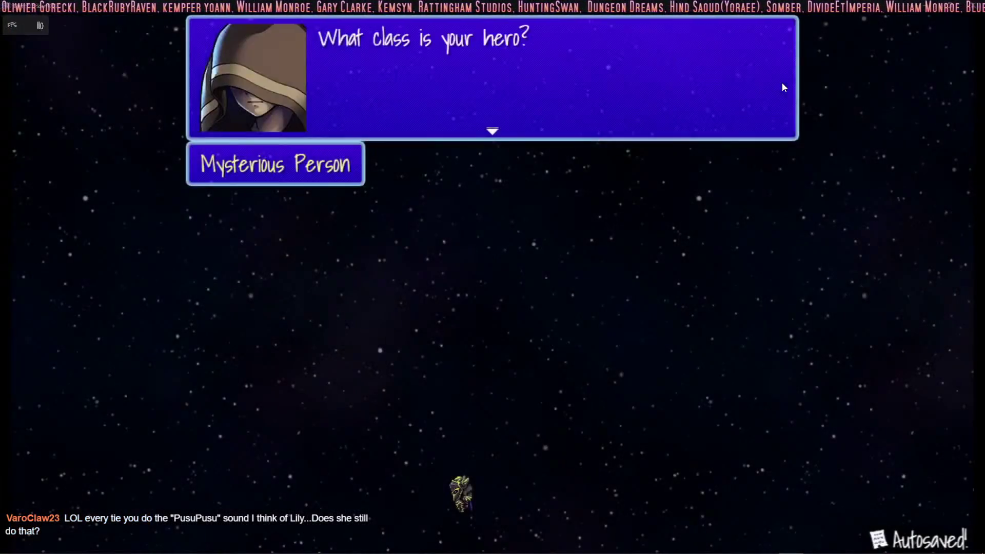
pyautogui.click(783, 84)
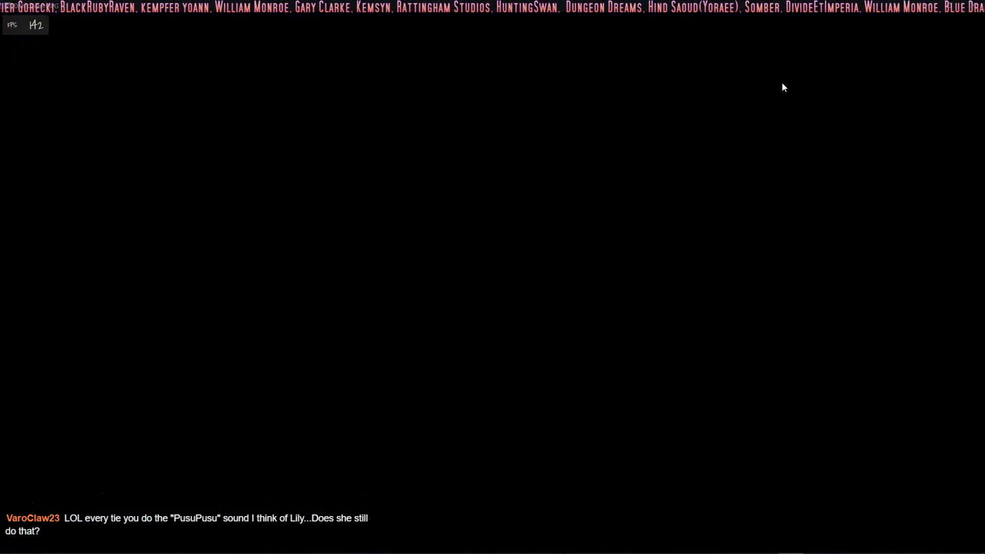
pyautogui.press('Down')
pyautogui.press('Down')
pyautogui.press('Down')
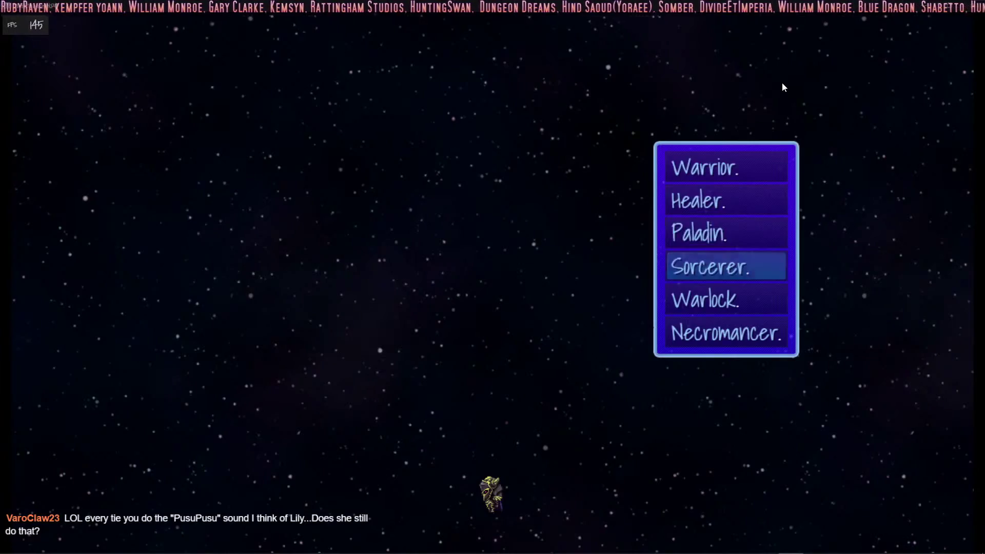
pyautogui.press('Return')
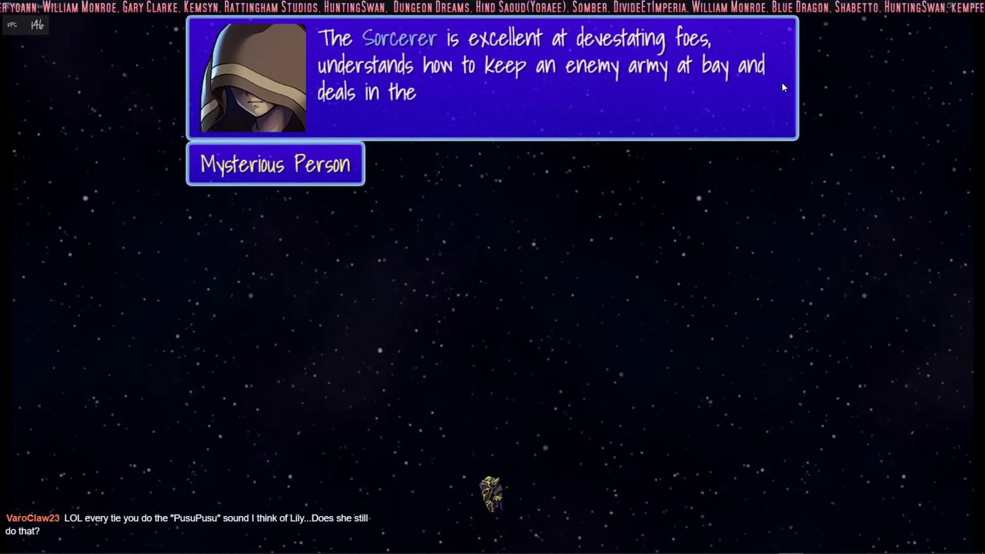
pyautogui.press('Return')
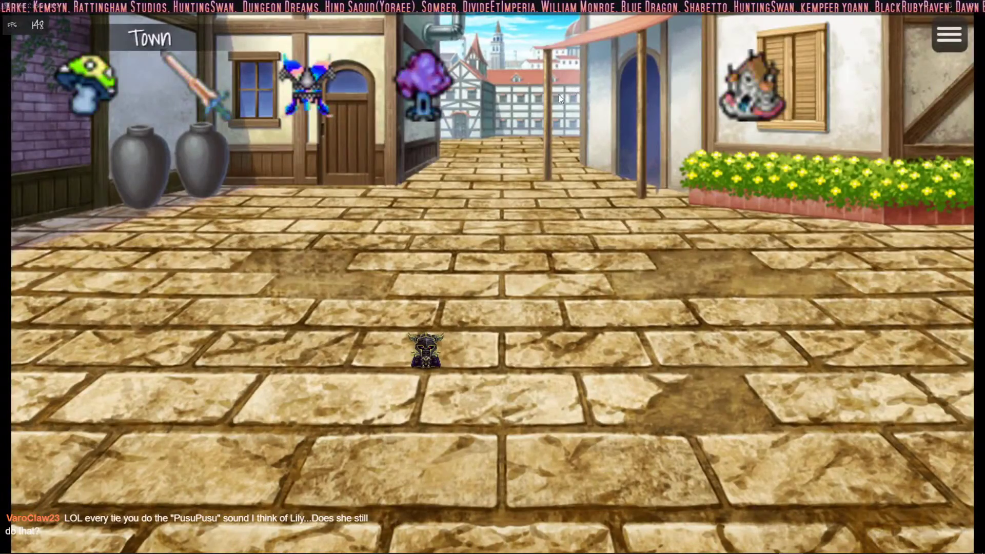
# - Travel to the forest, start a battle, attack the enemy to check its level, and quit the playtest
pyautogui.click(426, 88)
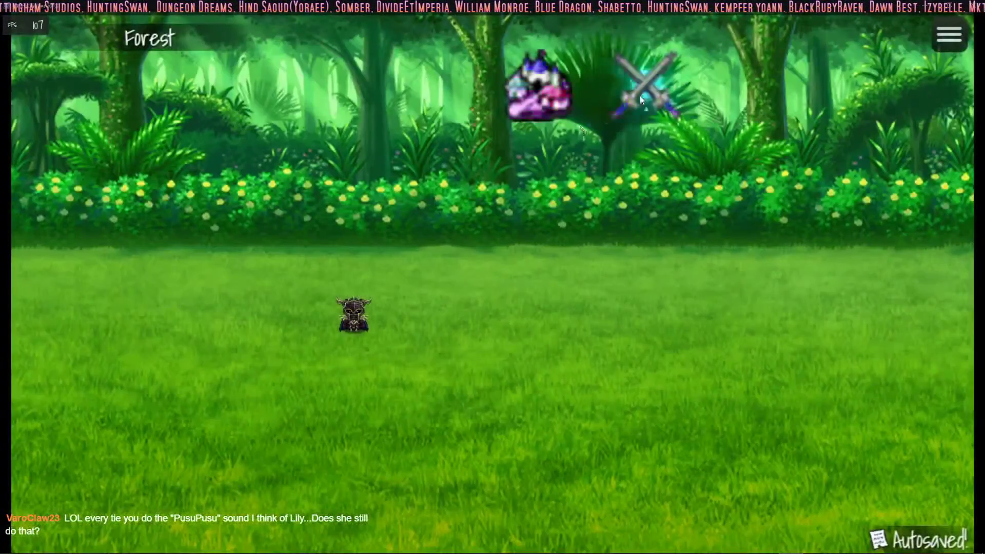
pyautogui.click(642, 87)
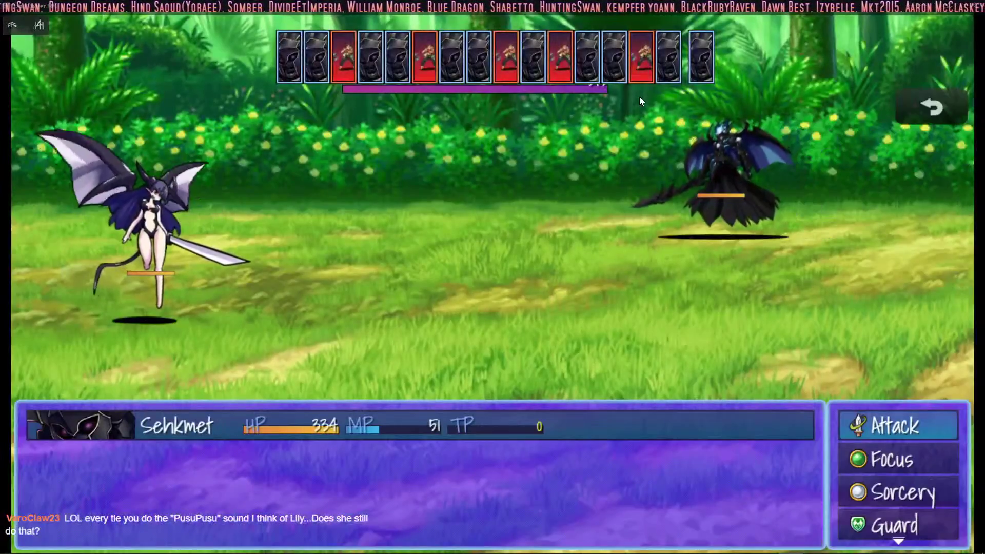
pyautogui.press('Return')
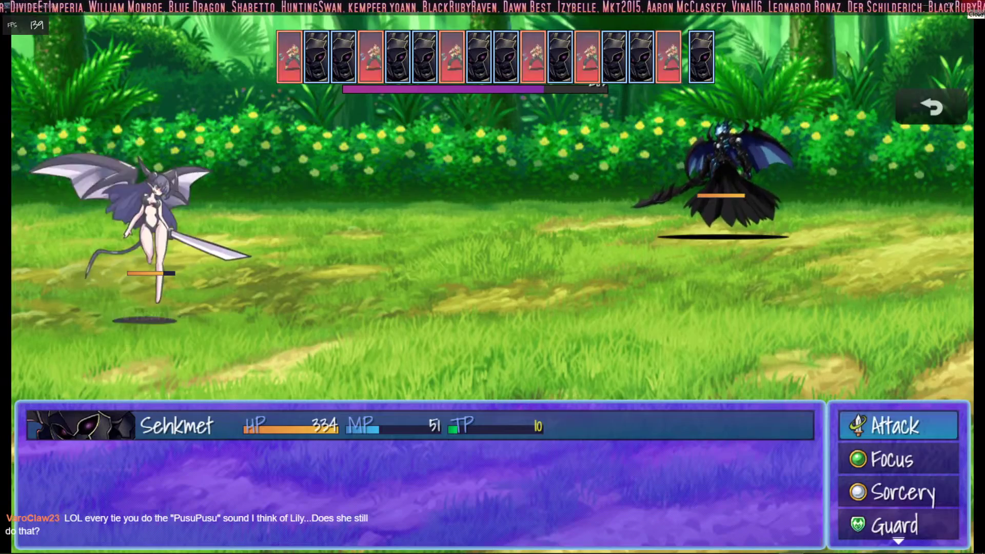
pyautogui.press('Return')
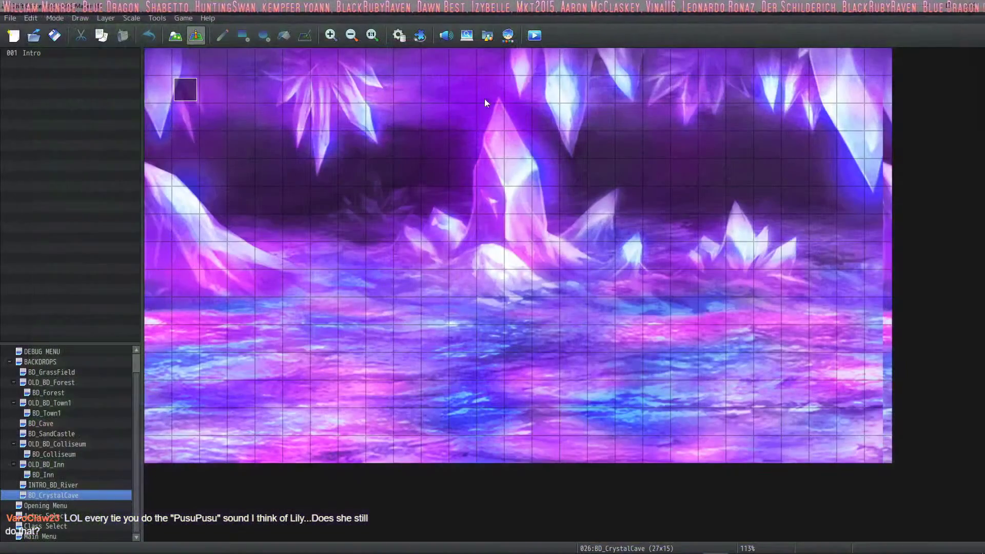
# - Reopen the VisuMZ_3_EnemyLevels General Settings and set the default Level Type to Average Party Level
pyautogui.click(420, 35)
pyautogui.scroll(-6, 438, 251)
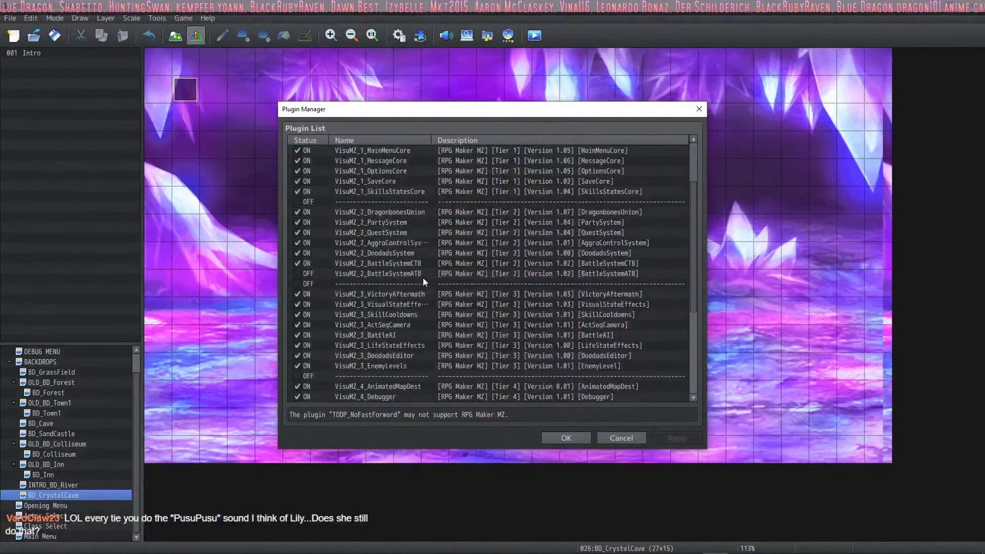
pyautogui.doubleClick(404, 274)
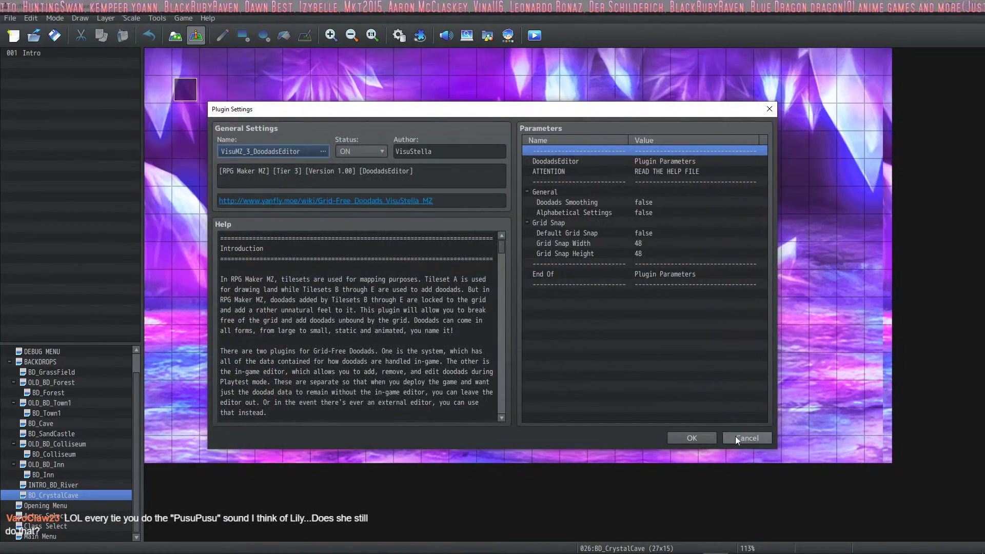
pyautogui.click(739, 437)
pyautogui.doubleClick(390, 284)
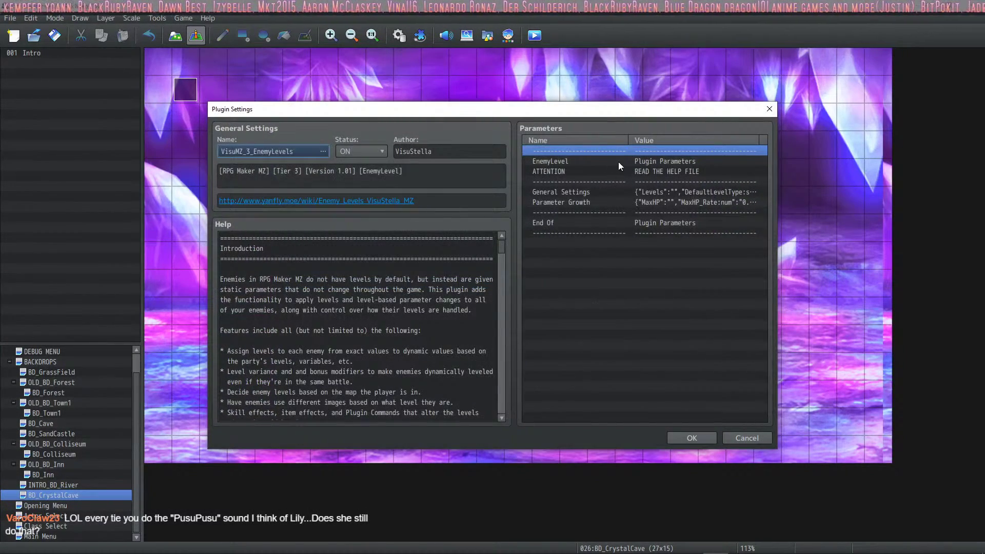
pyautogui.click(614, 198)
pyautogui.click(609, 192)
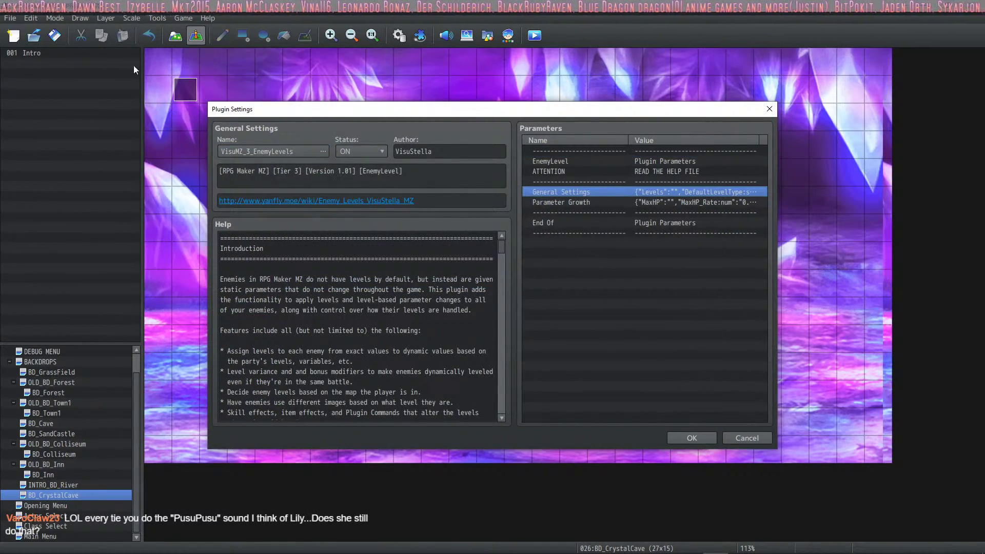
pyautogui.doubleClick(628, 192)
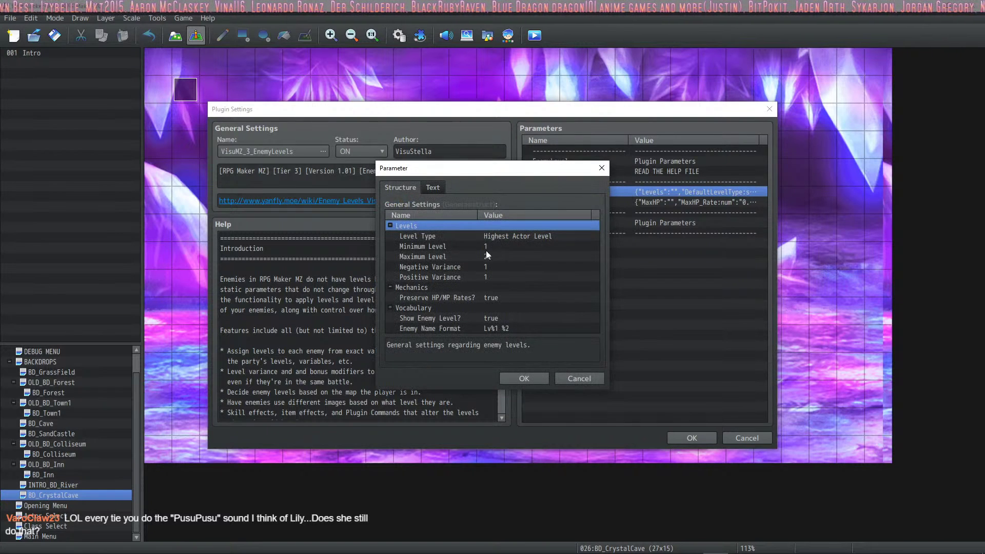
pyautogui.doubleClick(507, 237)
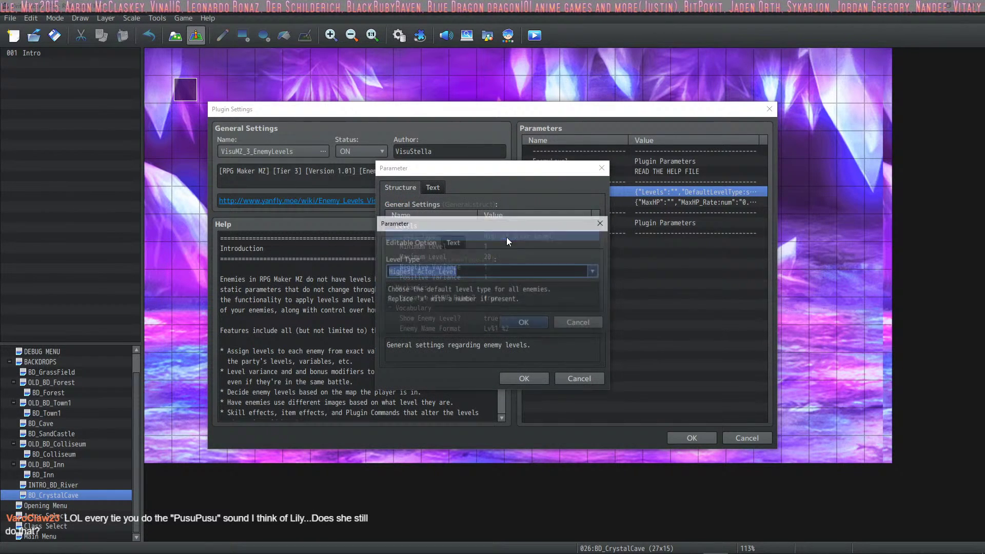
pyautogui.click(596, 271)
pyautogui.click(532, 321)
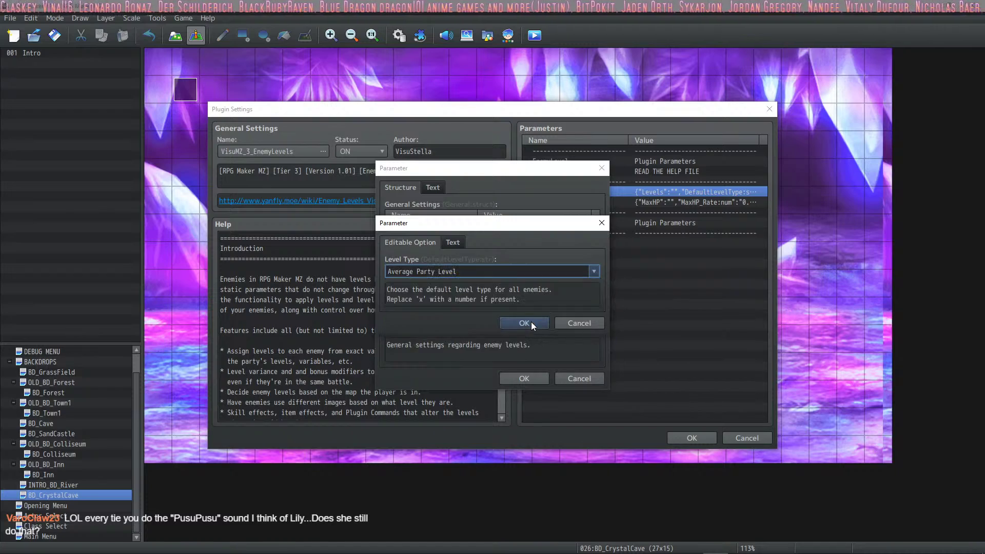
pyautogui.click(532, 321)
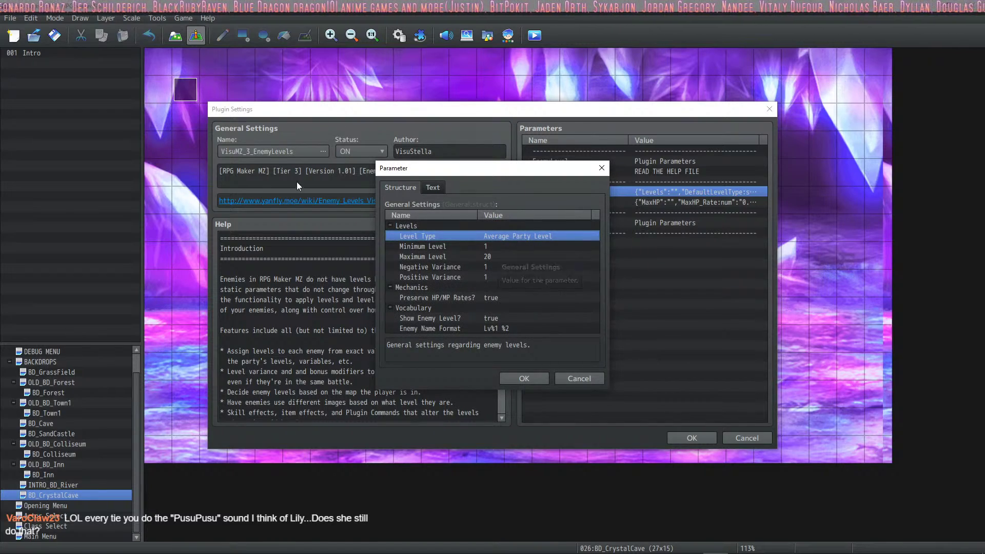
# - Capture a screen snip of the EnemyLevels plugin settings showing the plugin version and the Level Type value
pyautogui.press('super+shift+s')
pyautogui.moveTo(197, 94); pyautogui.dragTo(608, 247)
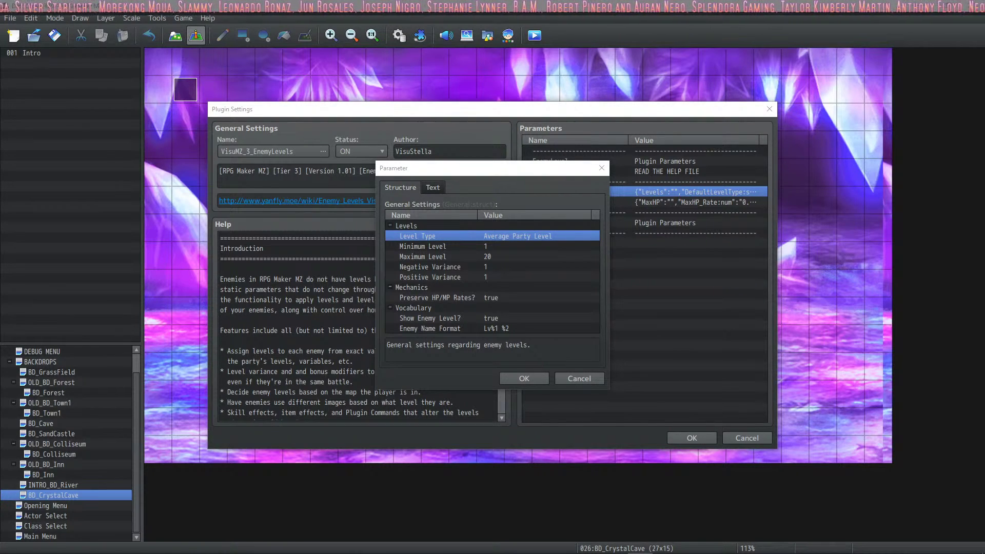
# - Reselect Average Party Level as the default Level Type for enemies and save the EnemyLevels plugin settings
pyautogui.doubleClick(502, 237)
pyautogui.click(593, 271)
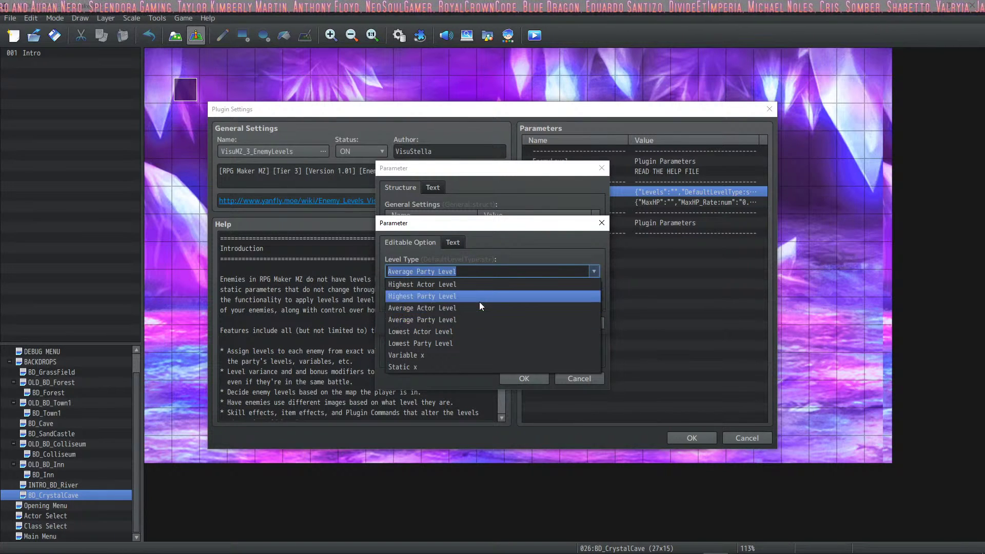
pyautogui.click(485, 317)
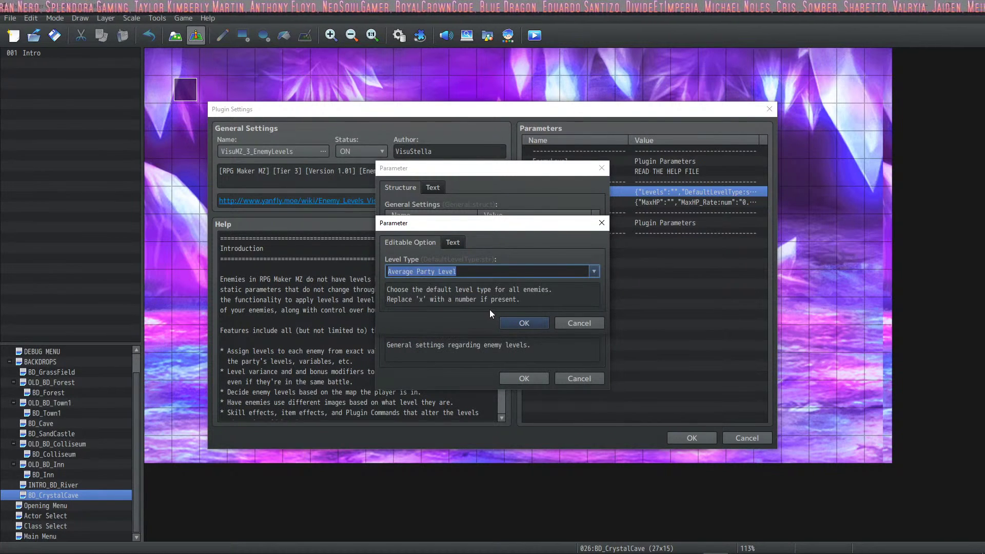
pyautogui.click(585, 268)
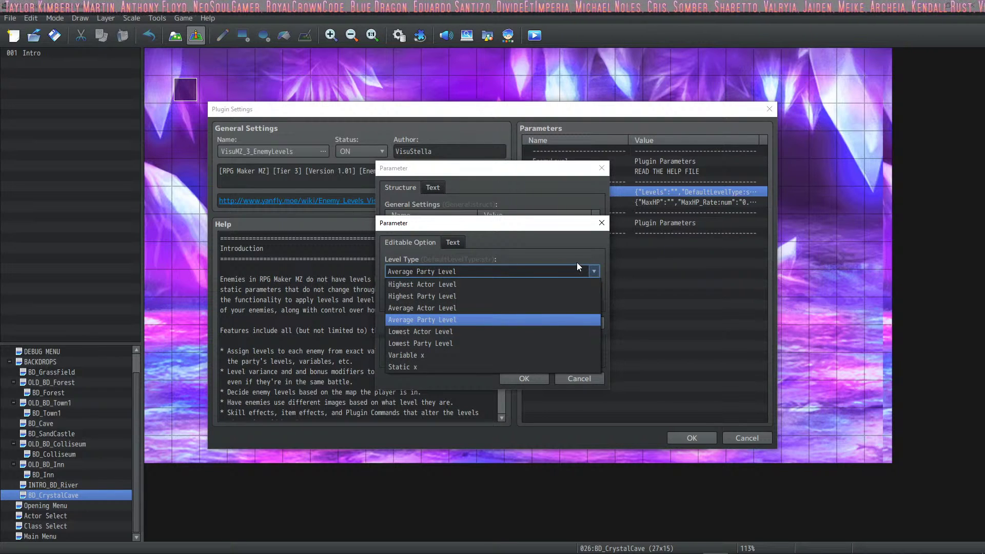
pyautogui.click(481, 316)
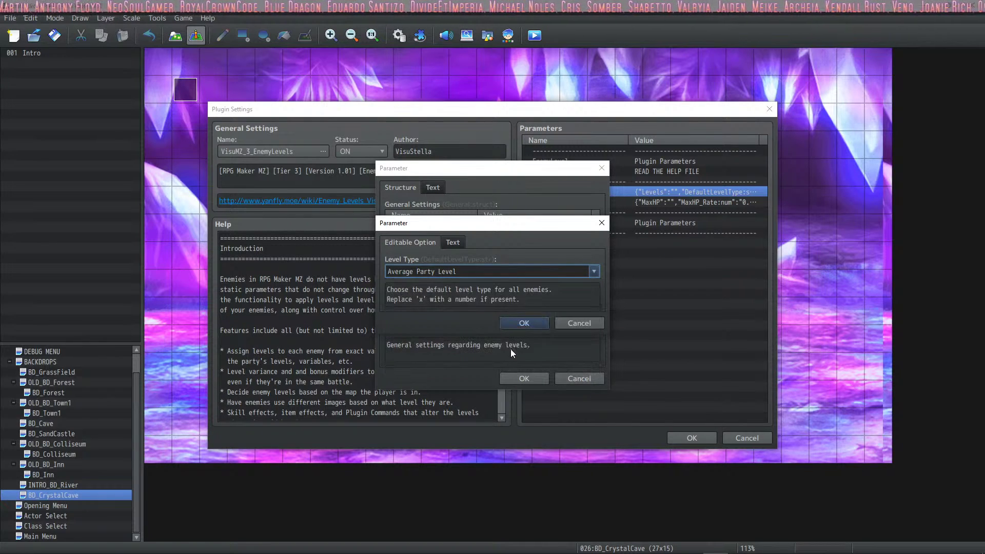
pyautogui.click(531, 324)
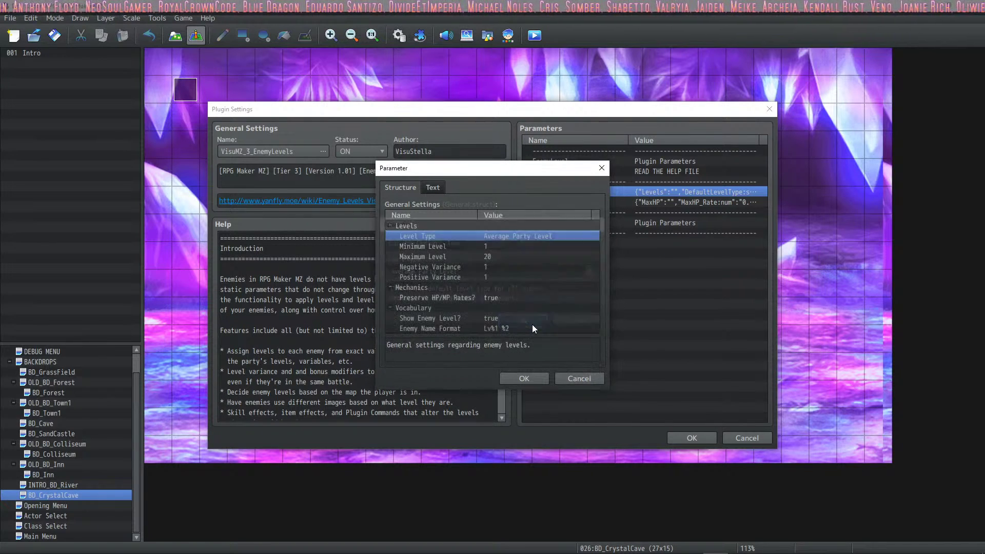
pyautogui.click(525, 378)
pyautogui.click(693, 438)
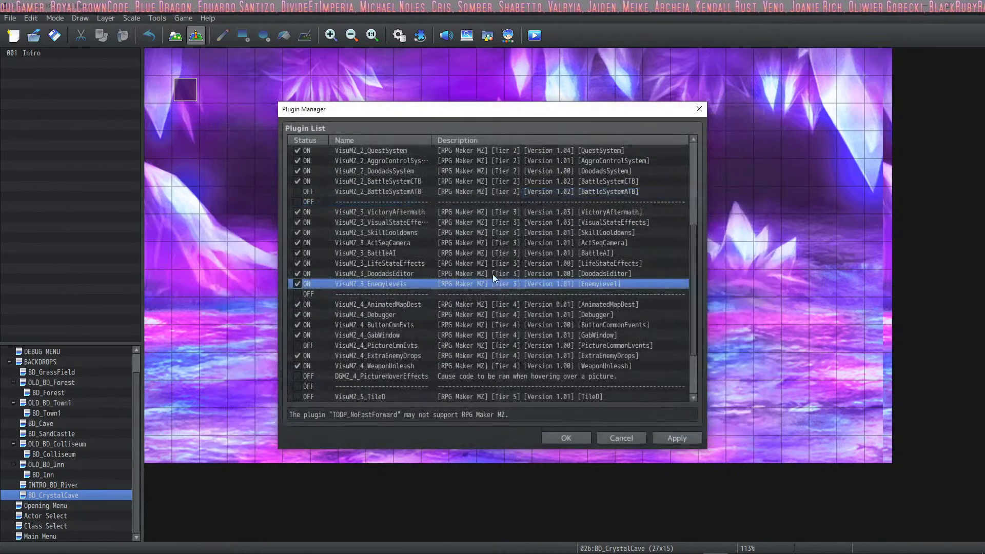
pyautogui.click(551, 436)
# - Playtest the game with the Average Party Level setting, confirming the hero's look and choosing the Sorcerer class to reach the town
pyautogui.click(533, 35)
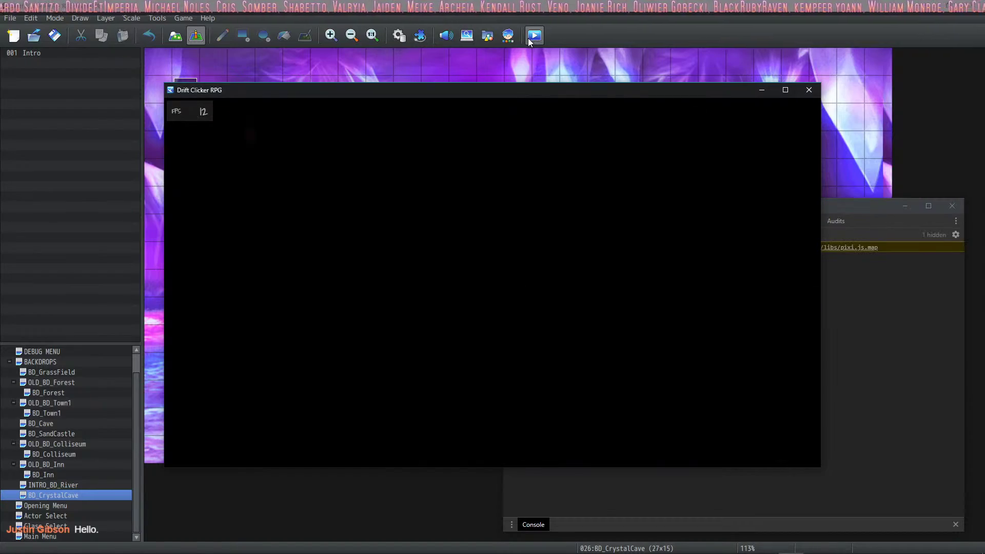
pyautogui.click(458, 237)
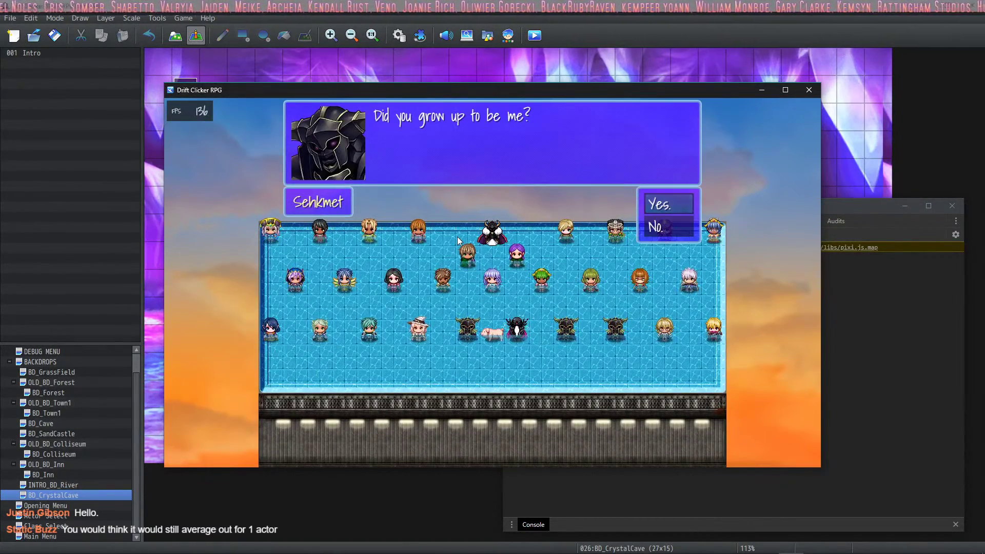
pyautogui.press('Return')
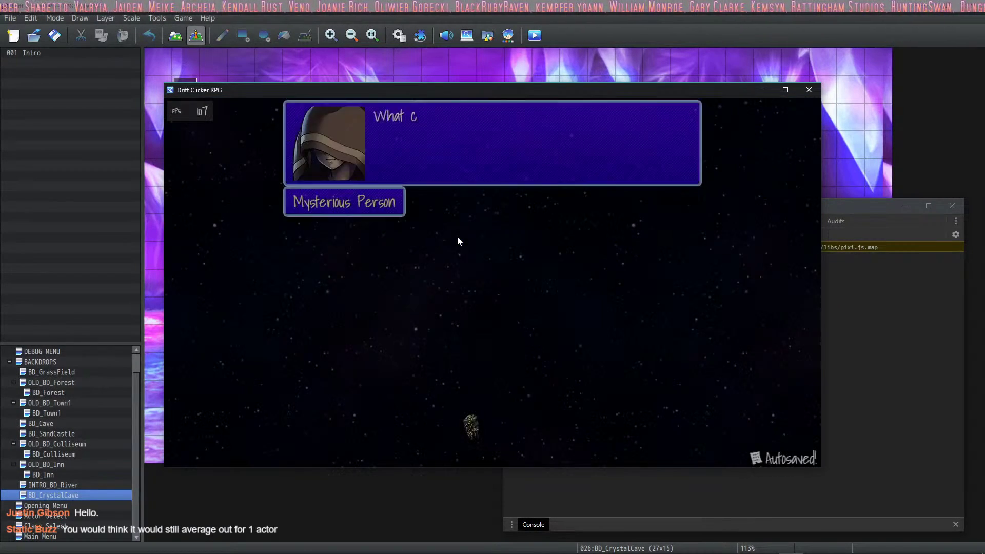
pyautogui.click(457, 236)
pyautogui.press('Down')
pyautogui.press('Down')
pyautogui.press('Down')
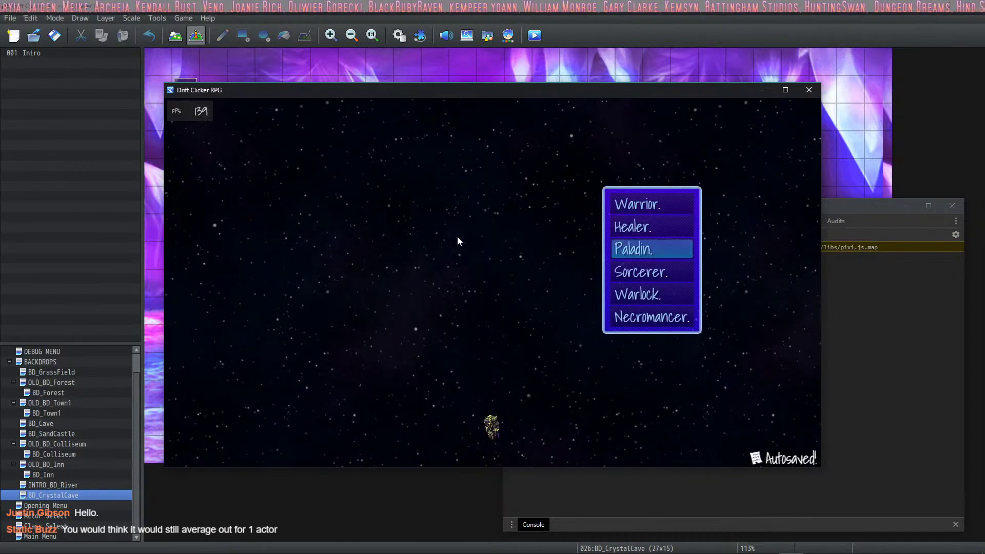
pyautogui.press('Return')
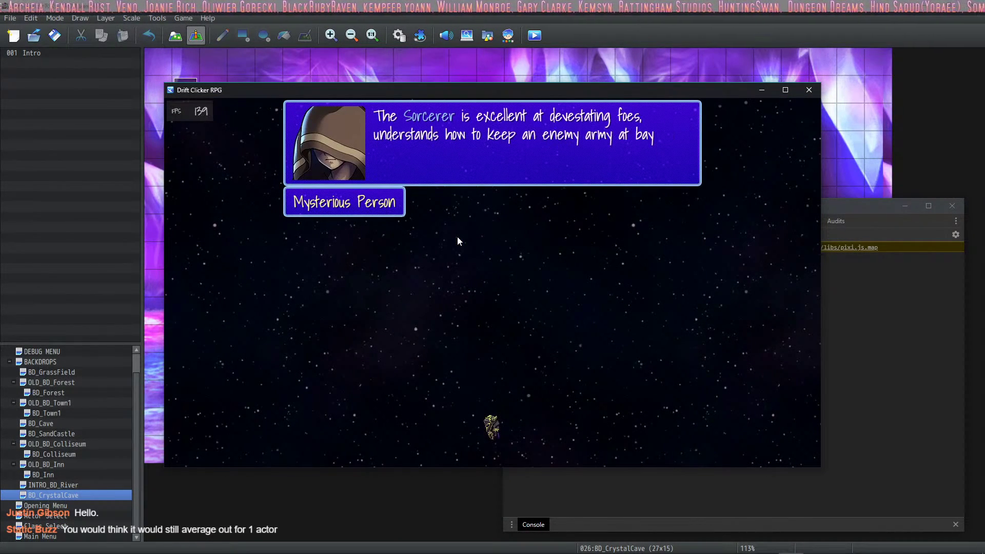
pyautogui.press('Return')
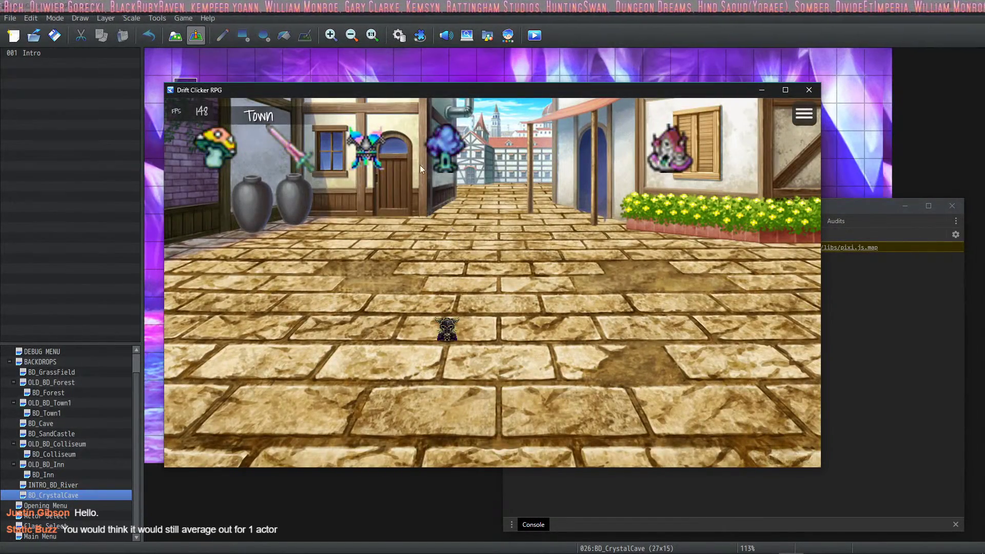
# - Go to the forest, start a battle to check the bee enemy's level, and close the playtest
pyautogui.click(445, 165)
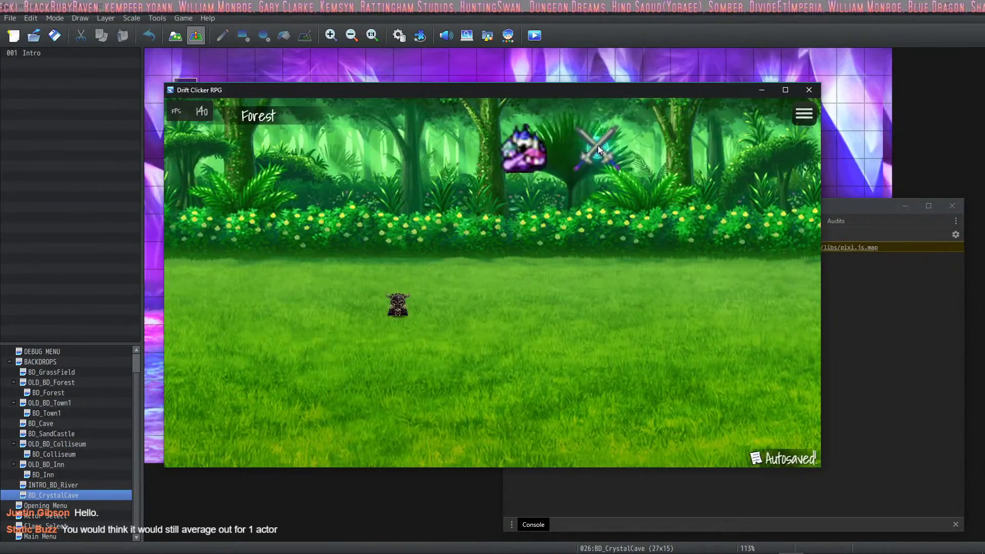
pyautogui.click(596, 148)
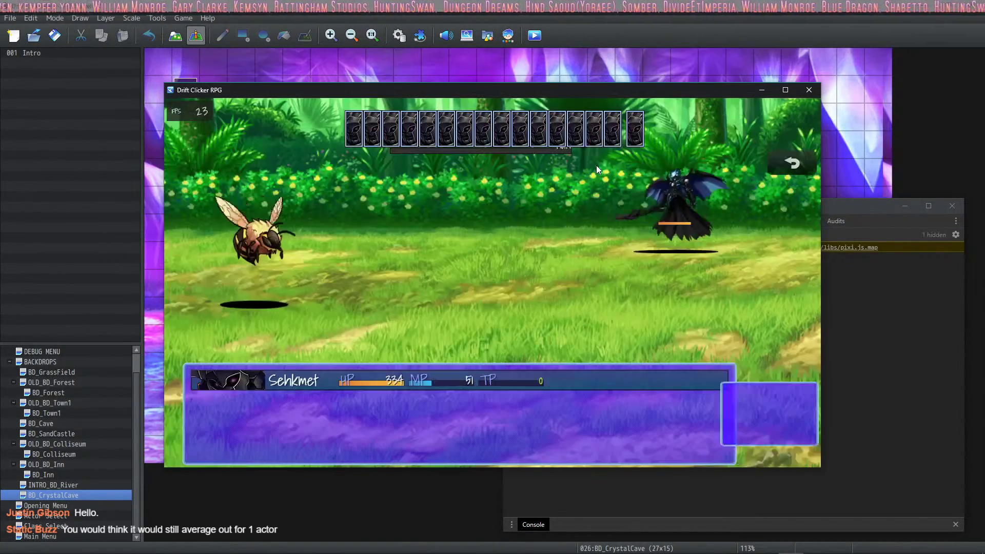
pyautogui.click(809, 90)
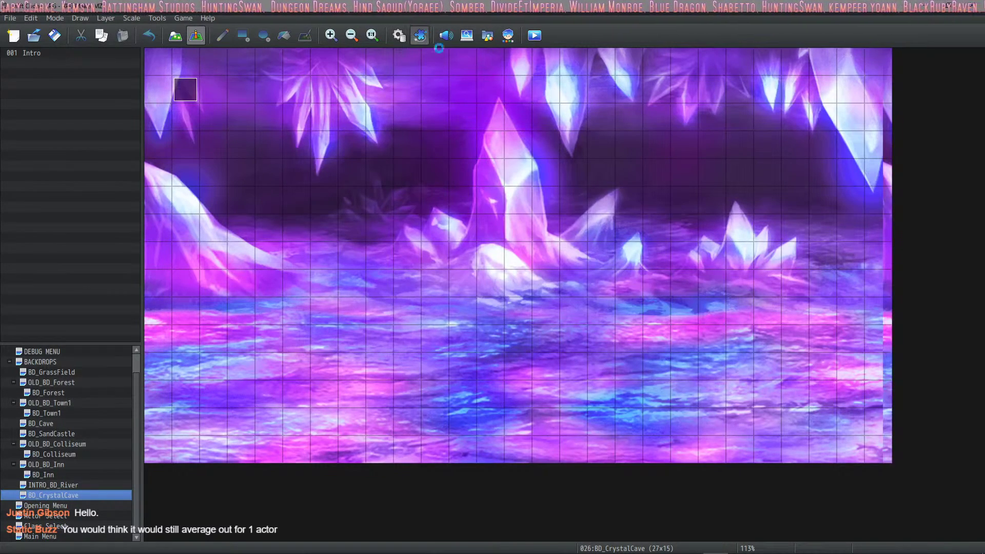
# - Set the default Level Type in the VisuMZ_3_EnemyLevels General Settings to Average Actor Level and save the plugin changes
pyautogui.click(420, 35)
pyautogui.doubleClick(387, 212)
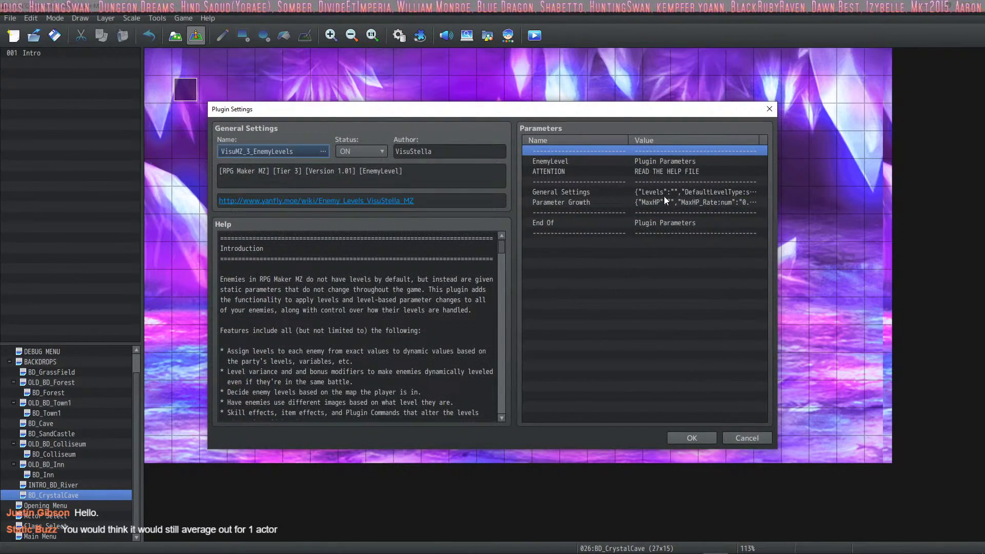
pyautogui.doubleClick(664, 193)
pyautogui.doubleClick(528, 236)
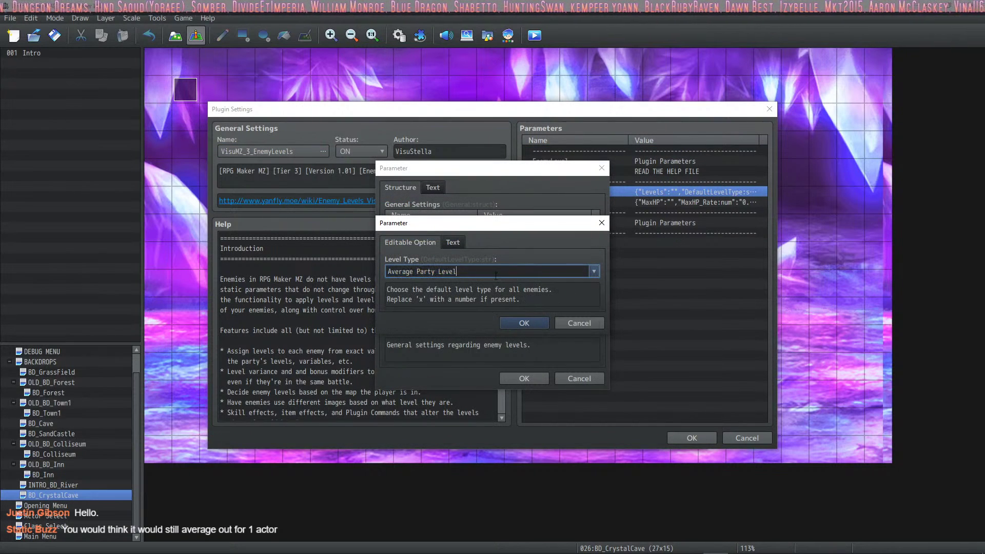
pyautogui.click(594, 272)
pyautogui.click(482, 308)
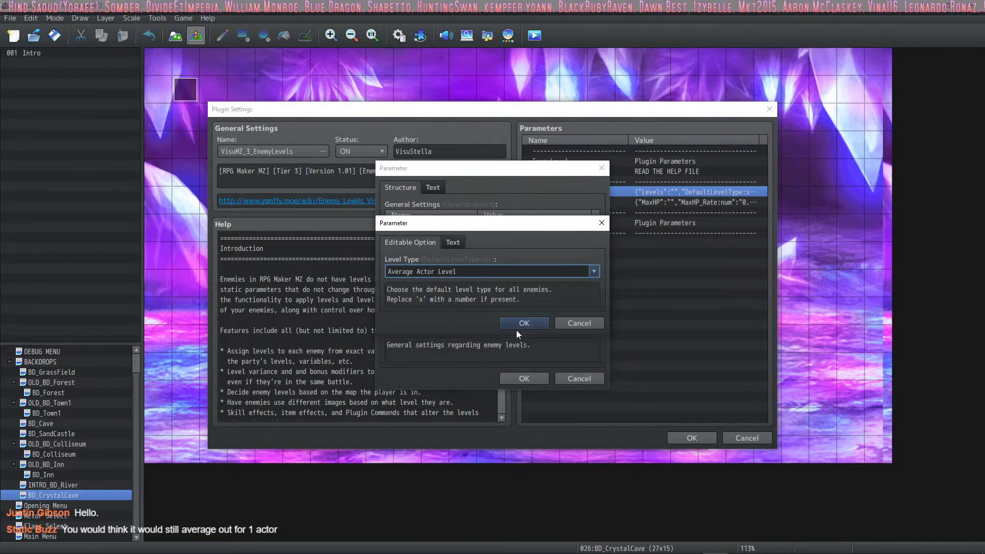
pyautogui.click(519, 324)
pyautogui.click(521, 378)
pyautogui.click(681, 435)
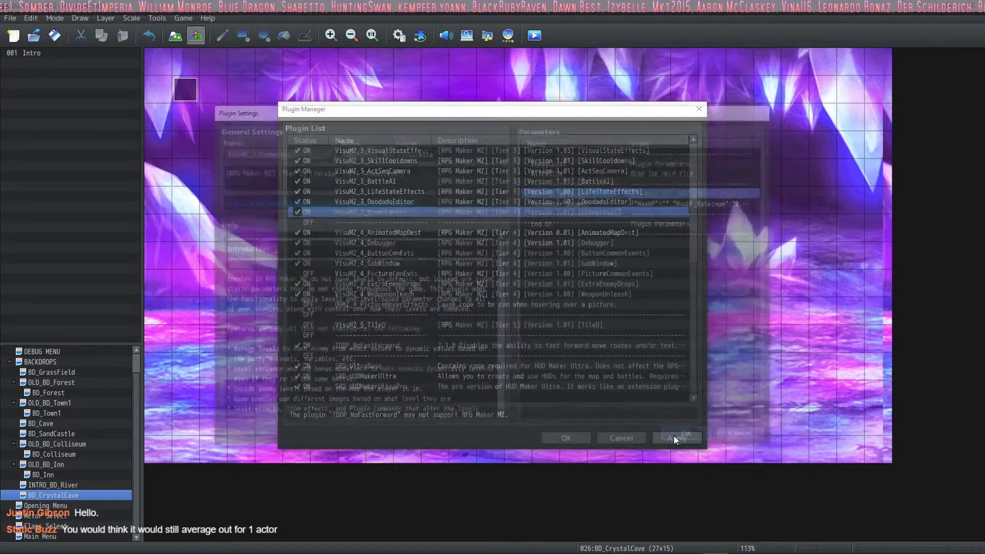
pyautogui.click(566, 438)
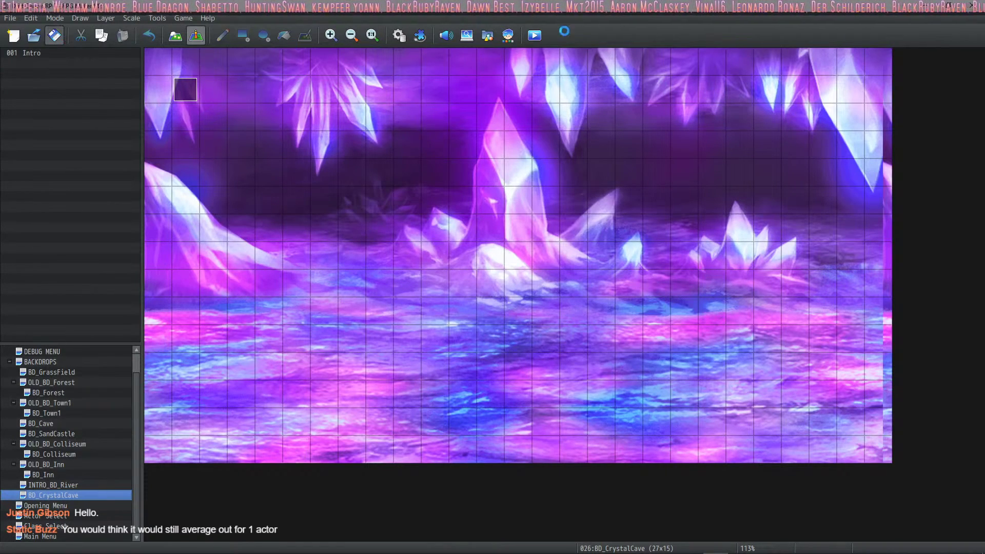
# - Playtest the Average Actor Level setting, picking the hero and the Sorcerer class and continuing to the town
pyautogui.click(535, 36)
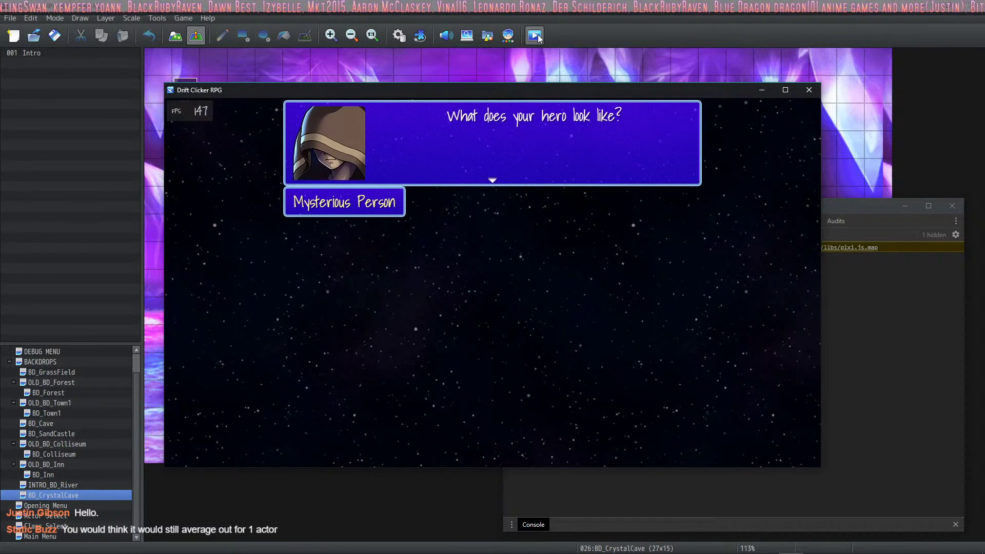
pyautogui.press('Return')
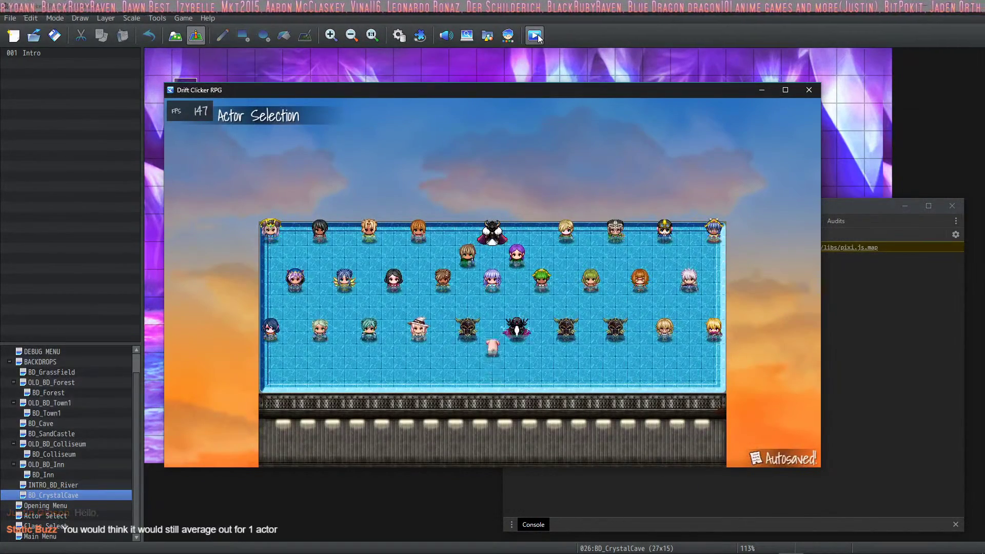
pyautogui.press('Return')
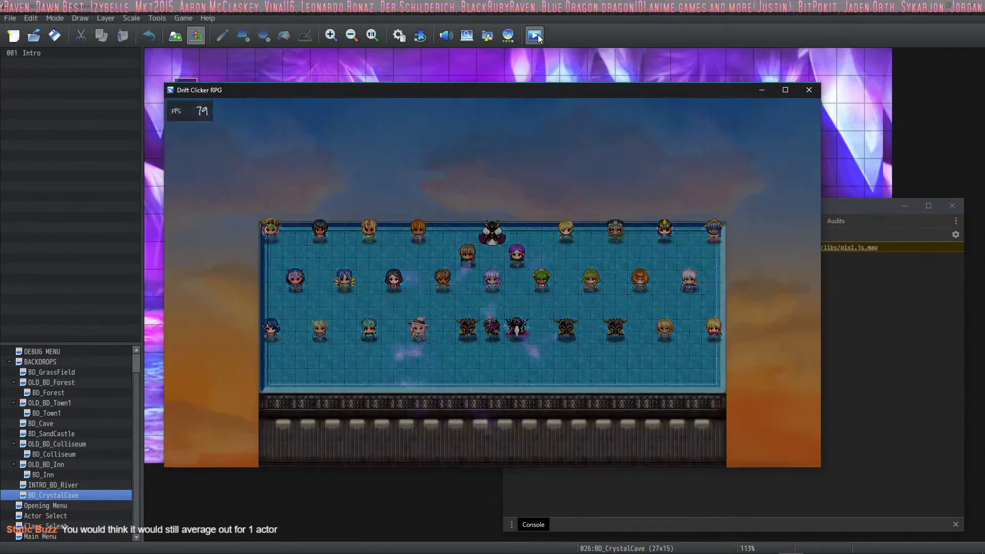
pyautogui.press('Return')
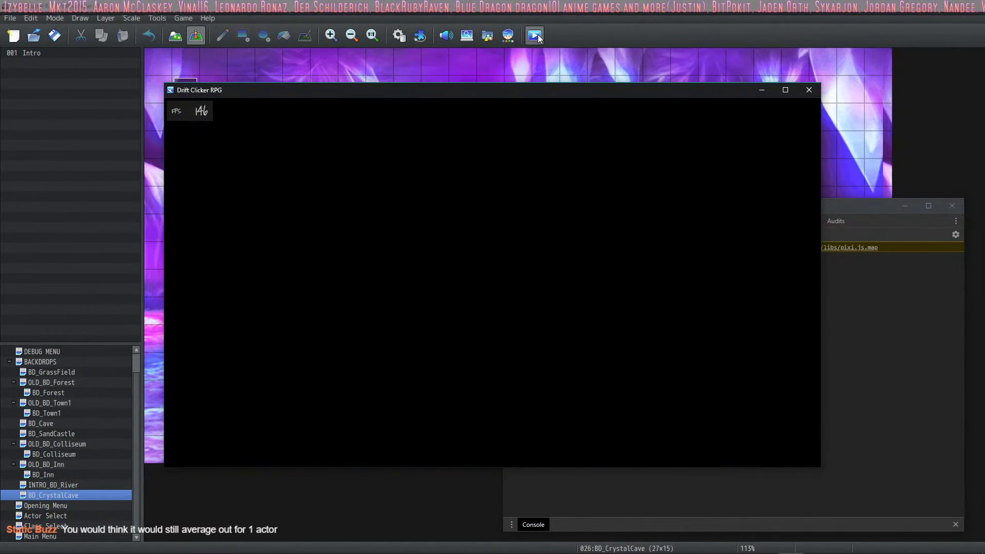
pyautogui.press('Down')
pyautogui.press('Down')
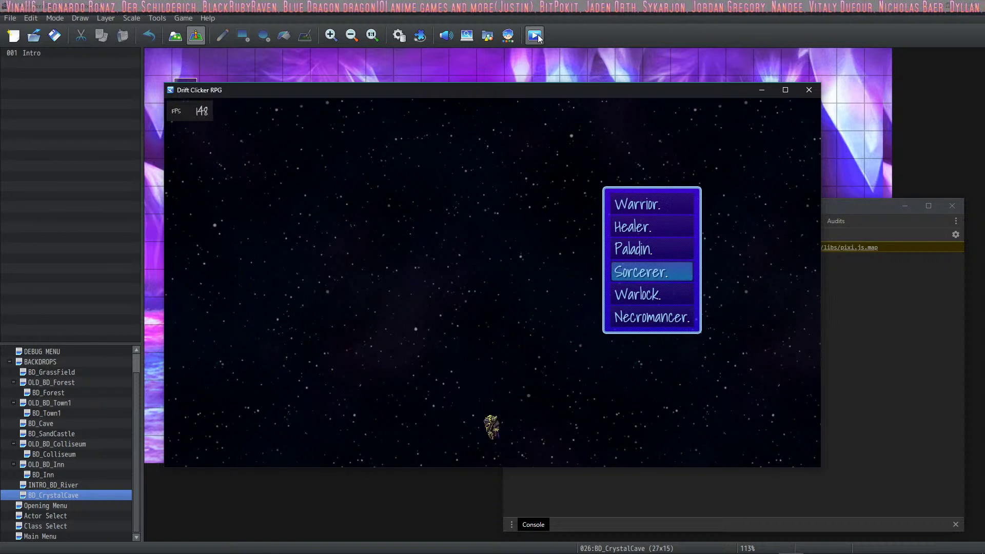
pyautogui.press('Return')
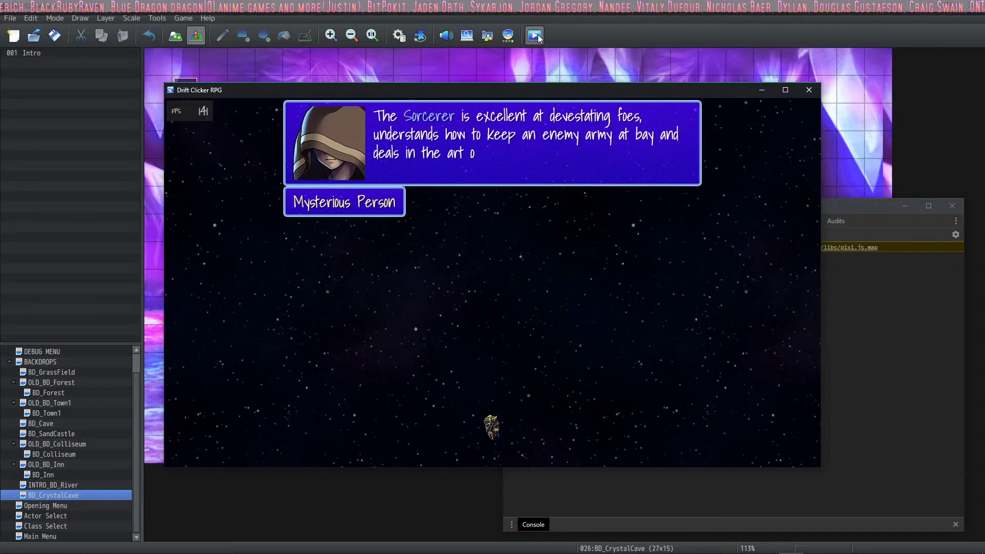
pyautogui.press('Return')
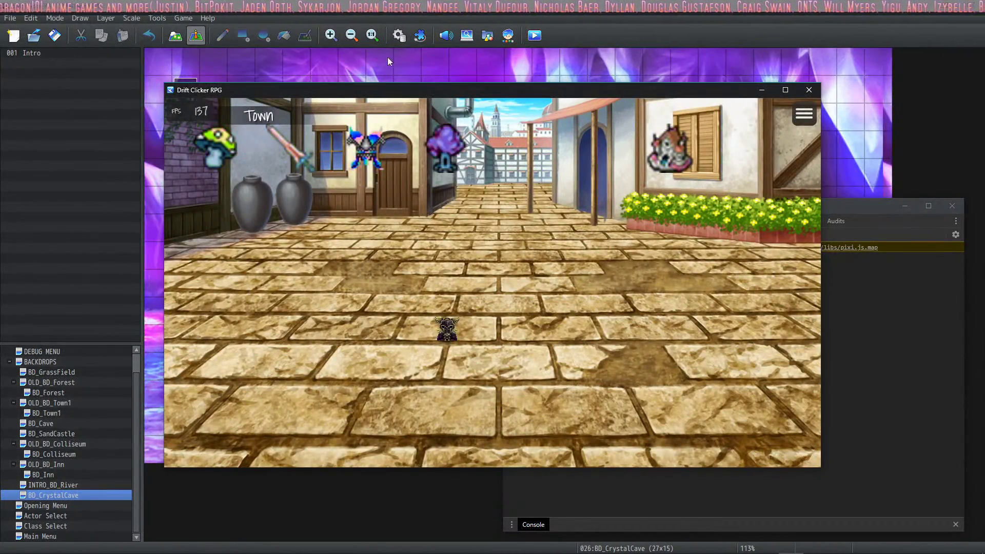
# - Enter the forest, fight a turn against the bee to check its level under Average Actor Level, and end the playtest
pyautogui.click(448, 150)
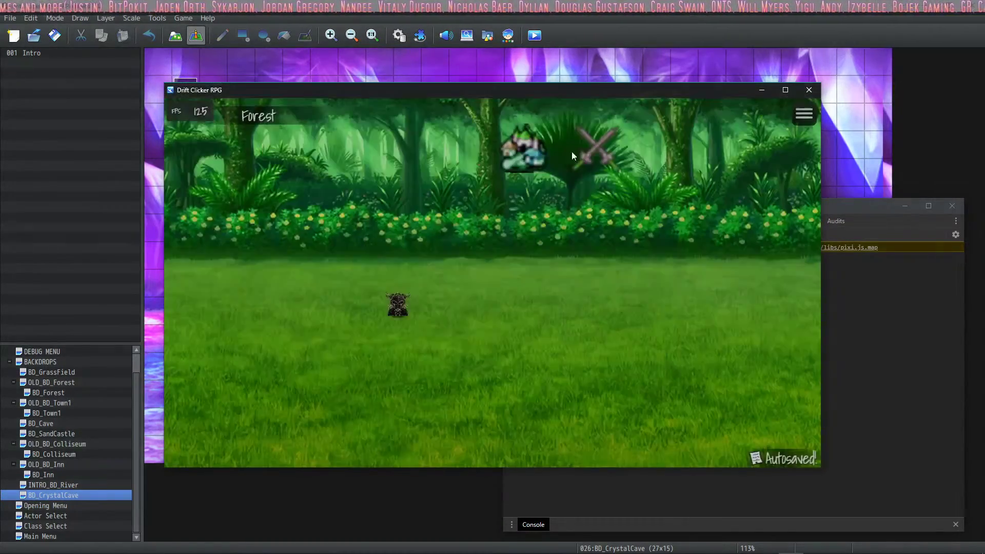
pyautogui.click(595, 149)
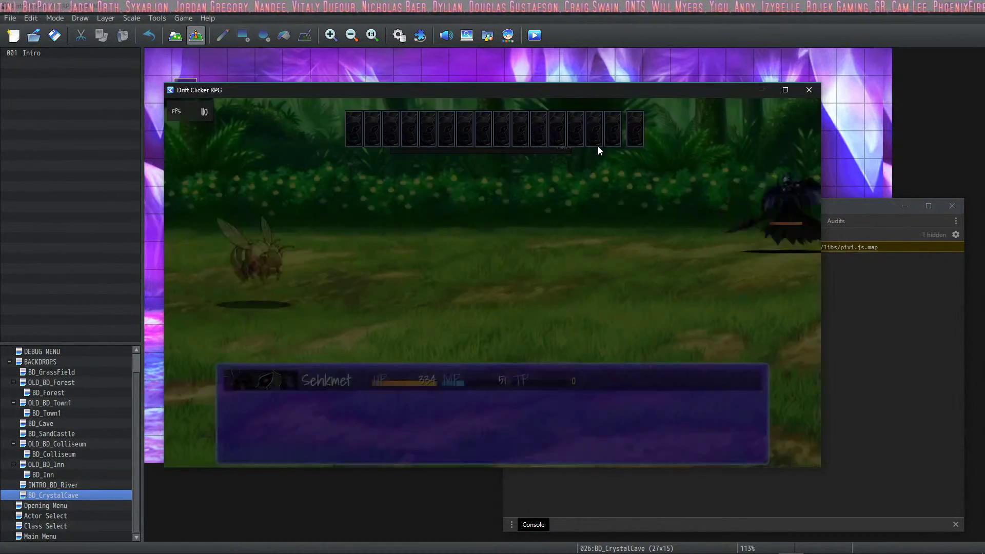
pyautogui.press('Return')
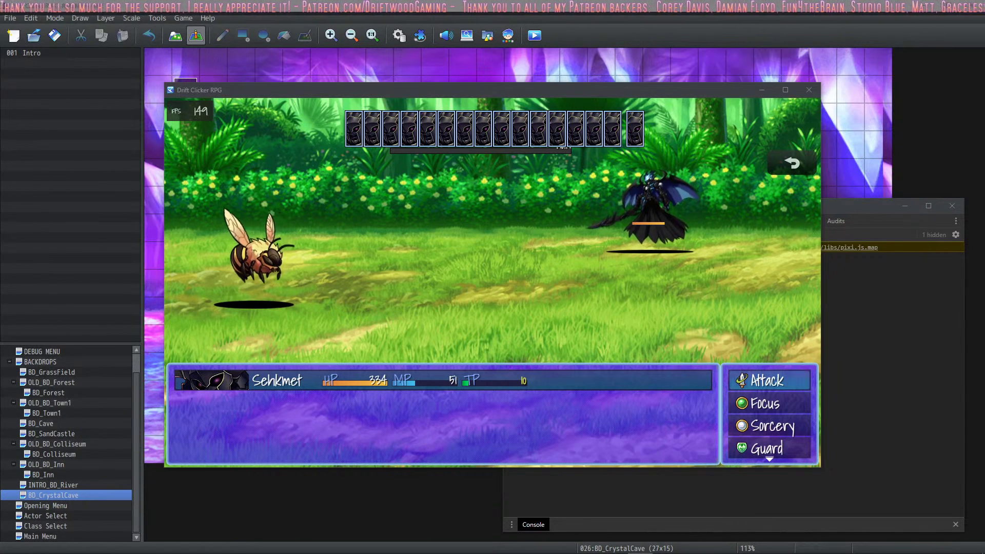
pyautogui.click(809, 91)
# - Set the Level Type in the VisuMZ_3_EnemyLevels General Settings to Highest Actor Level and save the plugin changes
pyautogui.click(418, 37)
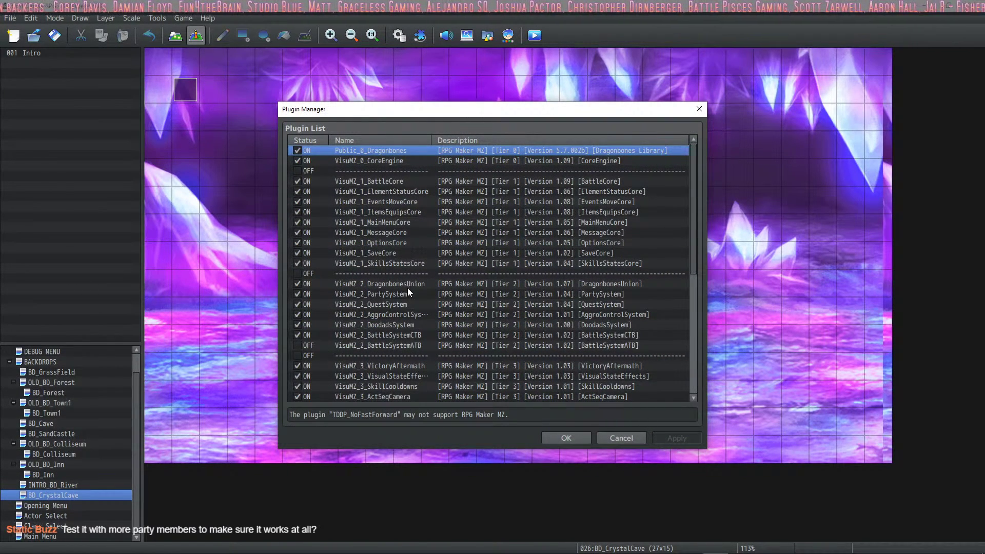
pyautogui.scroll(-2, 398, 307)
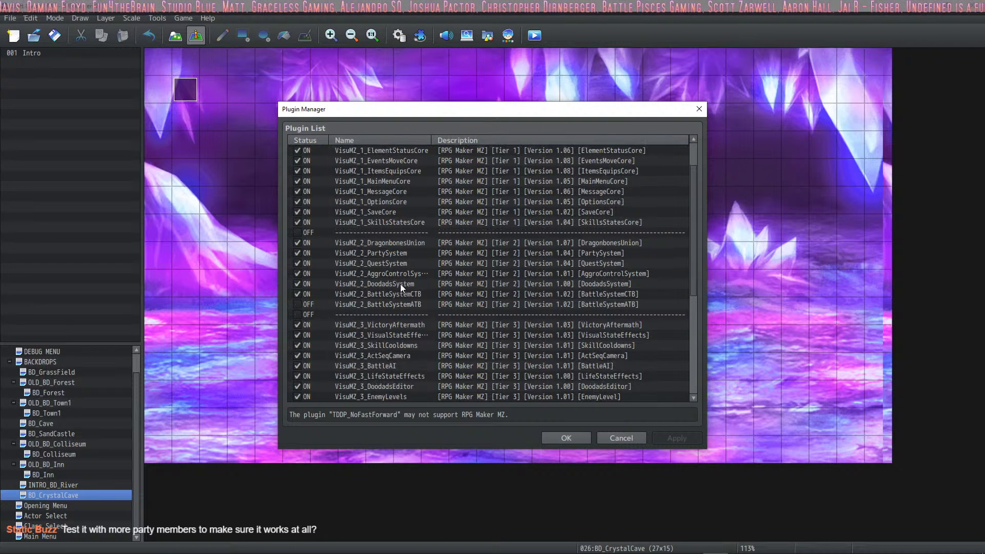
pyautogui.scroll(-2, 405, 335)
pyautogui.doubleClick(392, 358)
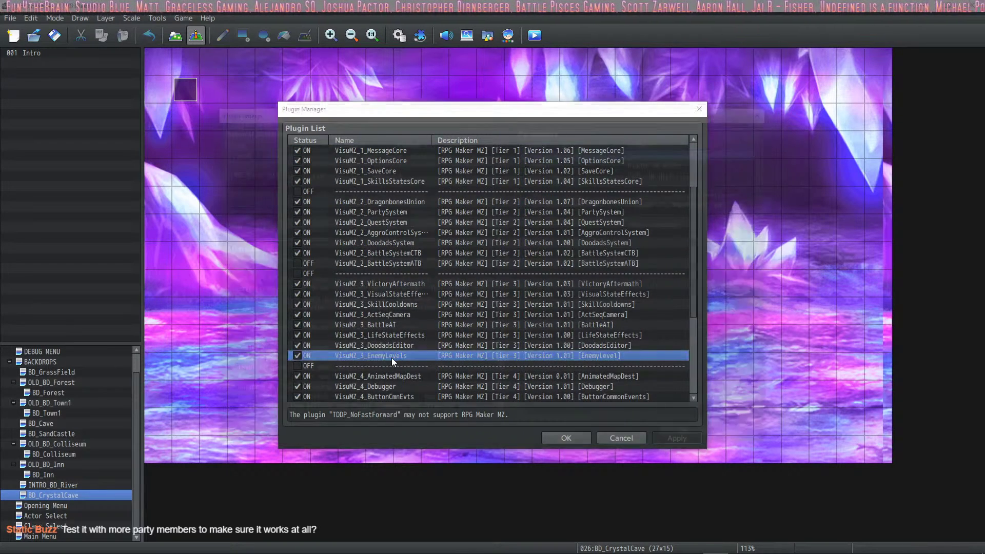
pyautogui.doubleClick(660, 191)
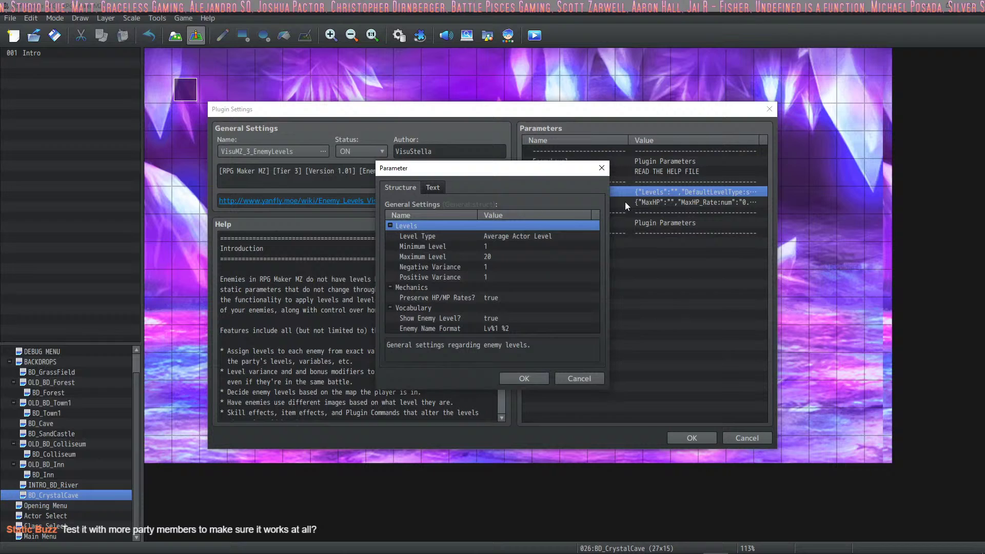
pyautogui.doubleClick(534, 234)
pyautogui.click(575, 272)
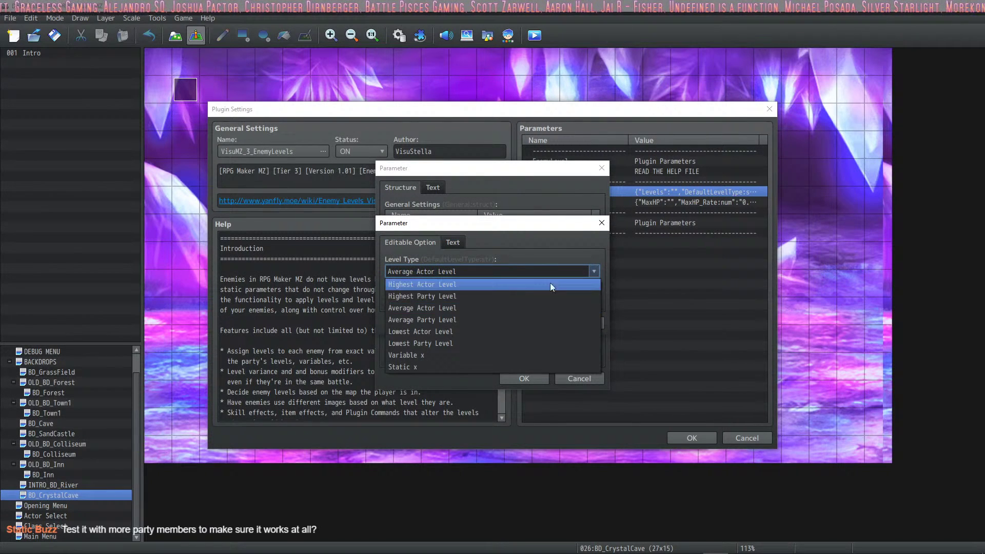
pyautogui.click(469, 285)
pyautogui.click(523, 327)
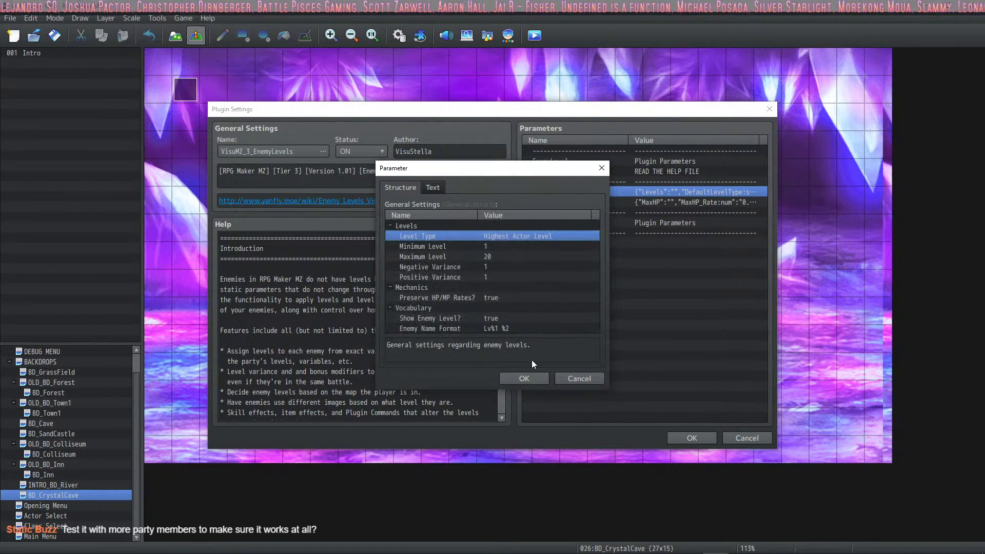
pyautogui.click(524, 379)
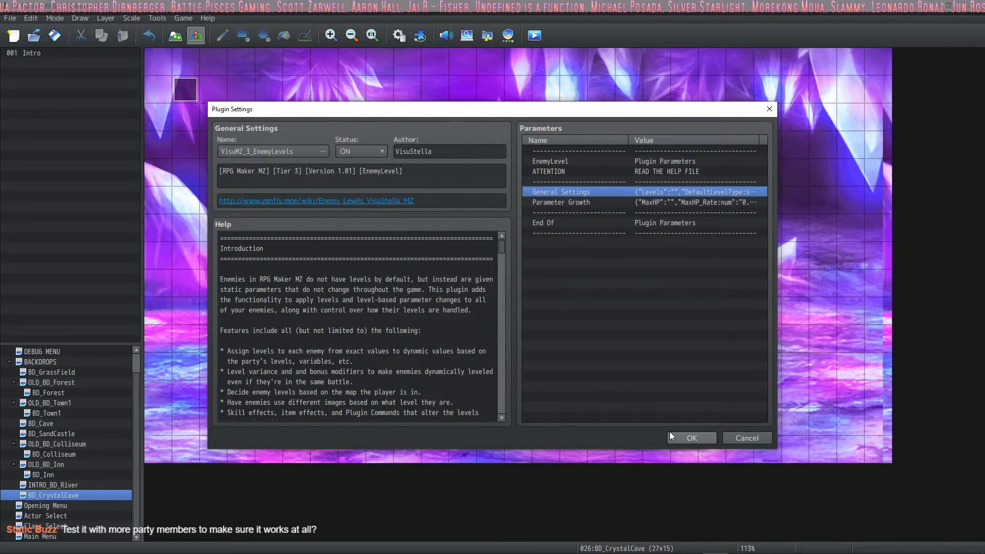
pyautogui.click(690, 438)
pyautogui.click(565, 438)
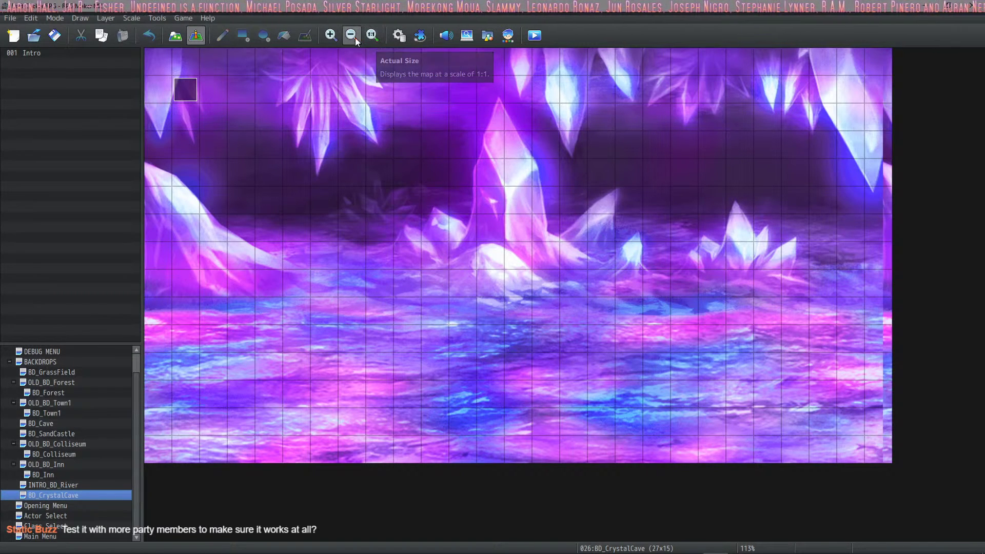
# - Look through the database's tileset, common event, system and type sections for the place where party members are added
pyautogui.click(399, 36)
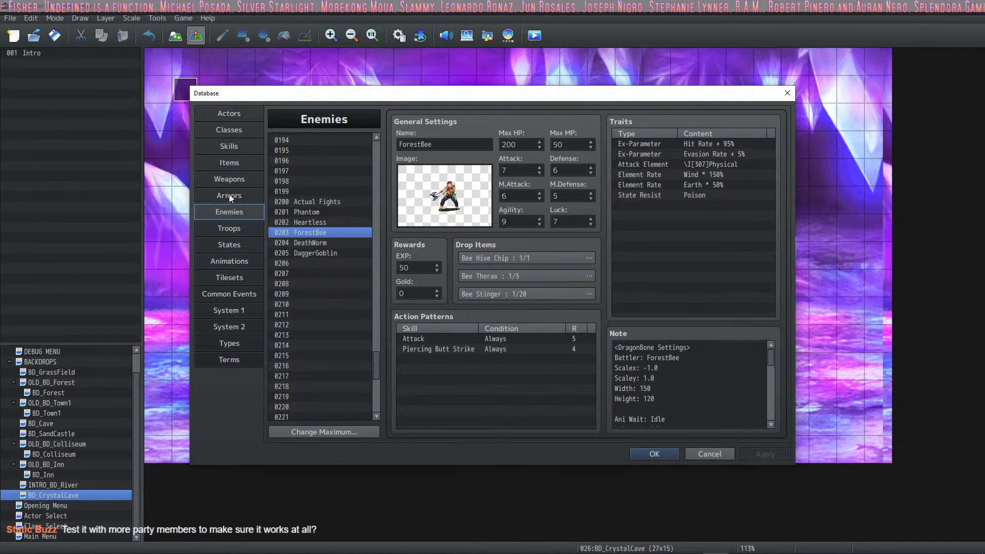
pyautogui.click(232, 277)
pyautogui.click(219, 294)
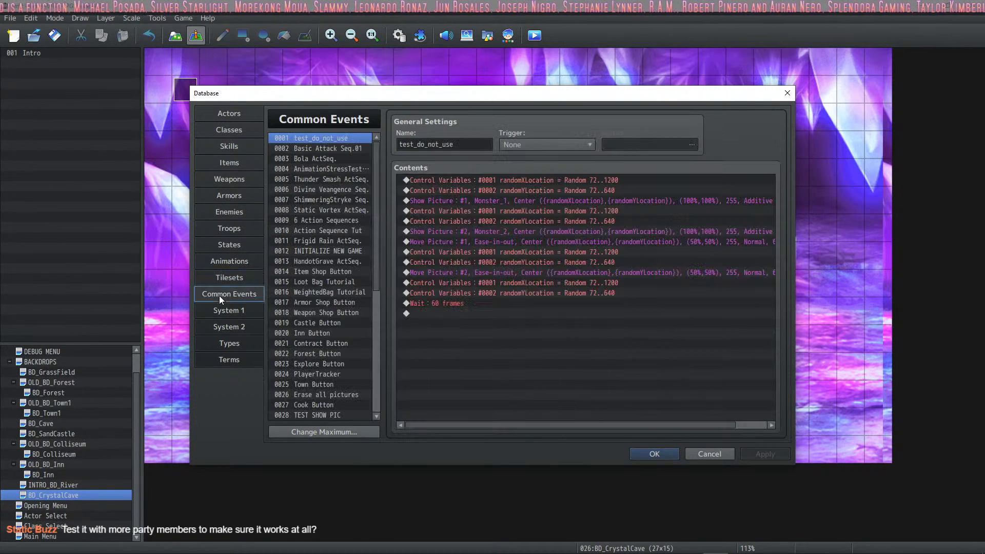
pyautogui.click(228, 310)
pyautogui.click(228, 327)
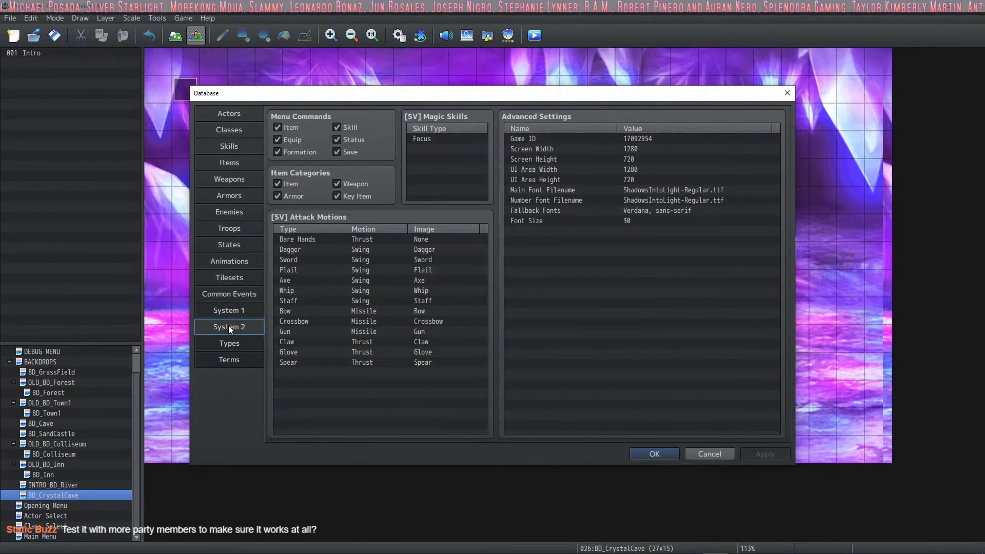
pyautogui.click(238, 296)
pyautogui.click(243, 278)
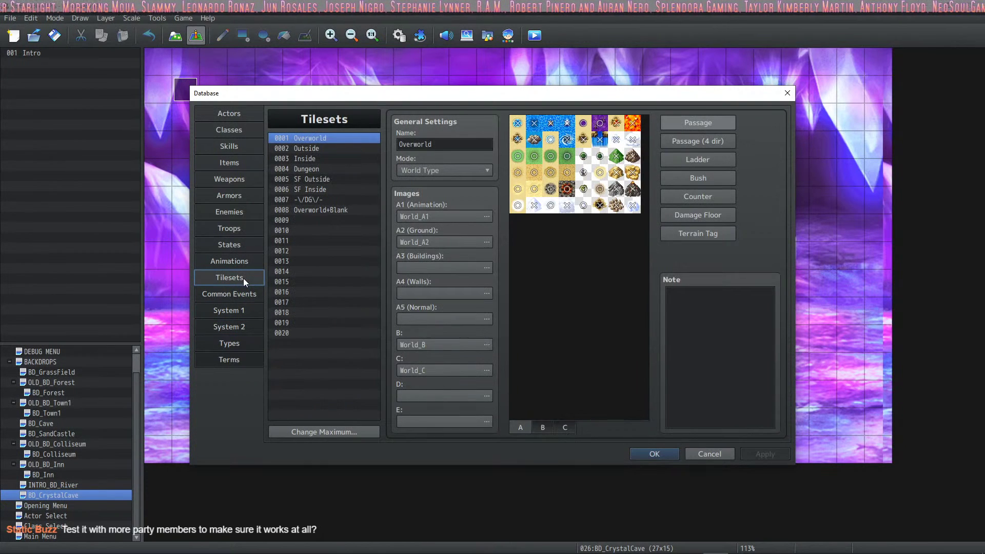
pyautogui.click(243, 263)
pyautogui.click(229, 311)
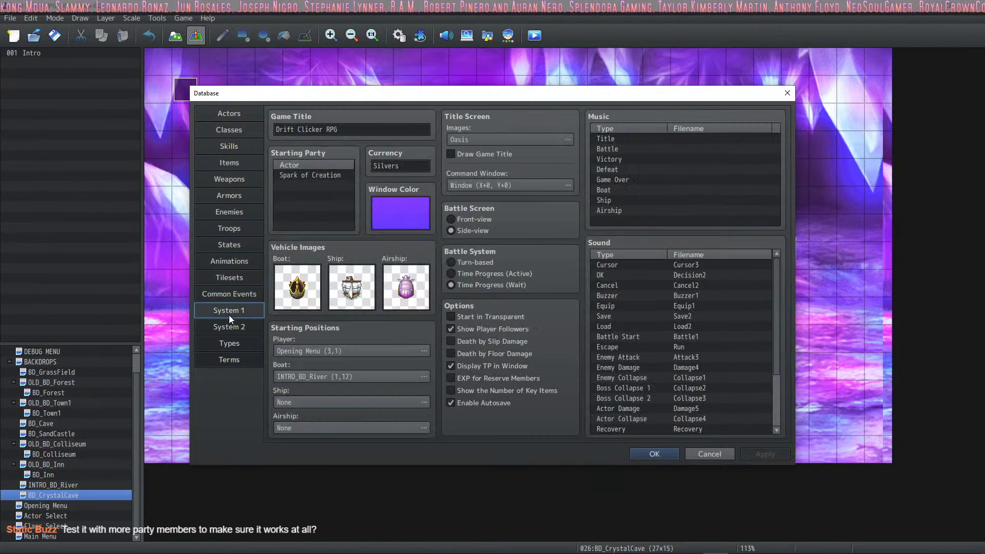
pyautogui.click(229, 327)
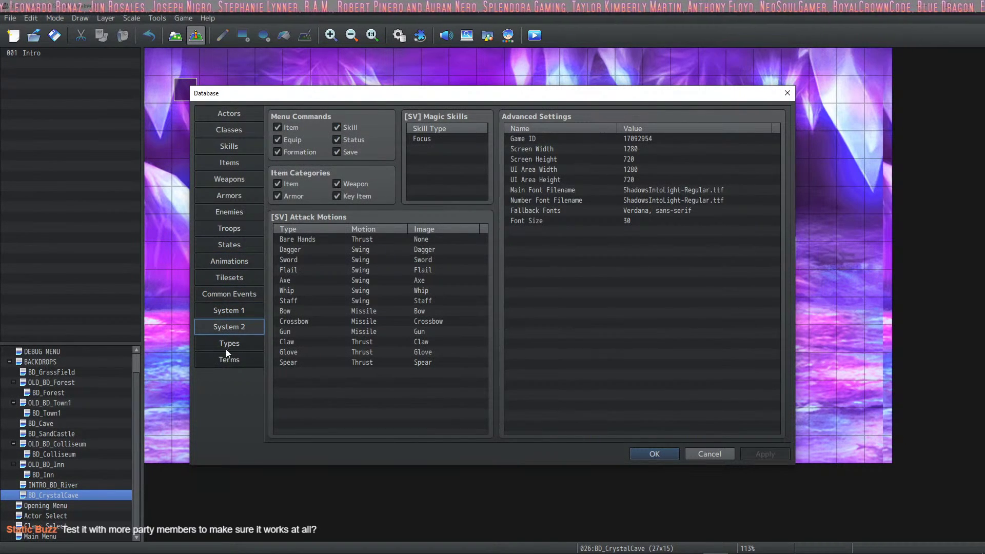
pyautogui.click(227, 346)
pyautogui.click(240, 325)
pyautogui.click(245, 296)
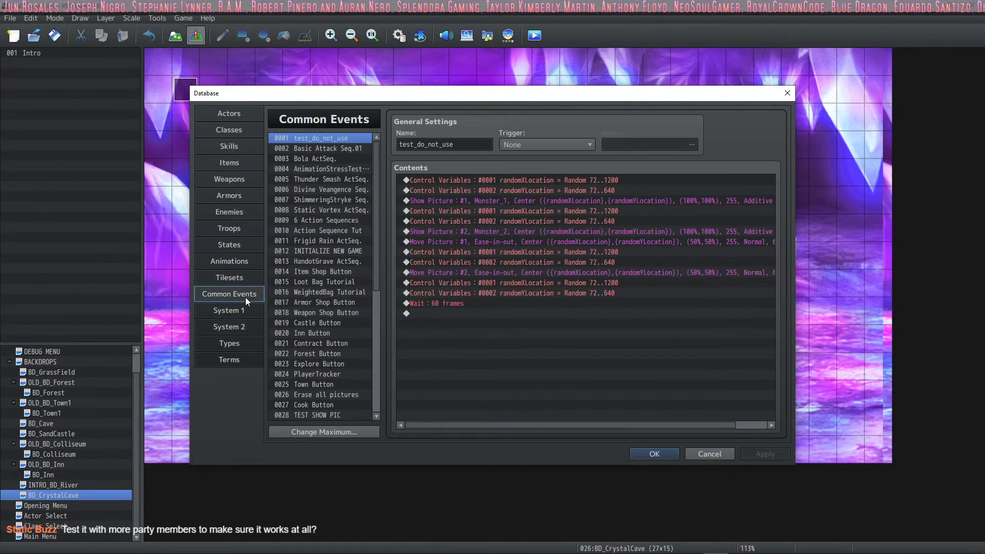
pyautogui.click(235, 277)
pyautogui.click(240, 326)
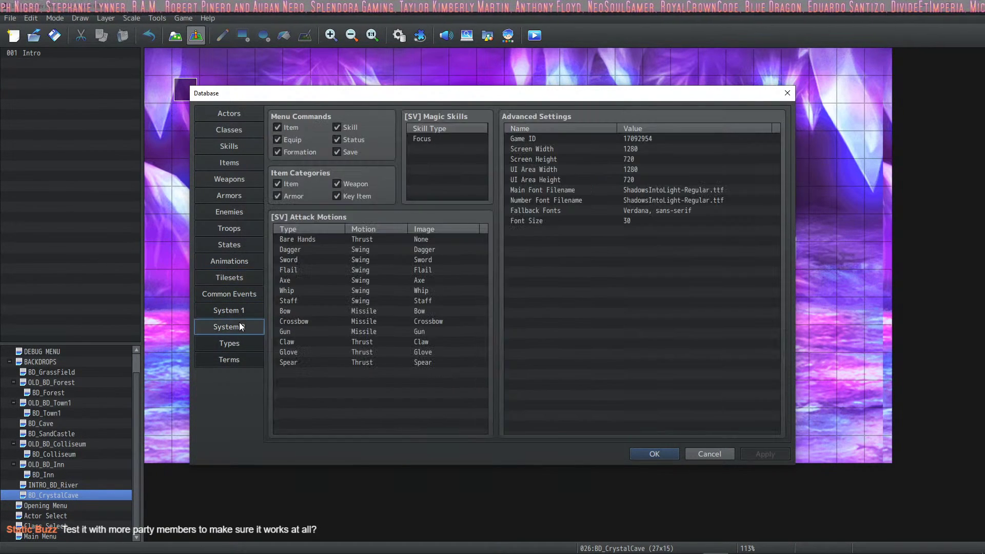
pyautogui.click(243, 312)
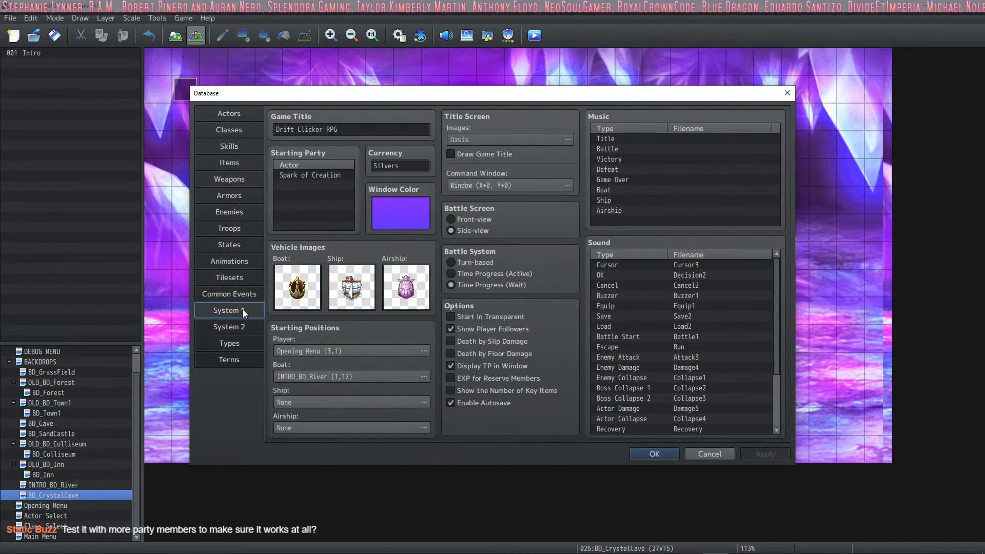
pyautogui.click(239, 260)
pyautogui.click(233, 277)
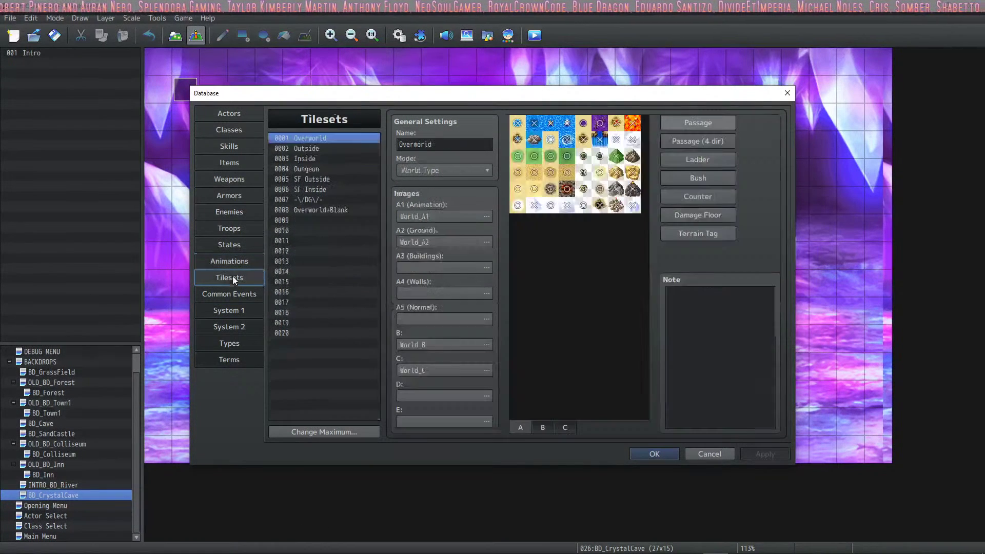
pyautogui.click(242, 295)
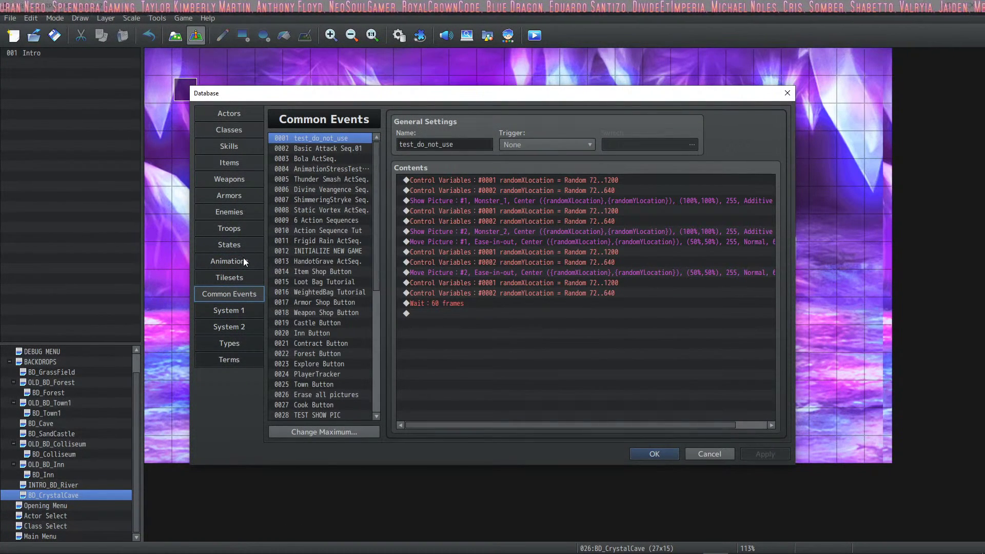
pyautogui.scroll(-6, 308, 282)
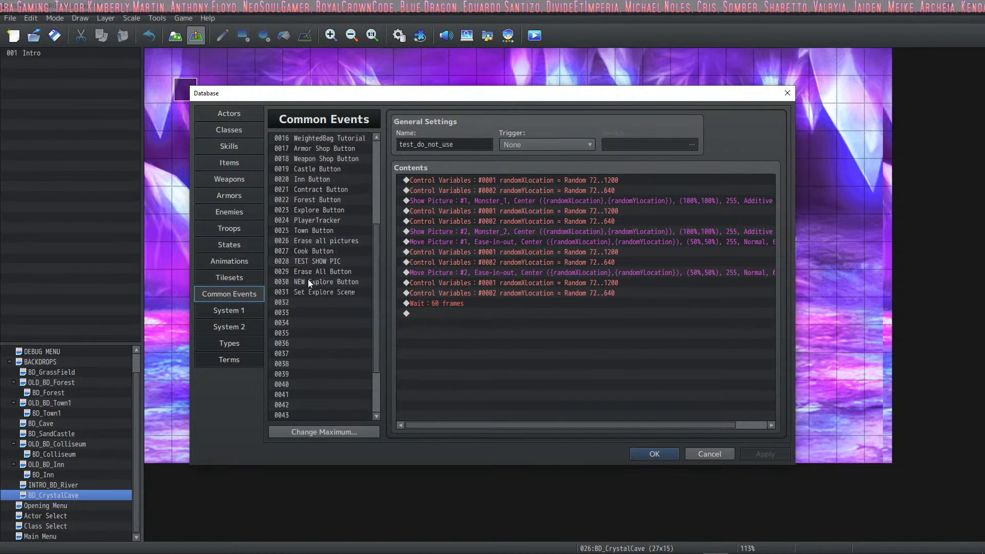
# - Add actor 0026 Zena to the Starting Party in the System 1 settings, save the database and launch a playtest
pyautogui.click(238, 312)
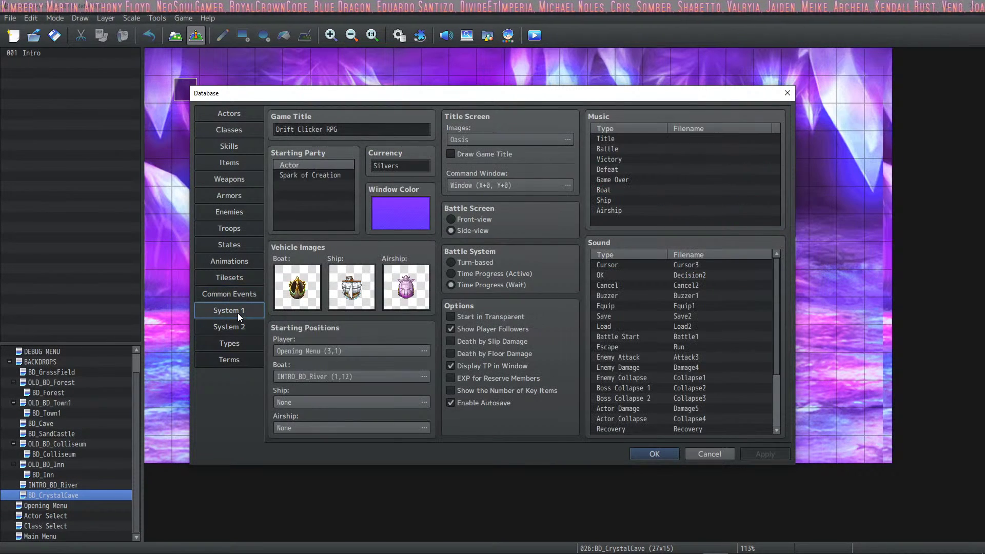
pyautogui.doubleClick(310, 187)
pyautogui.click(348, 186)
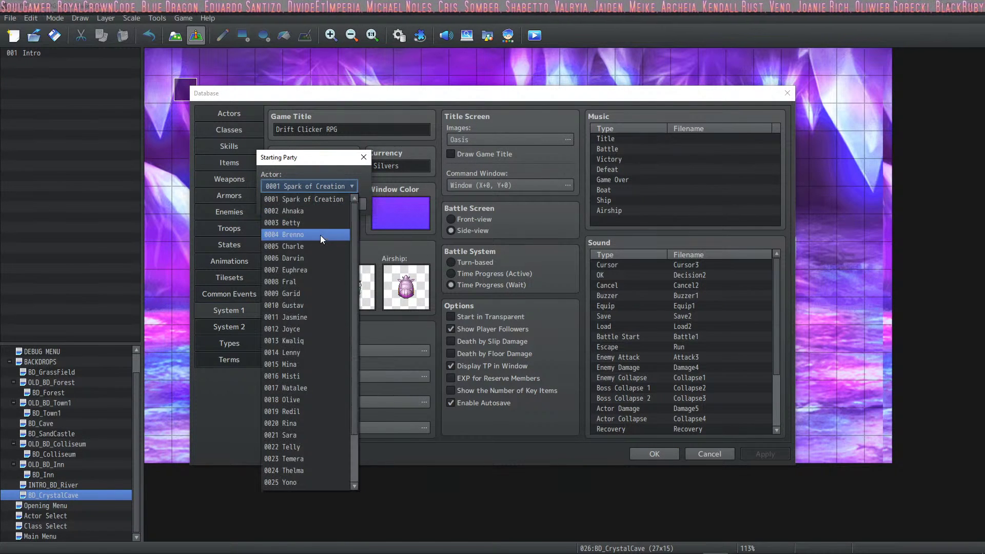
pyautogui.click(275, 435)
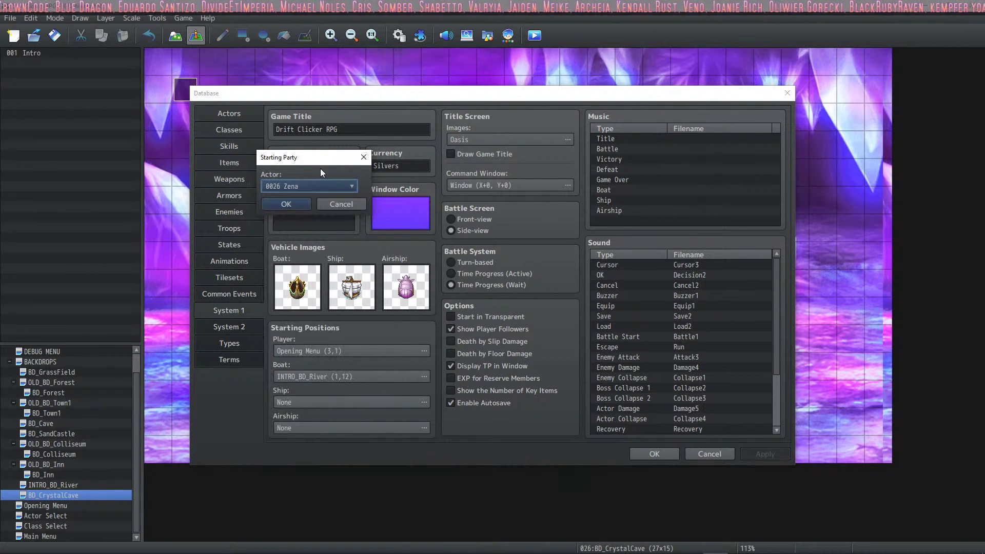
pyautogui.click(298, 203)
pyautogui.click(764, 453)
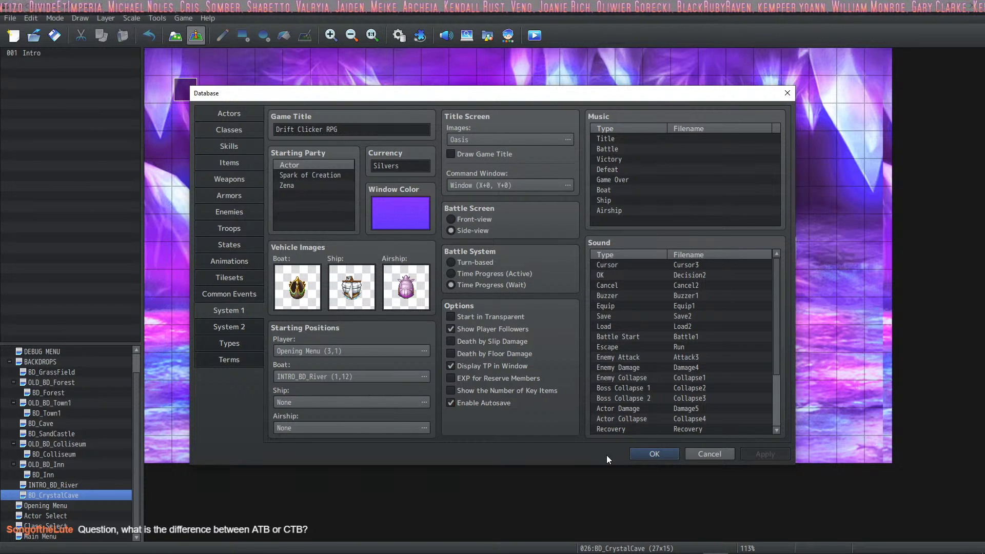
pyautogui.click(648, 453)
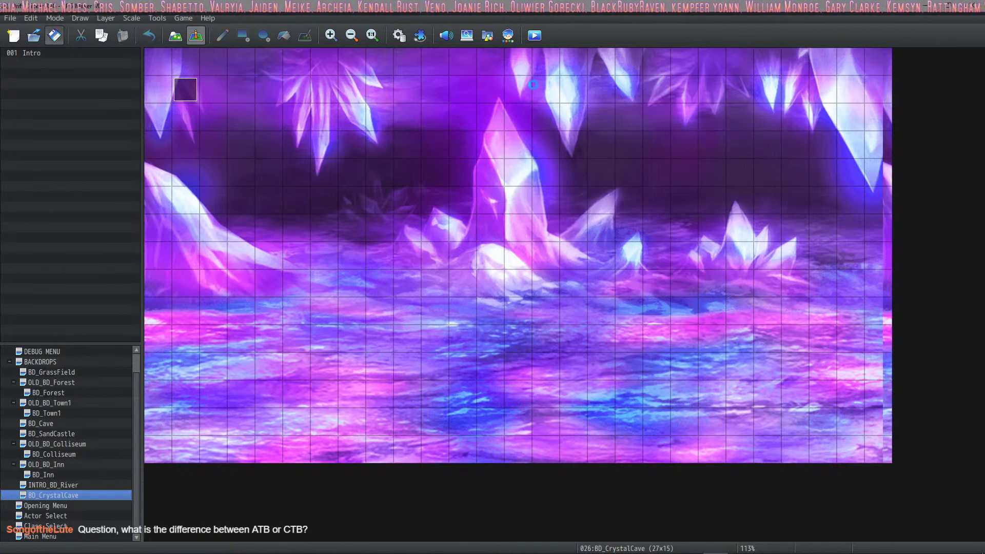
pyautogui.click(534, 36)
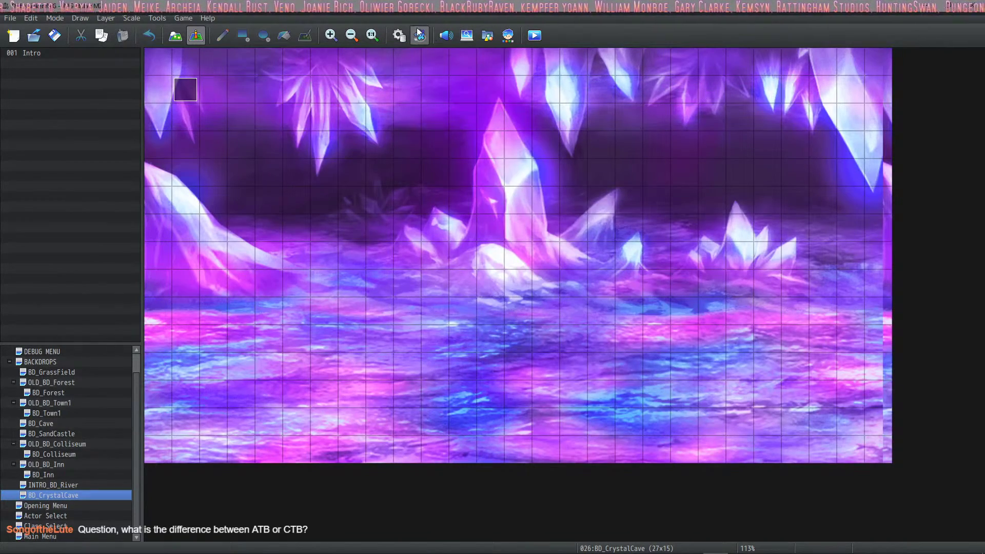
# - Switch the VisuMZ_3_EnemyLevels default Level Type back to Average Actor Level and save the plugin settings
pyautogui.click(420, 35)
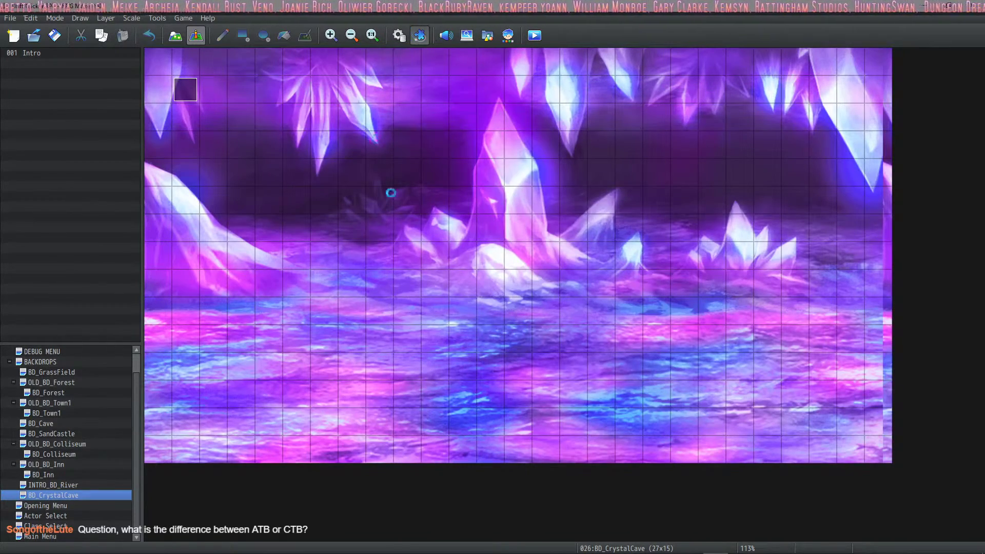
pyautogui.doubleClick(385, 212)
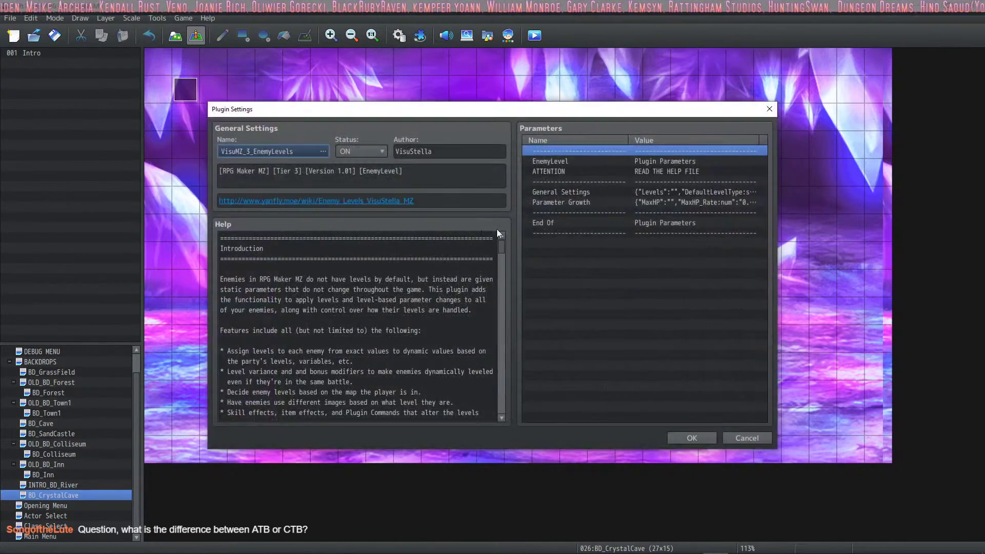
pyautogui.doubleClick(661, 192)
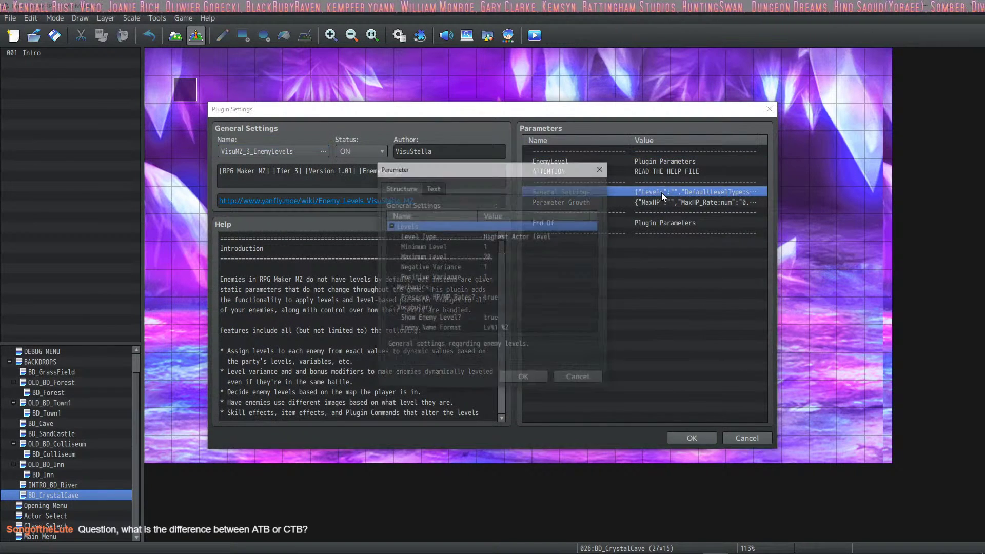
pyautogui.doubleClick(510, 236)
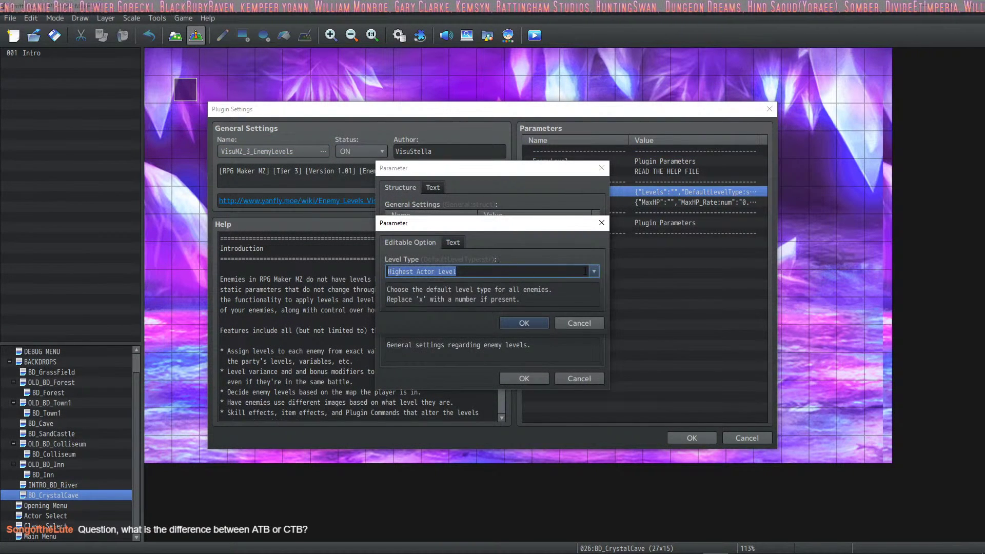
pyautogui.click(594, 272)
pyautogui.click(486, 309)
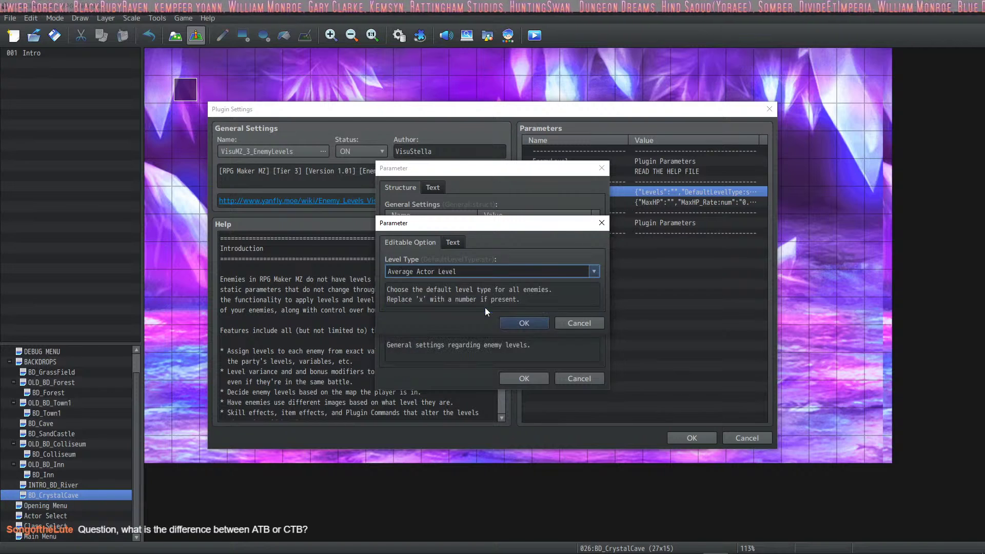
pyautogui.click(529, 324)
pyautogui.click(522, 378)
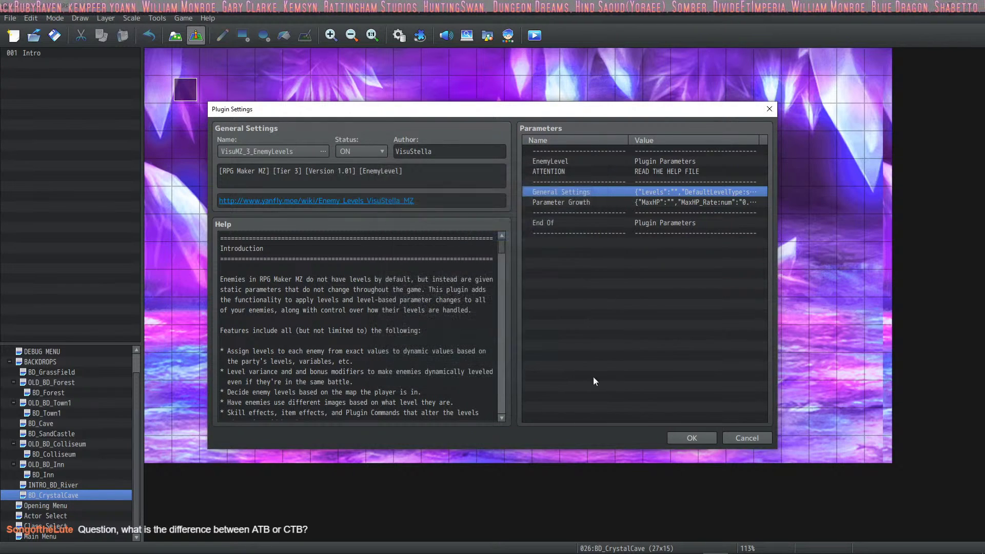
pyautogui.click(685, 437)
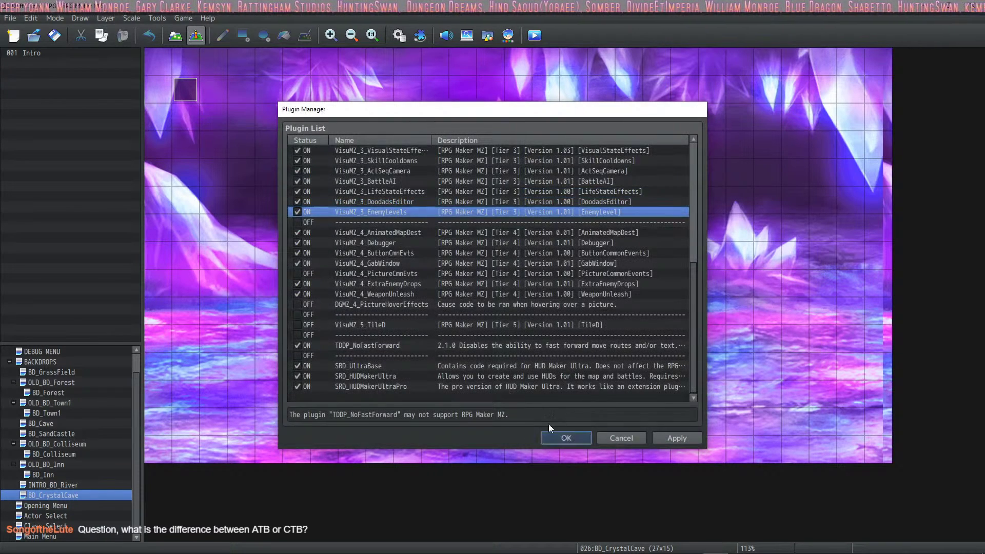
pyautogui.click(552, 437)
# - Launch a playtest, start a new game and choose Sehkmet as the playable character
pyautogui.click(532, 38)
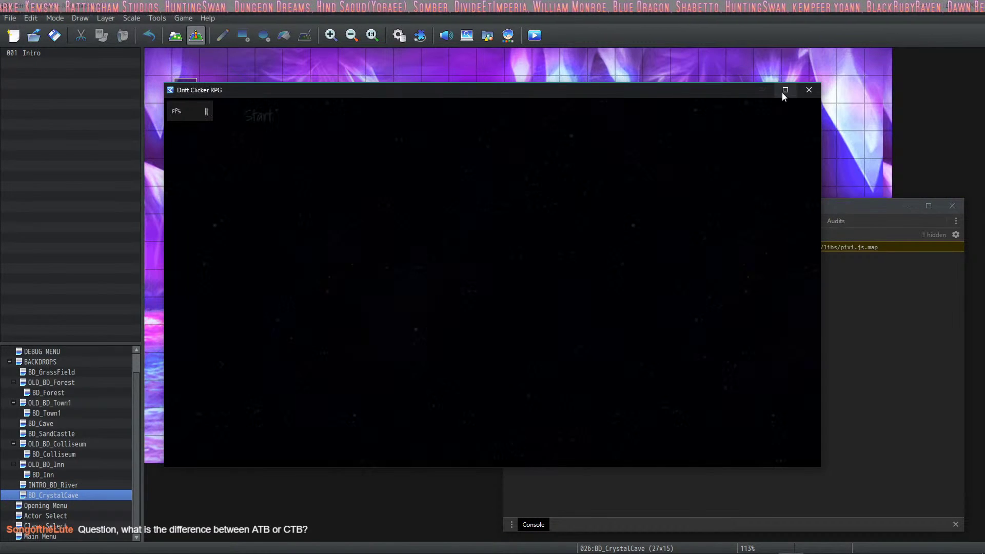
pyautogui.click(540, 191)
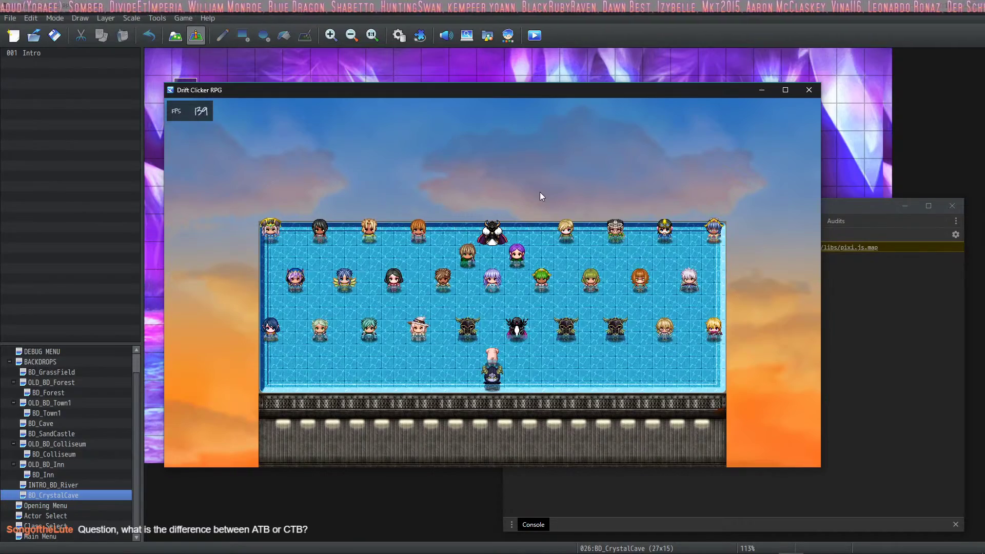
pyautogui.press('Up')
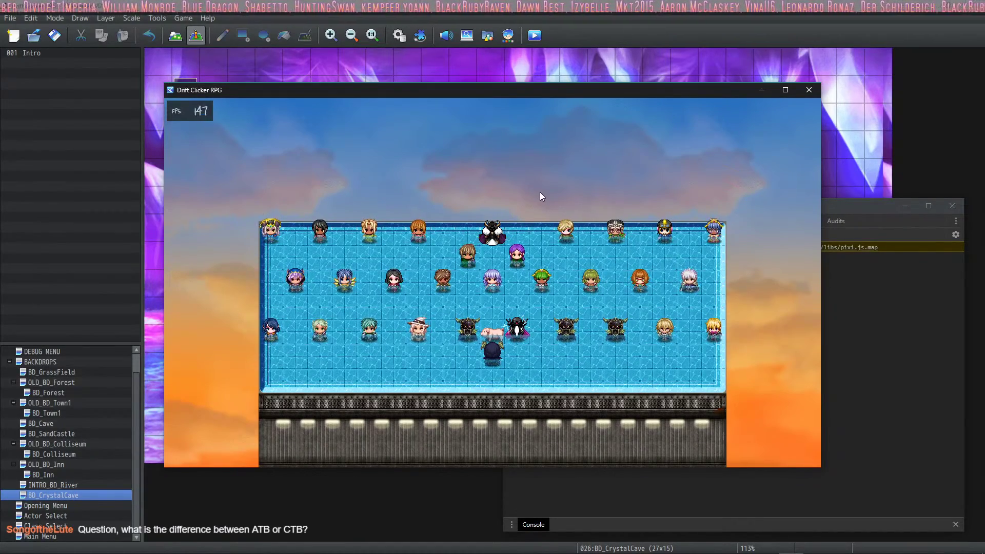
pyautogui.press('Return')
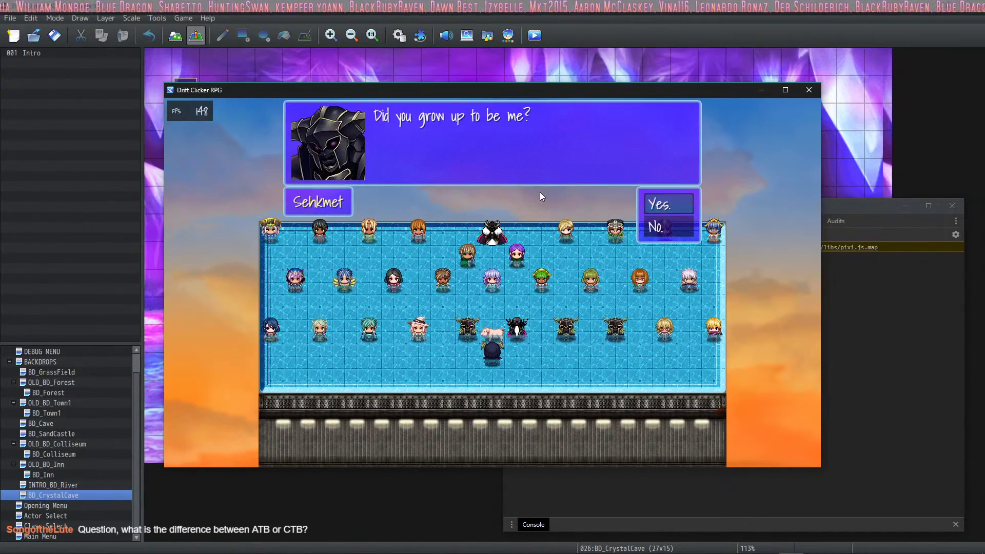
pyautogui.press('Return')
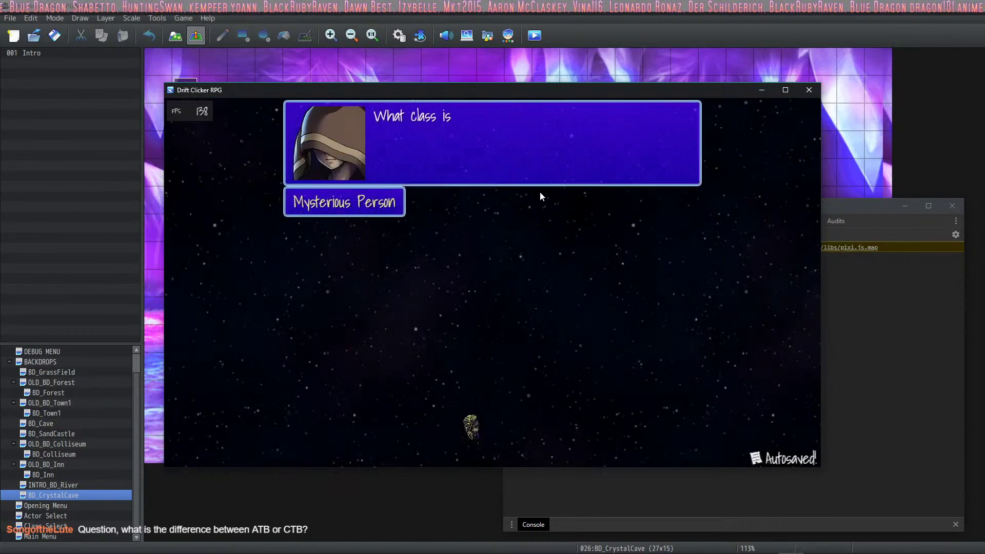
# - Choose the Sorcerer class for the character and confirm the choice
pyautogui.press('Return')
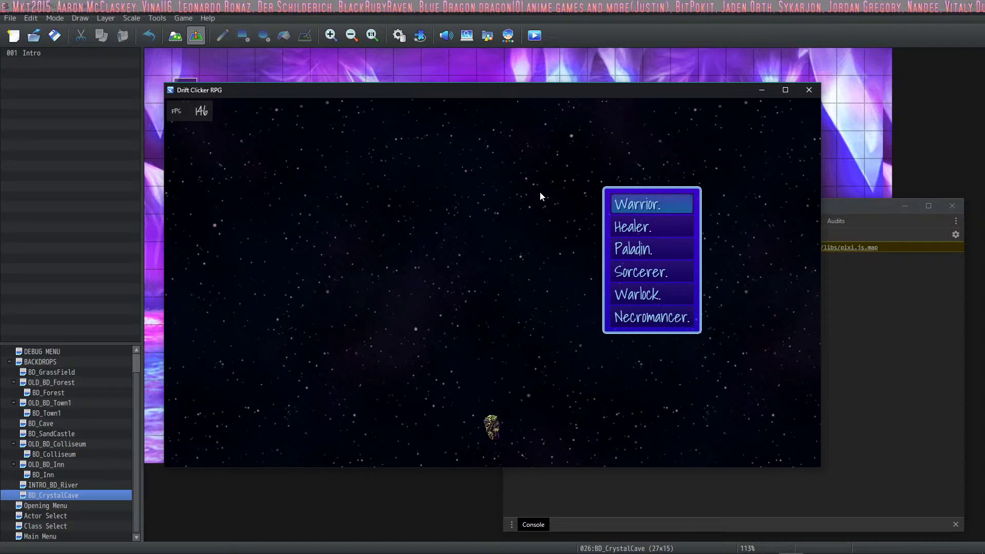
pyautogui.press('Down')
pyautogui.press('Down')
pyautogui.press('Down')
pyautogui.press('Return')
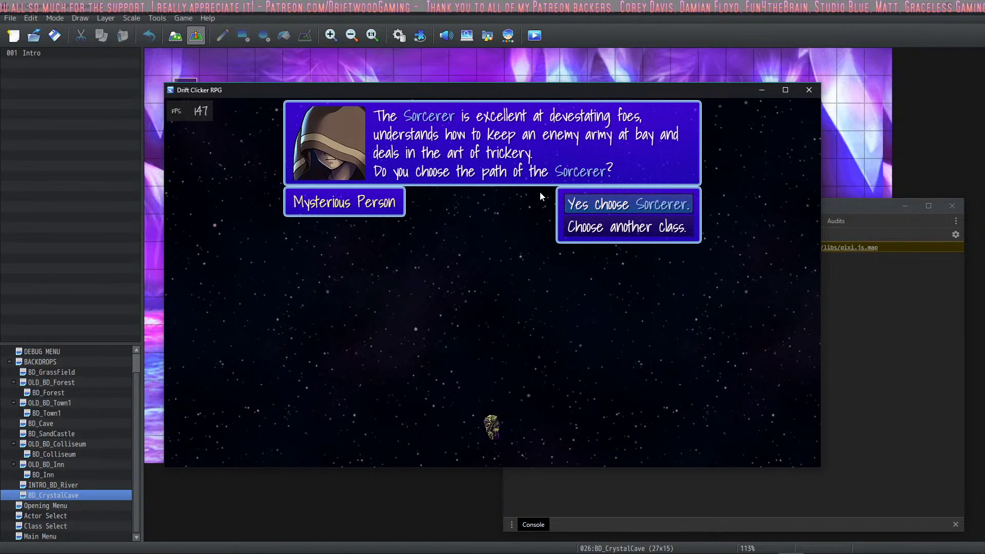
pyautogui.press('Return')
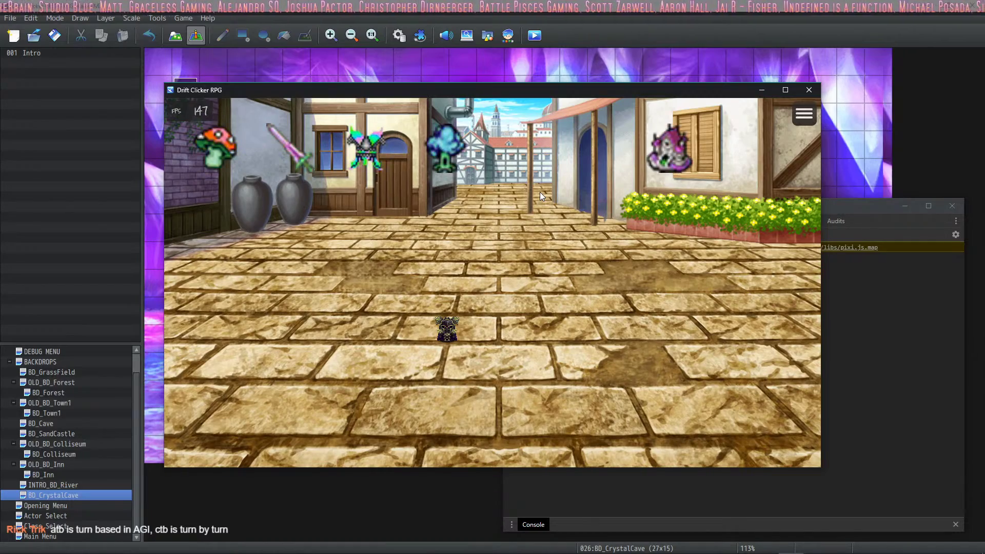
# - Go to the Forest, start a battle and attack the Phantom repeatedly to check the level in its name label
pyautogui.click(448, 137)
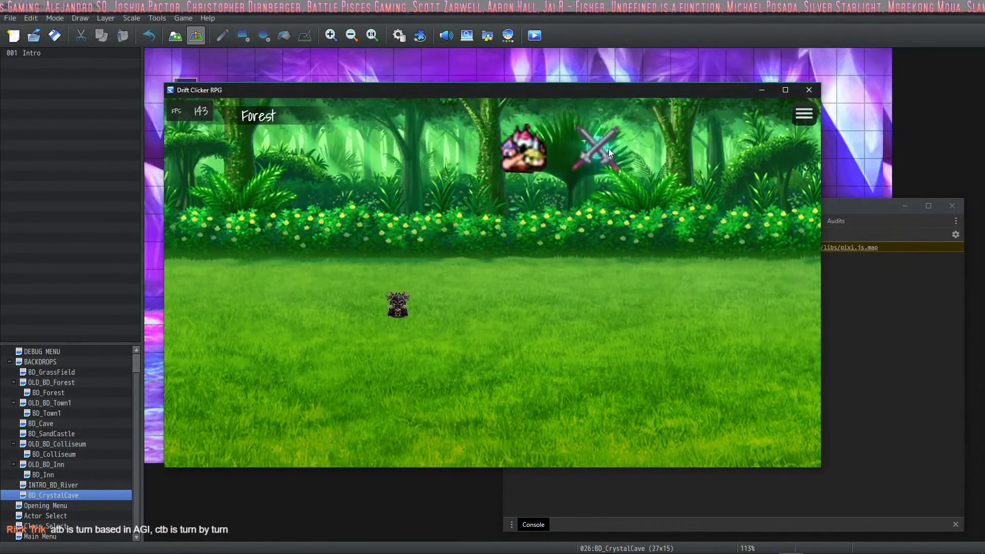
pyautogui.click(609, 149)
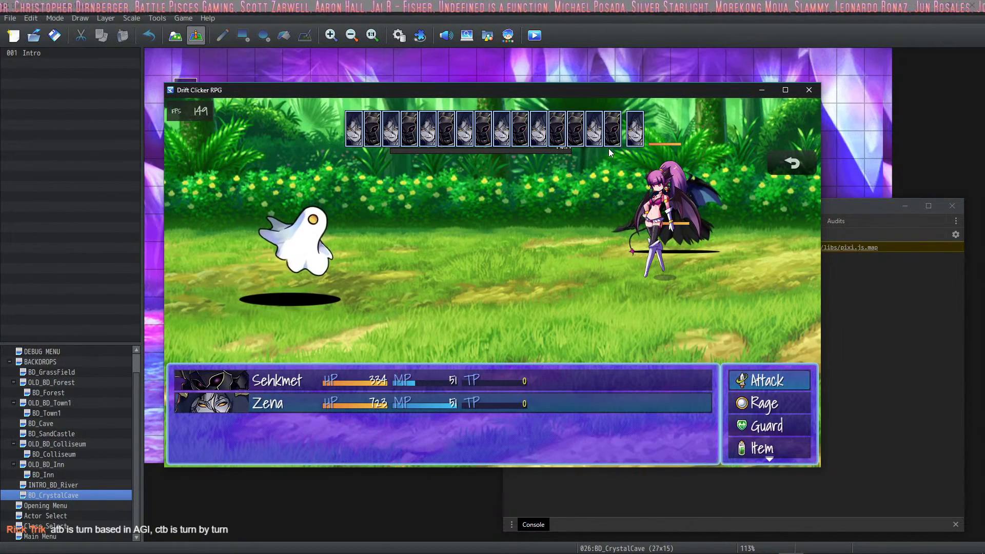
pyautogui.press('Return')
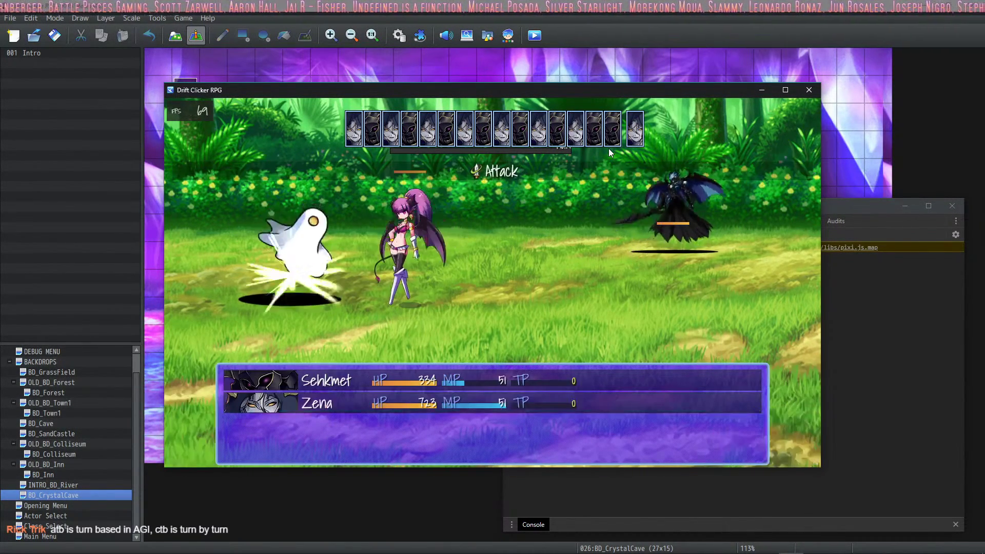
pyautogui.press('Return')
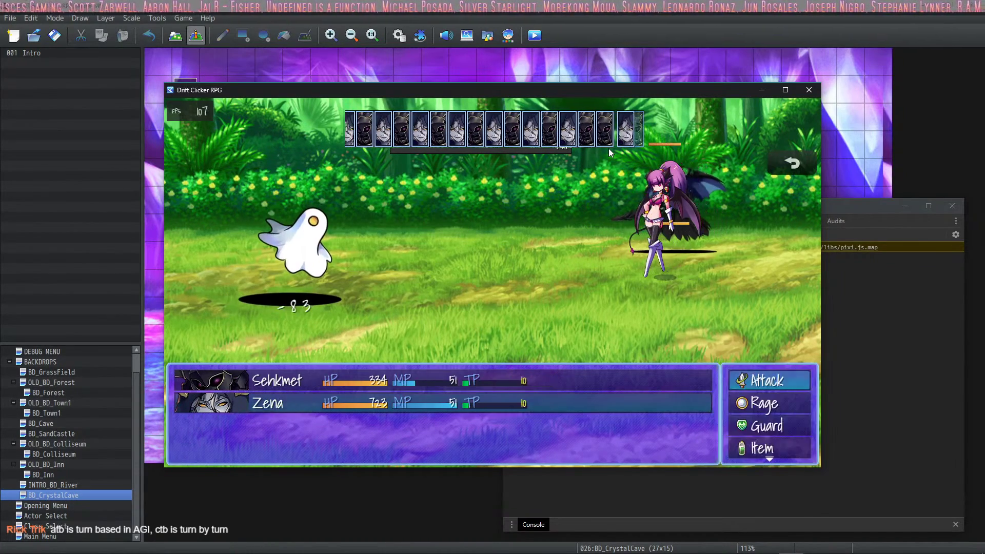
pyautogui.press('Return')
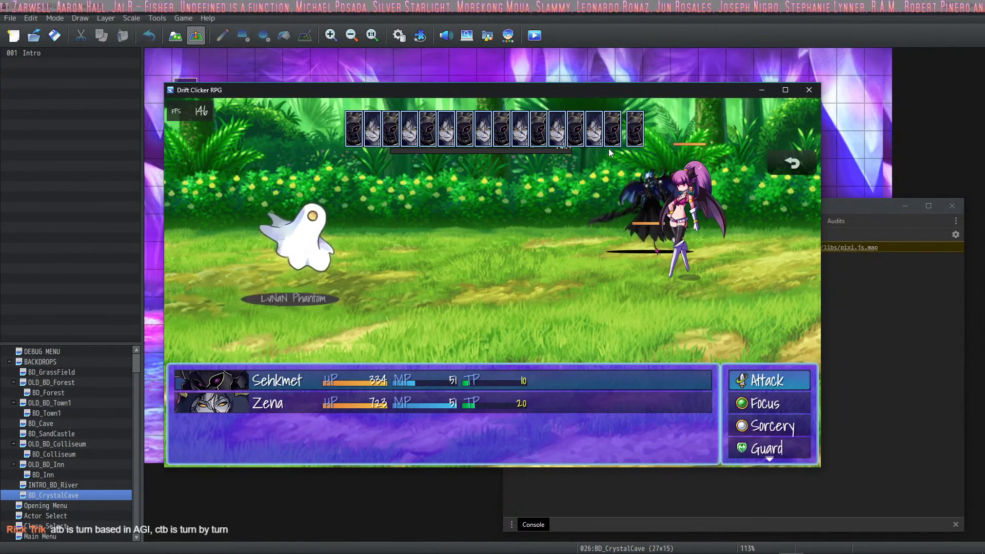
pyautogui.press('Return')
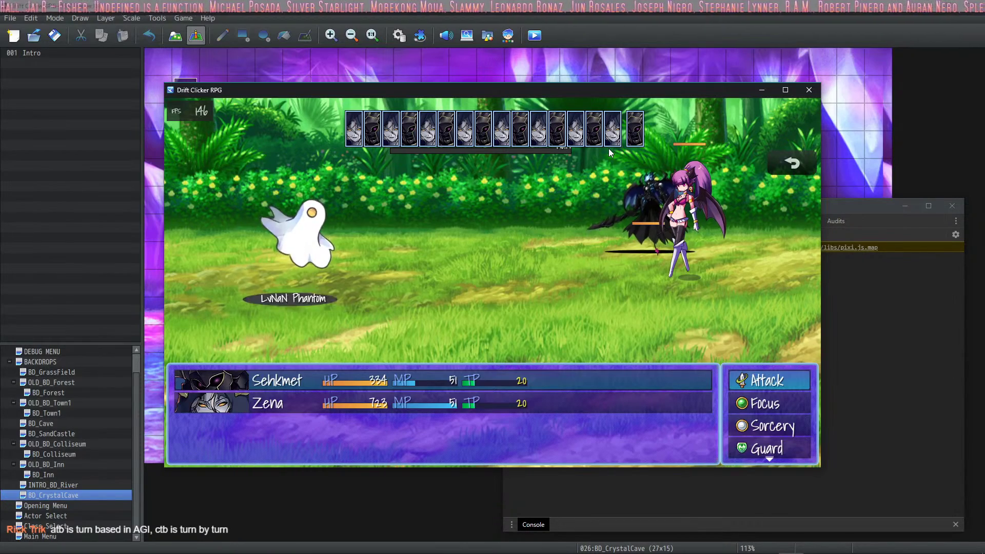
pyautogui.press('Return')
pyautogui.press('Return')
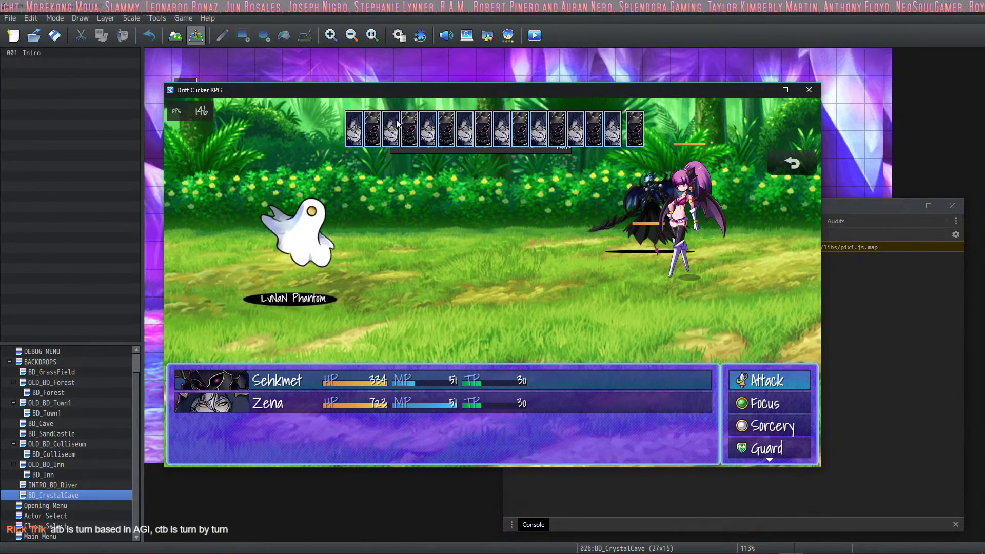
pyautogui.press('Return')
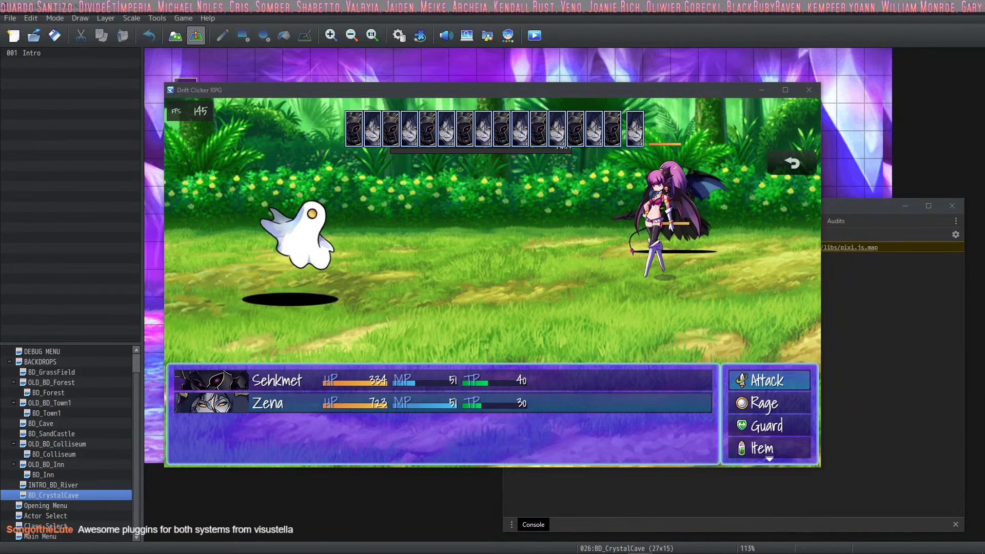
# - Capture a screen snip of the battle with the Phantom's level label showing, and close the playtest
pyautogui.press('Up')
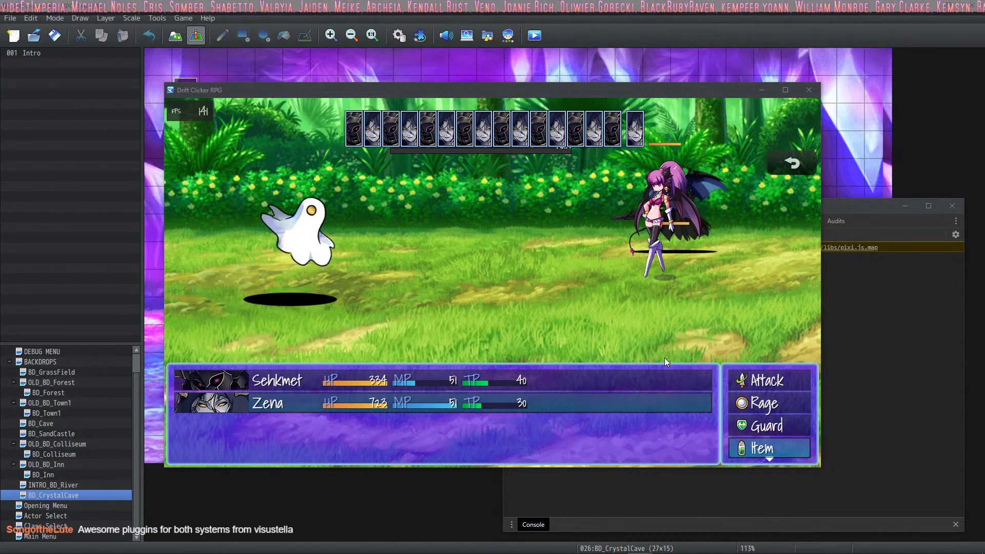
pyautogui.press('Down')
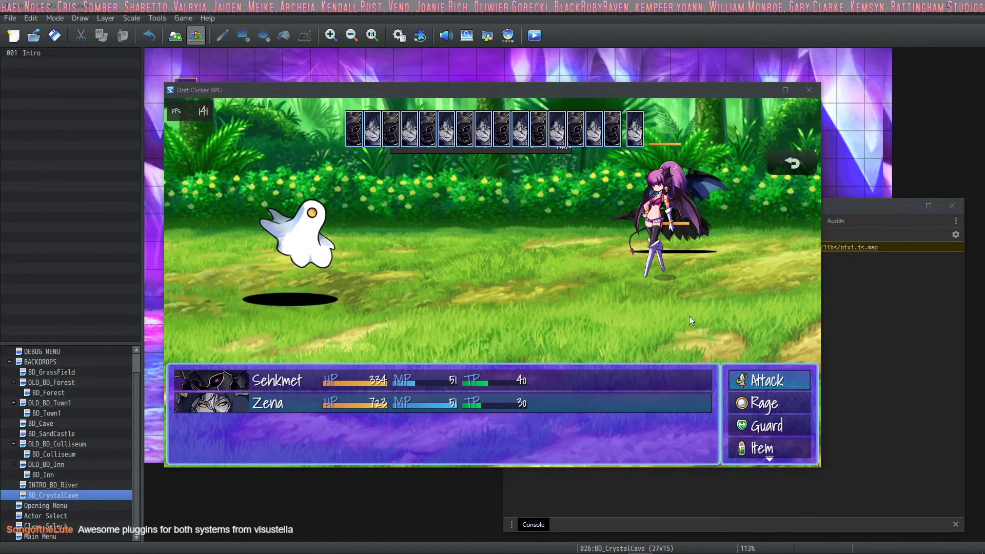
pyautogui.press('Return')
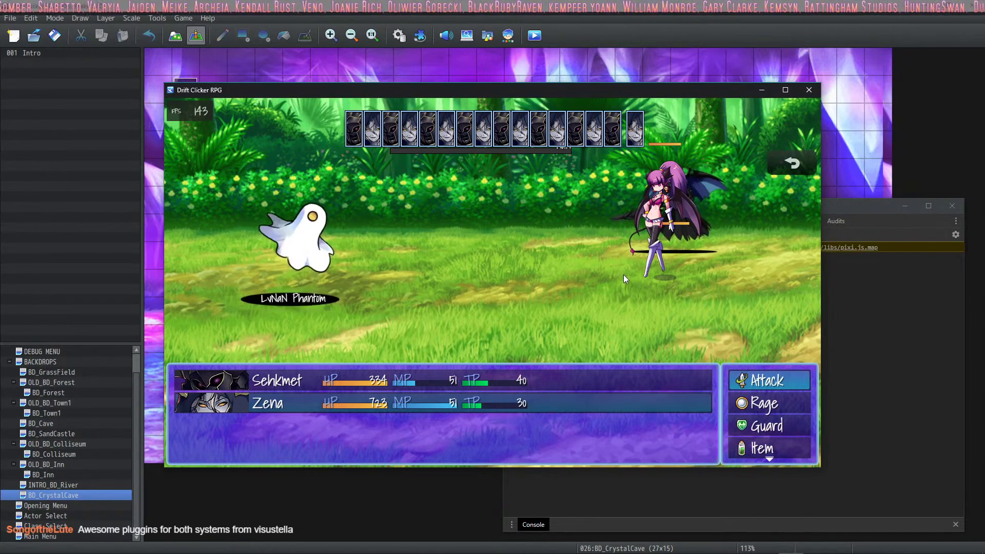
pyautogui.press('super+shift+s')
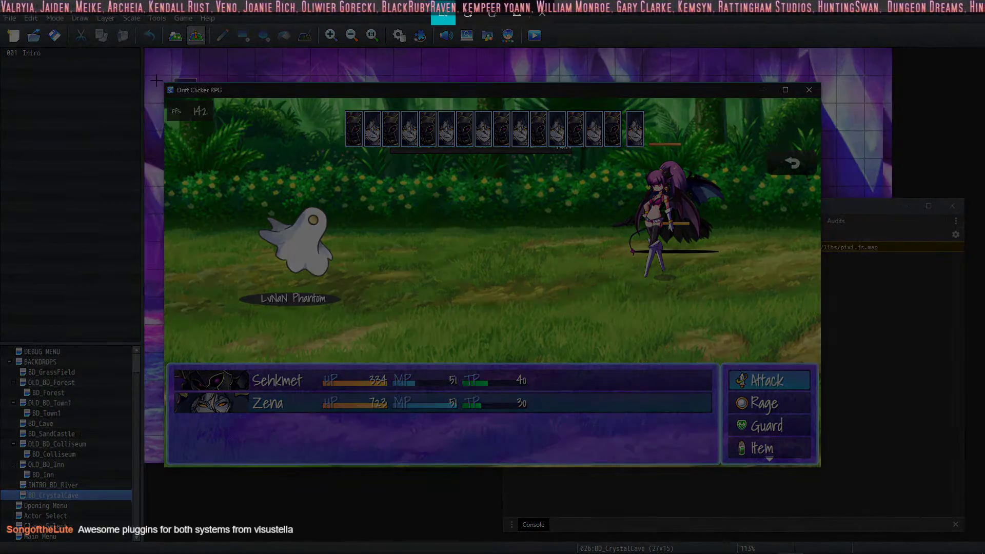
pyautogui.moveTo(156, 81); pyautogui.dragTo(720, 311)
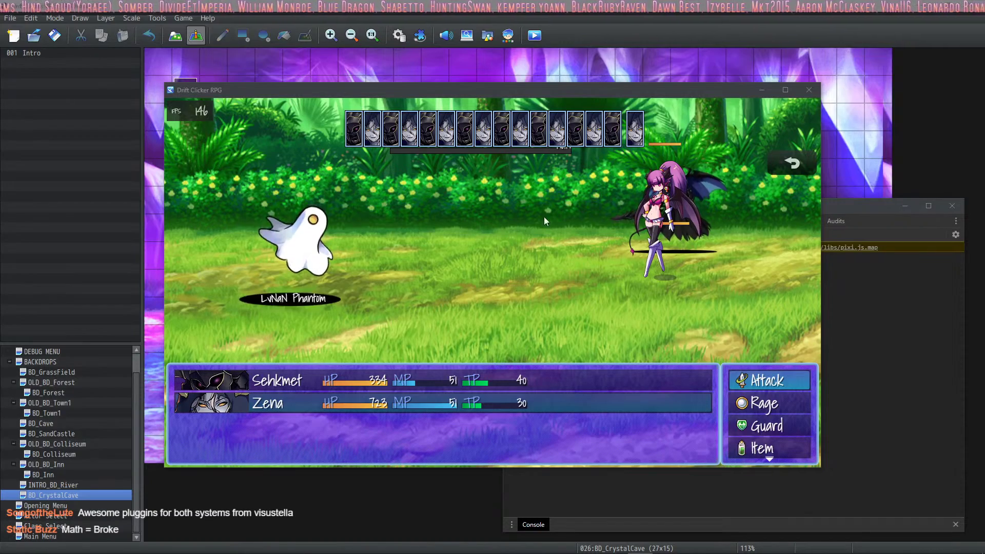
pyautogui.click(798, 91)
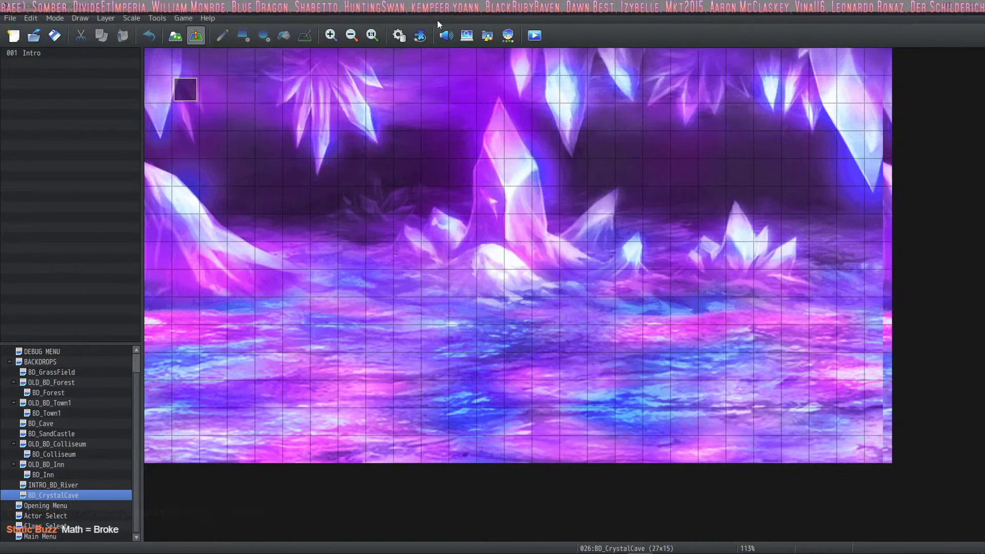
# - Set the default Level Type in the VisuMZ_3_EnemyLevels General Settings to Highest Actor Level and apply the plugin changes
pyautogui.click(420, 36)
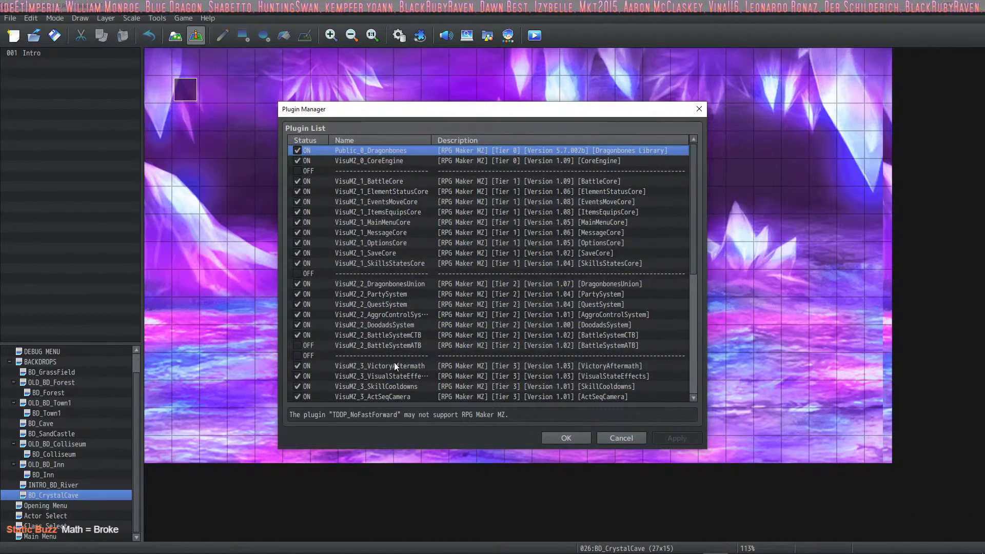
pyautogui.scroll(-3, 393, 360)
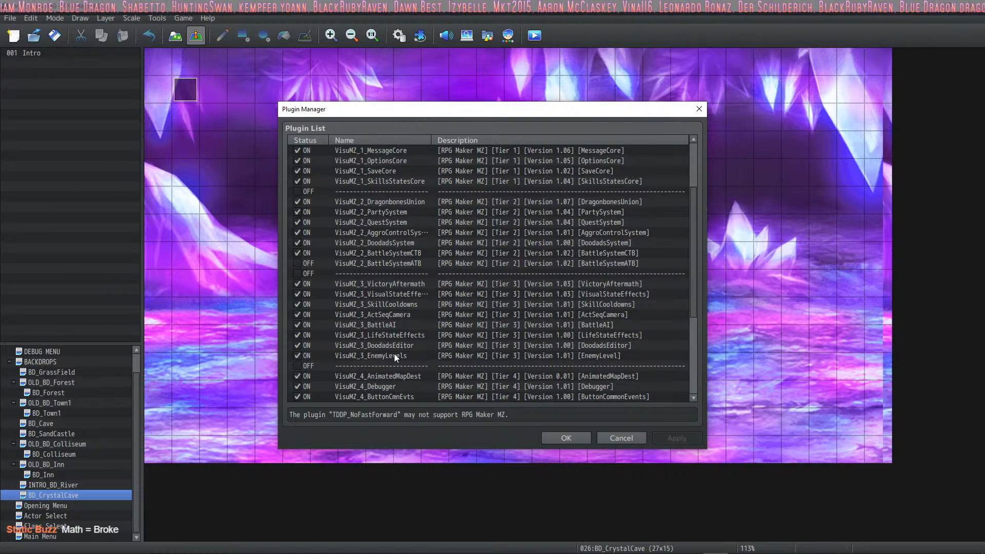
pyautogui.doubleClick(396, 355)
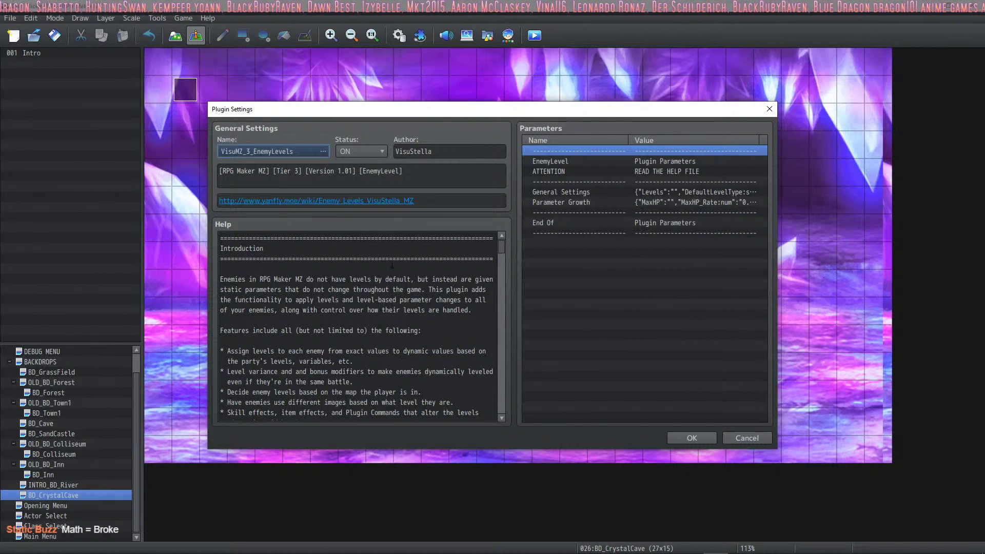
pyautogui.doubleClick(624, 191)
pyautogui.click(516, 235)
pyautogui.doubleClick(516, 236)
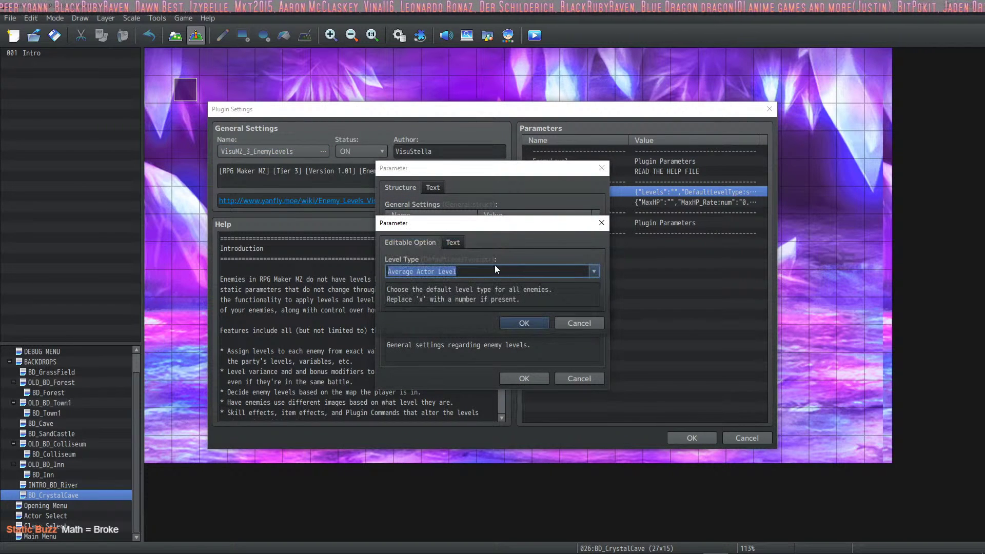
pyautogui.click(572, 271)
pyautogui.click(464, 289)
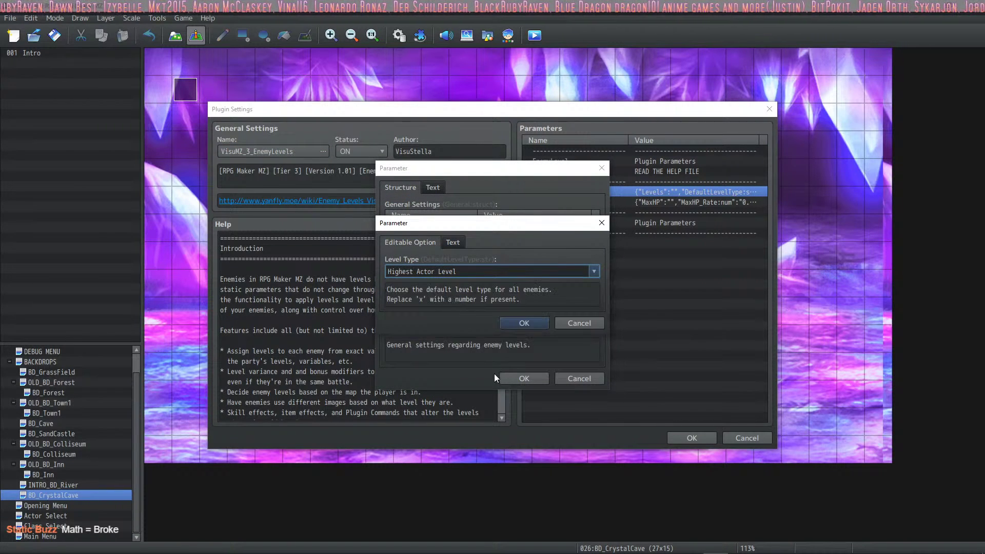
pyautogui.click(516, 373)
pyautogui.click(517, 374)
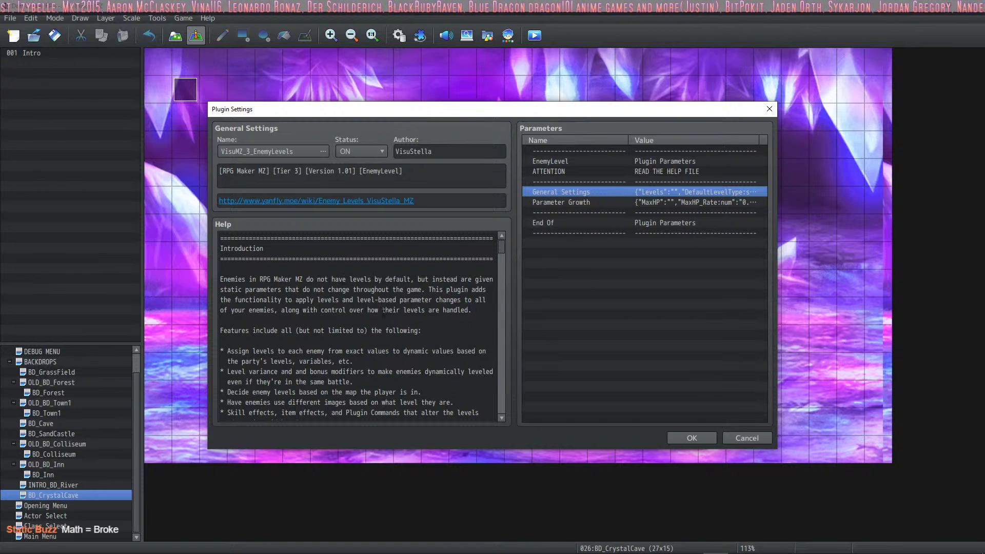
pyautogui.scroll(-4, 373, 274)
pyautogui.scroll(4, 376, 286)
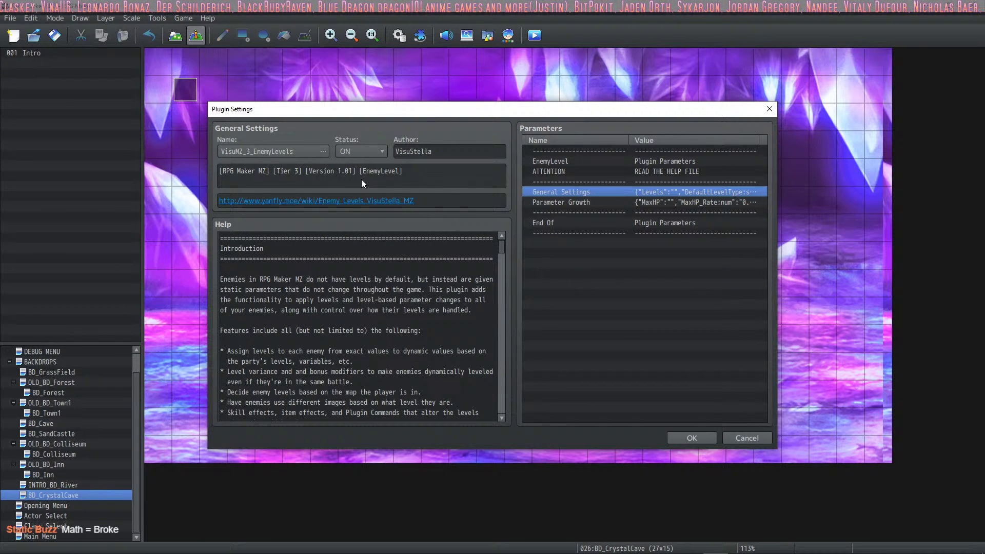
pyautogui.click(674, 434)
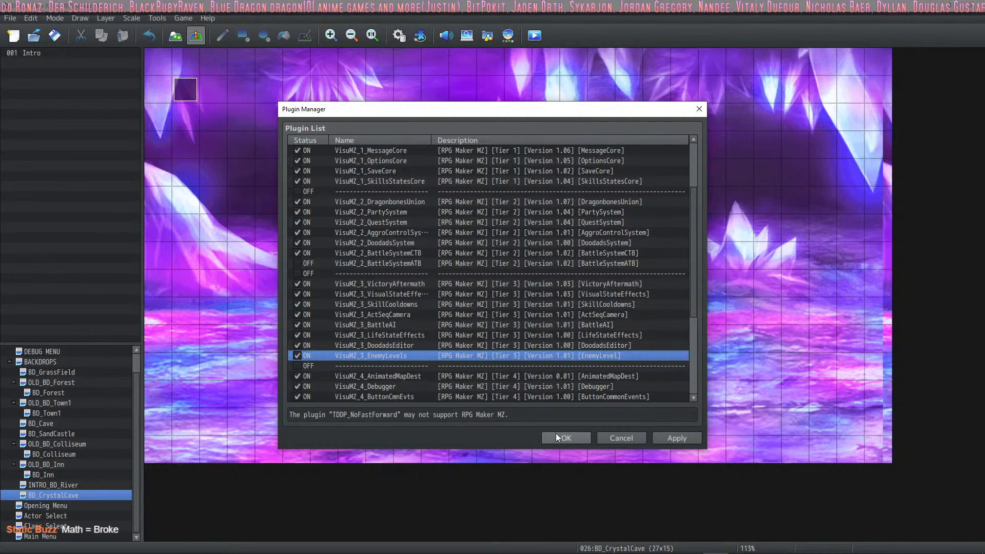
pyautogui.click(676, 438)
# - Open the VisuMZ_2_BattleSystemCTB settings and read the help introduction on how the Charge Turn Battle system works
pyautogui.doubleClick(419, 253)
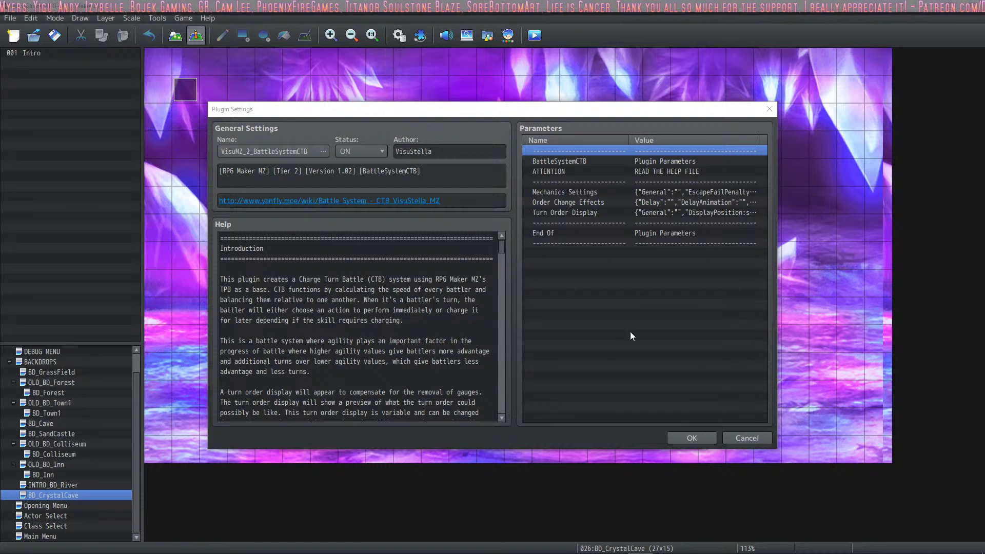
pyautogui.scroll(-2, 333, 308)
pyautogui.scroll(2, 334, 308)
pyautogui.moveTo(281, 279); pyautogui.dragTo(418, 280)
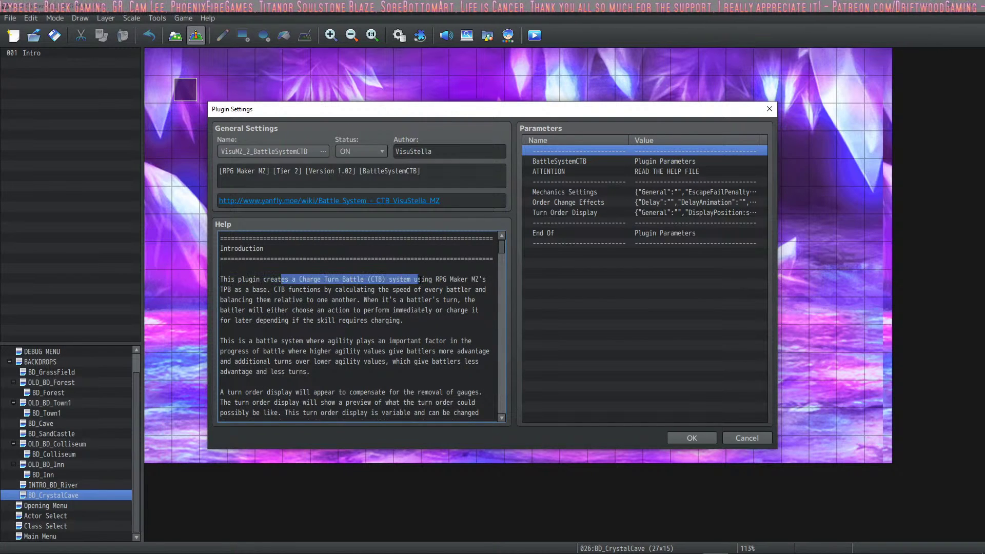
pyautogui.click(363, 282)
pyautogui.moveTo(296, 282); pyautogui.dragTo(408, 282)
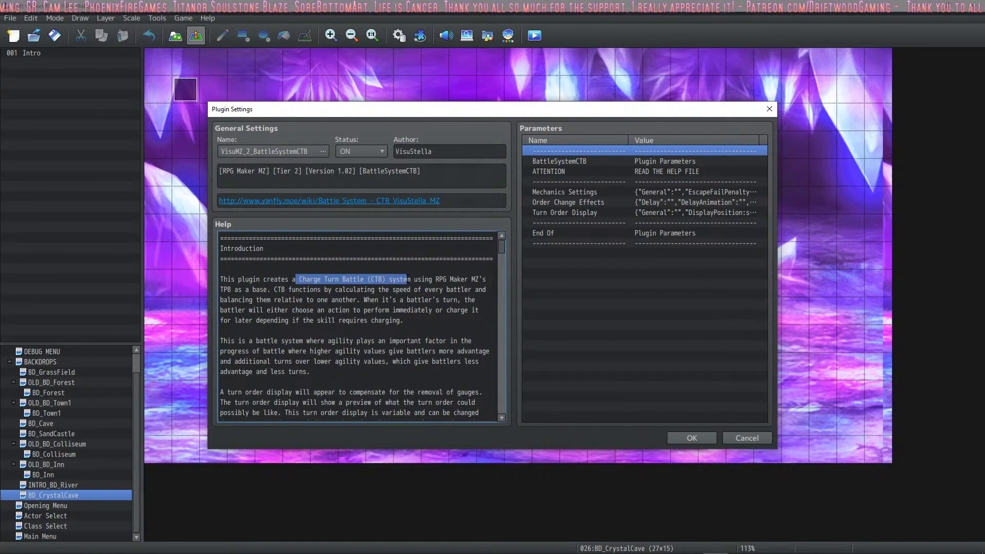
pyautogui.click(327, 323)
pyautogui.moveTo(289, 281); pyautogui.dragTo(431, 281)
pyautogui.click(365, 308)
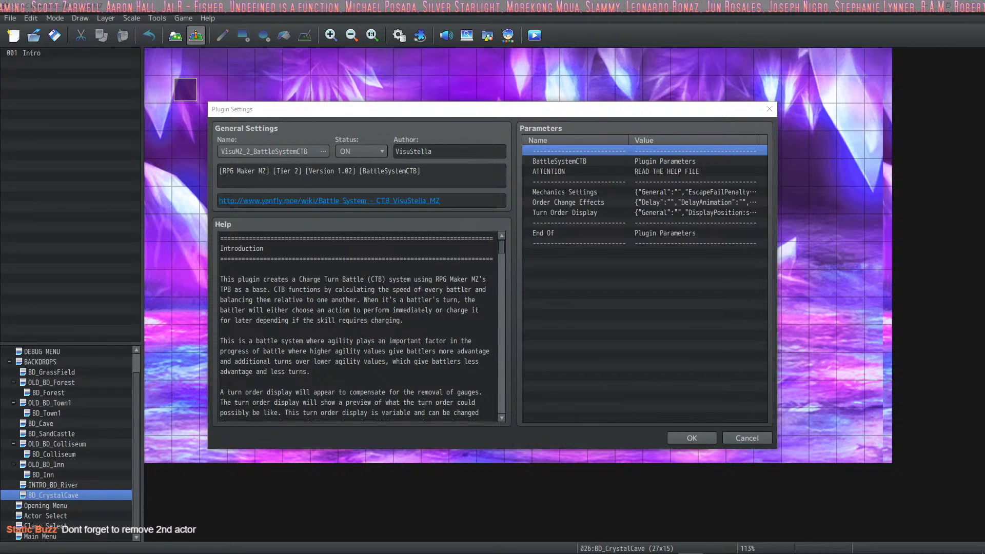
pyautogui.moveTo(220, 279); pyautogui.dragTo(382, 280)
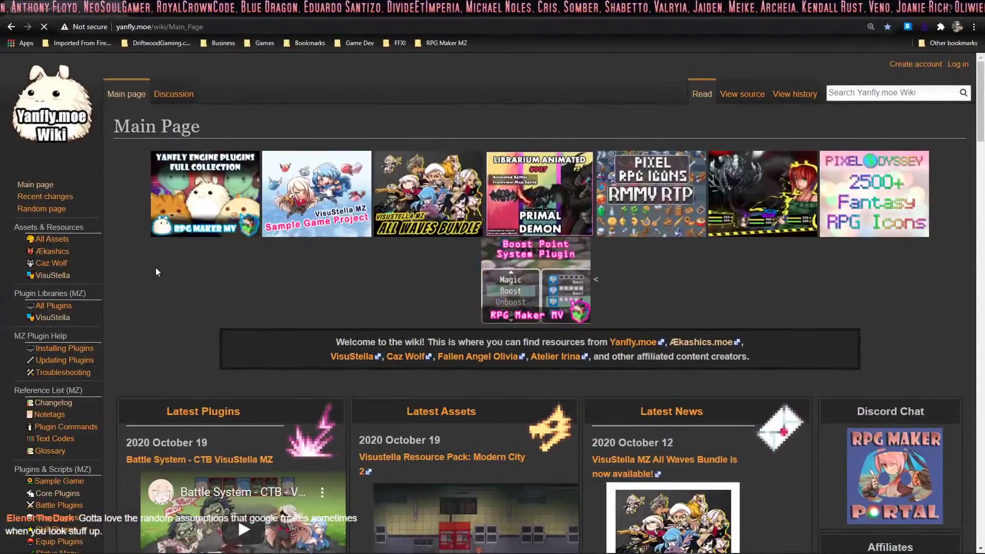
# - Open the VisuStella MZ Changelog on the Yanfly wiki and read the Core Engine and Battle Core entries of Update #9
pyautogui.scroll(-5, 156, 267)
pyautogui.scroll(1, 57, 154)
pyautogui.click(54, 145)
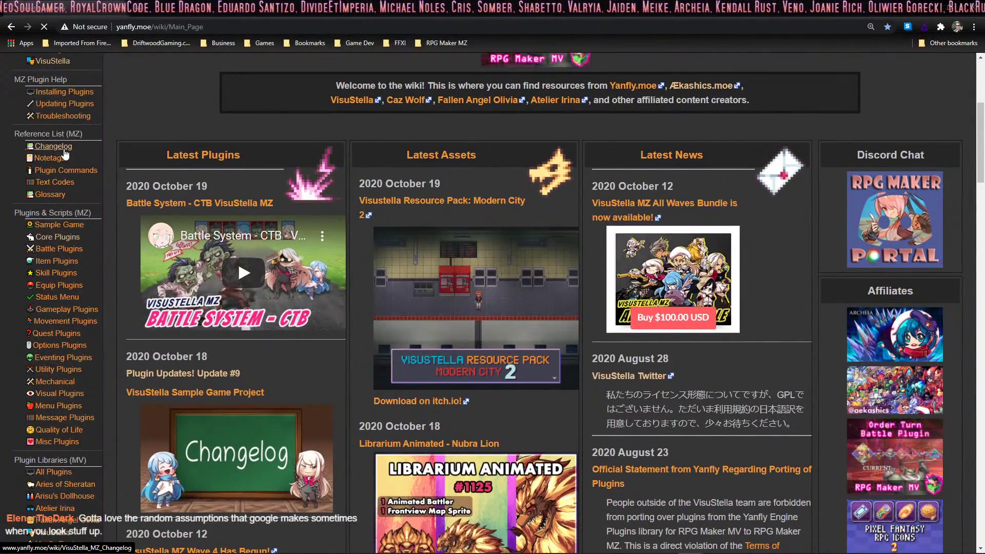
pyautogui.scroll(-10, 304, 220)
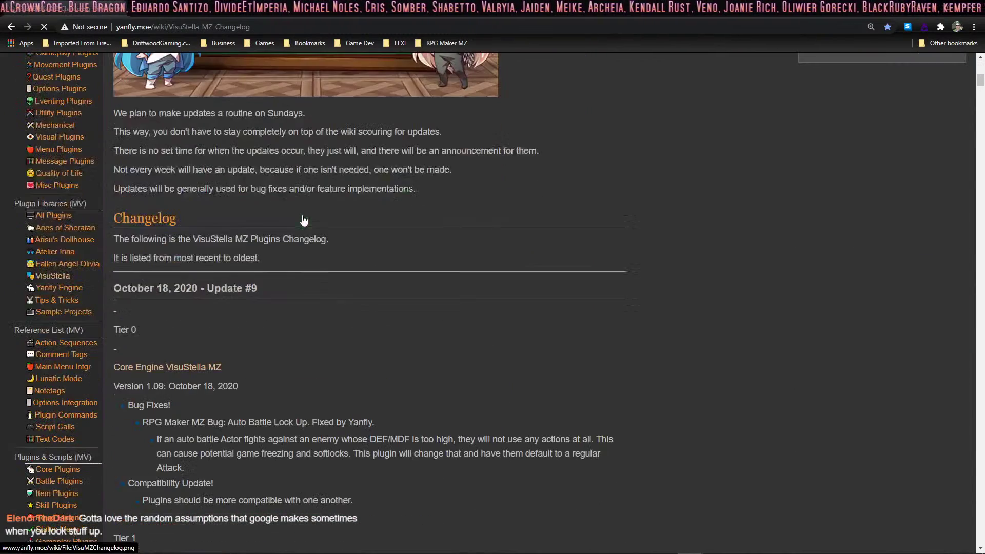
pyautogui.scroll(-1, 205, 337)
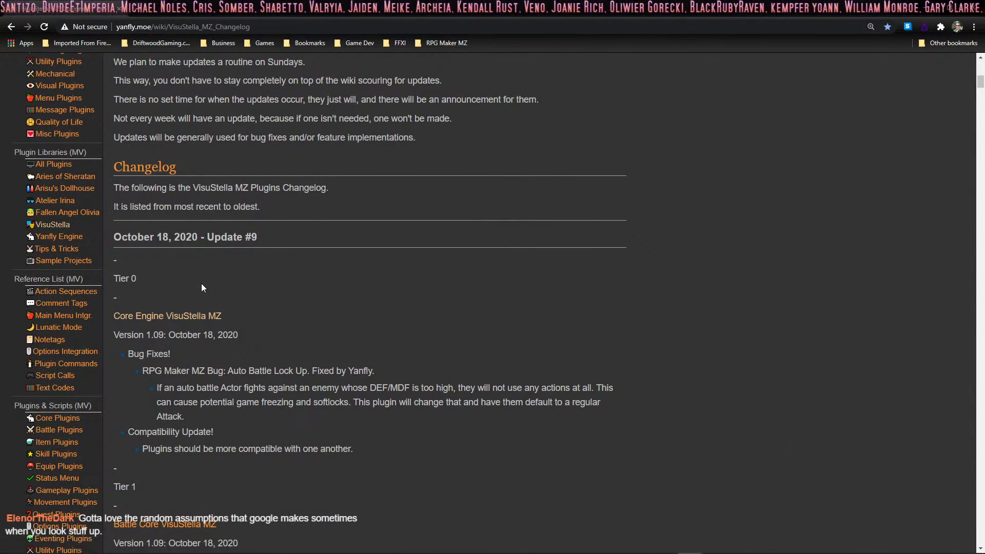
pyautogui.scroll(-10, 251, 223)
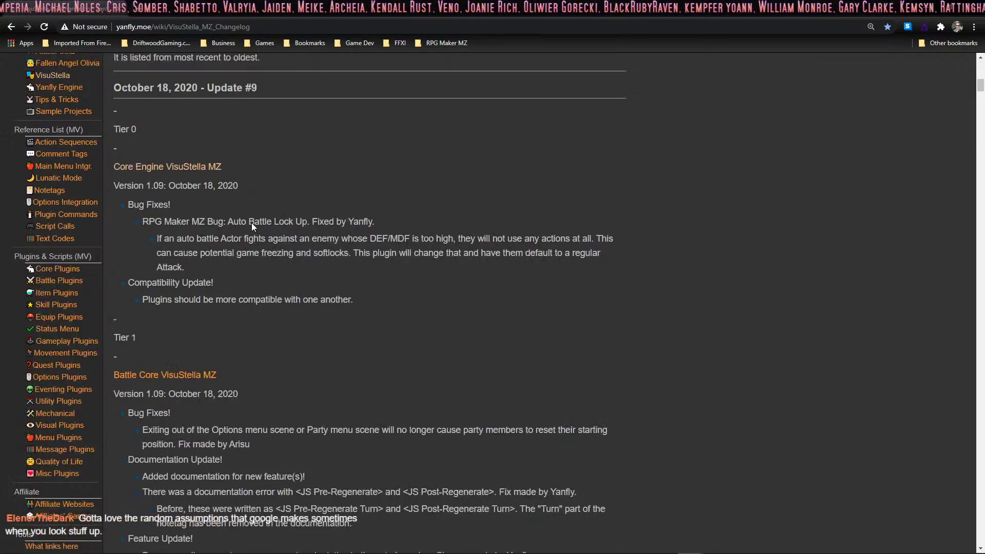
pyautogui.scroll(3, 191, 161)
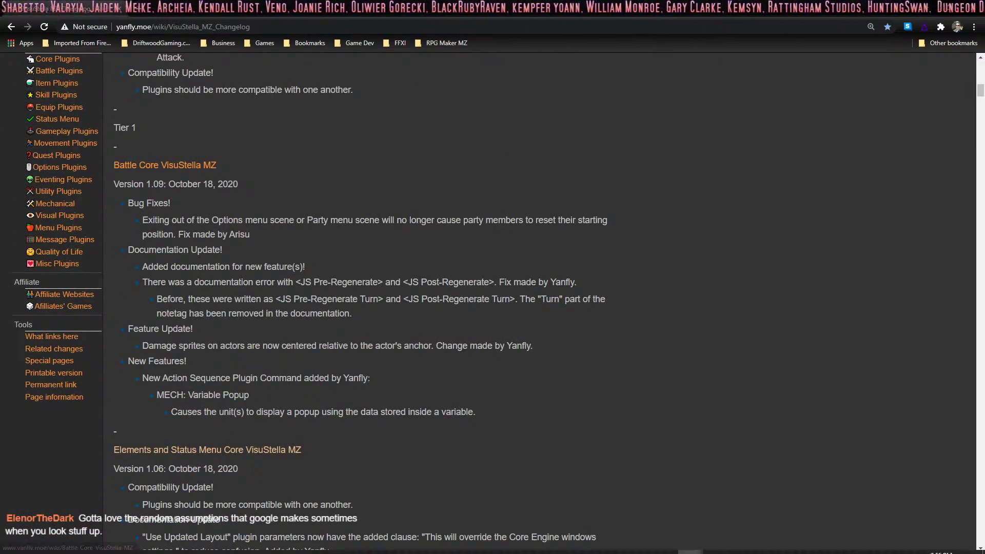
# - Return to RPG Maker MZ, confirm out of the CTB settings, and check the installed version of VisuMZ_1_BattleCore in its plugin settings
pyautogui.moveTo(670, 552)
pyautogui.click(739, 545)
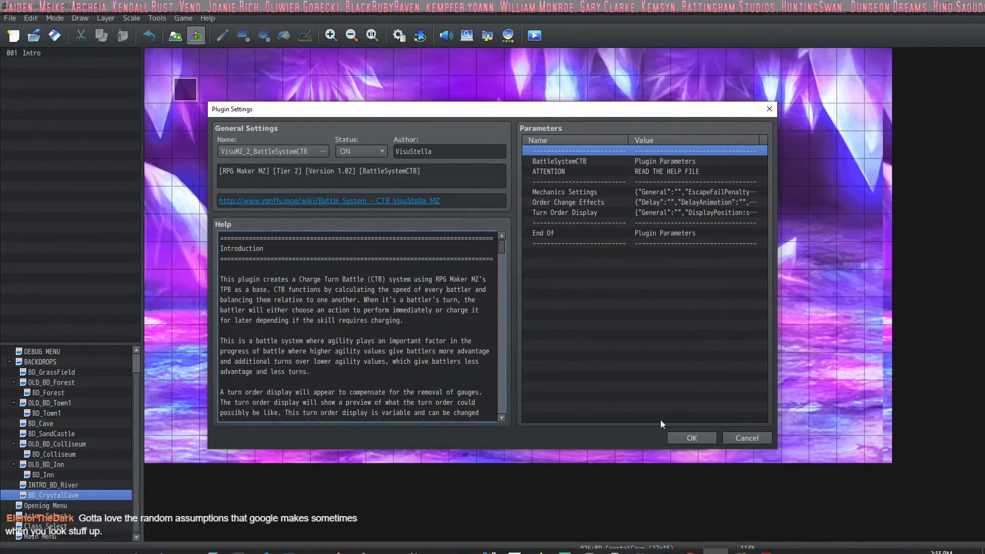
pyautogui.click(690, 436)
pyautogui.scroll(1, 425, 283)
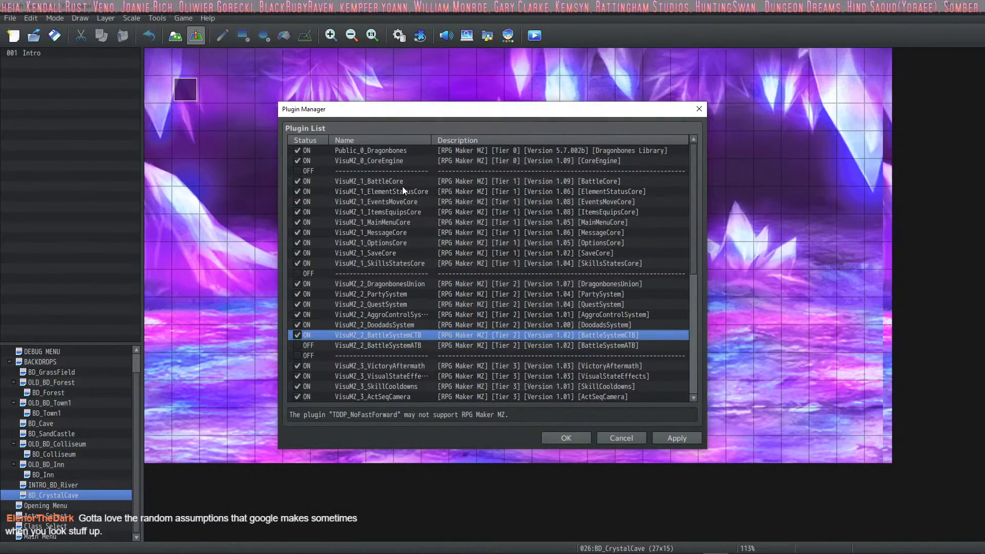
pyautogui.doubleClick(405, 183)
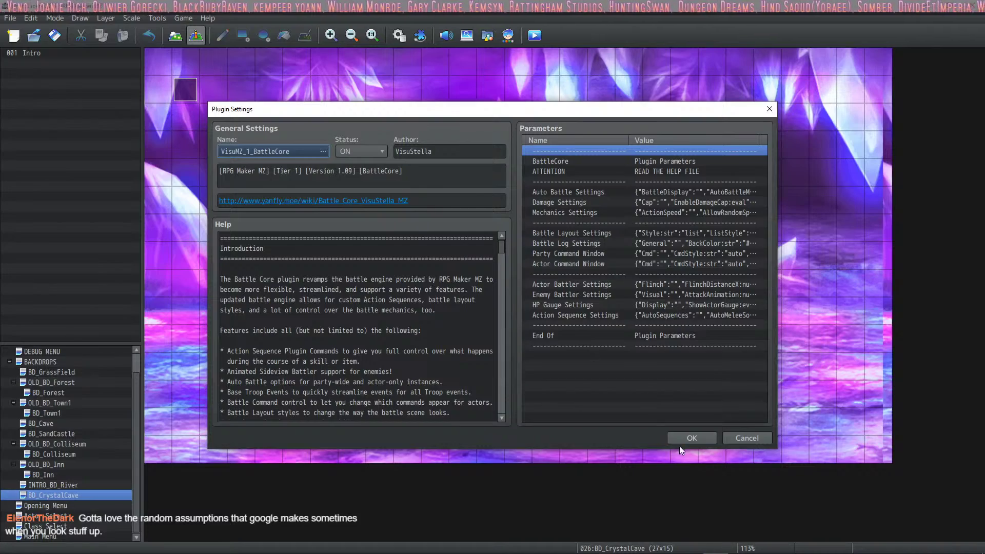
pyautogui.click(682, 441)
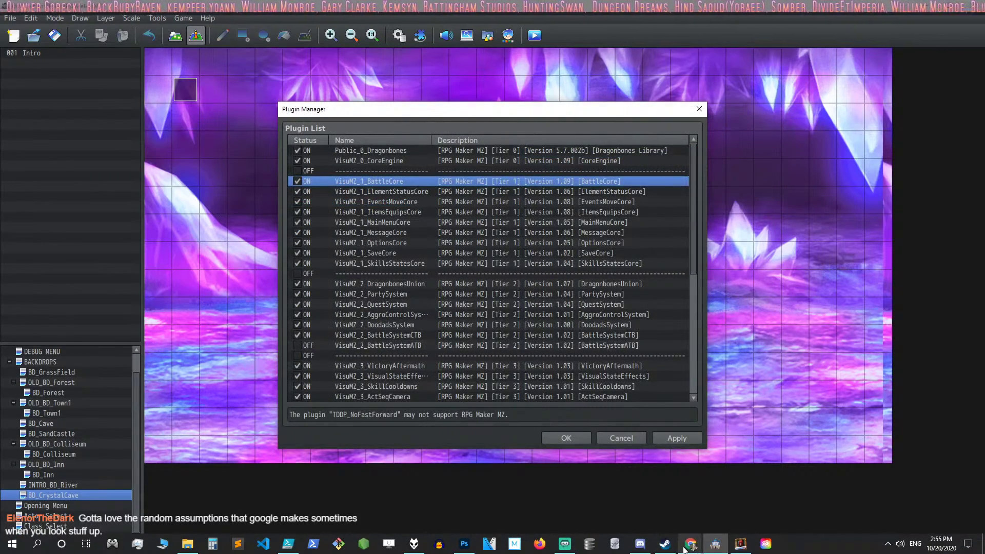
# - Switch back to the browser and read the changelog entries for the CTB battle system and the Enemy Levels plugin
pyautogui.moveTo(686, 547)
pyautogui.click(736, 510)
pyautogui.scroll(-5, 247, 257)
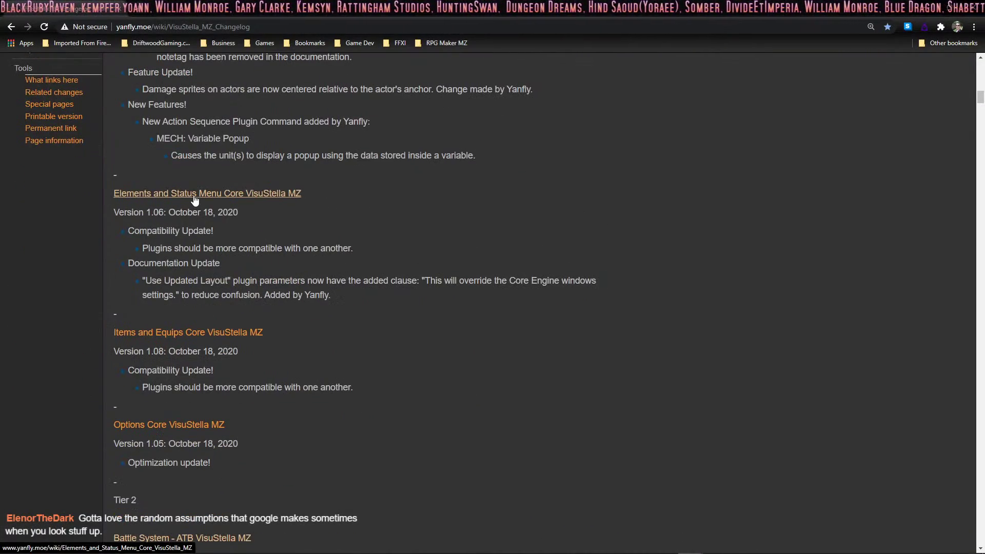
pyautogui.scroll(-8, 215, 221)
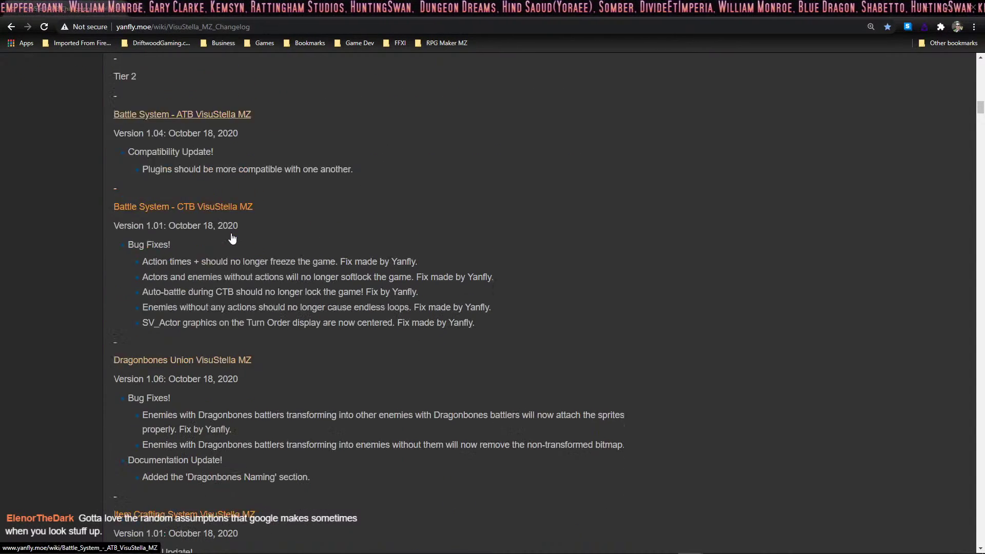
pyautogui.scroll(-1, 232, 239)
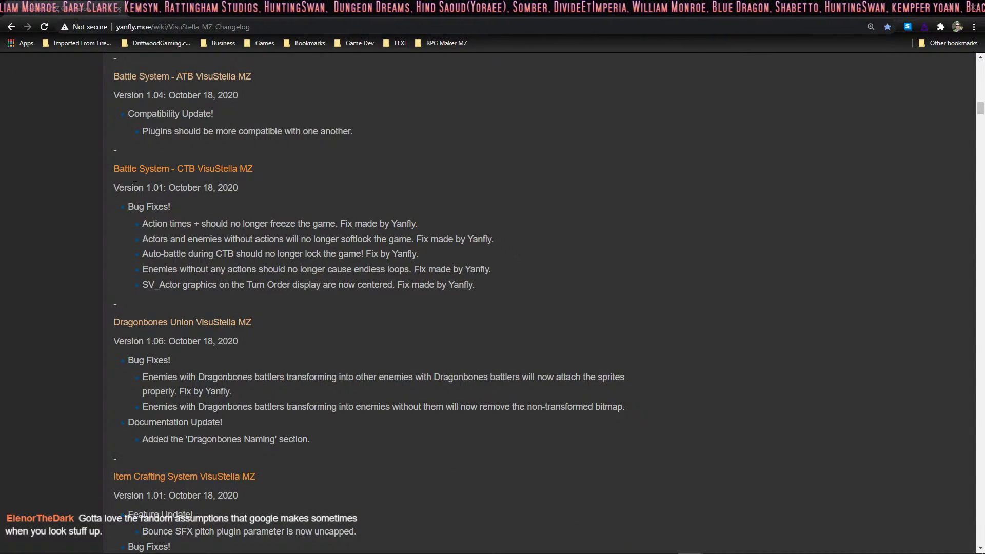
pyautogui.moveTo(145, 187); pyautogui.dragTo(201, 198)
pyautogui.click(260, 205)
pyautogui.scroll(-11, 251, 204)
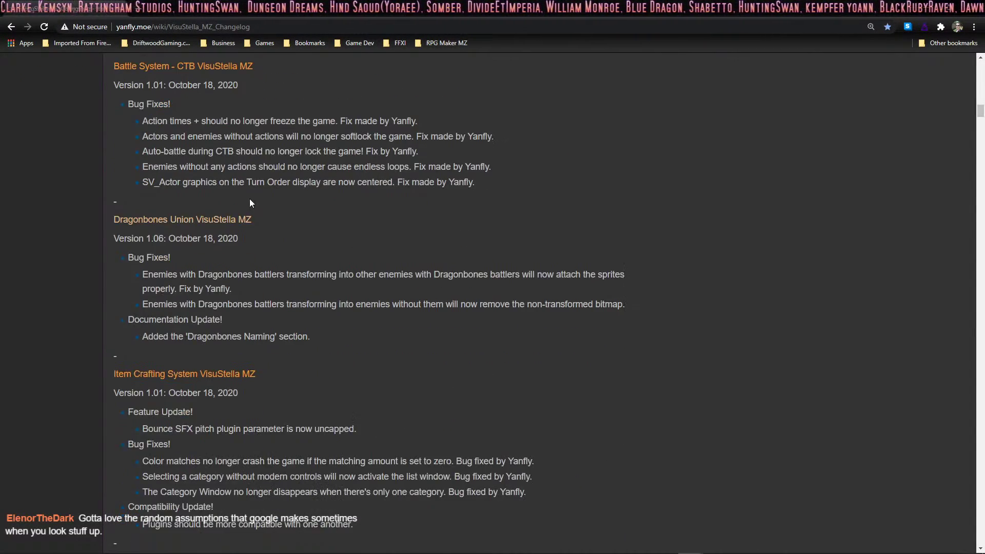
pyautogui.scroll(-4, 244, 201)
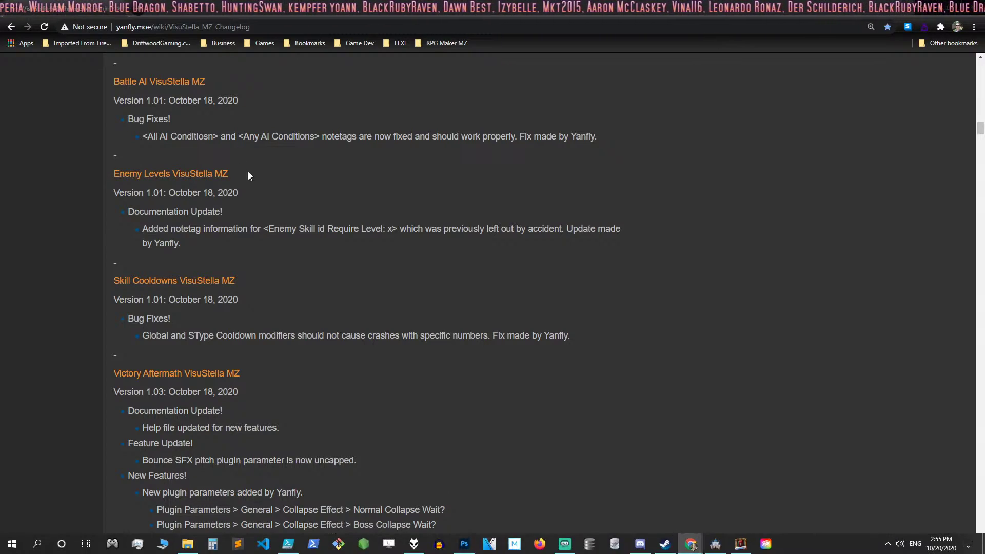
# - Return to RPG Maker MZ, check the installed version of VisuMZ_3_EnemyLevels, then apply and close the Plugin Manager
pyautogui.hotkey('alt', 'Tab')
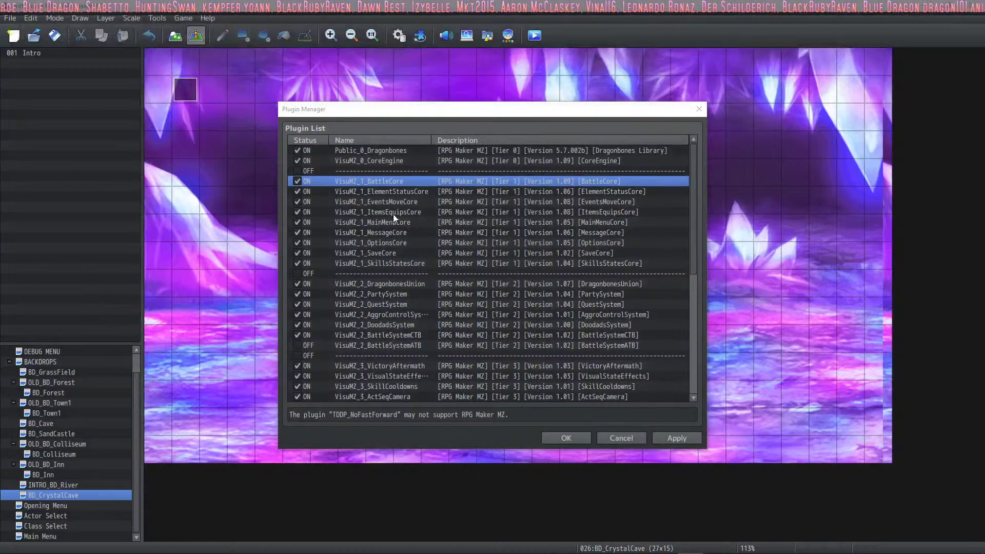
pyautogui.scroll(-2, 403, 267)
pyautogui.doubleClick(387, 365)
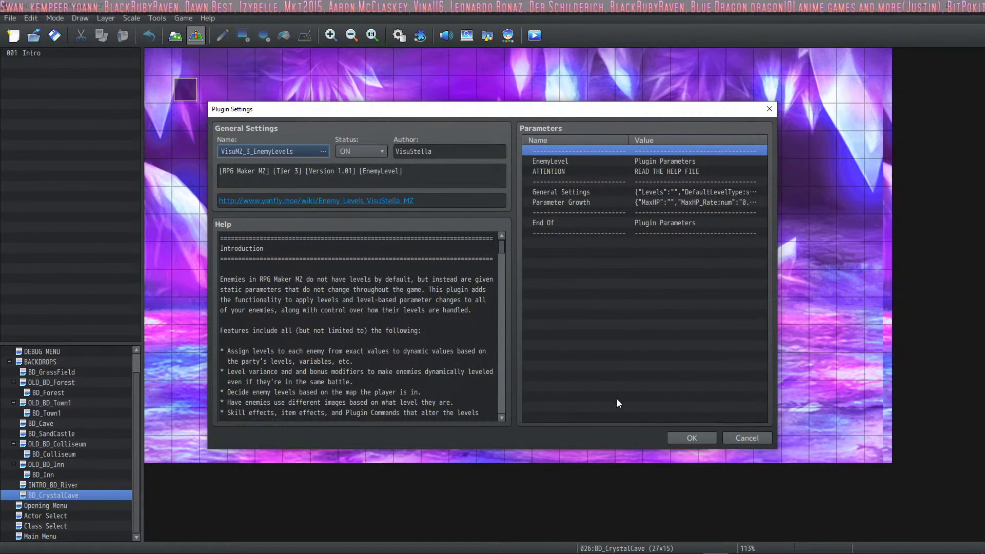
pyautogui.click(691, 441)
pyautogui.click(687, 440)
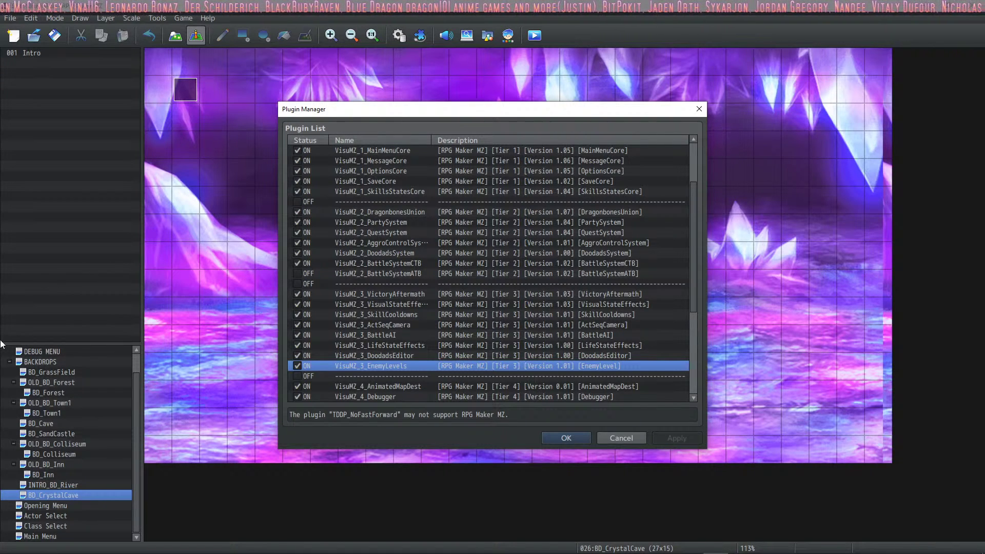
pyautogui.click(564, 440)
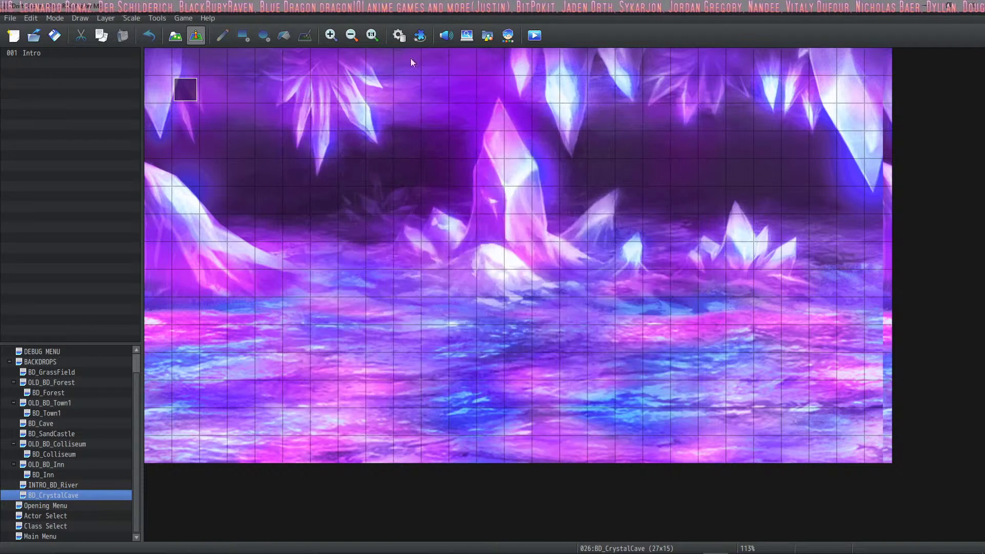
# - Remove the second actor, below Spark of Creation, from the Starting Party in the database's System 1 settings and apply the change
pyautogui.click(403, 36)
pyautogui.click(293, 186)
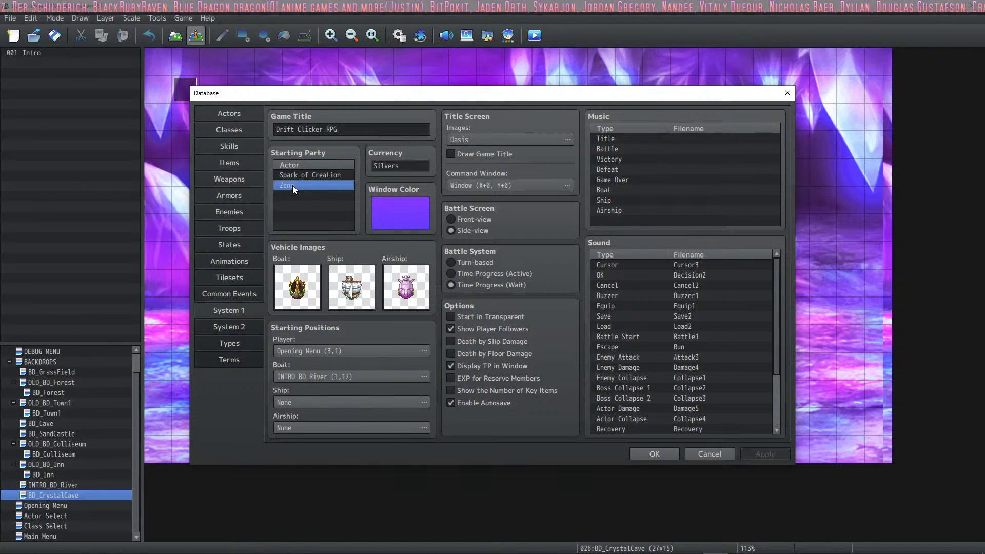
pyautogui.click(755, 456)
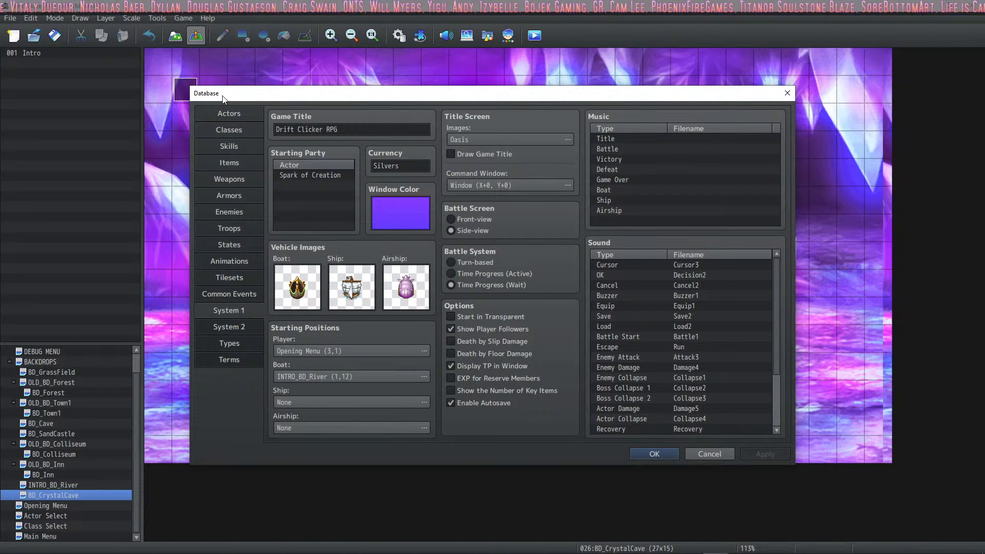
# - Look over the database's Actors and Classes lists and the Sorcerer skills around Starfire Storm, and close the database
pyautogui.click(243, 116)
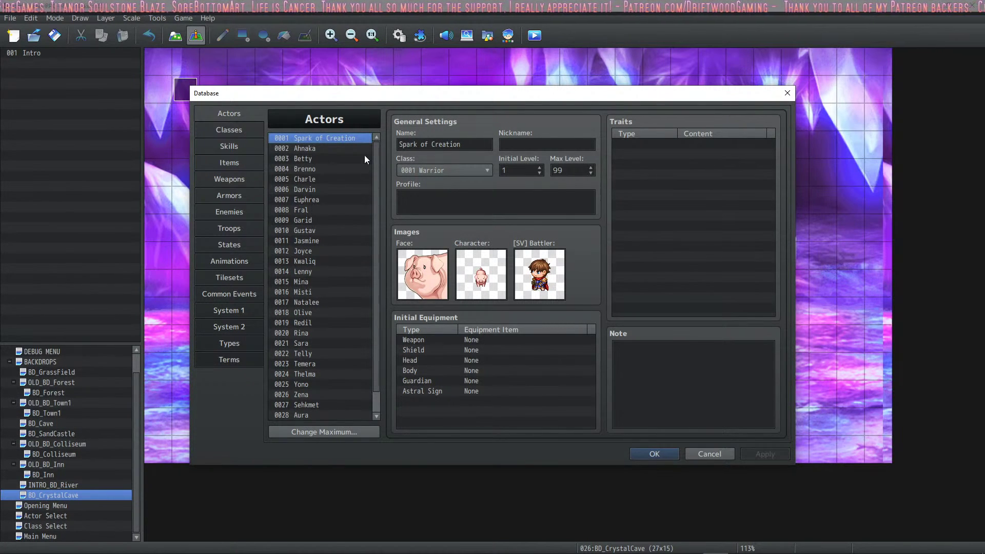
pyautogui.click(233, 135)
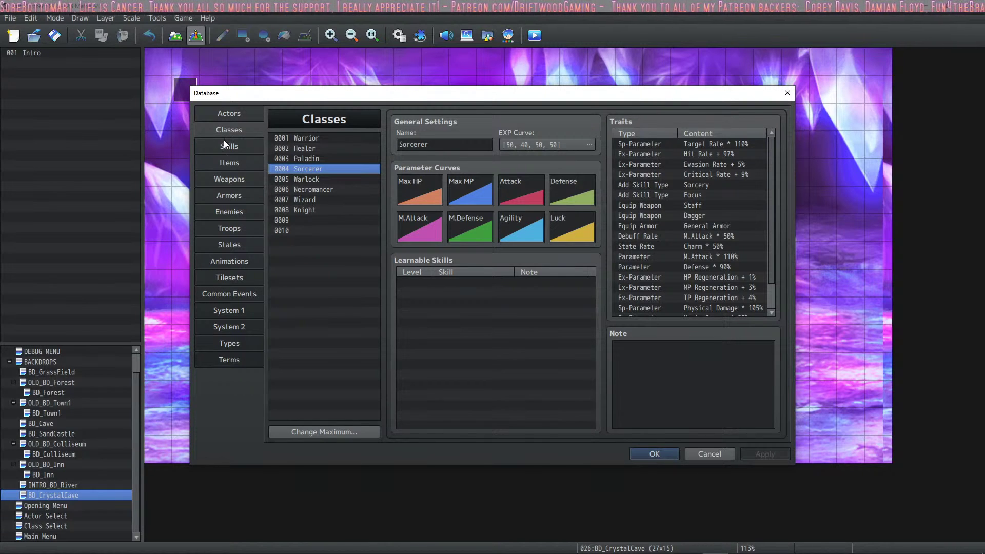
pyautogui.click(224, 142)
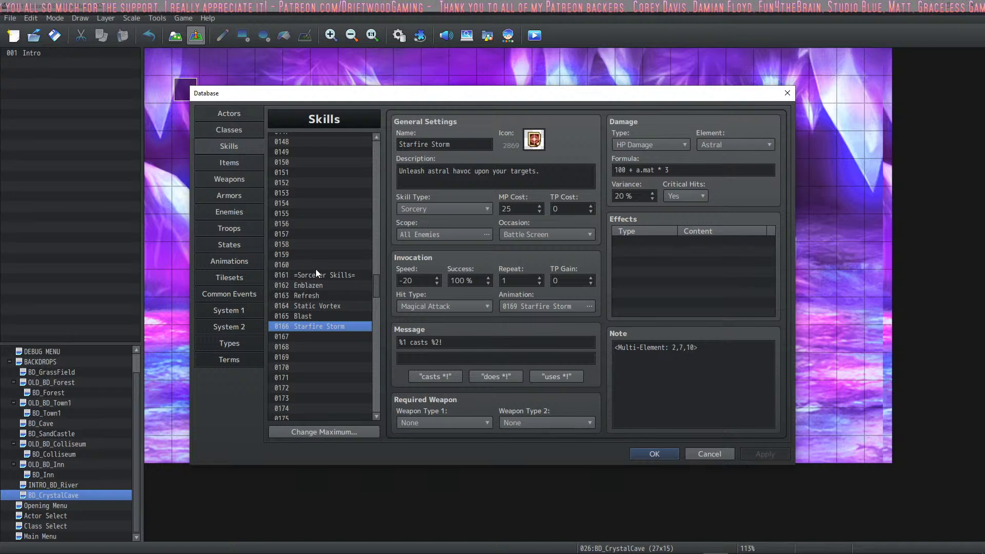
pyautogui.scroll(2, 315, 270)
pyautogui.scroll(-2, 316, 270)
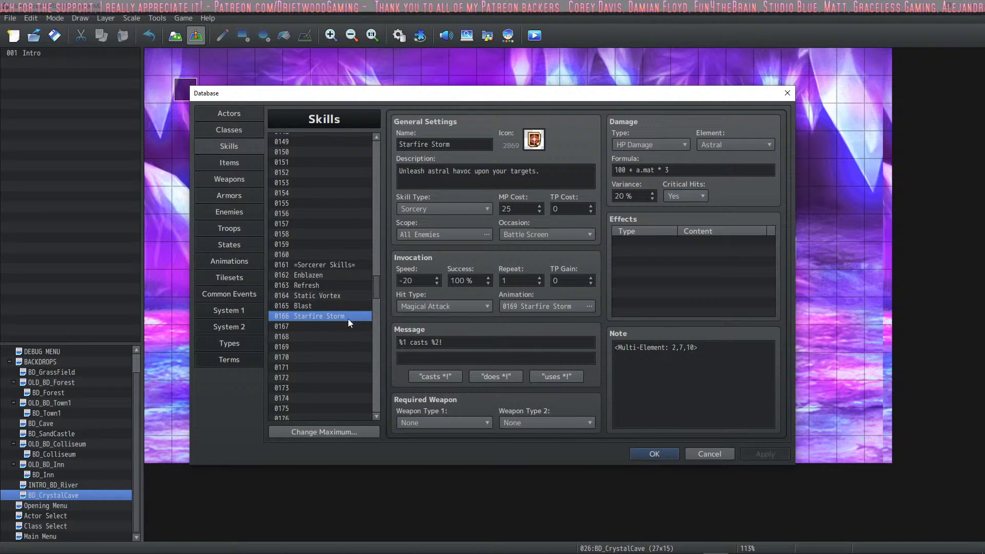
pyautogui.click(645, 454)
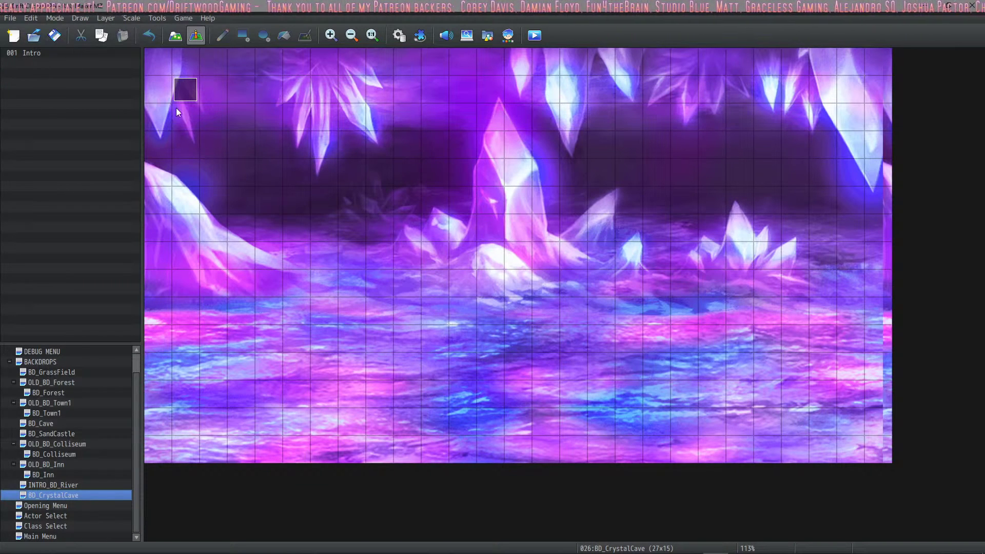
# - Reopen the database, look through the Items list down to the Worm Guano entry, and close it
pyautogui.click(401, 37)
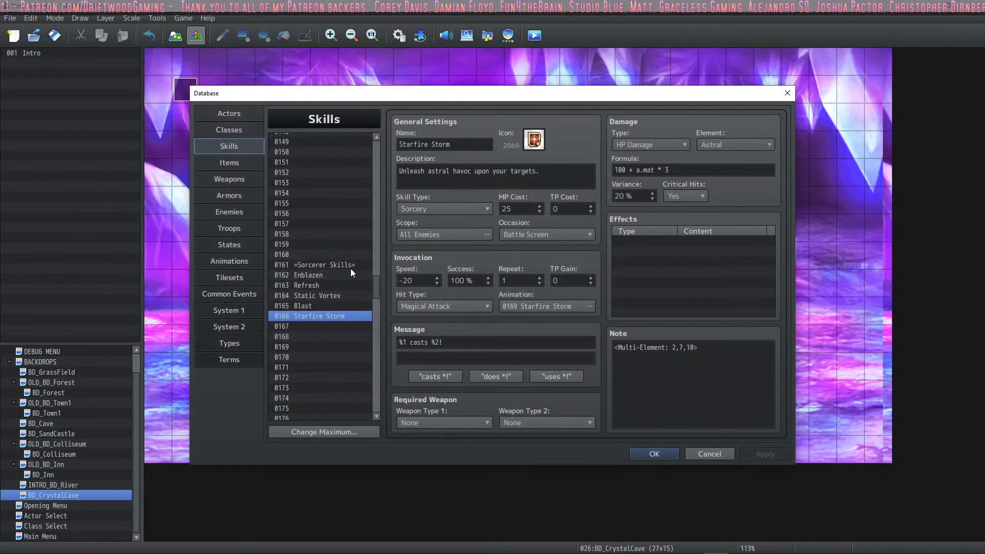
pyautogui.click(239, 163)
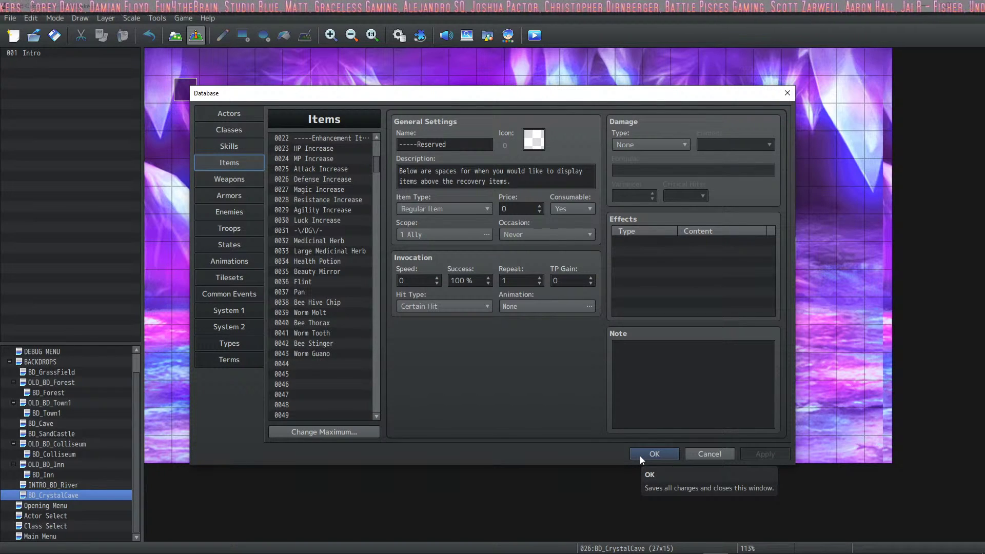
pyautogui.scroll(-2, 350, 219)
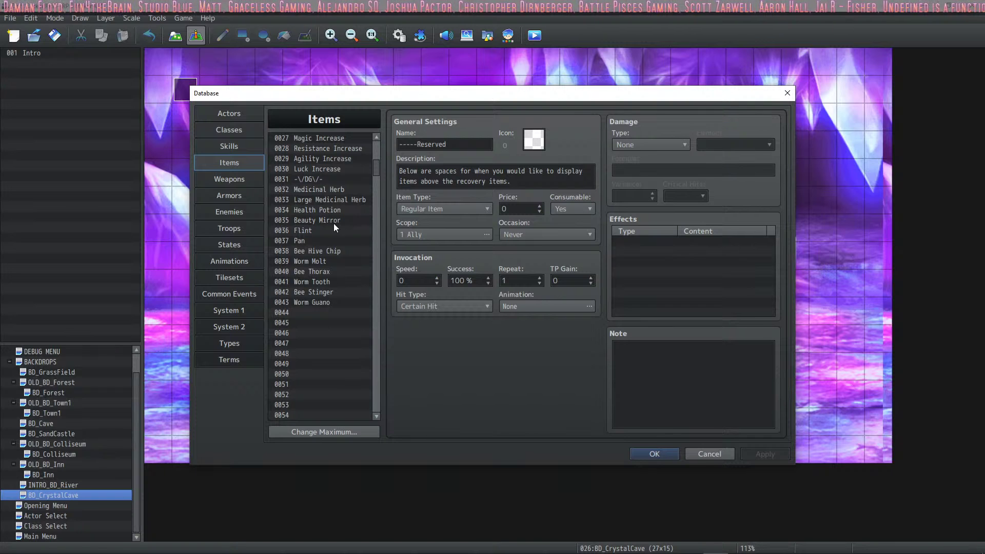
pyautogui.scroll(-2, 328, 266)
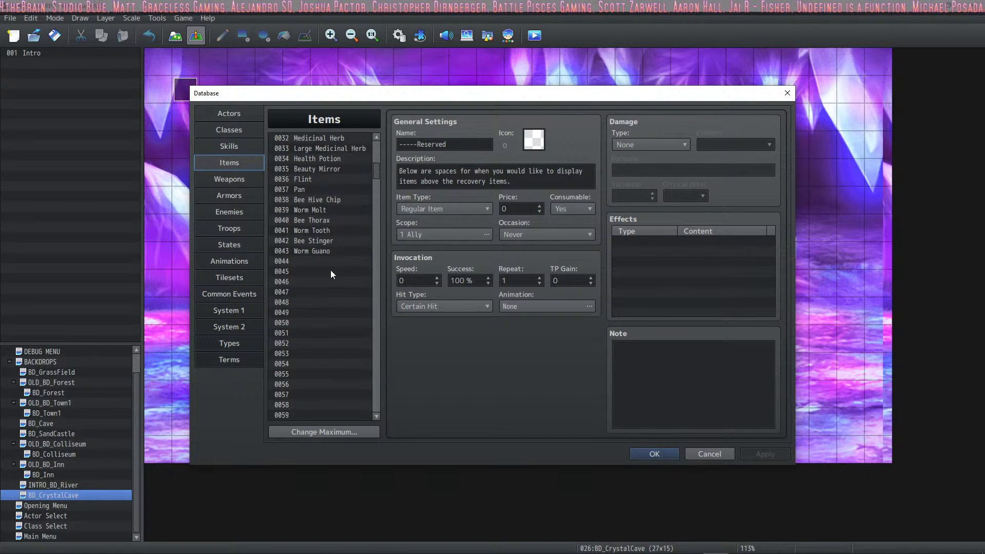
pyautogui.click(660, 455)
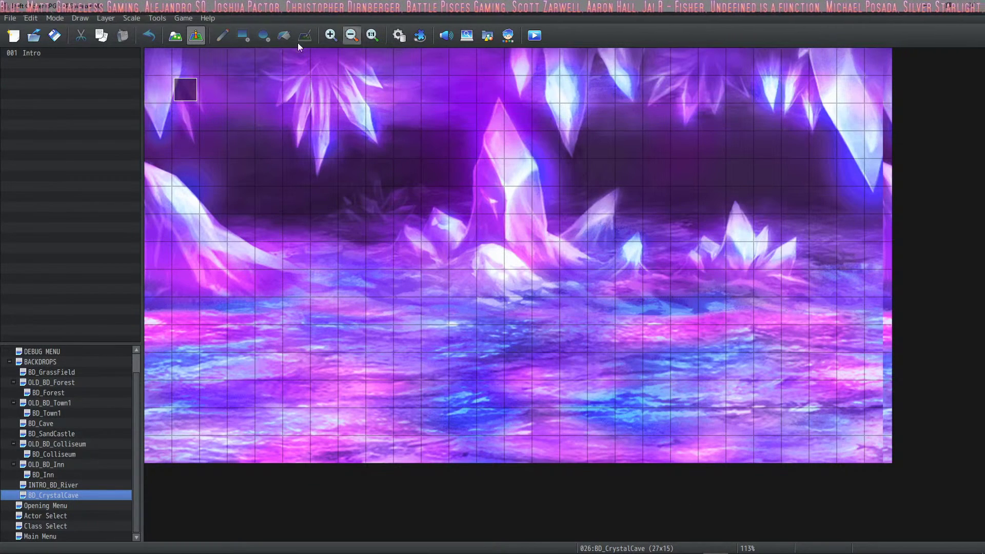
# - Launch a playtest, start a new game with the actor Sehkmet and choose the Sorcerer class
pyautogui.press('F9')
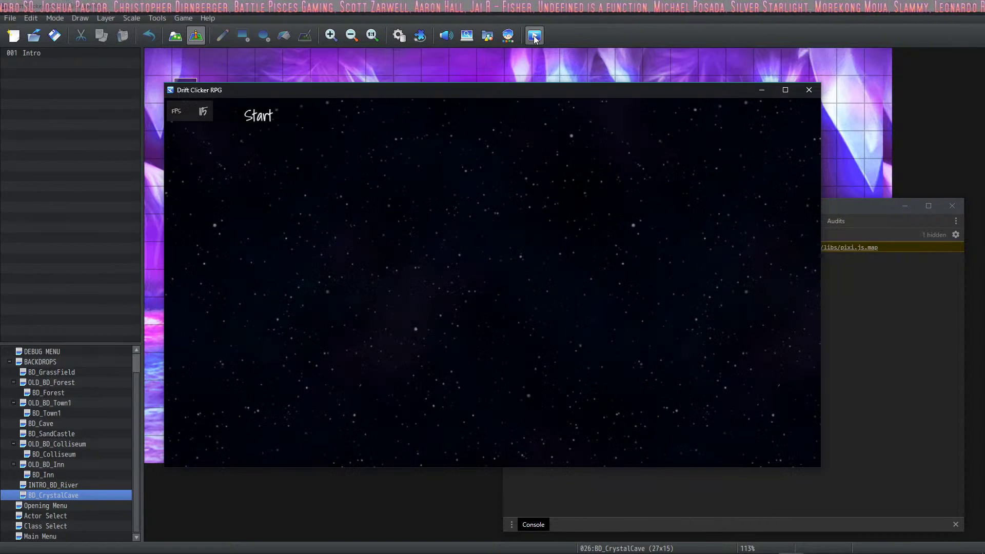
pyautogui.press('Return')
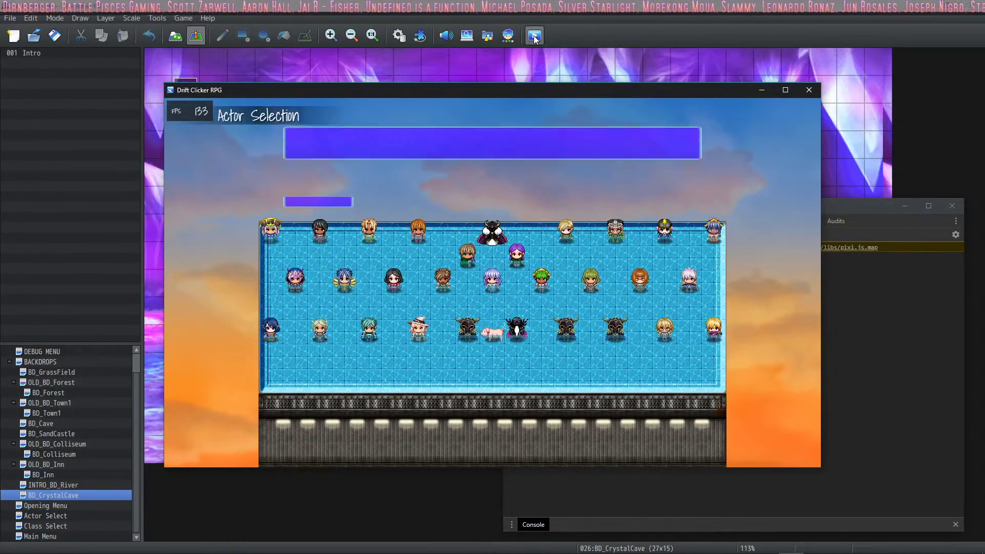
pyautogui.press('Return')
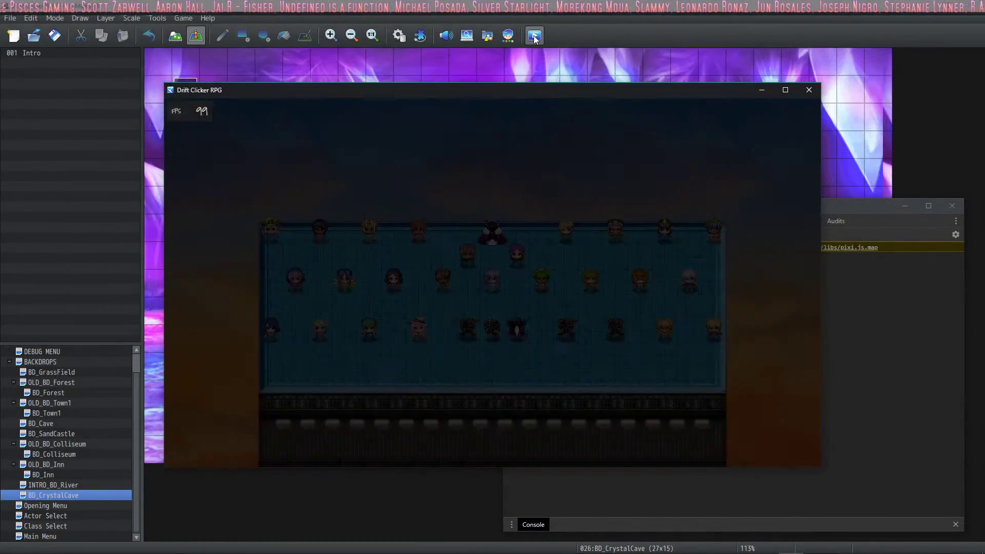
pyautogui.press('Return')
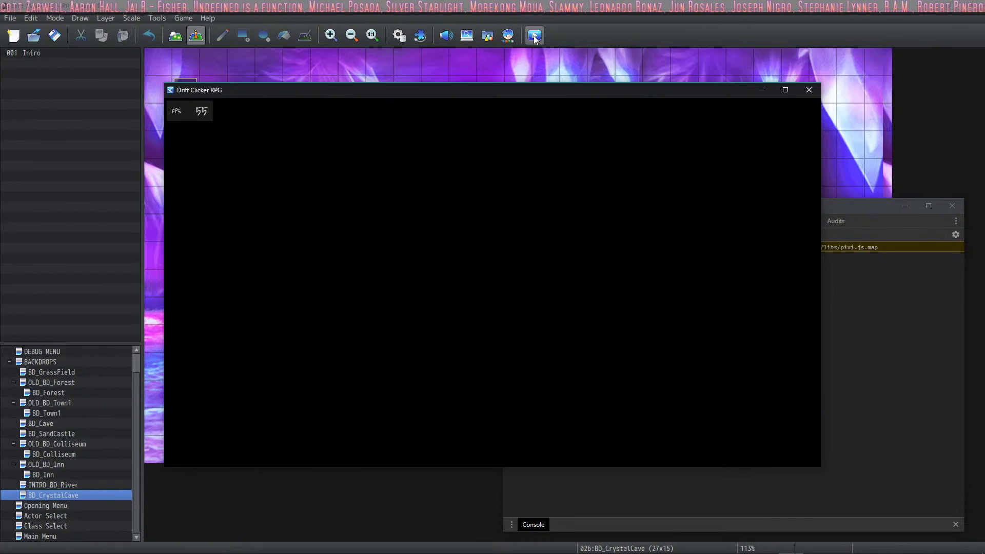
pyautogui.press('Down')
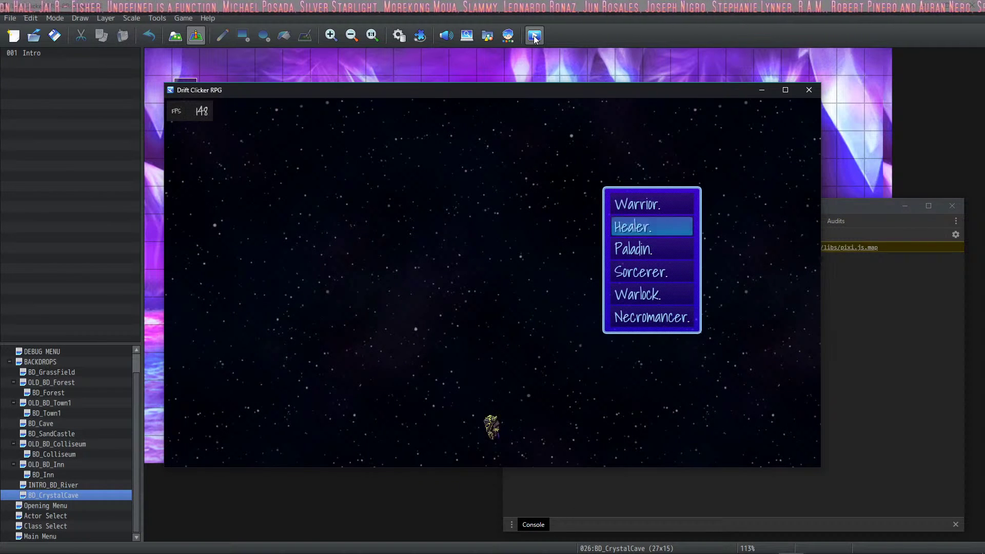
pyautogui.press('Down')
pyautogui.press('Down')
pyautogui.press('Return')
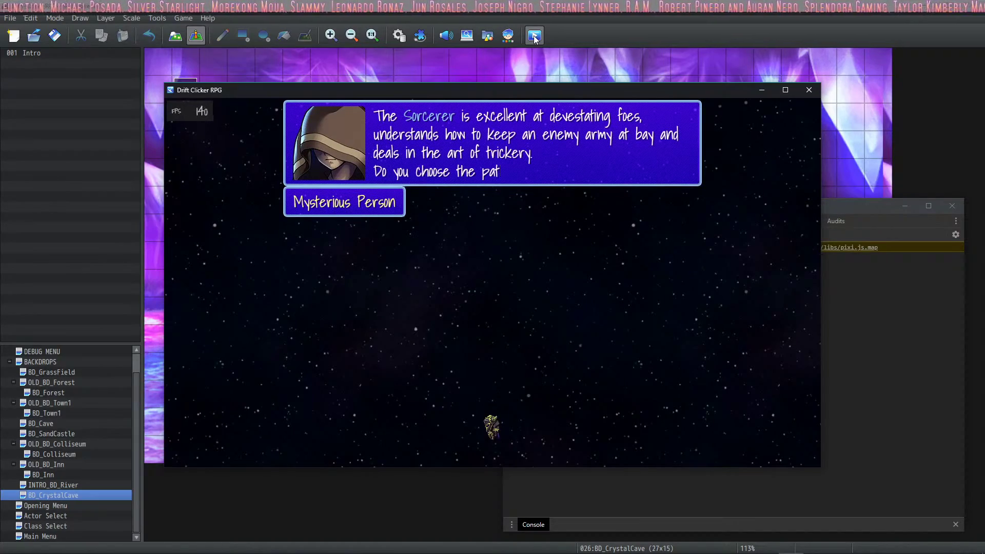
pyautogui.press('Return')
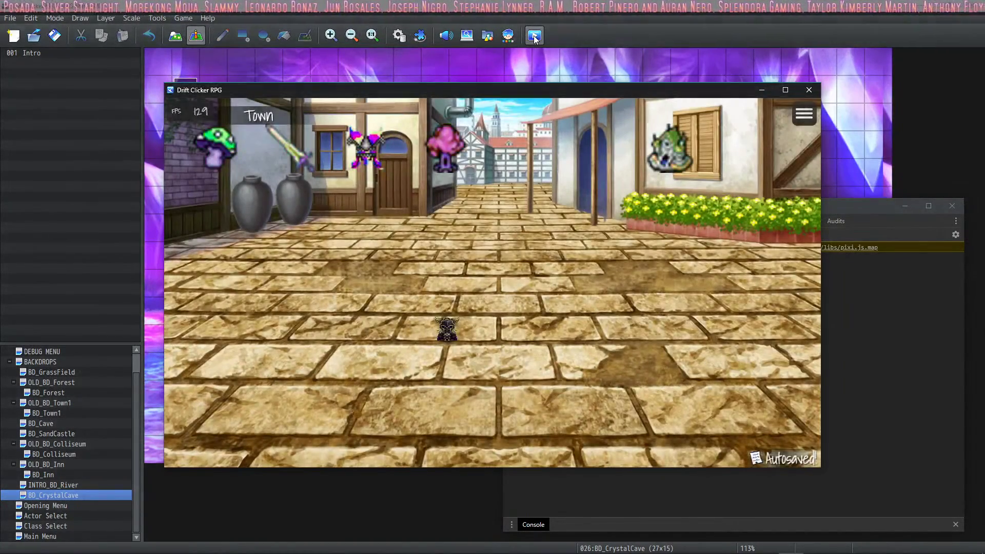
# - Travel from Town to the Forest, start a battle, defeat the Phantom with Attack and close the victory results
pyautogui.click(456, 152)
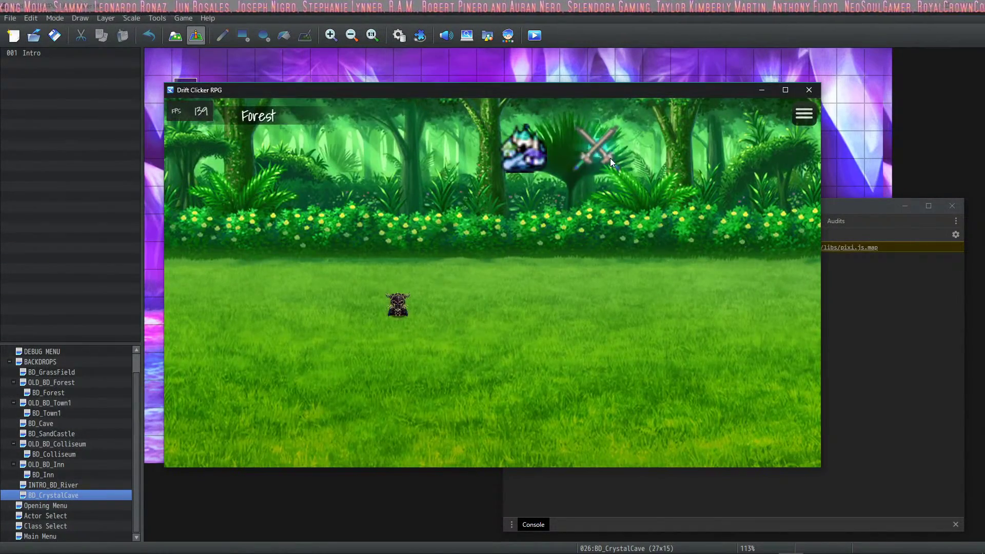
pyautogui.click(604, 156)
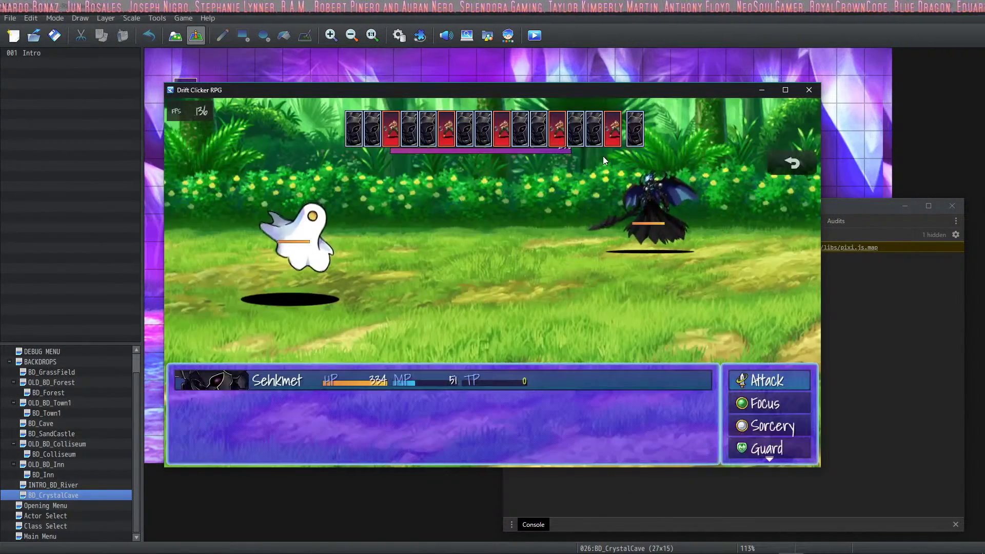
pyautogui.press('Return')
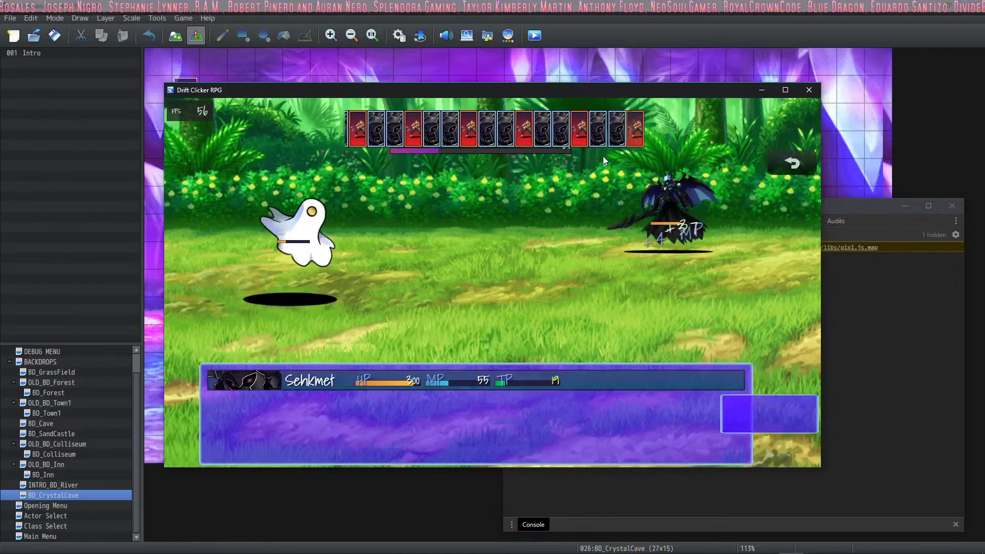
pyautogui.press('Return')
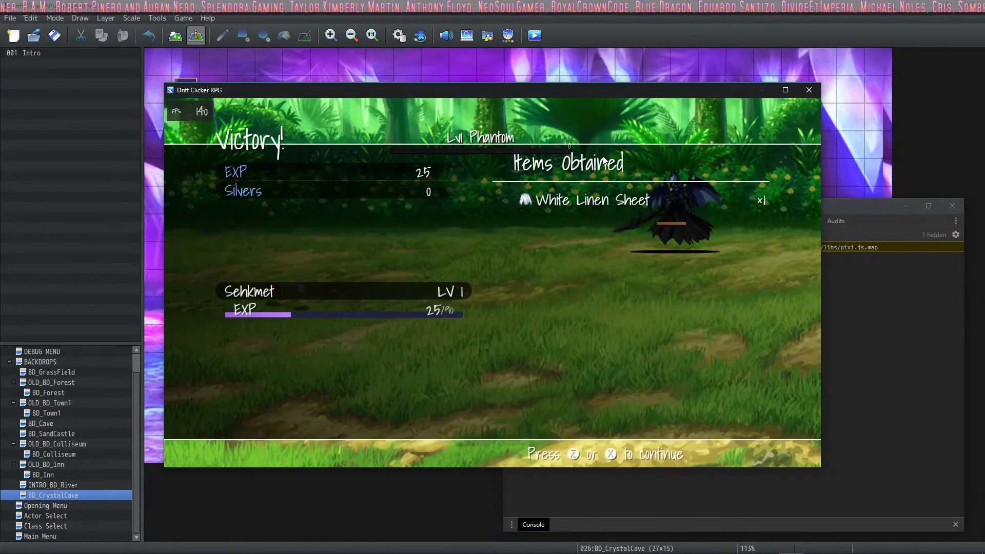
pyautogui.press('Return')
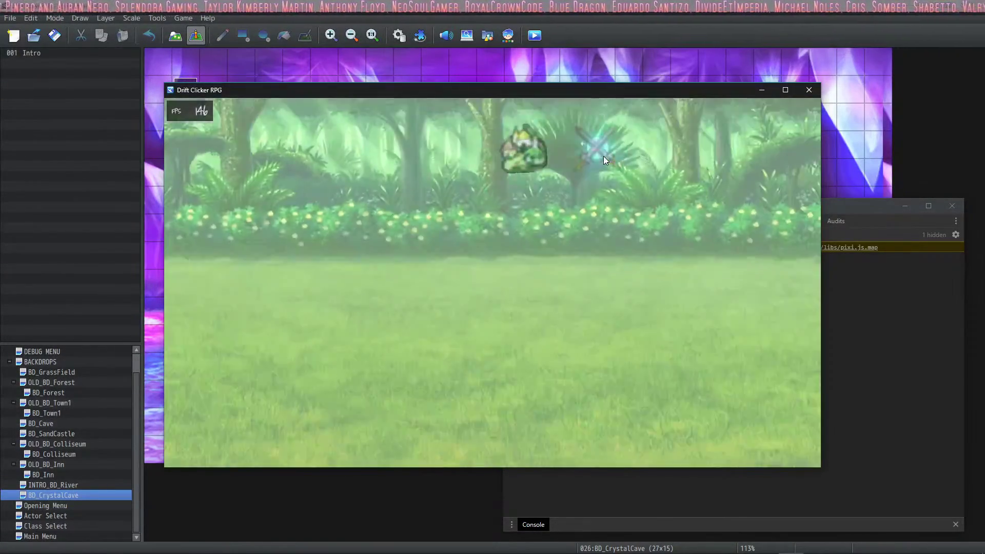
# - Defeat the Lv2 Heartless in the second forest battle using Attack and dismiss the victory results
pyautogui.press('Return')
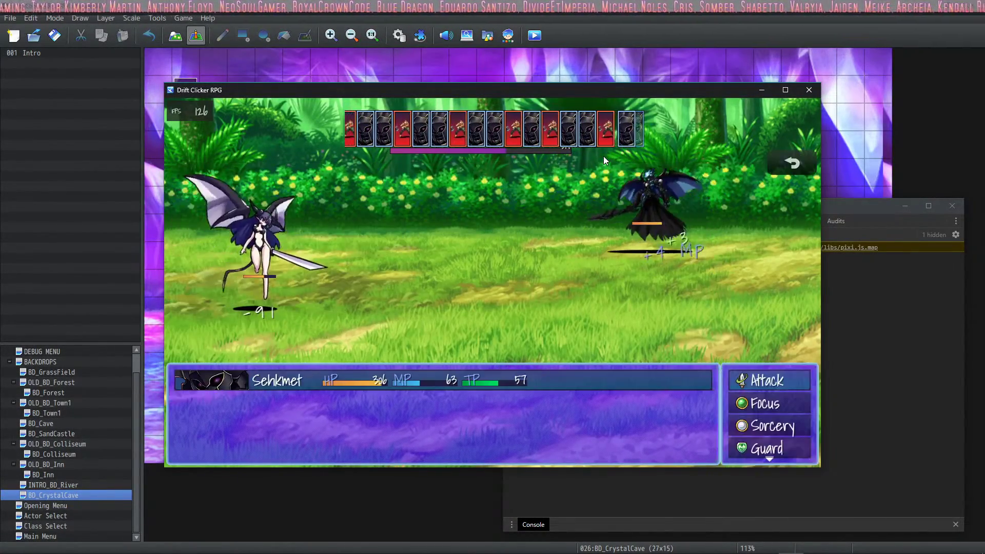
pyautogui.press('Return')
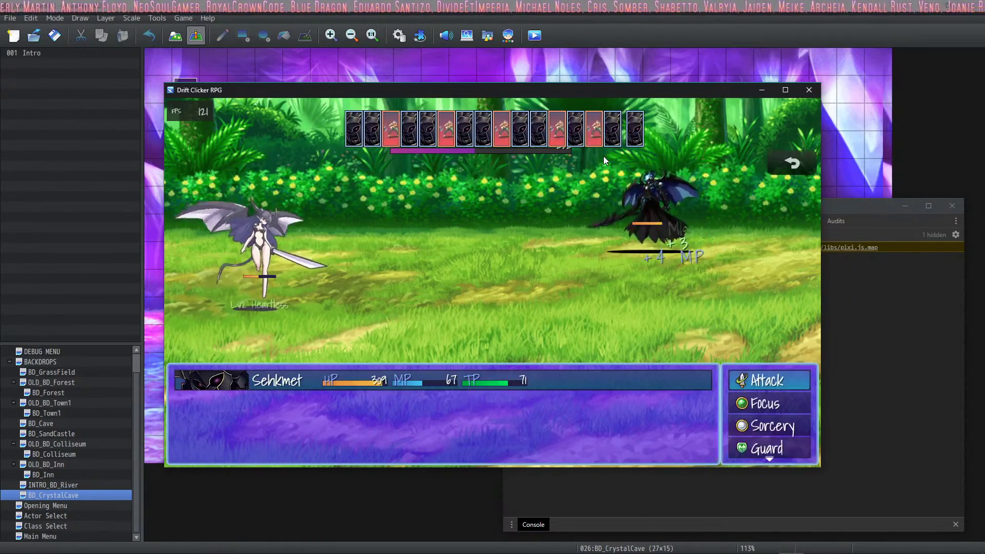
pyautogui.press('Return')
pyautogui.press('Return')
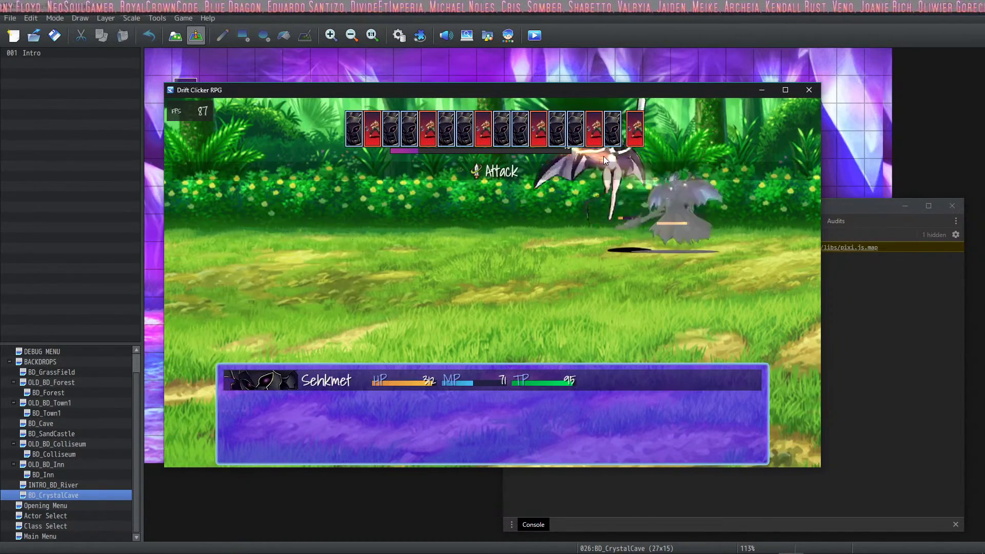
pyautogui.press('Return')
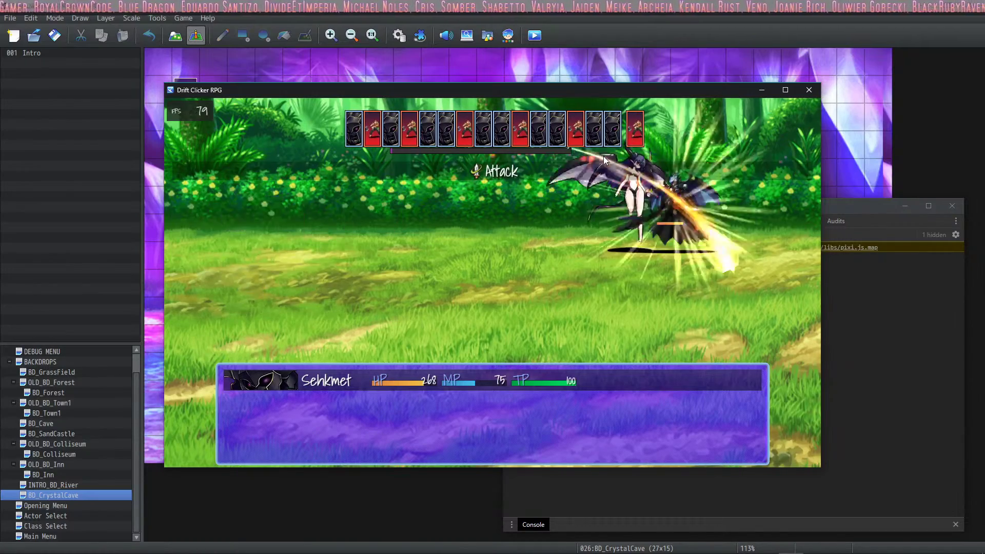
pyautogui.press('Return')
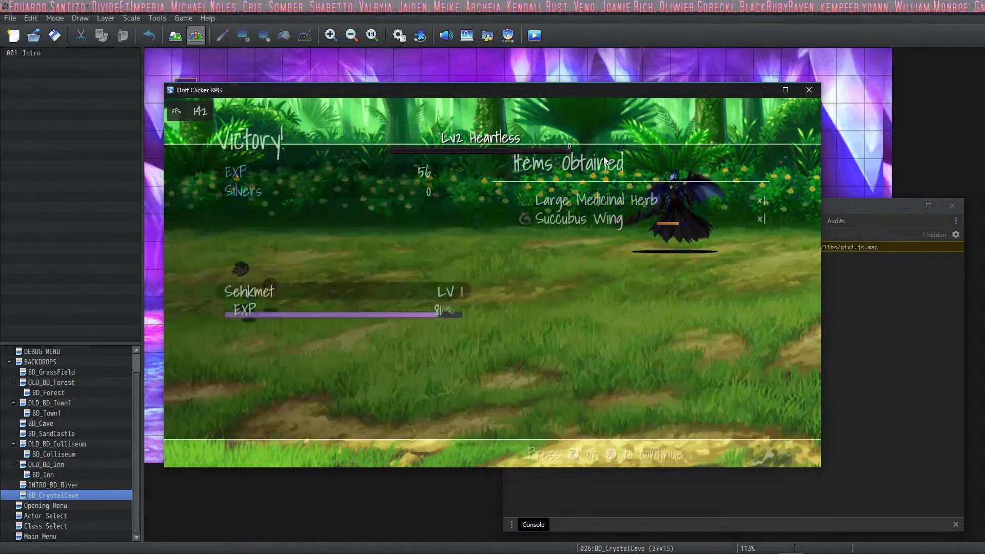
pyautogui.press('Return')
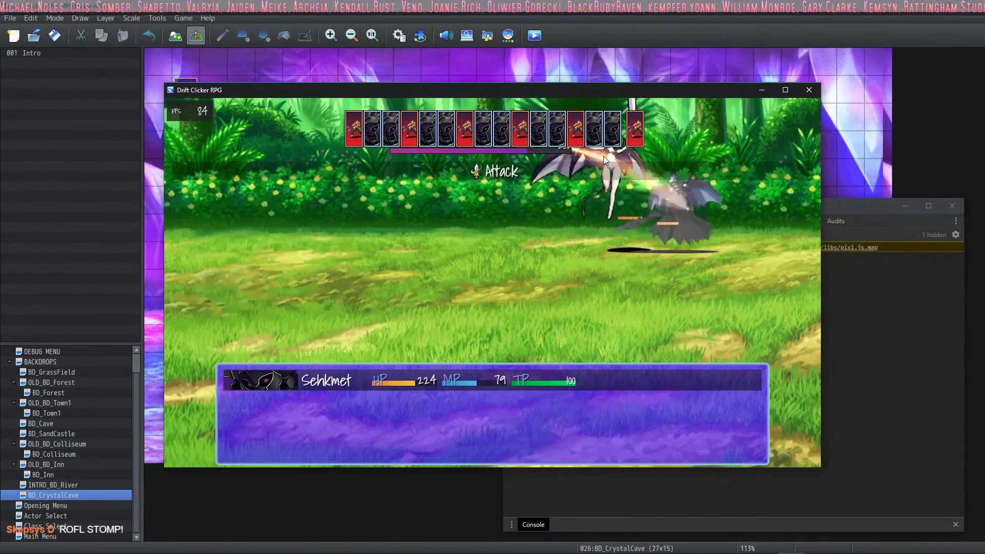
# - Use the Focus skill Refresh to restore MP in the battle against the Lv1 Heartless
pyautogui.press('Down')
pyautogui.press('Return')
pyautogui.press('Return')
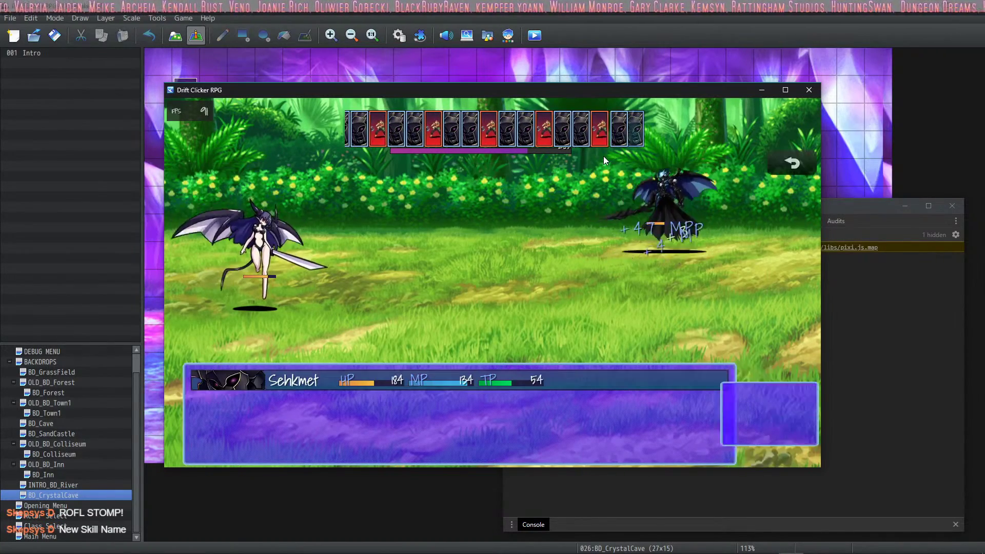
pyautogui.press('Return')
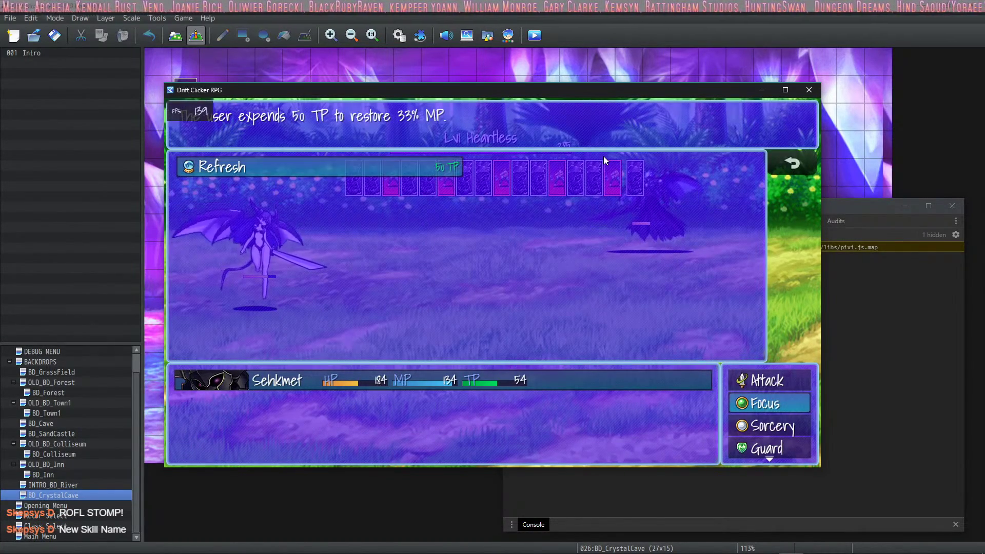
pyautogui.press('Escape')
# - Look over the Sorcery skills and cast Blast on the Heartless
pyautogui.press('Down')
pyautogui.press('Return')
pyautogui.press('Down')
pyautogui.press('Right')
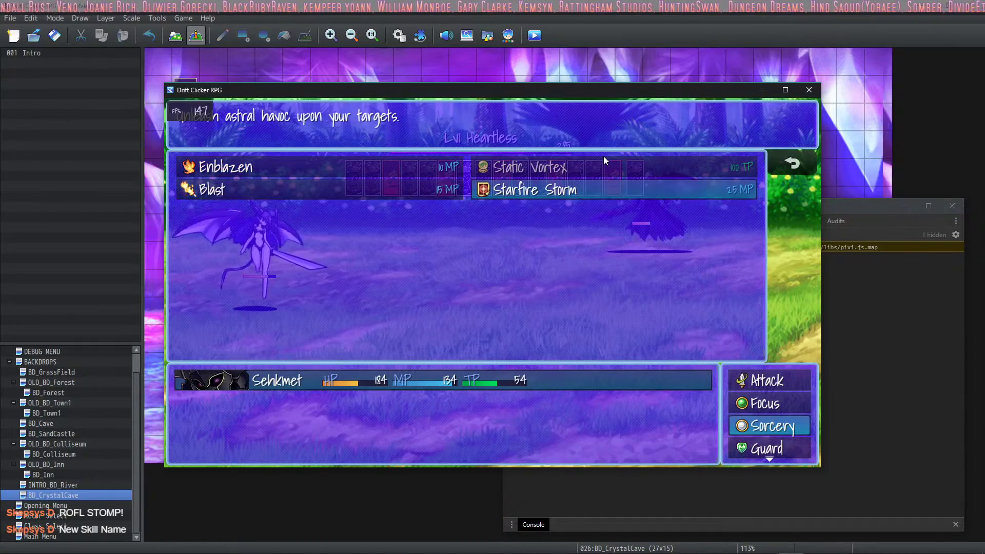
pyautogui.press('Left')
pyautogui.press('Return')
pyautogui.press('Return')
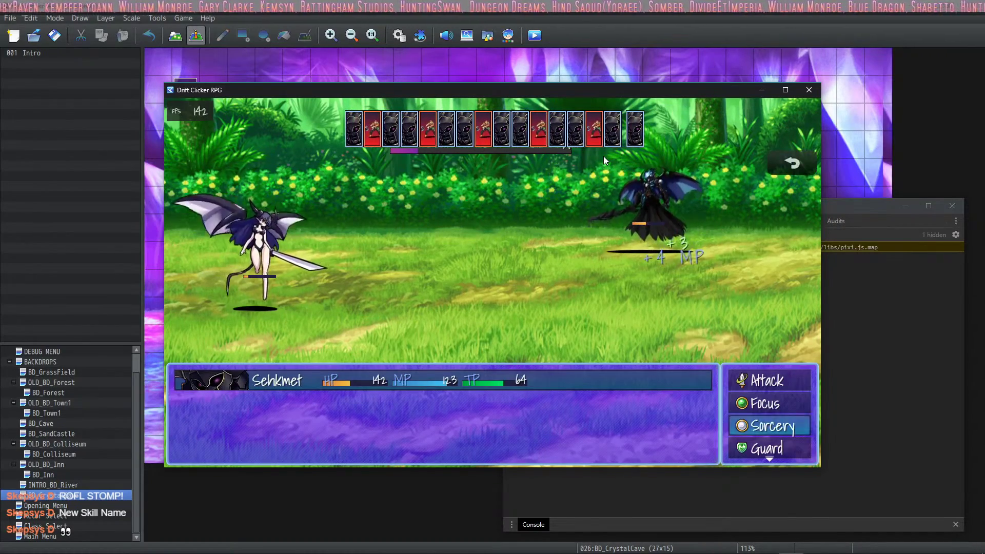
# - Finish off the Heartless with Attack and close the victory and level-up screens
pyautogui.press('Up')
pyautogui.press('Up')
pyautogui.press('Return')
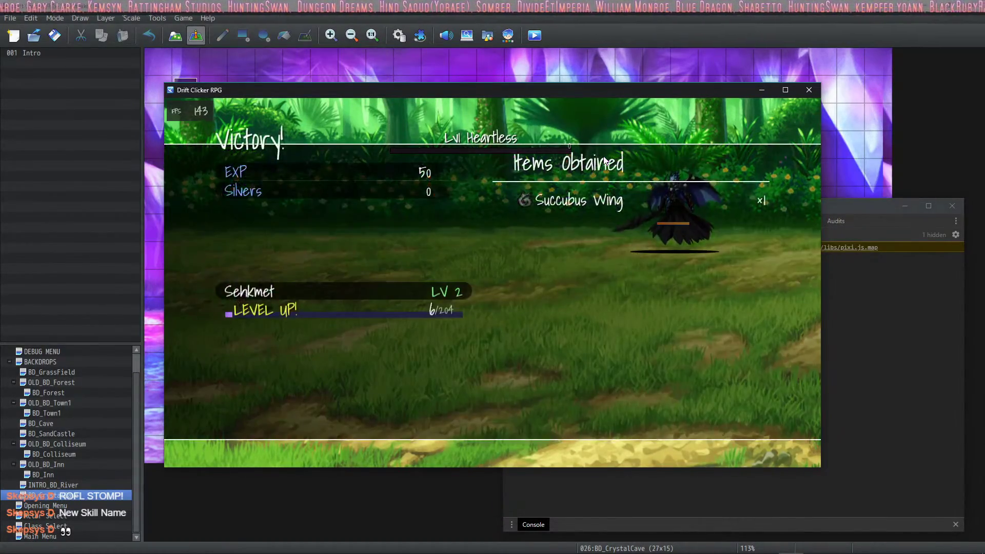
pyautogui.press('Return')
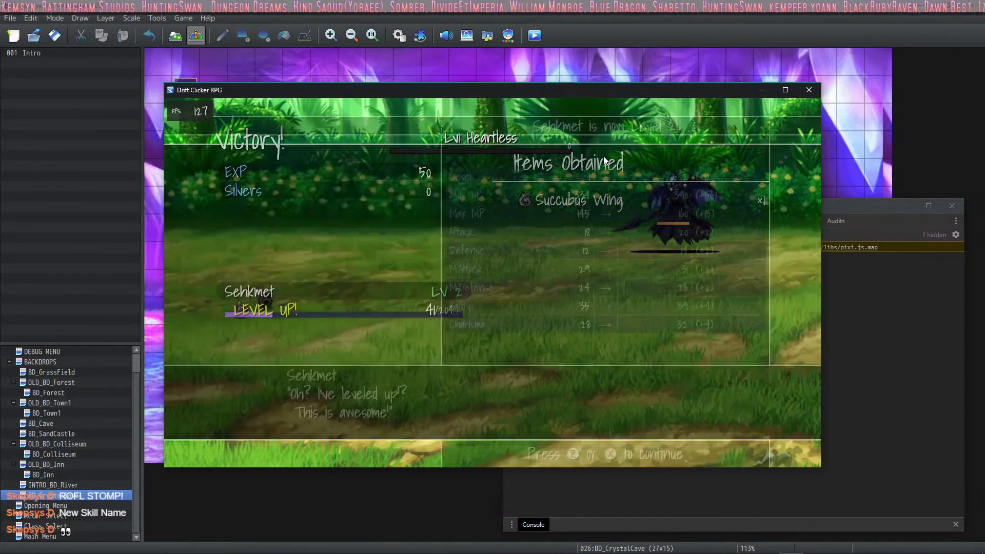
pyautogui.press('Return')
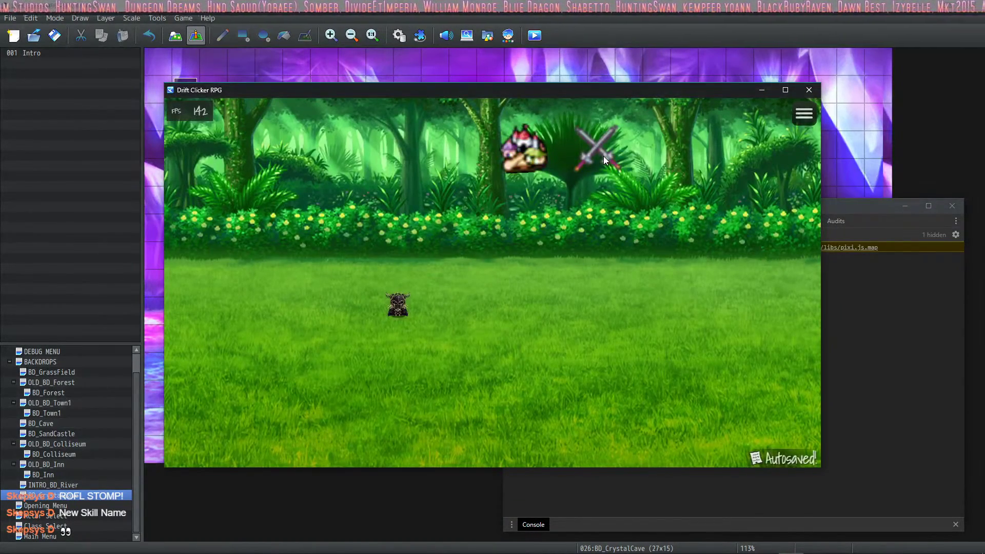
# - Start another forest battle and cast Starfire Storm on the ForestBee
pyautogui.click(602, 146)
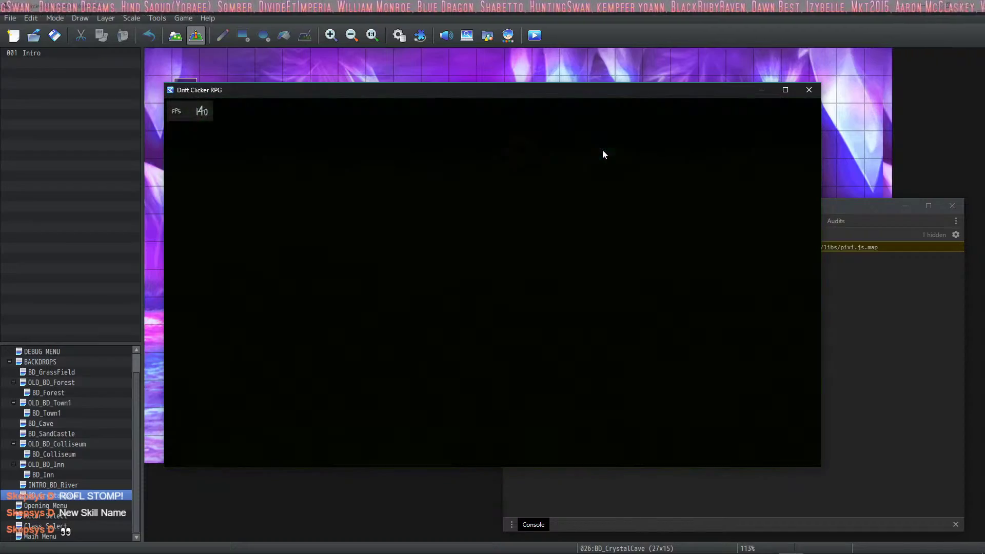
pyautogui.press('Down')
pyautogui.press('Down')
pyautogui.press('Return')
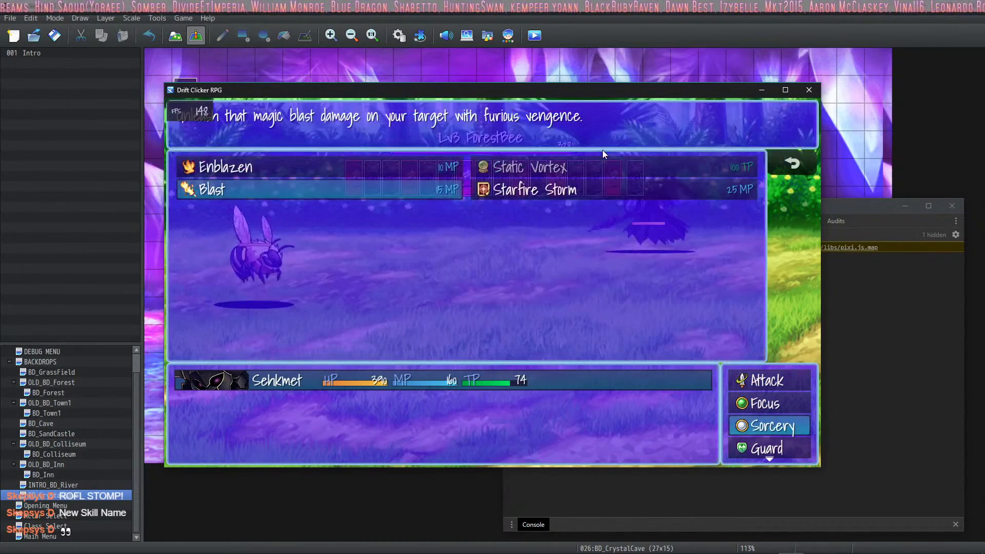
pyautogui.press('Right')
pyautogui.press('Return')
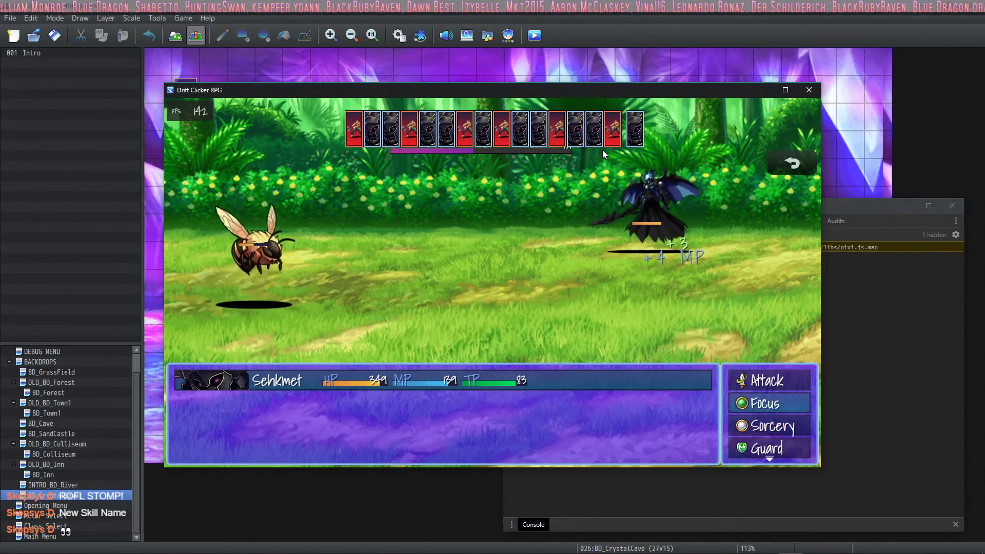
# - Defeat the ForestBee with the Sorcery skill Blast and close the victory results
pyautogui.press('Return')
pyautogui.press('Left')
pyautogui.press('Return')
pyautogui.press('Return')
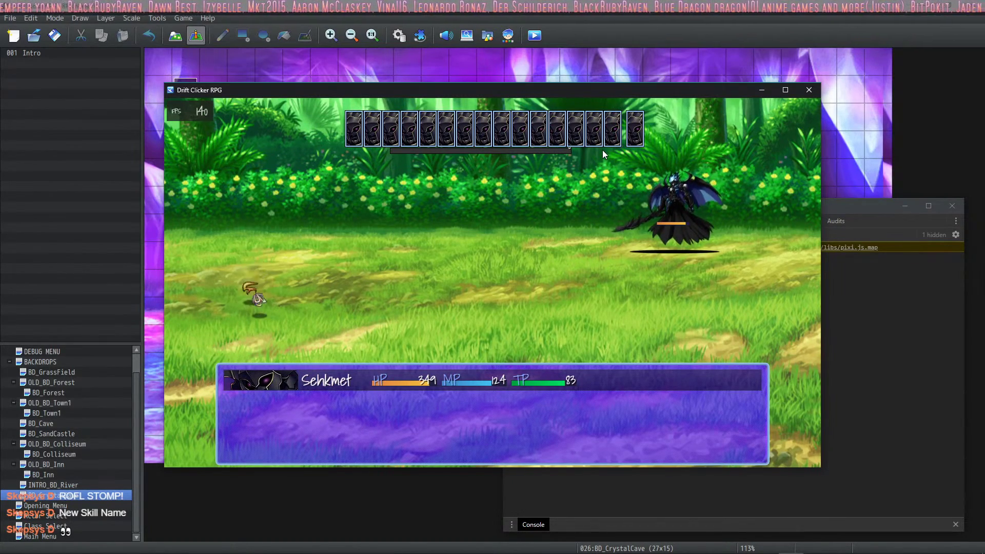
pyautogui.press('Return')
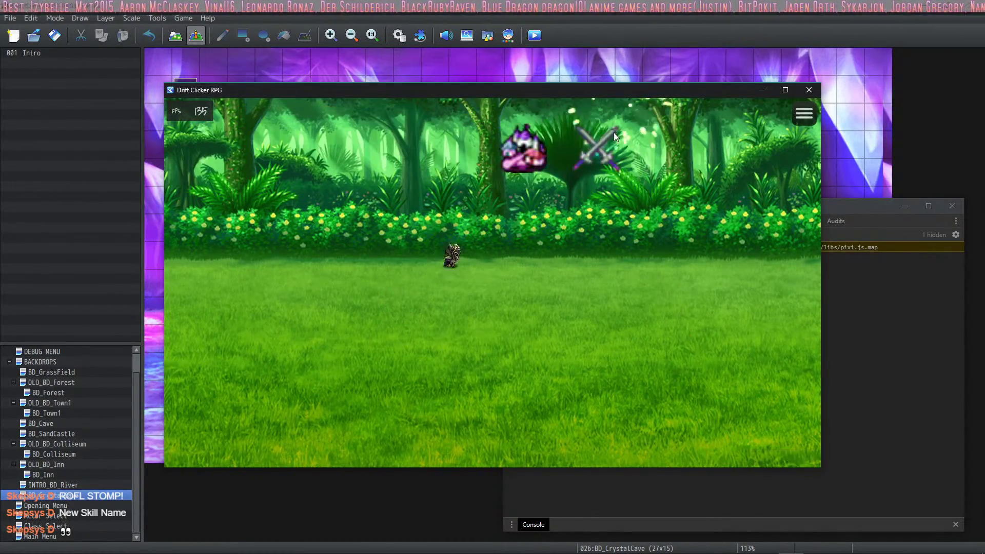
# - Start another forest battle against a Phantom and cast Enblazen on Sehkmet
pyautogui.click(604, 149)
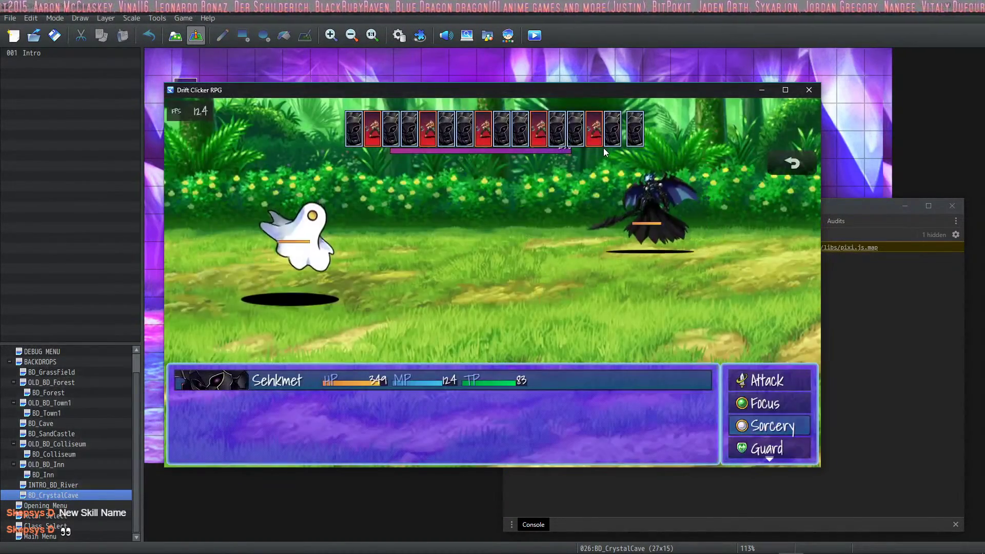
pyautogui.press('Return')
pyautogui.press('Up')
pyautogui.press('Return')
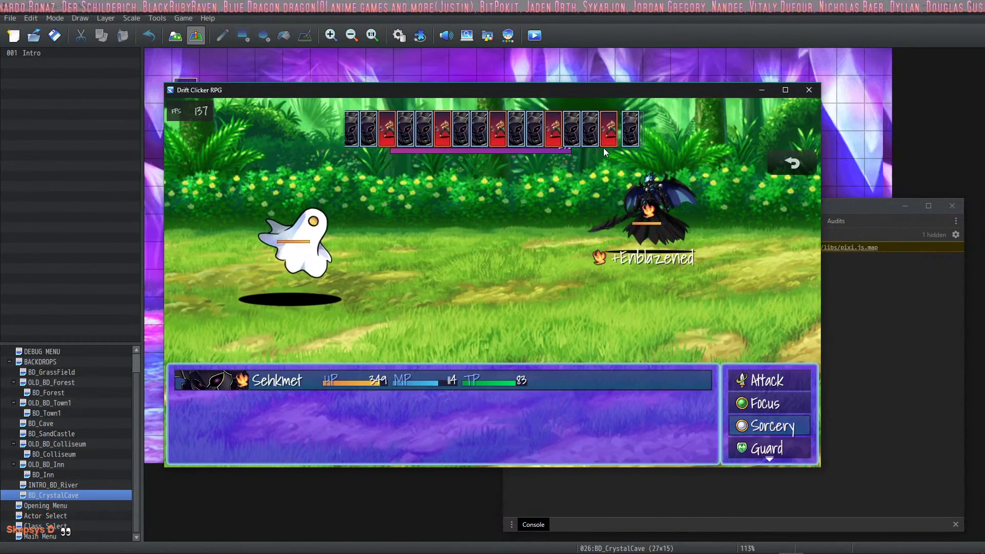
# - Defeat the Phantom with Blast while Enblazened and return to the Forest map
pyautogui.press('Return')
pyautogui.press('Down')
pyautogui.press('Return')
pyautogui.press('Return')
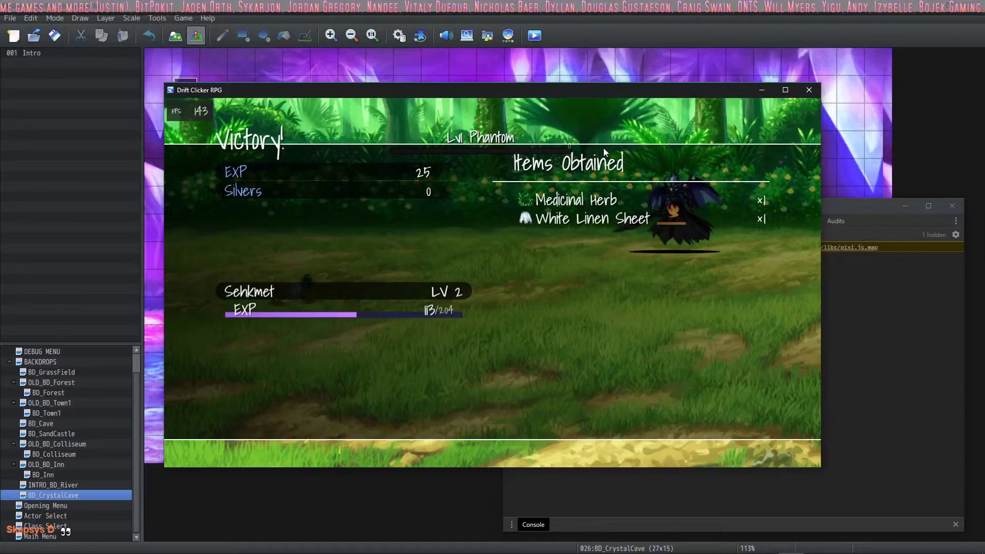
pyautogui.press('Return')
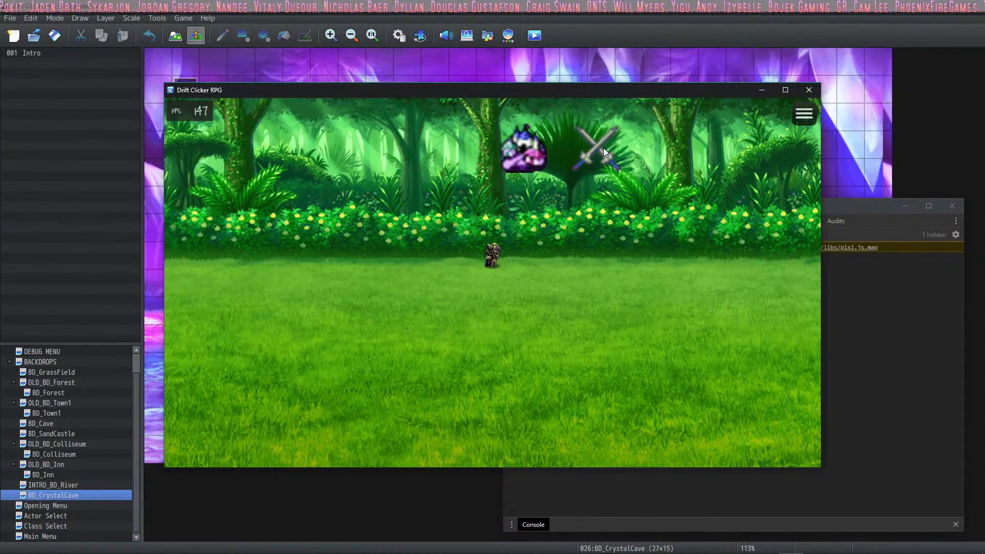
# - Start another forest battle and cast Starfire Storm and then Blast on the Lv3 Heartless
pyautogui.click(607, 146)
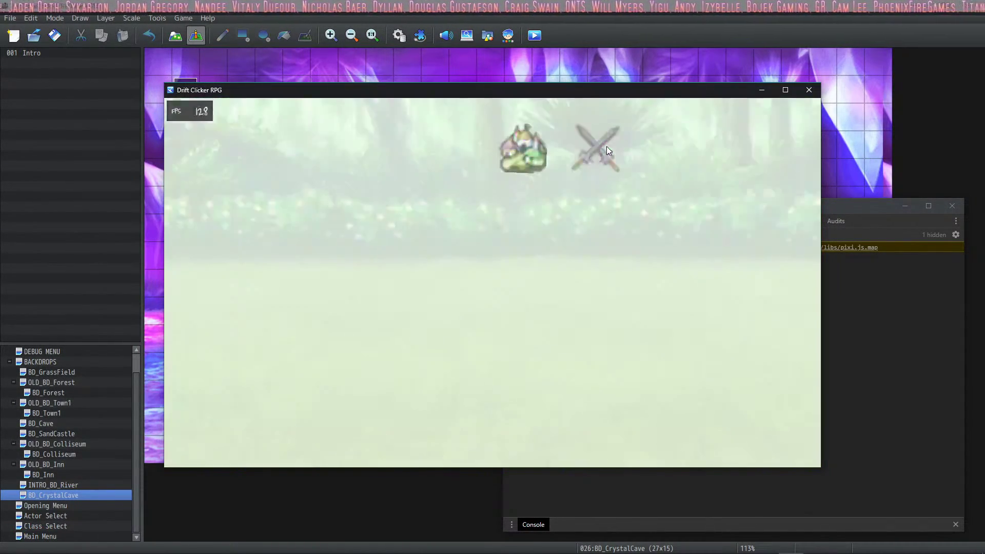
pyautogui.press('Return')
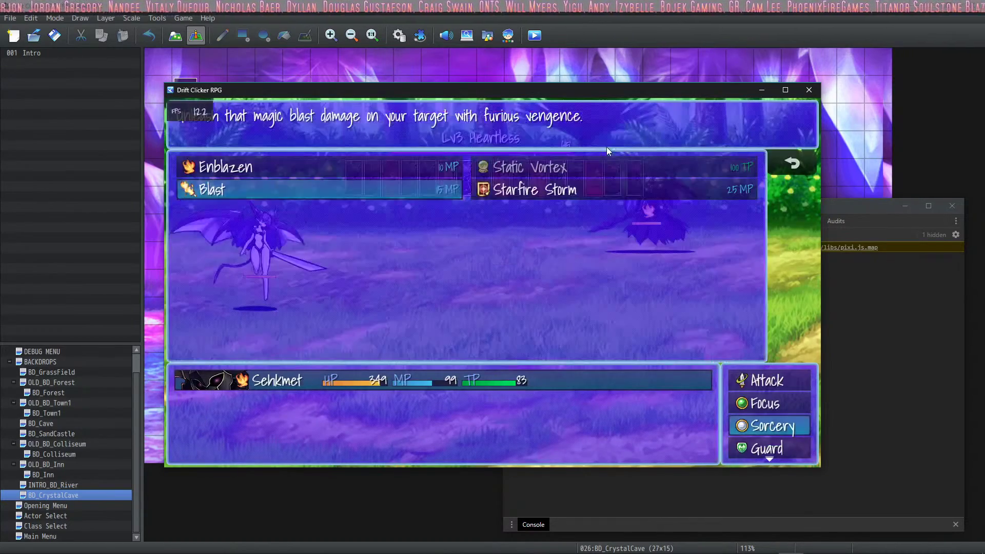
pyautogui.press('Right')
pyautogui.press('Return')
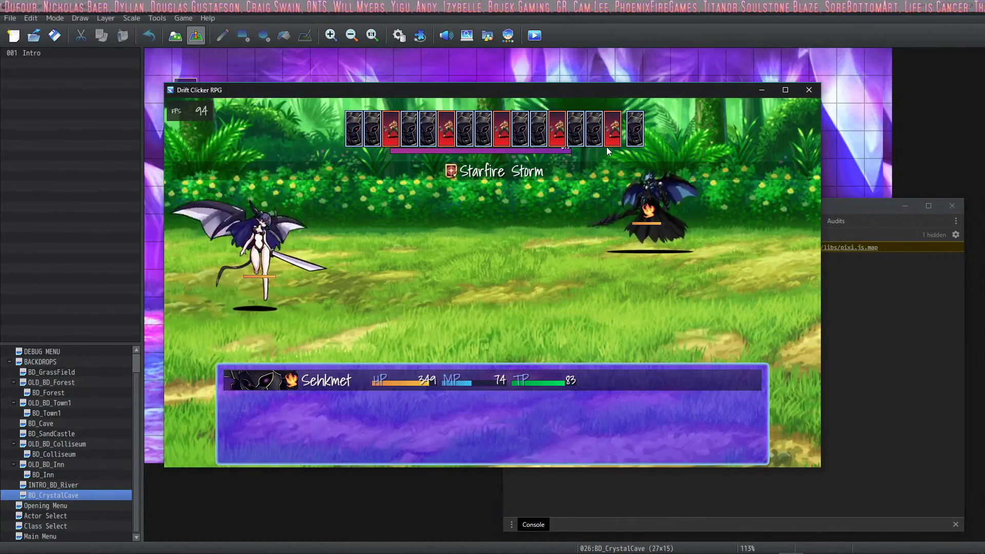
pyautogui.press('Return')
pyautogui.press('Left')
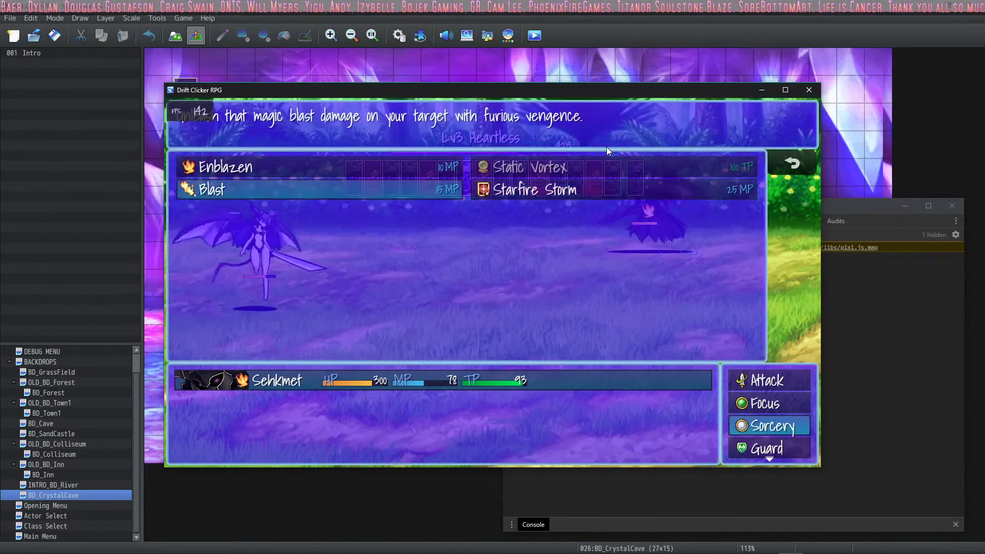
pyautogui.press('Return')
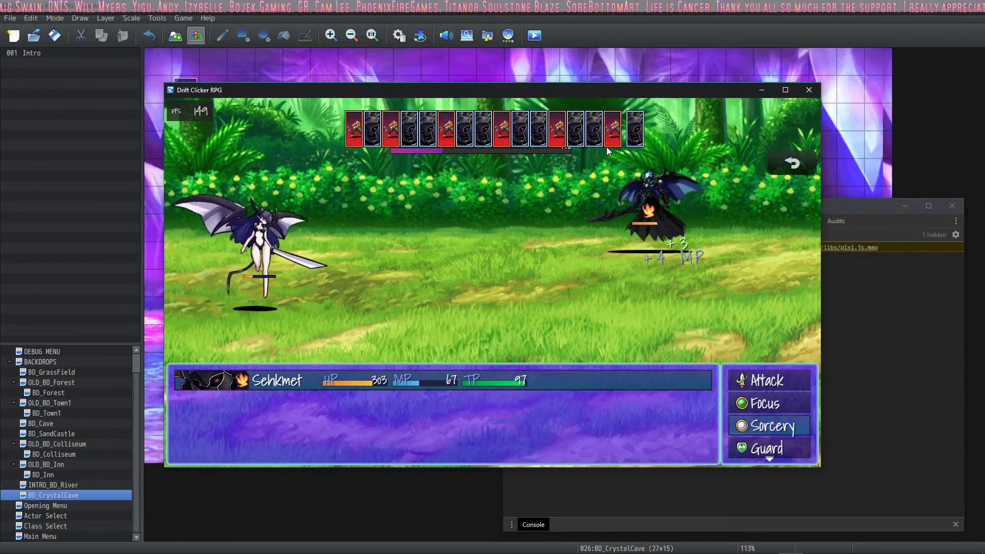
# - Finish off the Heartless with regular attacks and close the victory results
pyautogui.press('Up')
pyautogui.press('Up')
pyautogui.press('Return')
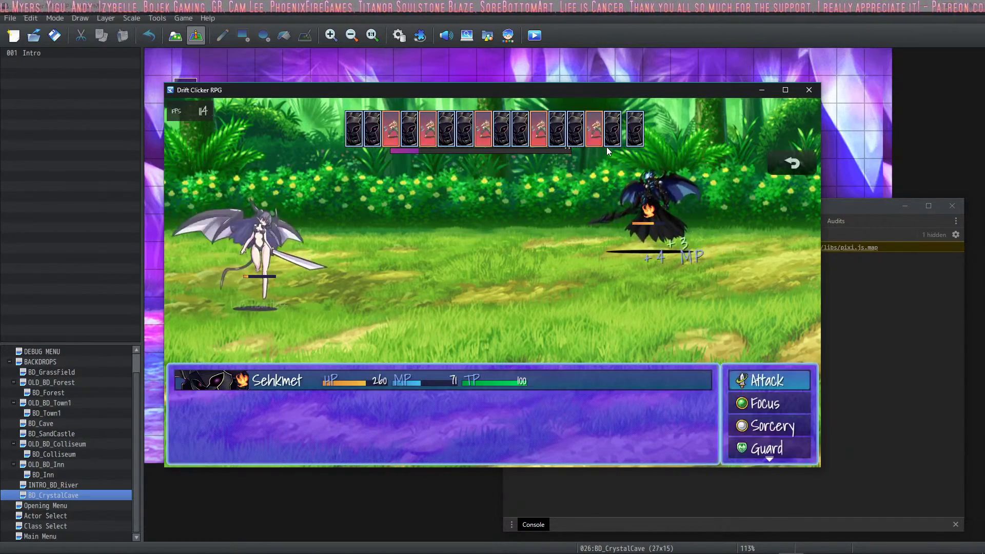
pyautogui.press('Return')
pyautogui.press('Return')
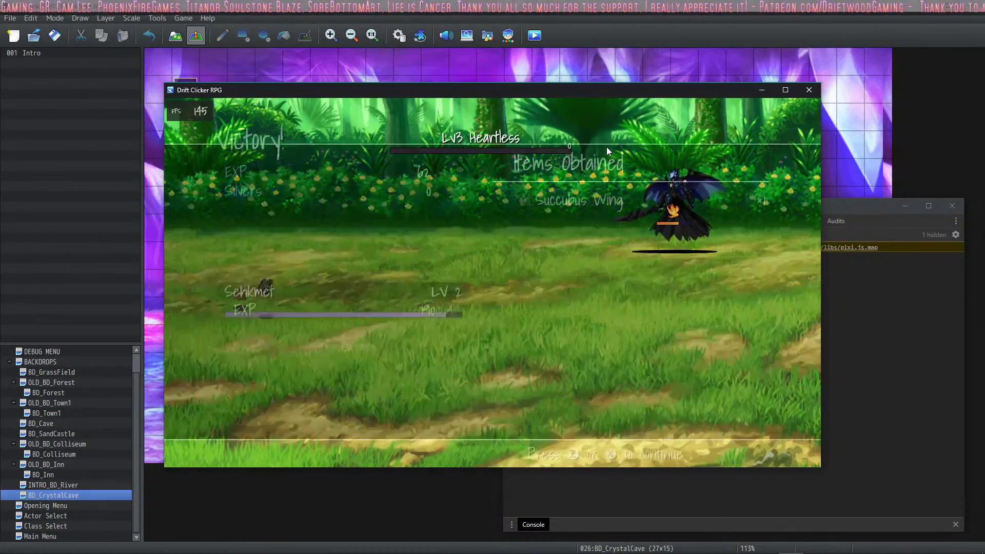
pyautogui.press('Return')
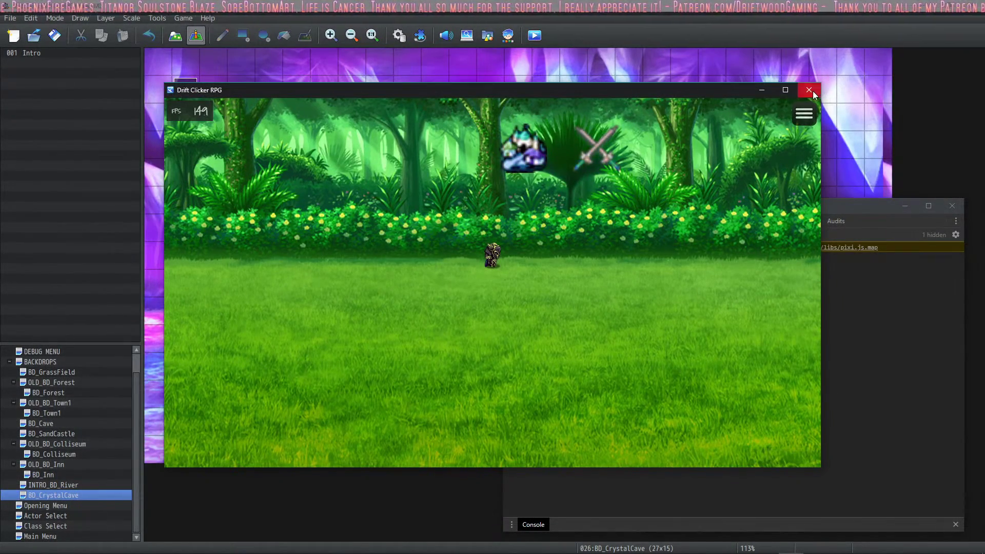
# - Restart the playtest, pick Sehkmet as the hero and choose Warrior to read its class description
pyautogui.click(811, 93)
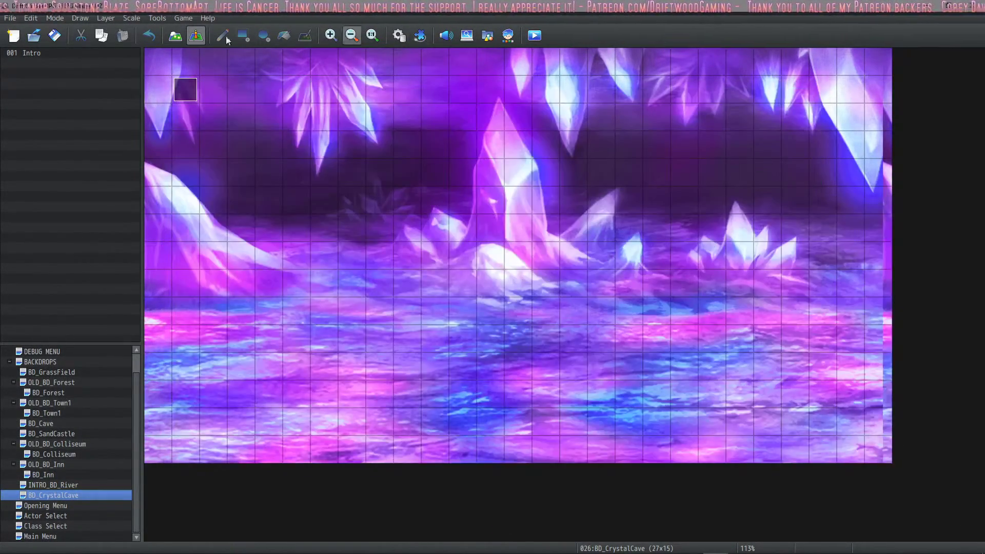
pyautogui.click(534, 34)
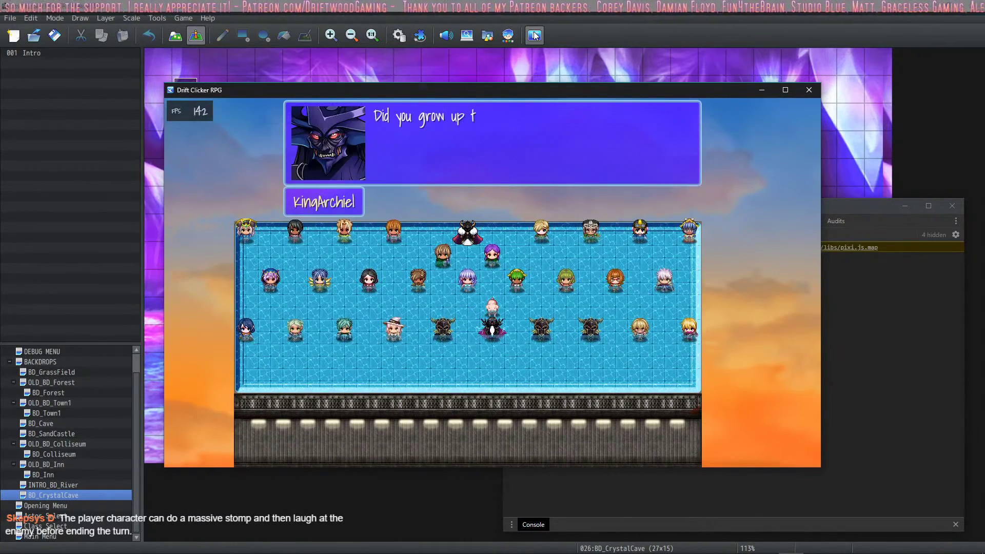
pyautogui.press('Down')
pyautogui.press('Return')
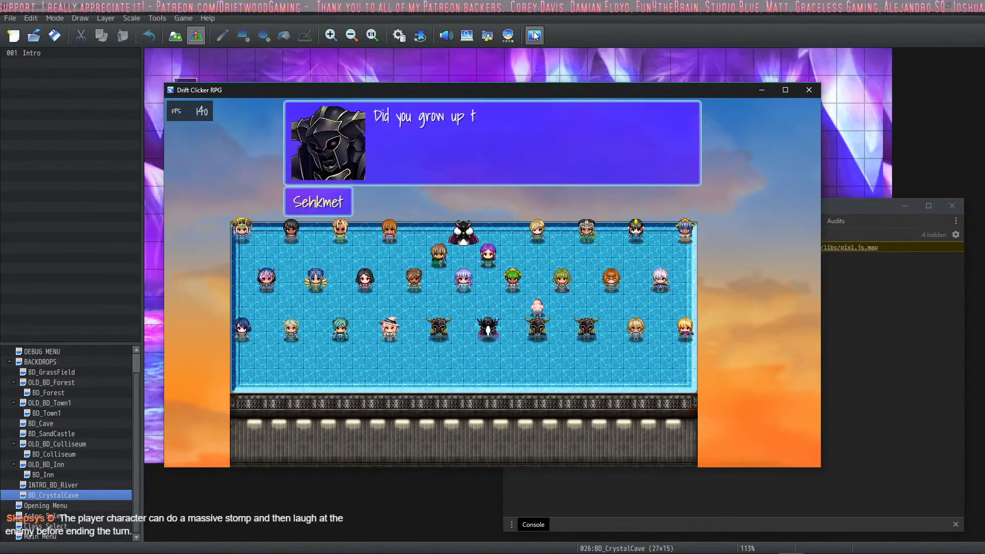
pyautogui.press('Return')
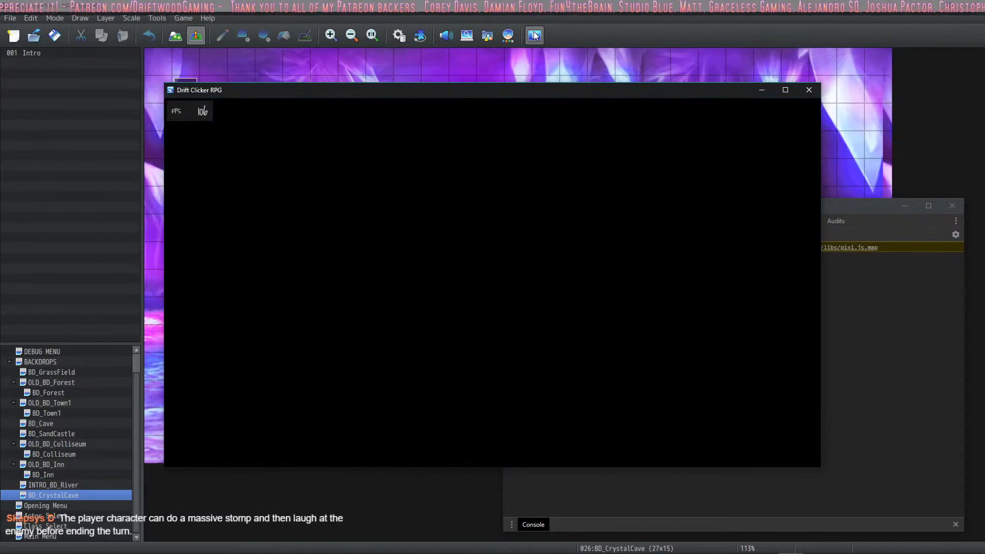
pyautogui.press('Return')
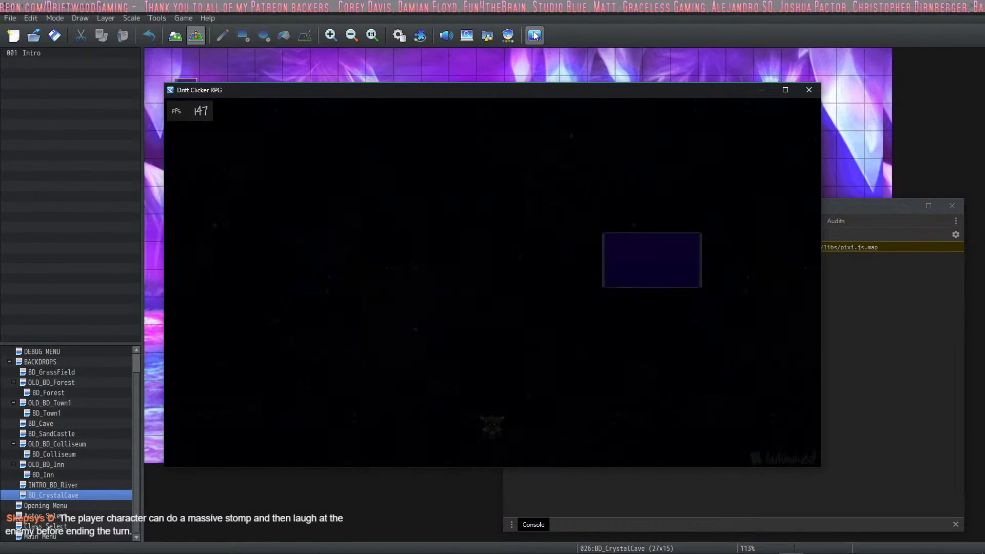
pyautogui.press('Return')
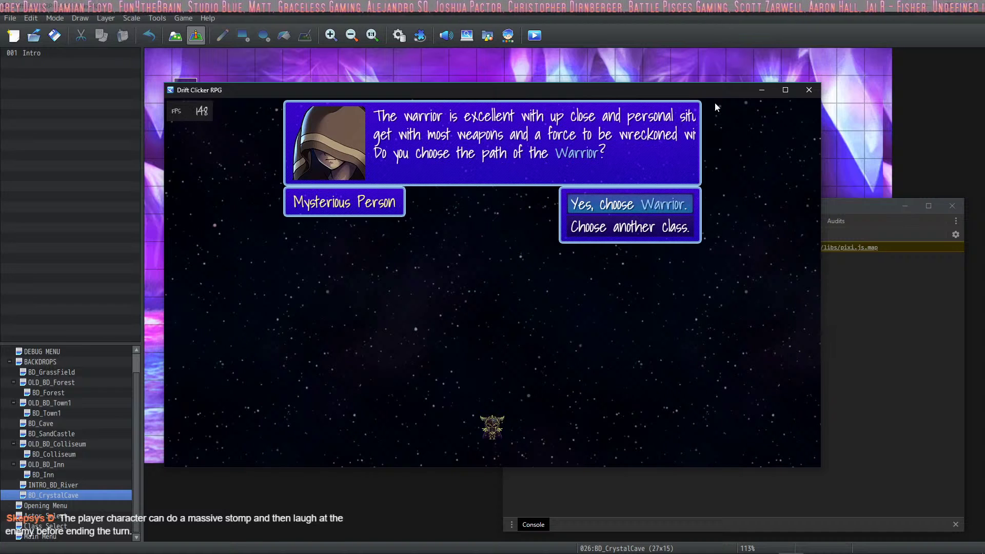
# - Close the playtest and examine the pages of the Controller events on the Opening Menu and Actor Select maps
pyautogui.click(808, 88)
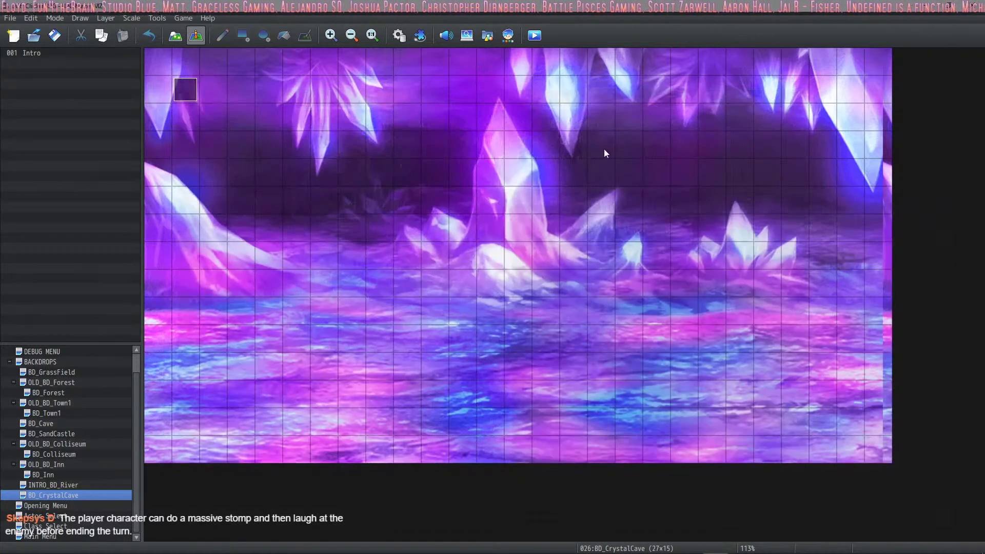
pyautogui.click(60, 507)
pyautogui.doubleClick(185, 89)
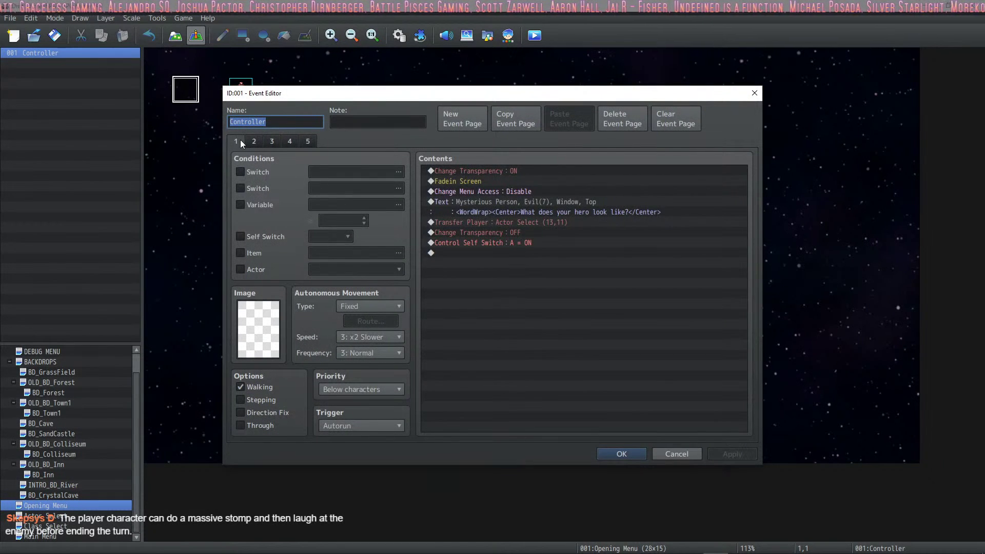
pyautogui.click(254, 141)
pyautogui.click(272, 141)
pyautogui.click(290, 141)
pyautogui.click(306, 142)
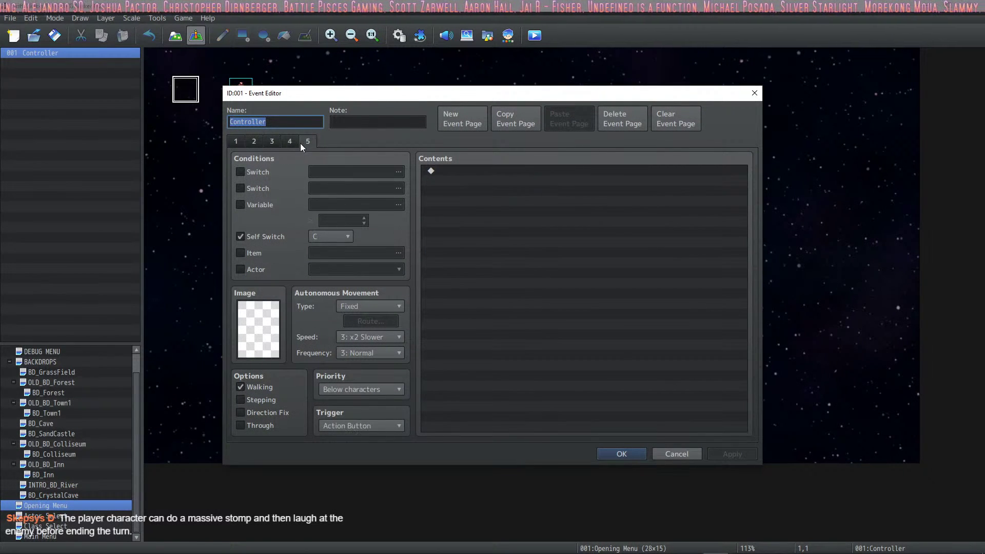
pyautogui.click(641, 459)
pyautogui.click(65, 516)
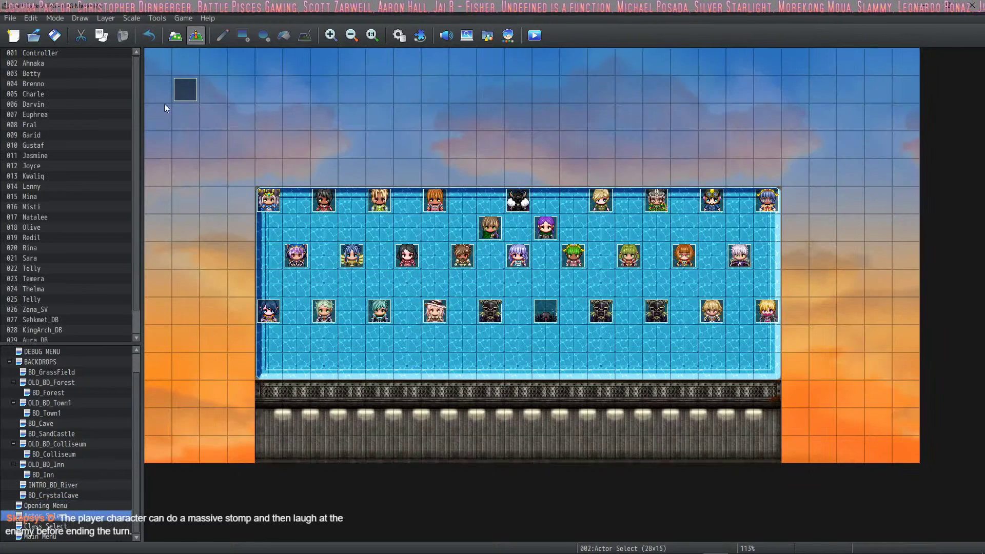
pyautogui.doubleClick(185, 81)
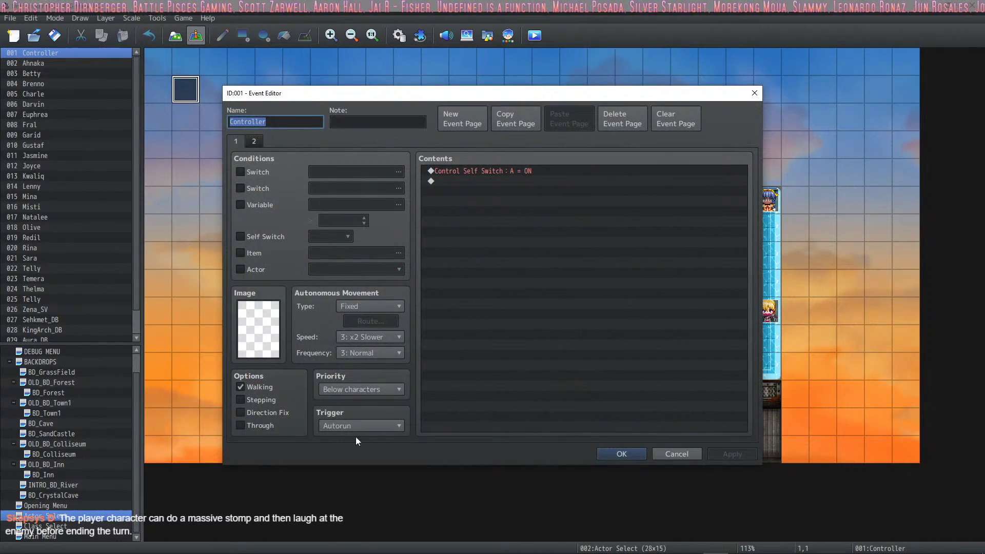
pyautogui.click(620, 455)
# - In the Class Select map's Controller event, add the <WordWrap> tag before the Sorcerer description text and copy the tag
pyautogui.click(77, 526)
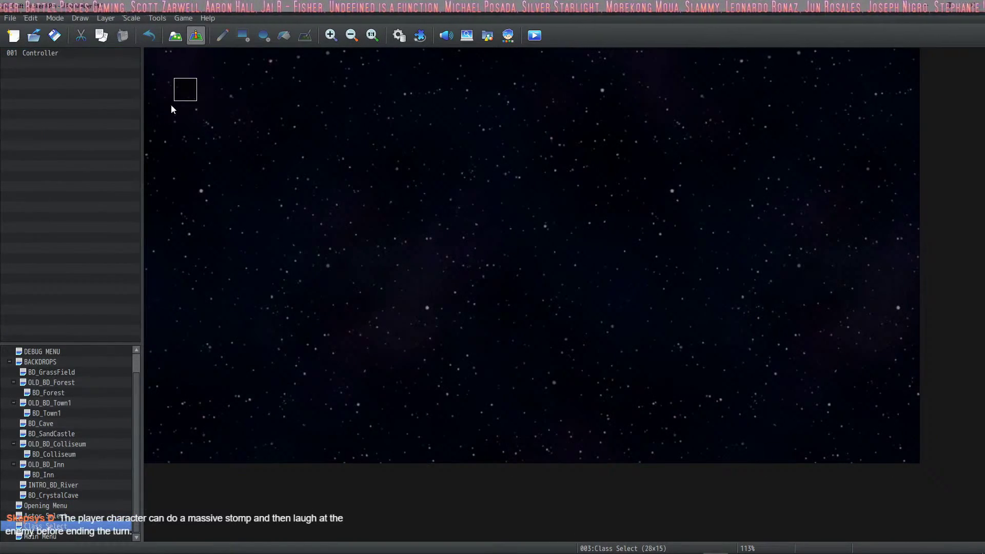
pyautogui.doubleClick(185, 90)
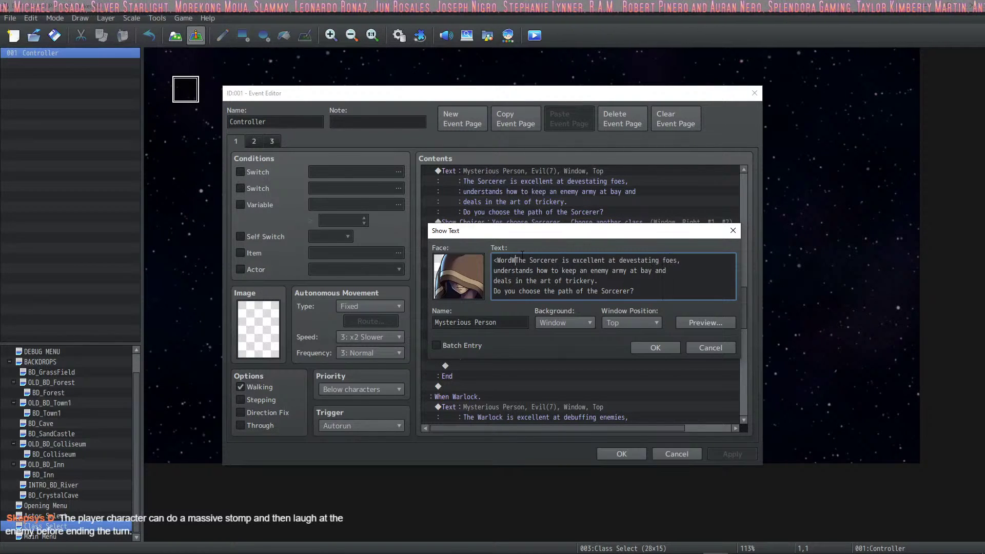
pyautogui.hotkey('shift', 'Home')
pyautogui.hotkey('ctrl', 'c')
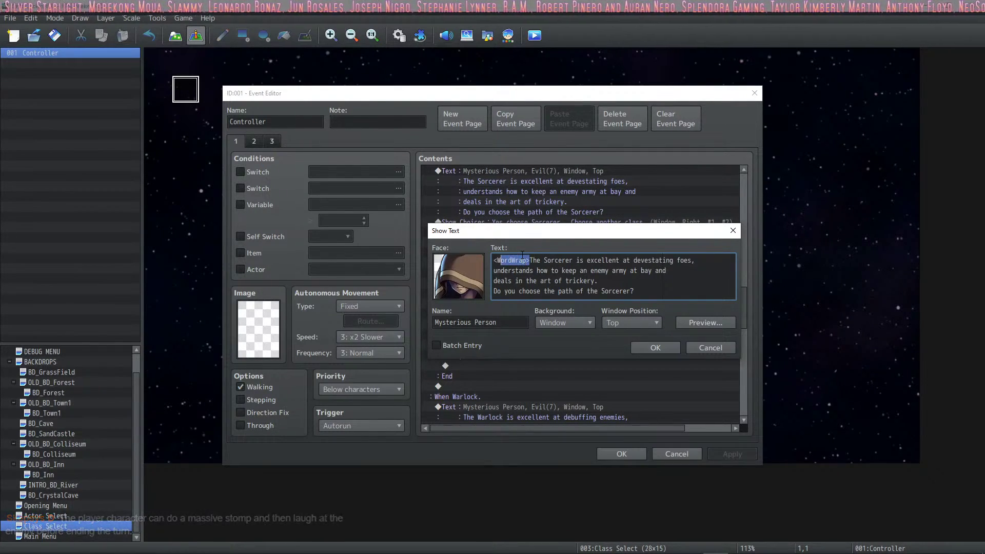
pyautogui.click(636, 351)
# - Add the <WordWrap> tag to the start of the Warlock description text
pyautogui.scroll(-2, 518, 236)
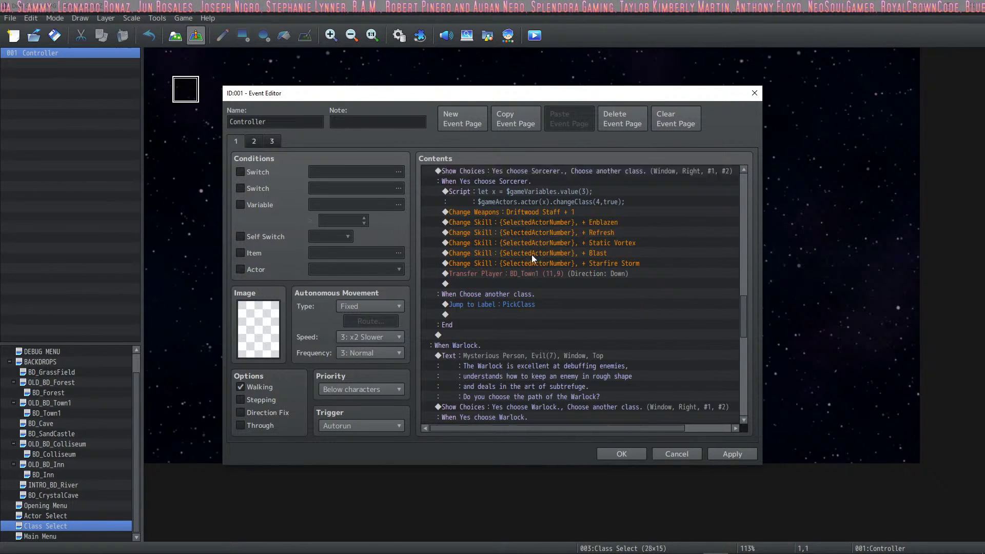
pyautogui.doubleClick(510, 348)
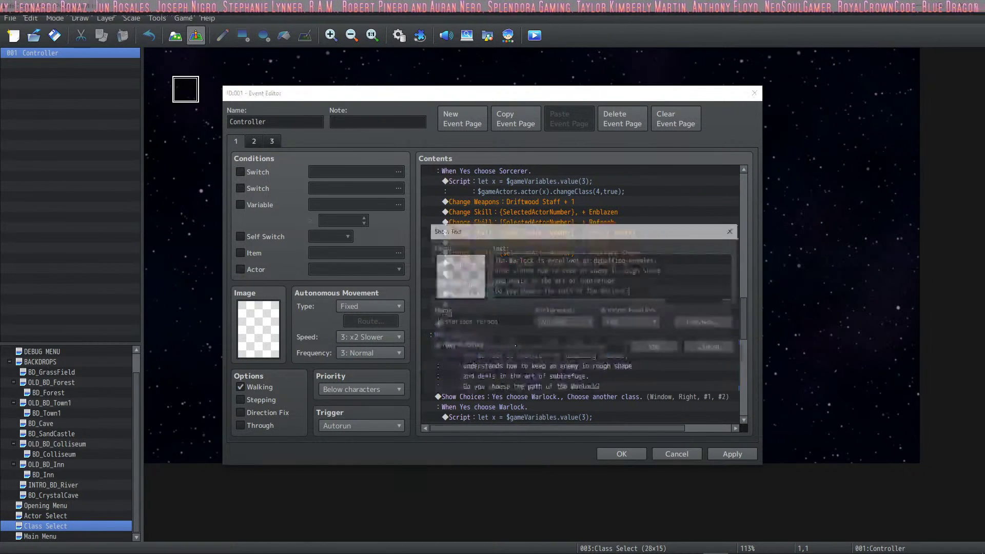
pyautogui.click(642, 344)
# - Add the <WordWrap> tag to the start of the Necromancer description text
pyautogui.scroll(-5, 606, 352)
pyautogui.scroll(-2, 586, 347)
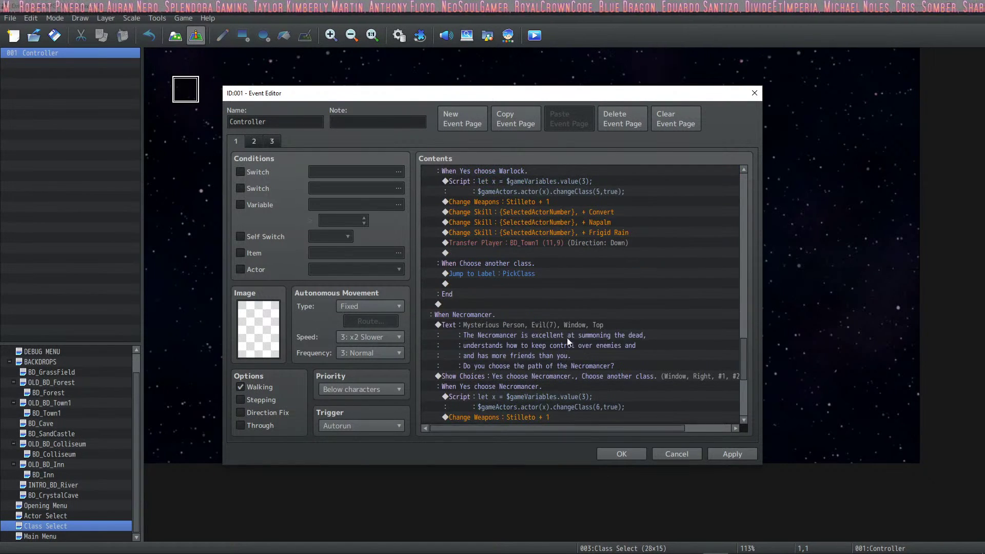
pyautogui.click(547, 324)
pyautogui.doubleClick(547, 322)
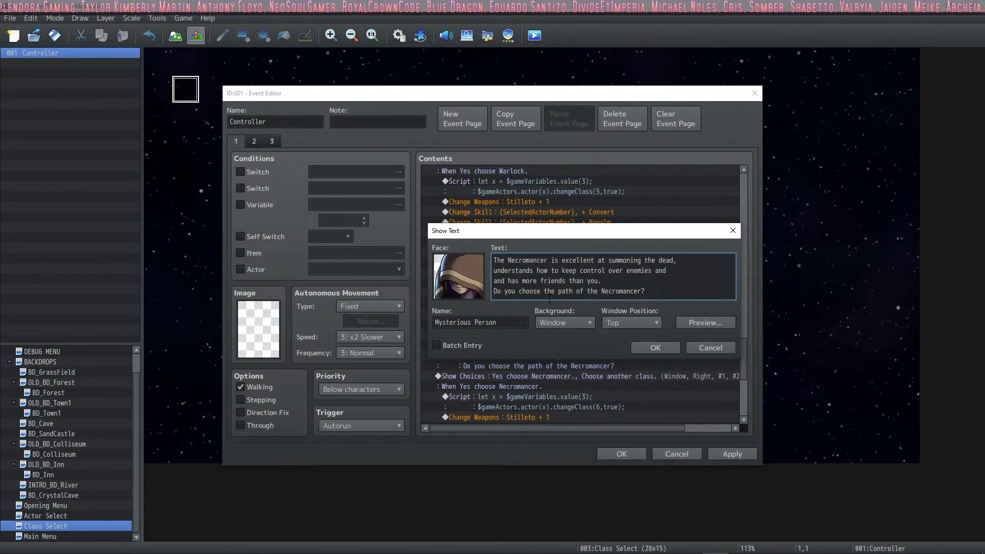
pyautogui.click(654, 349)
# - Add the <WordWrap> tag to the start of the Paladin description text
pyautogui.scroll(-5, 570, 352)
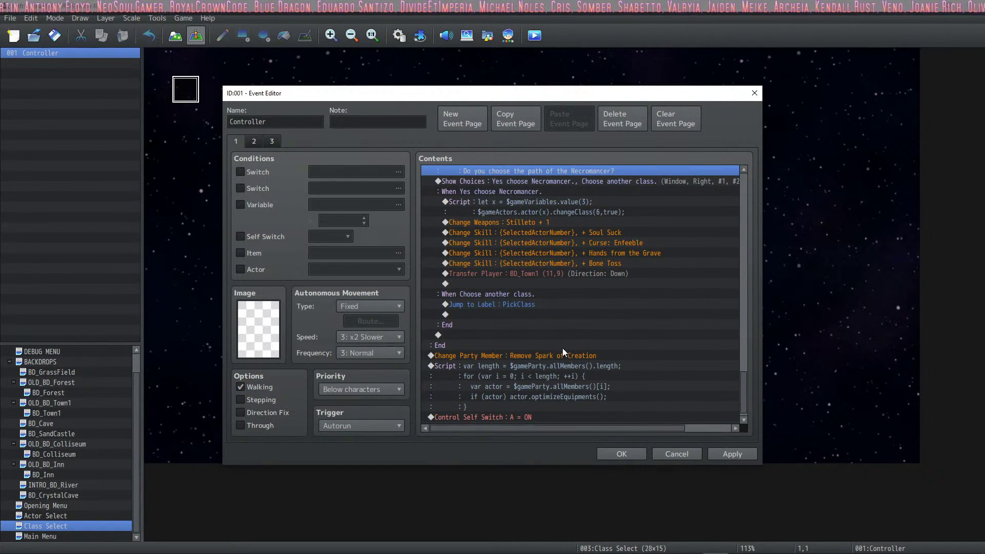
pyautogui.scroll(5, 550, 360)
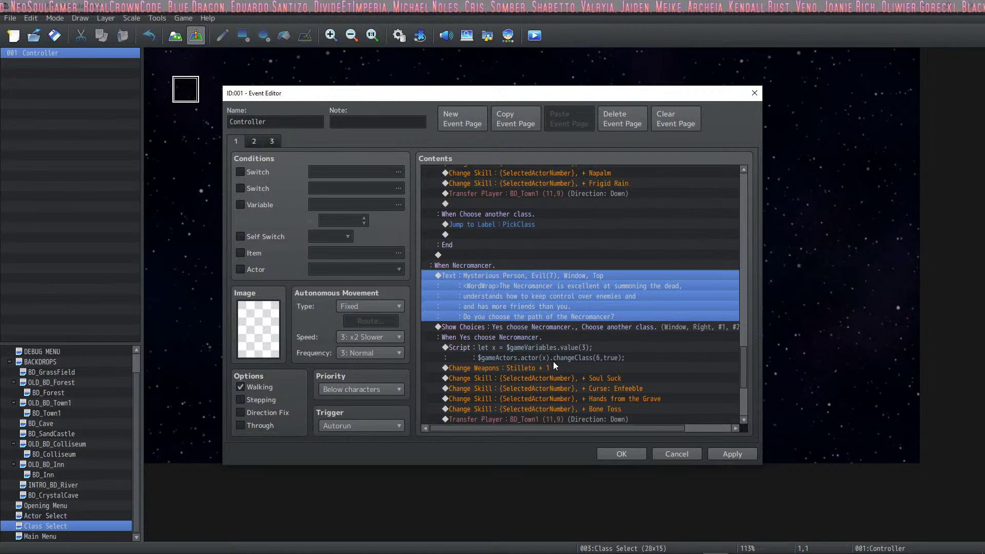
pyautogui.scroll(10, 555, 359)
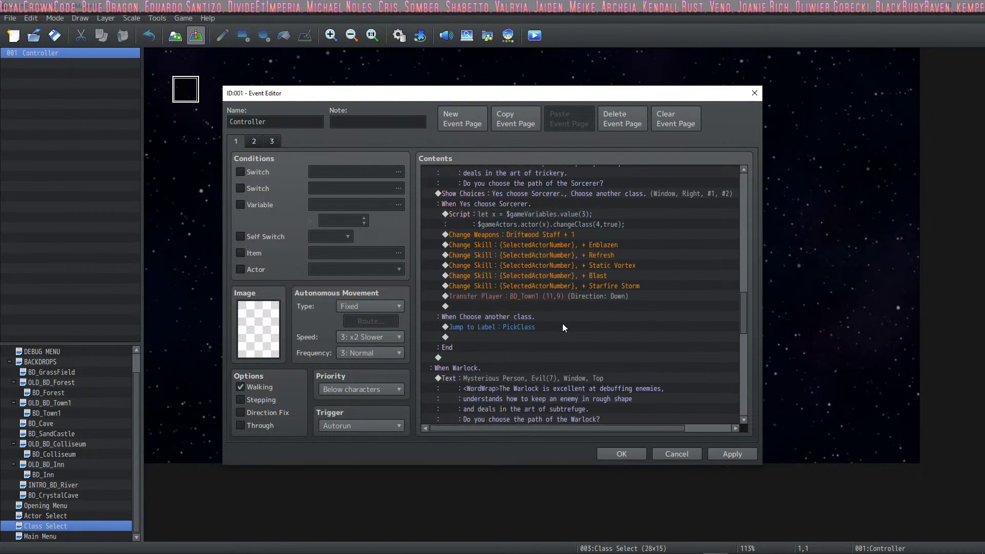
pyautogui.scroll(8, 565, 324)
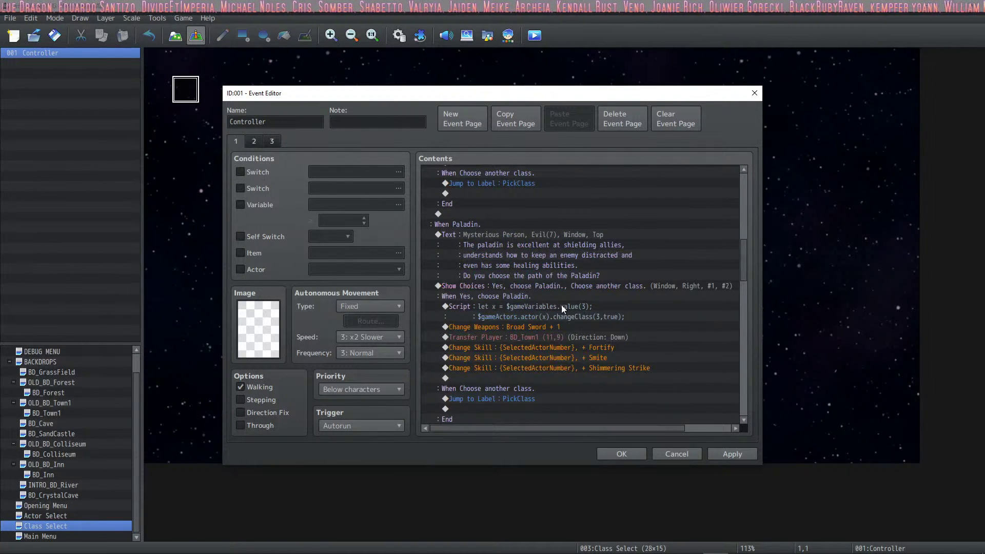
pyautogui.click(510, 227)
pyautogui.doubleClick(509, 235)
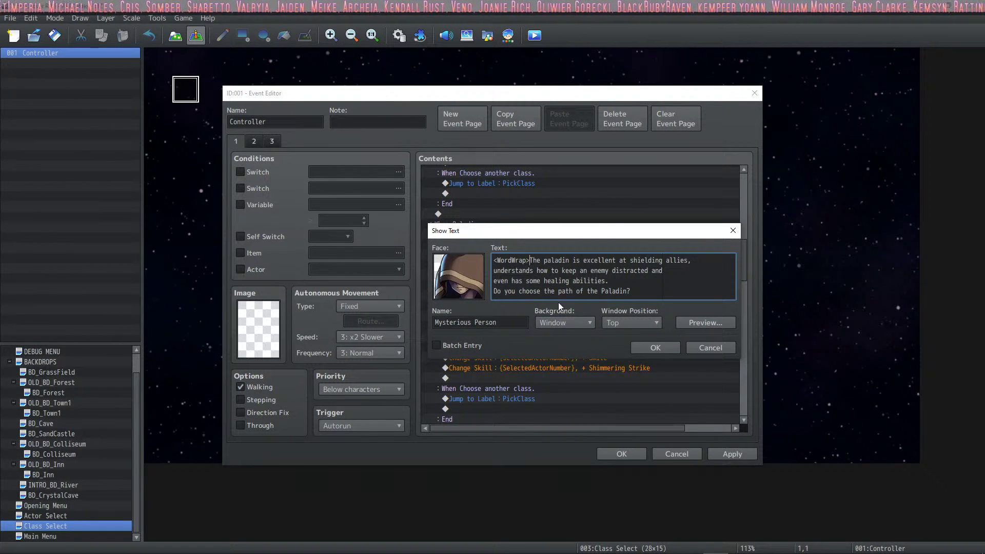
pyautogui.click(644, 347)
# - Add the <WordWrap> tag to the start of the Healer description text
pyautogui.scroll(-8, 580, 322)
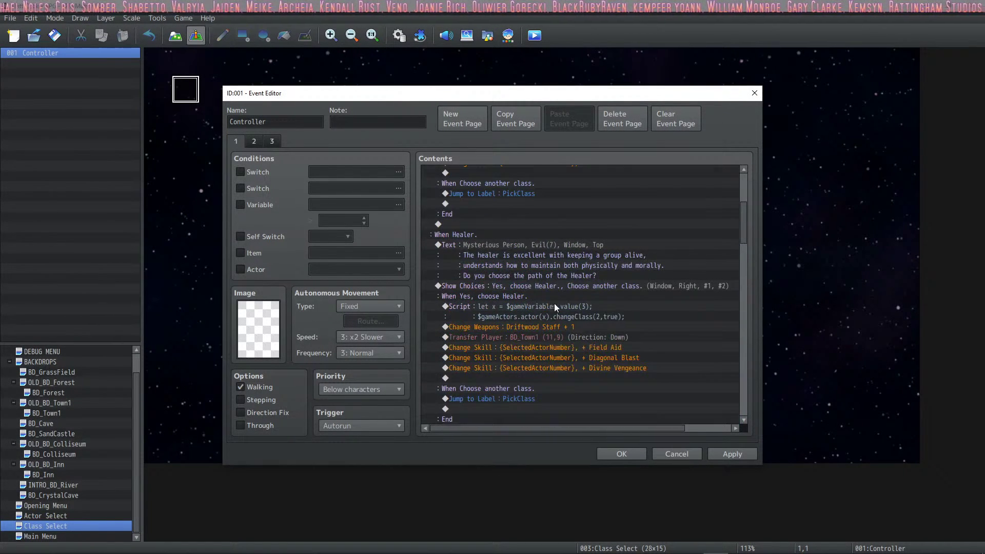
pyautogui.doubleClick(521, 246)
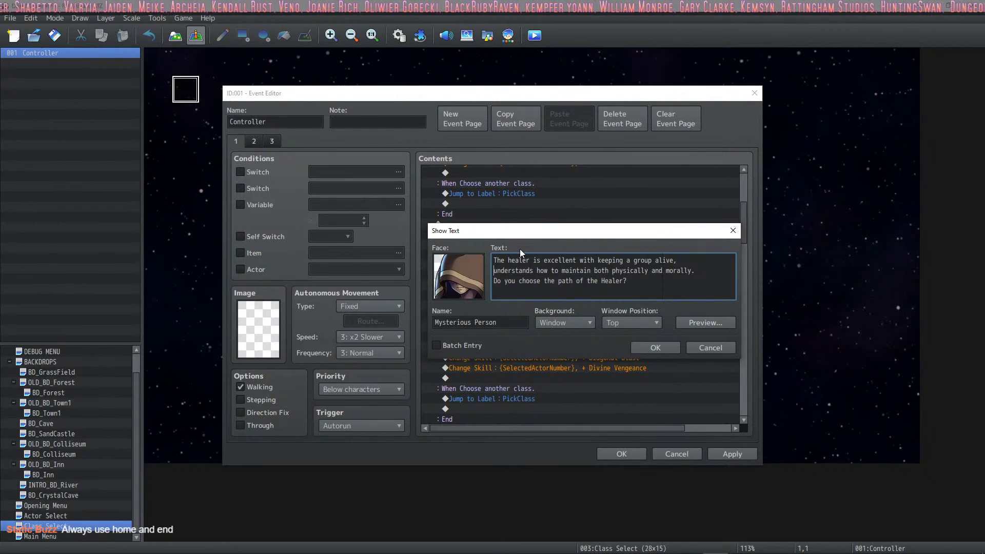
pyautogui.hotkey('ctrl', 'v')
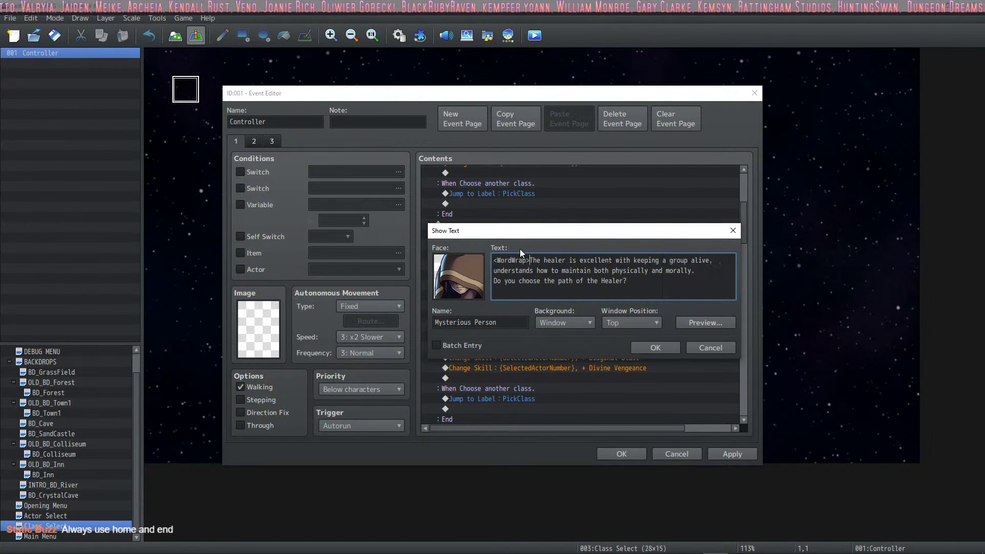
pyautogui.click(652, 347)
pyautogui.scroll(5, 524, 294)
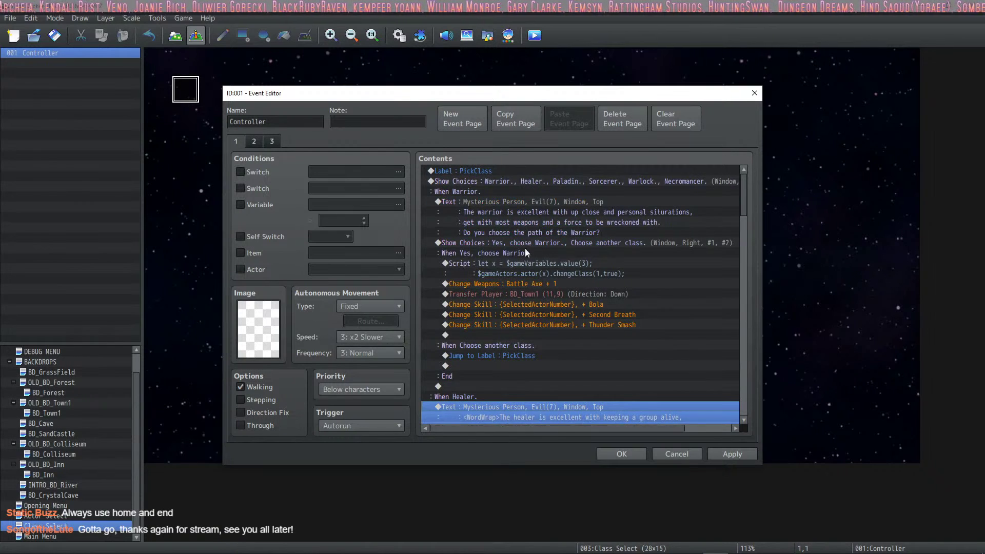
# - Add the <WordWrap> tag to the start of the Warrior description text and save the Controller event
pyautogui.click(533, 202)
pyautogui.doubleClick(534, 200)
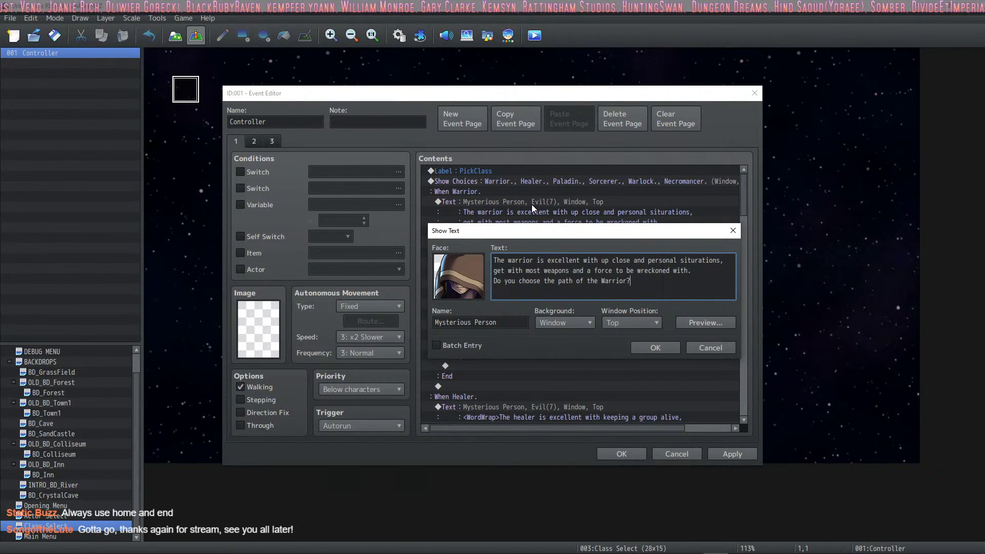
pyautogui.hotkey('ctrl', 'v')
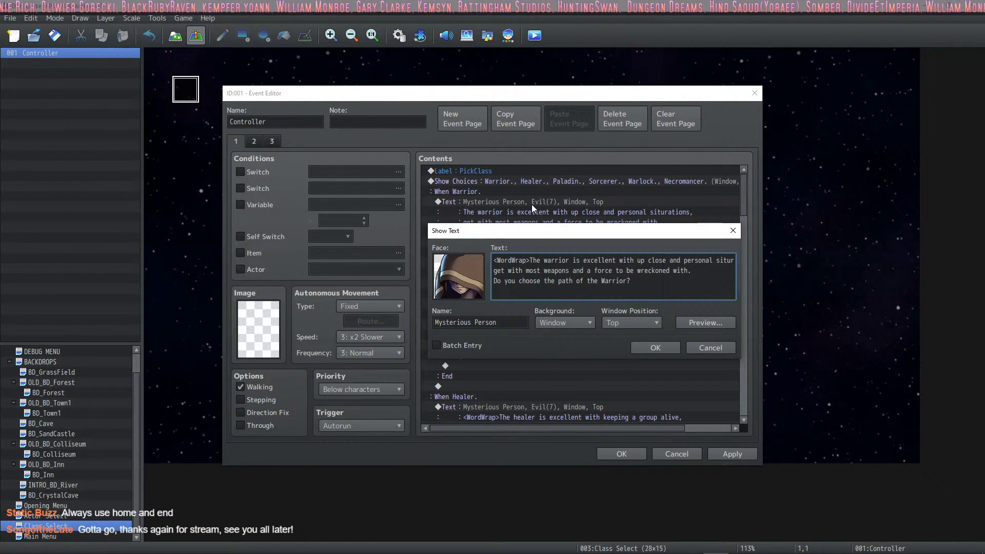
pyautogui.click(659, 348)
pyautogui.click(618, 455)
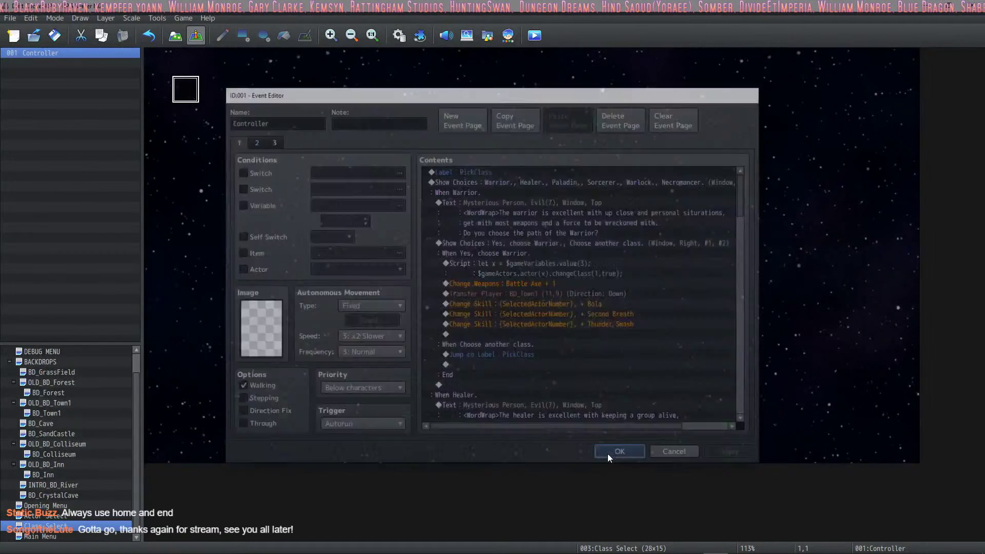
# - Check the second and third pages of the Controller event for further text
pyautogui.doubleClick(184, 86)
pyautogui.click(256, 141)
pyautogui.click(272, 141)
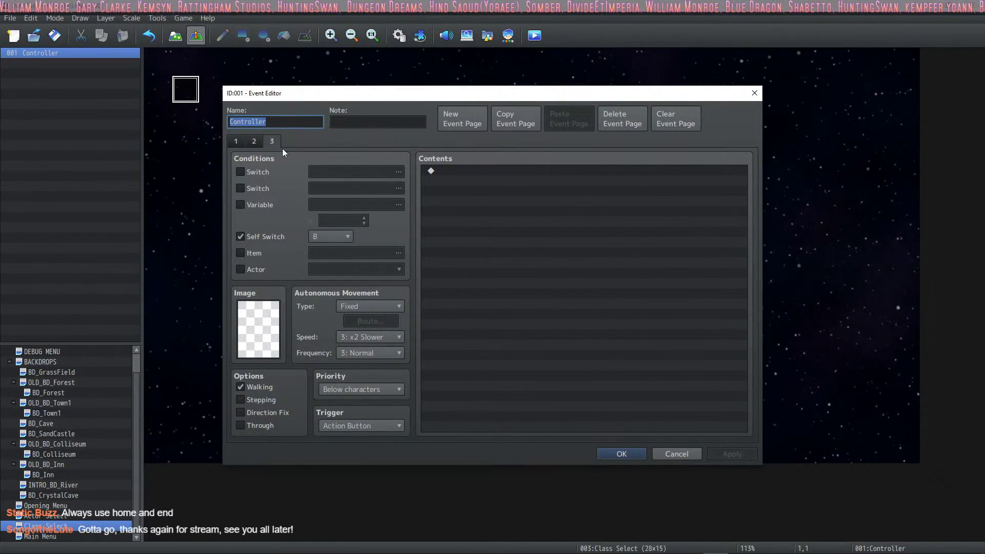
pyautogui.click(618, 455)
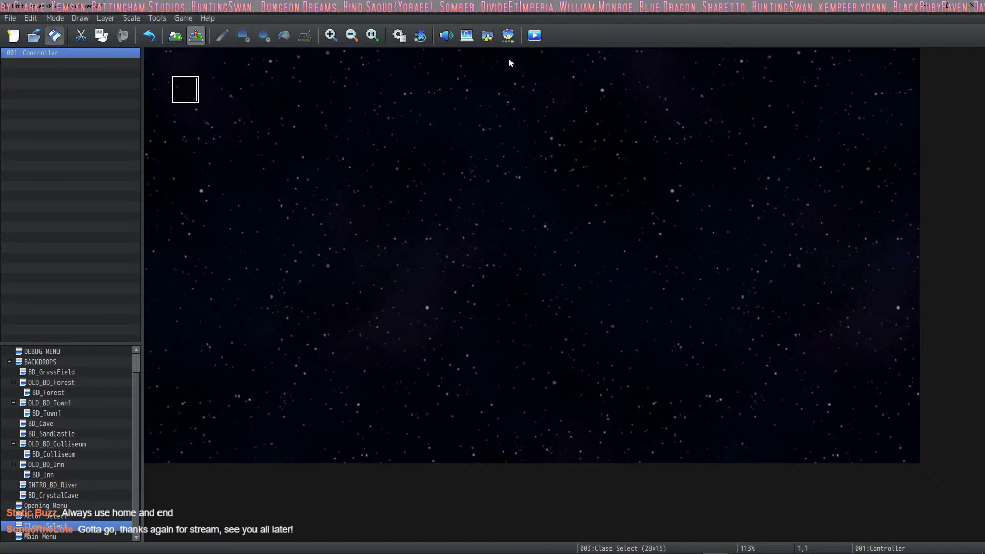
# - Playtest the game through hero selection and pick Warrior to check how its description wraps
pyautogui.click(534, 36)
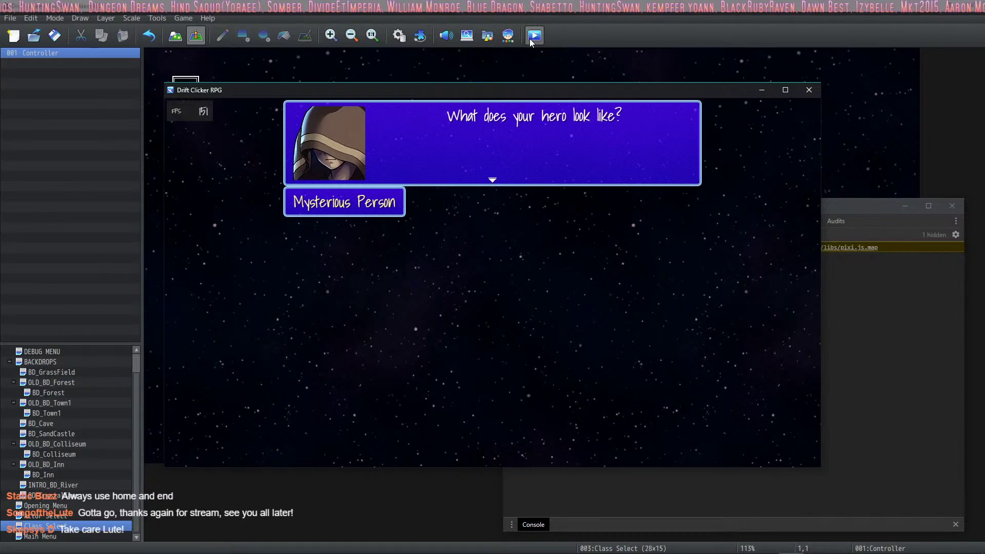
pyautogui.press('Return')
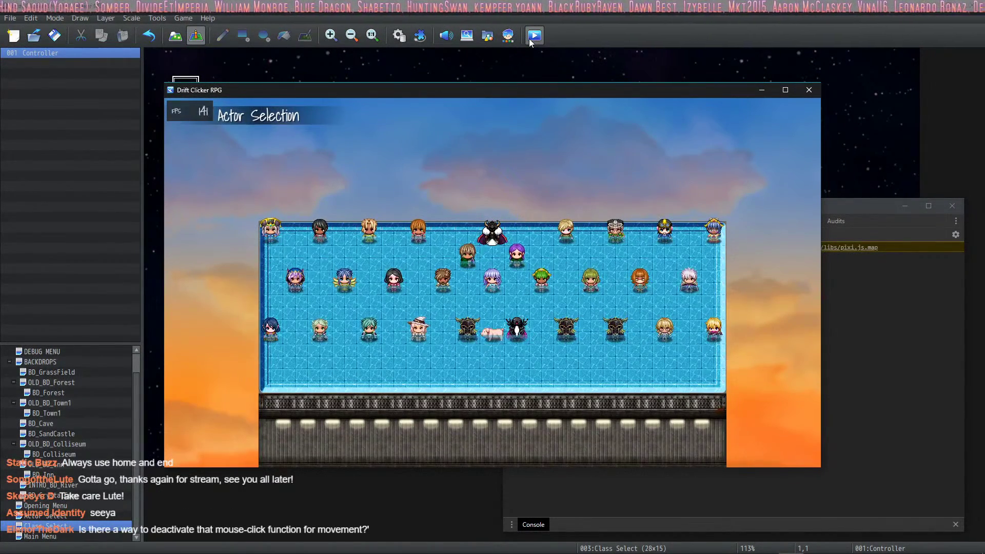
pyautogui.press('Return')
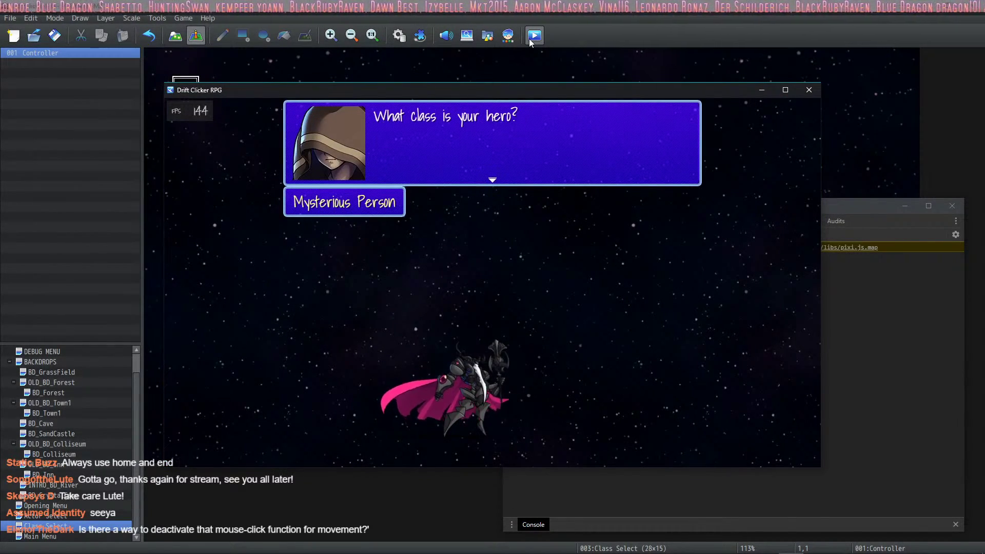
pyautogui.press('Return')
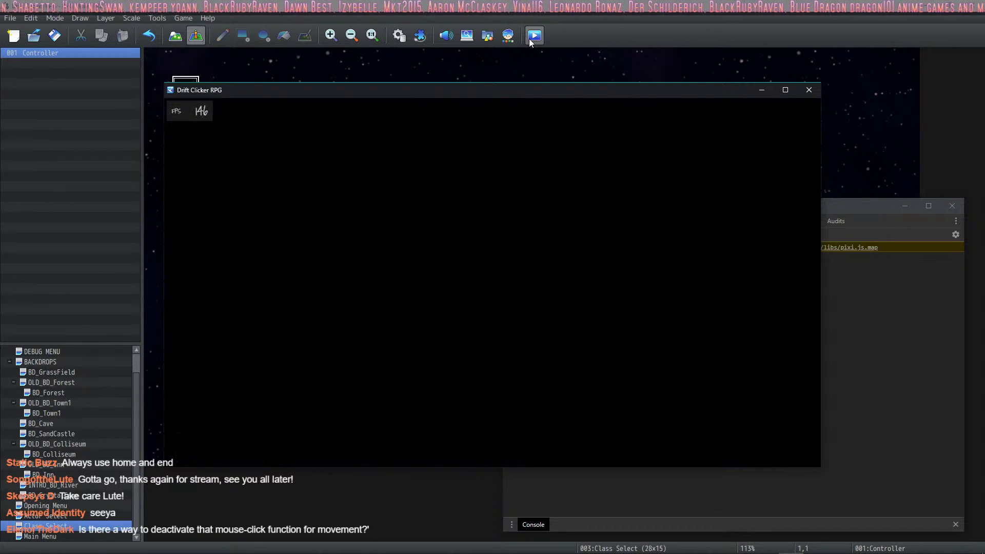
pyautogui.press('Return')
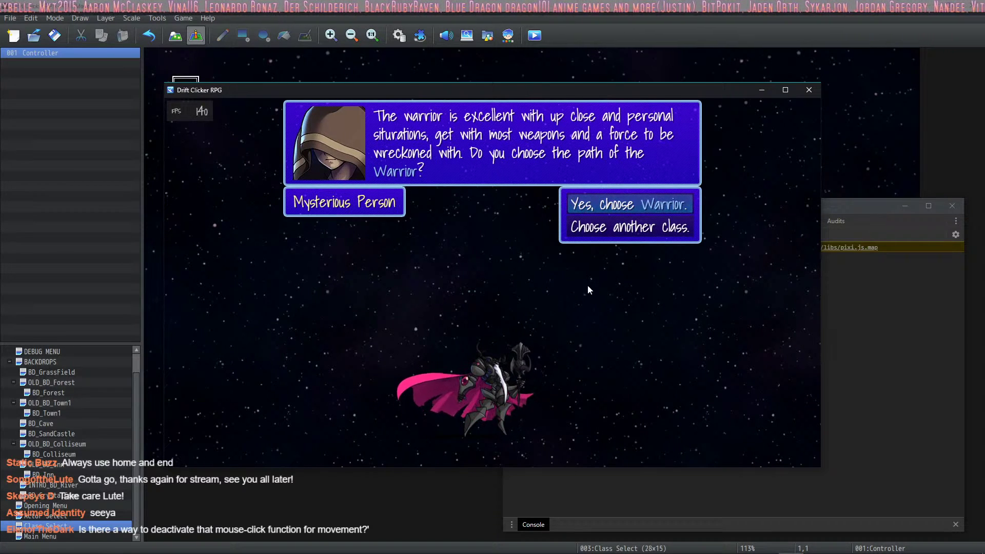
pyautogui.press('Down')
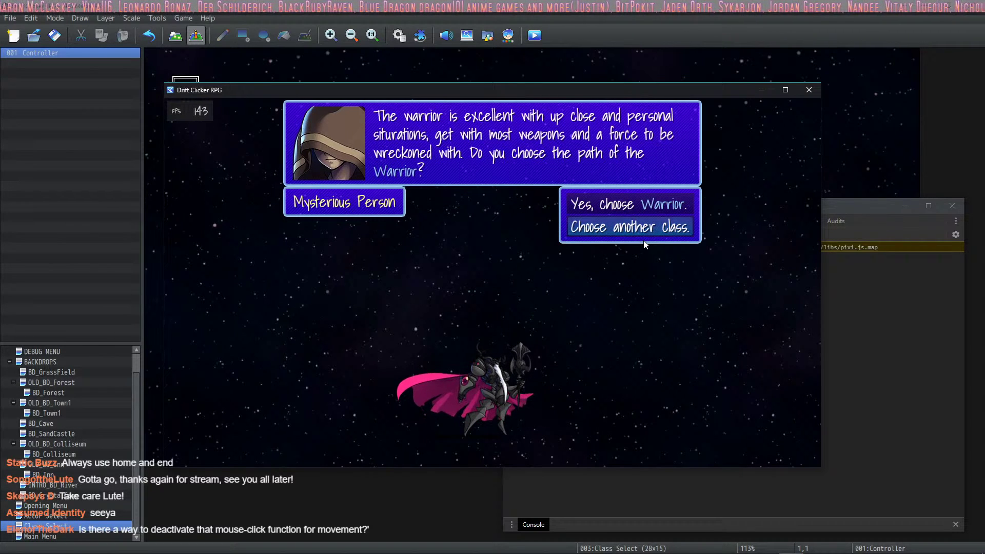
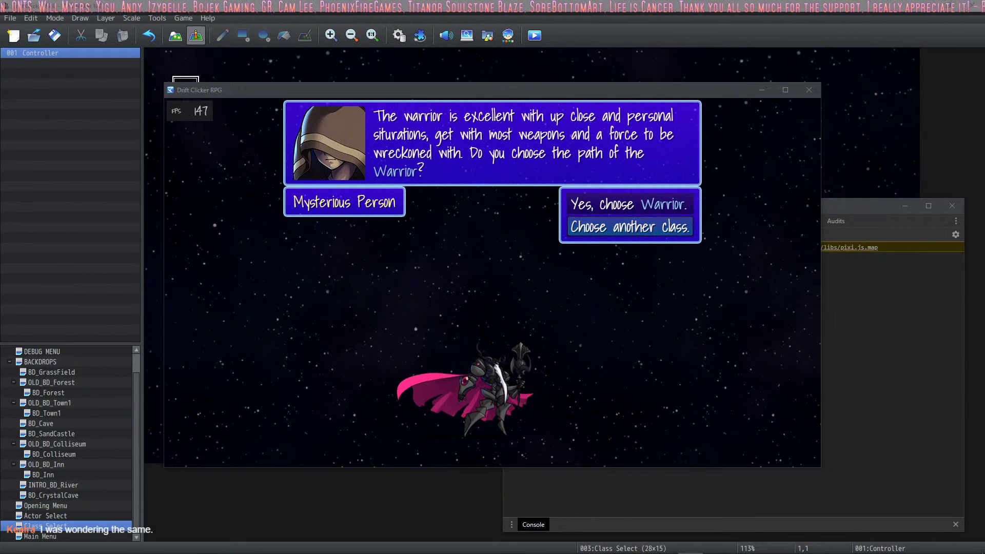
pyautogui.press('Up')
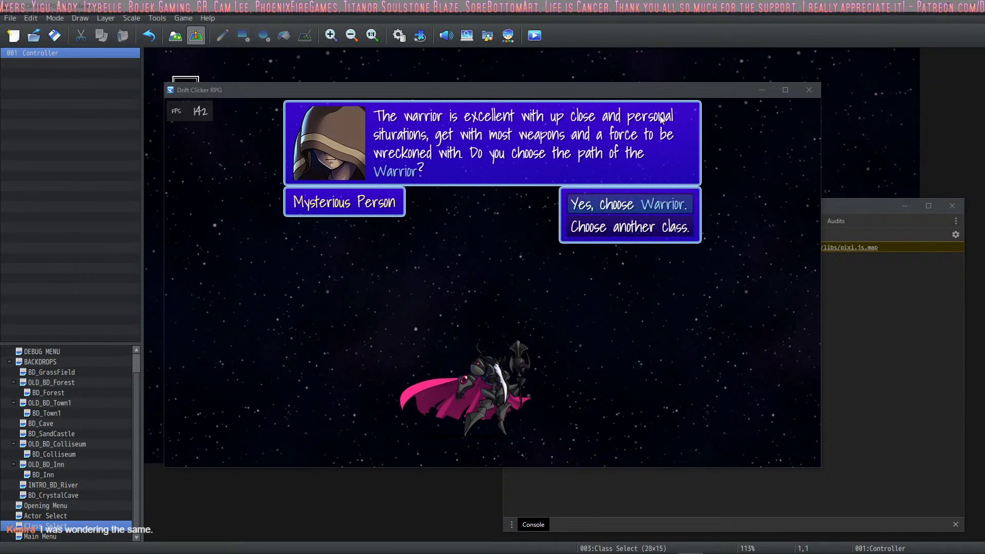
# - Correct "siturations" to "situations" in the Warrior description text of the Controller event
pyautogui.click(809, 89)
pyautogui.moveTo(619, 545)
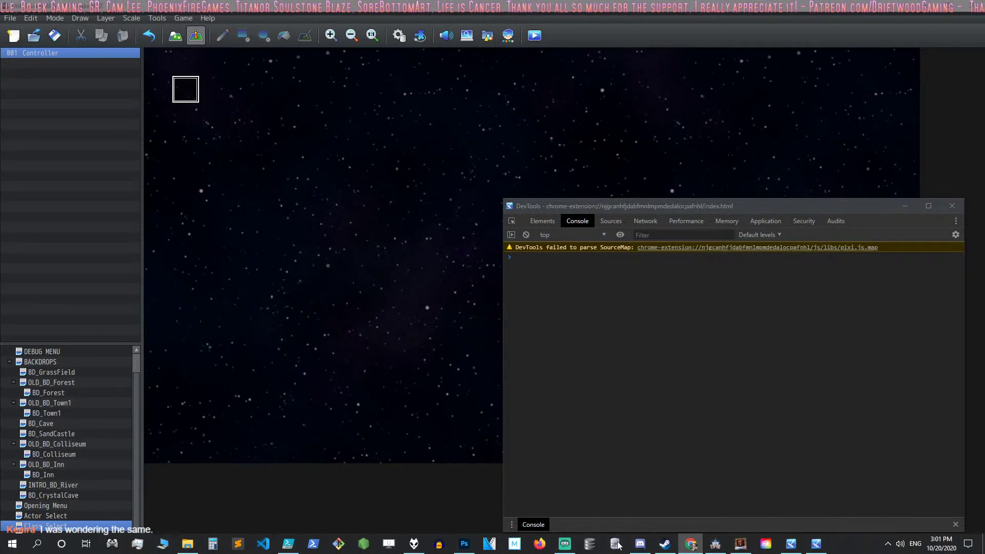
pyautogui.doubleClick(185, 89)
pyautogui.doubleClick(567, 198)
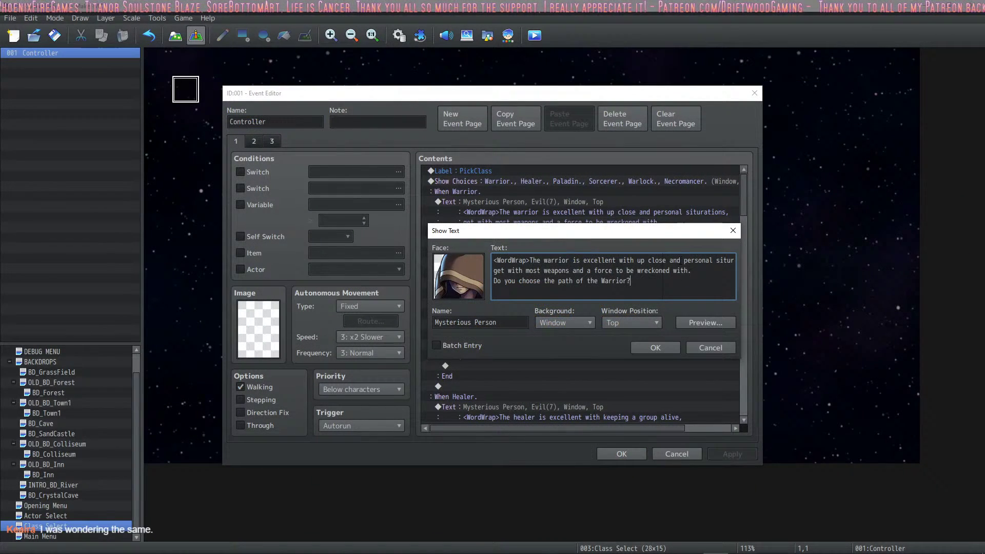
pyautogui.click(747, 260)
pyautogui.press('Right')
pyautogui.press('Right')
pyautogui.press('Right')
pyautogui.press('Right')
pyautogui.press('Right')
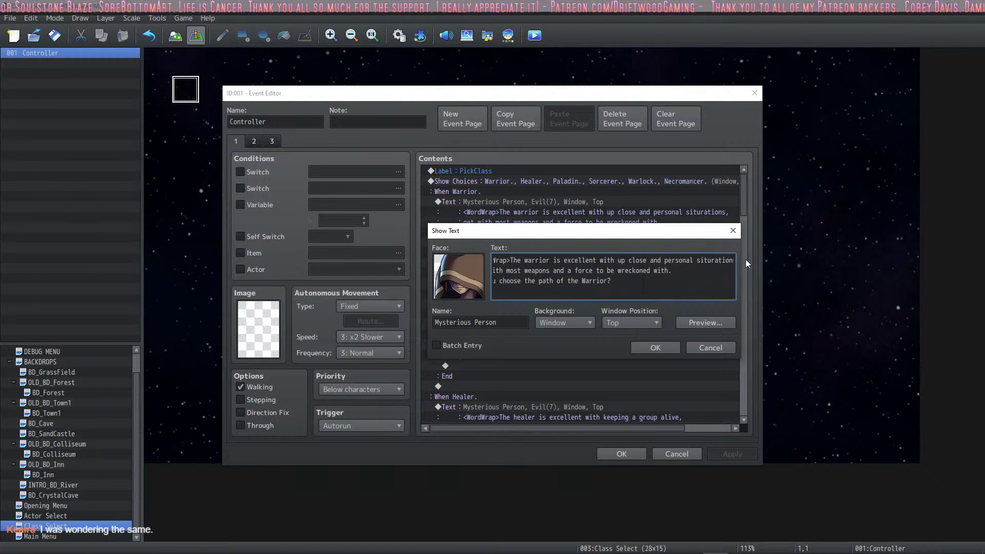
pyautogui.press('Left')
pyautogui.press('Left')
pyautogui.press('Left')
pyautogui.press('Left')
pyautogui.press('Left')
pyautogui.press('Left')
pyautogui.press('BackSpace')
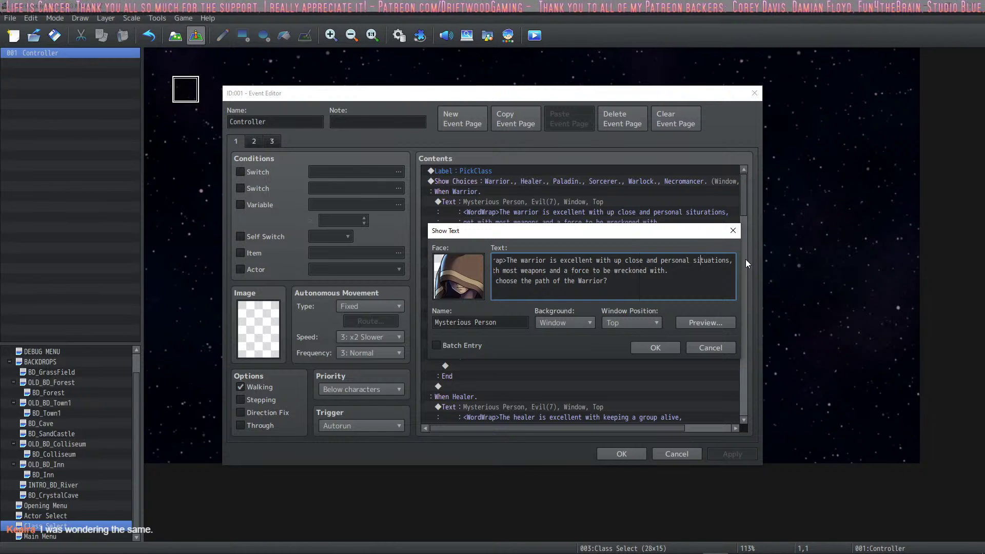
pyautogui.press('Left')
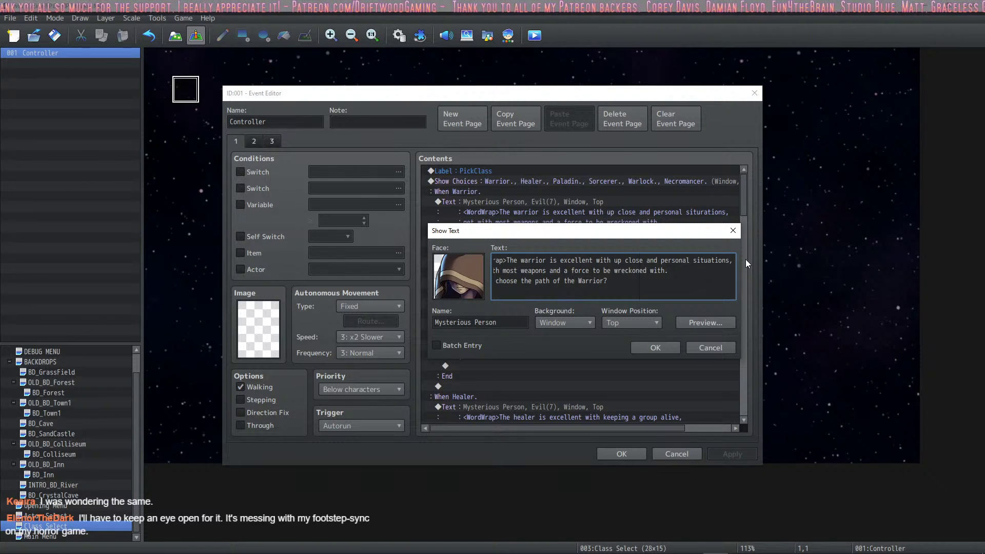
pyautogui.click(652, 350)
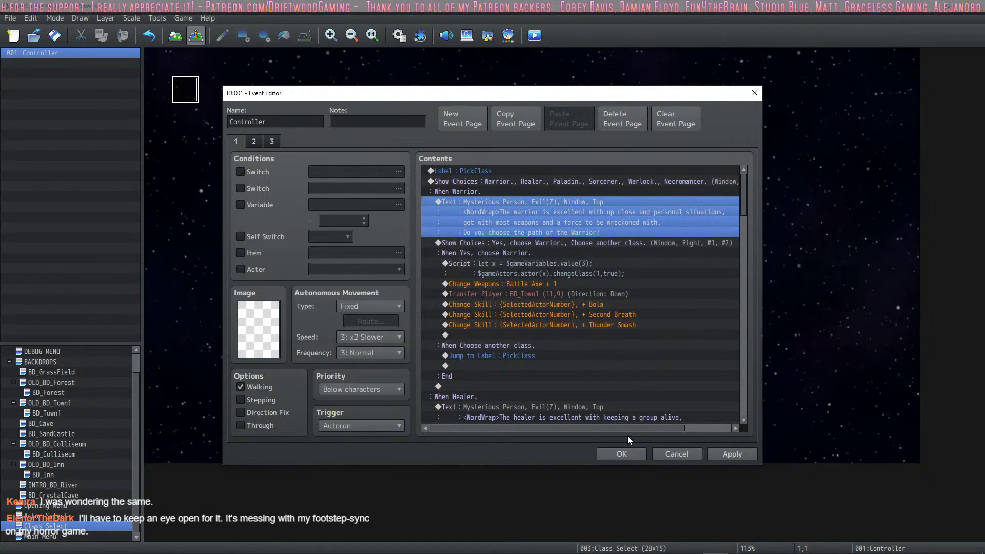
pyautogui.click(622, 454)
# - Switch back to the running Drift Clicker RPG playtest and confirm Warrior as the hero's class
pyautogui.moveTo(690, 538)
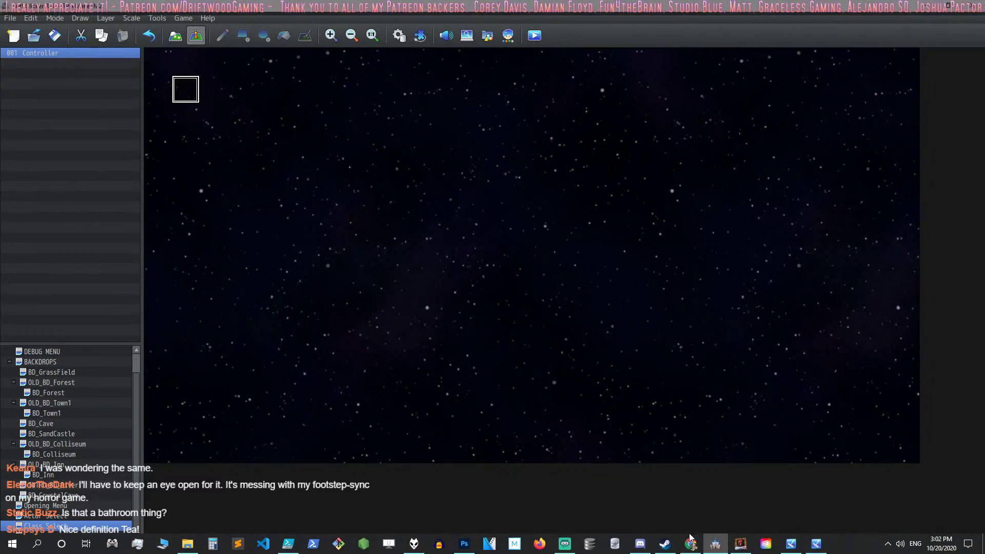
pyautogui.click(791, 544)
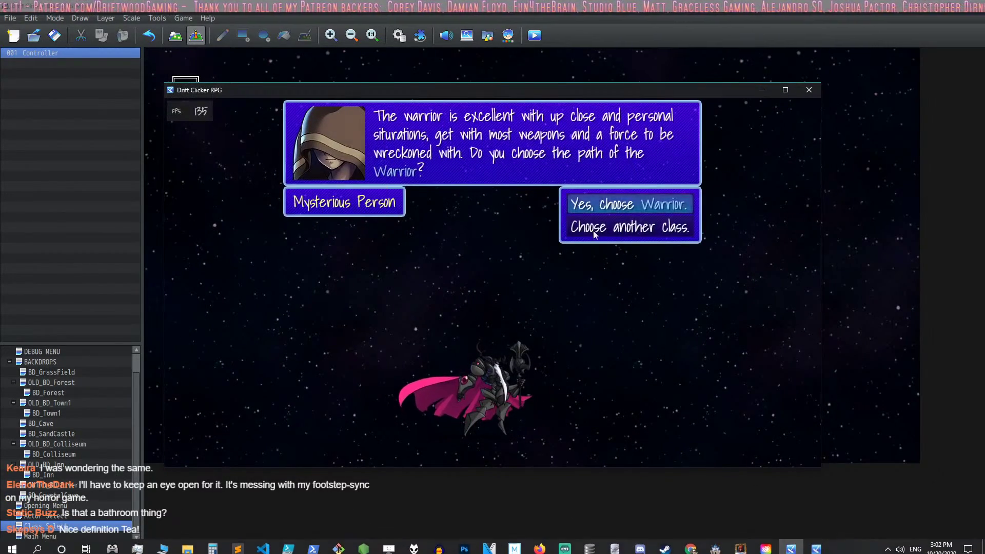
pyautogui.click(610, 203)
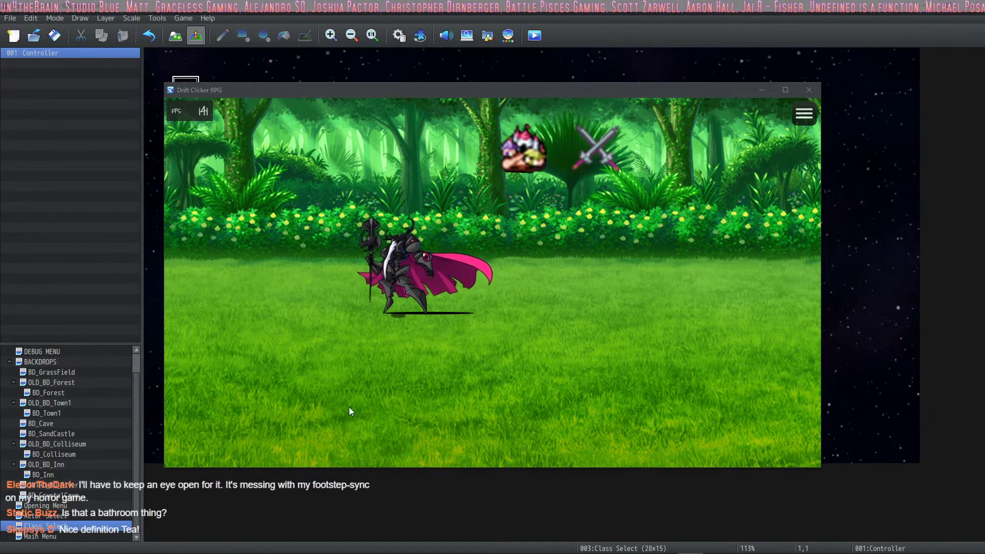
# - Start a battle from the forest screen and inspect the Warrior's Rage skills
pyautogui.click(601, 153)
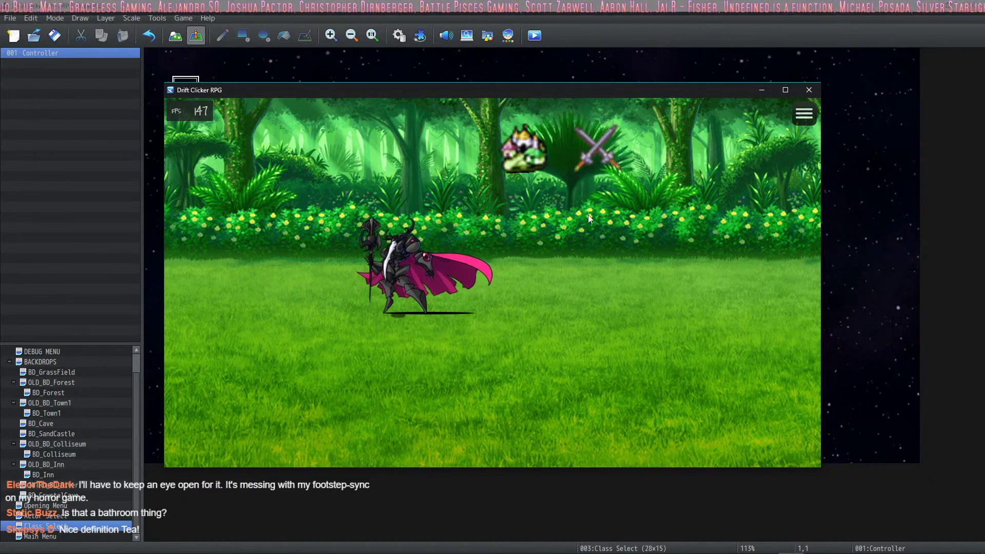
pyautogui.click(596, 159)
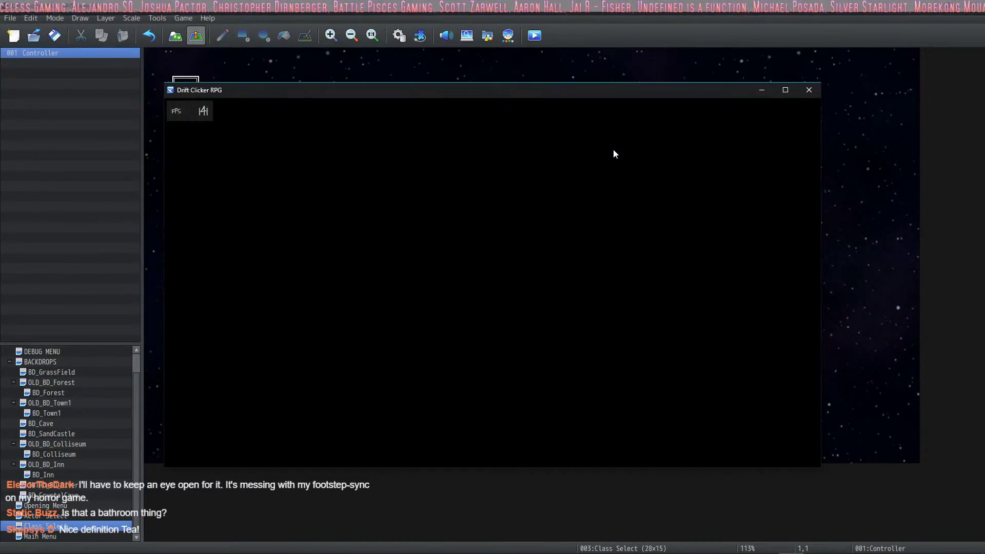
pyautogui.press('Down')
pyautogui.press('Down')
pyautogui.press('Up')
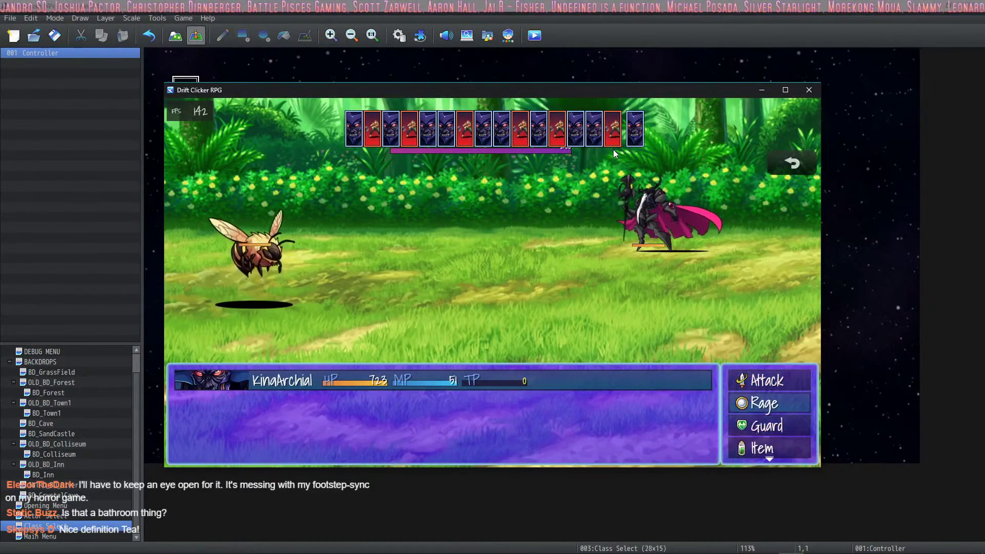
pyautogui.press('Up')
pyautogui.press('Down')
pyautogui.press('Return')
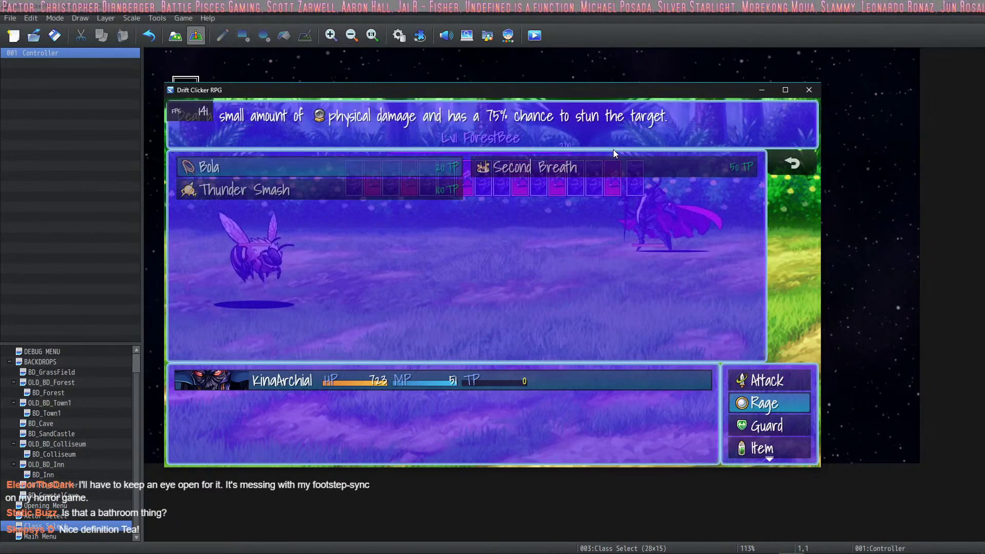
# - Leave the Rage skill list and defeat the ForestBee with a normal attack
pyautogui.press('Escape')
pyautogui.press('Up')
pyautogui.press('Return')
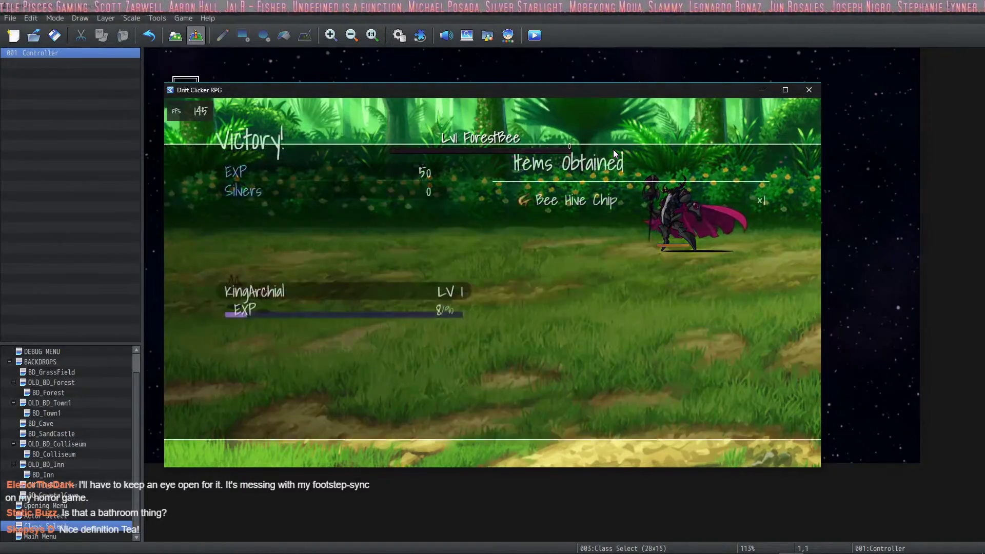
# - Start another forest battle from the map, fight the Phantom with KingArchial and close the victory summary
pyautogui.press('Return')
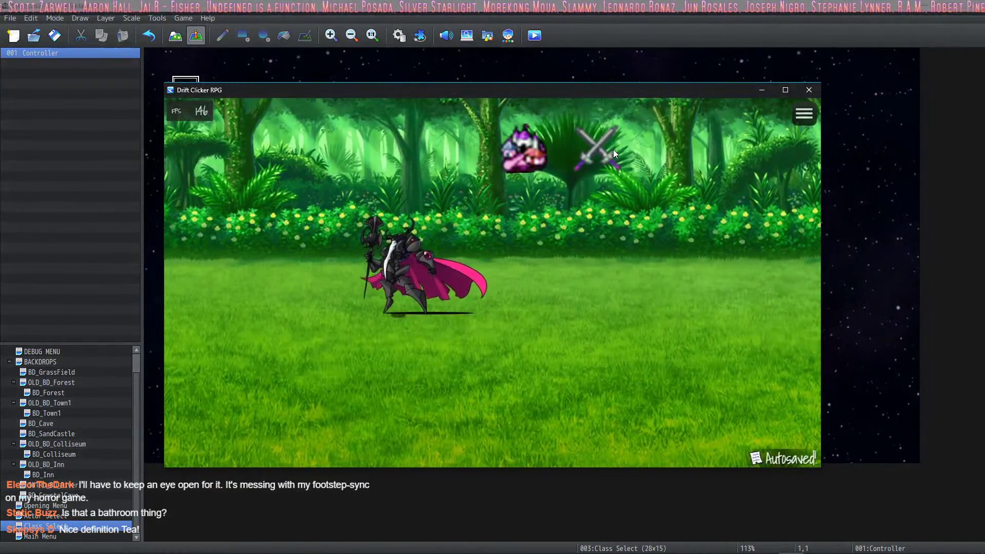
pyautogui.click(608, 149)
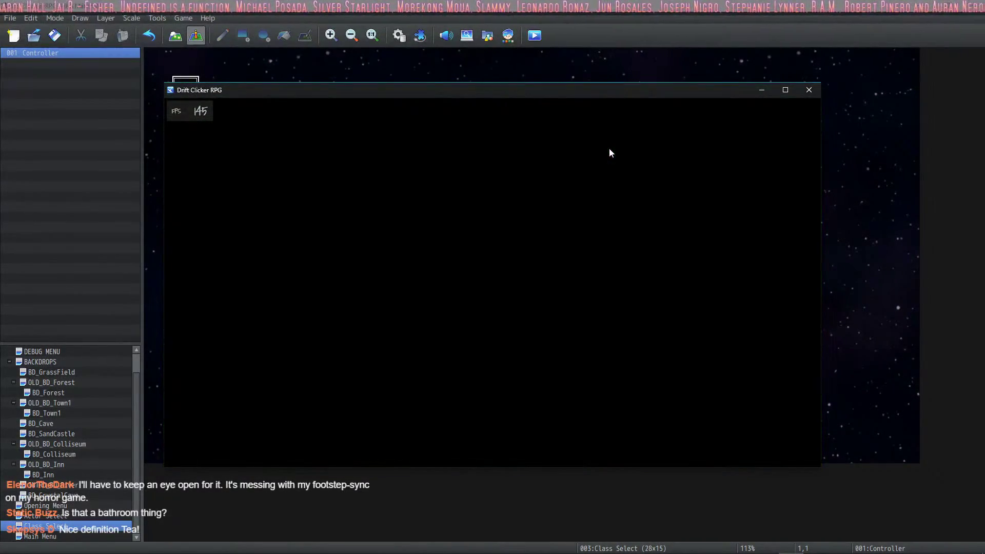
pyautogui.press('Return')
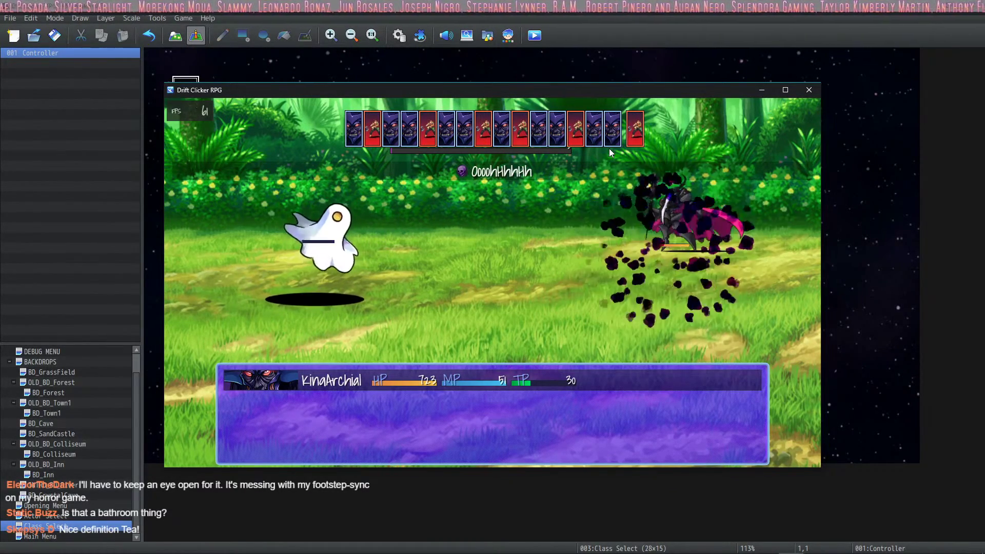
pyautogui.press('Return')
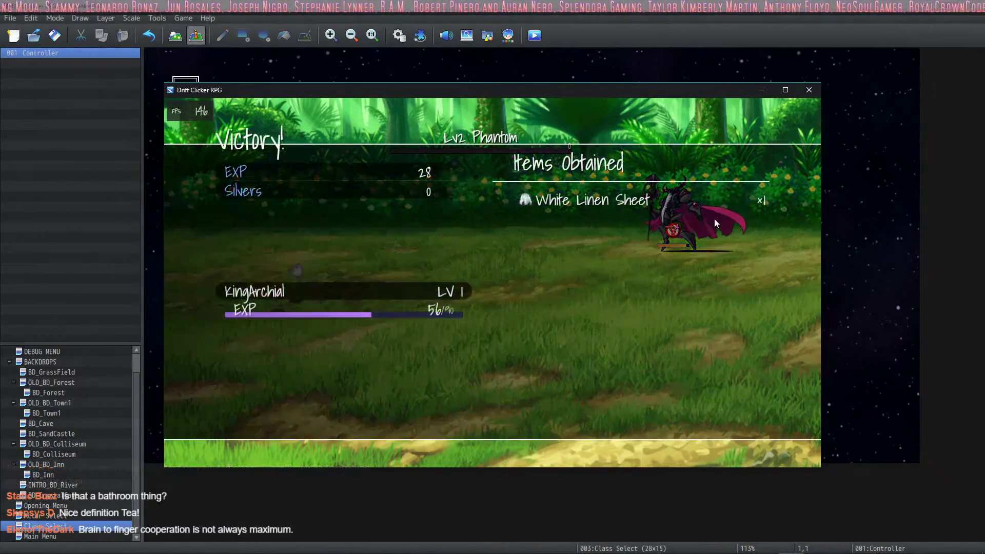
pyautogui.press('z')
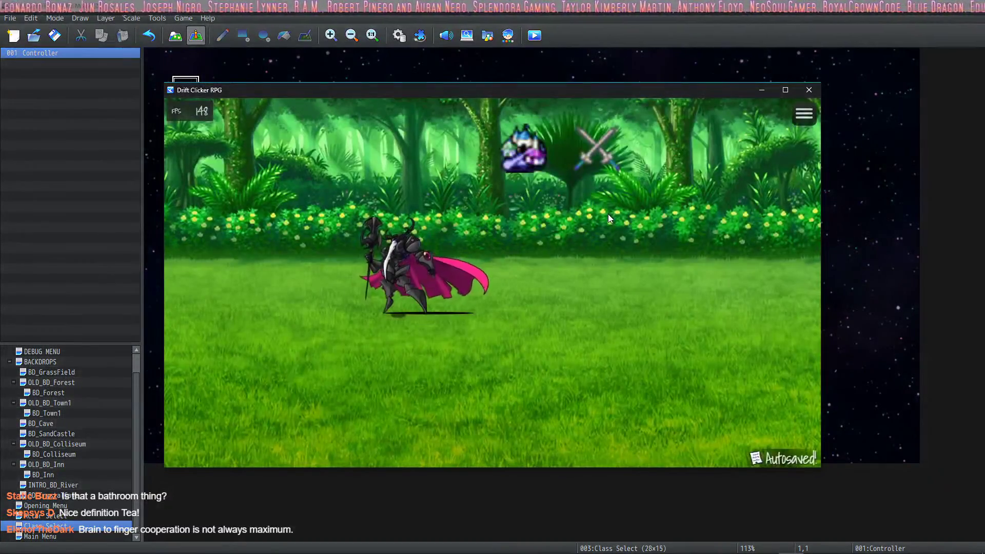
# - Enter a further forest encounter and defeat the ForestBee using KingArchial's basic Attack
pyautogui.click(602, 141)
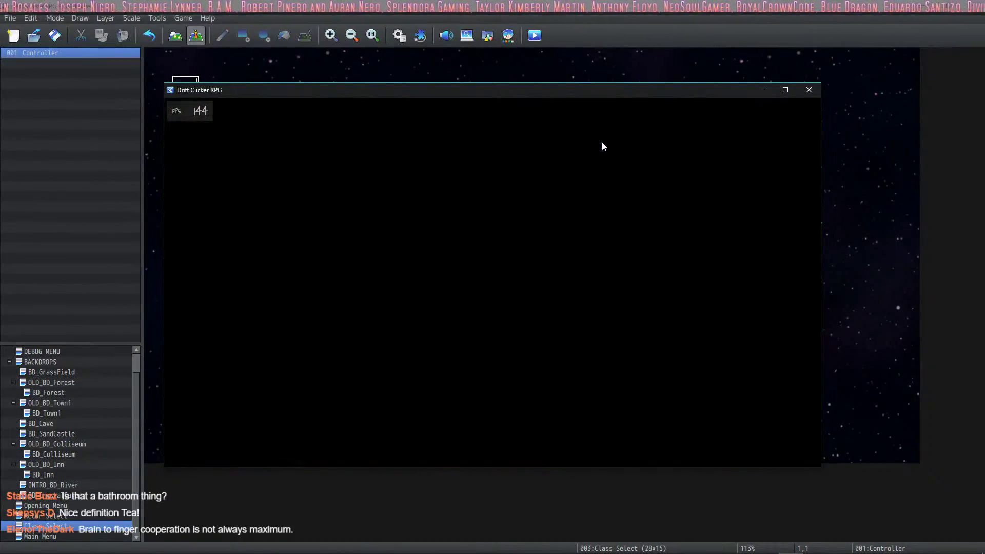
pyautogui.press('z')
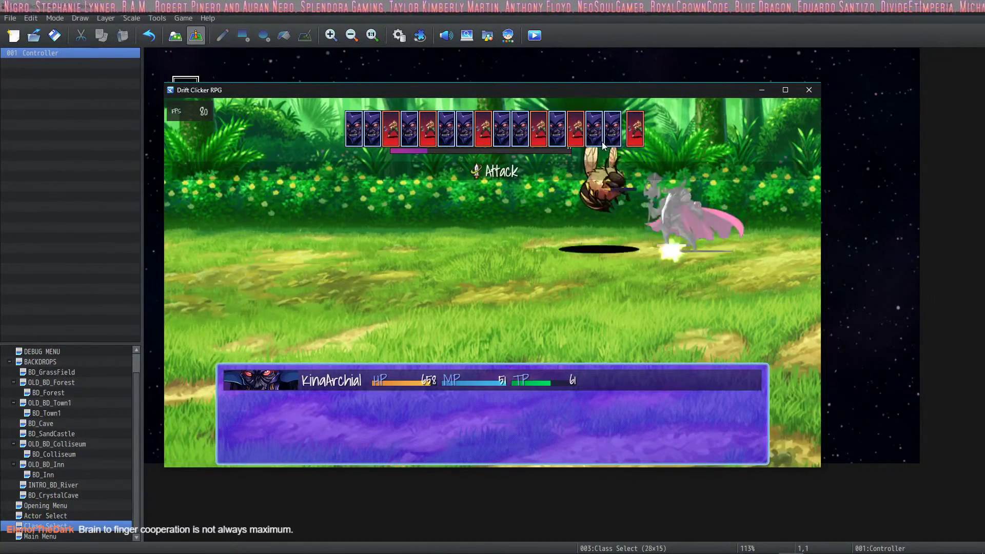
pyautogui.press('z')
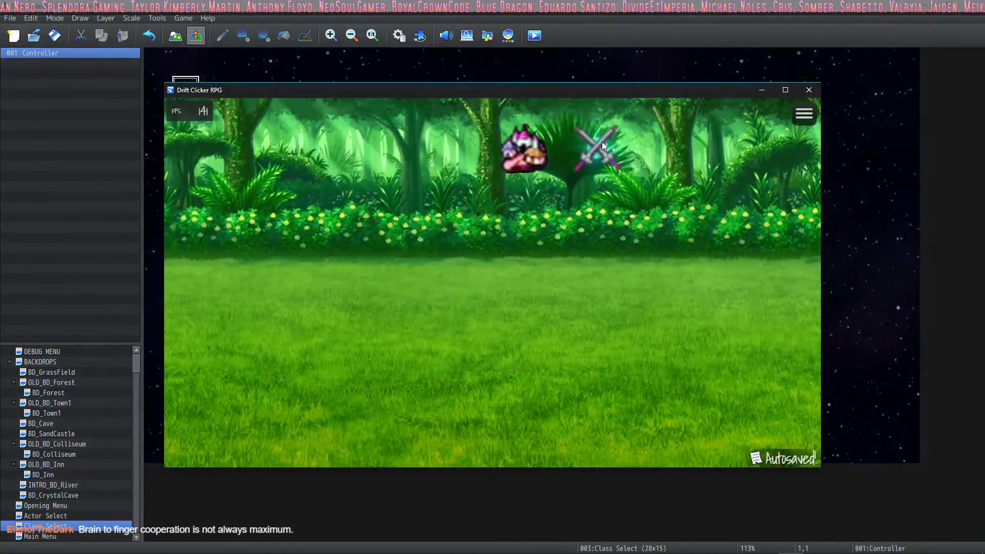
# - Use KingArchial's Rage skill Bola against the level 1 ForestBees in two consecutive forest battles
pyautogui.press('Down')
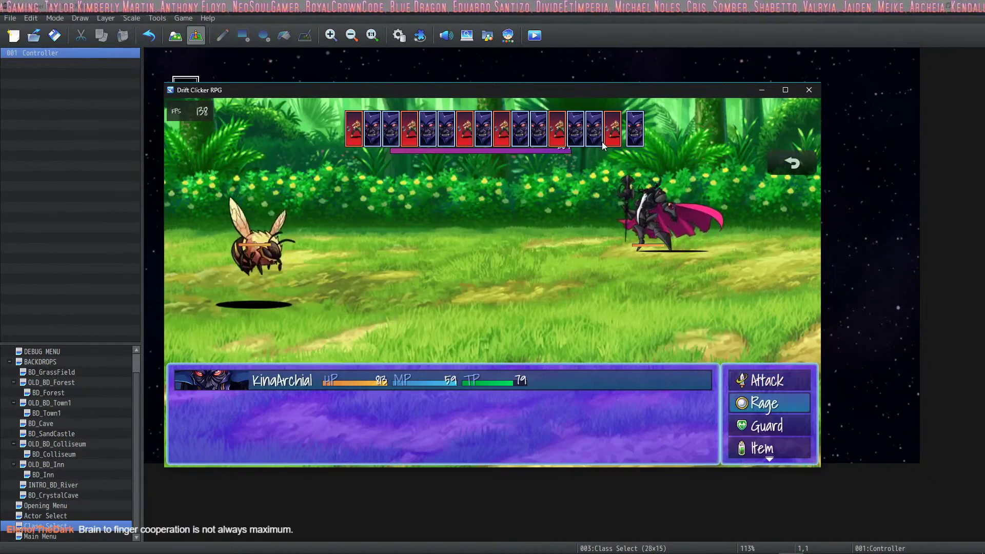
pyautogui.press('z')
pyautogui.press('z')
pyautogui.press('z')
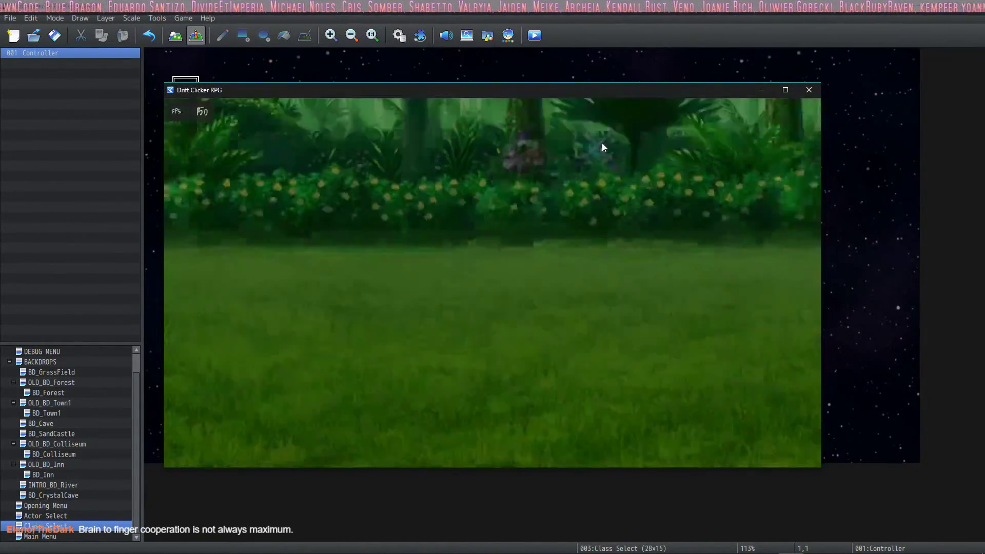
pyautogui.press('Return')
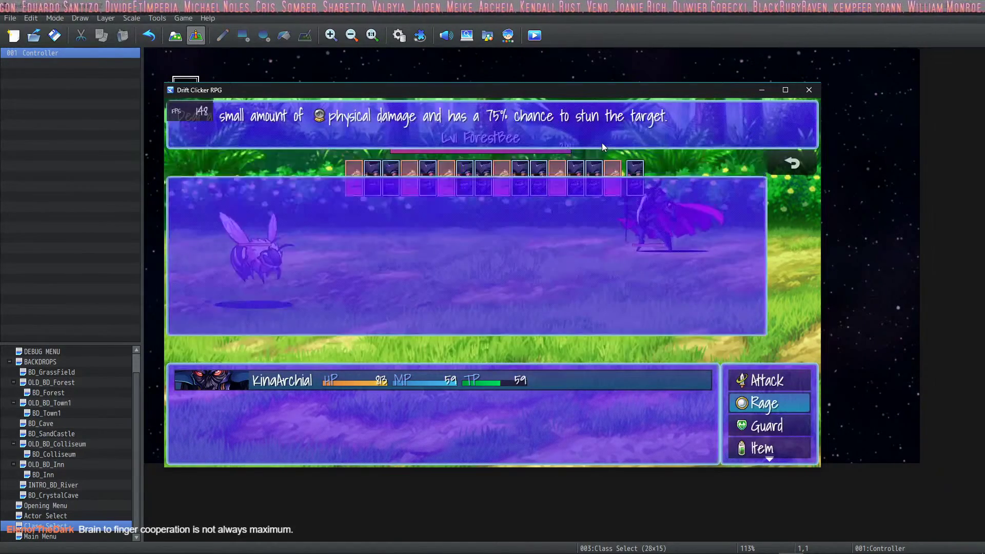
pyautogui.press('Return')
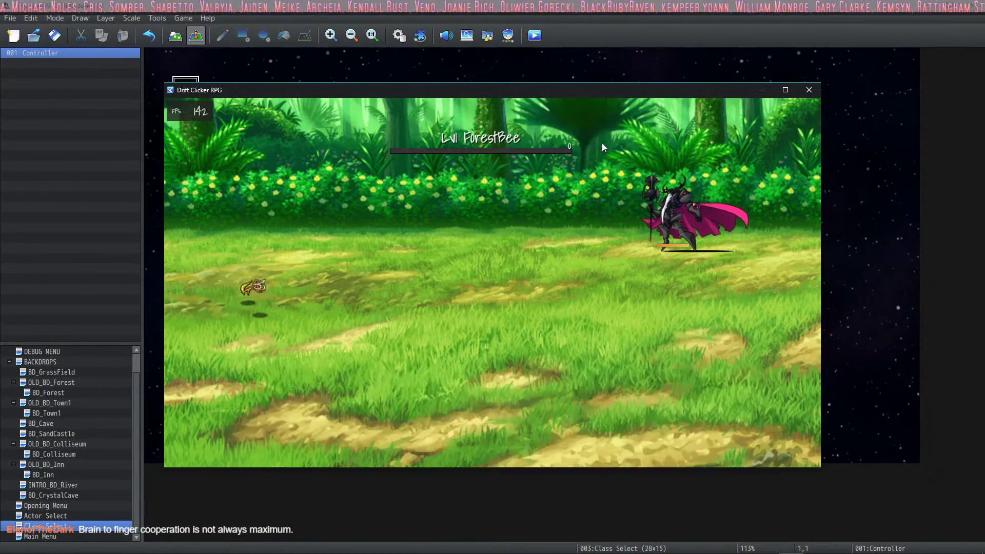
pyautogui.press('Return')
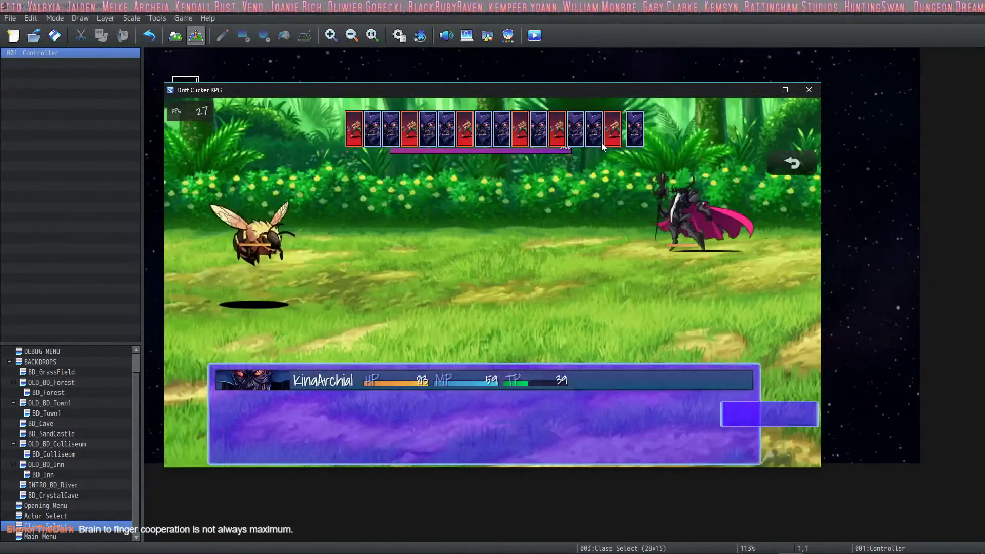
# - Check the Thunder Smash description among KingArchial's Rage skills during the ForestBee battle and return to Bola
pyautogui.press('Down')
pyautogui.press('Up')
pyautogui.press('Return')
pyautogui.press('Down')
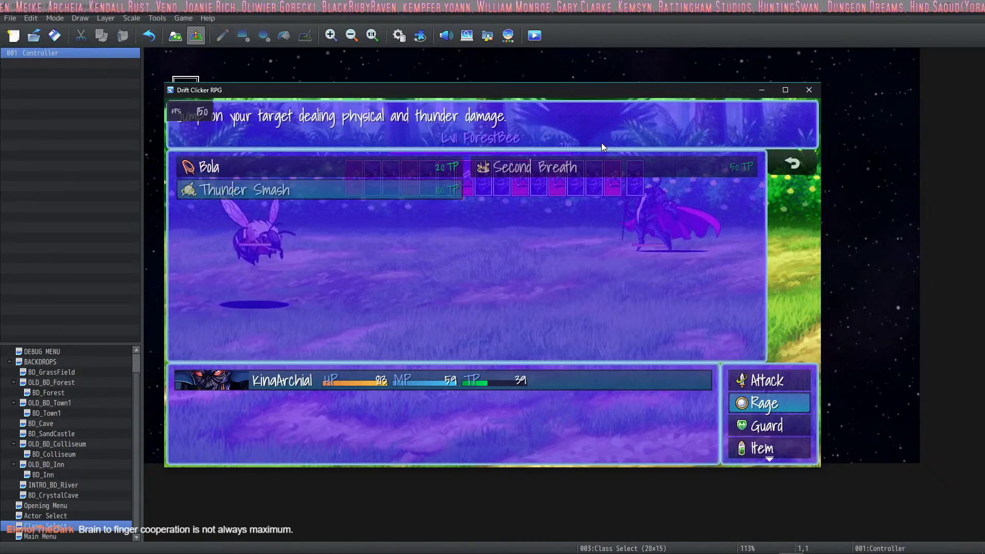
pyautogui.press('Up')
pyautogui.press('Return')
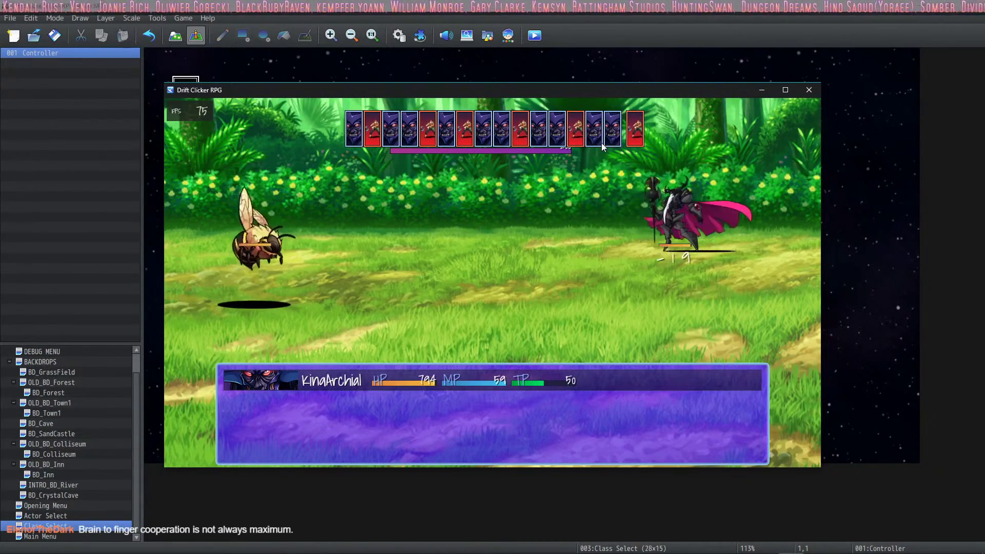
# - Defeat the level 1 ForestBee with KingArchial's Attack and dismiss the victory summary
pyautogui.press('Up')
pyautogui.press('Return')
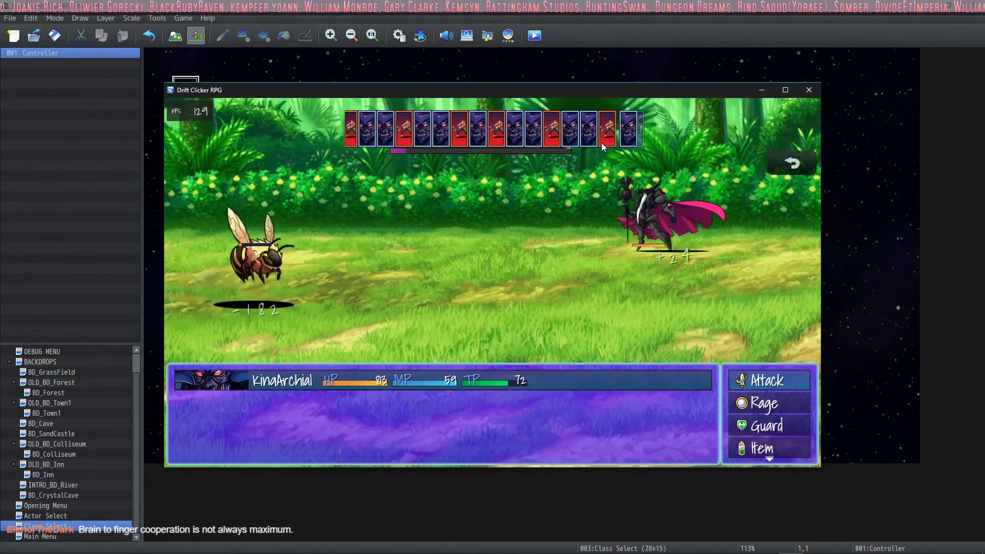
pyautogui.press('Return')
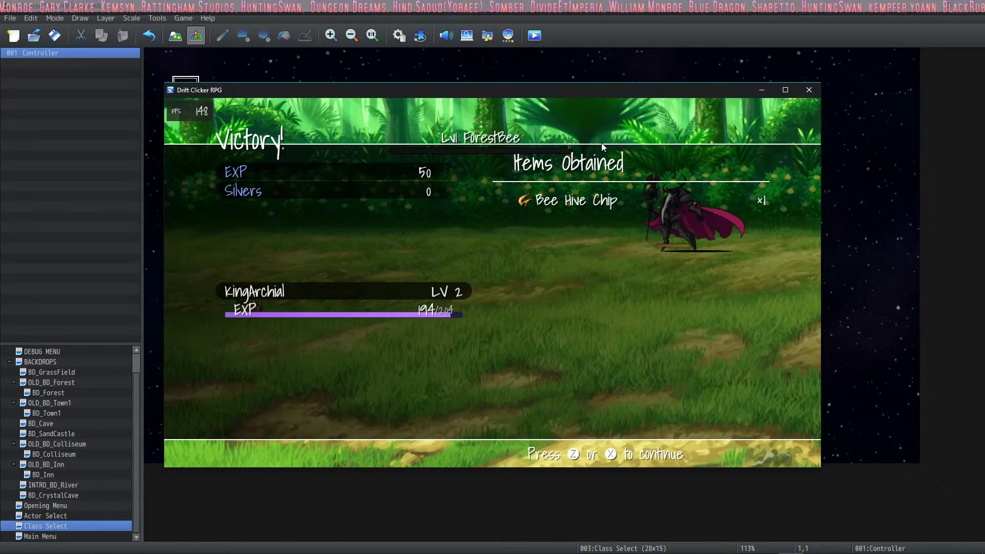
pyautogui.press('Return')
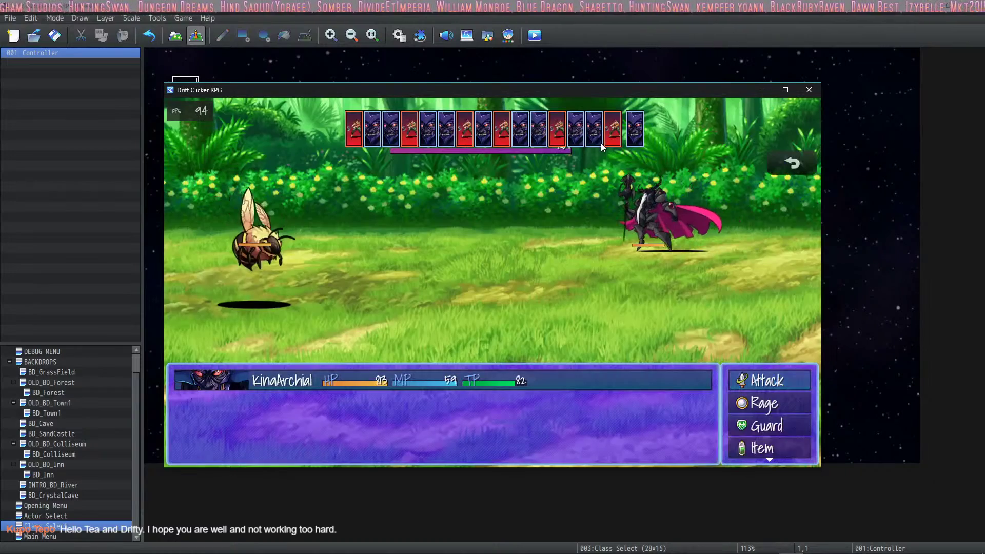
# - View the Second Breath skill, use Bola on the level 2 ForestBee, and follow up with Attack
pyautogui.press('Return')
pyautogui.press('Right')
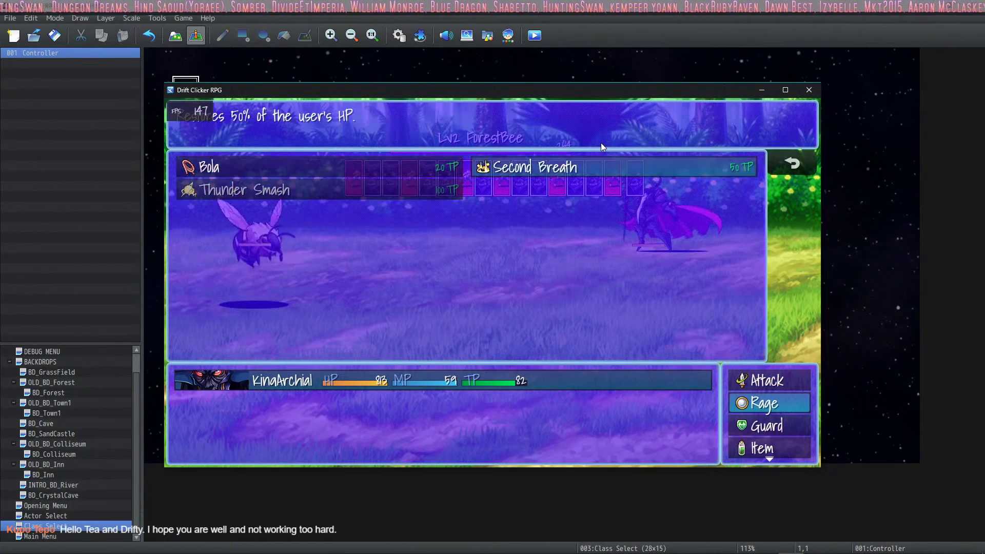
pyautogui.press('Left')
pyautogui.press('Return')
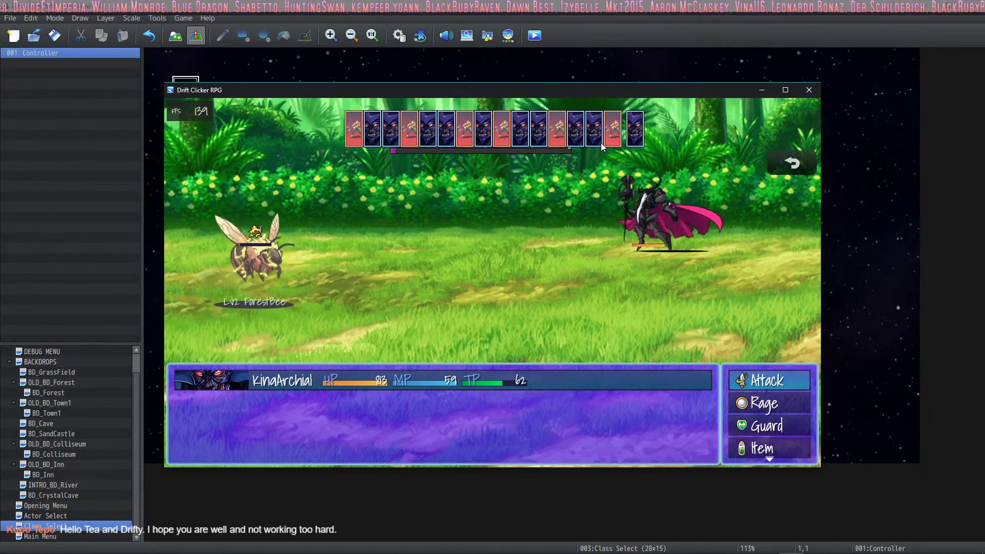
pyautogui.press('Return')
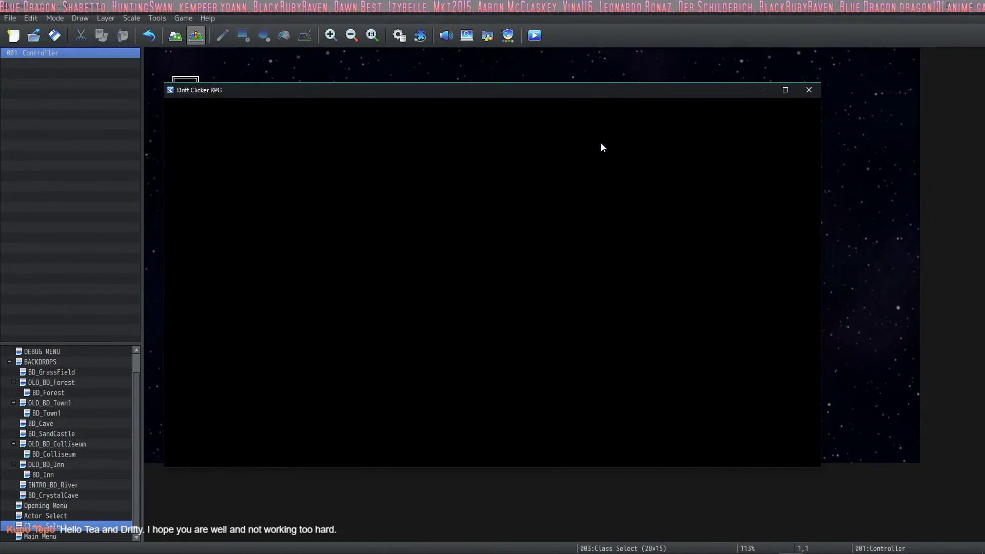
# - Open the developer console in the restarted playtest and pick Sehkmet as the character with the Healer class
pyautogui.press('F8')
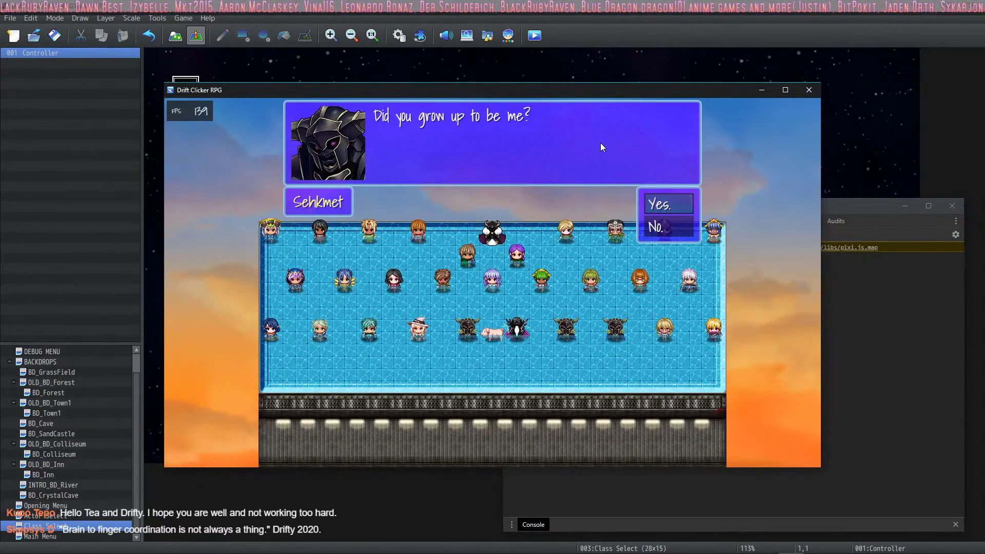
pyautogui.press('Return')
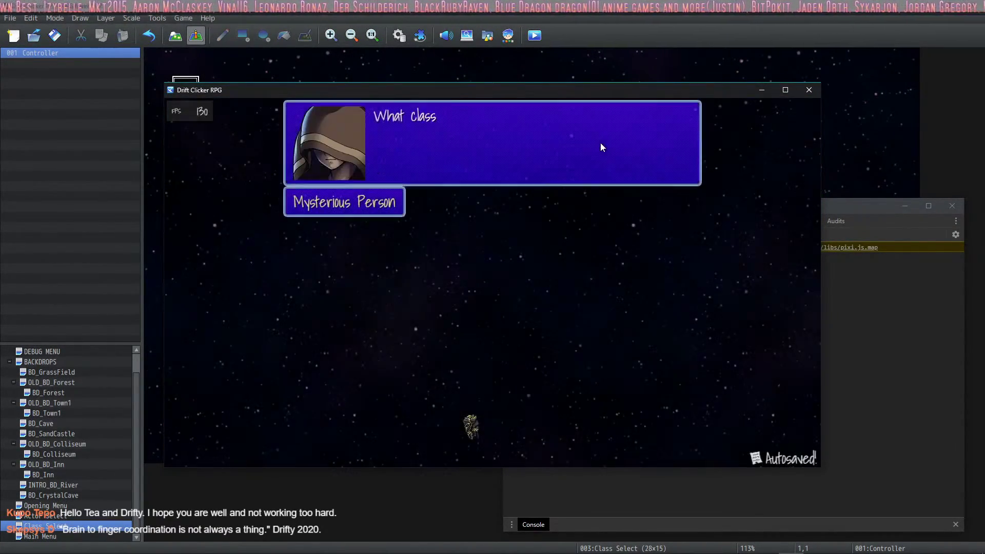
pyautogui.press('Return')
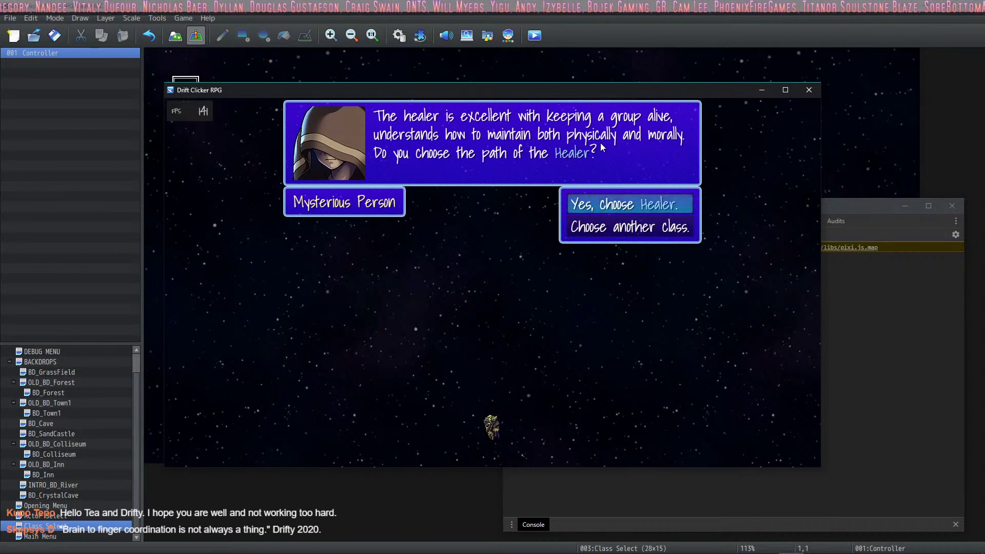
pyautogui.press('Return')
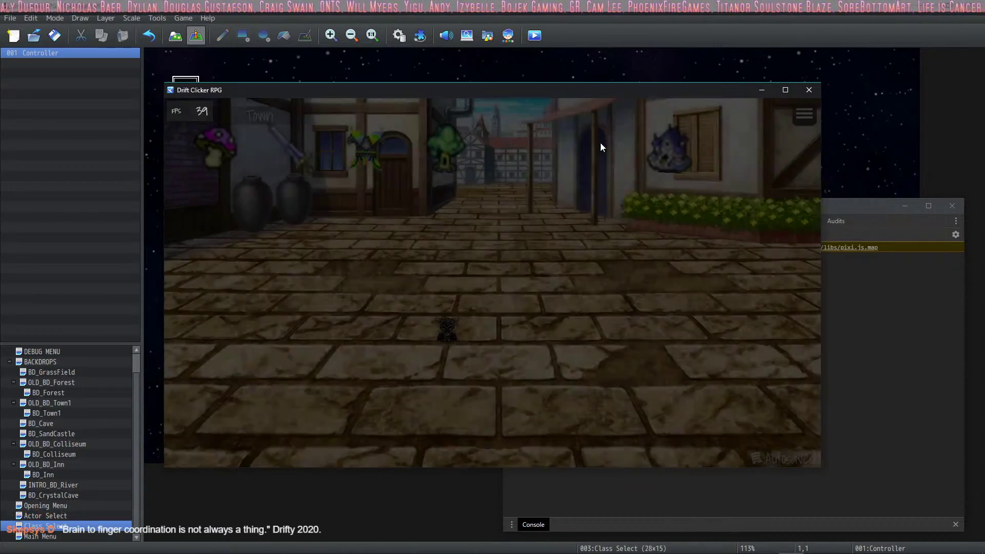
# - Start a battle in the Forest, defeat the level 1 Phantom with Sehkmet's Attack and dismiss the victory summary
pyautogui.press('Up')
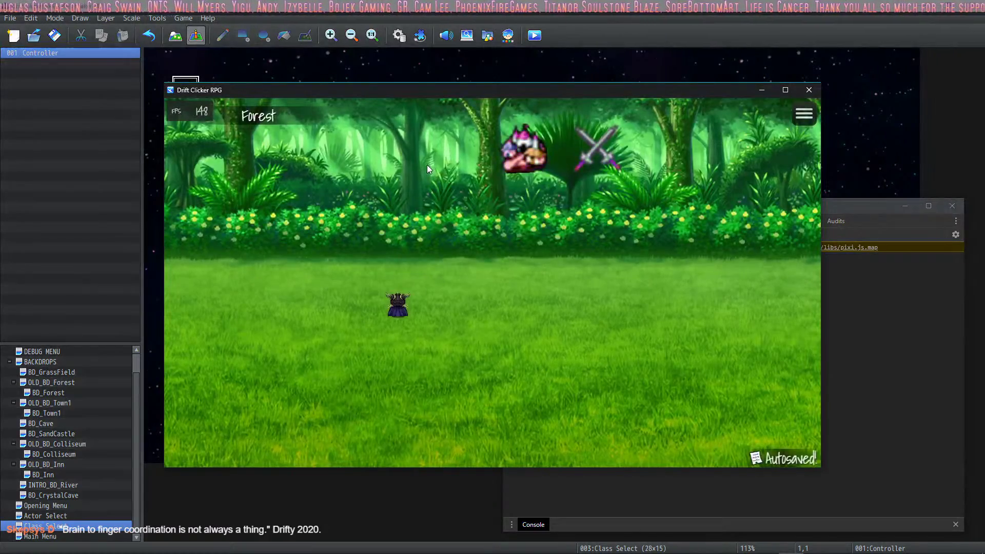
pyautogui.click(591, 147)
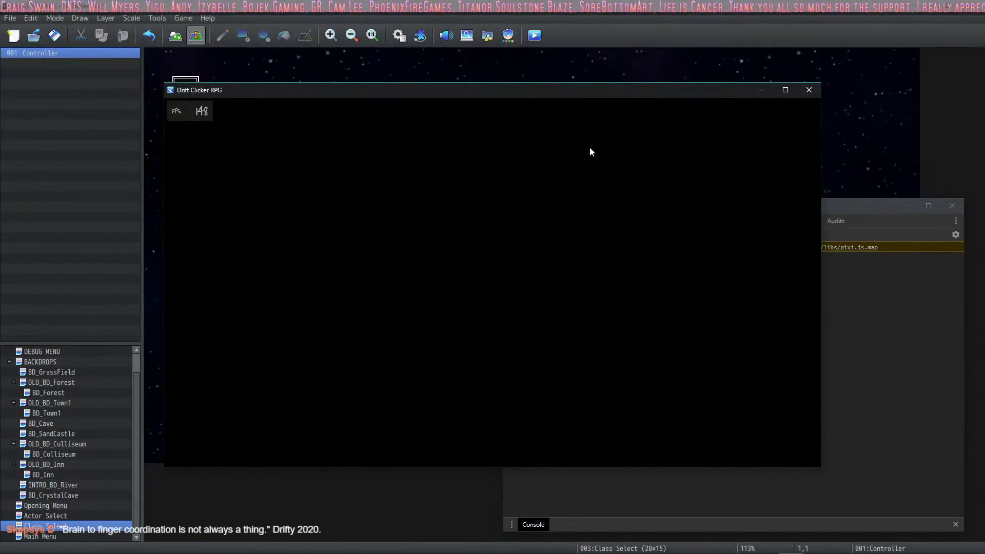
pyautogui.press('Return')
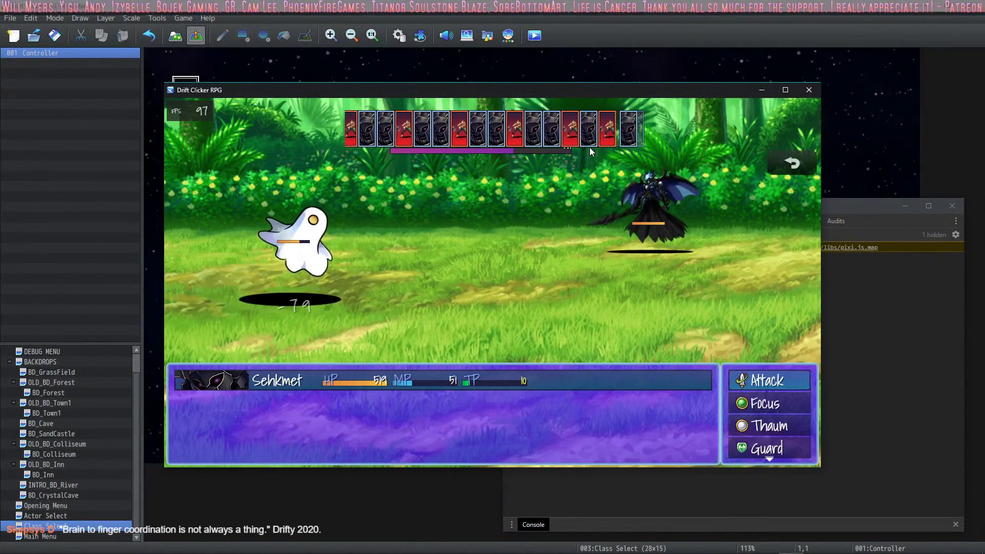
pyautogui.press('Return')
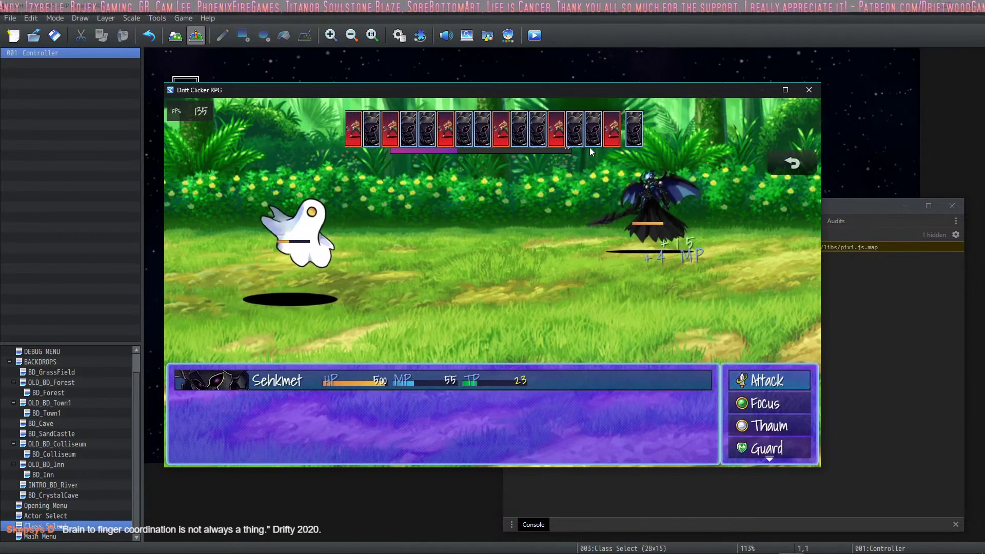
pyautogui.press('Return')
pyautogui.press('Return')
pyautogui.press('Return')
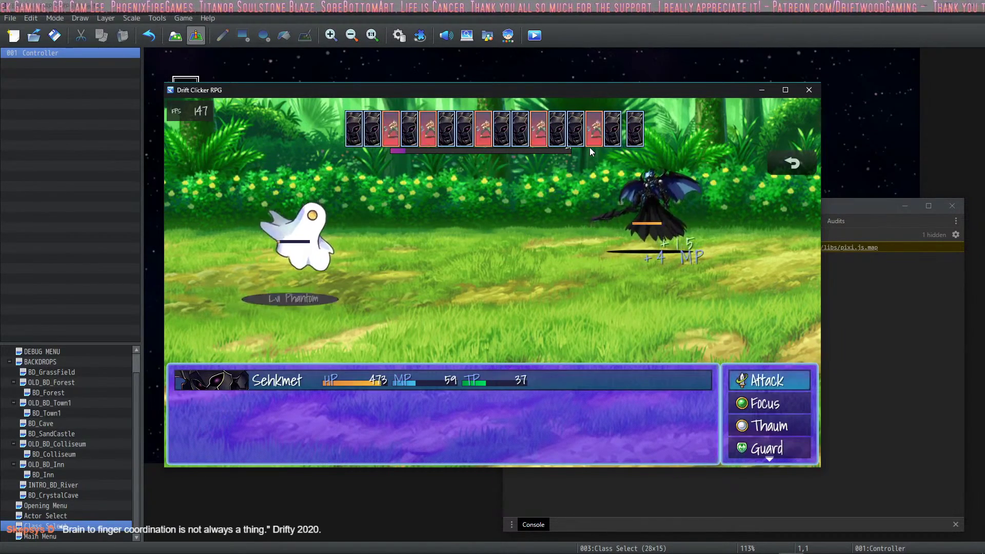
pyautogui.press('Return')
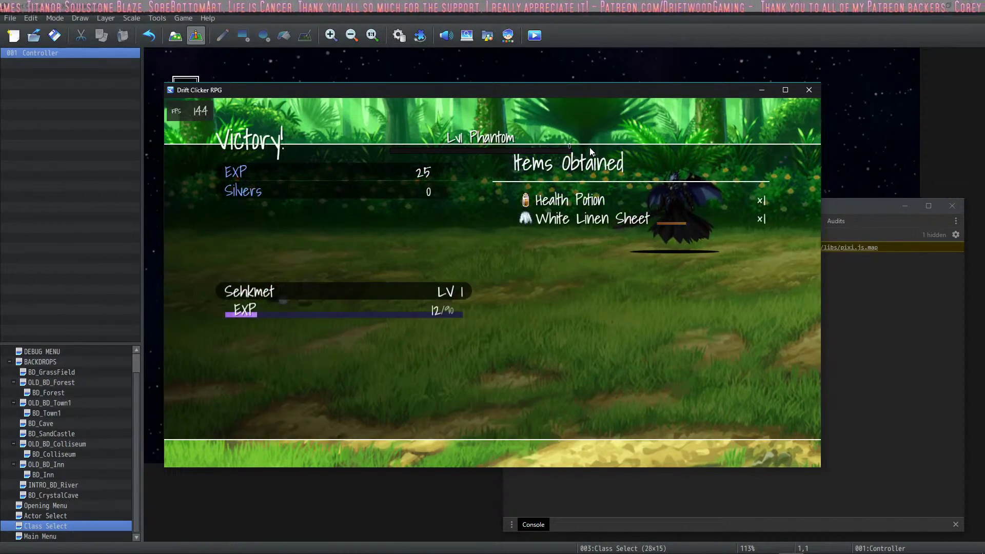
pyautogui.press('z')
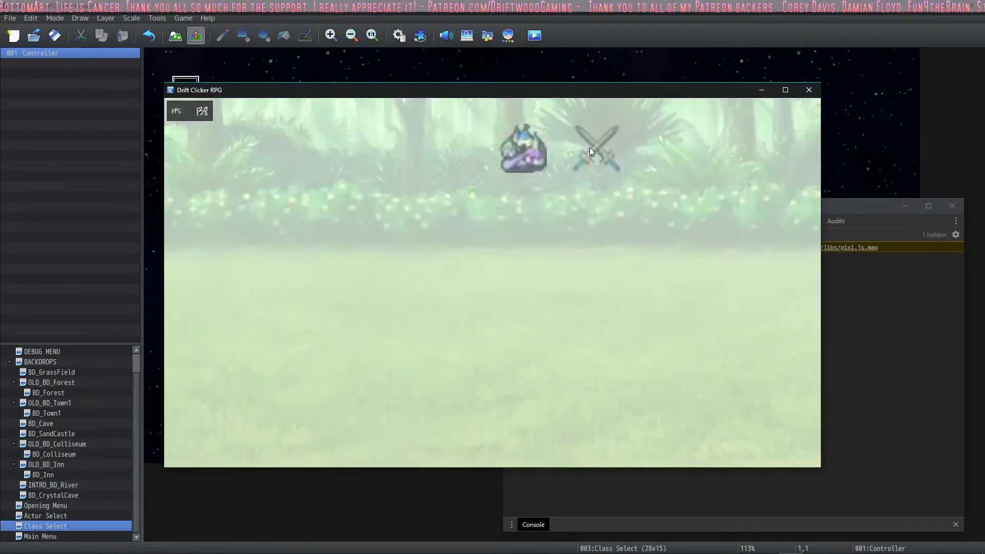
# - Use the Focus skill Field Aid on Sehkmet in the battle against the level 2 ForestBee
pyautogui.press('Down')
pyautogui.press('z')
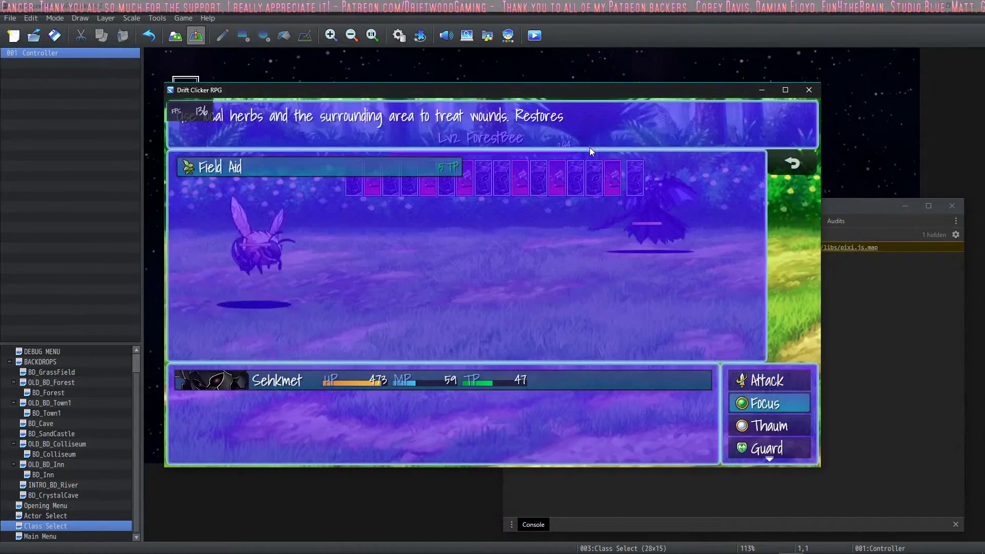
pyautogui.press('z')
pyautogui.press('z')
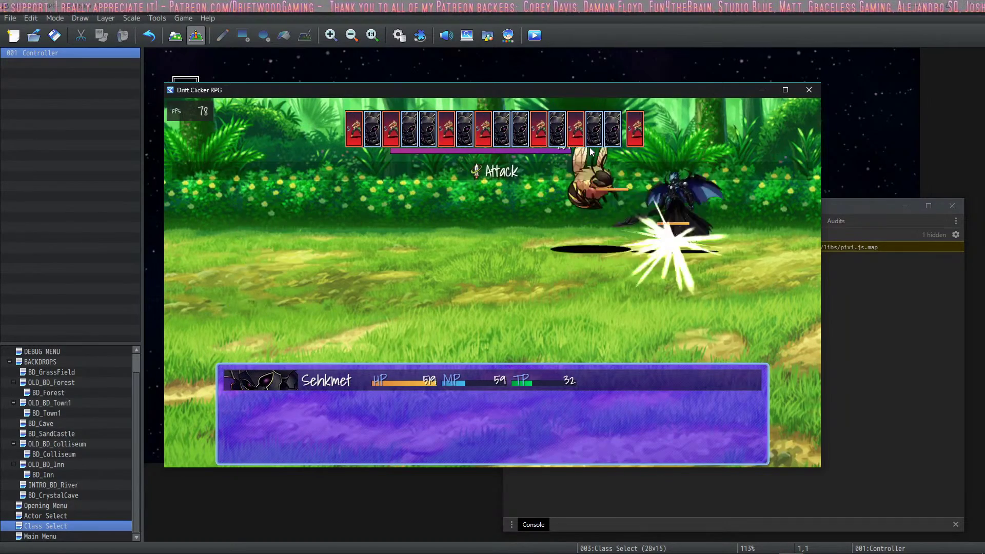
# - Use Sehkmet's Thaum skill Diagonal Blast on the level 2 ForestBee
pyautogui.press('z')
pyautogui.press('Down')
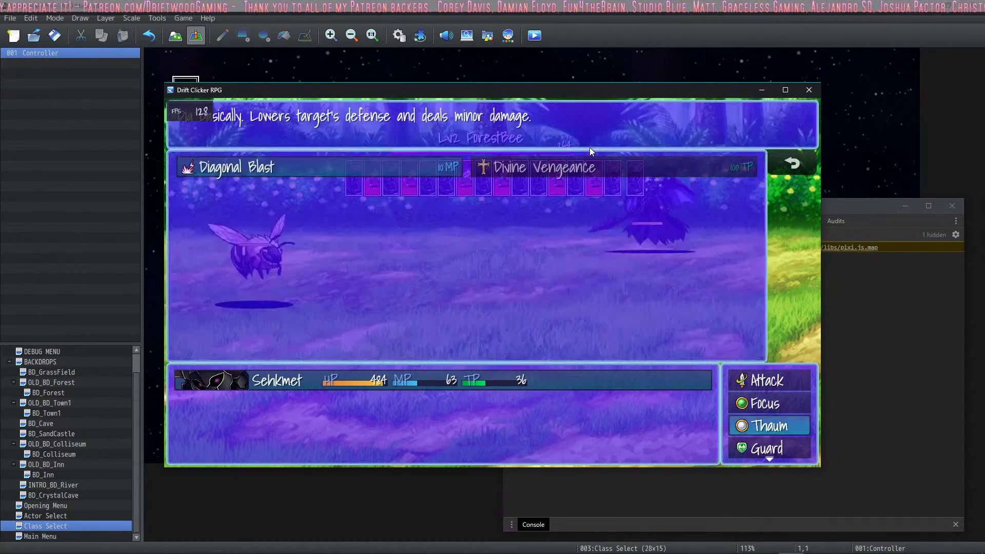
pyautogui.press('z')
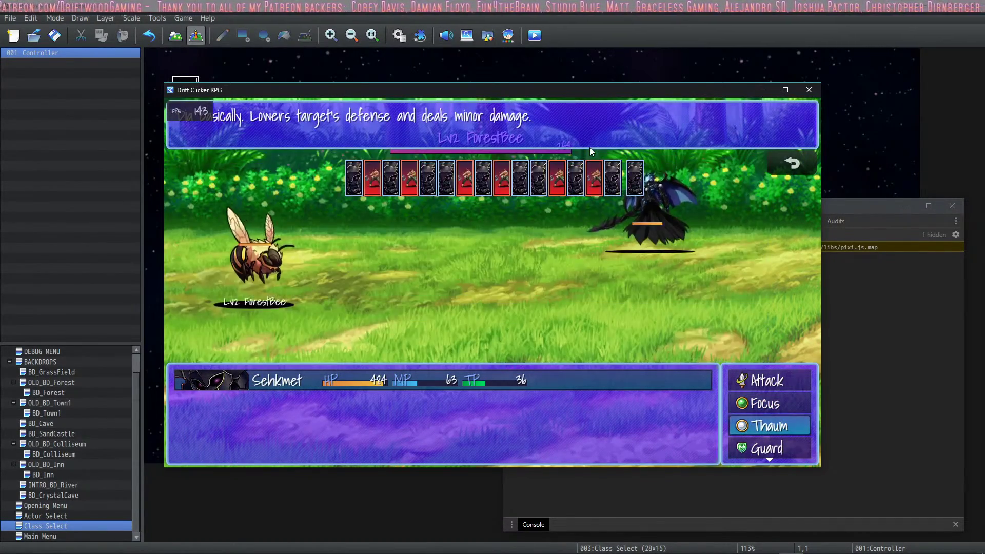
pyautogui.press('z')
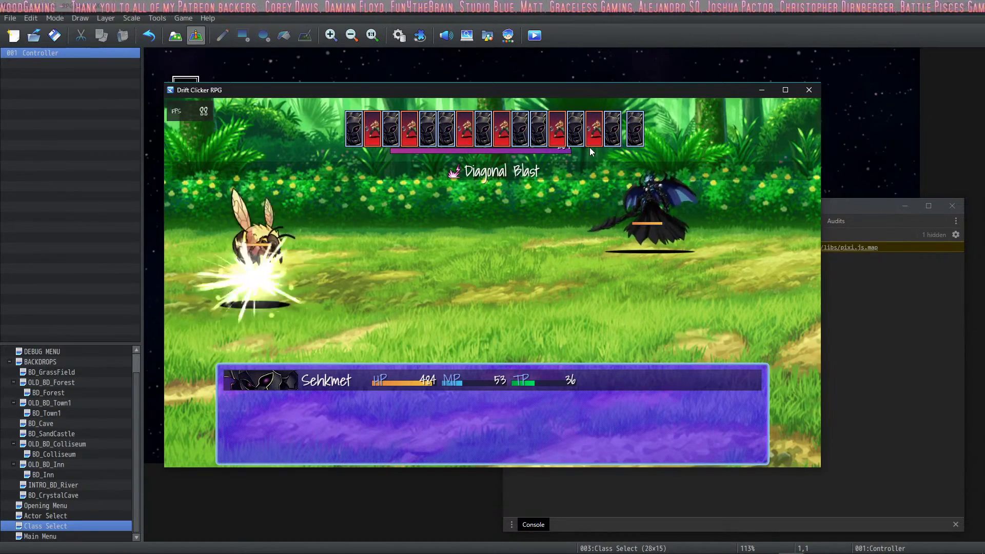
# - Finish the level 2 ForestBee with Attack and leave the victory summary
pyautogui.press('Up')
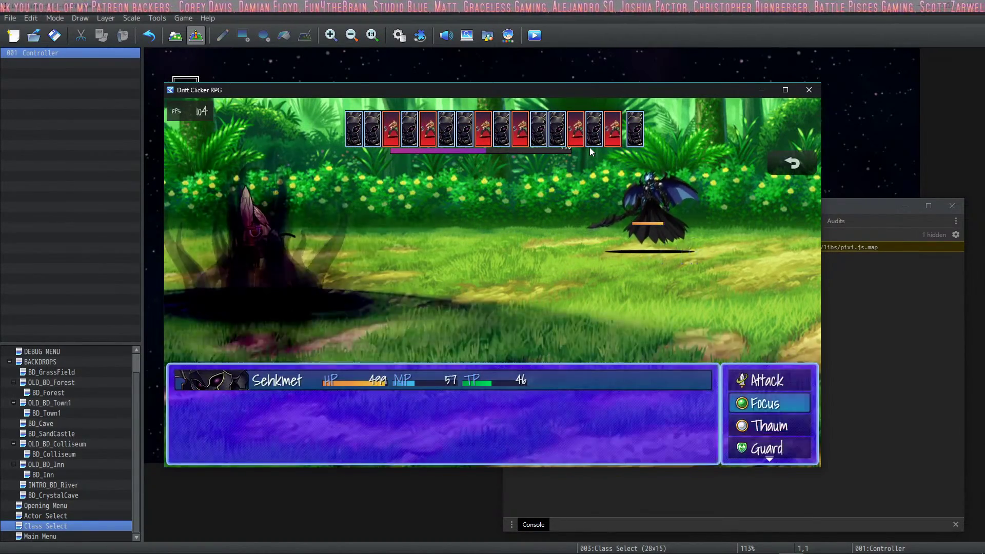
pyautogui.press('z')
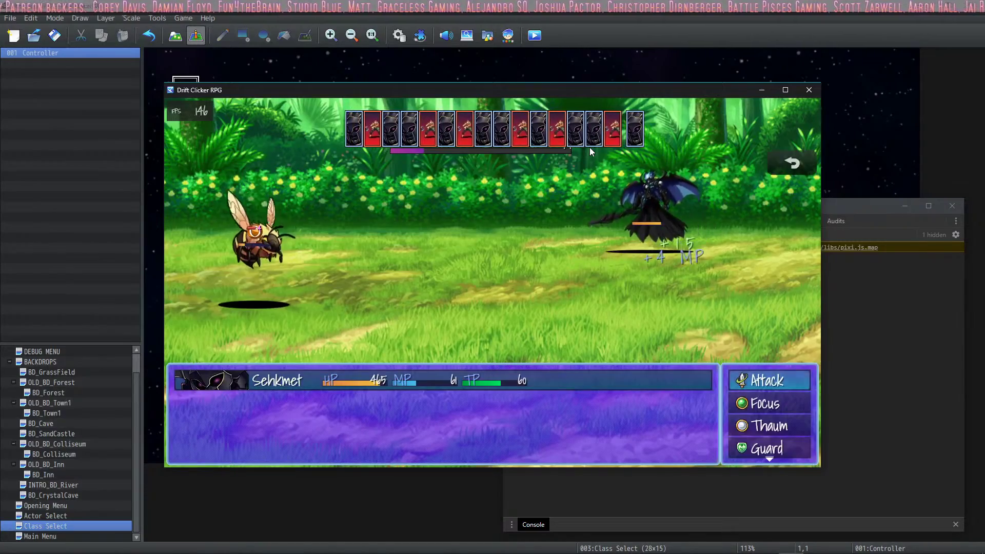
pyautogui.press('z')
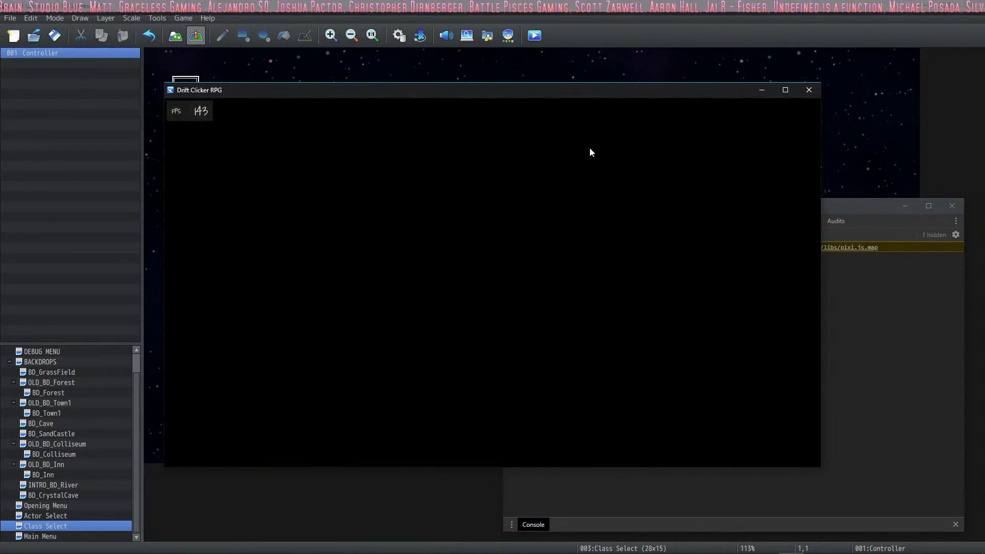
# - Defeat the level 1 ForestBee in the next battle with repeated Attacks and dismiss the victory summary
pyautogui.press('z')
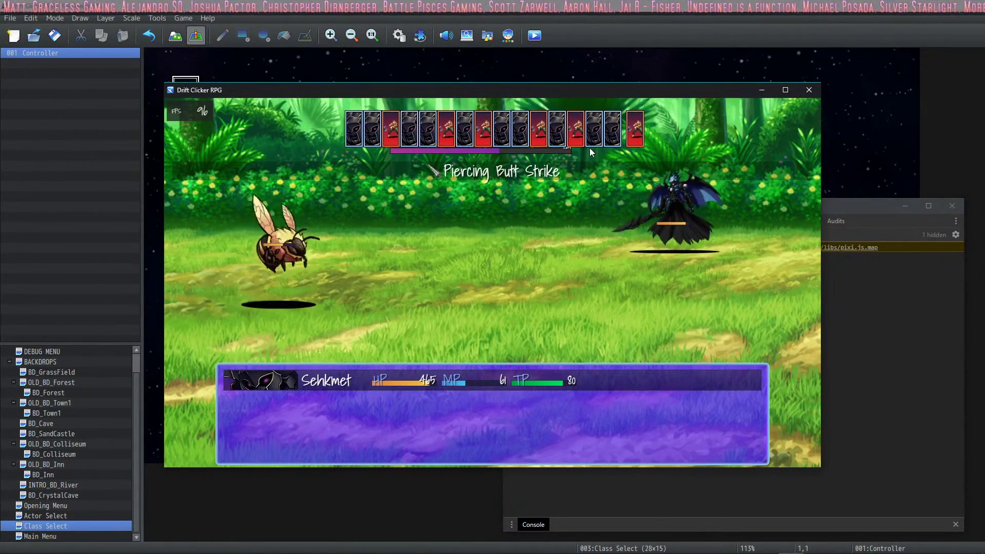
pyautogui.press('z')
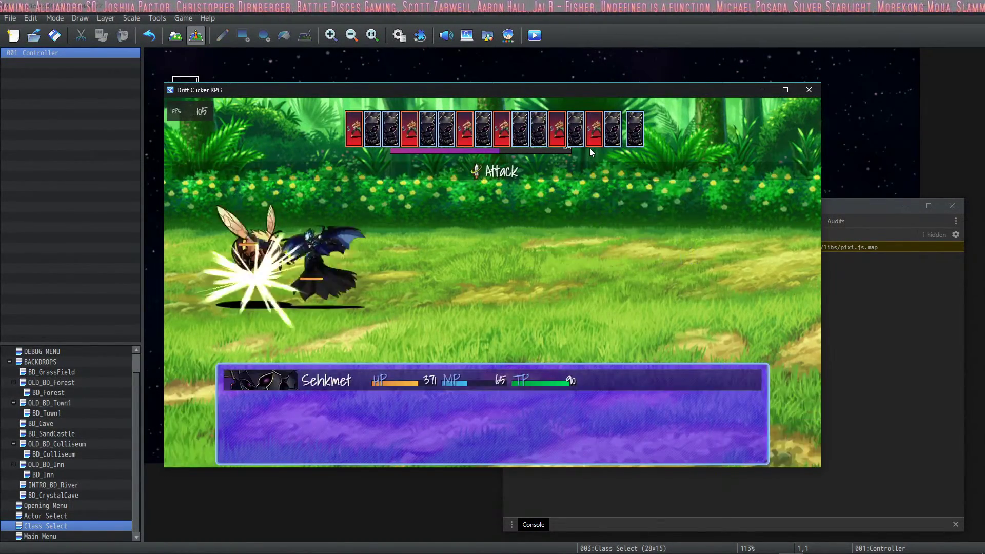
pyautogui.press('z')
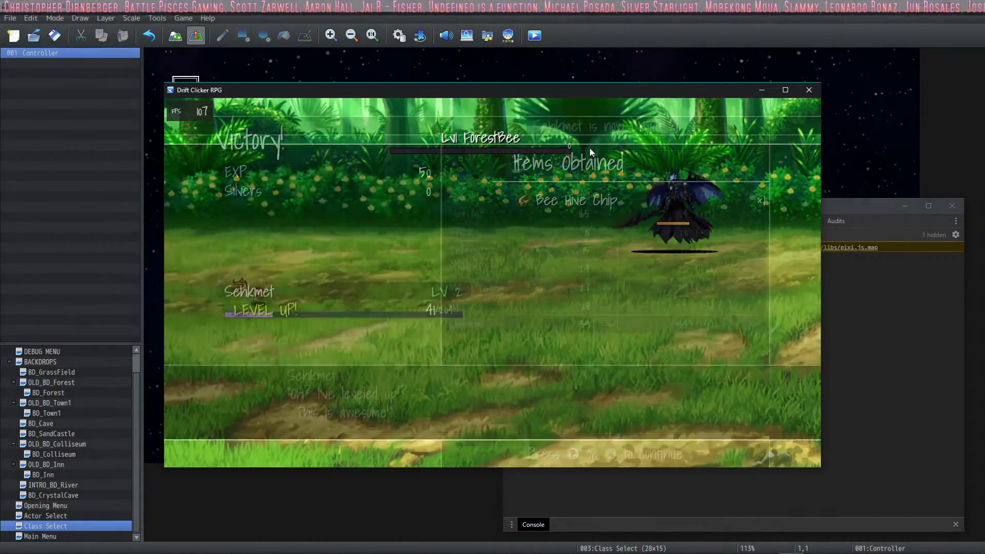
pyautogui.press('z')
pyautogui.press('z')
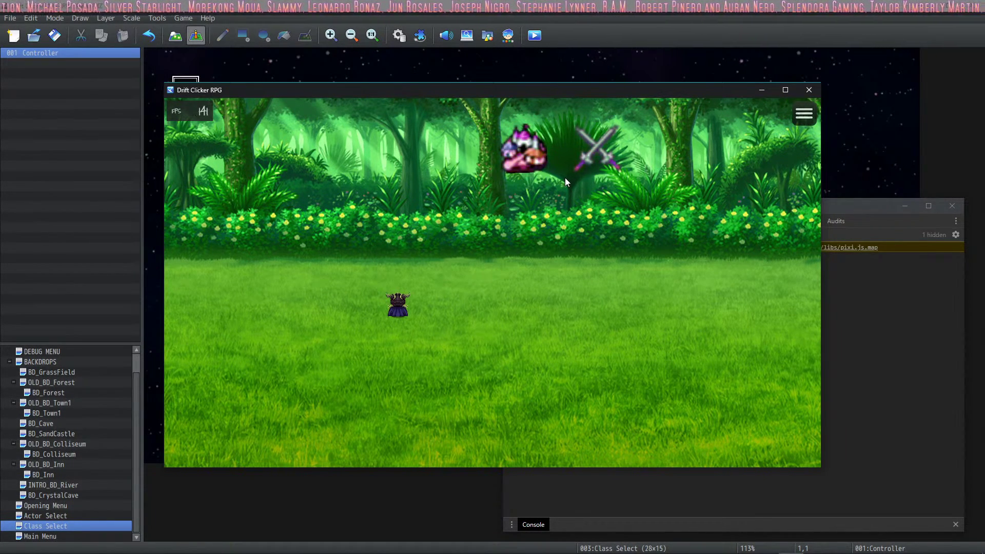
# - Restart the playtest and pick Sehkmet as the hero's look in the actor selection
pyautogui.click(595, 144)
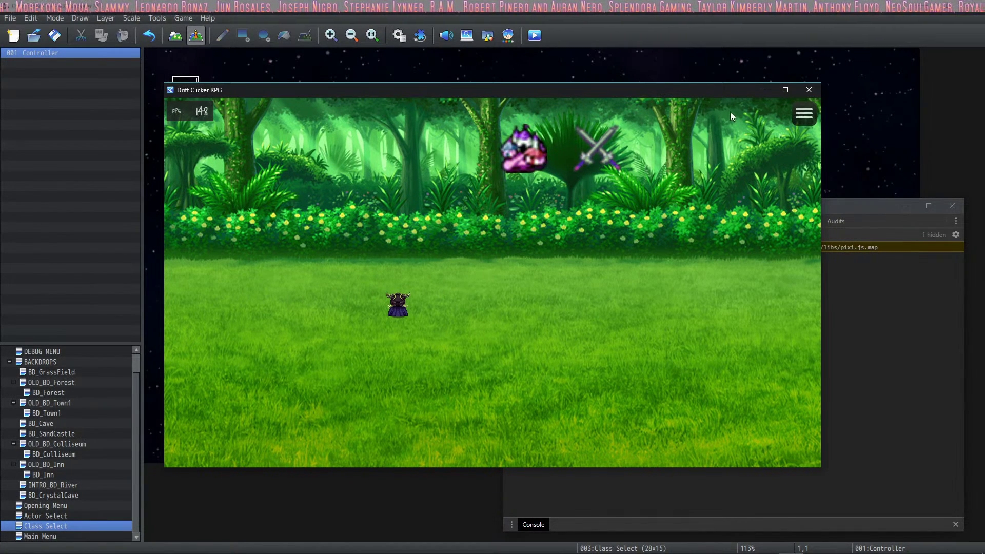
pyautogui.press('F5')
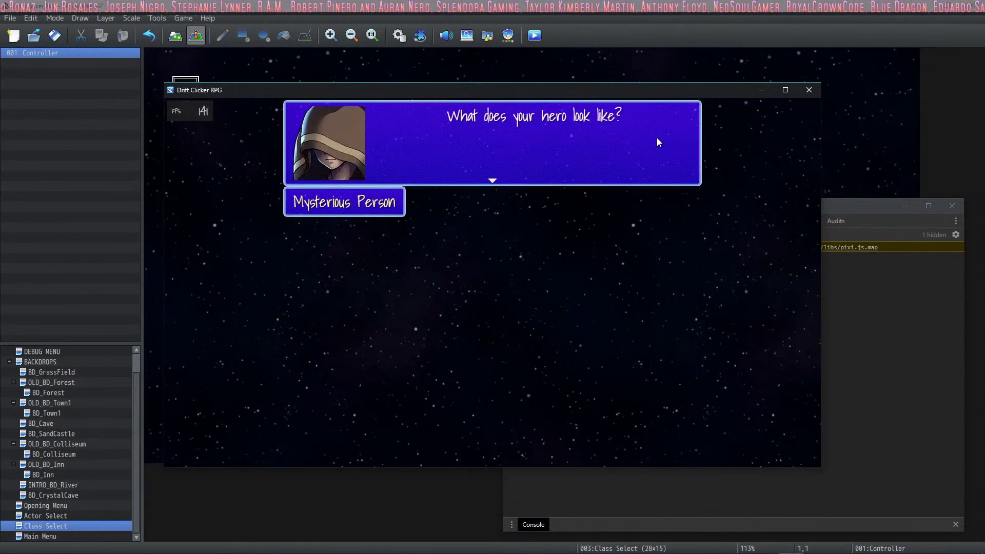
pyautogui.click(658, 139)
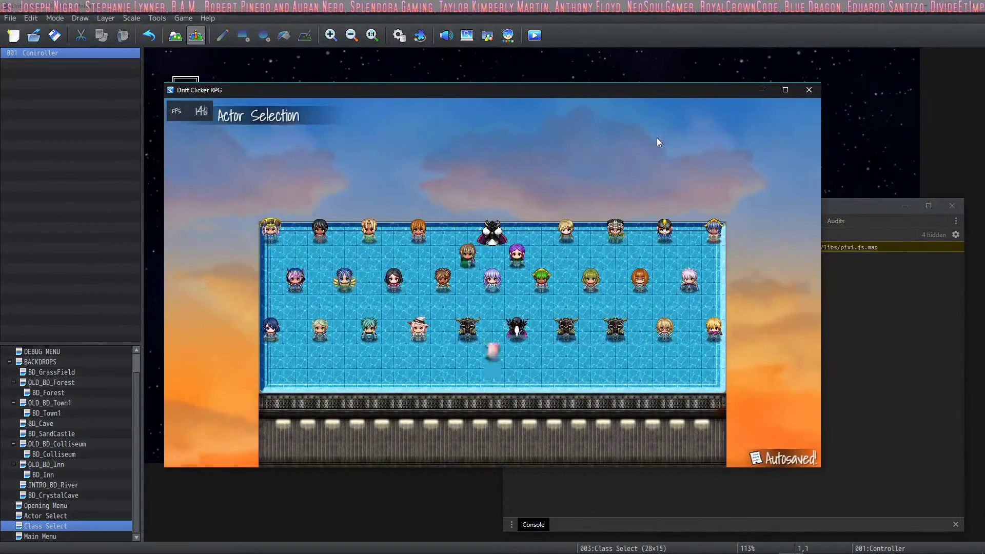
pyautogui.press('Left')
pyautogui.press('Up')
pyautogui.press('Up')
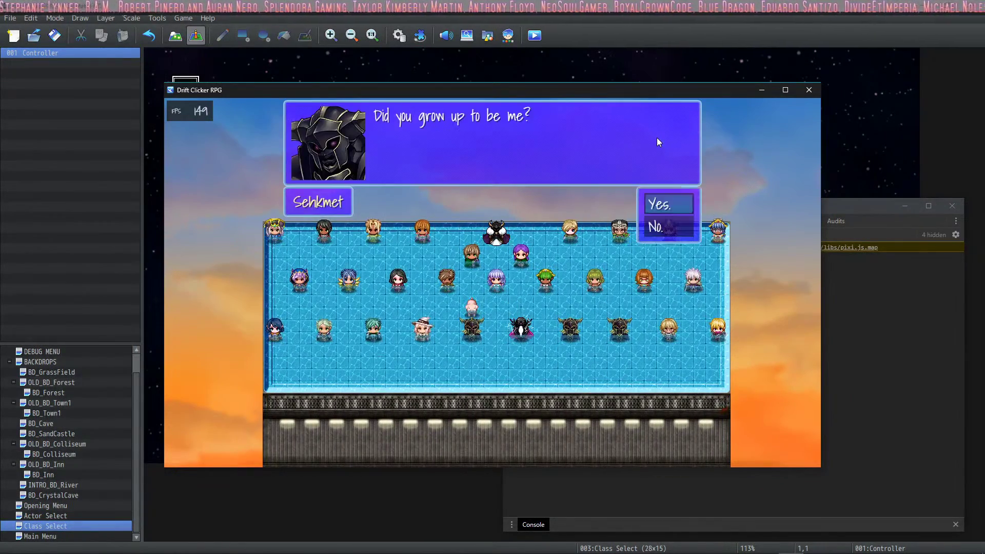
pyautogui.press('Return')
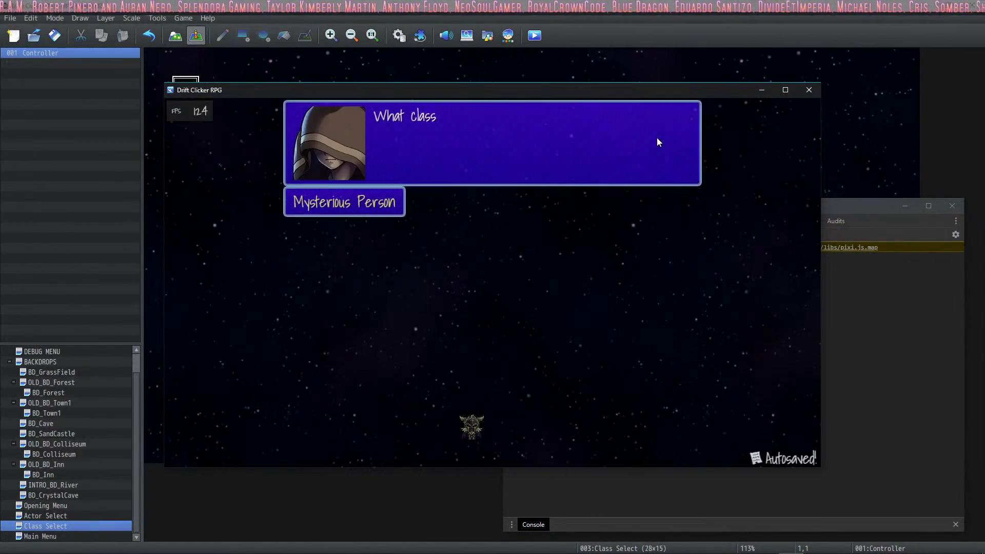
# - Choose the Paladin class for Sehkmet and confirm the choice
pyautogui.click(657, 137)
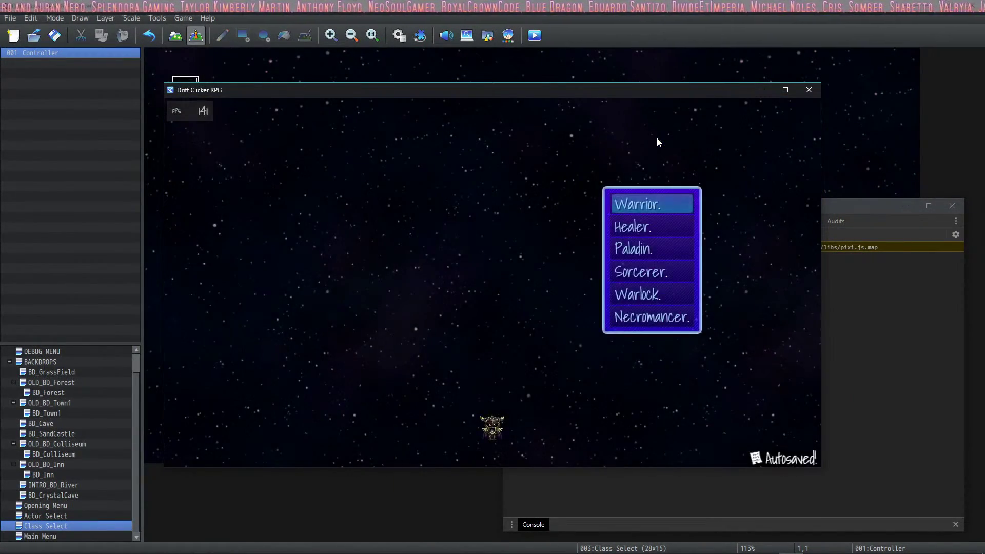
pyautogui.press('Down')
pyautogui.press('Down')
pyautogui.press('Down')
pyautogui.press('Up')
pyautogui.press('Return')
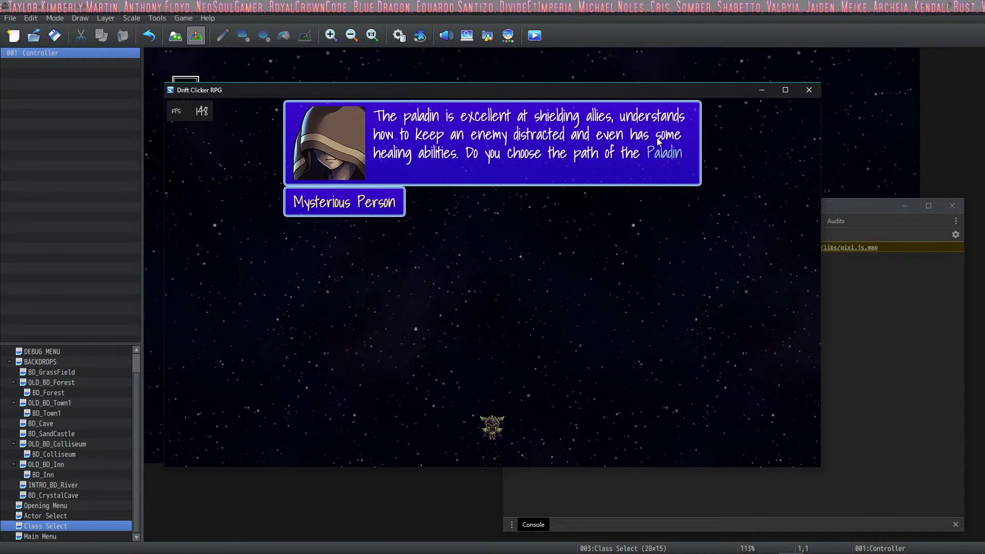
pyautogui.press('Return')
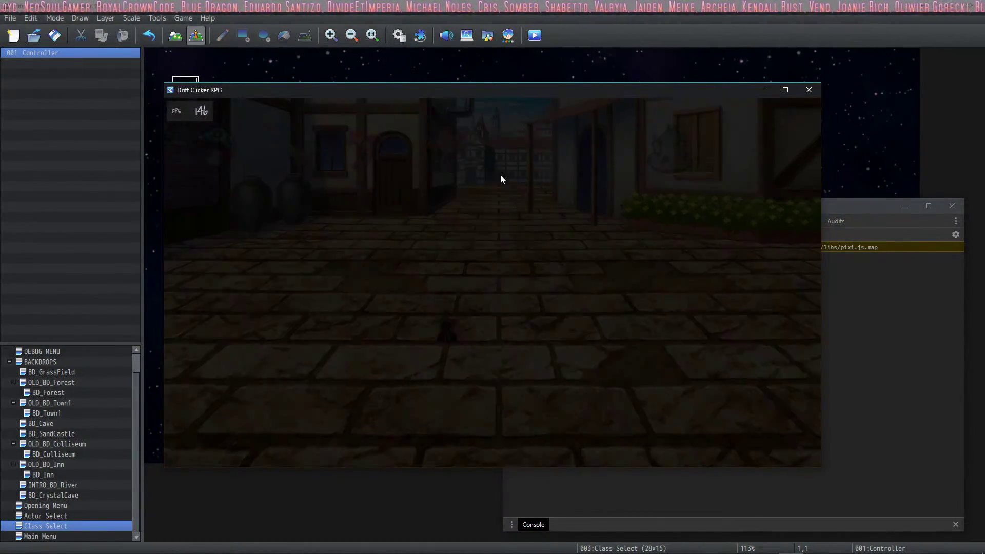
# - Start a battle in the Forest and use the Paladin's first Focus skill
pyautogui.click(600, 153)
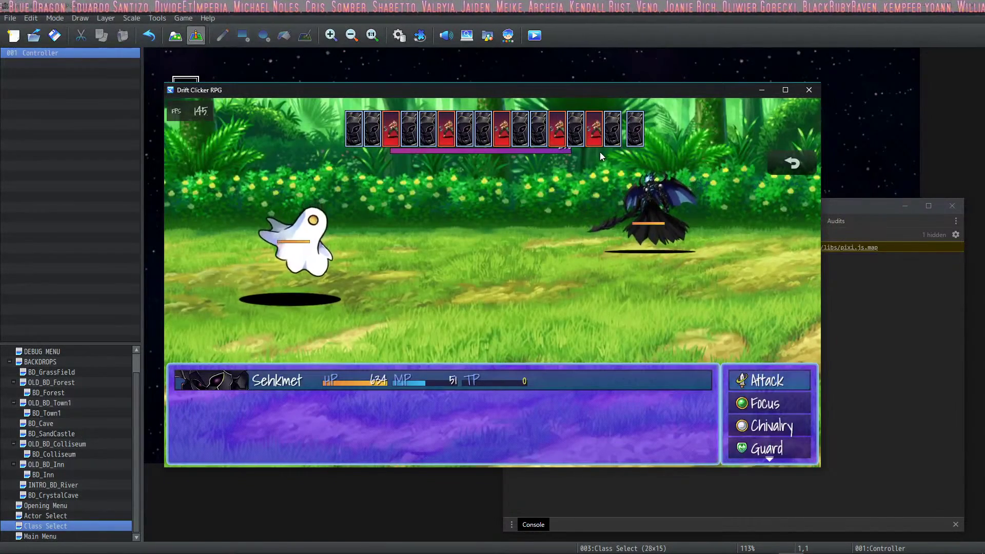
pyautogui.press('Down')
pyautogui.press('Return')
pyautogui.press('Return')
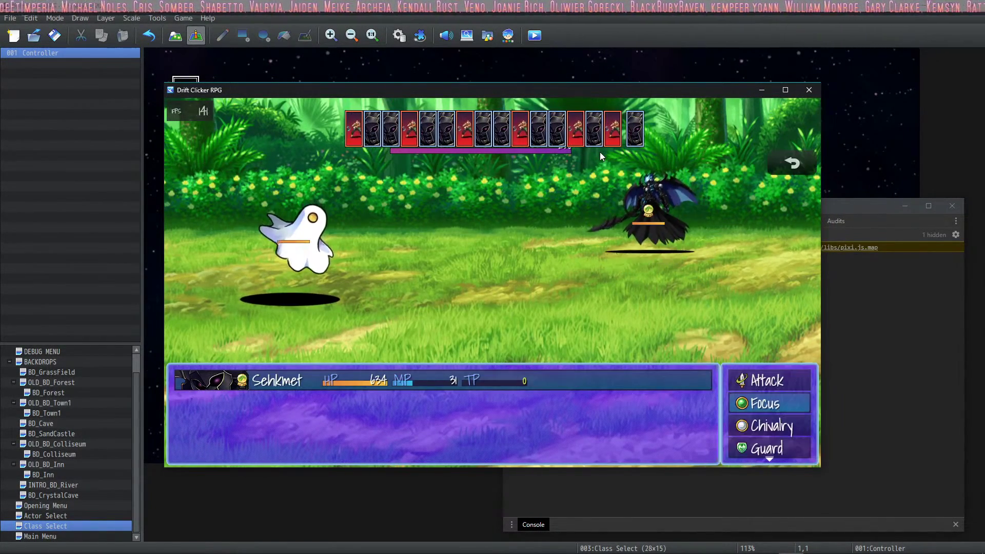
# - View the Chivalry skills, defeat the level 1 Phantom with Attack and dismiss the victory summary
pyautogui.press('Down')
pyautogui.press('Return')
pyautogui.press('Escape')
pyautogui.press('Up')
pyautogui.press('Up')
pyautogui.press('Return')
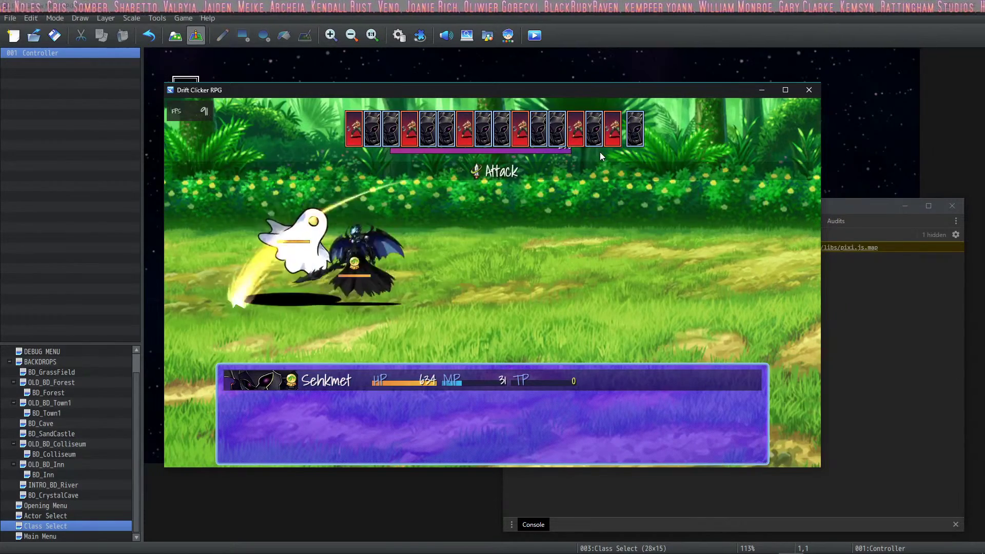
pyautogui.press('Return')
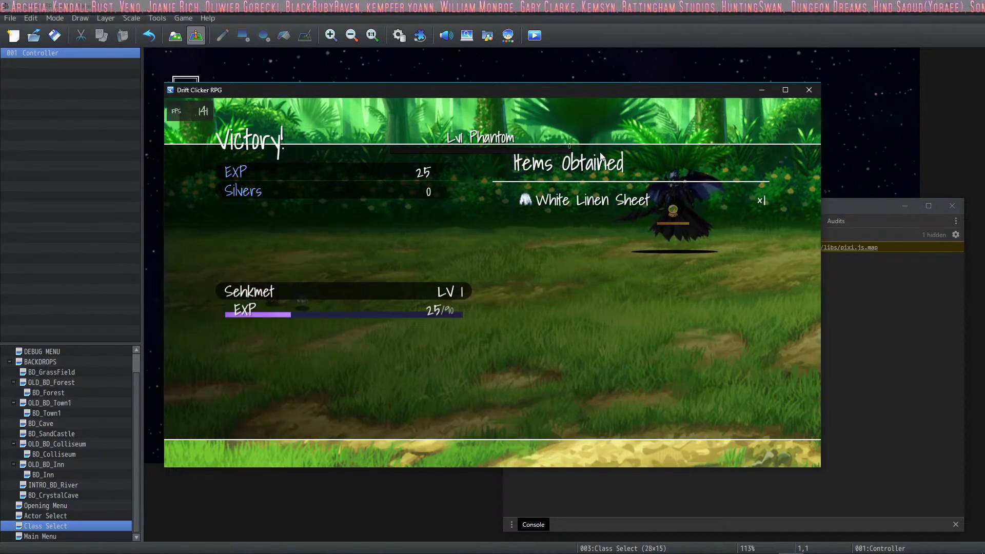
pyautogui.press('Return')
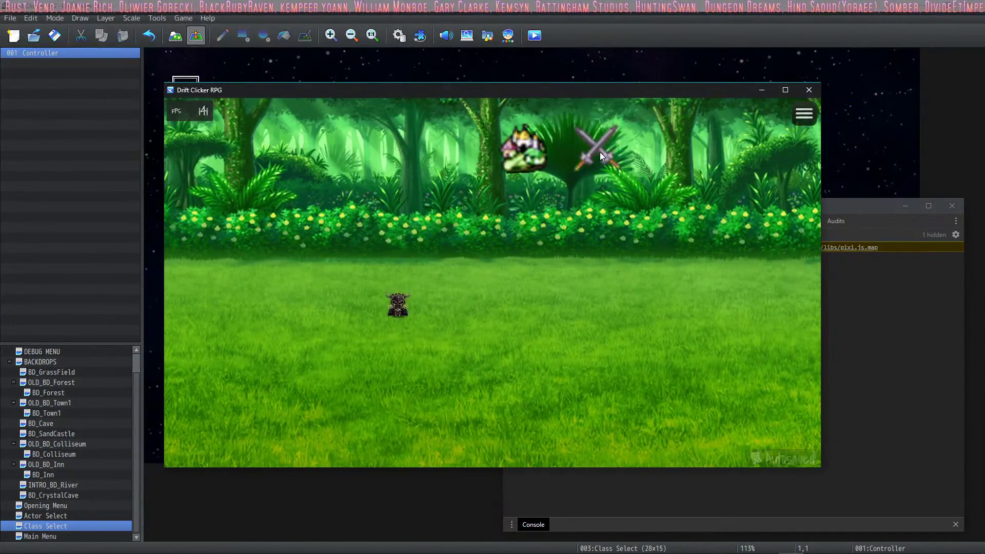
# - Start the next Forest battle against the level 2 ForestBee and view Sehkmet's Focus skills
pyautogui.click(600, 152)
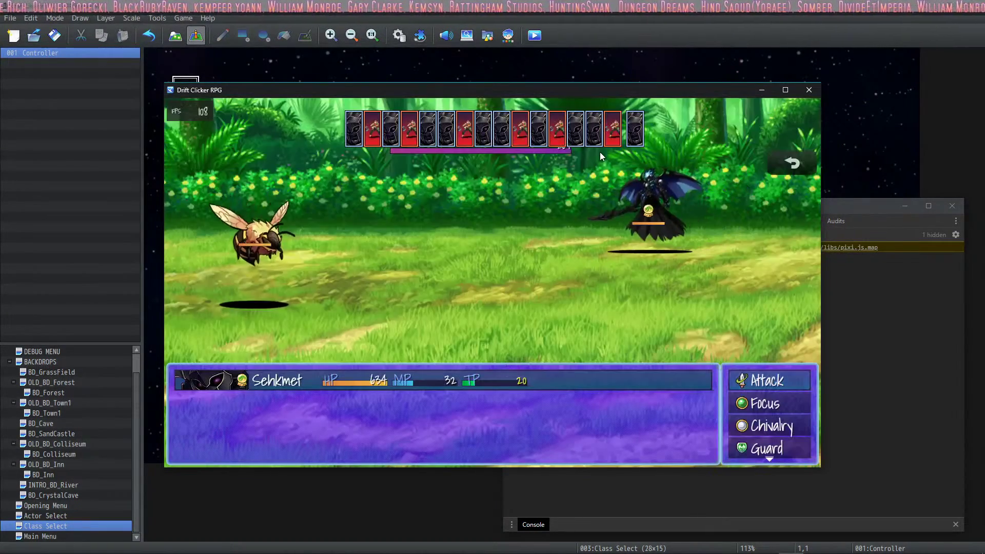
pyautogui.press('Down')
pyautogui.press('Return')
pyautogui.press('Escape')
pyautogui.press('Up')
# - Defeat the level 2 ForestBee with the Paladin's repeated Attacks and dismiss the victory summary
pyautogui.press('Return')
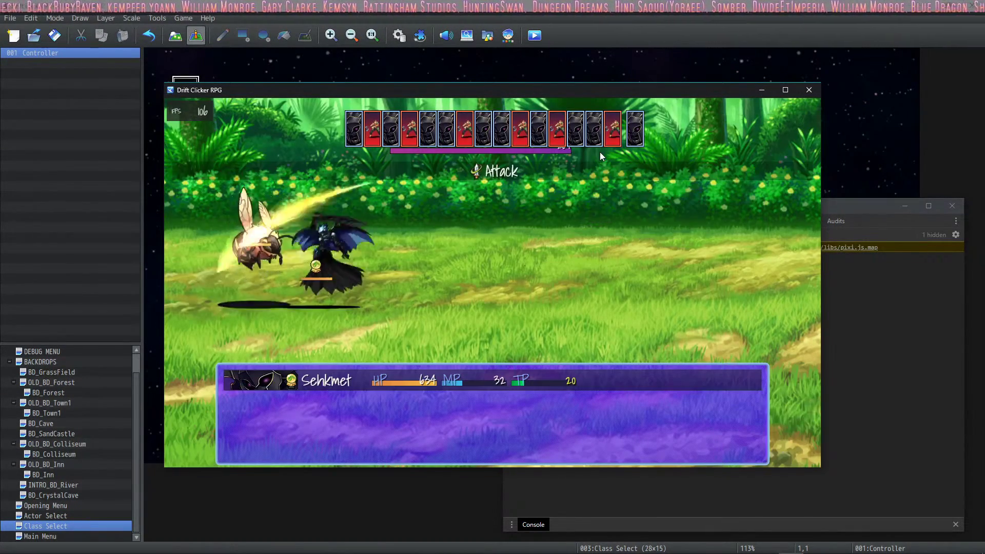
pyautogui.press('Return')
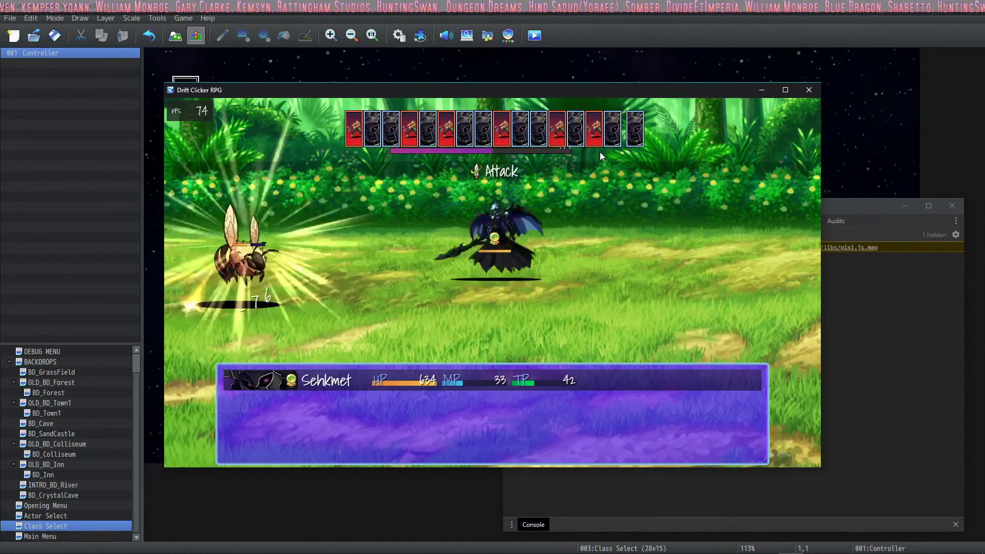
pyautogui.press('Return')
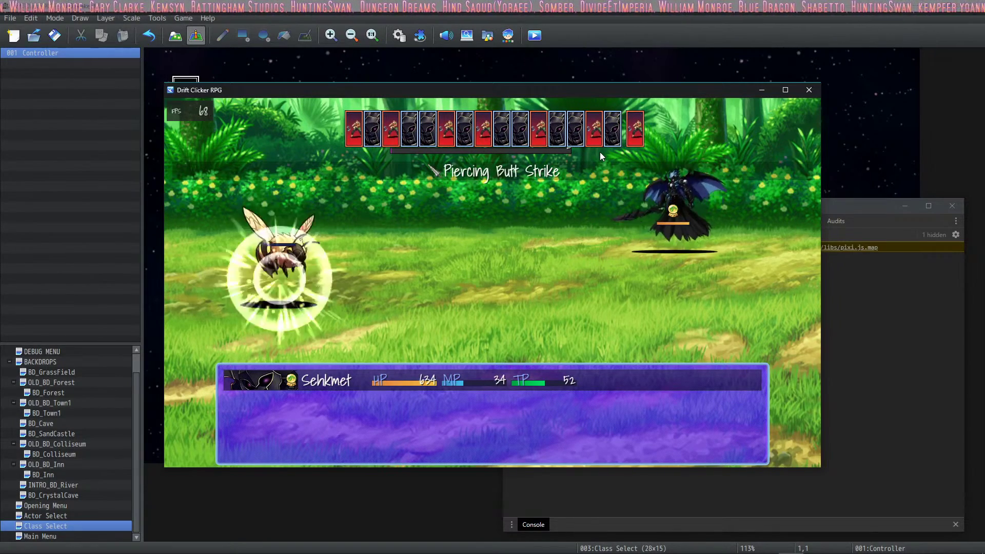
pyautogui.press('Return')
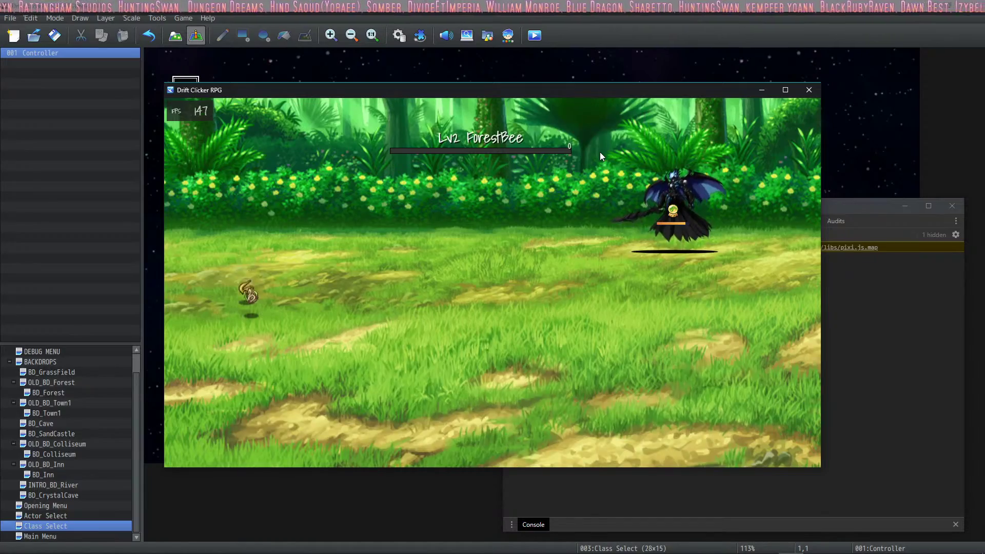
pyautogui.press('Return')
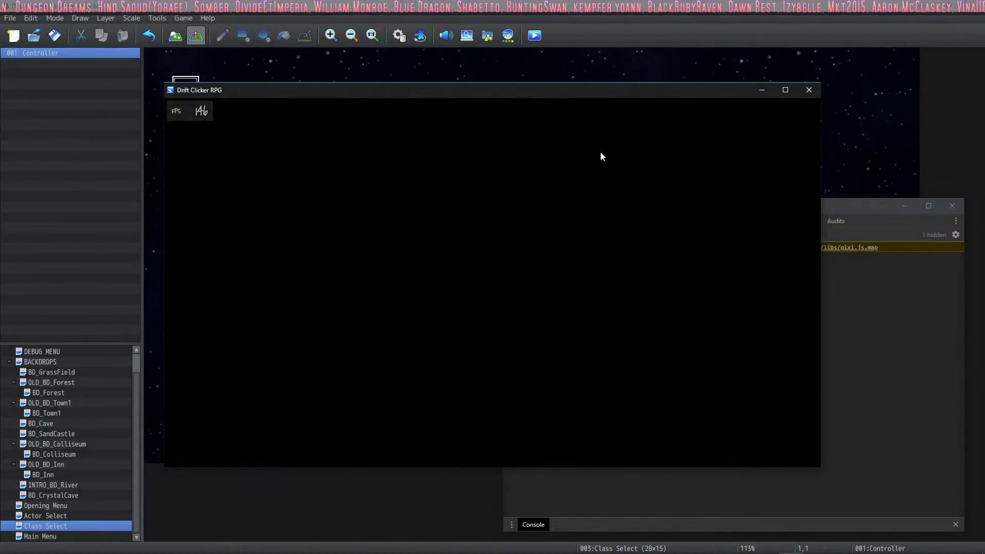
# - Attack the level 2 Phantom, defeat it with the Chivalry skill Smite and dismiss the victory summary
pyautogui.press('Return')
pyautogui.press('Down')
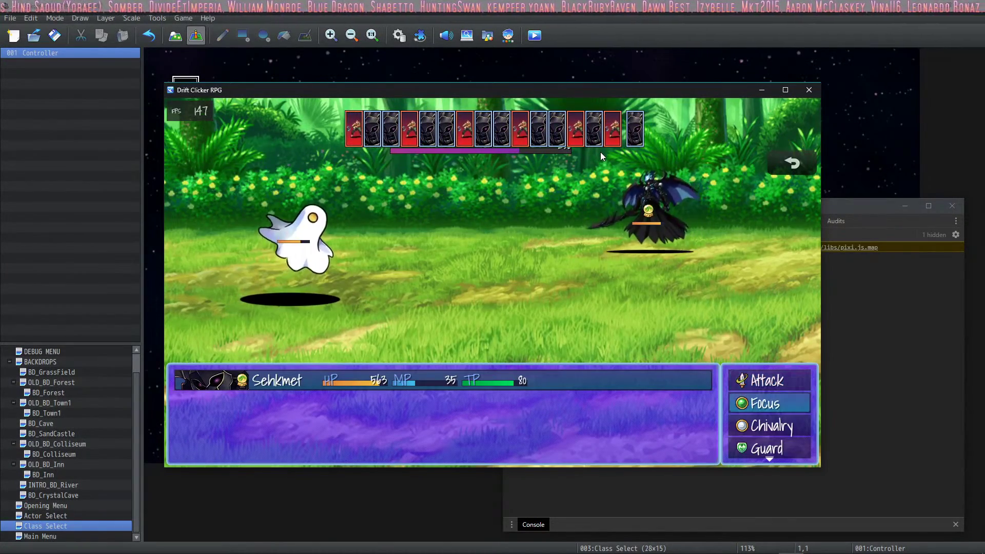
pyautogui.press('Return')
pyautogui.press('Escape')
pyautogui.press('Down')
pyautogui.press('Return')
pyautogui.press('Return')
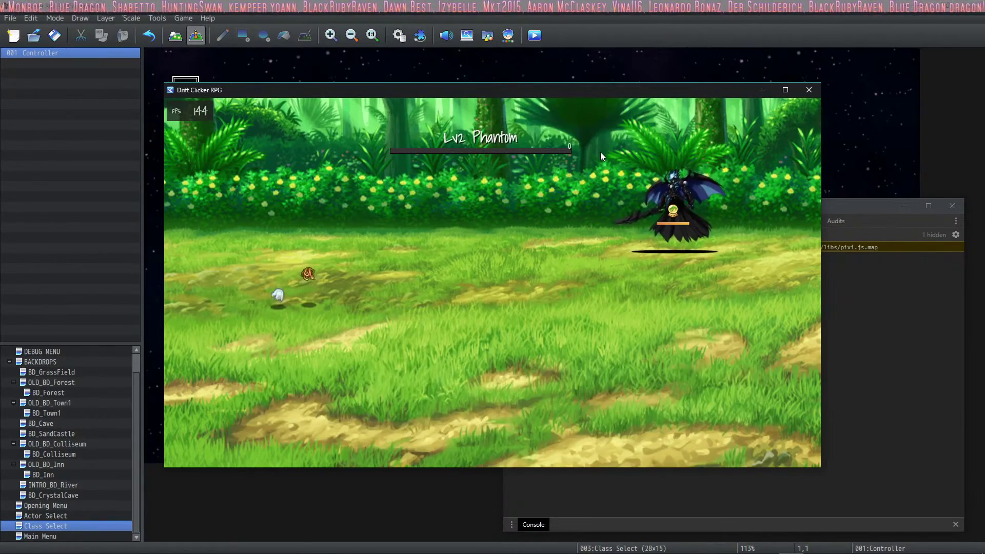
pyautogui.press('Return')
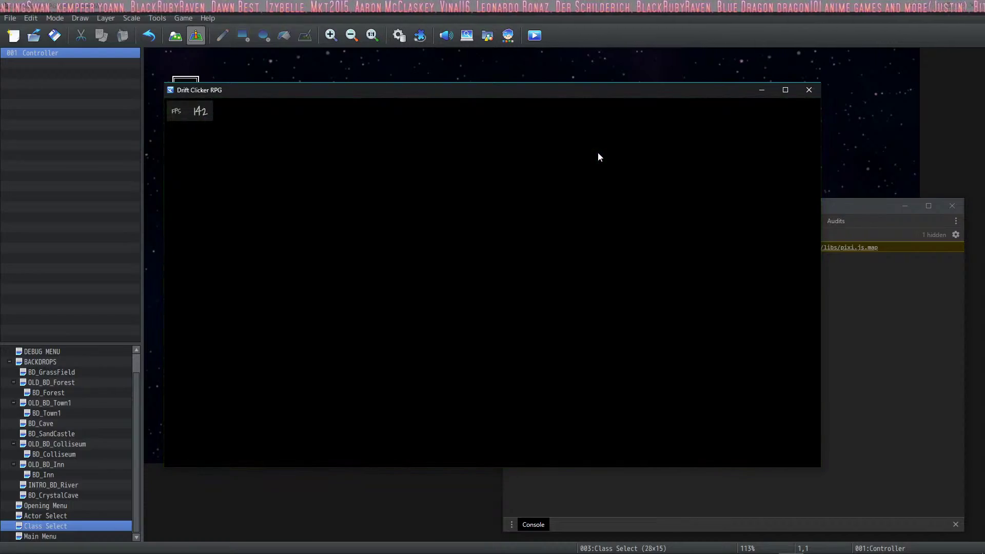
# - Use the Chivalry skill Smite on the level 1 ForestBee and dismiss the victory summary
pyautogui.press('Down')
pyautogui.press('Up')
pyautogui.press('Return')
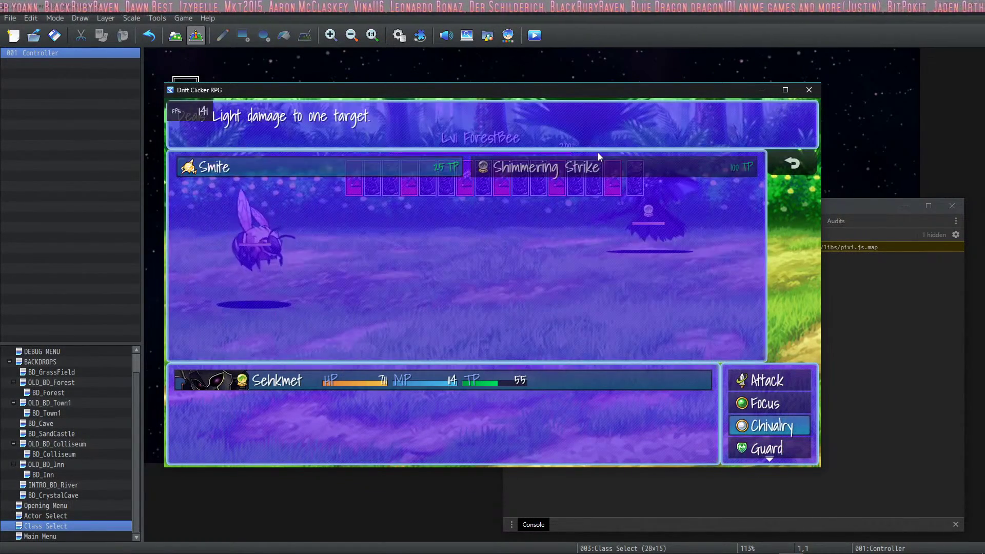
pyautogui.press('Return')
pyautogui.press('Return')
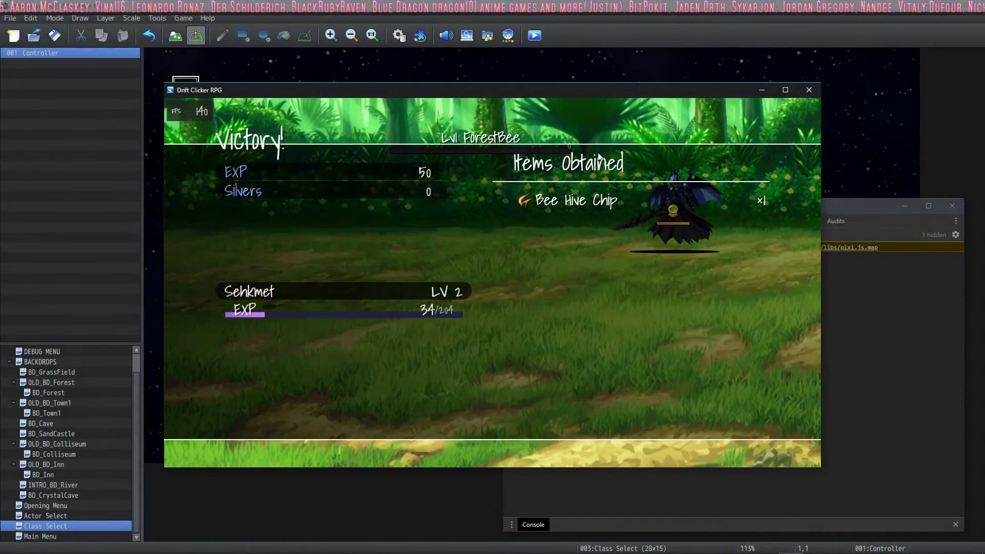
pyautogui.click(535, 199)
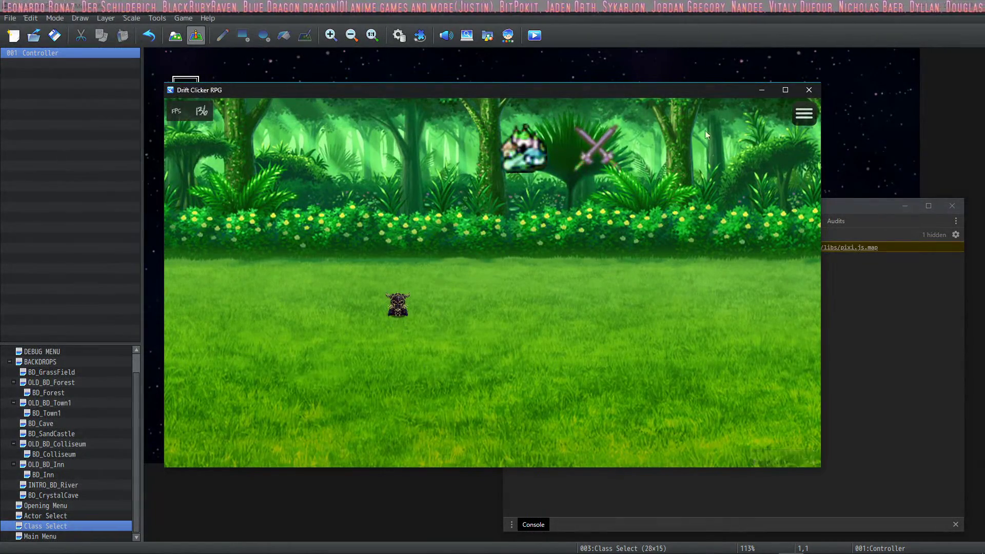
# - Start the next Forest battle and use the Chivalry skill Smite on the level 1 Heartless
pyautogui.click(592, 155)
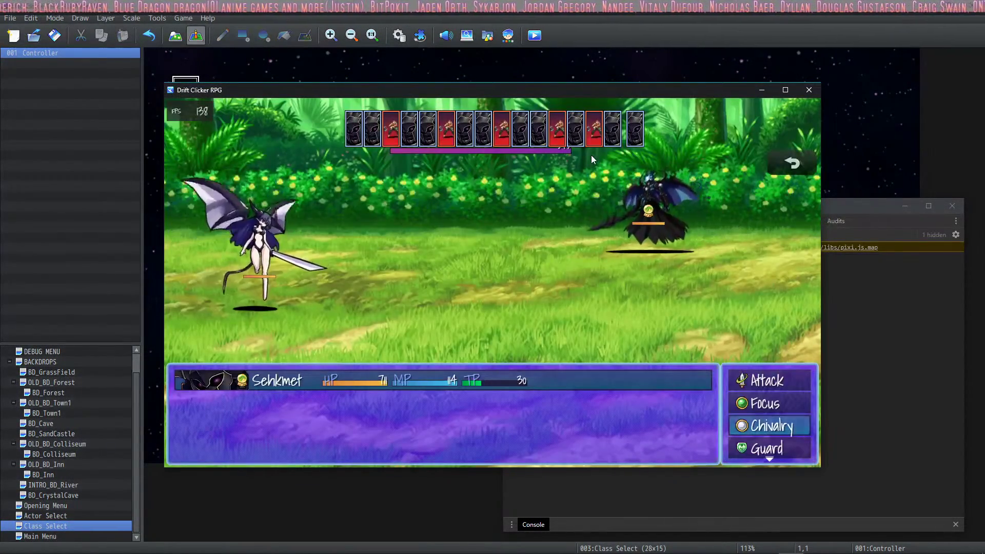
pyautogui.press('z')
pyautogui.press('z')
pyautogui.press('z')
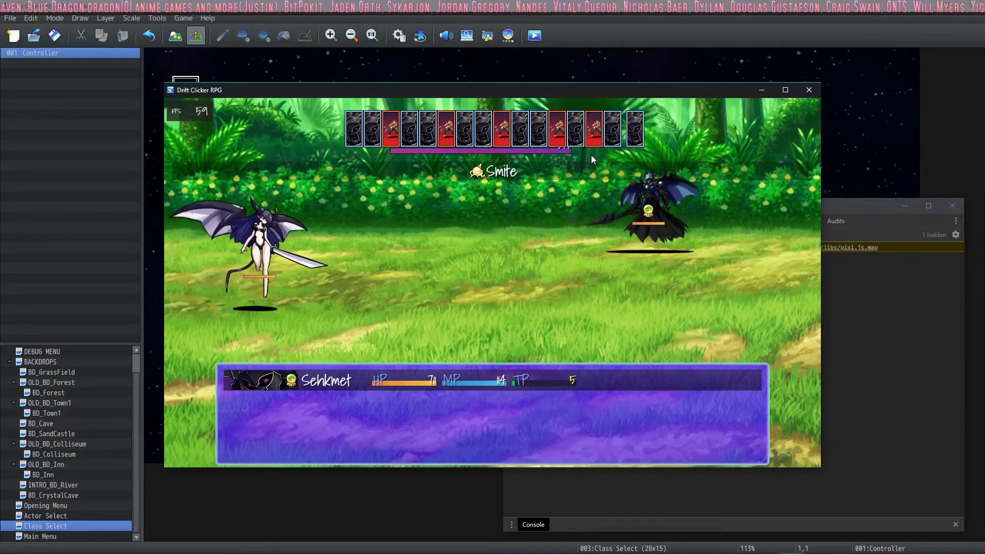
# - Finish off the level 1 Heartless with repeated Attacks and dismiss the victory summary
pyautogui.press('Up')
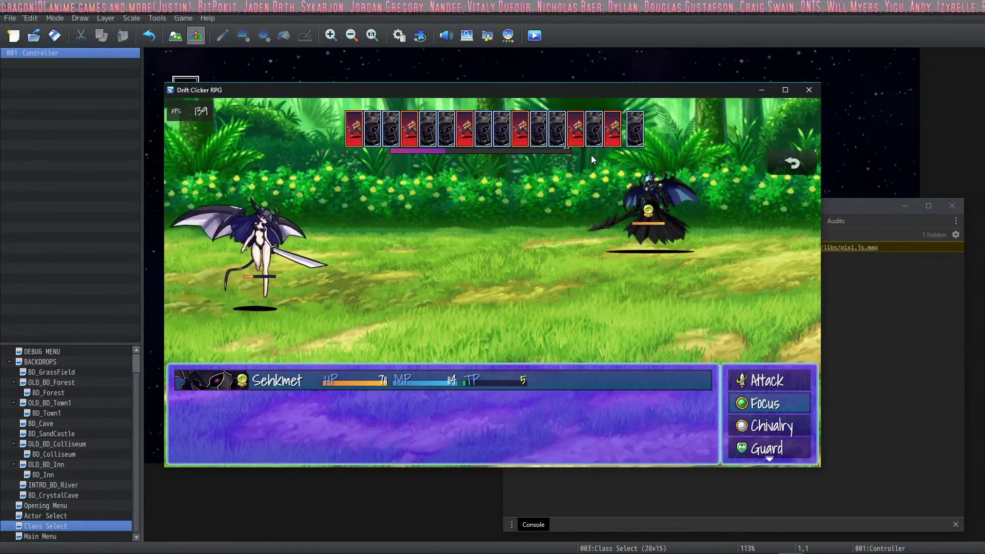
pyautogui.press('Up')
pyautogui.press('z')
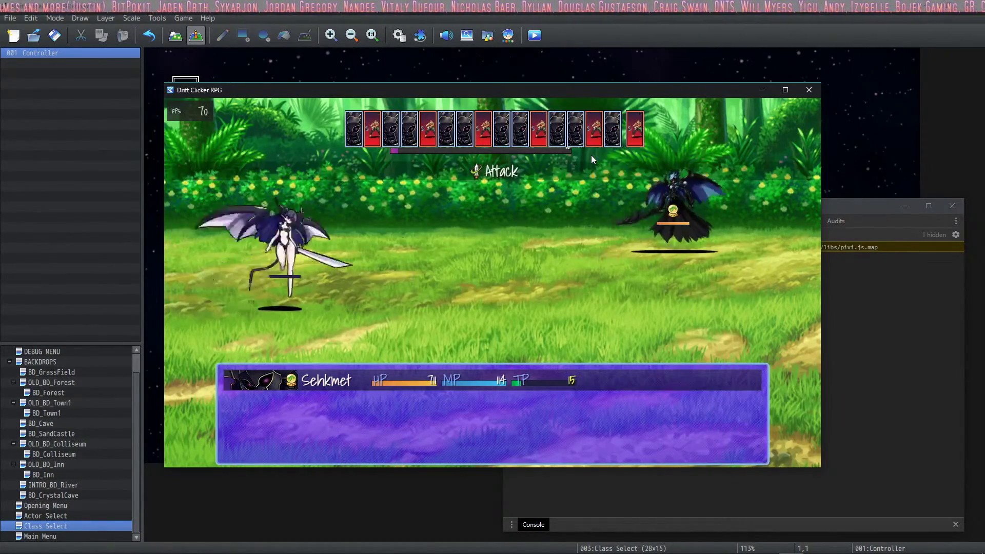
pyautogui.press('Down')
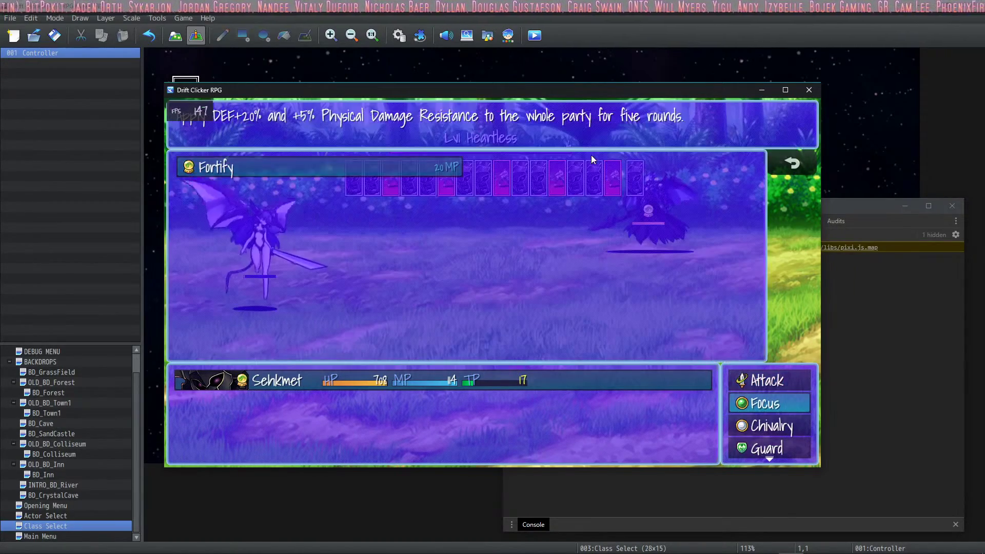
pyautogui.press('Up')
pyautogui.press('z')
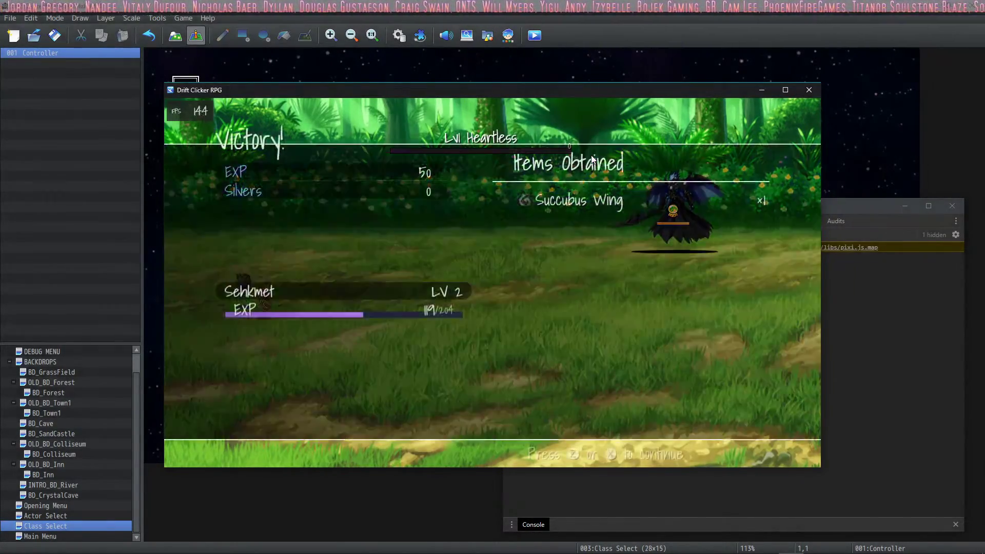
pyautogui.press('z')
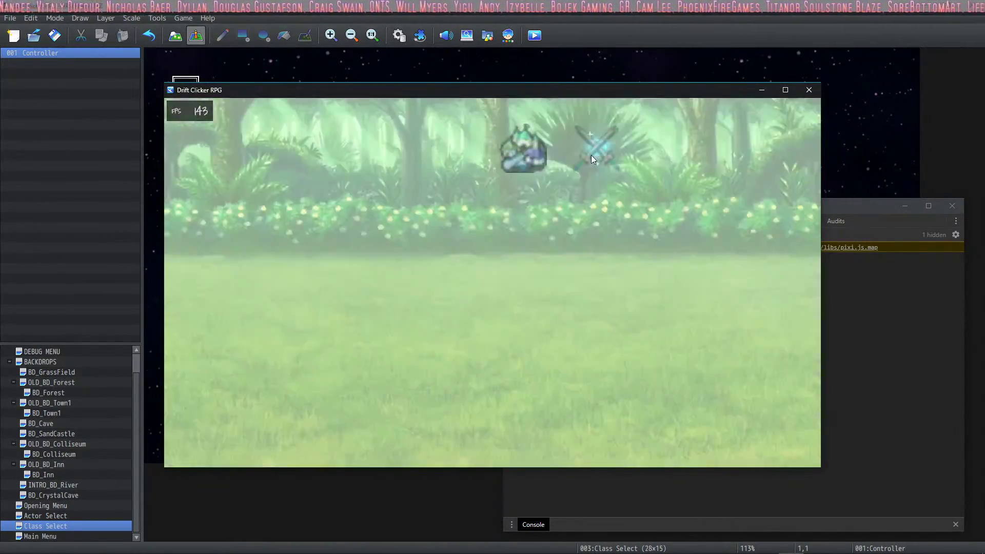
# - Defeat the level 1 Phantom in the next Forest battle with repeated Attacks and dismiss the victory summary
pyautogui.press('Down')
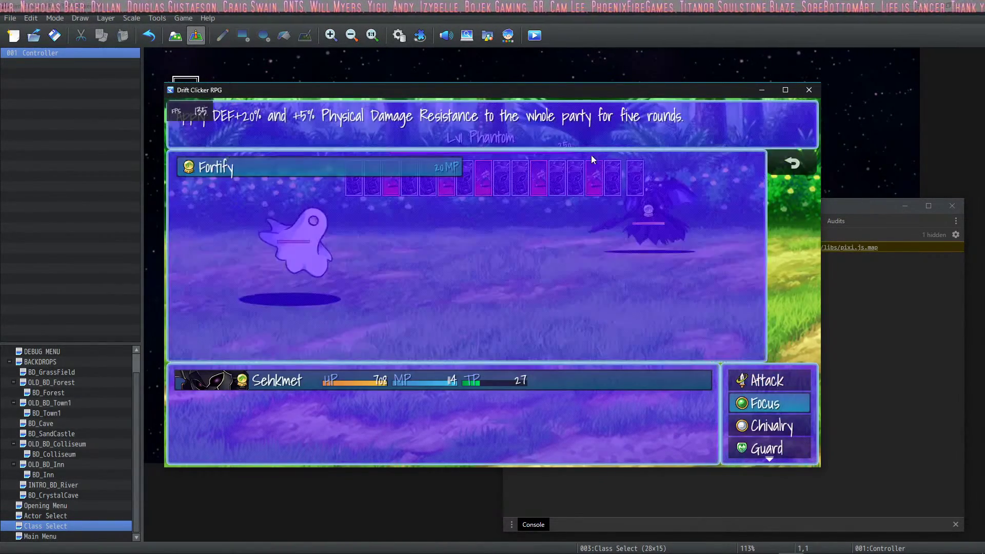
pyautogui.press('Up')
pyautogui.press('z')
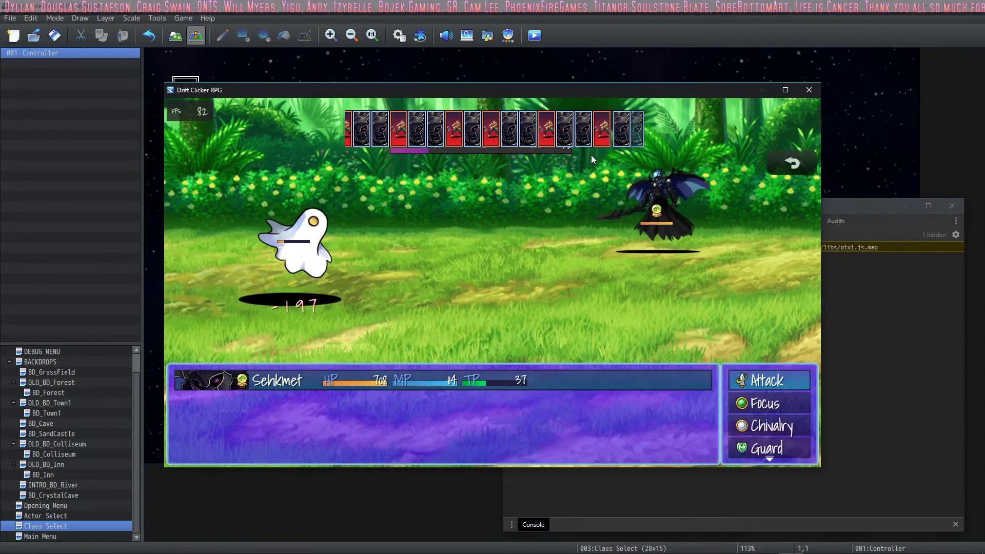
pyautogui.press('Down')
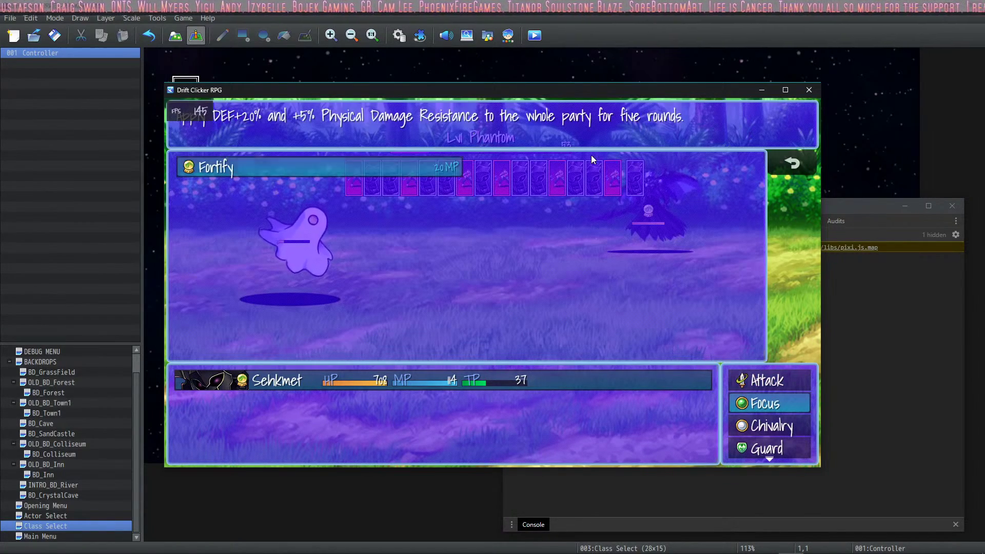
pyautogui.press('Up')
pyautogui.press('z')
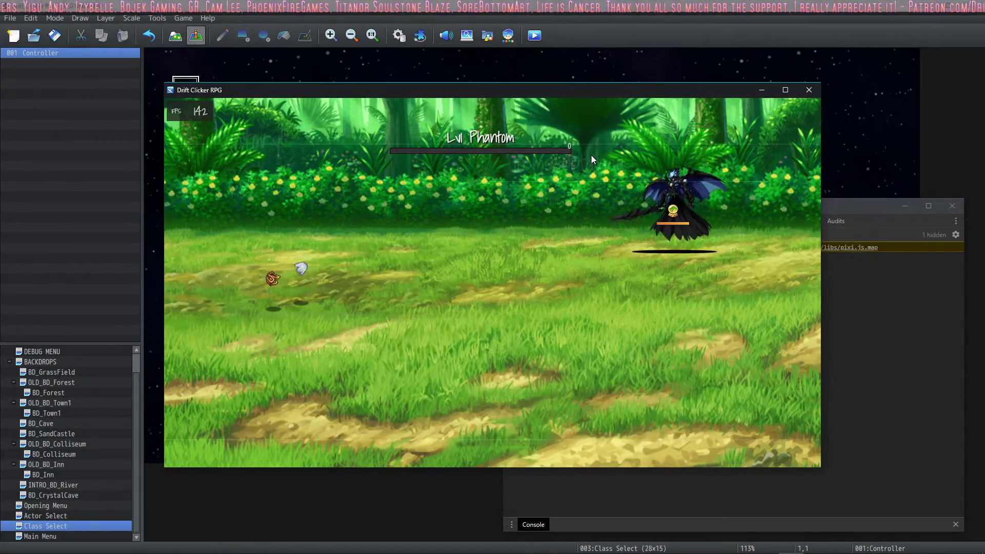
pyautogui.press('z')
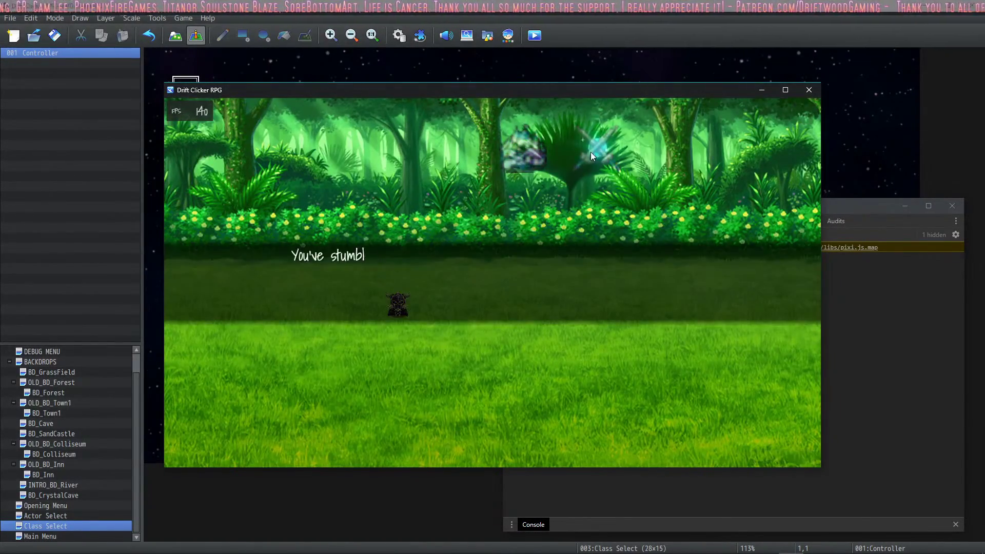
# - Dismiss the found-item messages and start another Forest battle
pyautogui.click(578, 295)
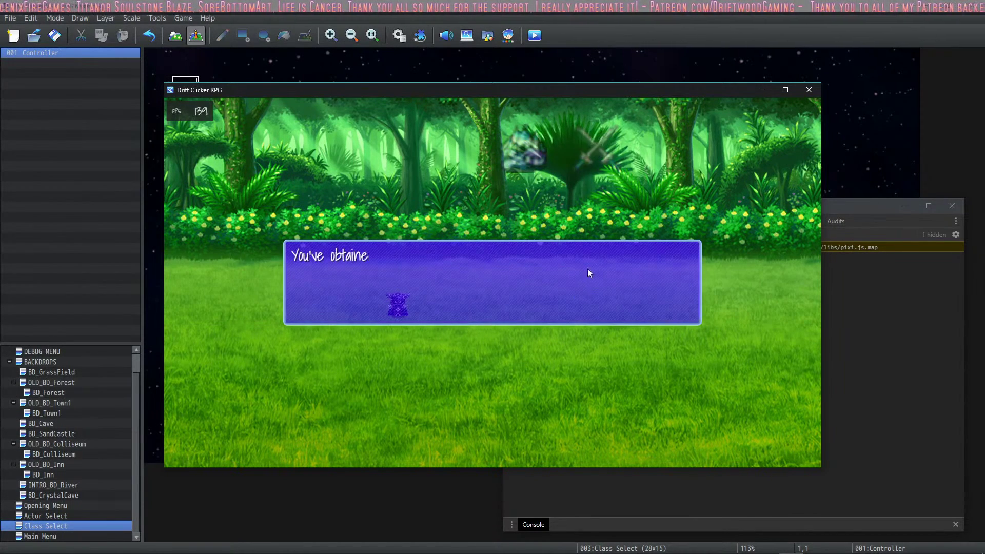
pyautogui.click(593, 259)
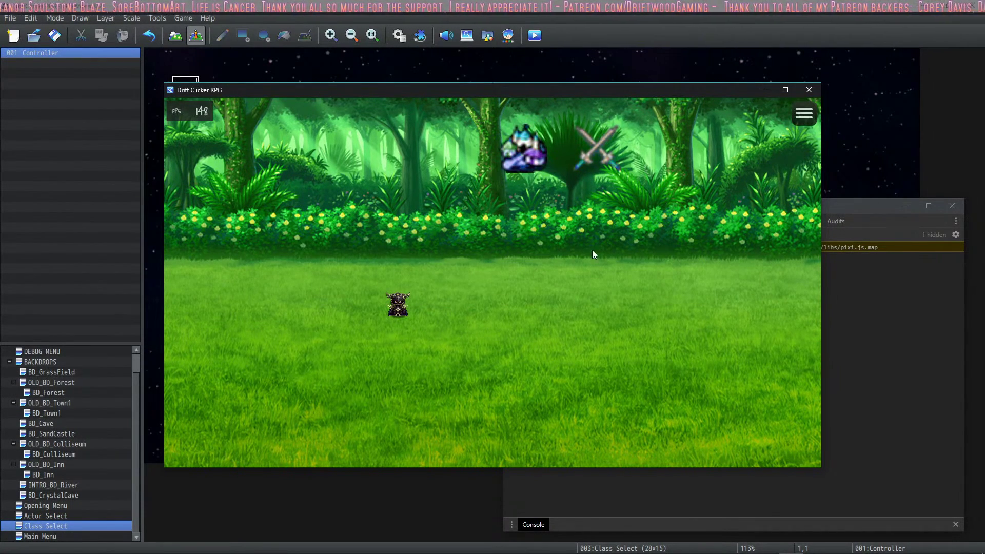
pyautogui.click(606, 144)
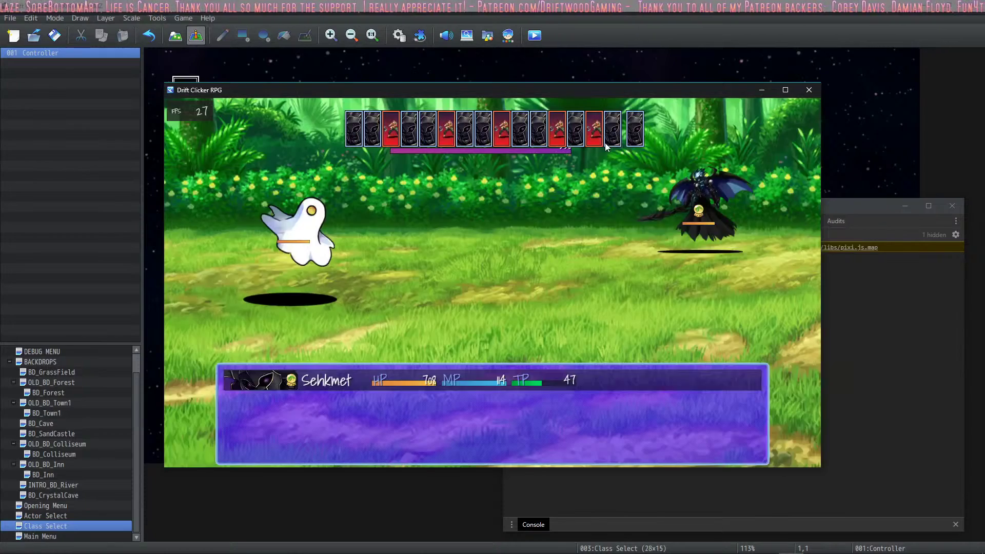
# - Check Sehkmet's Focus skills and Attack the level 2 Phantom
pyautogui.press('Down')
pyautogui.press('Return')
pyautogui.press('Escape')
pyautogui.press('Up')
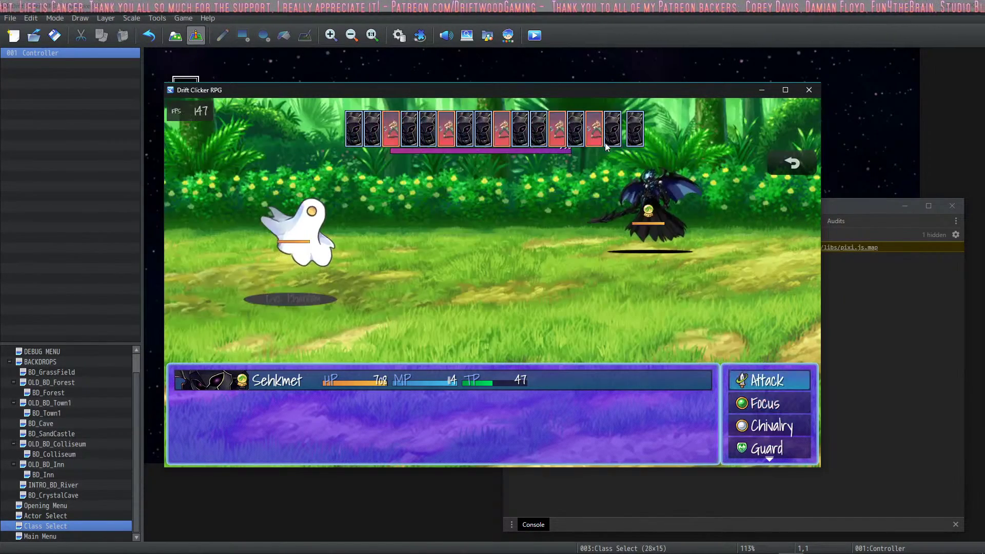
pyautogui.press('Return')
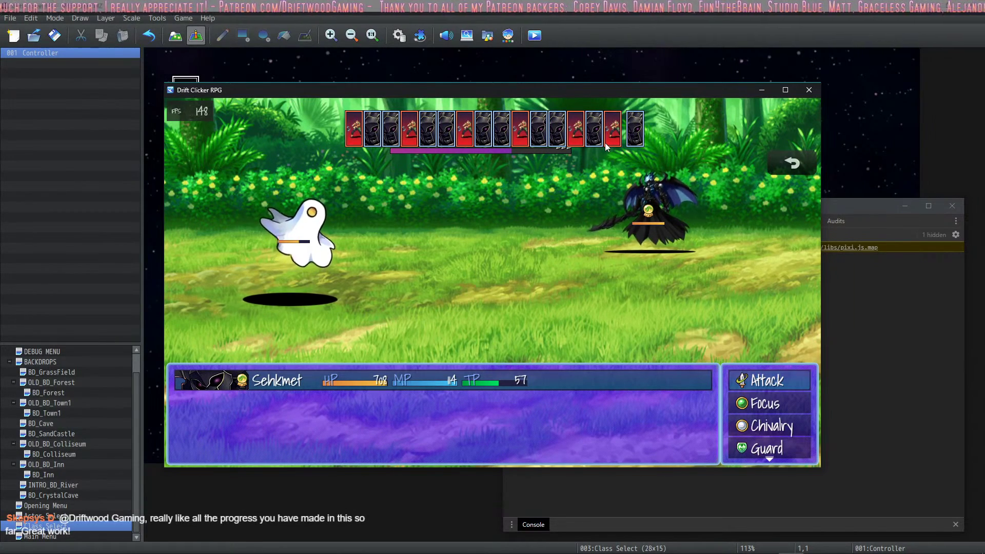
# - Recheck the Focus skills, finish the level 2 Phantom with Smite and dismiss the victory summary
pyautogui.press('Down')
pyautogui.press('Return')
pyautogui.press('Escape')
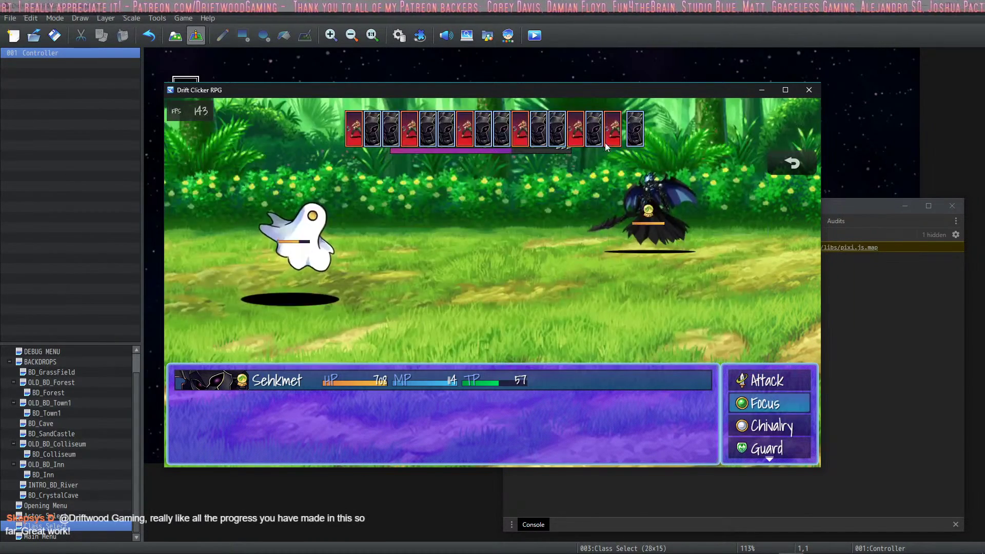
pyautogui.press('Down')
pyautogui.press('Return')
pyautogui.press('Return')
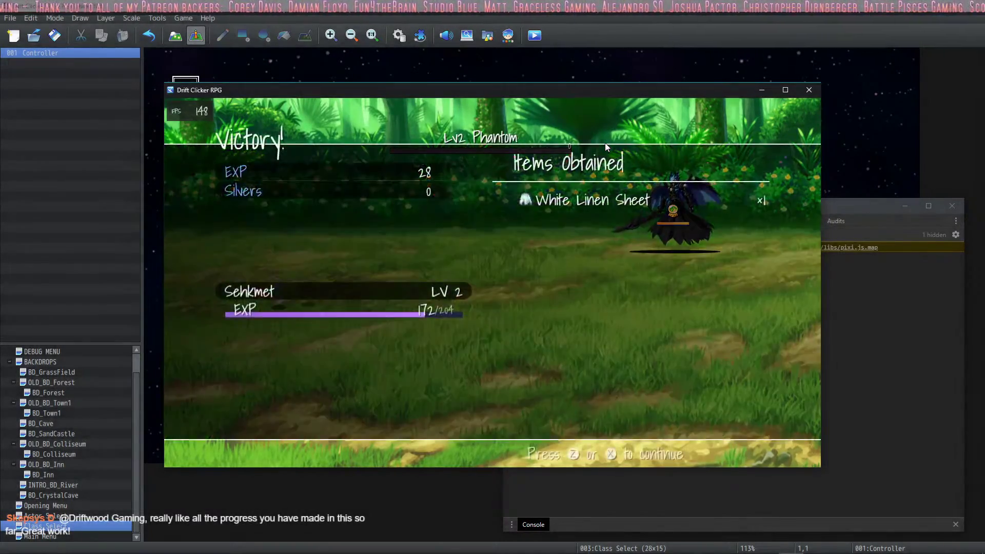
pyautogui.press('Return')
# - Start the next Forest battle and cast the Focus skill Fortify against the level 1 Phantom
pyautogui.click(605, 143)
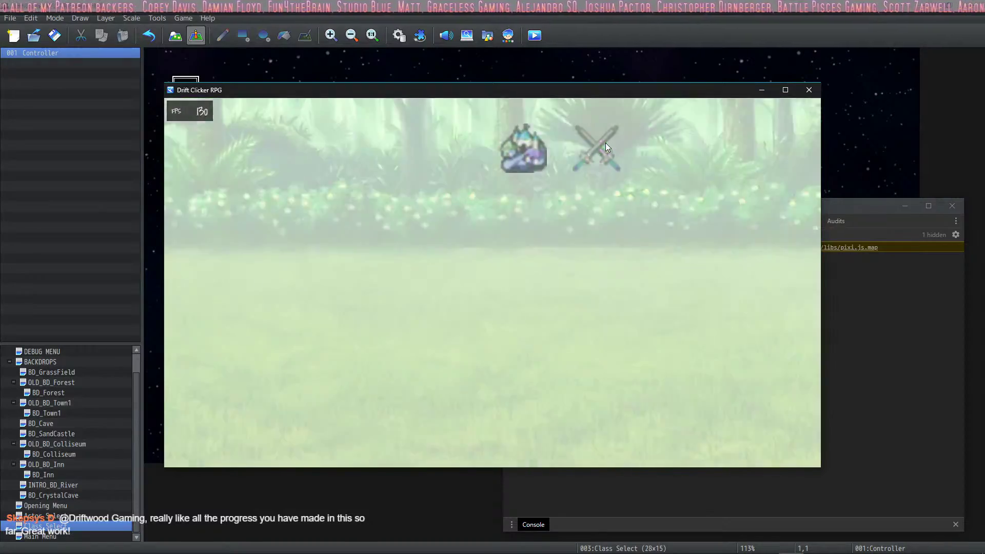
pyautogui.press('Up')
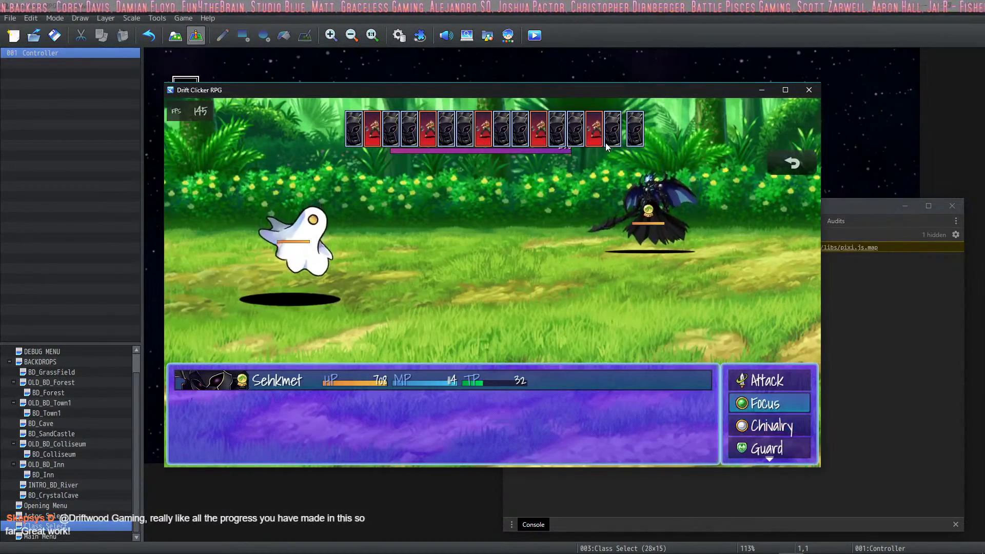
pyautogui.press('Return')
pyautogui.press('Return')
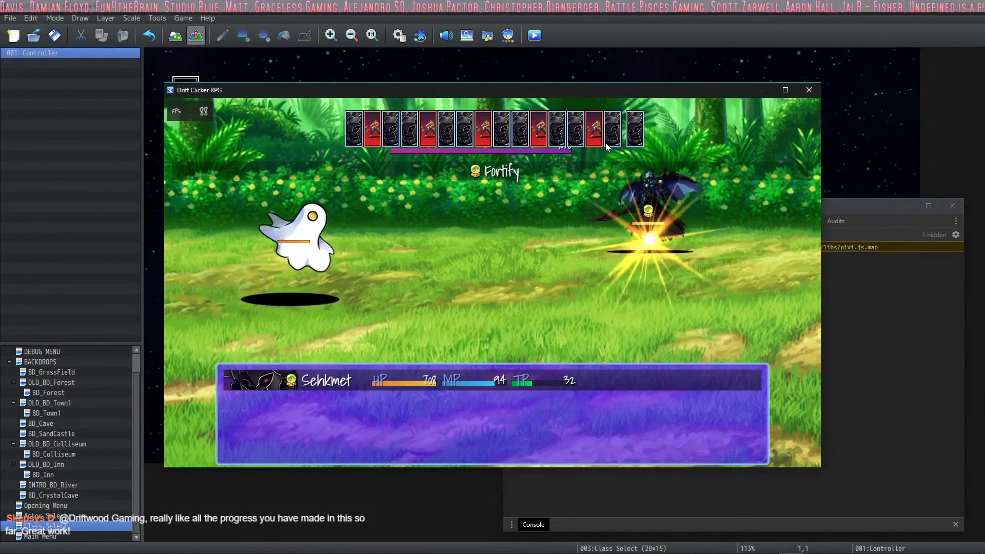
# - Use the Chivalry skill Smite on the level 1 Phantom
pyautogui.press('Down')
pyautogui.press('Return')
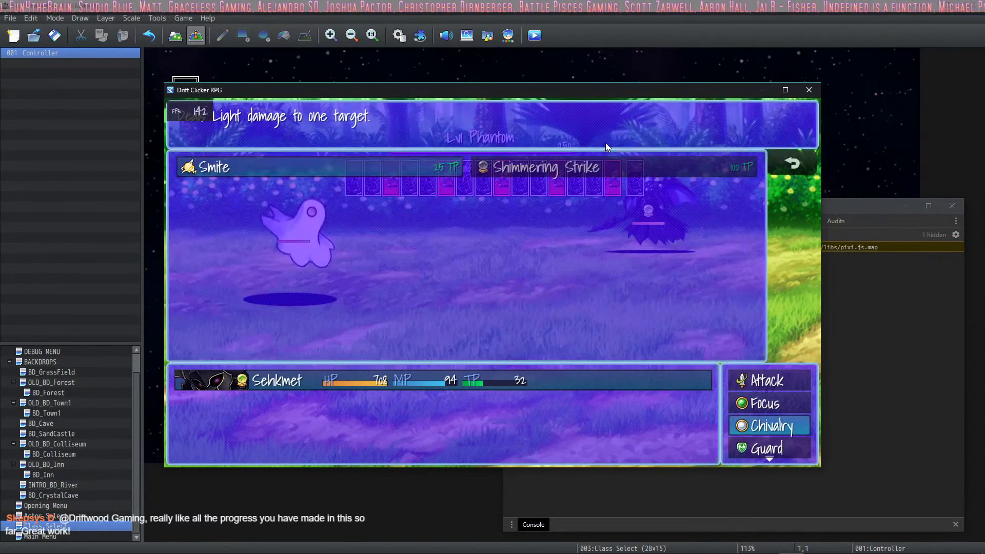
pyautogui.press('Return')
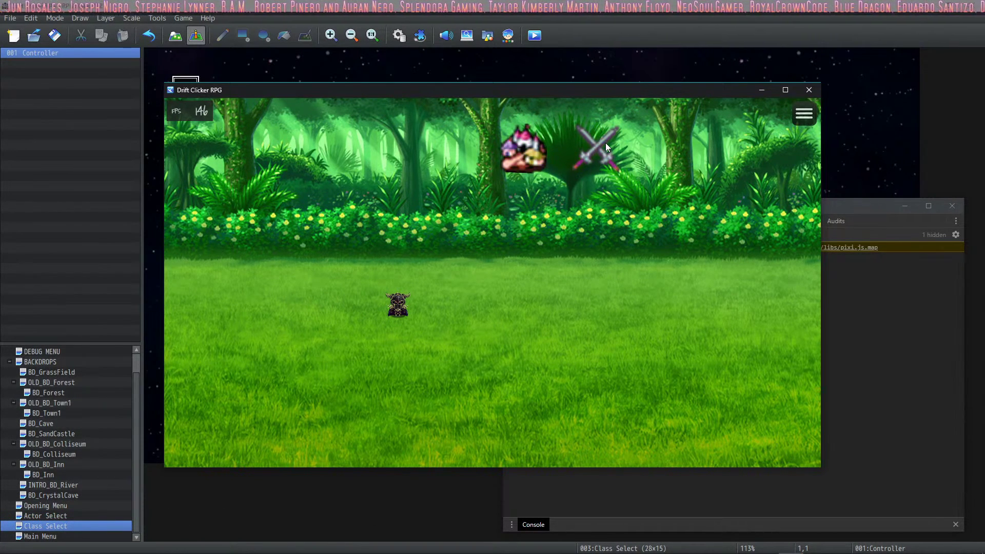
# - Start the next Forest battle, view the Focus skills and Attack the level 3 ForestBee
pyautogui.click(605, 146)
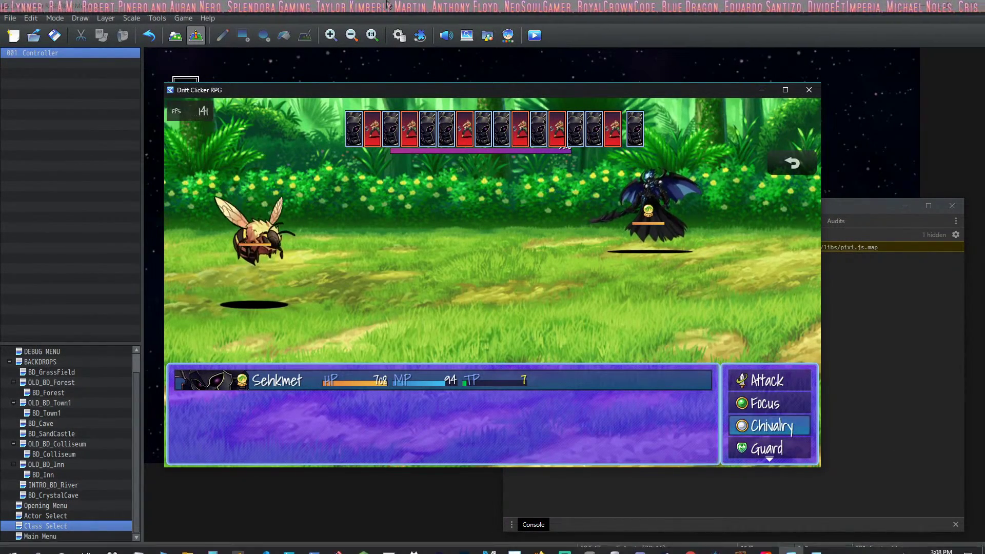
pyautogui.press('Up')
pyautogui.press('Down')
pyautogui.press('Up')
pyautogui.press('Return')
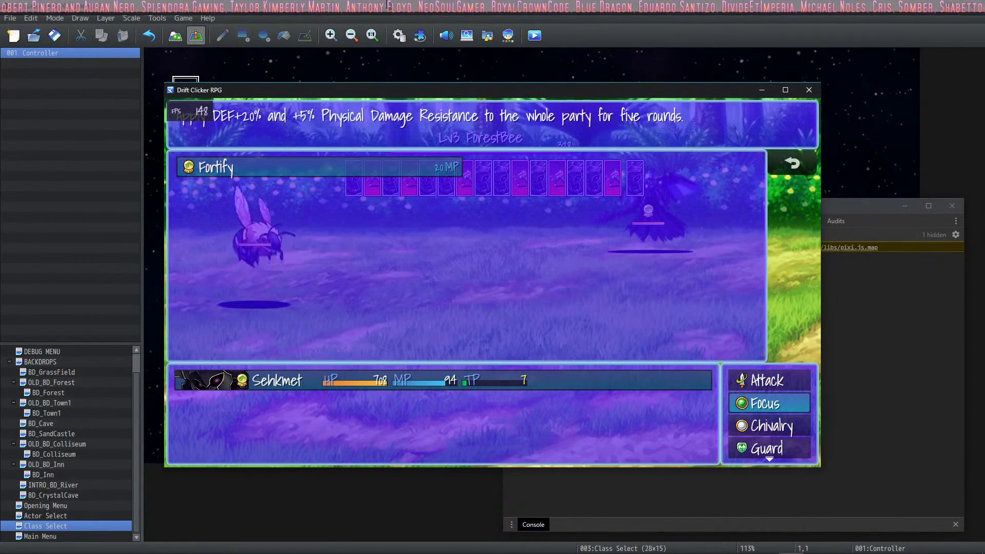
pyautogui.press('Down')
pyautogui.press('Up')
pyautogui.press('Up')
pyautogui.press('Return')
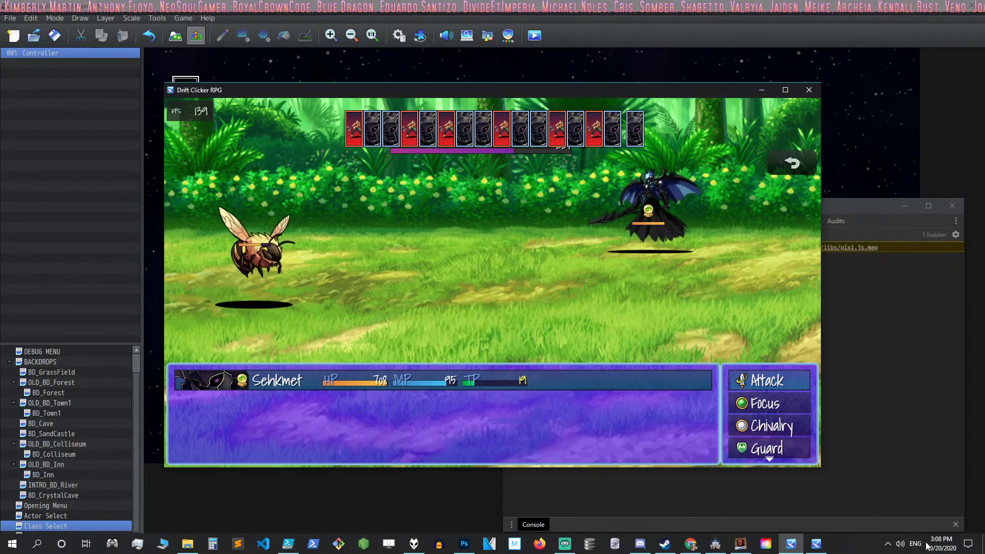
# - Cast the Focus skill Fortify on Sehkmet during the fight with the level 3 ForestBee
pyautogui.moveTo(937, 549)
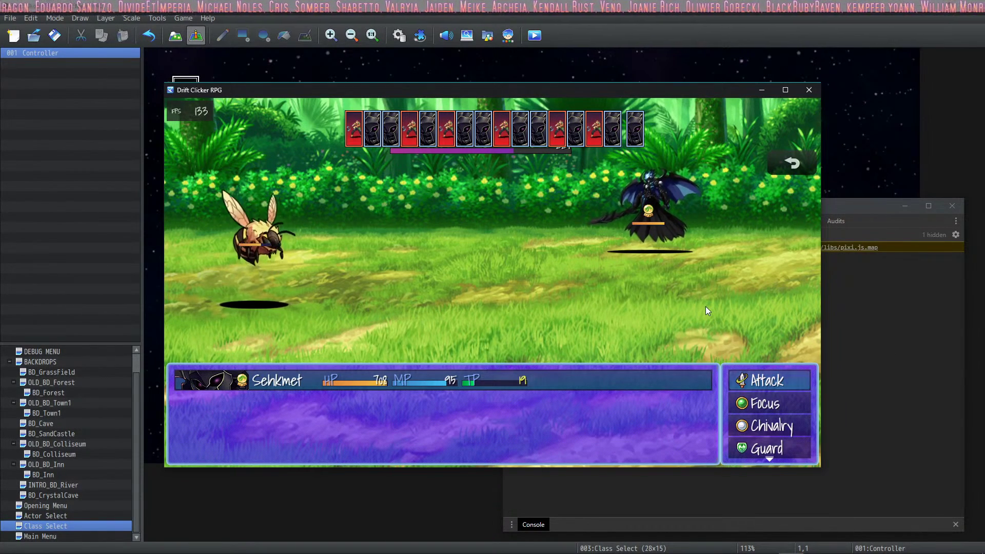
pyautogui.press('Down')
pyautogui.press('Return')
pyautogui.press('Return')
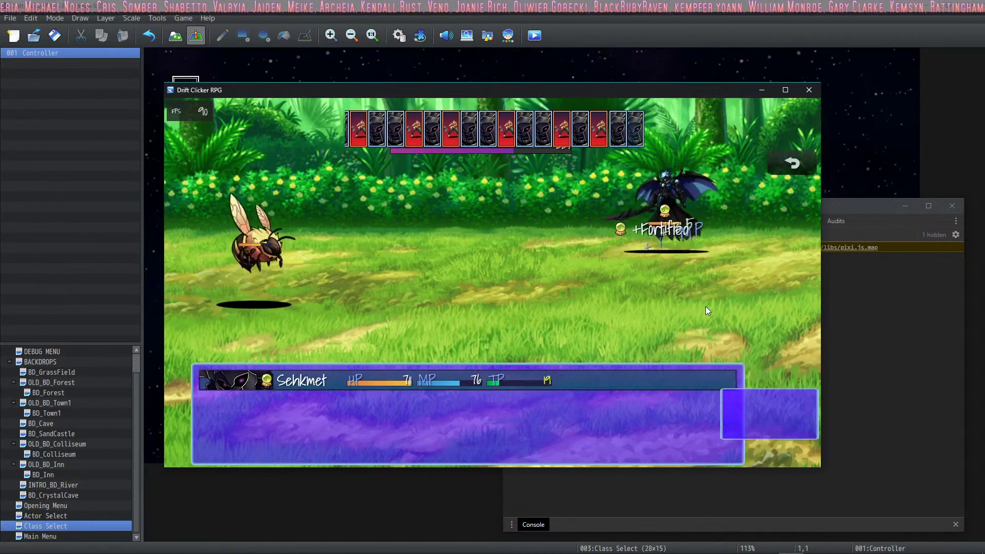
# - Check the Focus and Chivalry skills, and defeat the level 3 ForestBee with repeated Attacks
pyautogui.press('Return')
pyautogui.press('Escape')
pyautogui.press('Down')
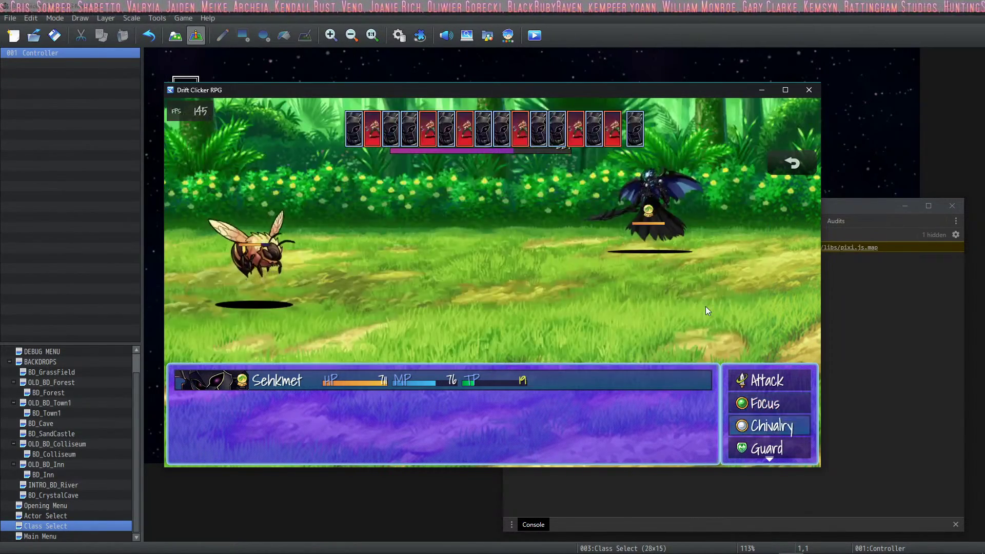
pyautogui.press('Return')
pyautogui.press('Escape')
pyautogui.press('Up')
pyautogui.press('Up')
pyautogui.press('Return')
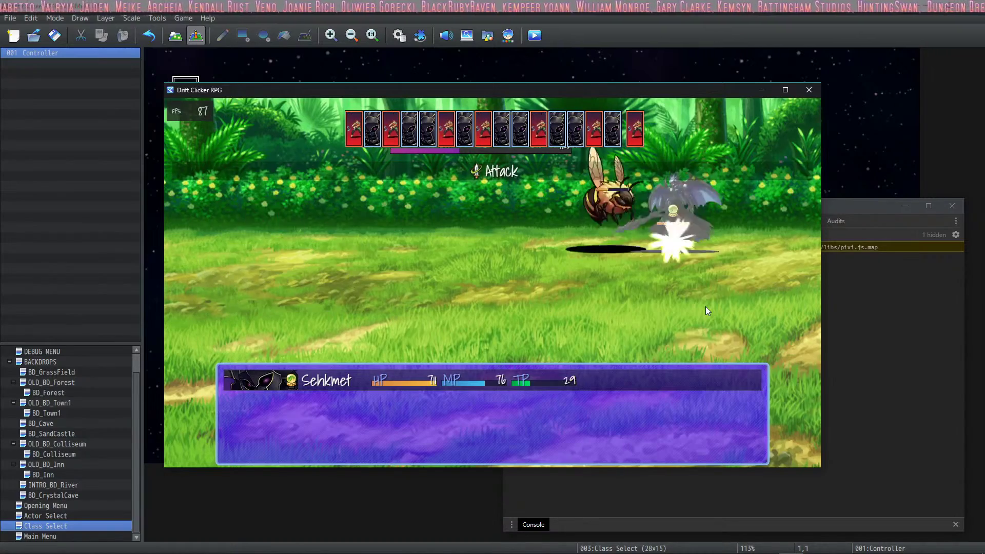
pyautogui.press('Return')
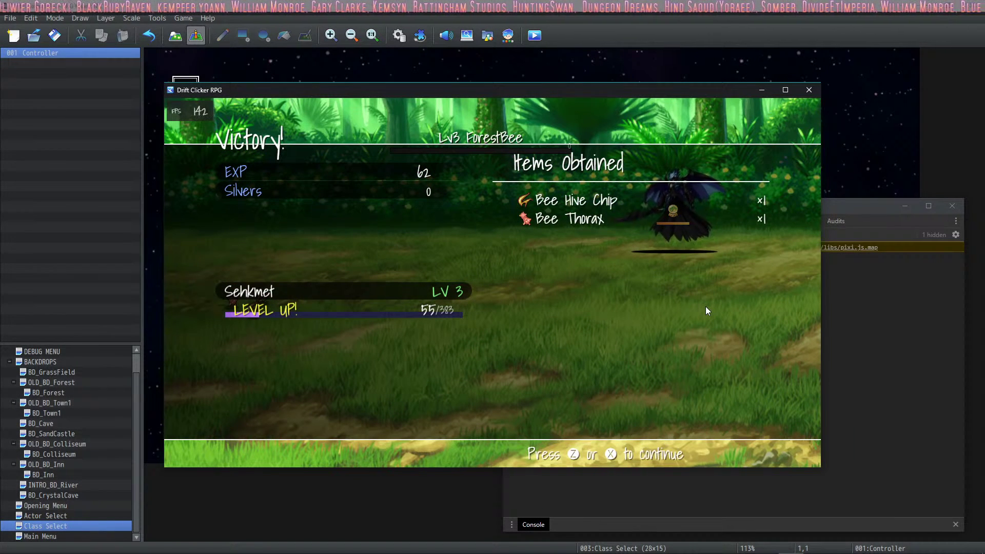
# - Dismiss the victory and level-up summaries and start the next Forest battle
pyautogui.press('z')
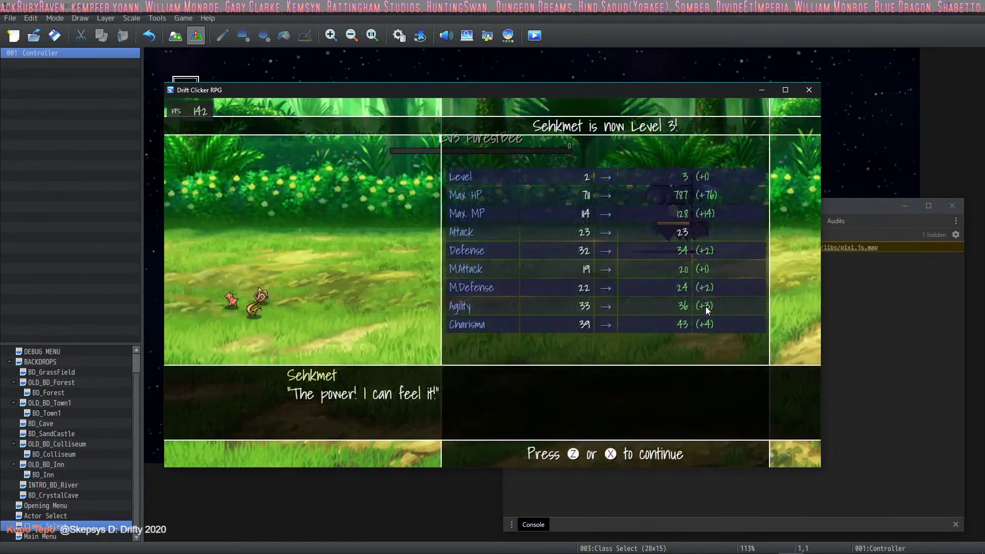
pyautogui.press('z')
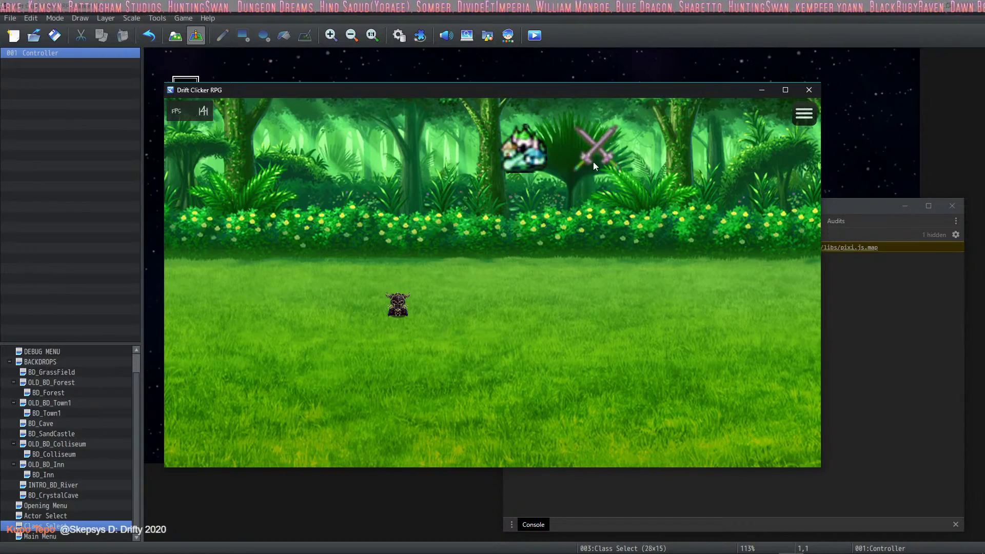
pyautogui.click(580, 152)
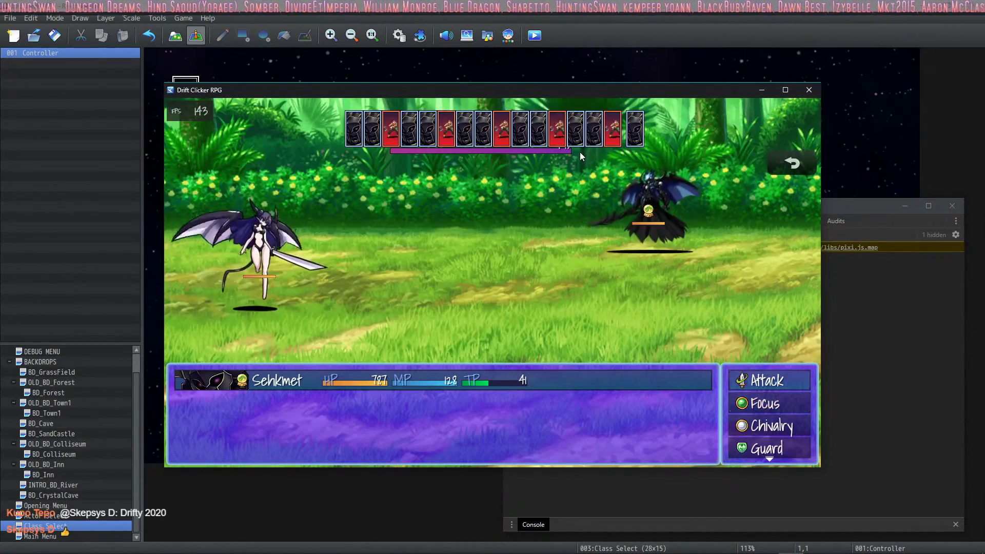
# - Defeat the level 2 Heartless with Attack and the Chivalry skill Smite, and dismiss the victory summary
pyautogui.press('Up')
pyautogui.press('Return')
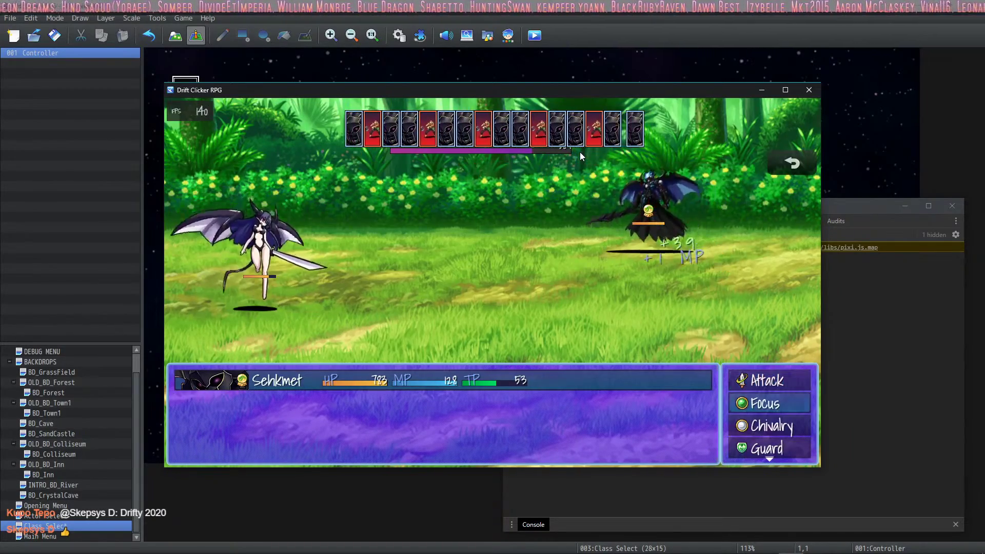
pyautogui.press('Down')
pyautogui.press('Down')
pyautogui.press('Return')
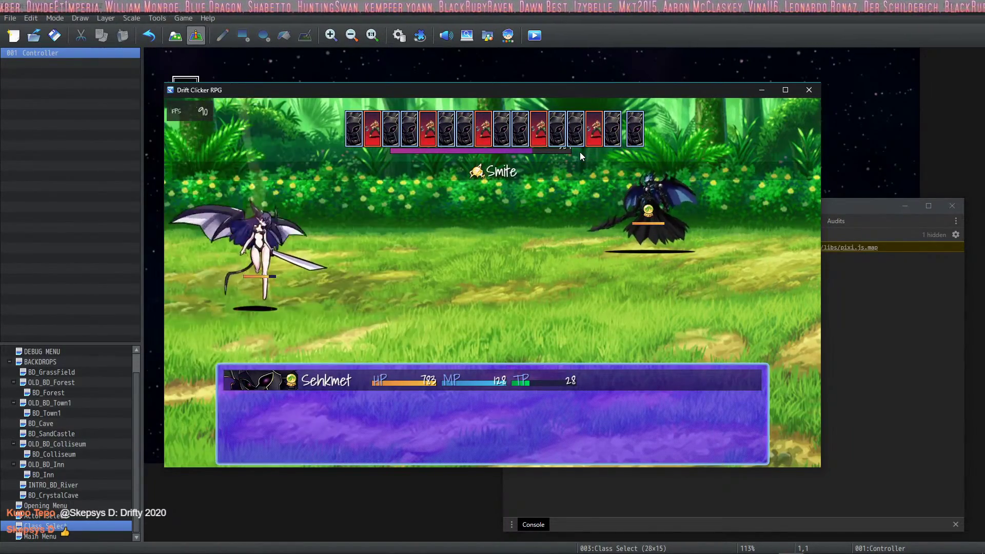
pyautogui.press('Up')
pyautogui.press('Up')
pyautogui.press('Return')
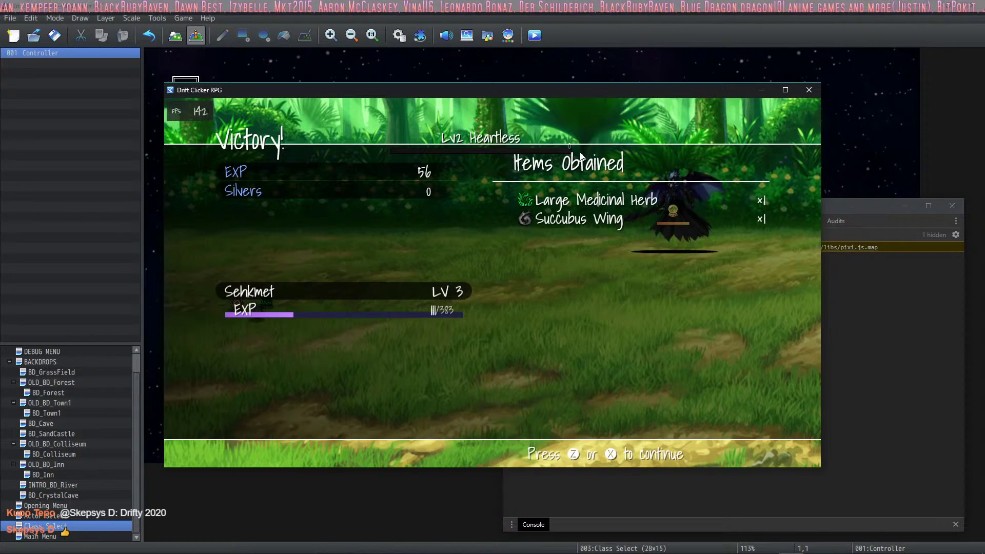
pyautogui.press('z')
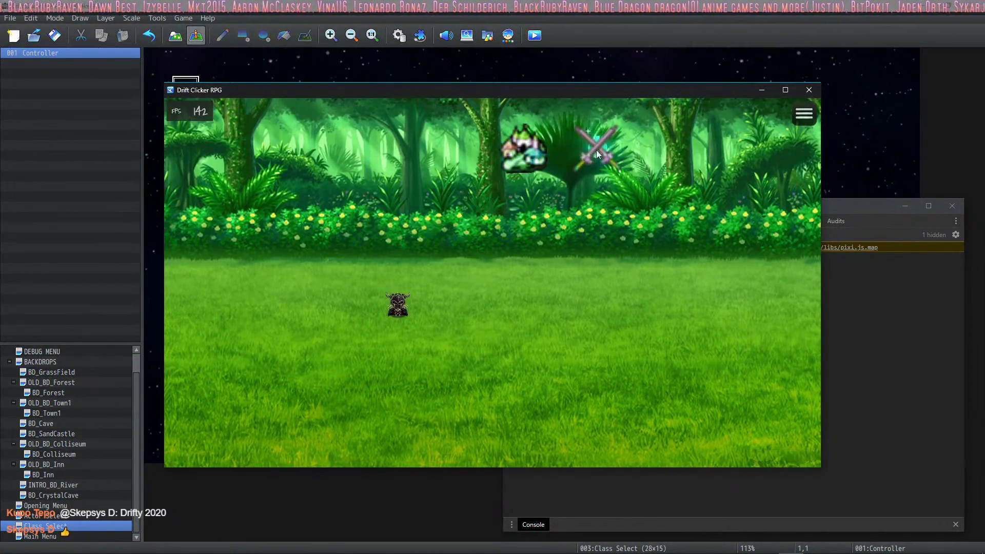
# - Start another Forest battle, end the Paladin playtest during it, and relaunch the game with Sehkmet as the hero
pyautogui.click(598, 149)
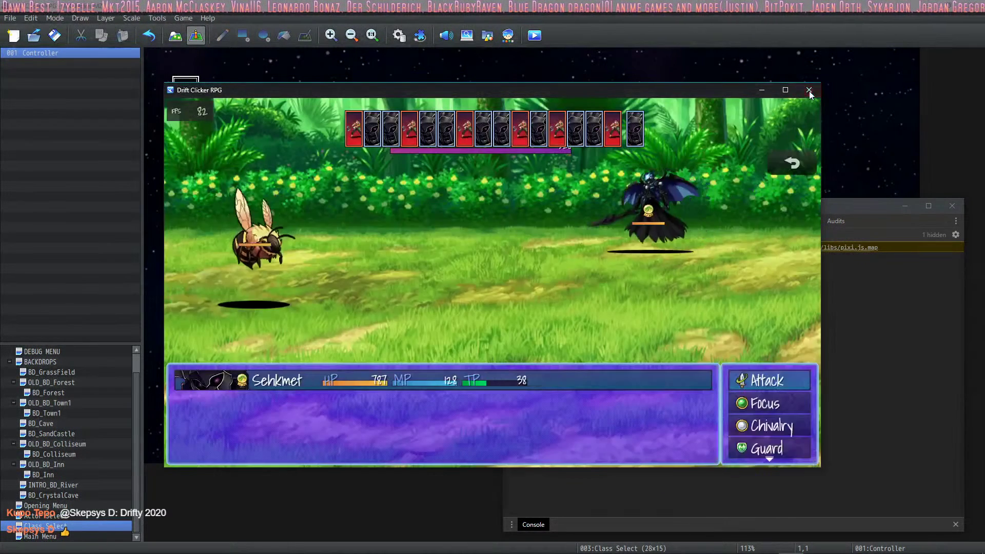
pyautogui.click(809, 90)
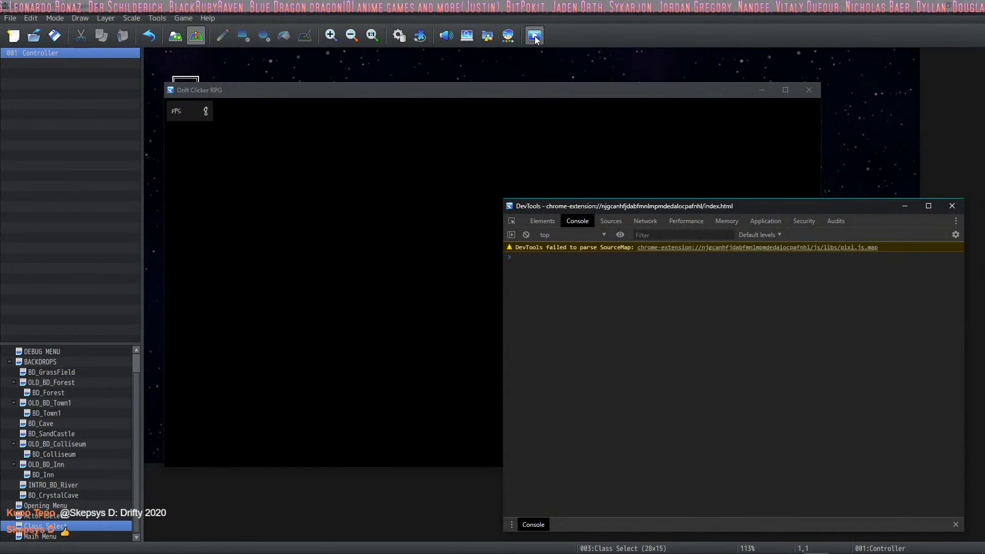
pyautogui.press('Return')
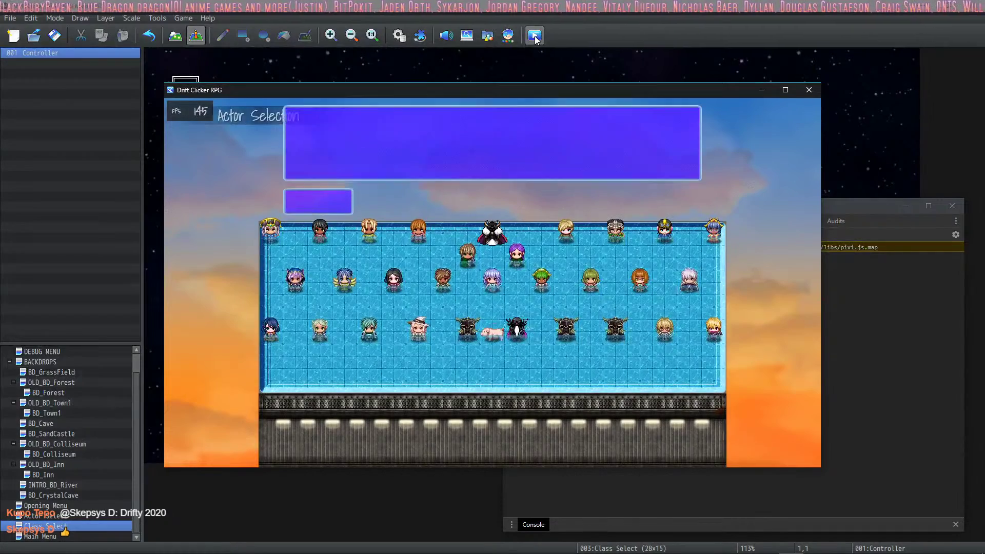
pyautogui.press('Return')
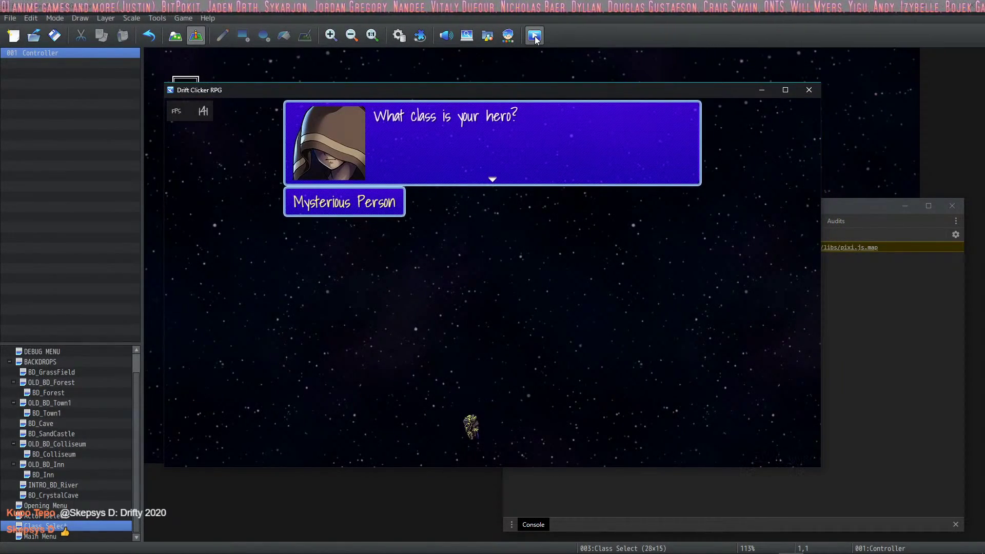
# - Choose Warlock as the hero's class and confirm it to enter the Town
pyautogui.press('Return')
pyautogui.press('Down')
pyautogui.press('Down')
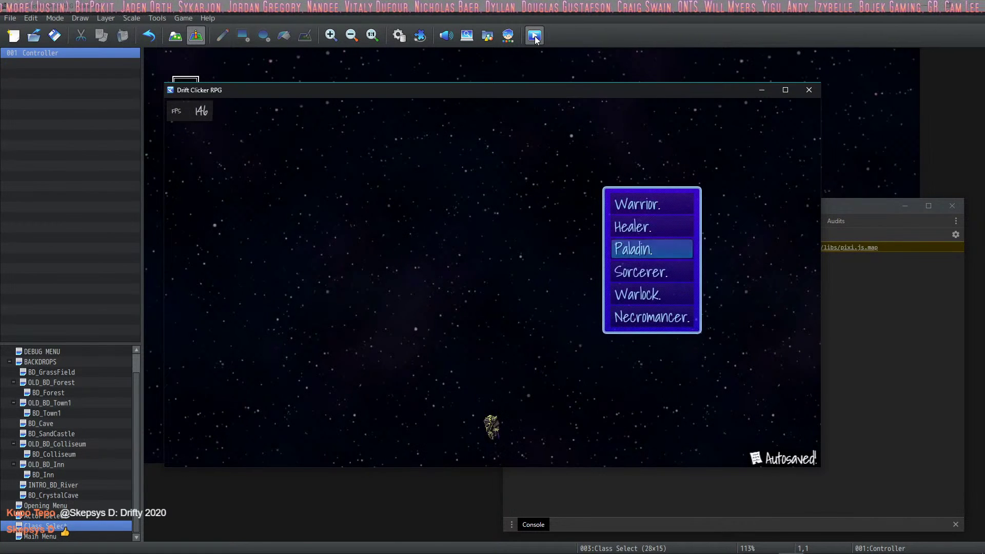
pyautogui.press('Down')
pyautogui.press('Down')
pyautogui.press('Return')
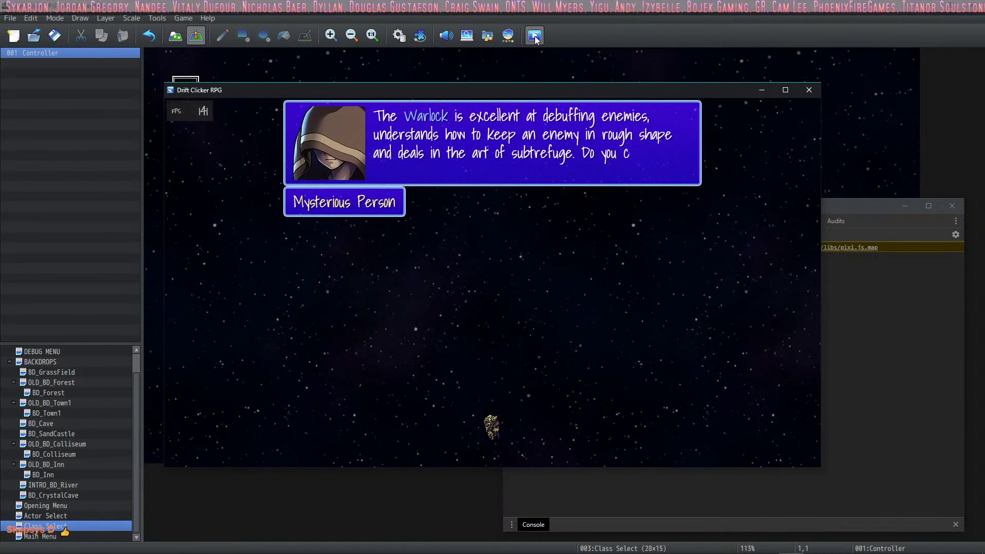
pyautogui.press('Return')
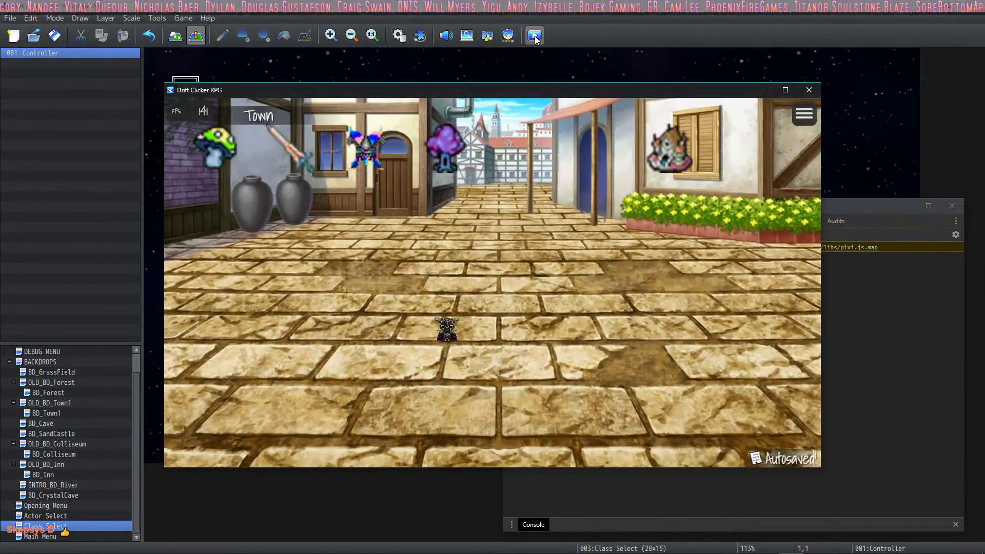
# - Travel to the Forest, start a battle and view the Warlock's Focus skill Convert
pyautogui.click(449, 146)
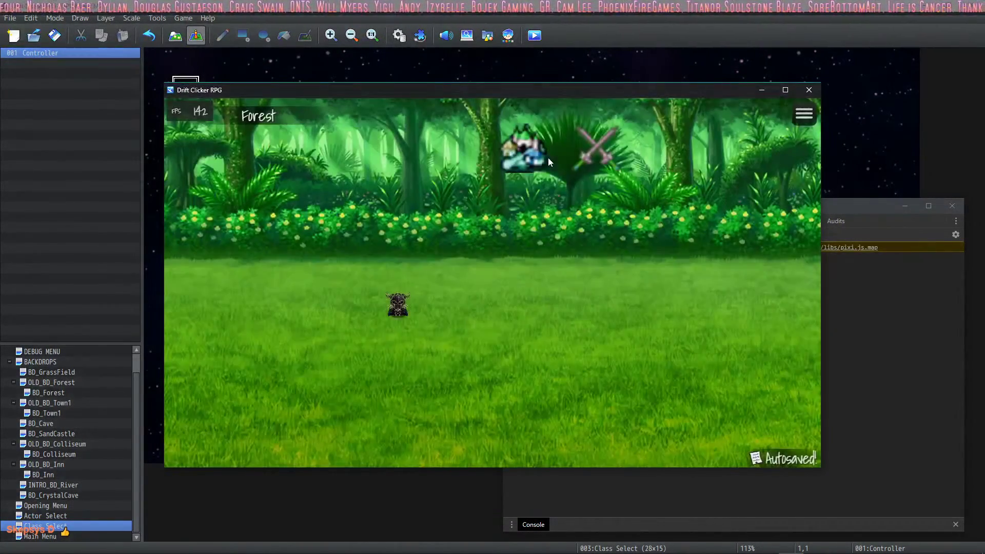
pyautogui.click(590, 147)
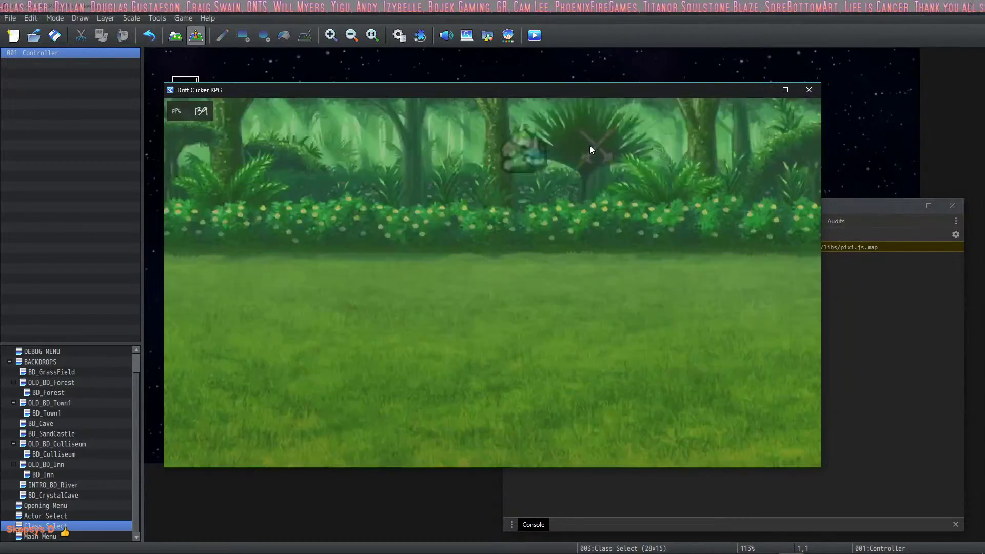
pyautogui.press('Down')
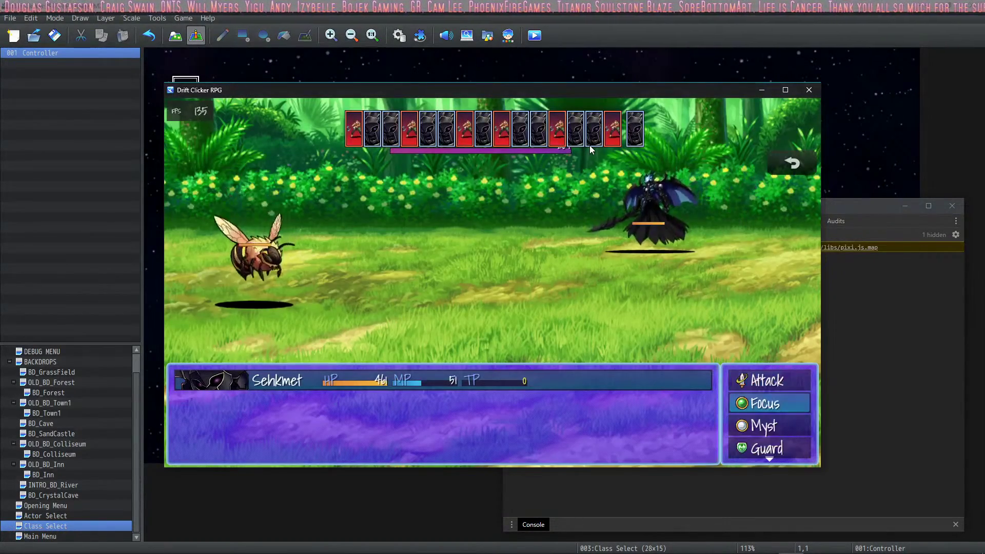
pyautogui.press('Return')
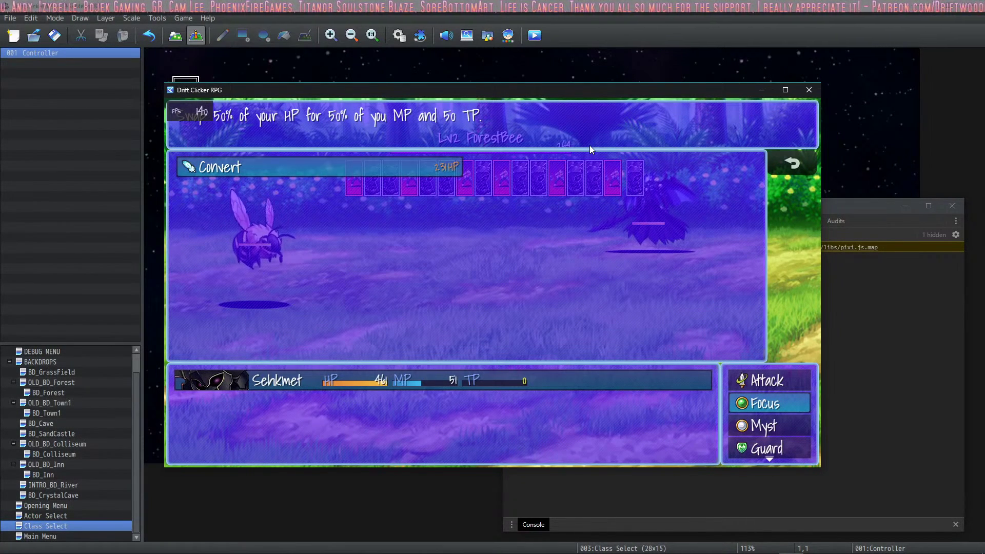
# - Cast the Myst skill Napalm repeatedly on the level 2 ForestBee
pyautogui.press('Down')
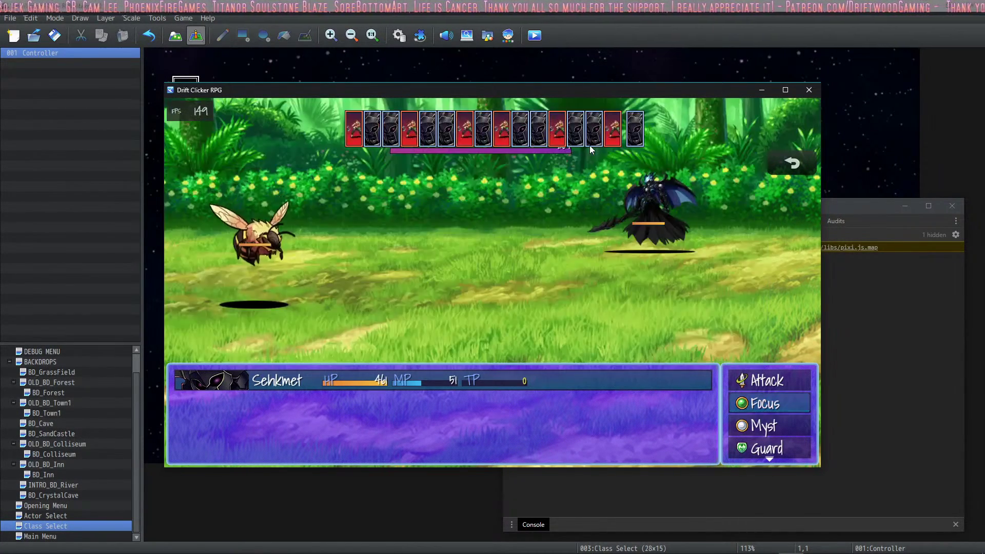
pyautogui.press('Return')
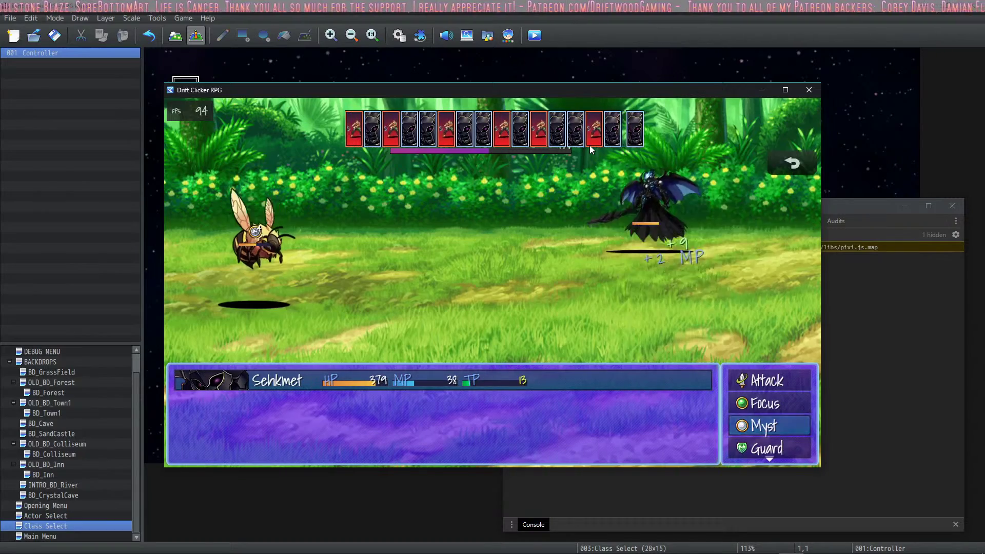
pyautogui.press('Return')
pyautogui.press('Return')
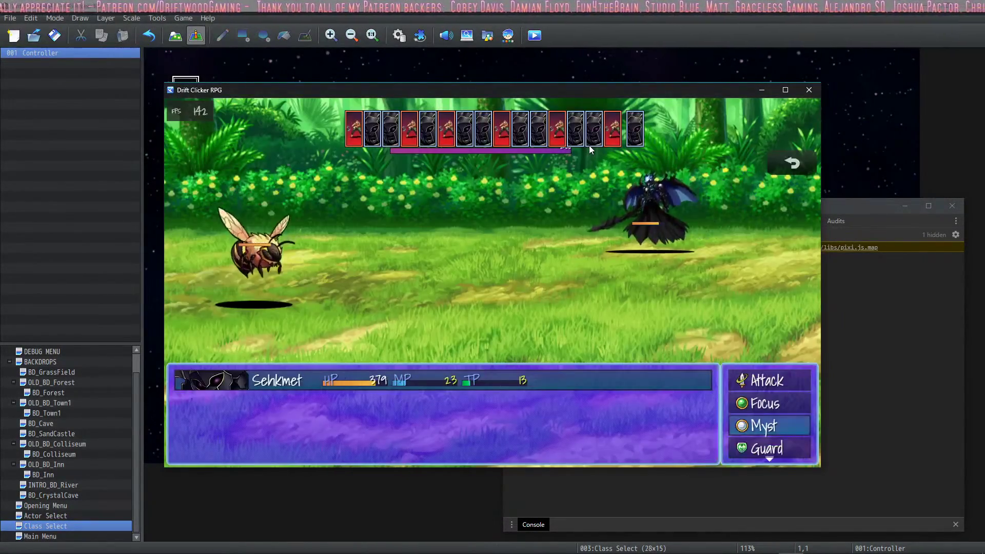
# - Check the Focus skills and cast Napalm on the level 1 ForestBee
pyautogui.press('Up')
pyautogui.press('Return')
pyautogui.press('Escape')
pyautogui.press('Down')
pyautogui.press('Return')
pyautogui.press('Return')
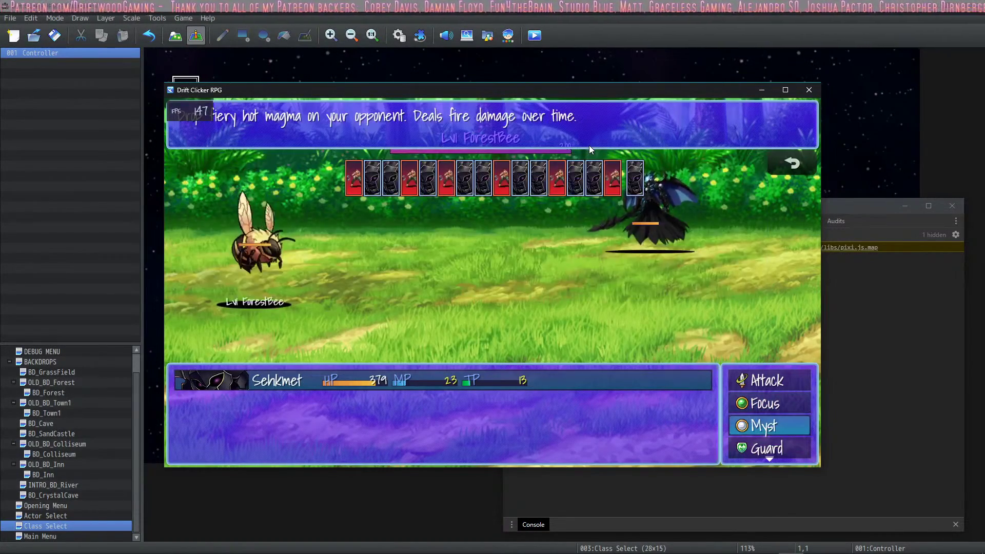
pyautogui.press('Return')
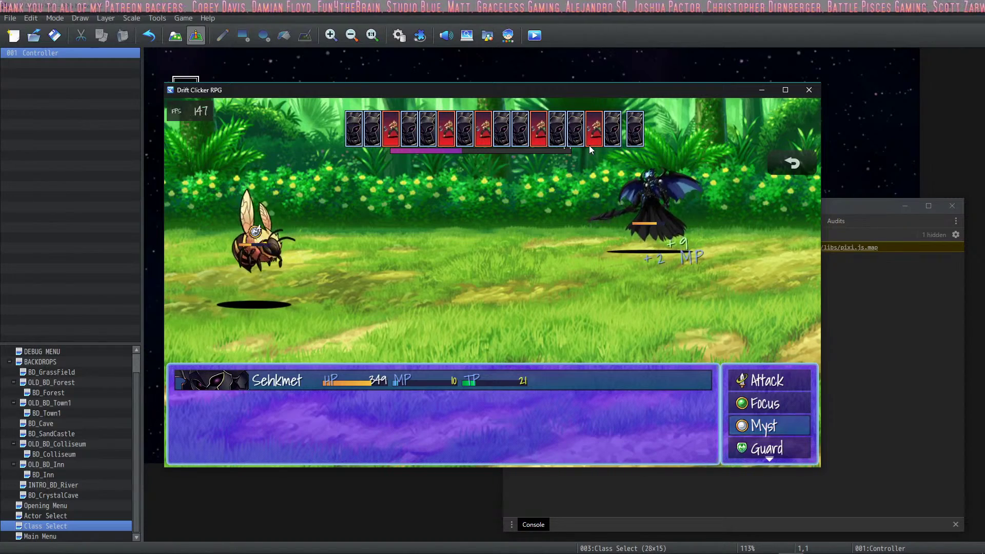
# - Check the Myst skills and cast the Focus skill Convert to swap Sehkmet's HP for MP and TP
pyautogui.press('Return')
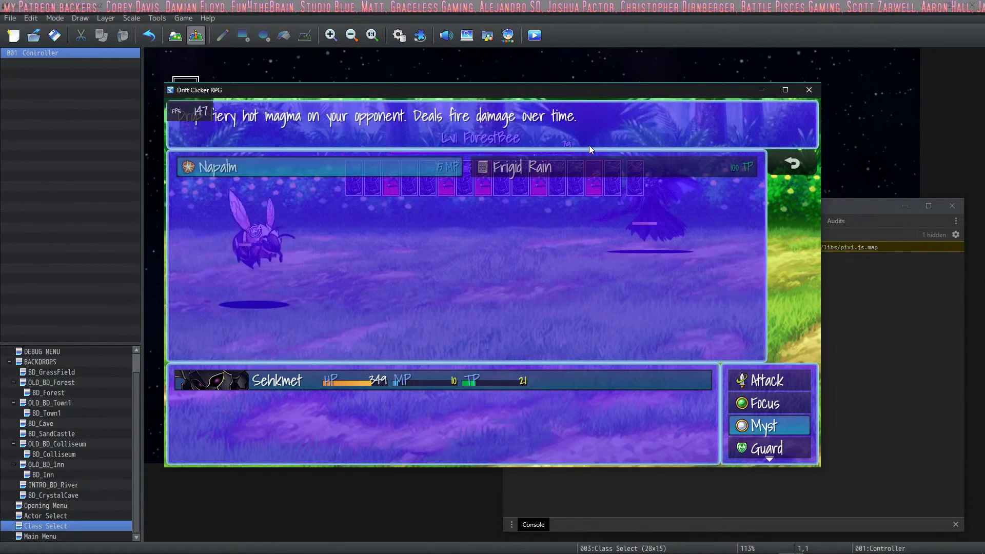
pyautogui.press('Escape')
pyautogui.press('Up')
pyautogui.press('Return')
pyautogui.press('Return')
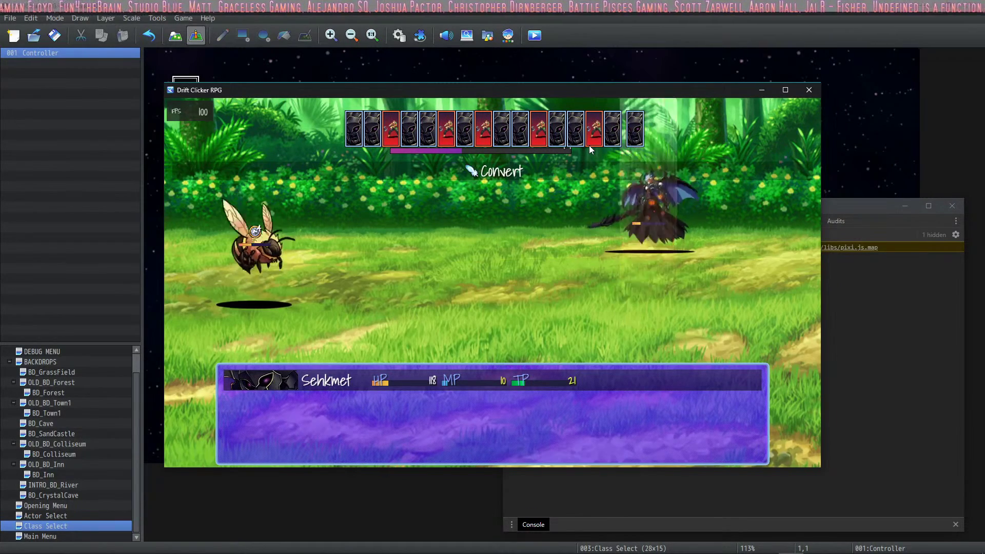
# - Review the Focus and Myst skills, and use the cooking ingredient that restores 100 + 20% MaxHP on Sehkmet
pyautogui.press('Return')
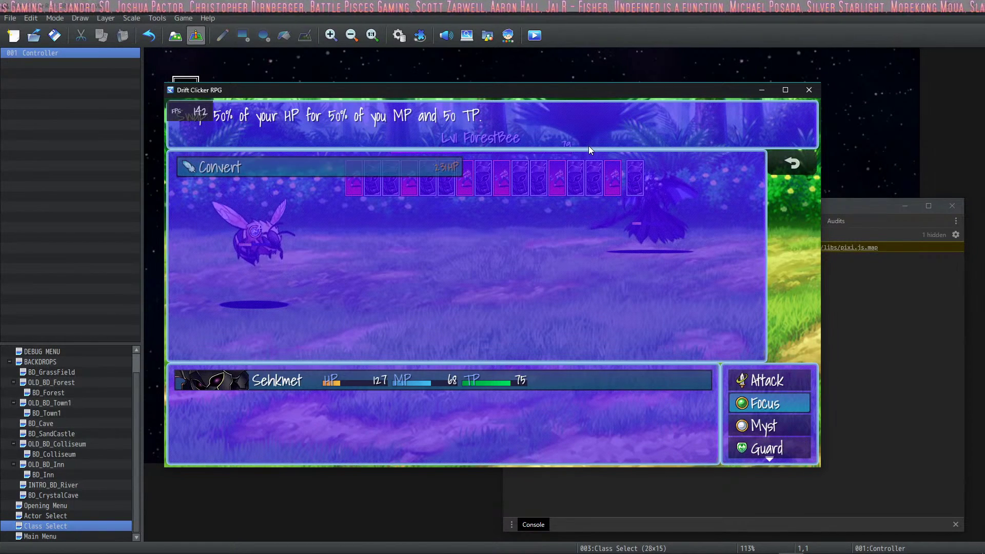
pyautogui.press('Escape')
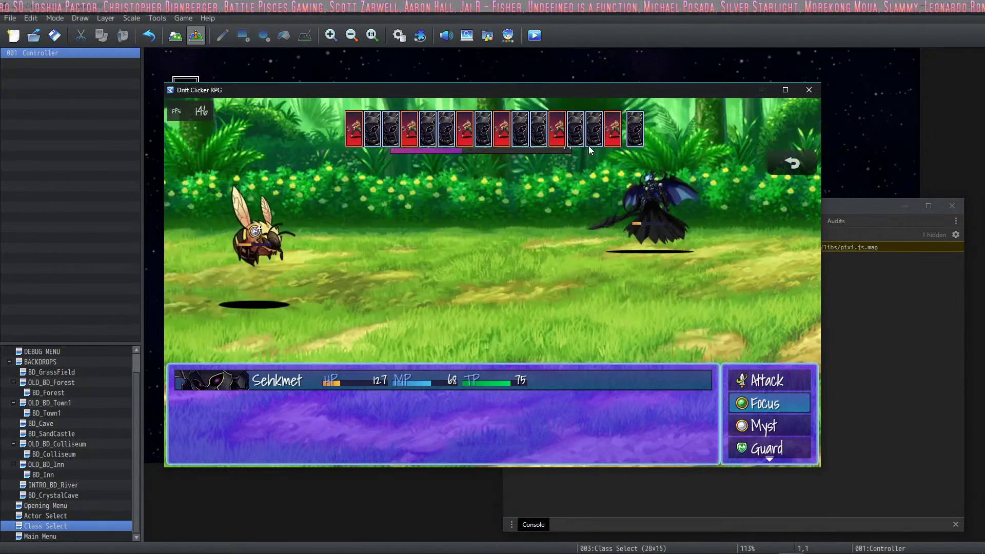
pyautogui.press('Down')
pyautogui.press('Return')
pyautogui.press('Escape')
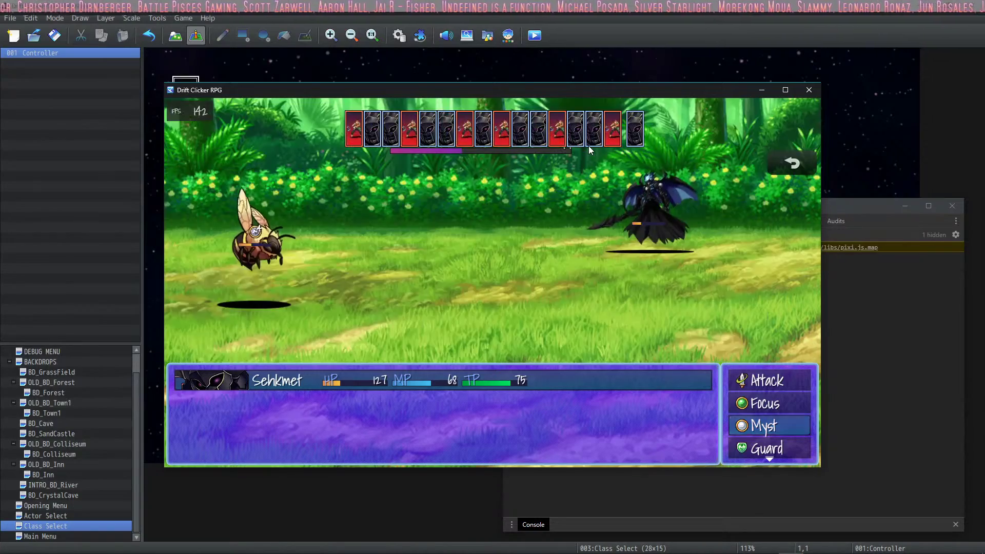
pyautogui.press('Down')
pyautogui.press('Down')
pyautogui.press('Return')
pyautogui.press('Return')
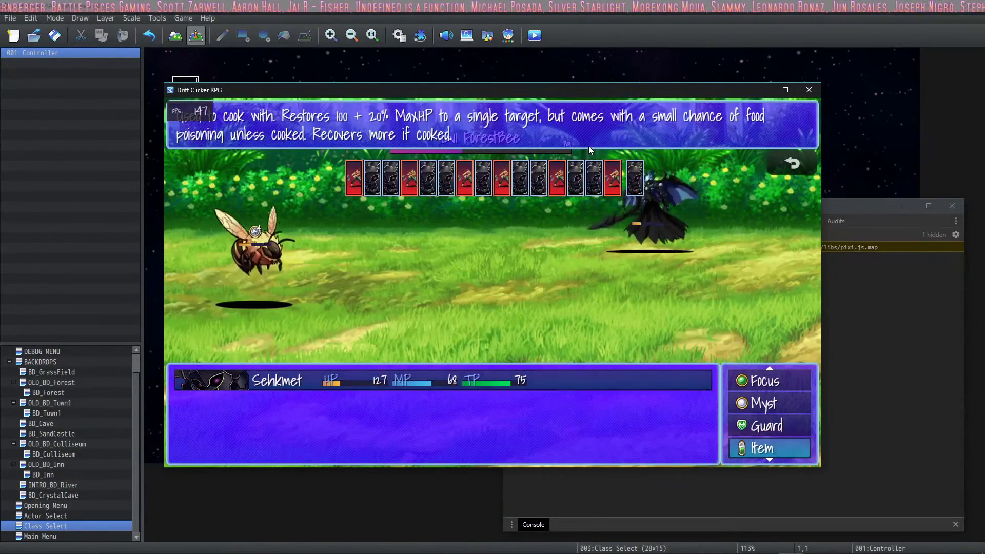
pyautogui.press('Return')
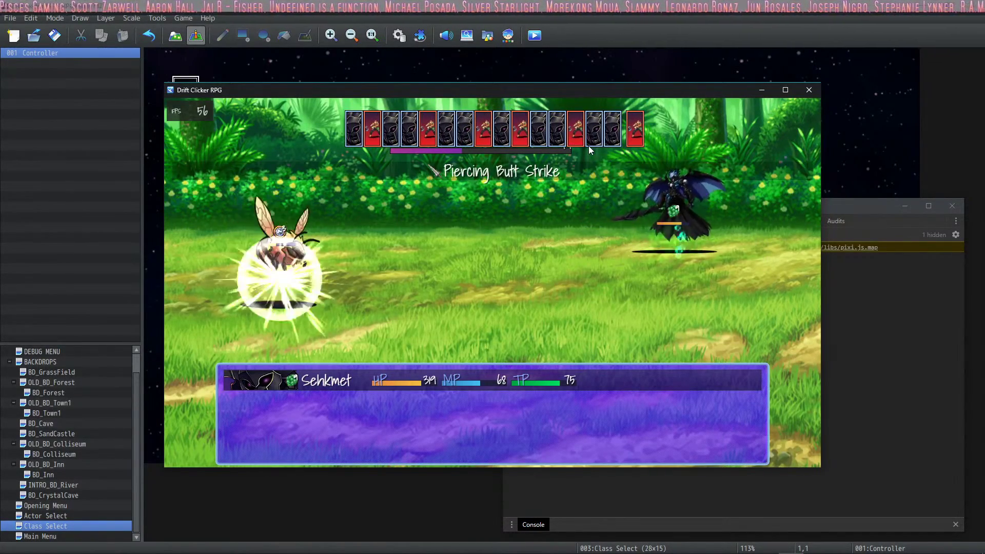
# - Finish off the level 1 ForestBee with the Myst skill Napalm
pyautogui.press('Up')
pyautogui.press('Up')
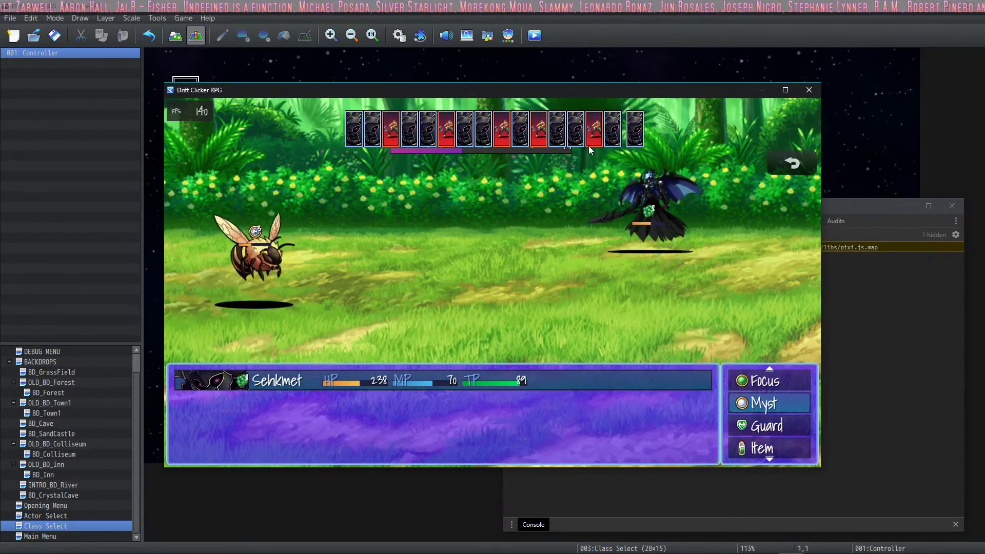
pyautogui.press('Return')
pyautogui.press('Return')
pyautogui.press('Return')
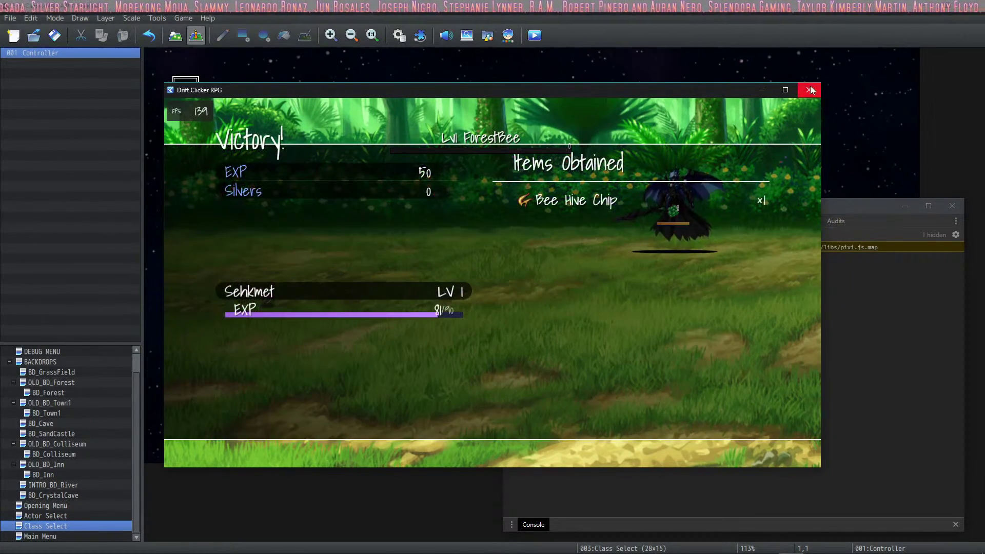
# - Close the Warlock playtest and open the project database's Skills section
pyautogui.click(810, 89)
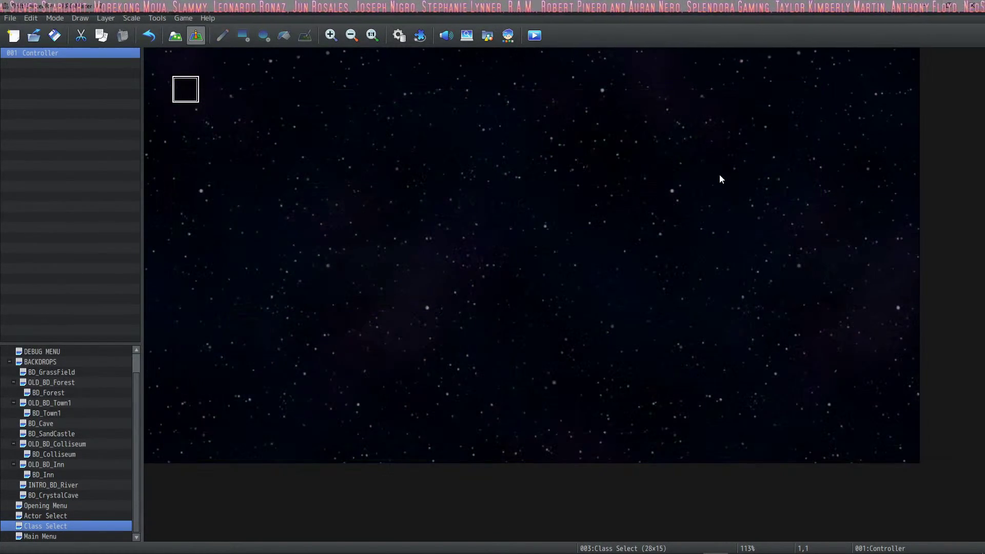
pyautogui.click(399, 36)
pyautogui.click(249, 146)
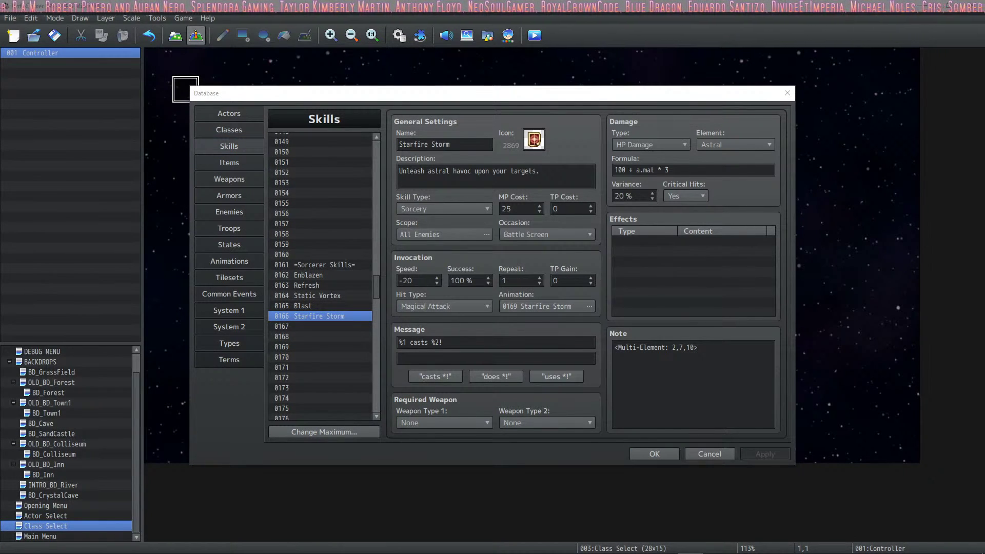
# - Switch to Fantasy Name Generators in the browser, open the Spell Names generator and examine the generated English names
pyautogui.hotkey('alt', 'Tab')
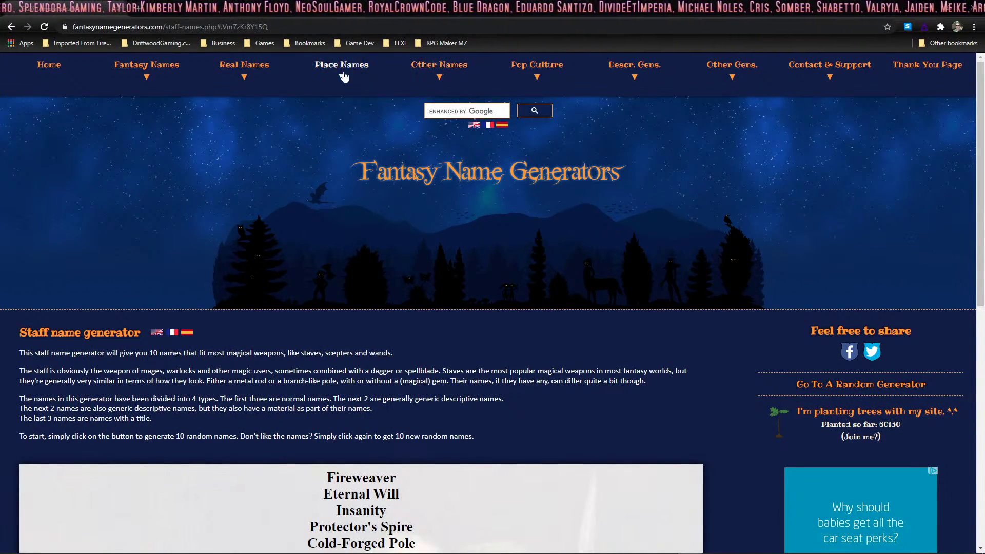
pyautogui.click(439, 65)
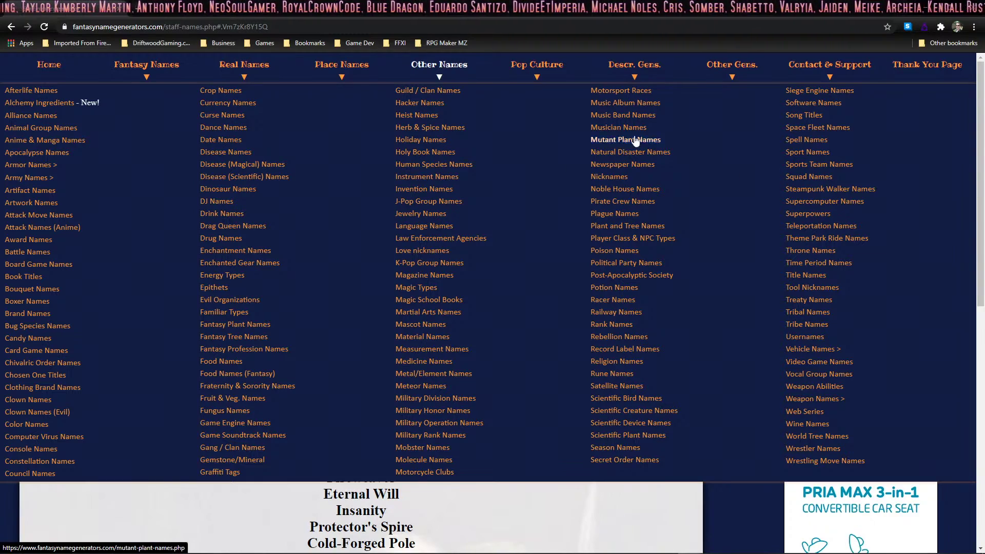
pyautogui.click(807, 139)
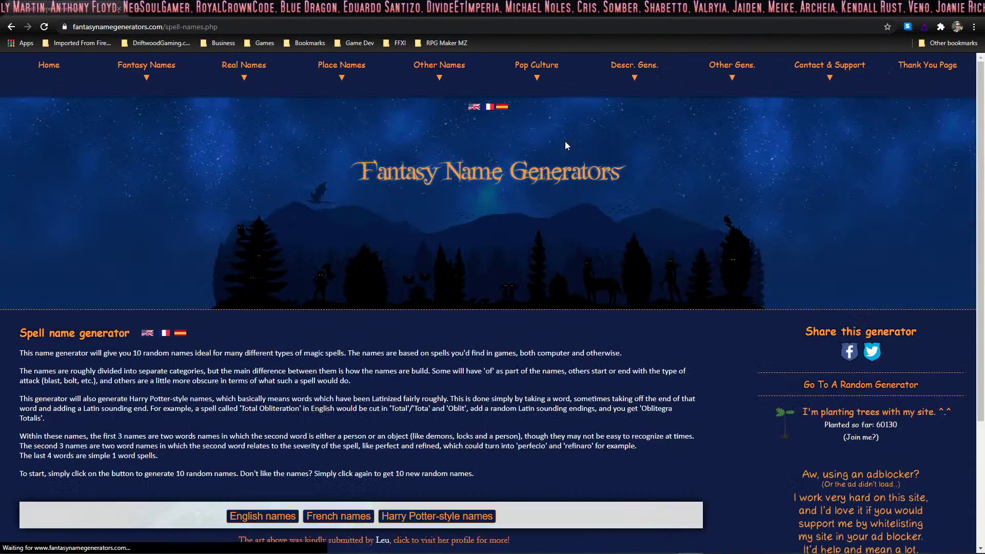
pyautogui.scroll(-5, 408, 261)
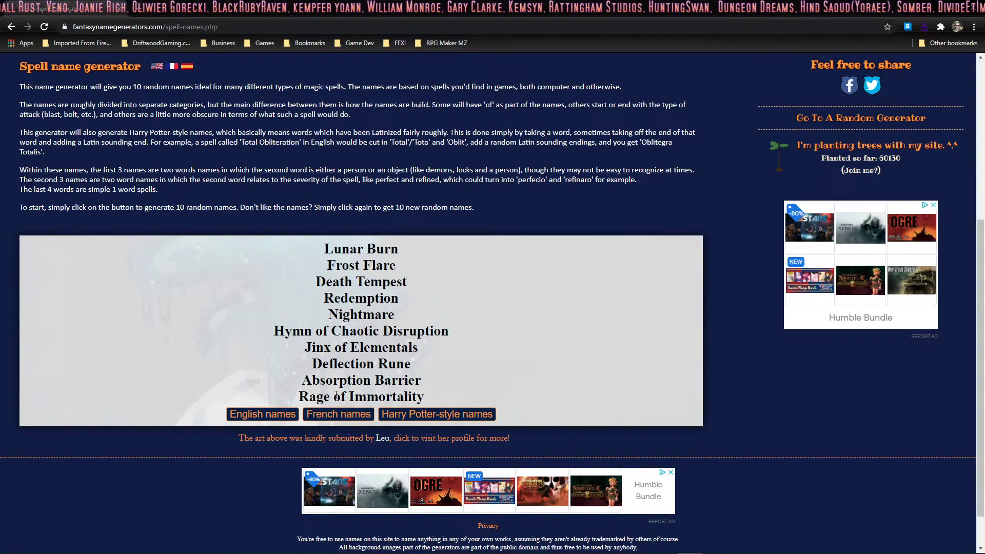
# - Generate new sets of English and Harry Potter-style spell names and examine them for Warlock skill ideas
pyautogui.moveTo(296, 374); pyautogui.dragTo(431, 381)
pyautogui.click(430, 381)
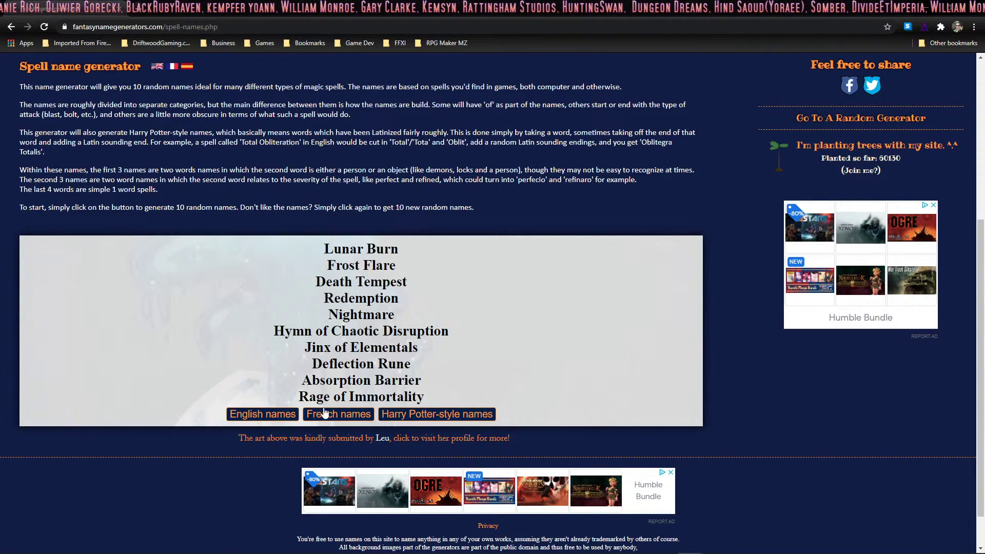
pyautogui.click(262, 417)
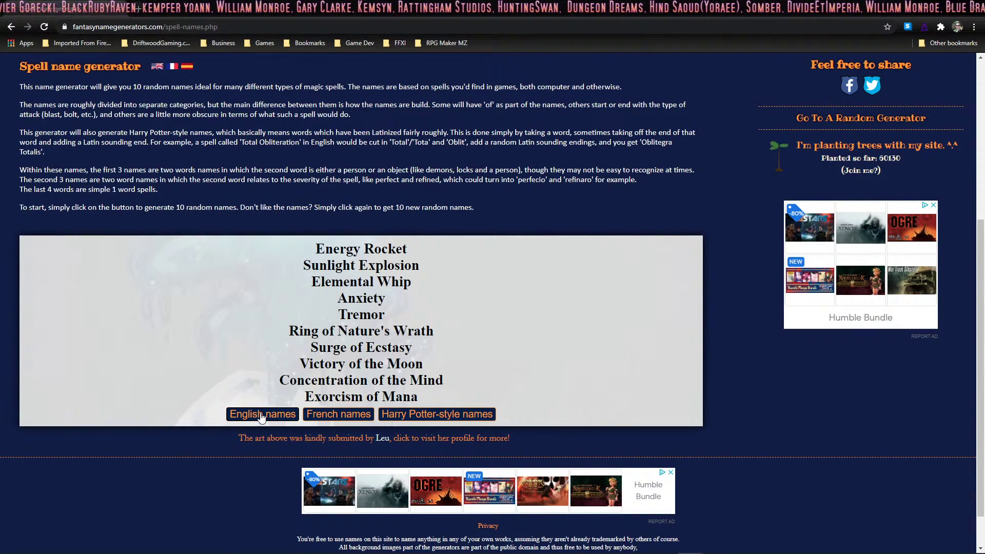
pyautogui.click(462, 416)
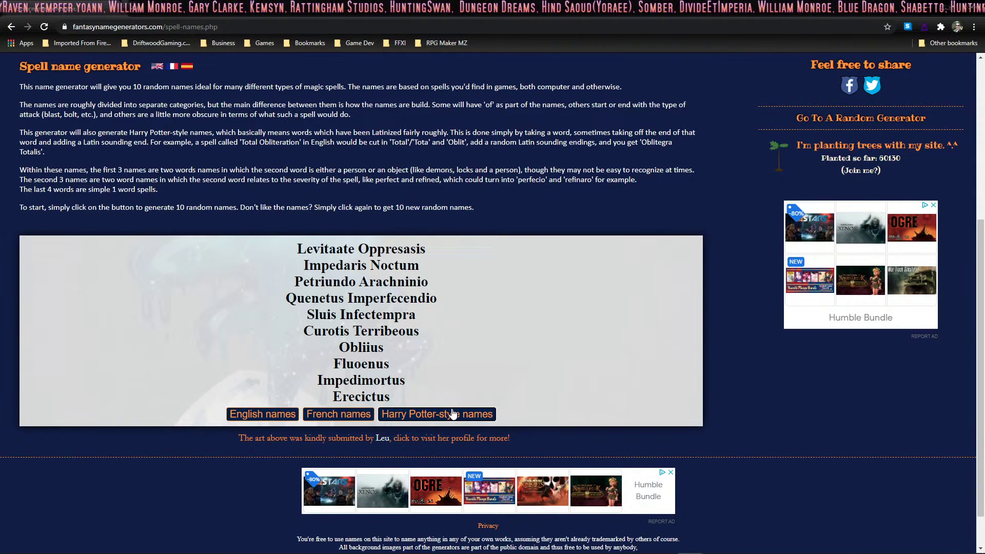
pyautogui.click(241, 413)
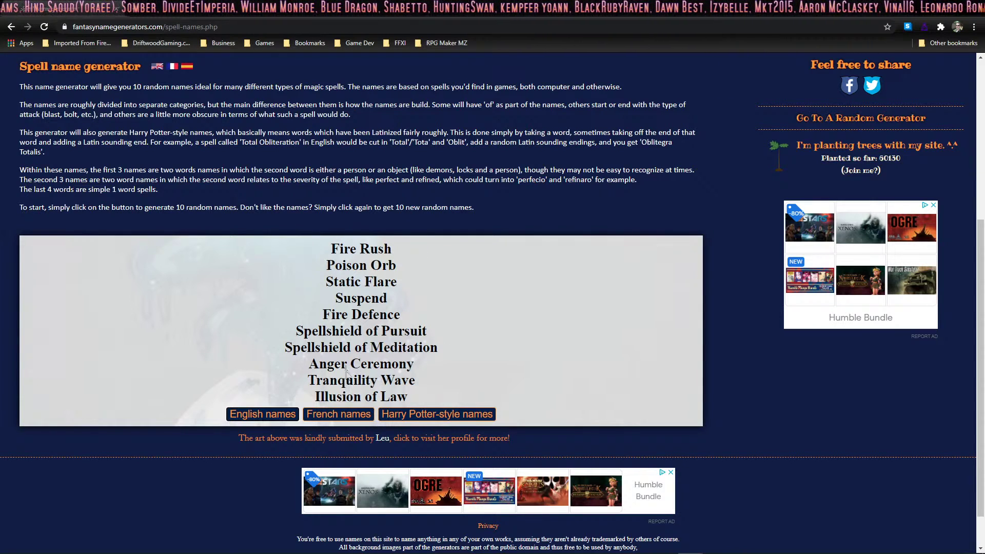
pyautogui.click(266, 416)
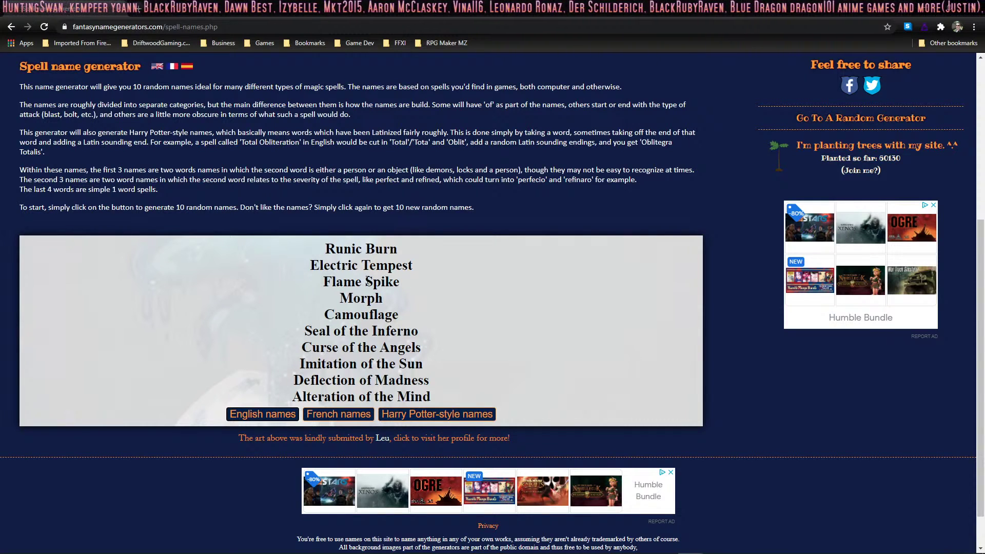
pyautogui.moveTo(363, 249); pyautogui.dragTo(313, 257)
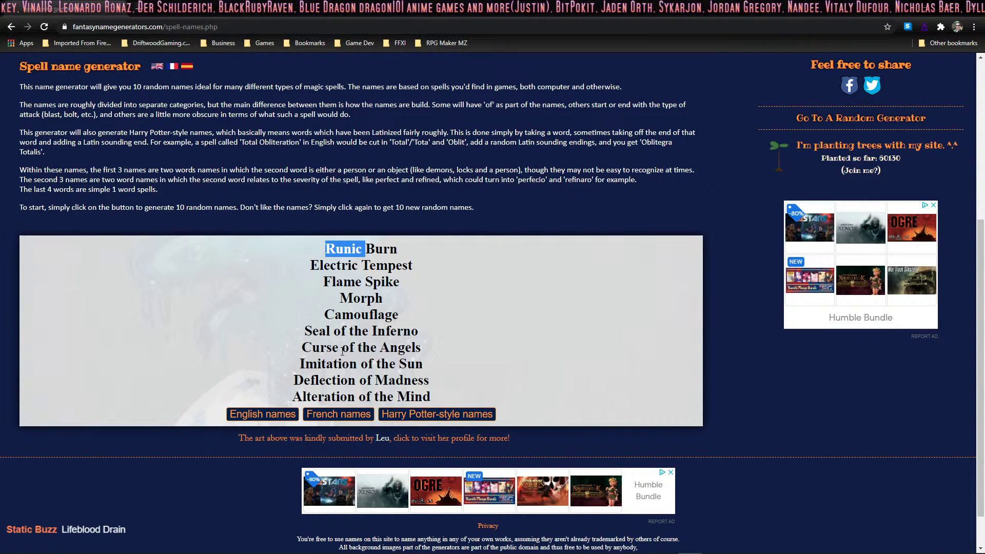
pyautogui.click(333, 253)
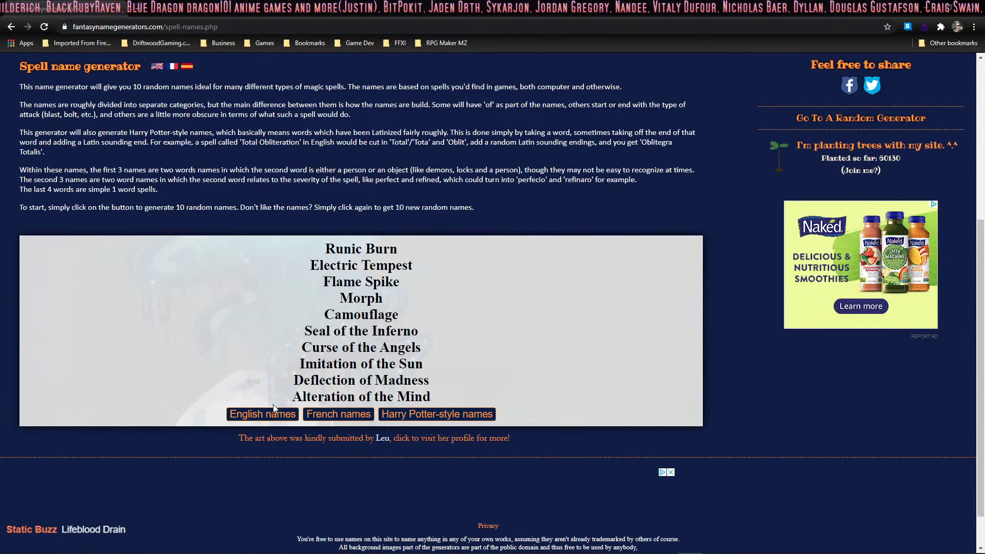
# - Generate two more sets of English spell names, examine "Beam of Transformation", and switch back to the RPG Maker MZ database
pyautogui.click(270, 414)
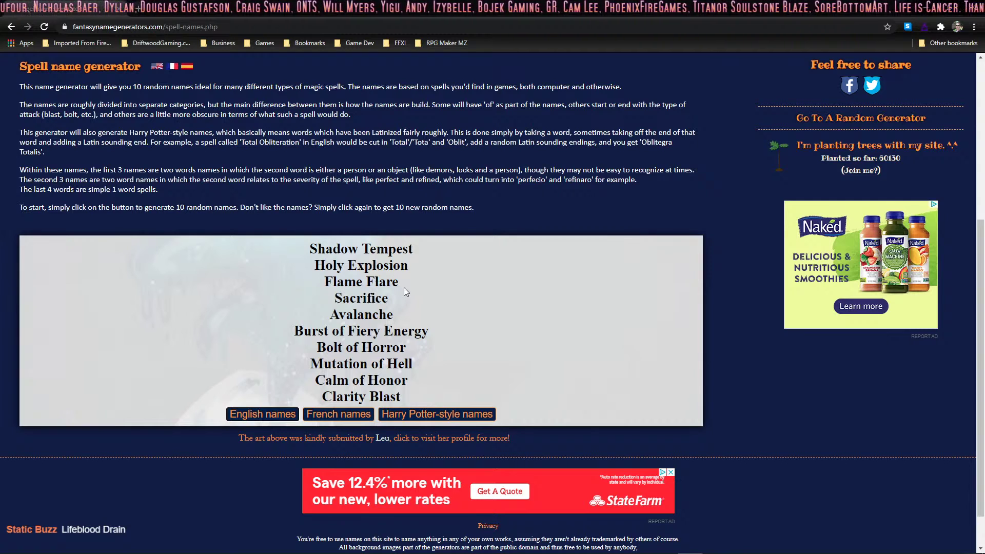
pyautogui.click(281, 414)
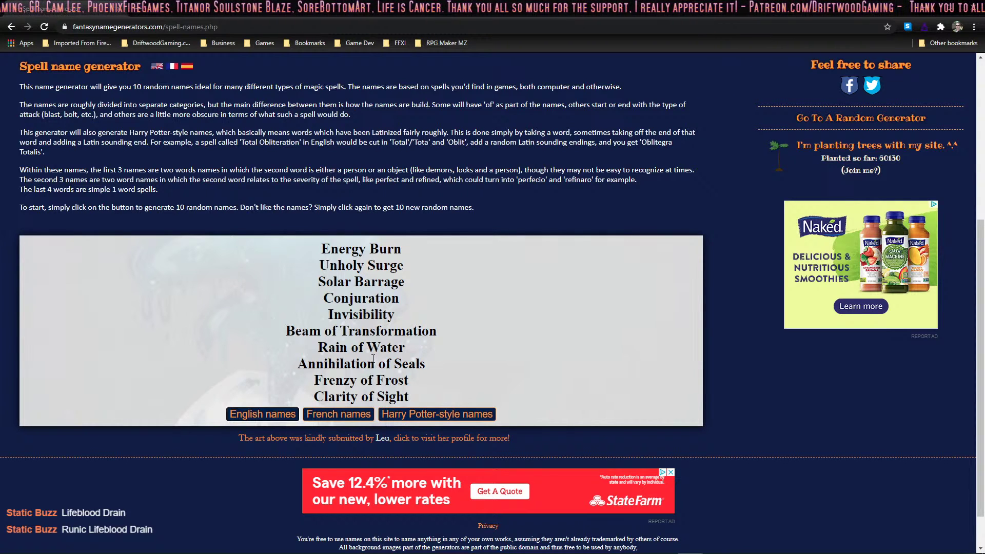
pyautogui.doubleClick(301, 331)
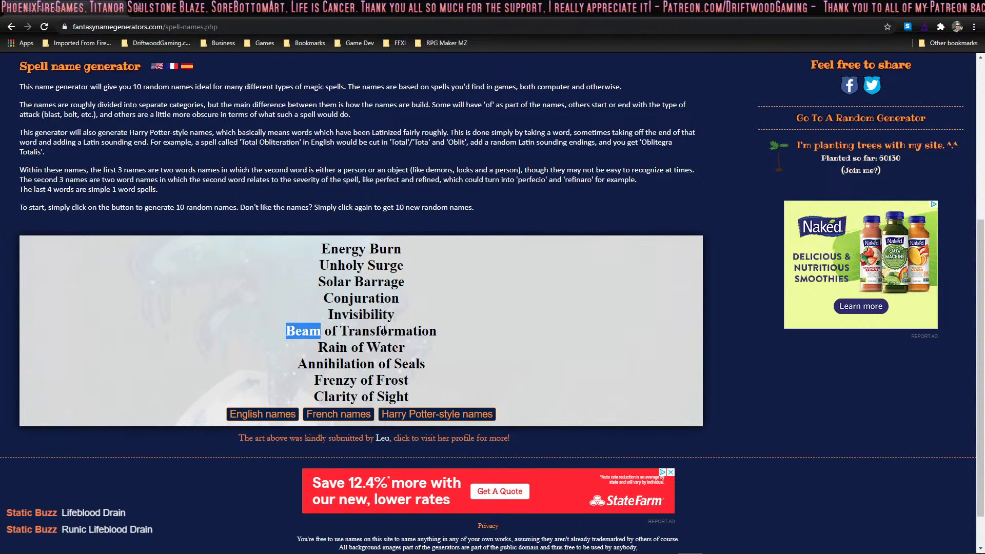
pyautogui.click(405, 325)
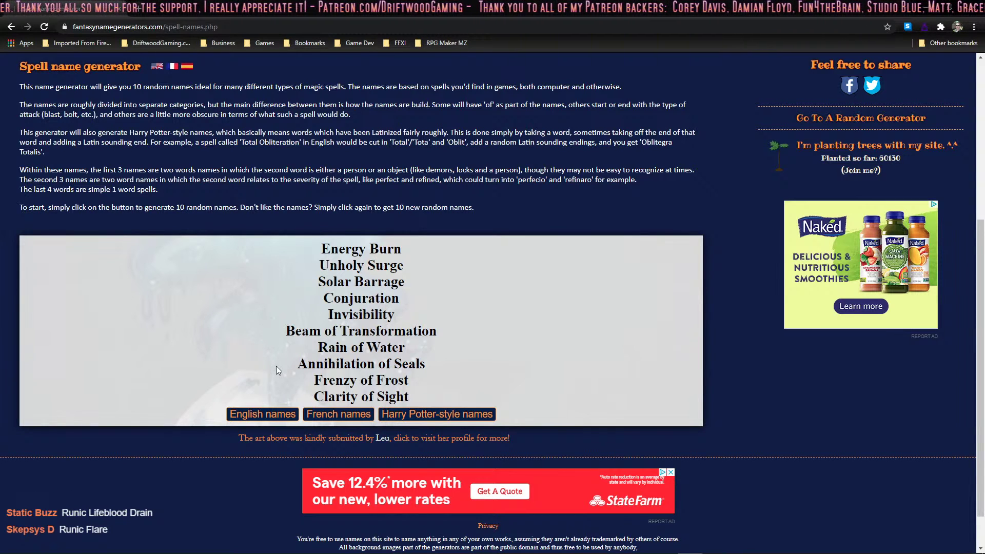
pyautogui.moveTo(322, 333); pyautogui.dragTo(285, 333)
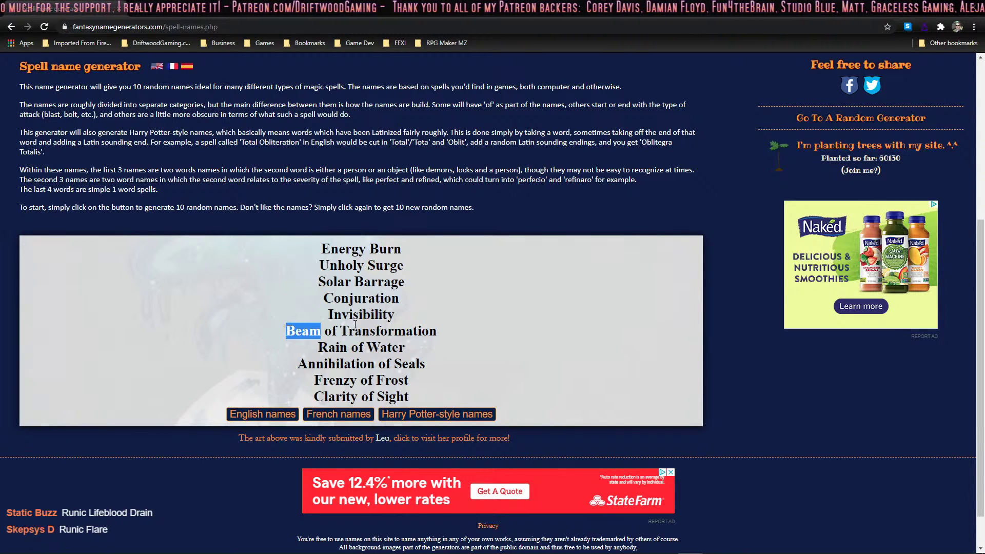
pyautogui.click(355, 324)
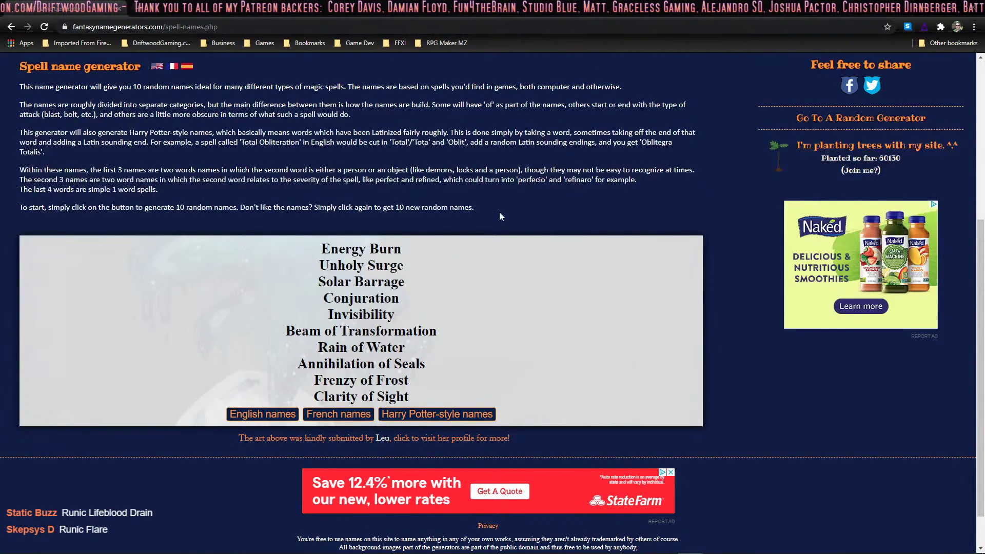
pyautogui.hotkey('alt', 'Tab')
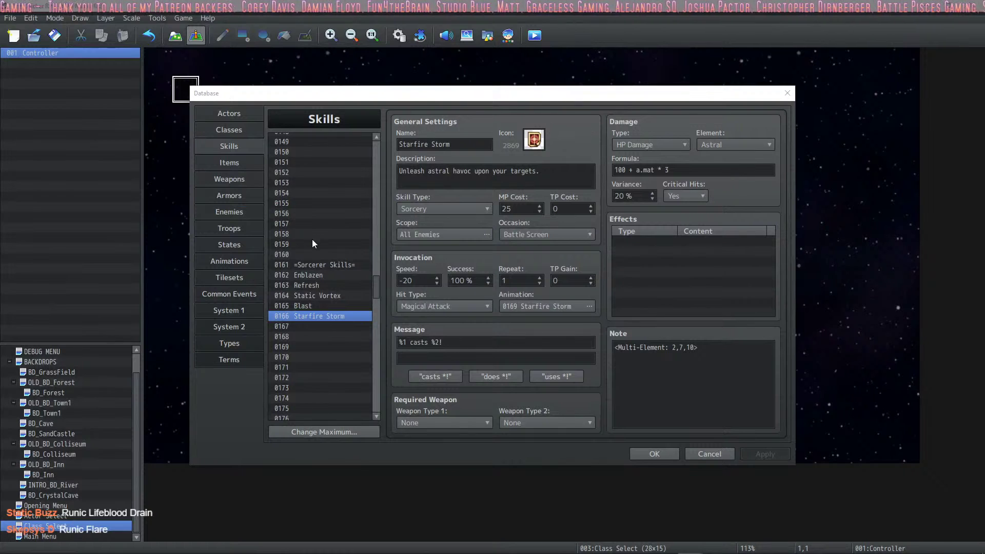
pyautogui.click(335, 327)
pyautogui.click(428, 144)
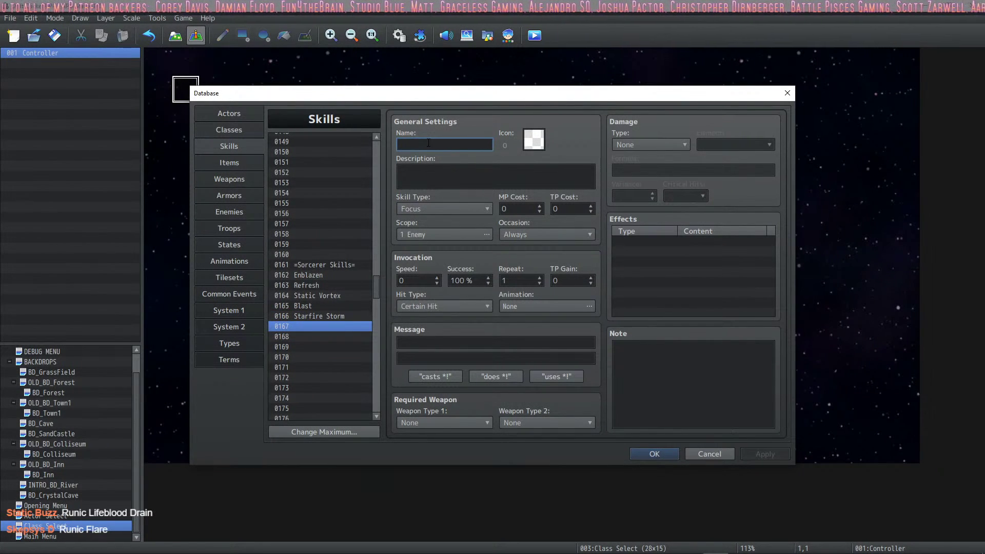
pyautogui.write('Beam of Hor')
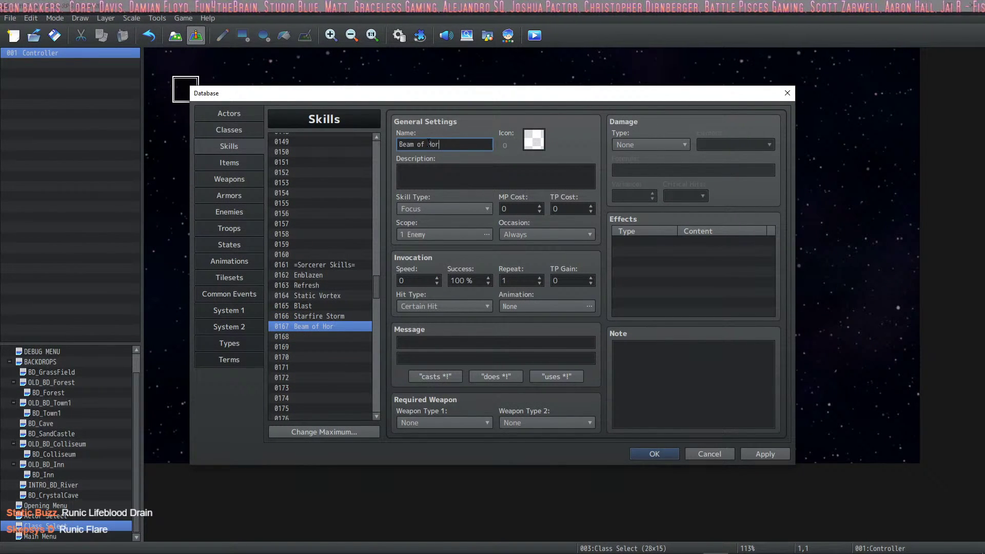
pyautogui.press('BackSpace')
pyautogui.press('BackSpace')
pyautogui.press('BackSpace')
pyautogui.press('BackSpace')
pyautogui.press('BackSpace')
pyautogui.press('BackSpace')
pyautogui.press('BackSpace')
pyautogui.press('BackSpace')
pyautogui.press('BackSpace')
pyautogui.press('BackSpace')
pyautogui.press('BackSpace')
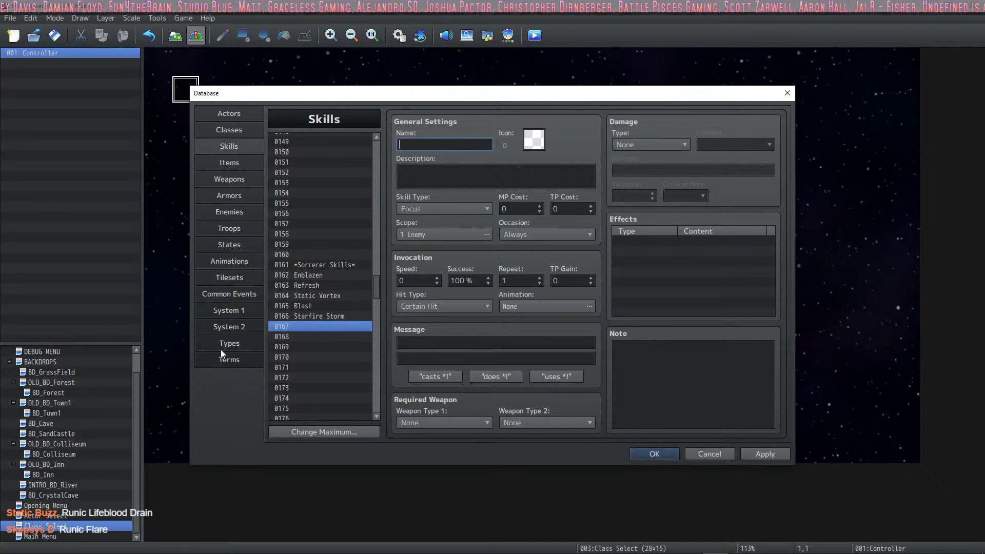
# - Name the empty Warlock skill slot 0185 "Beam of Horror" and assign it icon 2847
pyautogui.scroll(-2, 307, 304)
pyautogui.moveTo(380, 292); pyautogui.dragTo(377, 304)
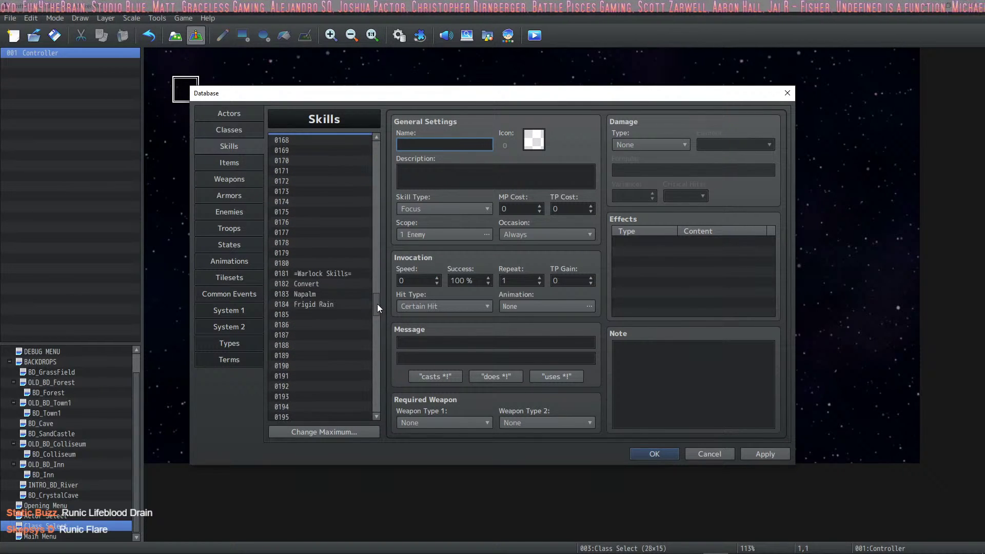
pyautogui.click(325, 308)
pyautogui.click(424, 147)
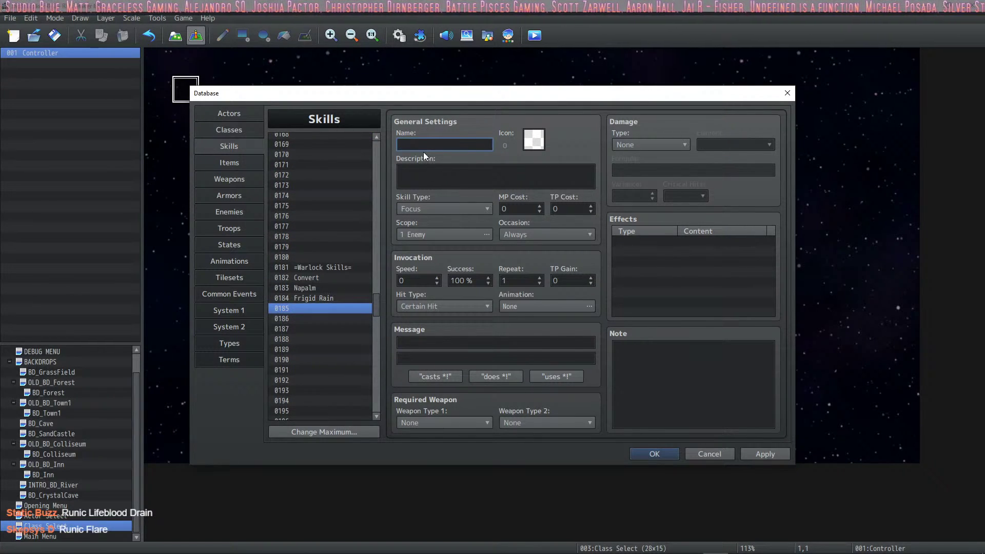
pyautogui.write('Beam of Horror')
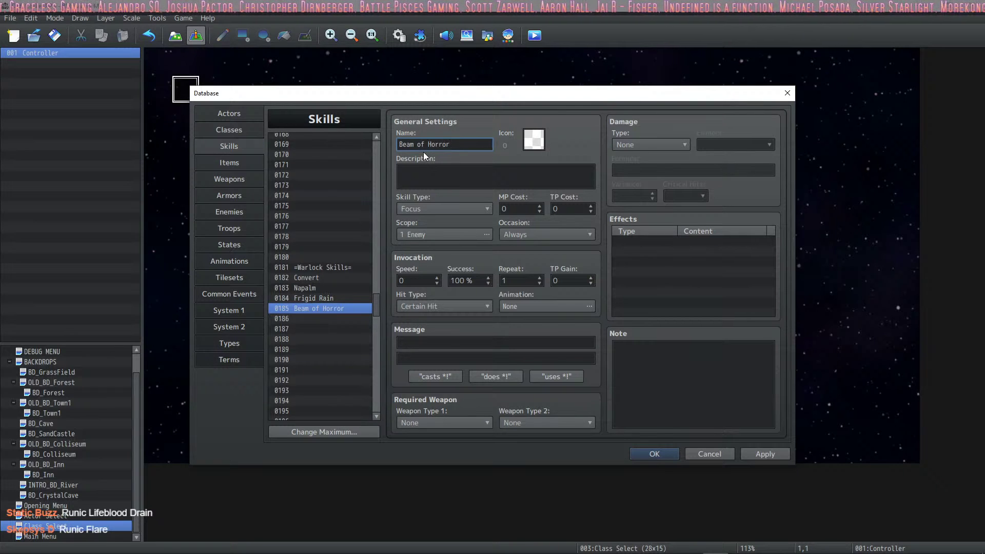
pyautogui.click(534, 139)
pyautogui.scroll(1, 610, 220)
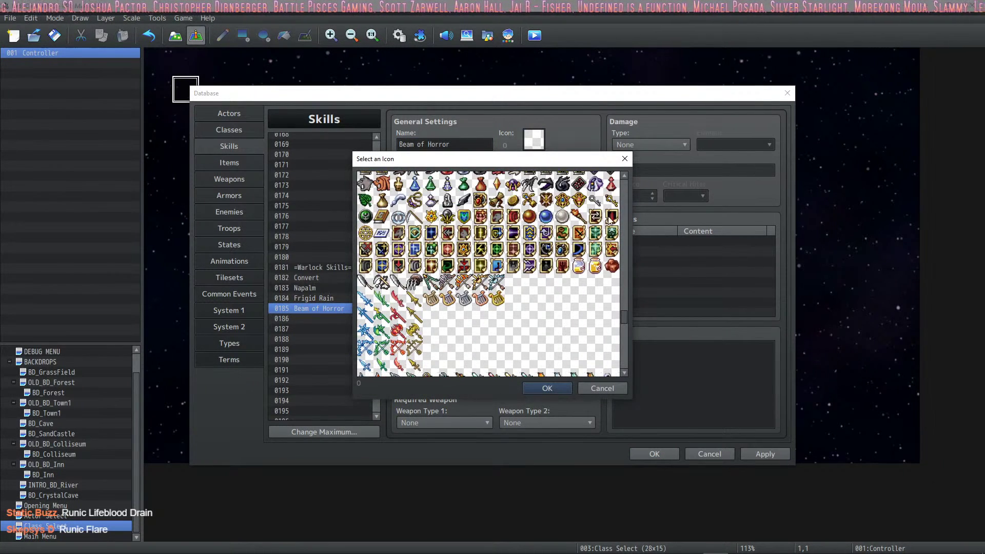
pyautogui.doubleClick(611, 216)
# - Set Beam of Horror's damage type to HP Drain and its element to Darkness
pyautogui.click(657, 143)
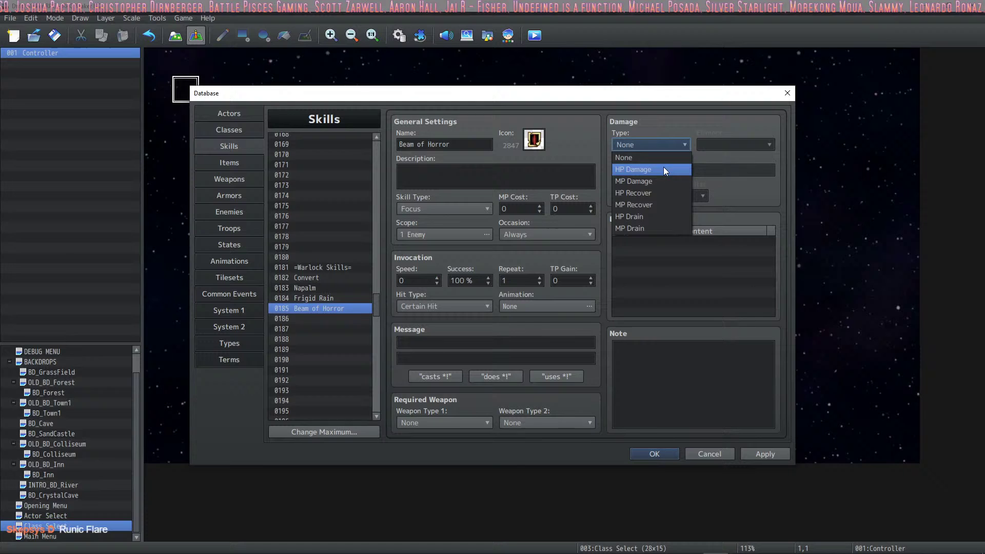
pyautogui.click(655, 215)
pyautogui.click(735, 143)
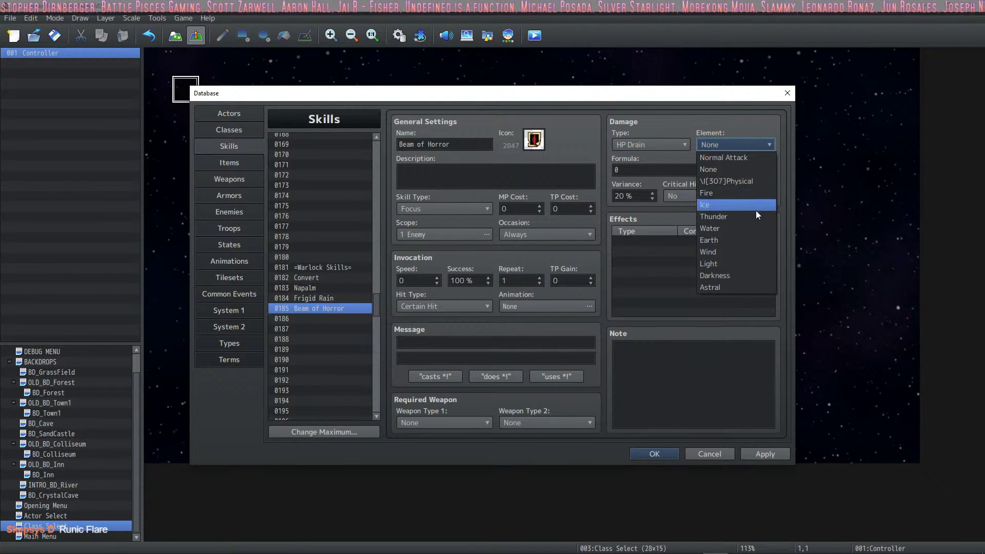
pyautogui.click(747, 276)
# - Set the damage formula to "100 + a.atk + a.mat * 2" and allow critical hits for Beam of Horror
pyautogui.click(673, 170)
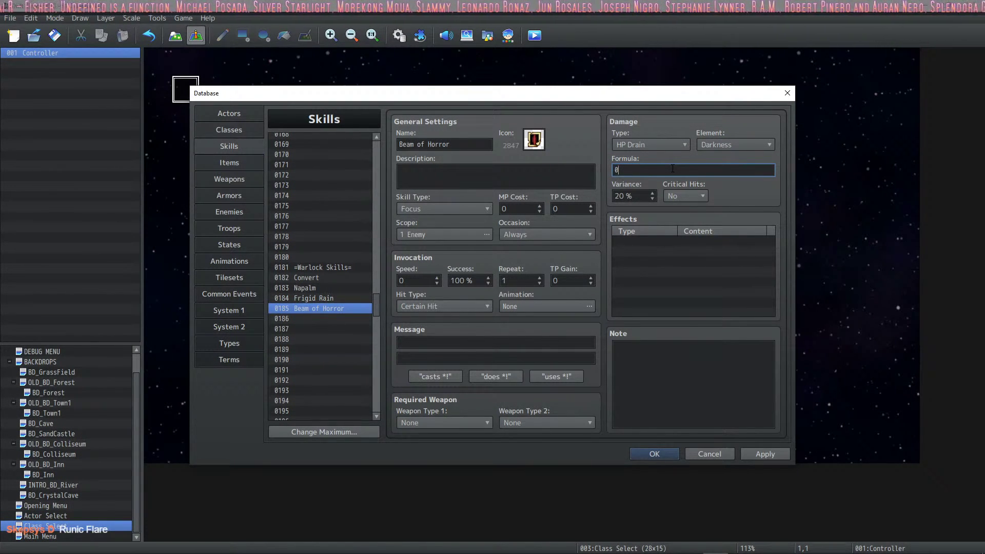
pyautogui.press('BackSpace')
pyautogui.write('100 + ')
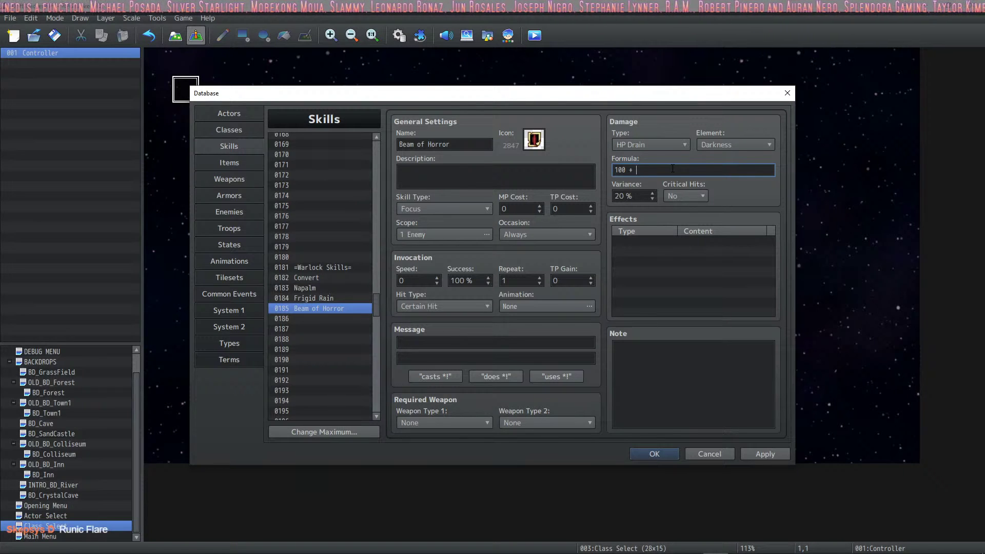
pyautogui.write('a.atk')
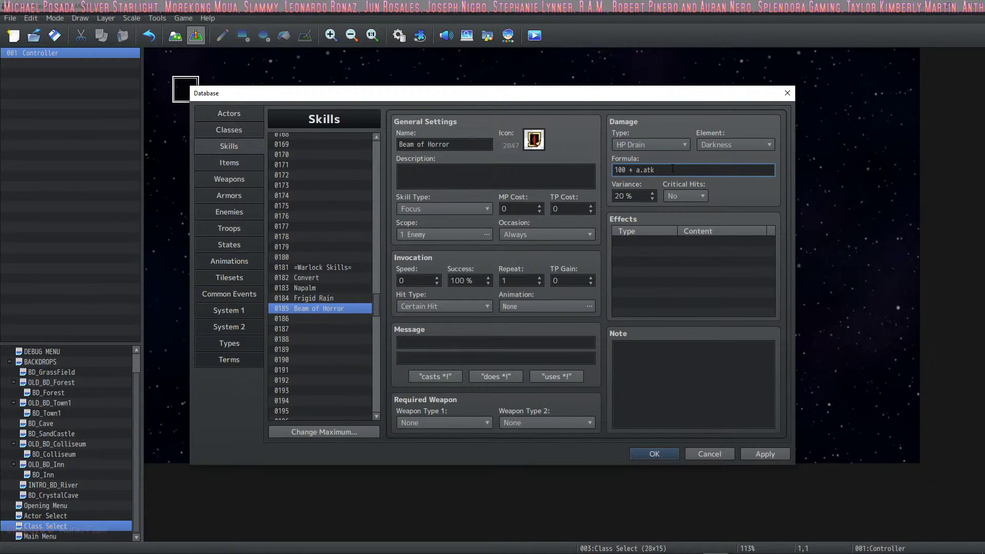
pyautogui.write(' + a.mat')
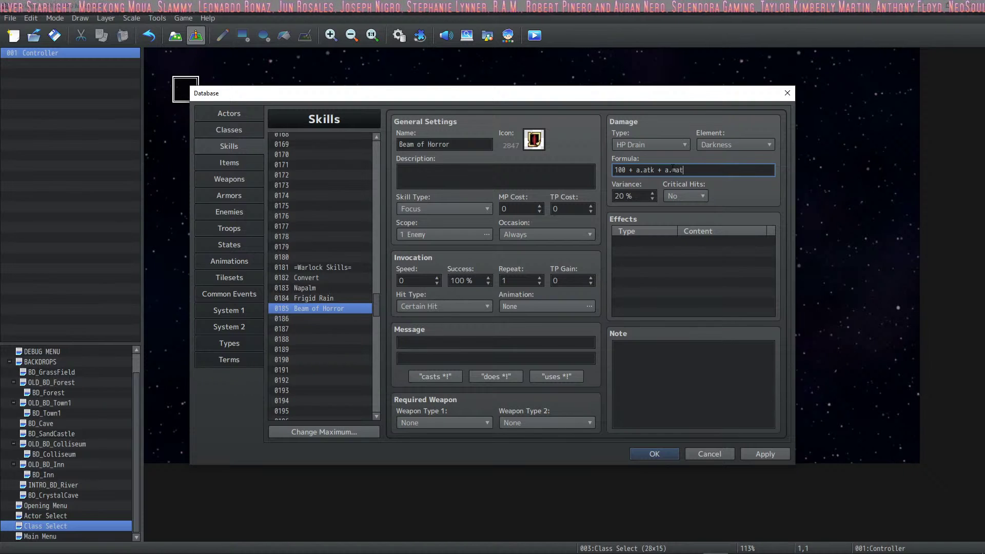
pyautogui.write(' *')
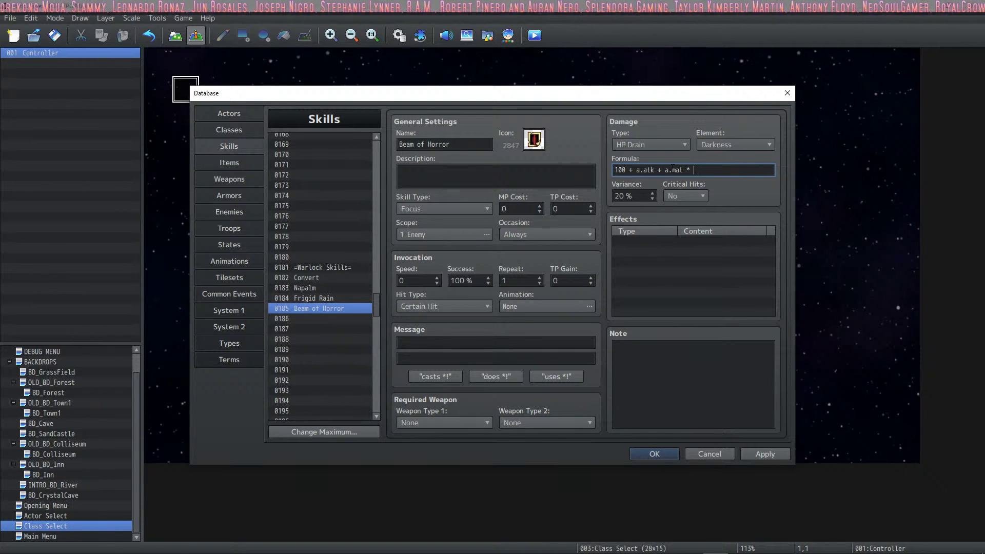
pyautogui.write('2 2')
pyautogui.click(702, 196)
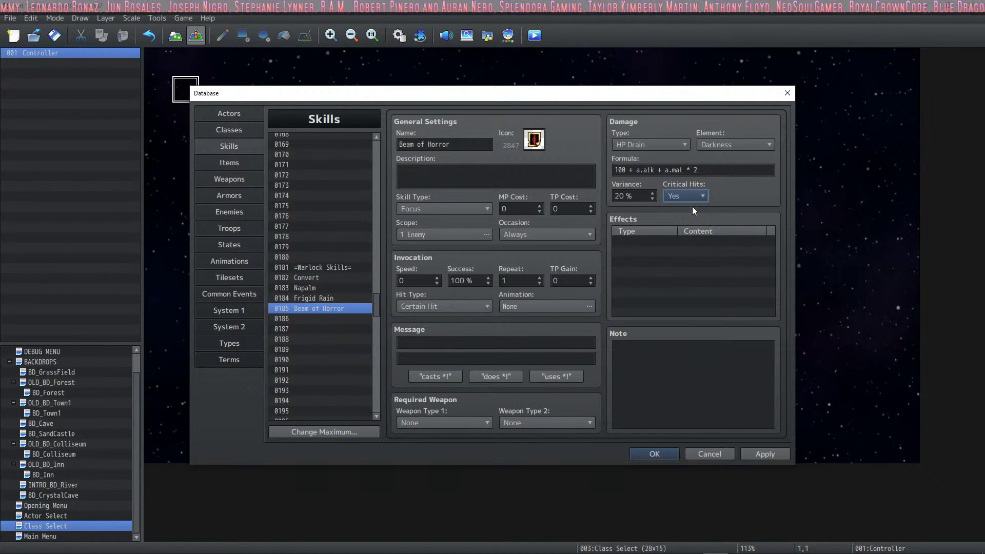
pyautogui.click(692, 206)
pyautogui.click(669, 264)
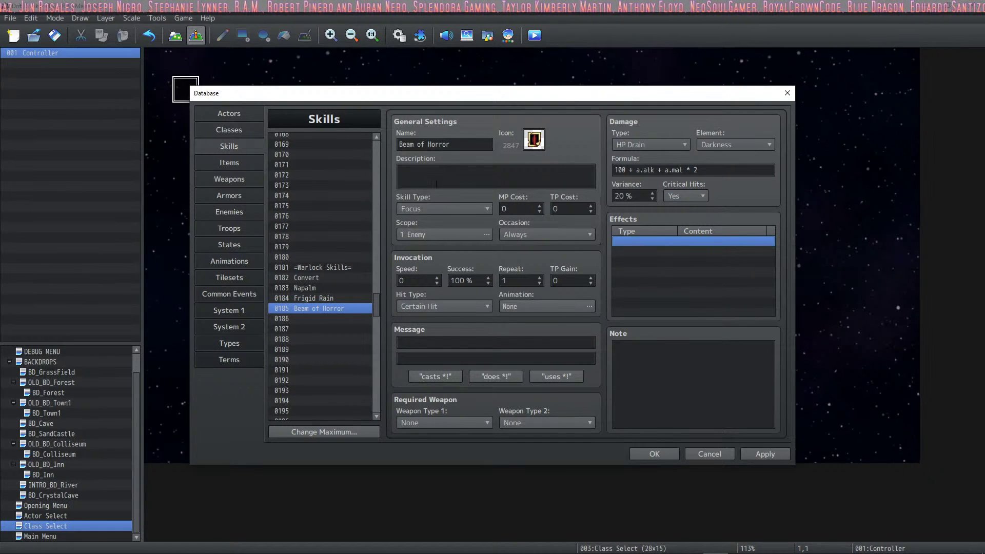
# - Set Beam of Horror's skill type to Myst, its occasion to Battle Screen and its MP cost to 20
pyautogui.click(436, 208)
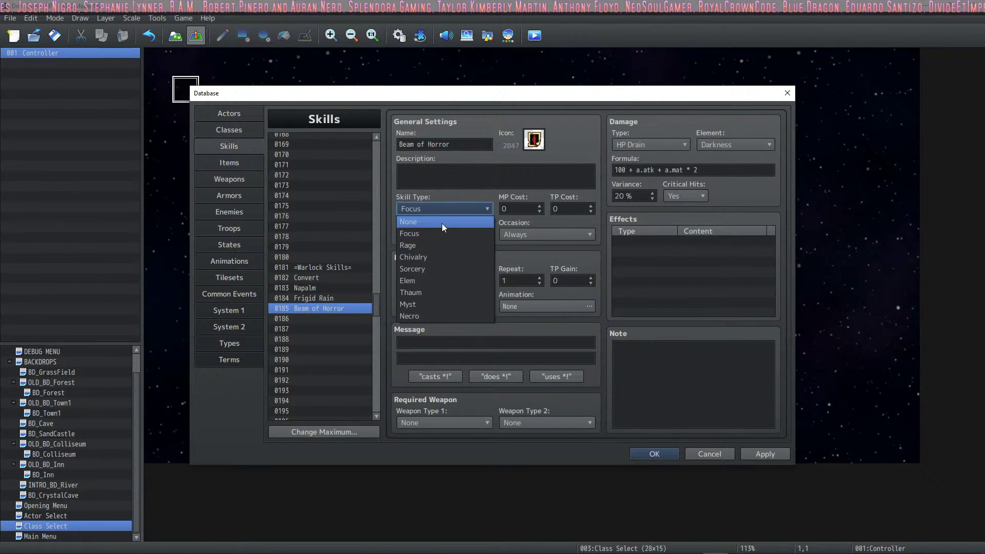
pyautogui.click(428, 304)
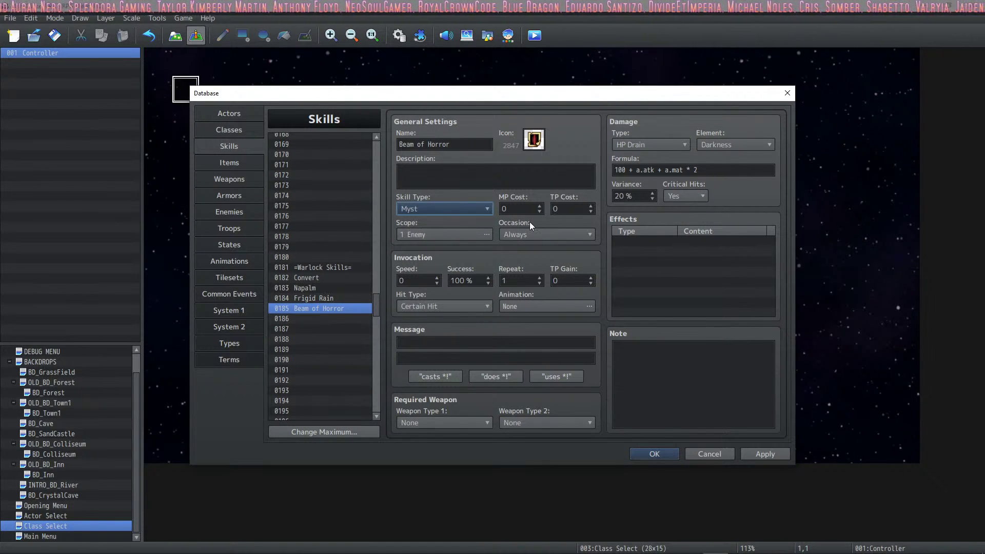
pyautogui.click(446, 232)
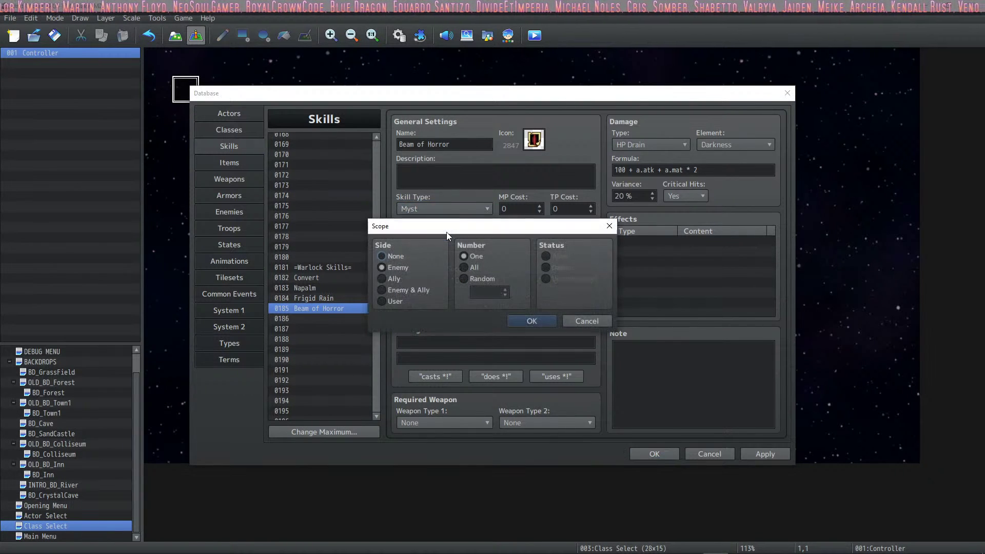
pyautogui.click(582, 322)
pyautogui.click(552, 234)
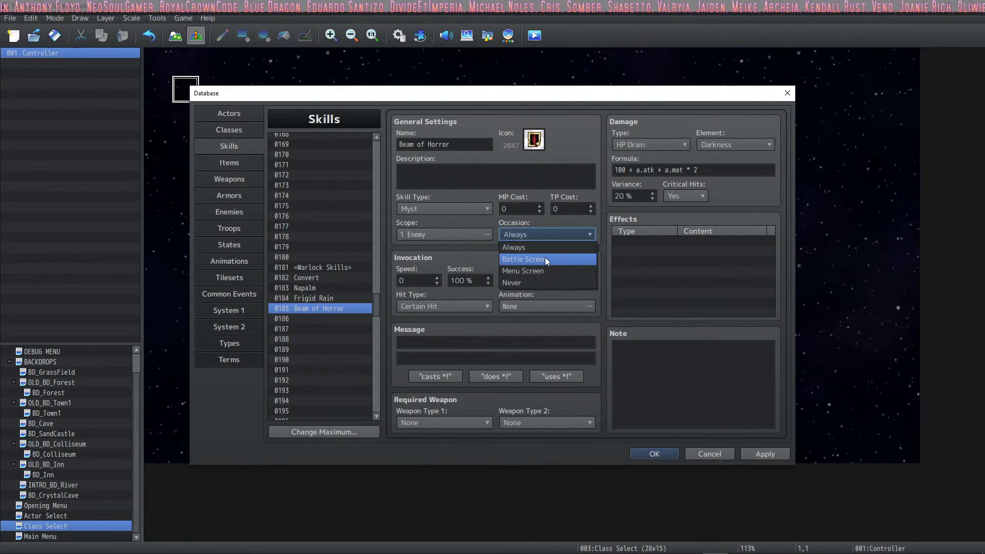
pyautogui.click(545, 260)
pyautogui.click(506, 208)
pyautogui.write('20')
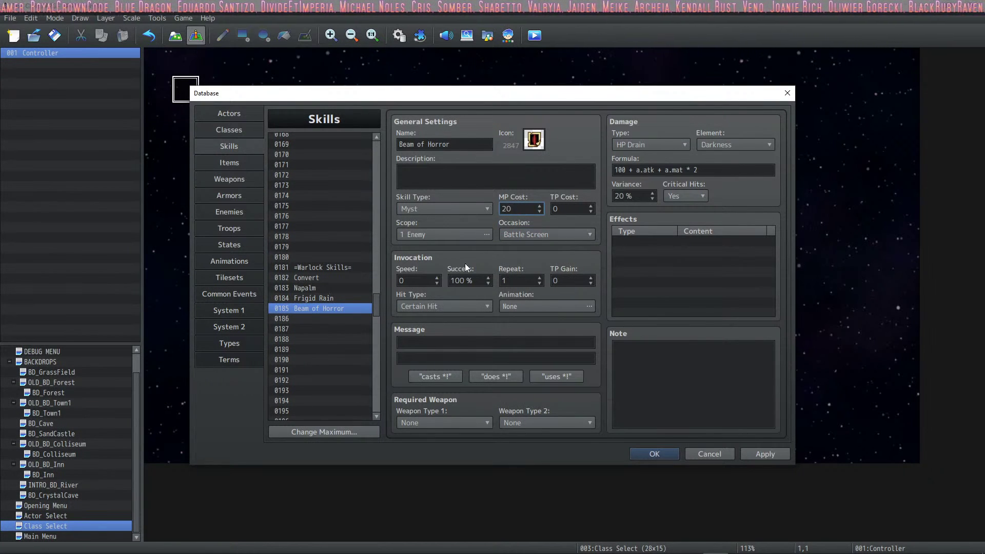
# - Set Beam of Horror's hit type to Magical Attack and assign it the empty animation slot 0170
pyautogui.click(441, 306)
pyautogui.click(432, 342)
pyautogui.click(517, 308)
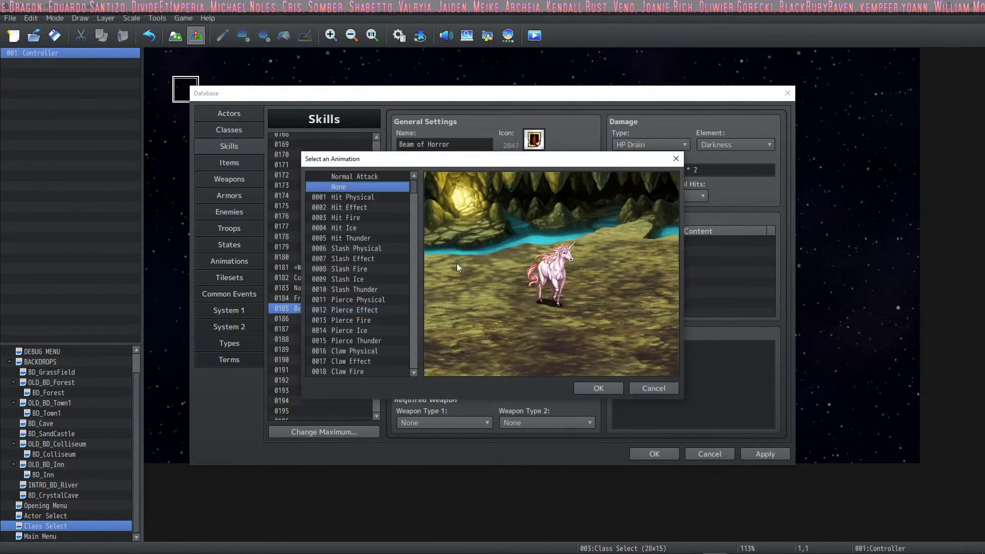
pyautogui.moveTo(414, 187); pyautogui.dragTo(409, 308)
pyautogui.click(368, 208)
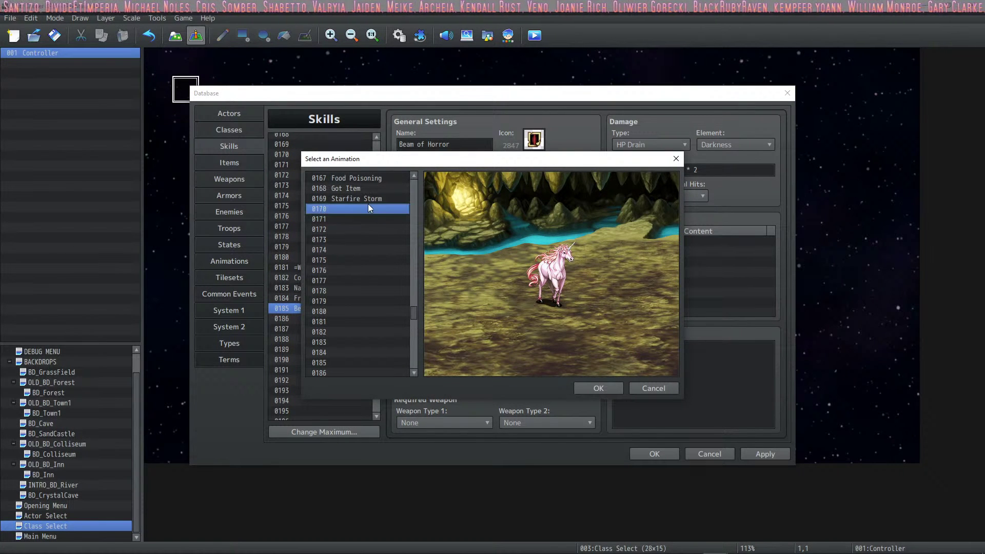
pyautogui.click(591, 389)
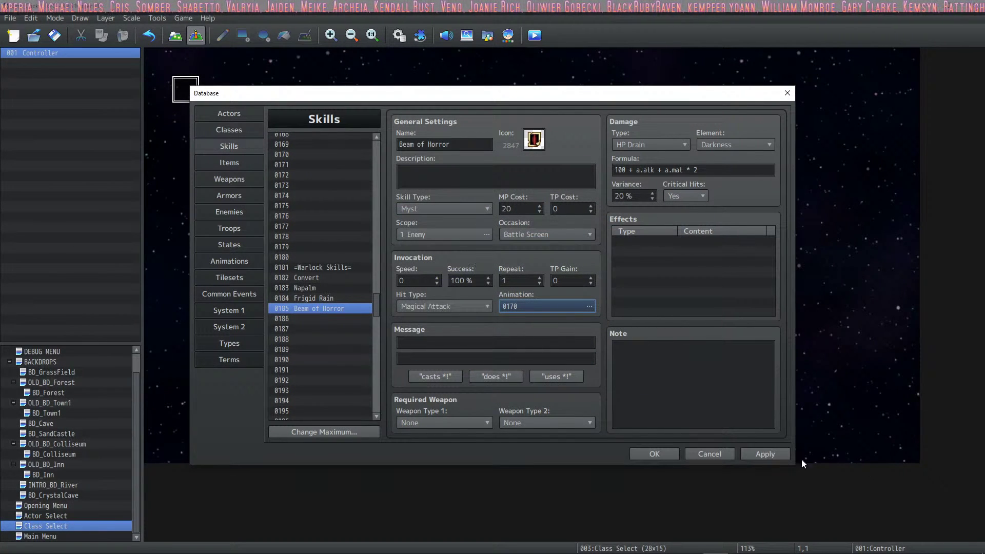
# - Give Beam of Horror the "casts" message and apply the skill changes
pyautogui.click(770, 455)
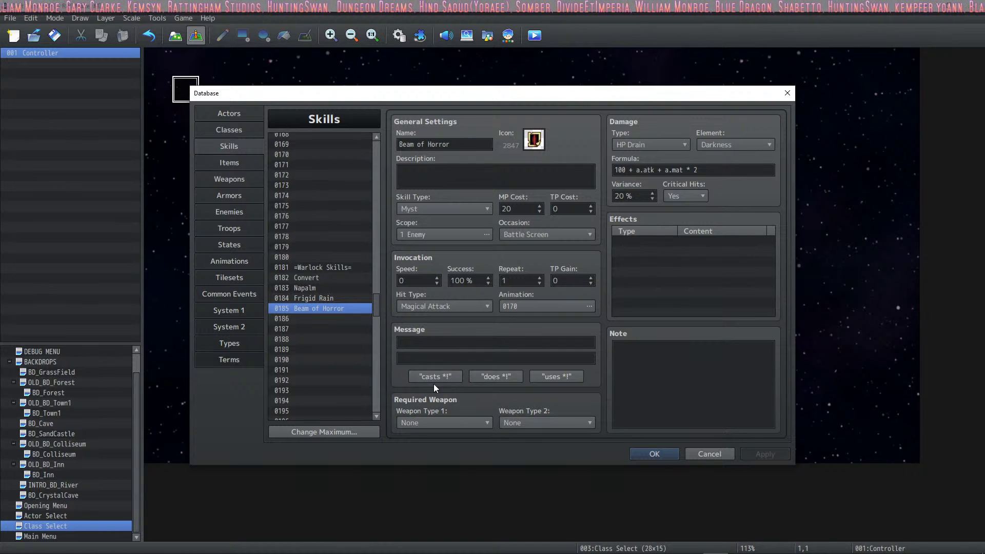
pyautogui.click(426, 372)
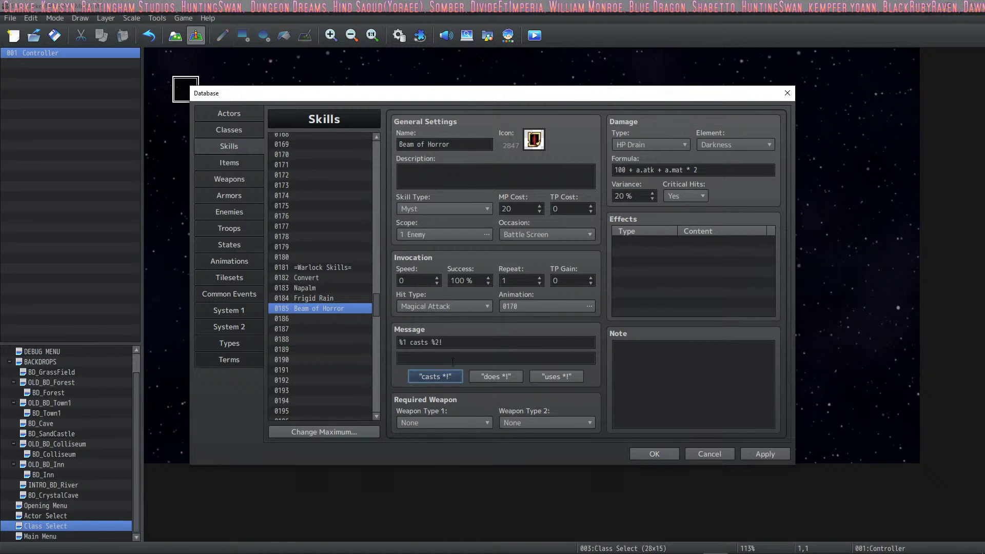
pyautogui.click(766, 453)
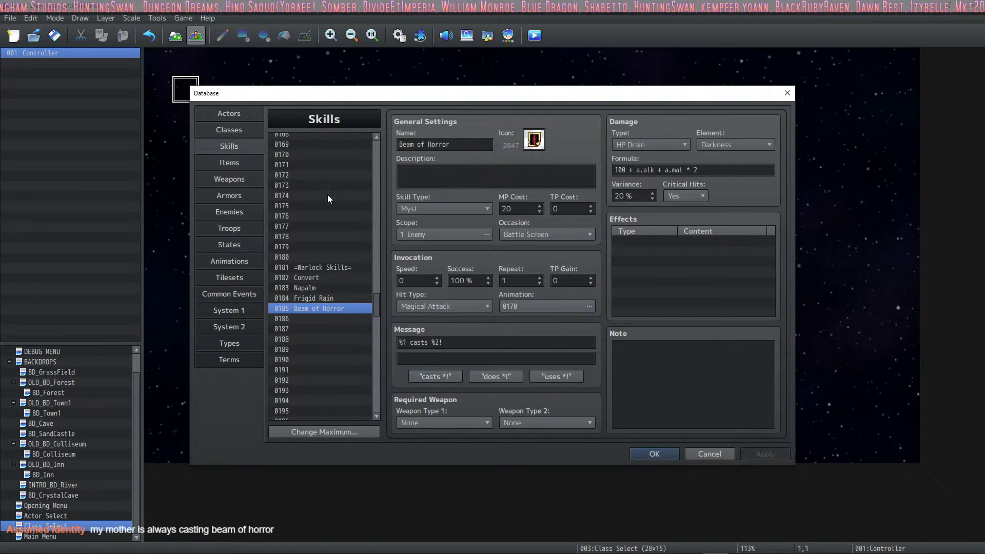
# - Assign the Death particle effect to the empty animation slot 0170
pyautogui.click(232, 262)
pyautogui.click(314, 314)
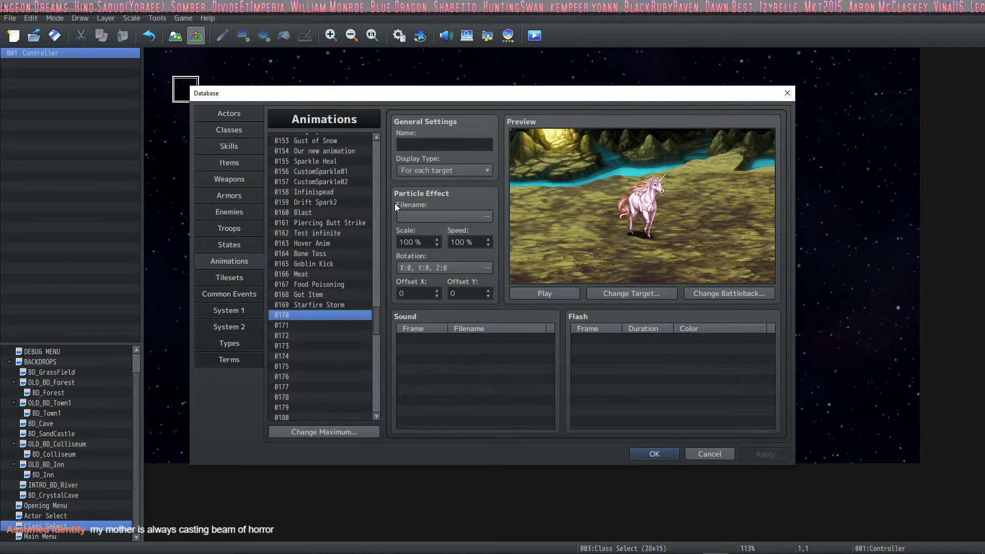
pyautogui.click(454, 217)
pyautogui.moveTo(413, 194); pyautogui.dragTo(414, 269)
pyautogui.click(364, 270)
pyautogui.click(389, 313)
pyautogui.click(363, 190)
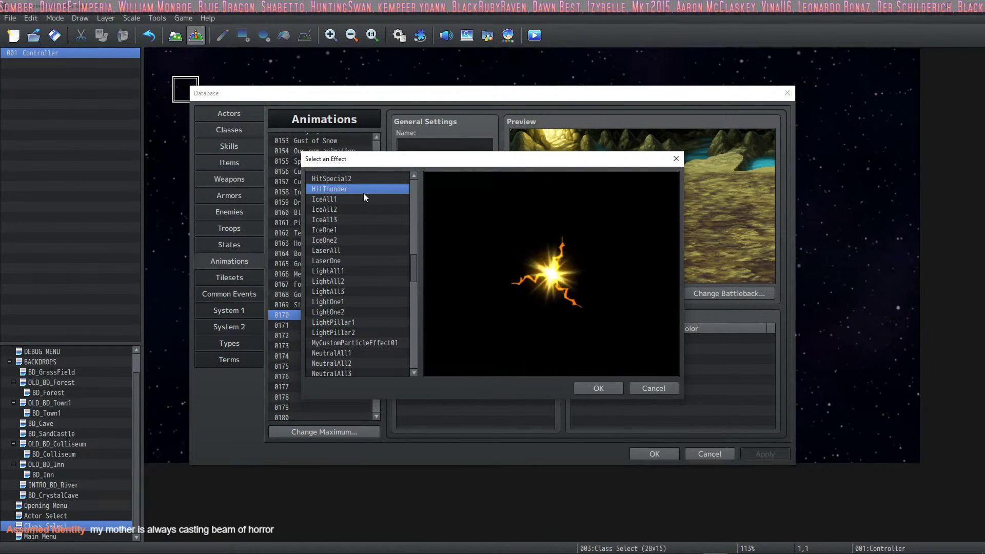
pyautogui.scroll(2, 369, 226)
pyautogui.click(367, 220)
pyautogui.scroll(2, 367, 217)
pyautogui.click(367, 220)
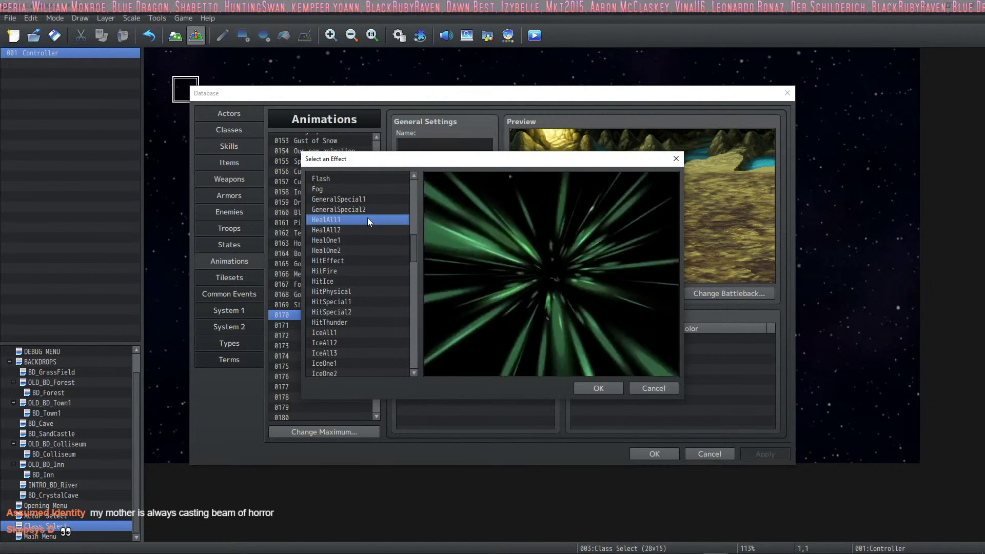
pyautogui.scroll(2, 368, 218)
pyautogui.click(368, 220)
pyautogui.click(378, 199)
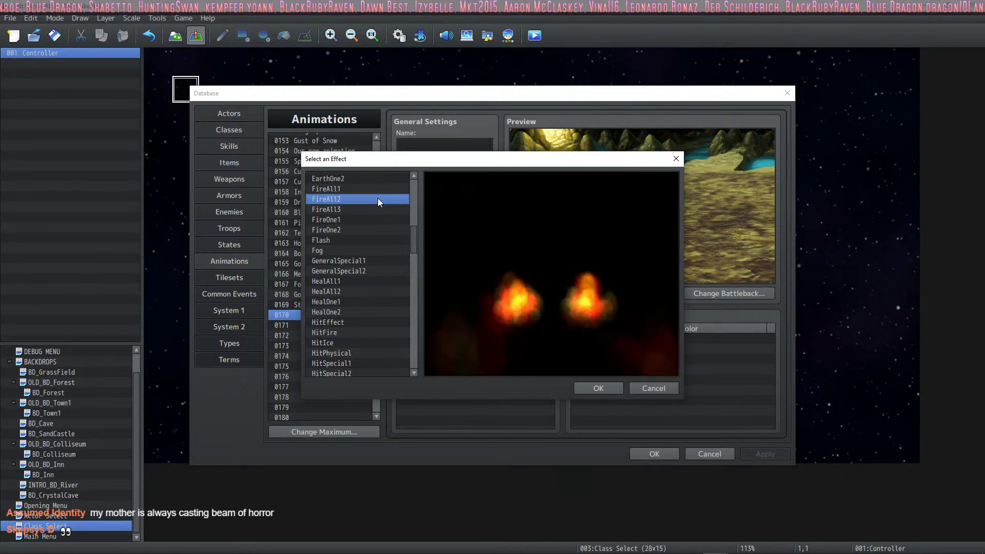
pyautogui.scroll(3, 376, 195)
pyautogui.click(375, 190)
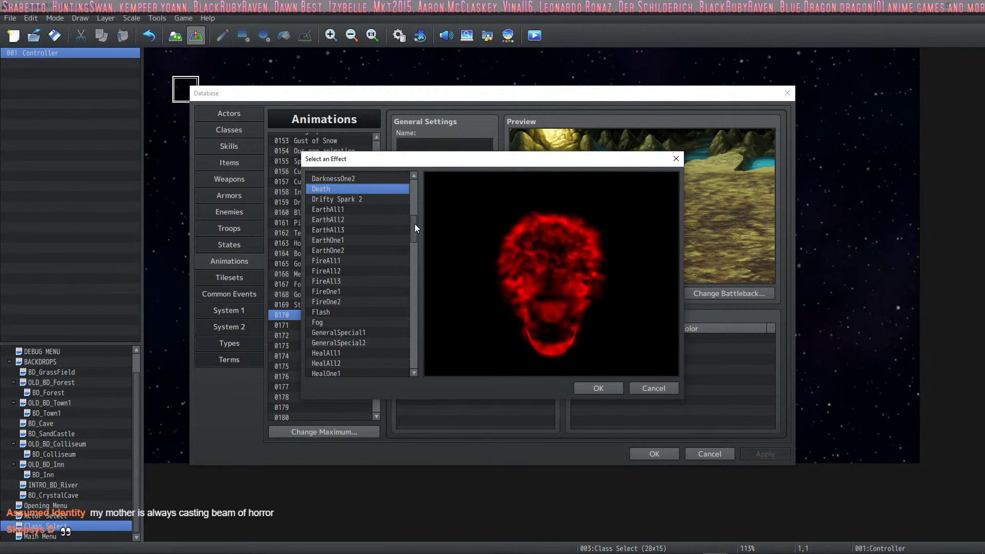
pyautogui.scroll(1, 361, 185)
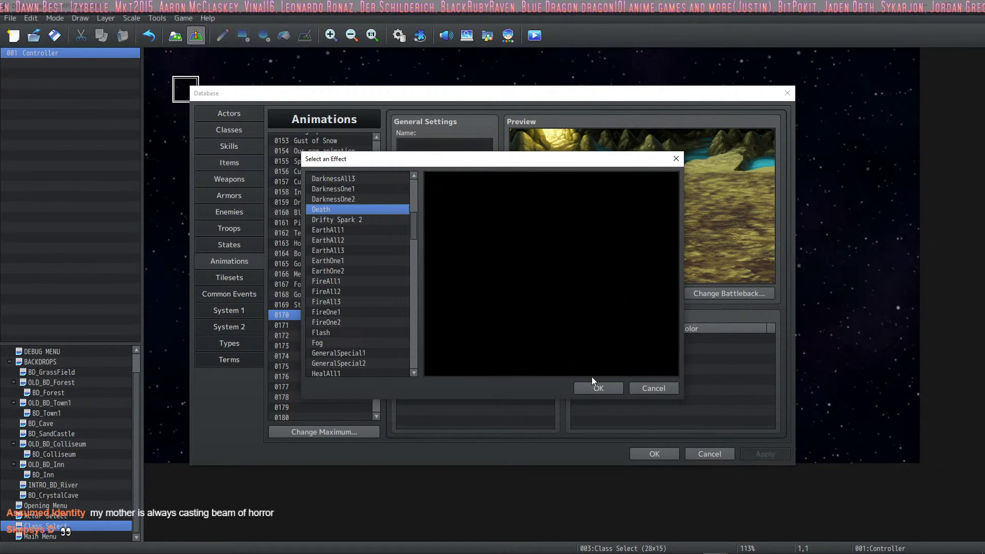
pyautogui.click(597, 390)
# - Set the Z rotation of animation 0170's effect to 90 and preview it
pyautogui.click(473, 267)
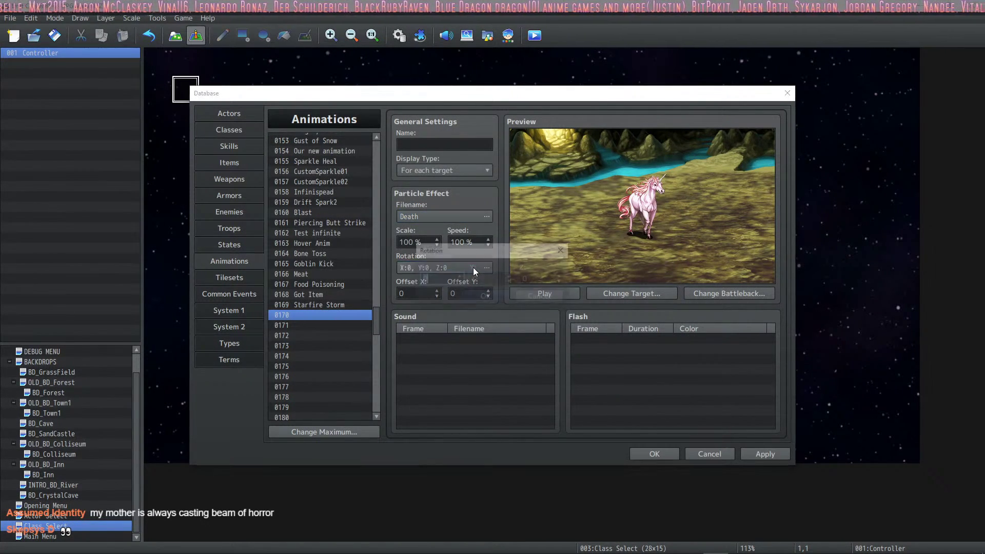
pyautogui.press('Tab')
pyautogui.press('Tab')
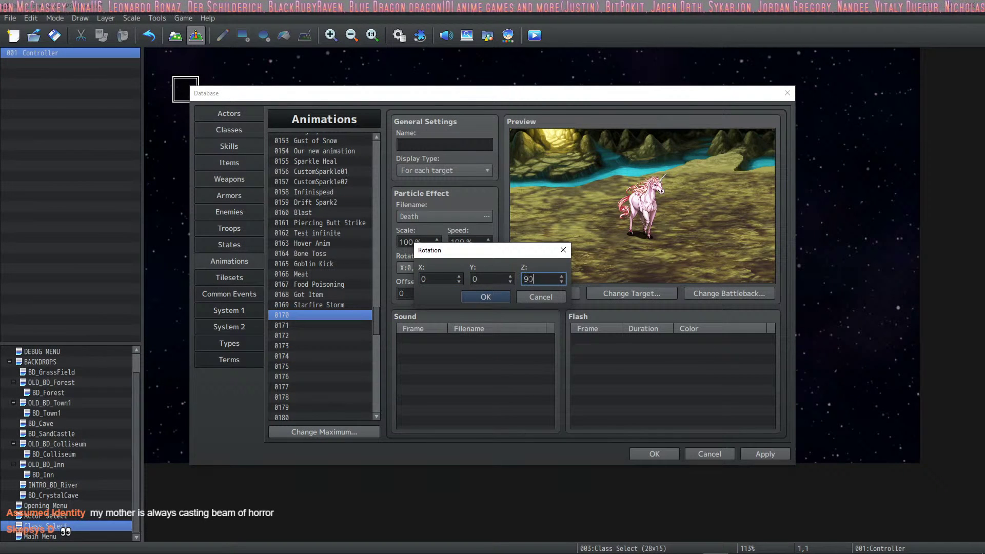
pyautogui.write('90')
pyautogui.click(485, 297)
pyautogui.click(558, 289)
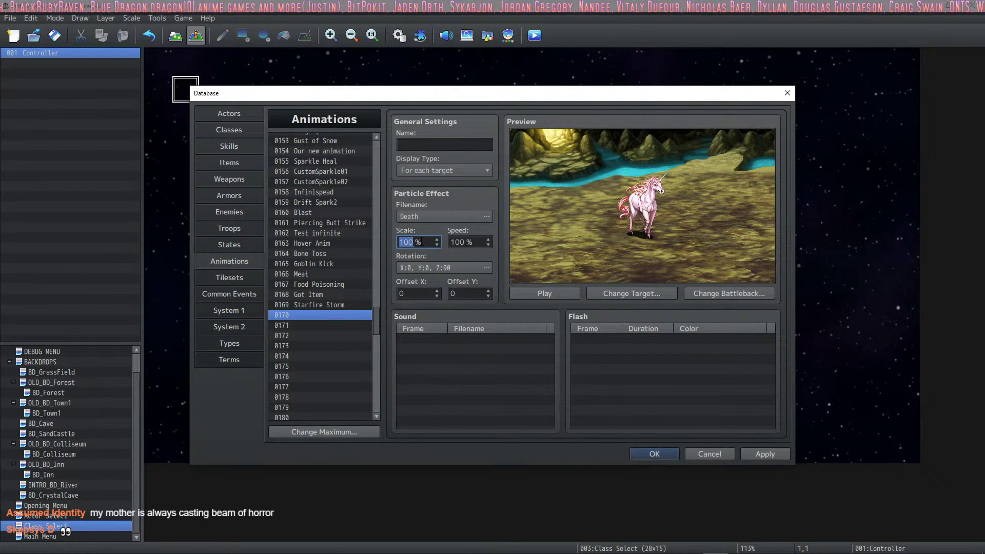
# - Set the Death effect's scale to 45% and its speed to 120% in animation 0170
pyautogui.write('45')
pyautogui.press('Tab')
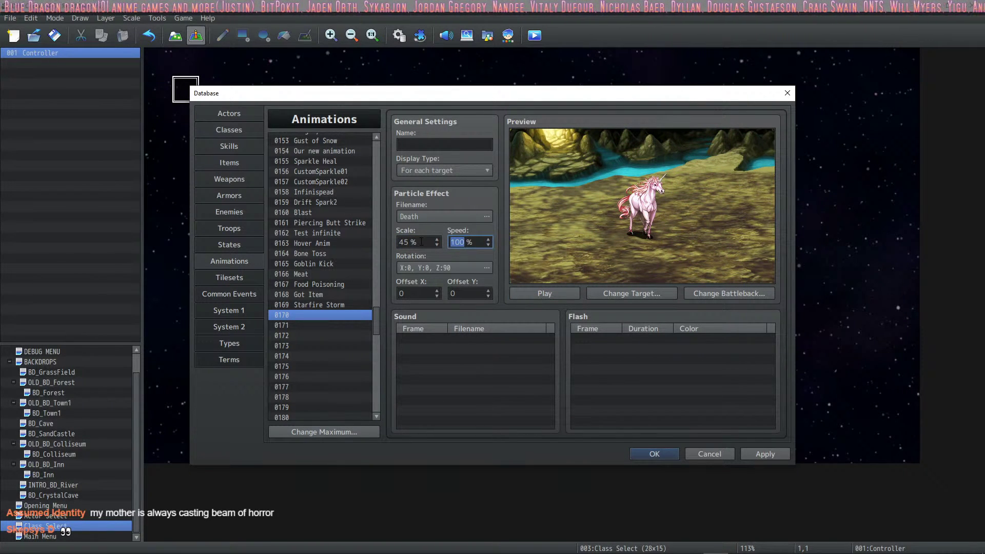
# - Set the Y rotation of animation 0170's effect to 90 and play the preview
pyautogui.click(484, 268)
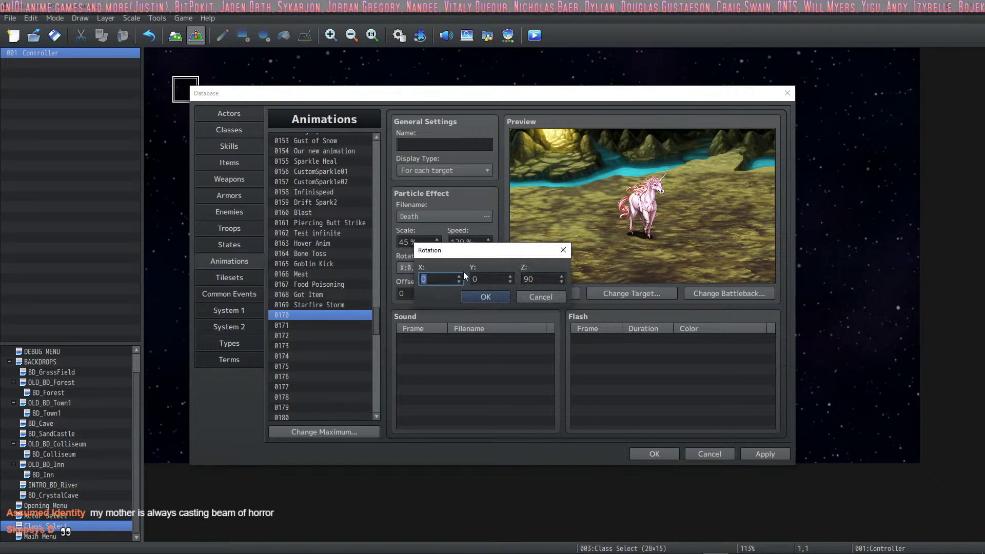
pyautogui.click(481, 278)
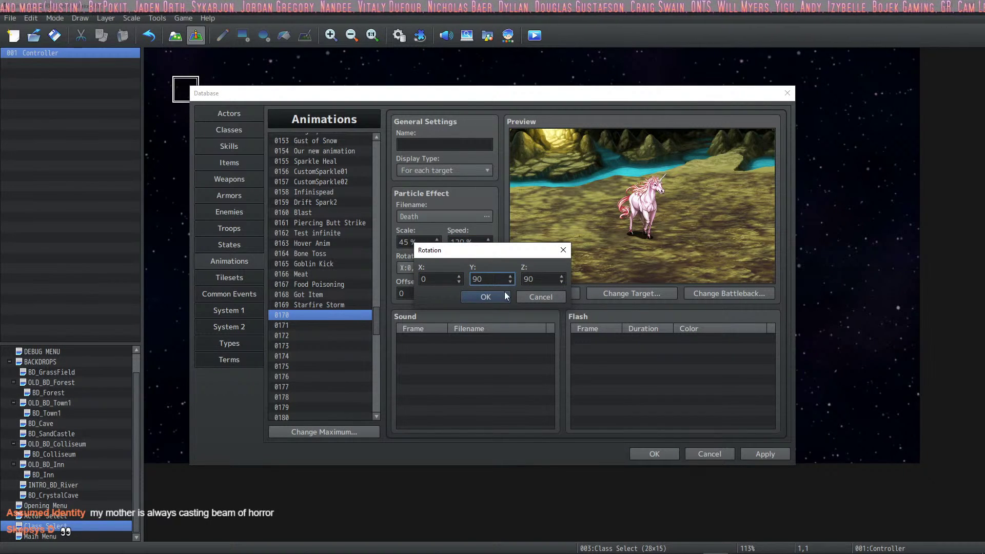
pyautogui.write('90')
pyautogui.click(485, 297)
pyautogui.click(556, 293)
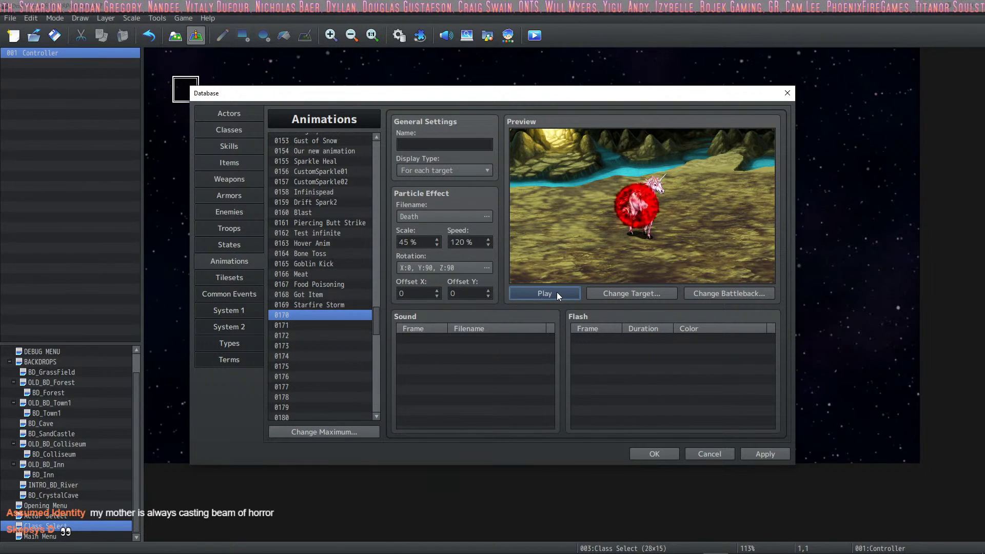
# - Set the effect's rotation to X 90 and Y 0, then preview animation 0170
pyautogui.click(488, 269)
pyautogui.doubleClick(494, 279)
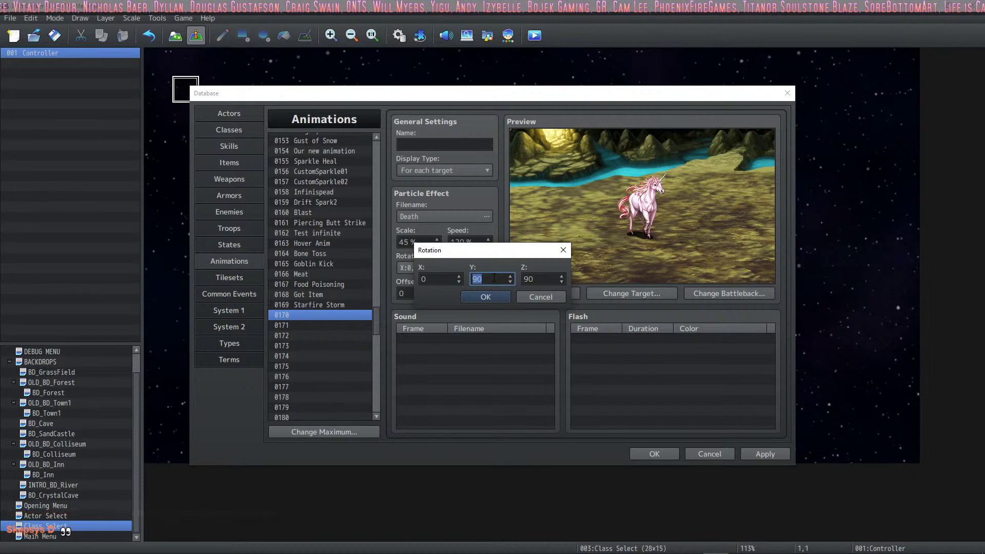
pyautogui.write('0')
pyautogui.doubleClick(435, 278)
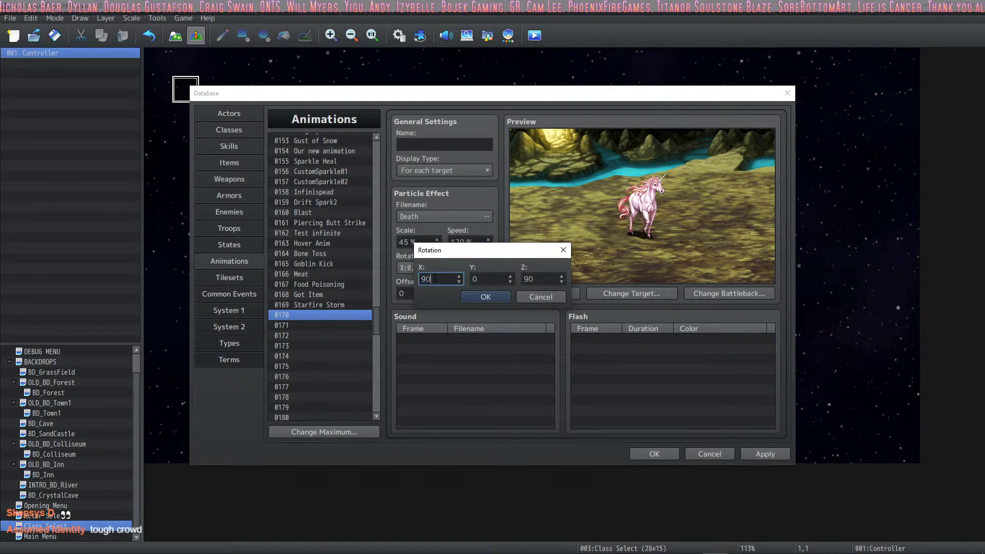
pyautogui.write('90')
pyautogui.click(486, 297)
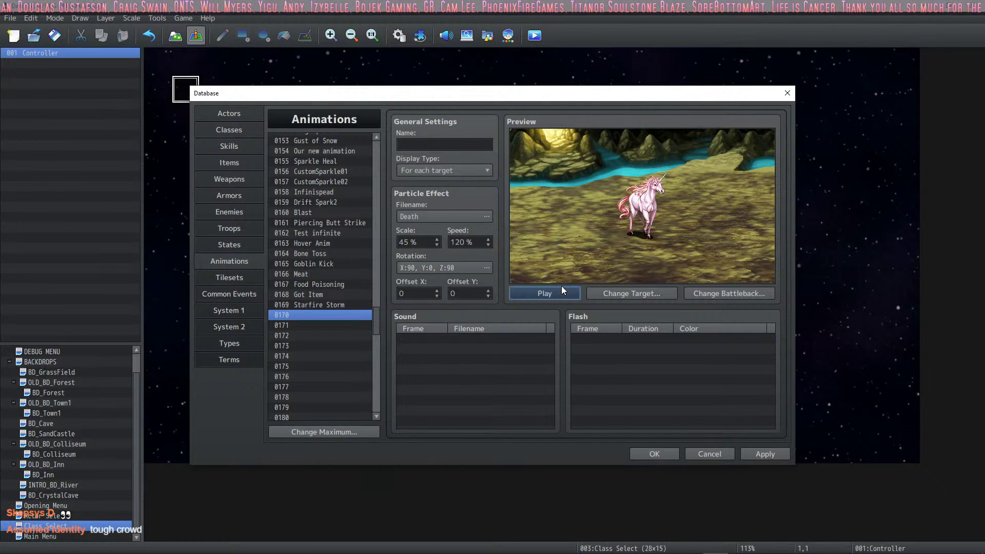
pyautogui.click(559, 294)
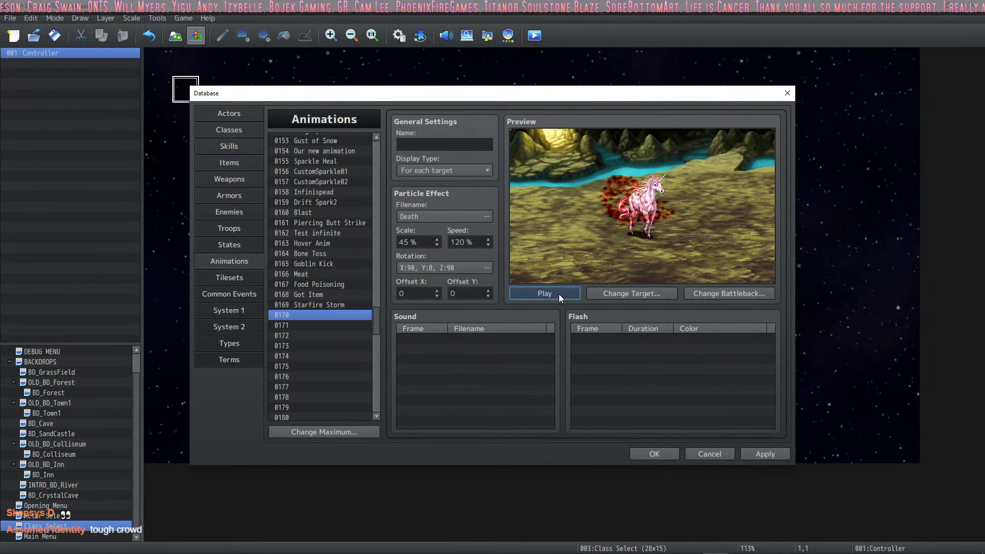
# - Set the effect's rotation to X -90, Y 45 and Z -90 and preview animation 0170
pyautogui.click(449, 268)
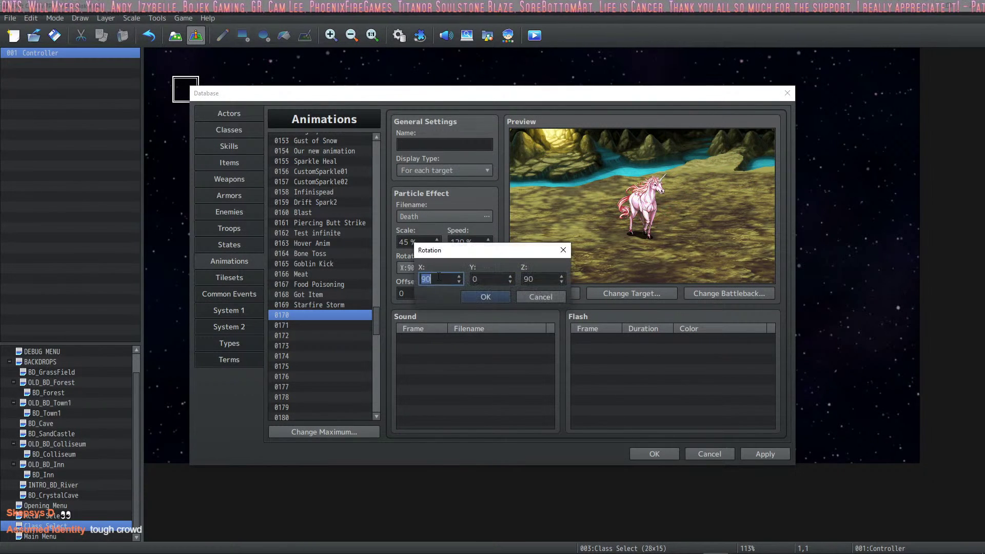
pyautogui.write('-90')
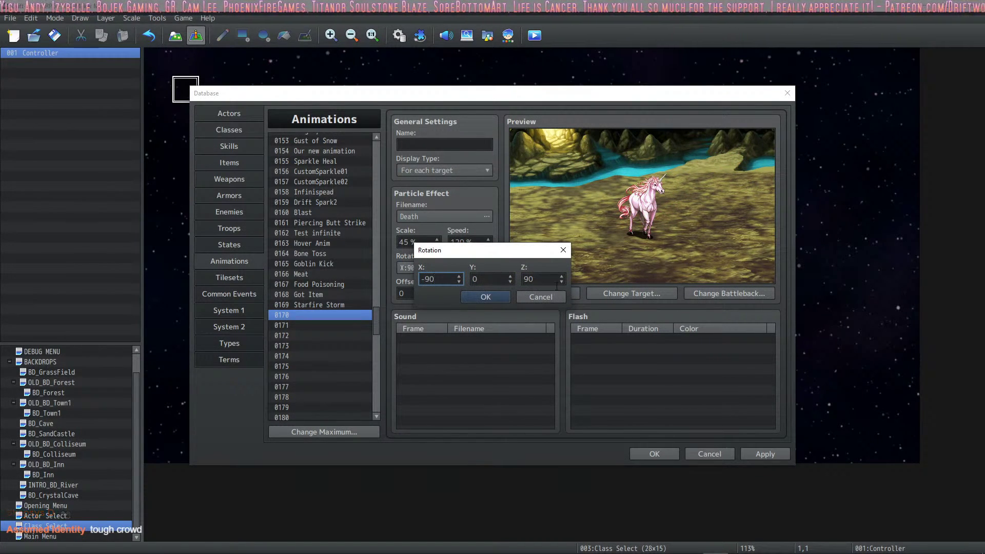
pyautogui.doubleClick(551, 280)
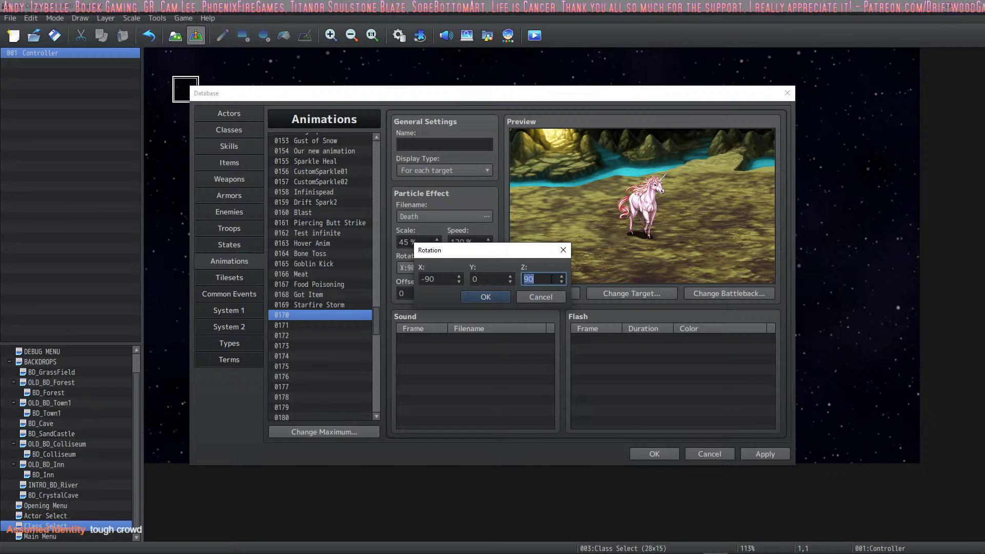
pyautogui.doubleClick(493, 277)
pyautogui.click(495, 300)
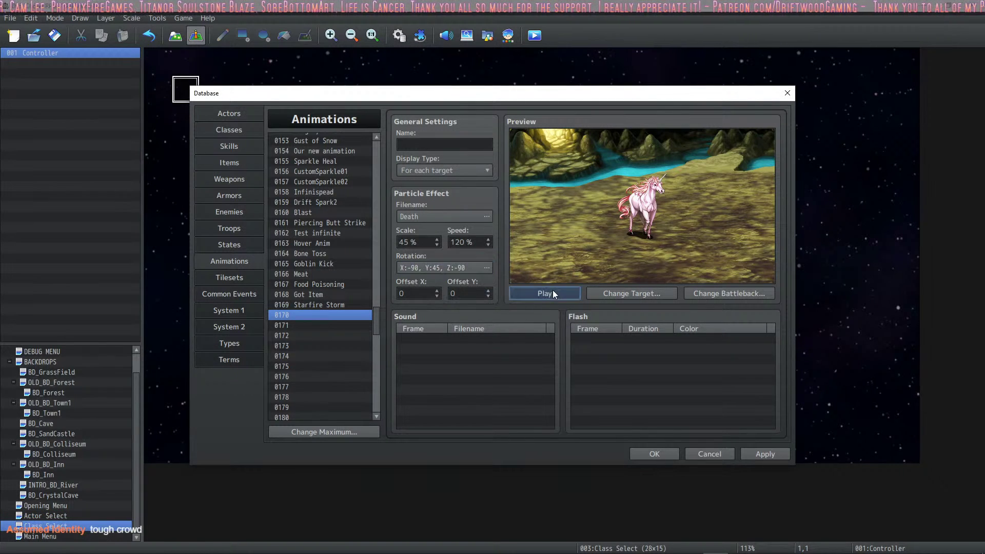
pyautogui.click(553, 292)
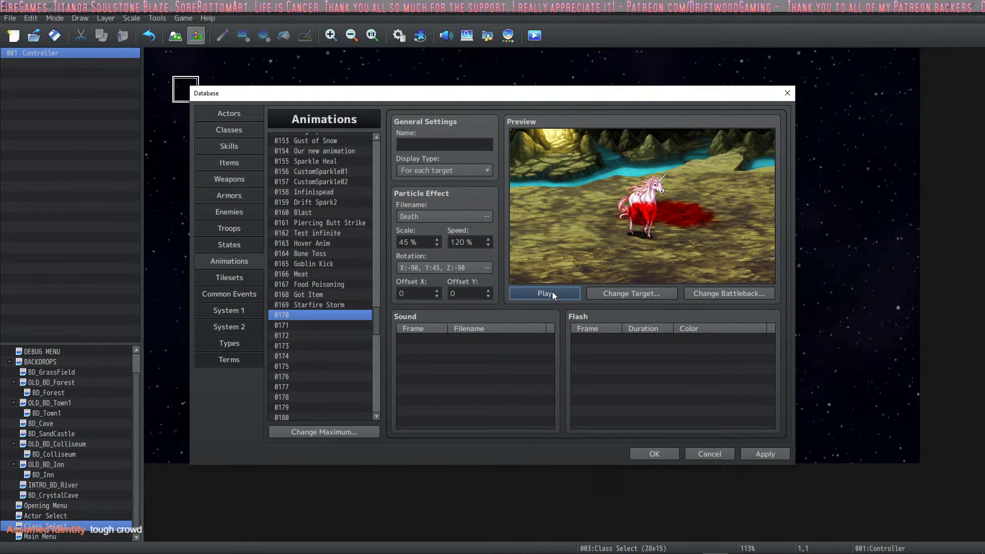
pyautogui.click(551, 291)
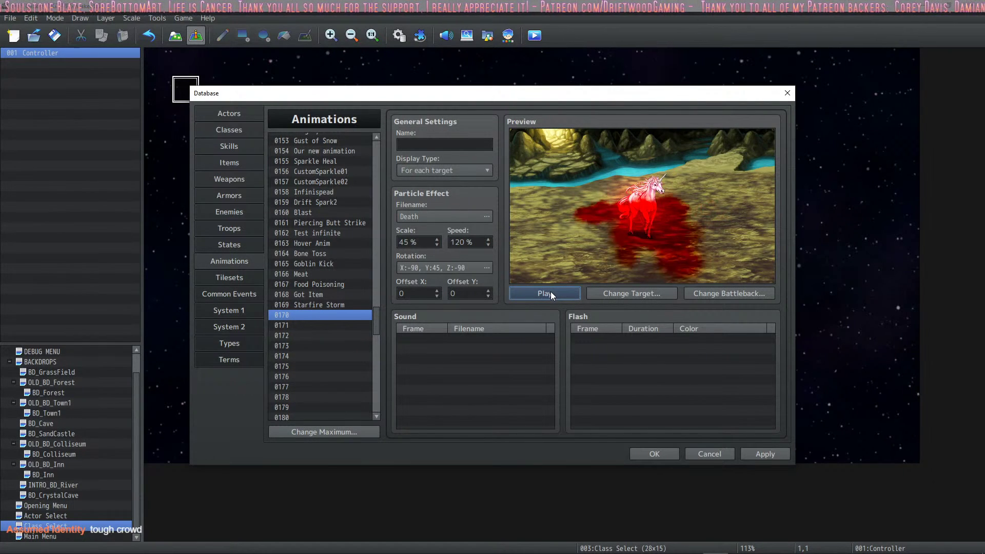
# - Set the effect's Y rotation to -45 and preview animation 0170
pyautogui.click(484, 267)
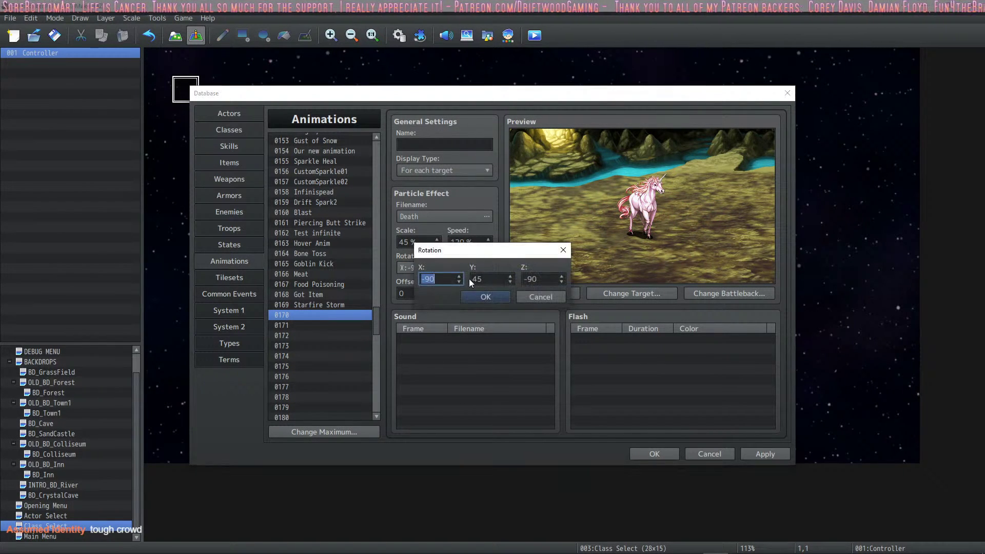
pyautogui.doubleClick(489, 279)
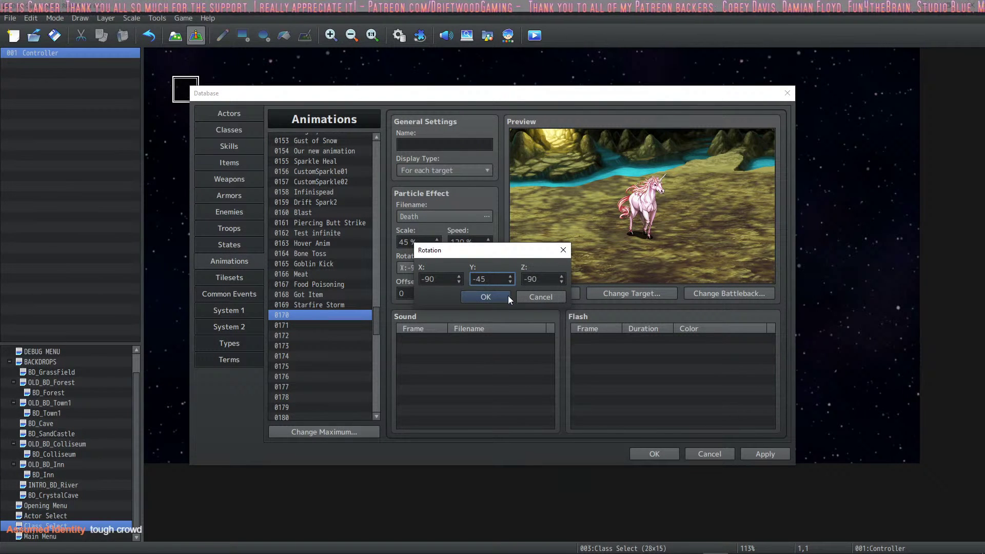
pyautogui.click(507, 297)
pyautogui.click(550, 294)
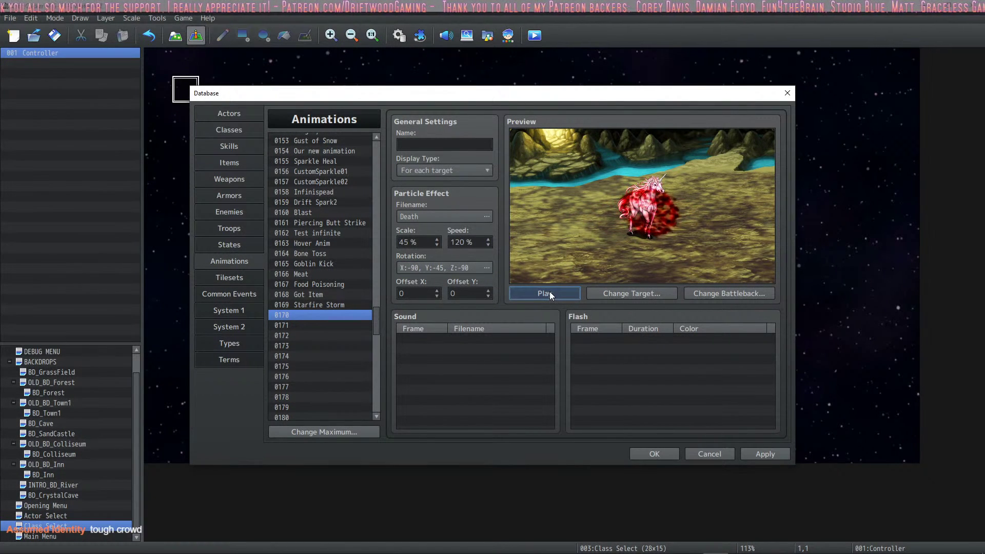
# - Set the effect's Y rotation to -90 and preview animation 0170
pyautogui.click(484, 268)
pyautogui.doubleClick(494, 278)
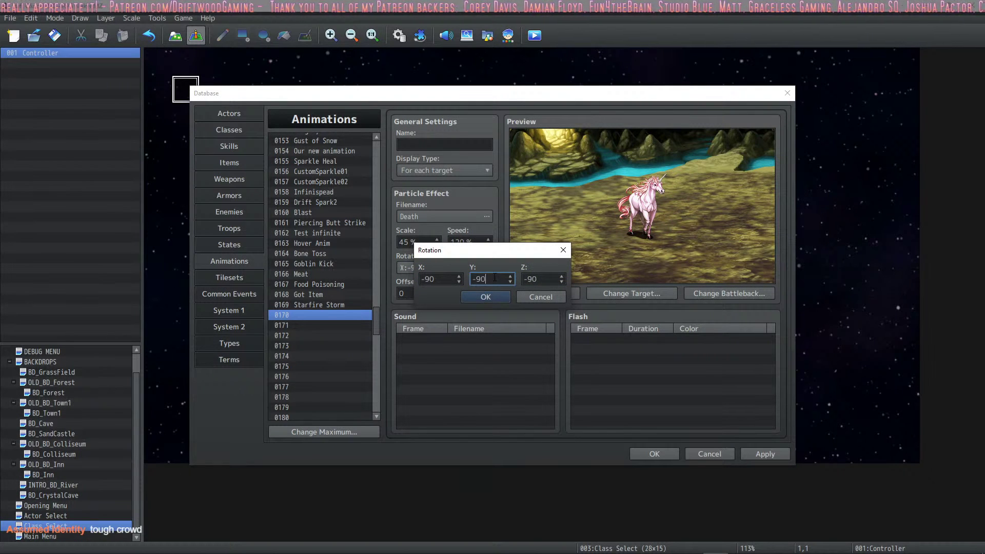
pyautogui.click(486, 296)
pyautogui.click(564, 294)
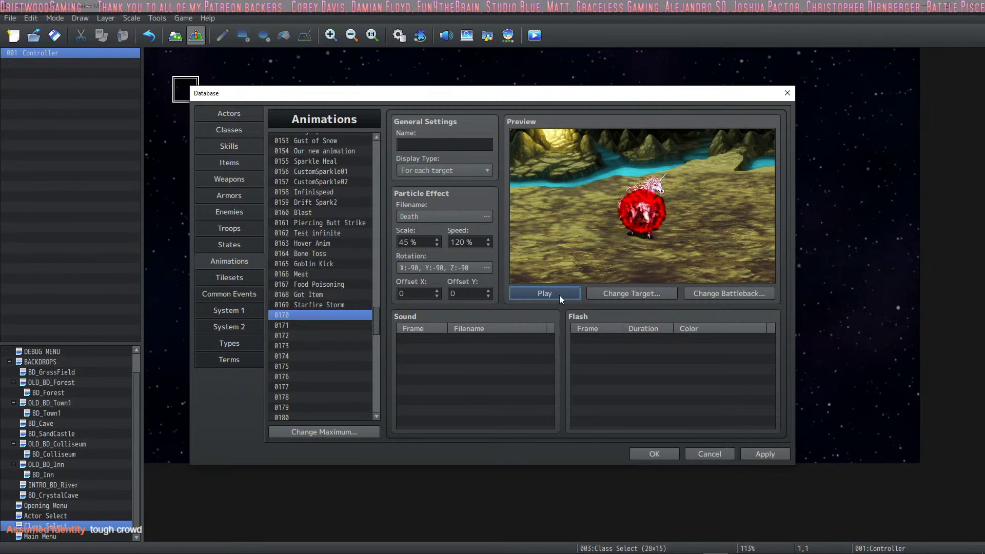
pyautogui.click(560, 295)
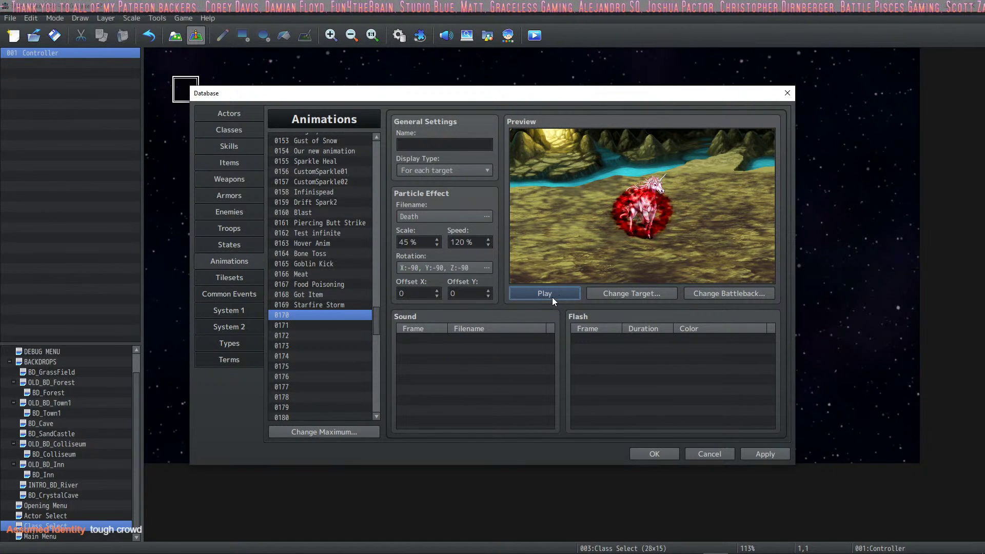
# - Set the Death effect's scale to 35% and its speed to 200%, and preview animation 0170
pyautogui.click(483, 243)
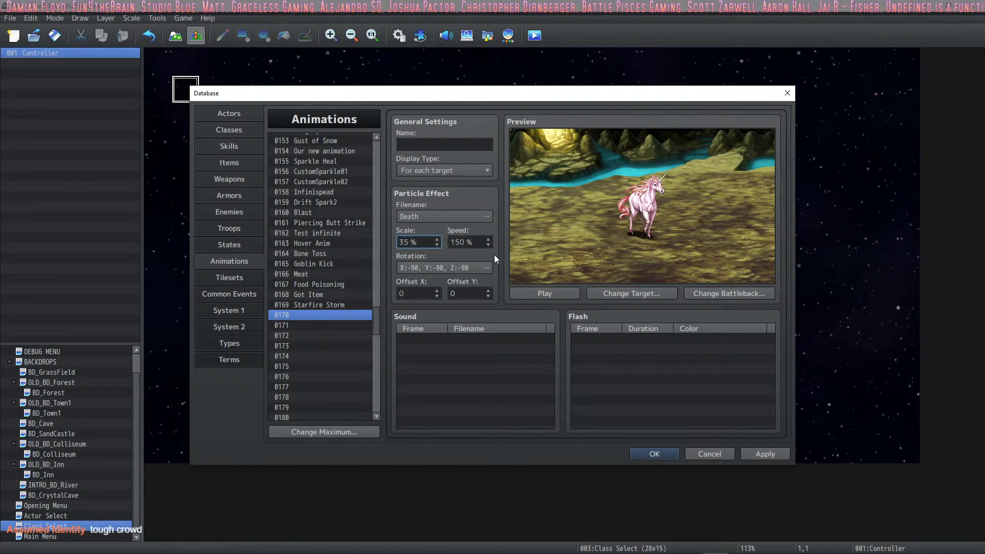
pyautogui.click(554, 292)
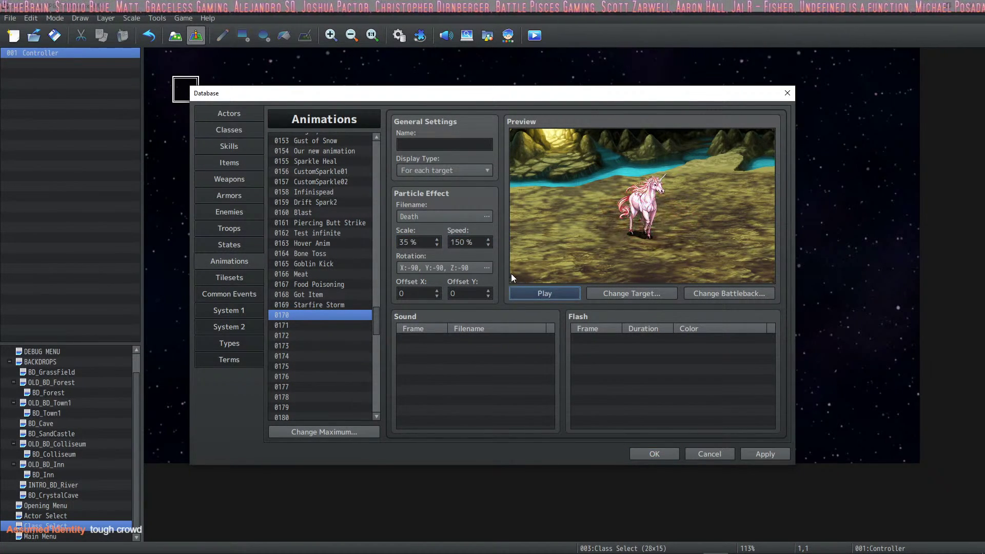
pyautogui.click(472, 240)
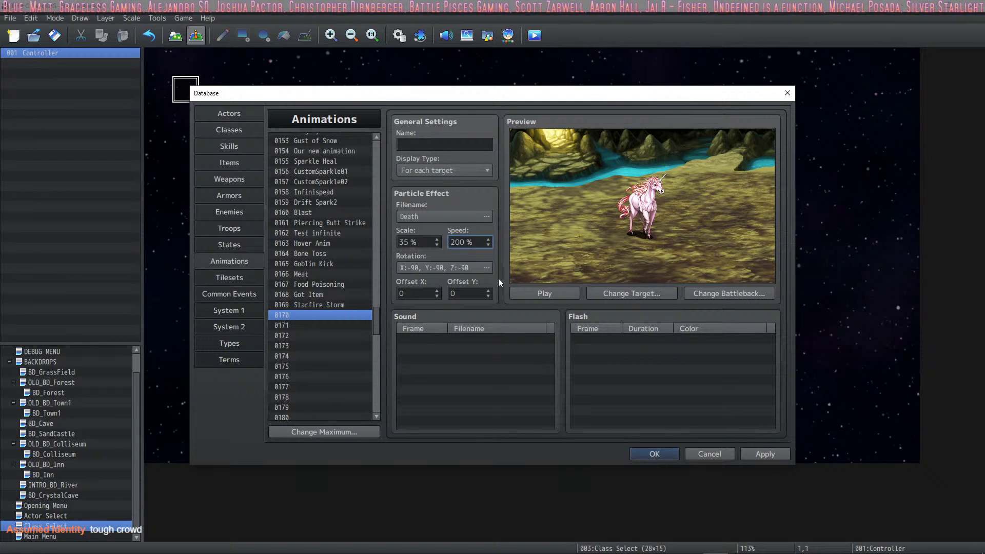
pyautogui.write('200')
pyautogui.click(539, 297)
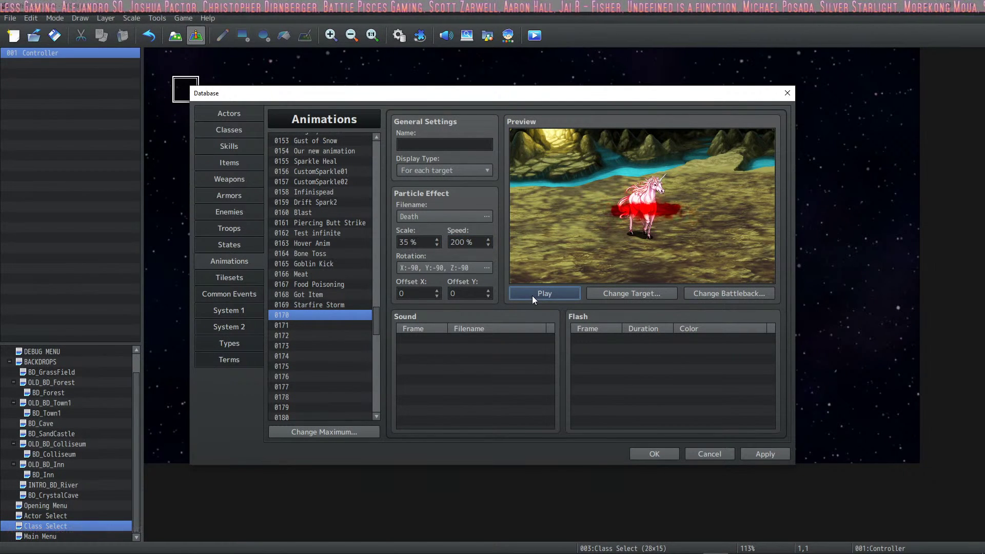
pyautogui.click(530, 295)
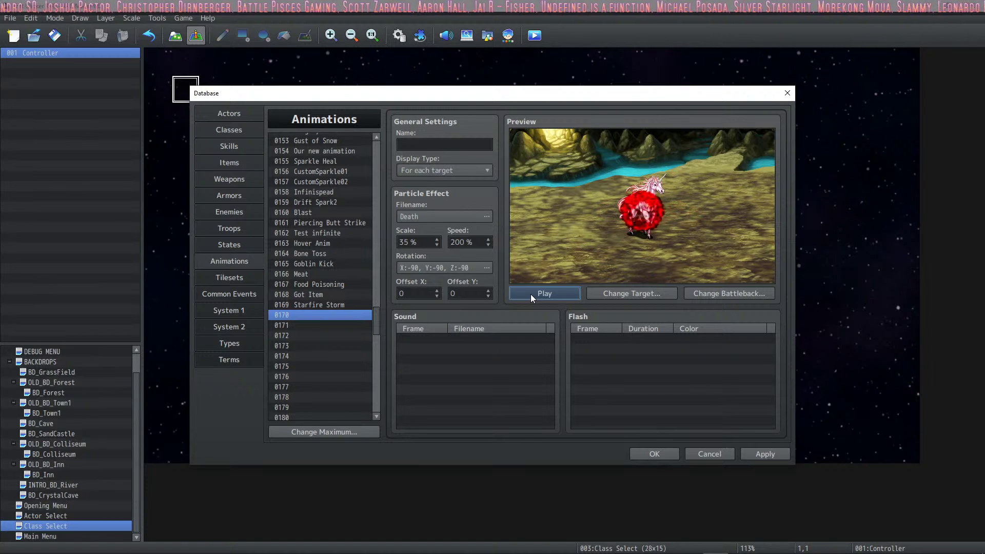
# - Add the Absorb1 sound at frame 1 with 90% pitch to animation 0170
pyautogui.doubleClick(457, 336)
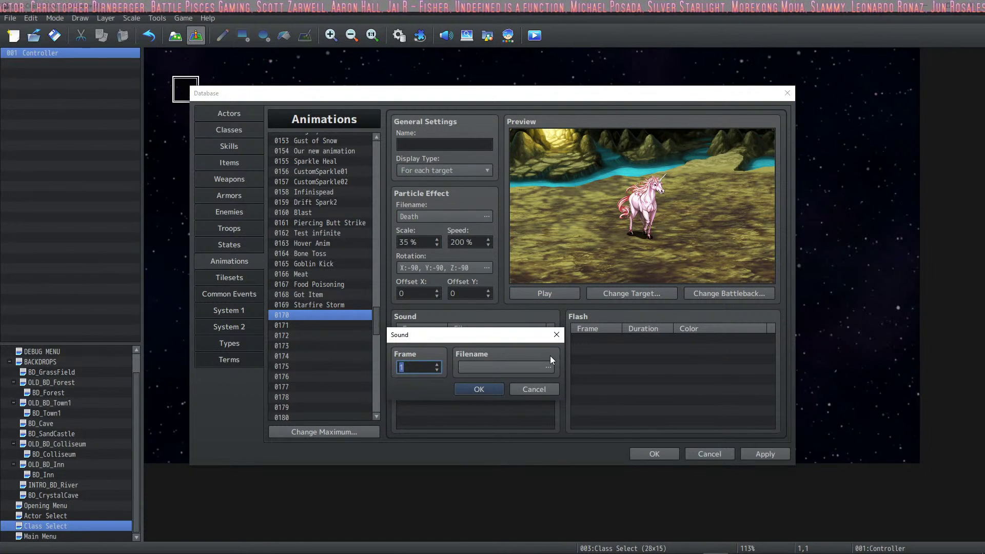
pyautogui.click(548, 367)
pyautogui.click(476, 289)
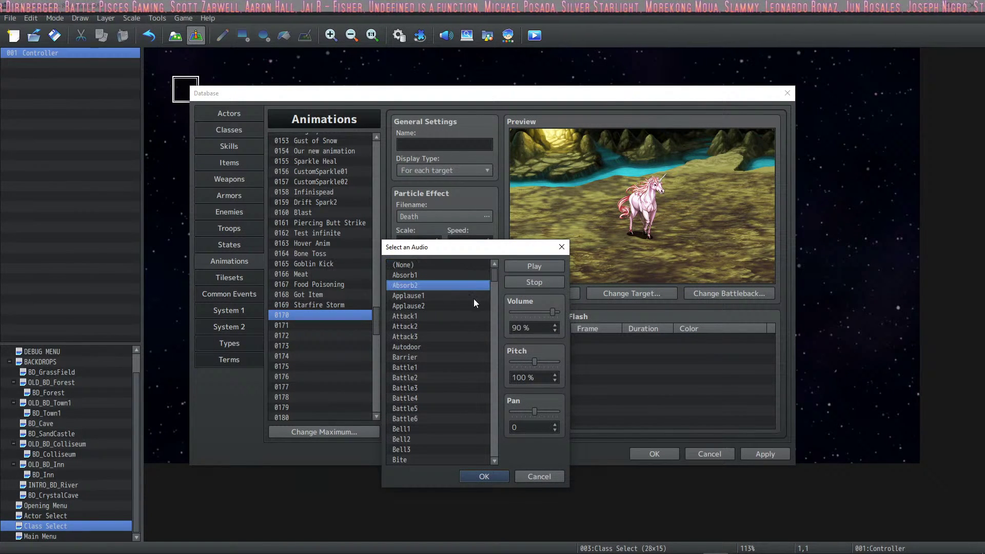
pyautogui.click(439, 275)
pyautogui.moveTo(535, 362); pyautogui.dragTo(532, 362)
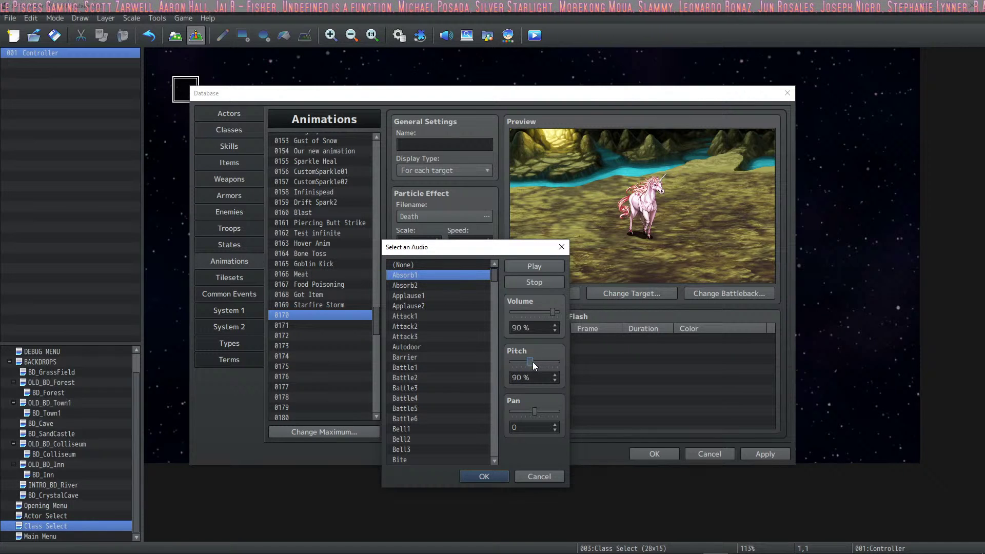
pyautogui.click(506, 475)
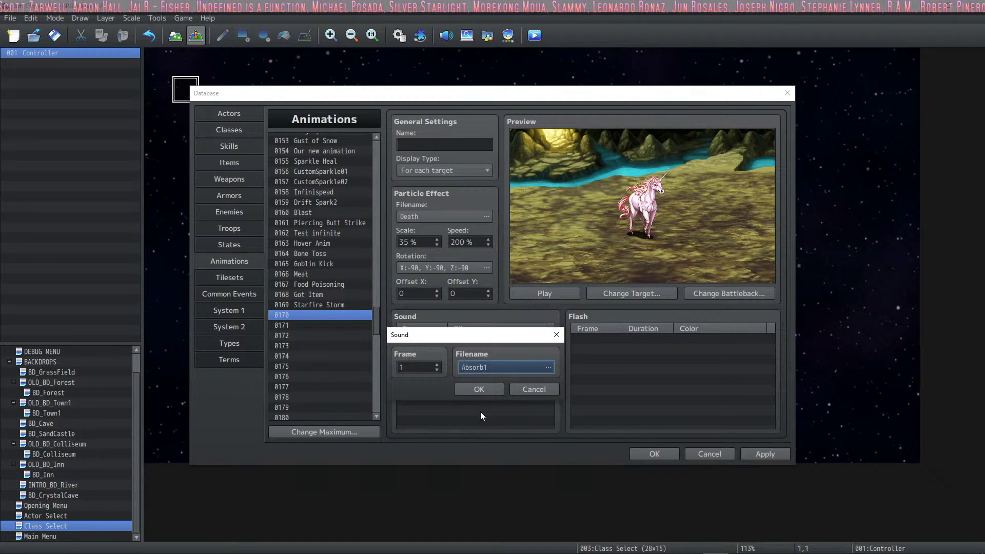
pyautogui.click(481, 389)
# - Start a second sound entry for animation 0170 and audition Move, Monster, Particles and Paralyze sound effects
pyautogui.doubleClick(470, 350)
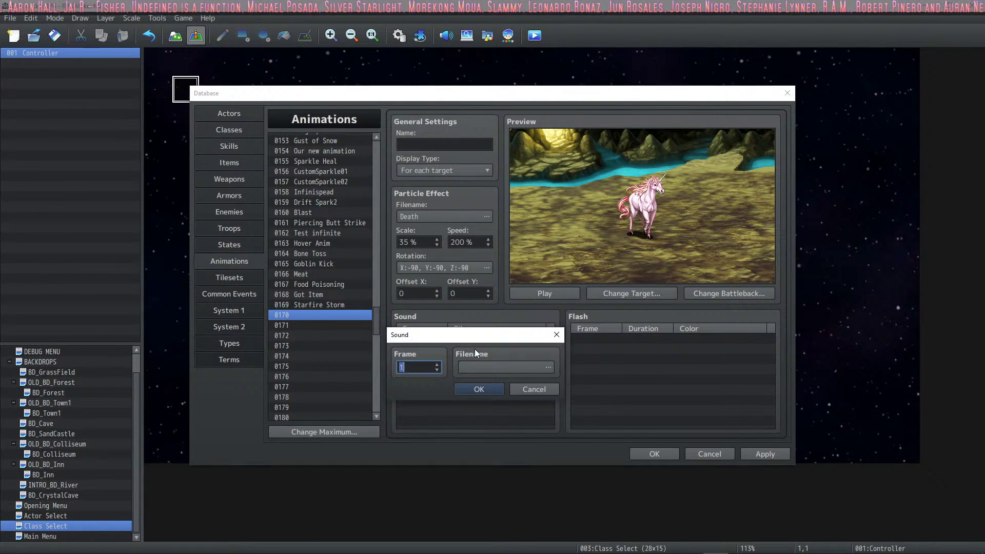
pyautogui.click(514, 366)
pyautogui.scroll(-20, 488, 349)
pyautogui.click(473, 377)
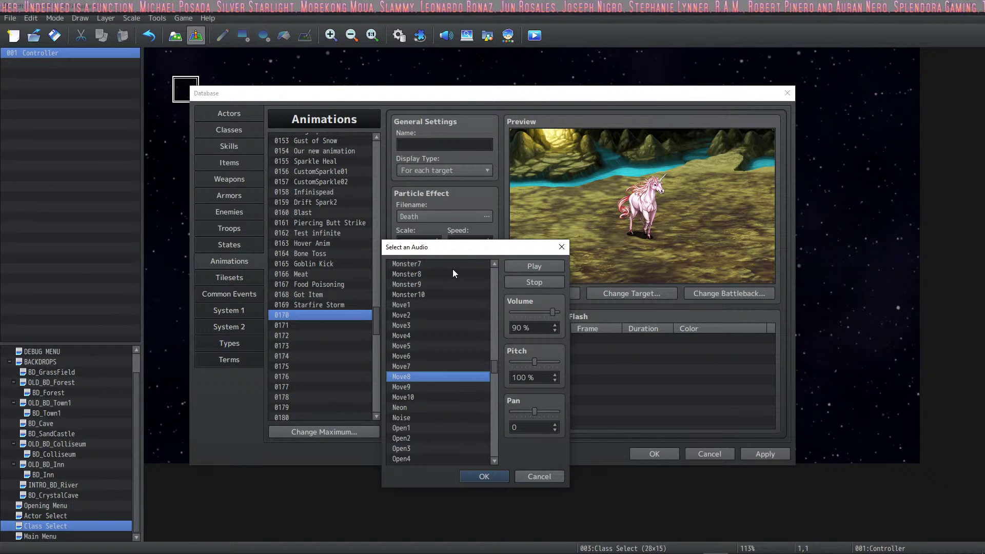
pyautogui.click(453, 274)
pyautogui.scroll(-4, 455, 362)
pyautogui.click(455, 366)
pyautogui.scroll(-4, 459, 363)
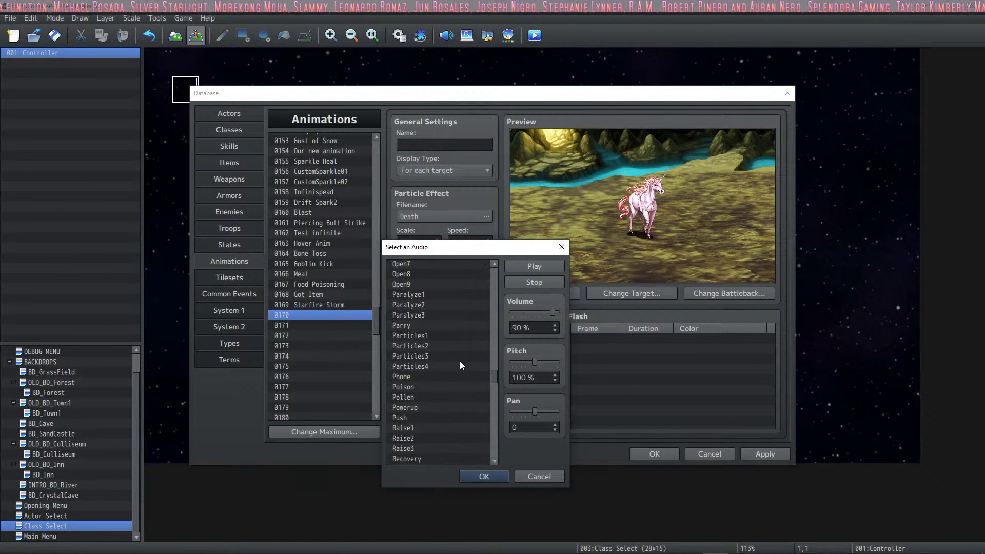
pyautogui.click(458, 357)
pyautogui.click(453, 367)
pyautogui.click(448, 337)
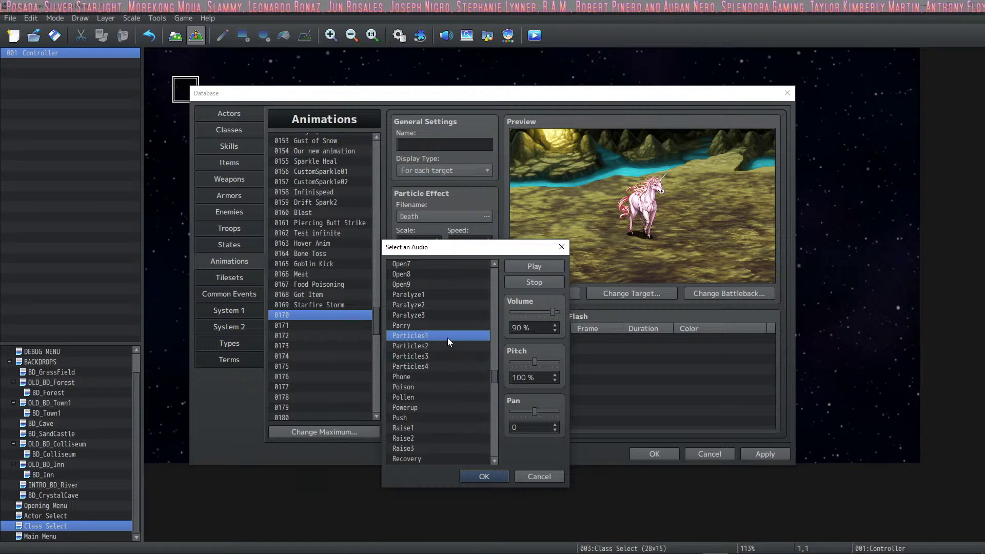
pyautogui.click(444, 314)
pyautogui.click(450, 297)
# - Audition the Powerup, Sand, Saint and Shot sound effects for the second sound entry
pyautogui.scroll(-3, 453, 342)
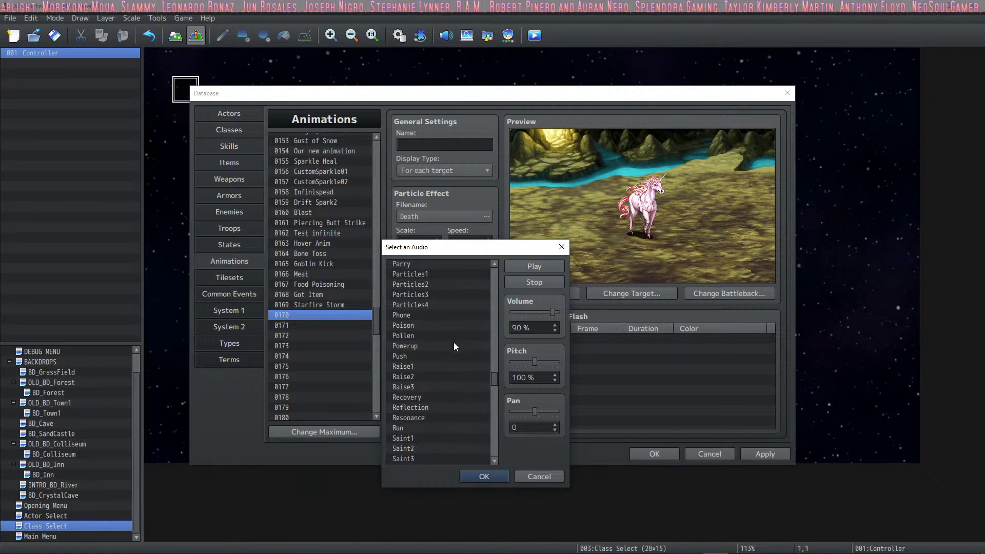
pyautogui.click(446, 348)
pyautogui.scroll(-6, 440, 344)
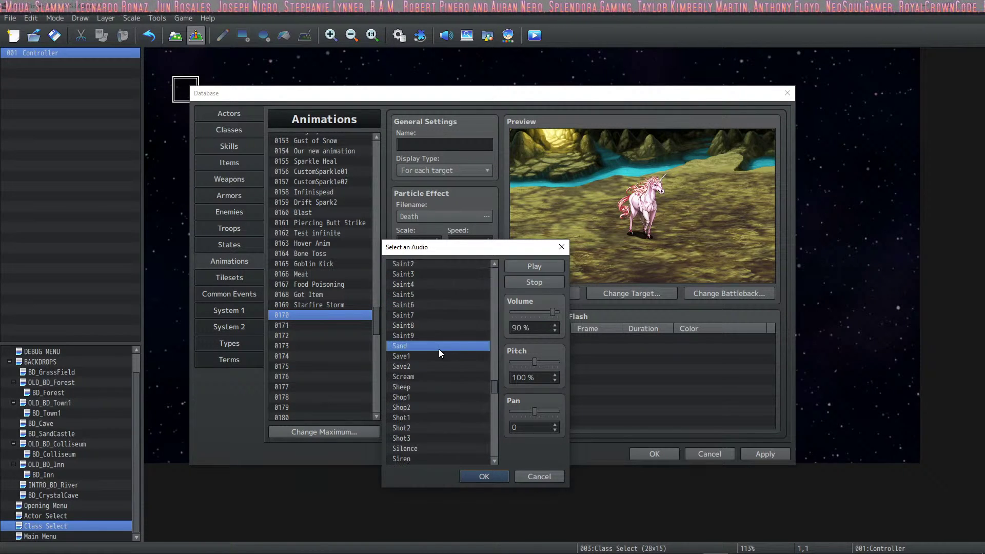
pyautogui.click(439, 315)
pyautogui.click(447, 285)
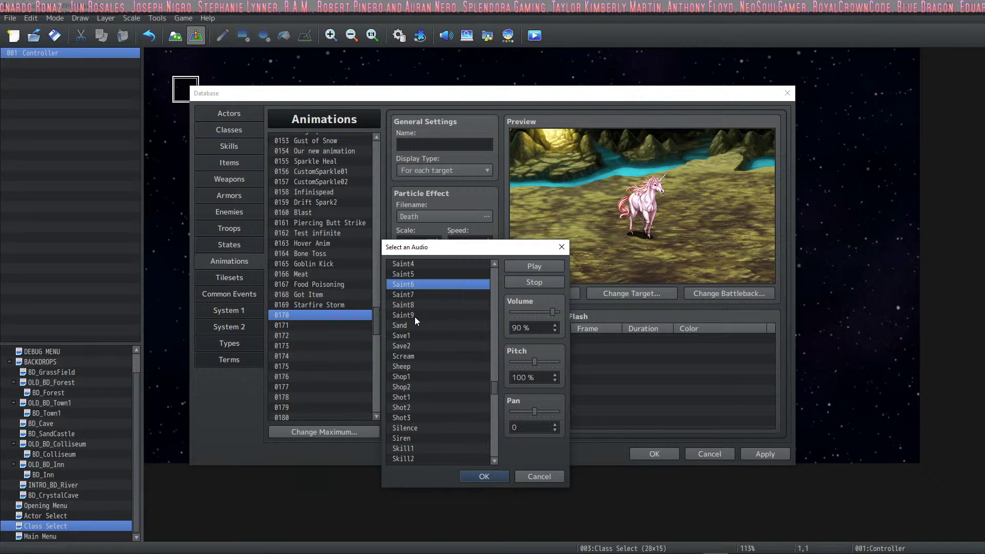
pyautogui.scroll(-2, 434, 362)
pyautogui.click(431, 346)
pyautogui.click(437, 358)
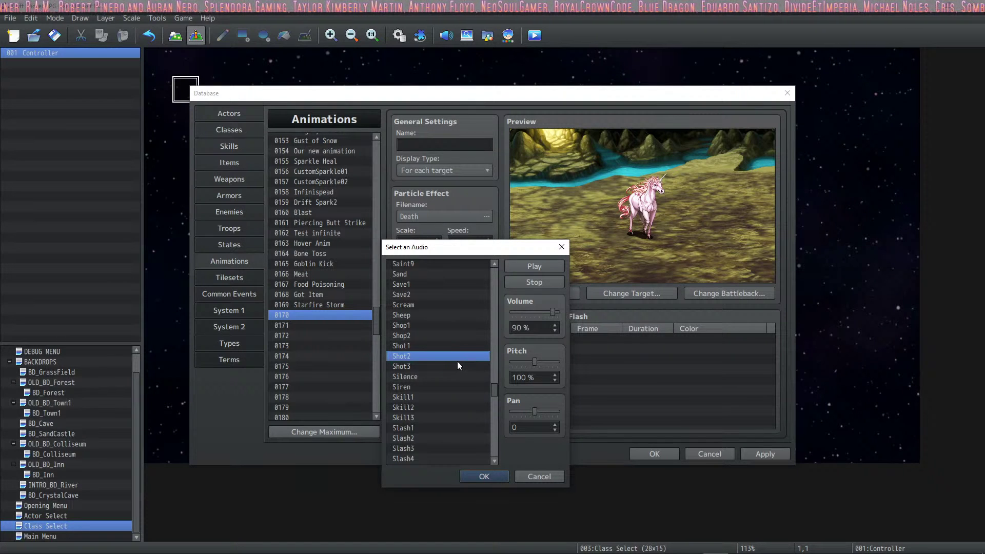
# - Add the Shot3 sound at frame 10 and preview animation 0170 with its sounds
pyautogui.click(459, 367)
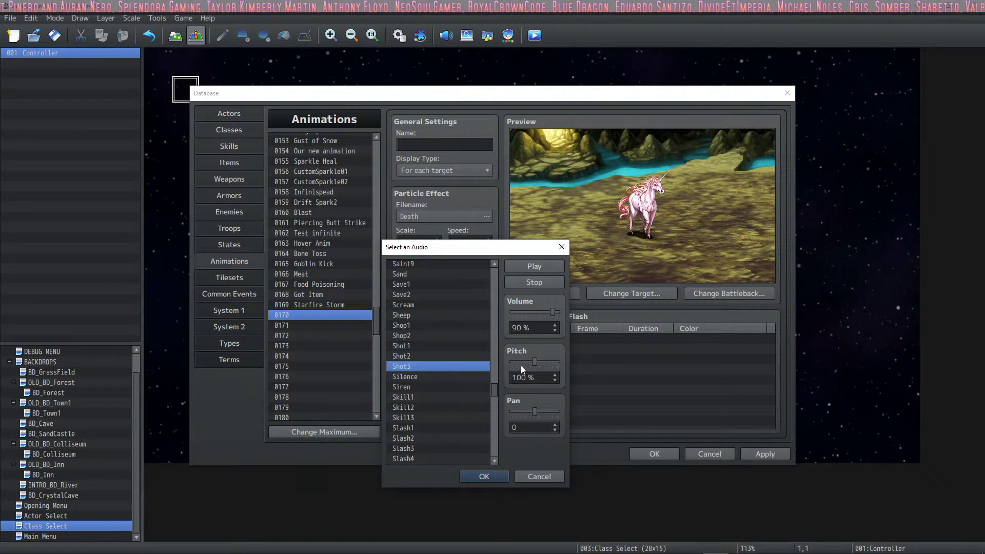
pyautogui.click(500, 478)
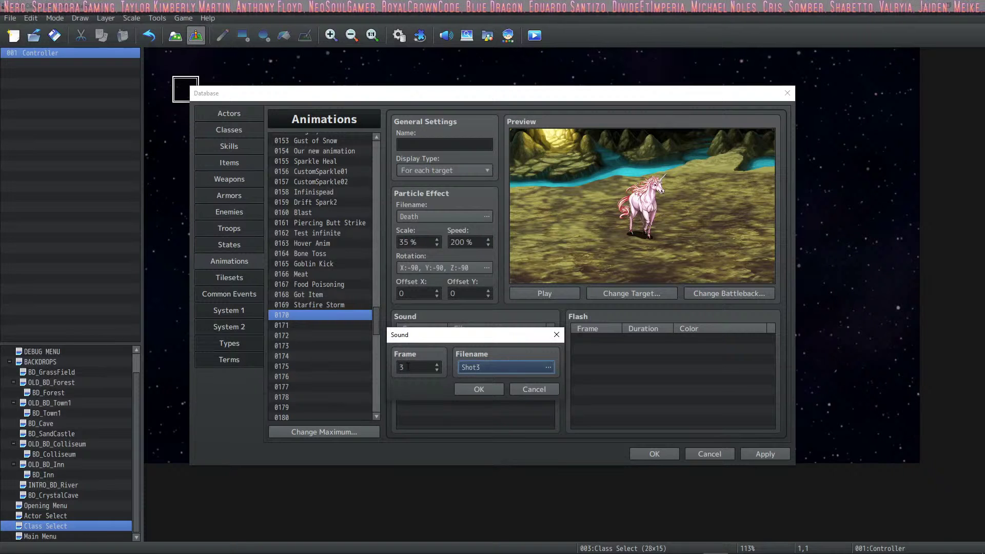
pyautogui.click(478, 393)
pyautogui.click(539, 295)
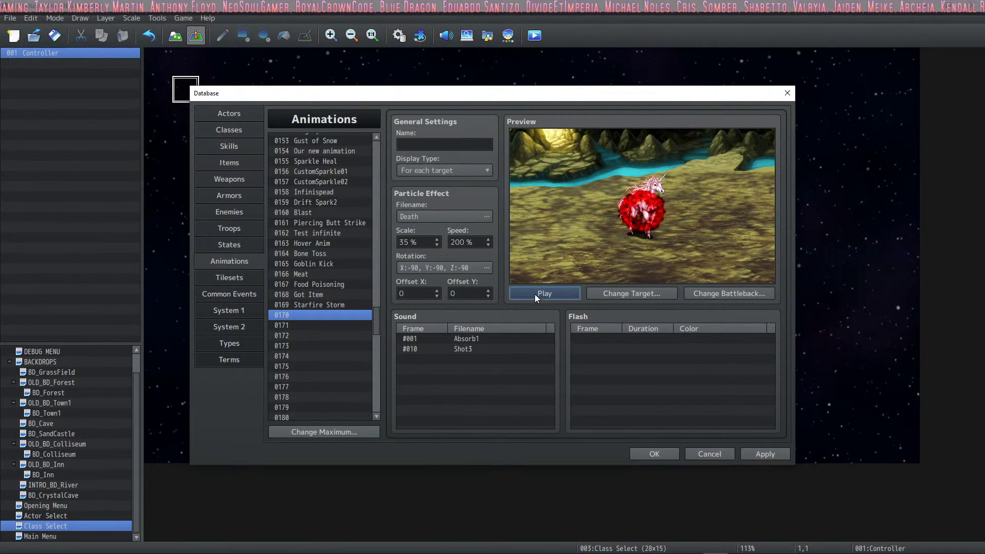
# - Add a third sound, Float2 with 150% pitch at frame 10, and preview animation 0170
pyautogui.rightClick(424, 361)
pyautogui.click(449, 369)
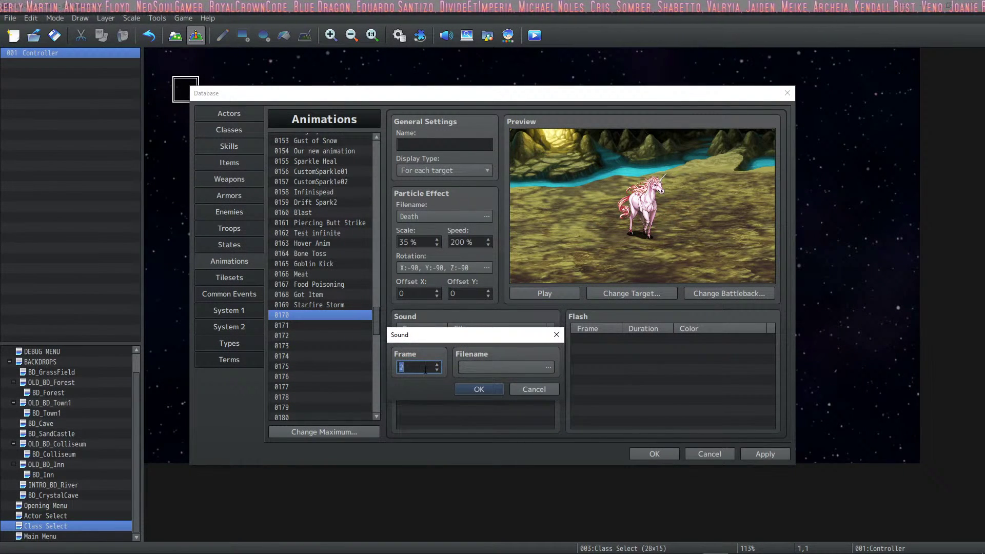
pyautogui.click(503, 367)
pyautogui.scroll(-10, 439, 309)
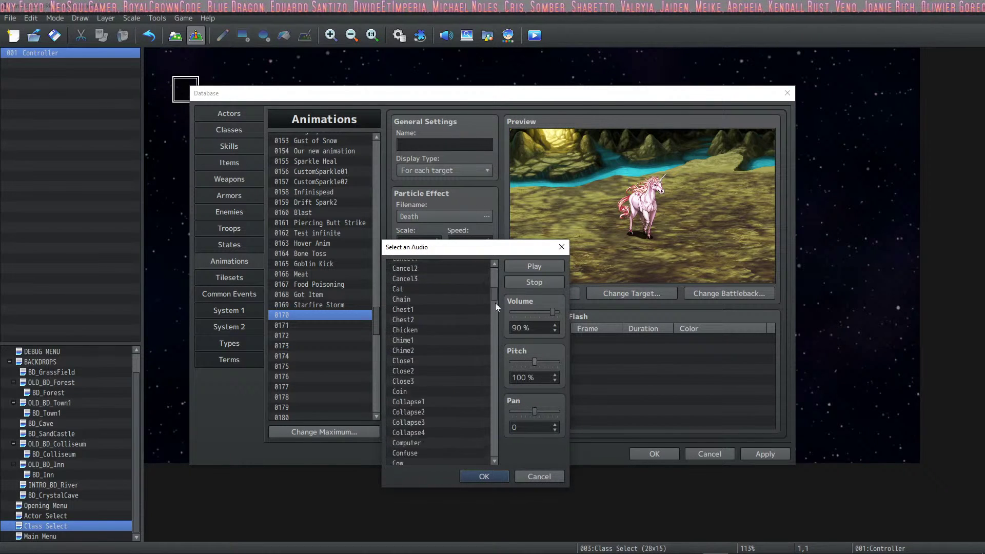
pyautogui.click(462, 343)
pyautogui.scroll(2, 495, 331)
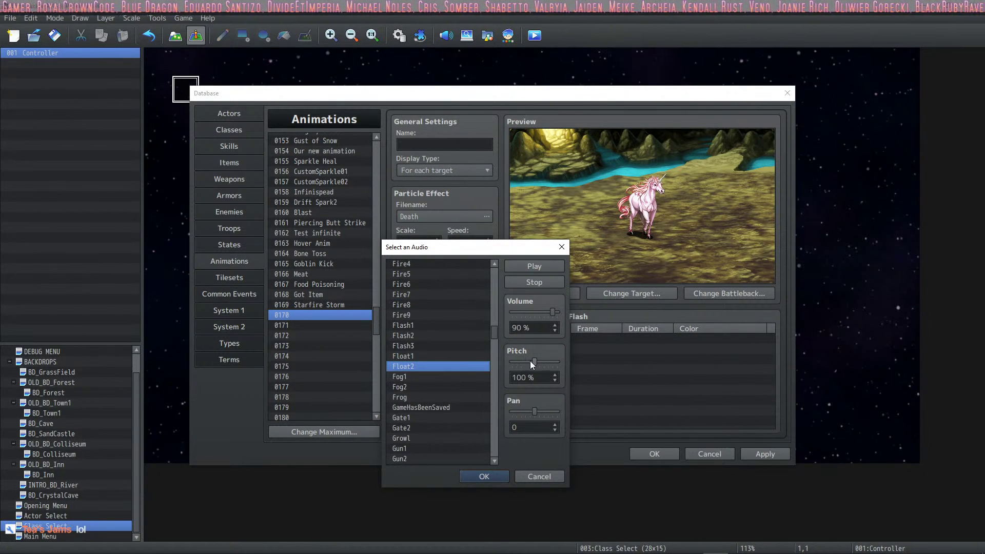
pyautogui.scroll(-1, 456, 408)
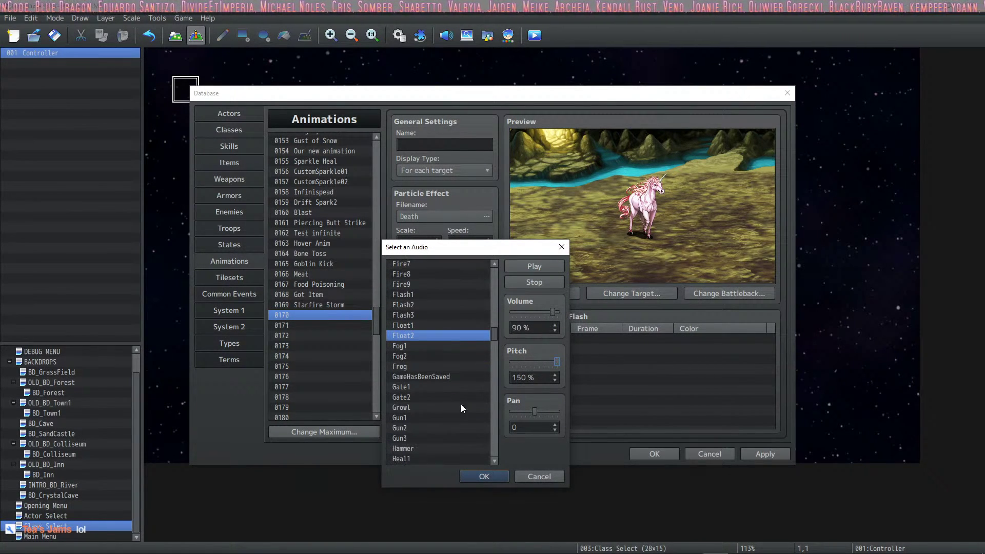
pyautogui.click(483, 477)
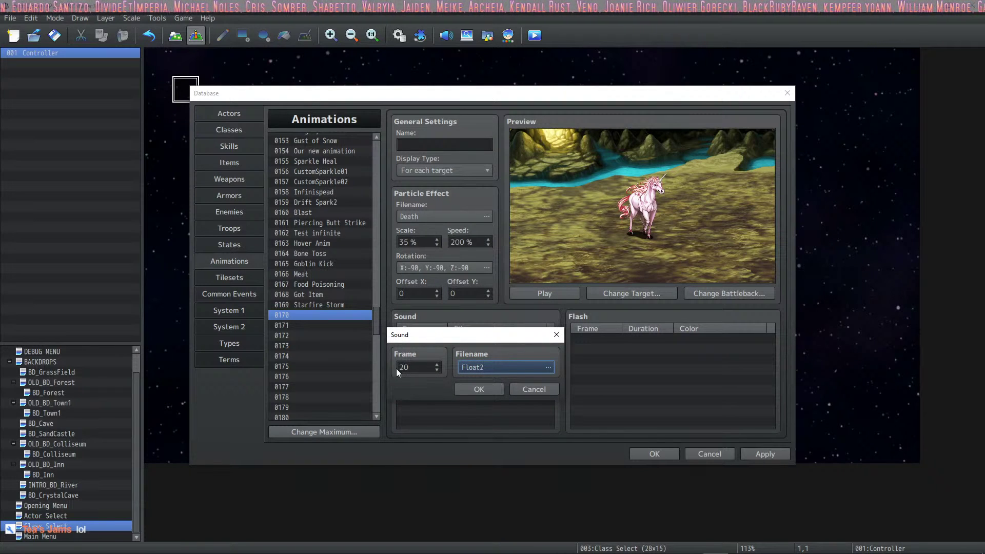
pyautogui.doubleClick(416, 368)
pyautogui.write('25')
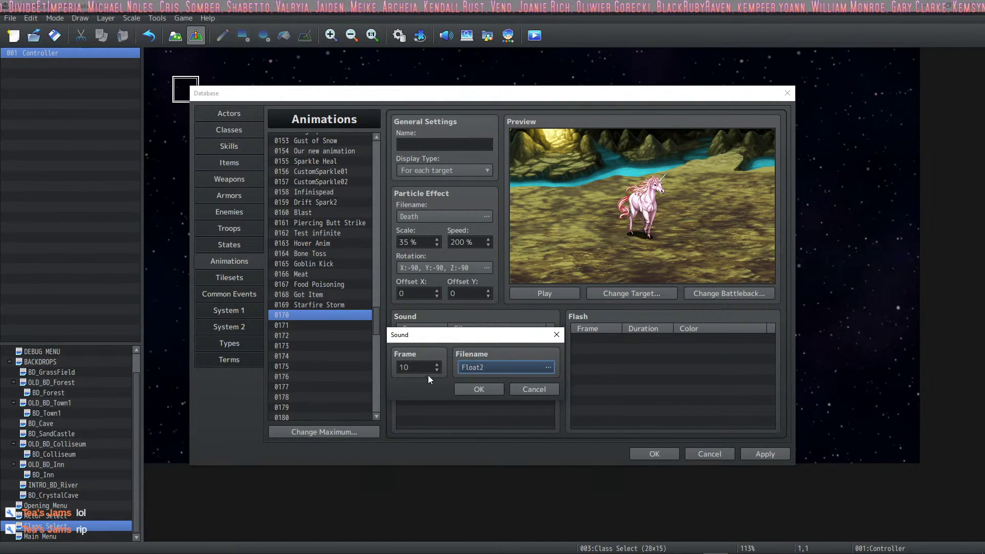
pyautogui.click(475, 389)
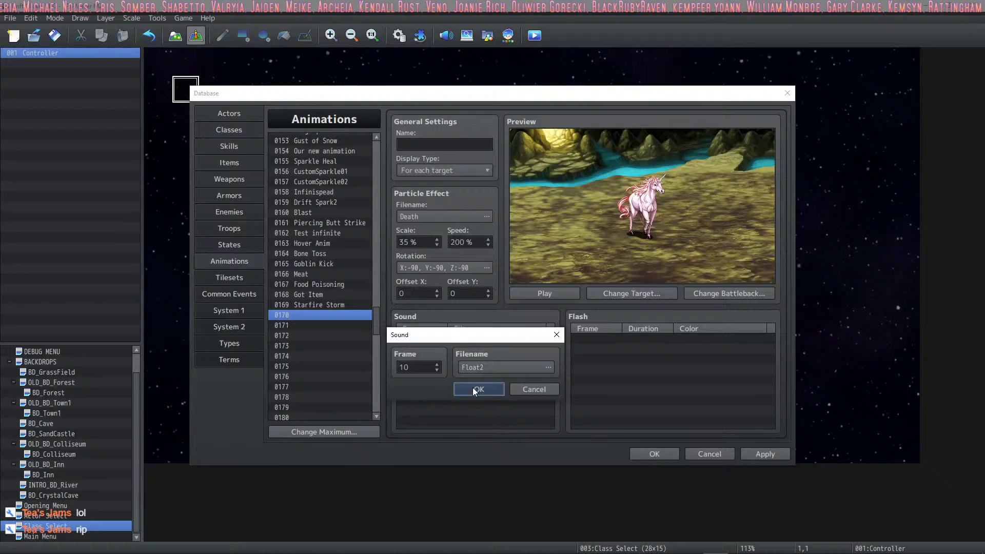
pyautogui.click(528, 293)
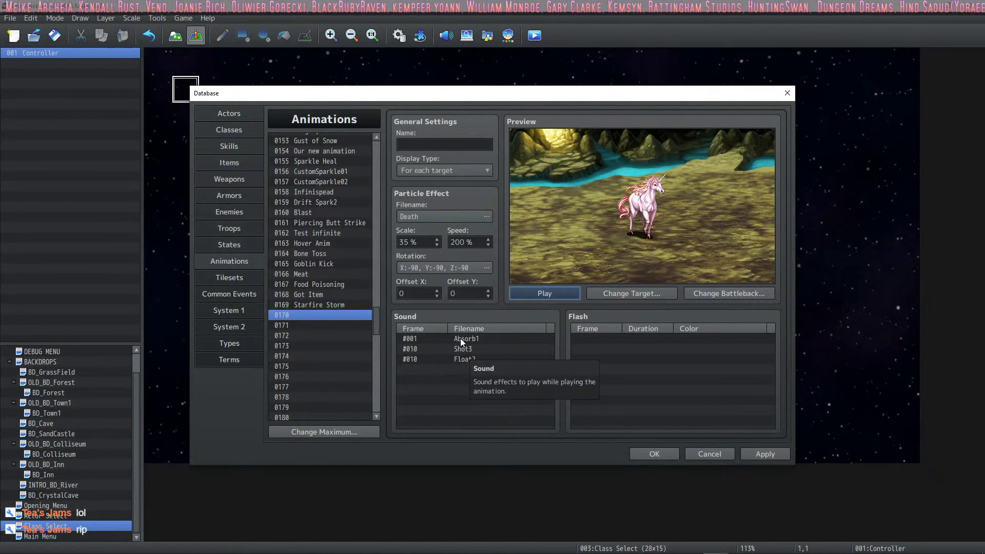
# - Check the Float2 sound's audio settings and set its frame to 1
pyautogui.click(452, 362)
pyautogui.rightClick(453, 362)
pyautogui.click(467, 370)
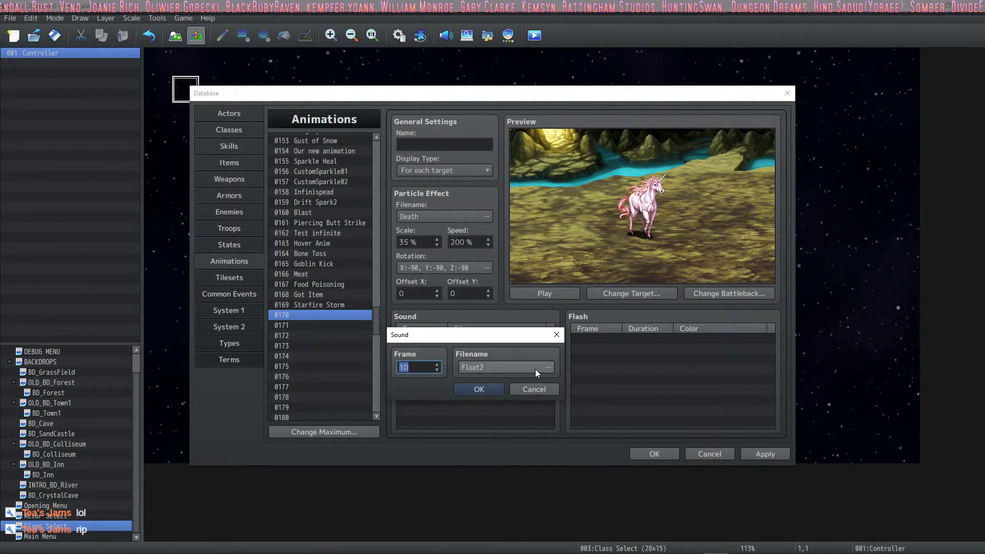
pyautogui.click(548, 368)
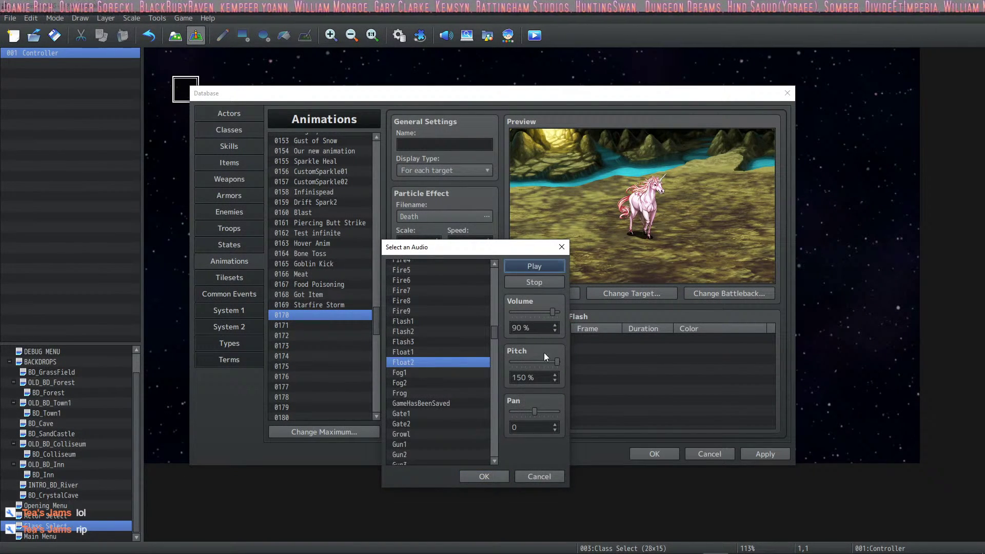
pyautogui.click(477, 474)
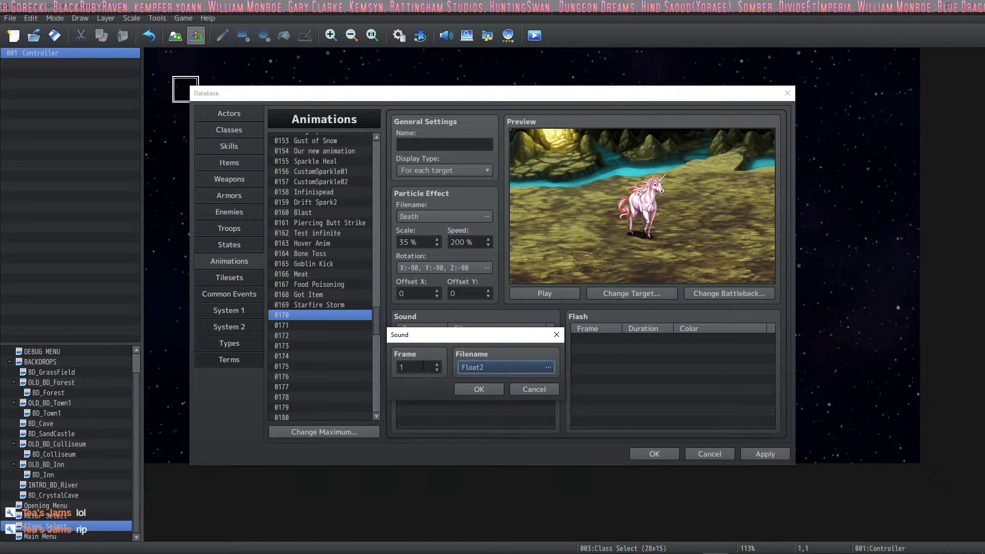
pyautogui.click(476, 391)
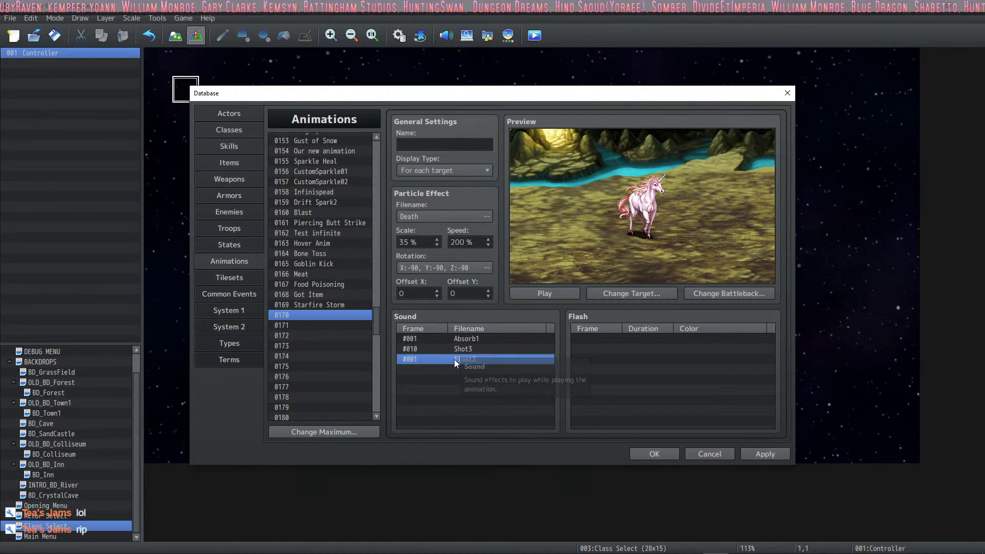
# - Set the Shot3 sound's frame to 15 and preview animation 0170
pyautogui.rightClick(460, 350)
pyautogui.click(475, 364)
pyautogui.scroll(5, 421, 367)
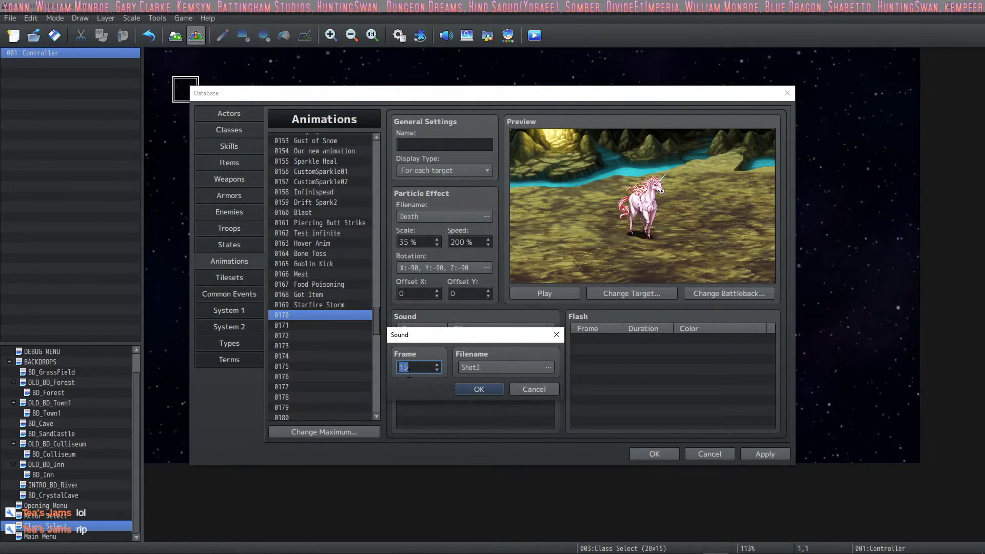
pyautogui.click(469, 387)
pyautogui.click(541, 296)
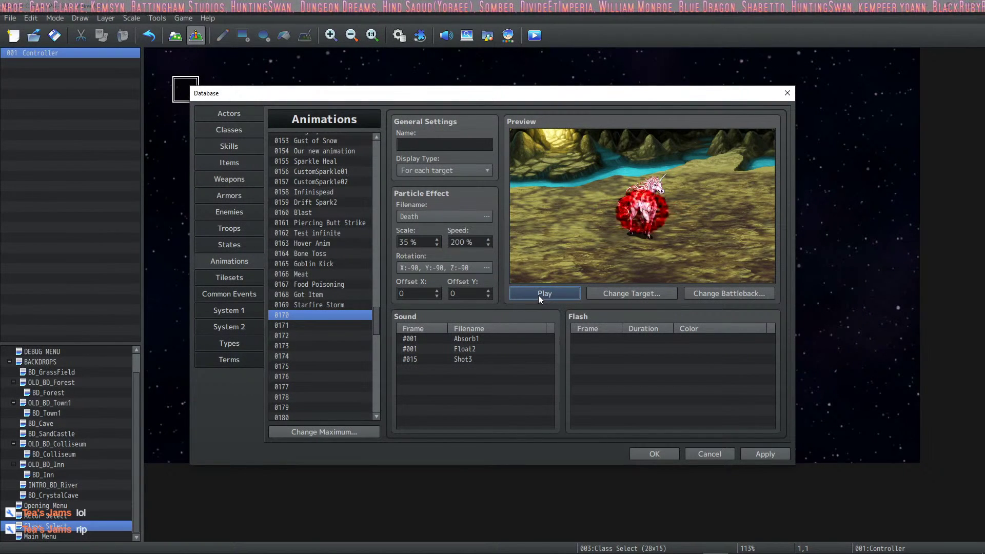
# - Set the Shot3 sound's frame to 22 and preview animation 0170
pyautogui.rightClick(446, 358)
pyautogui.click(473, 366)
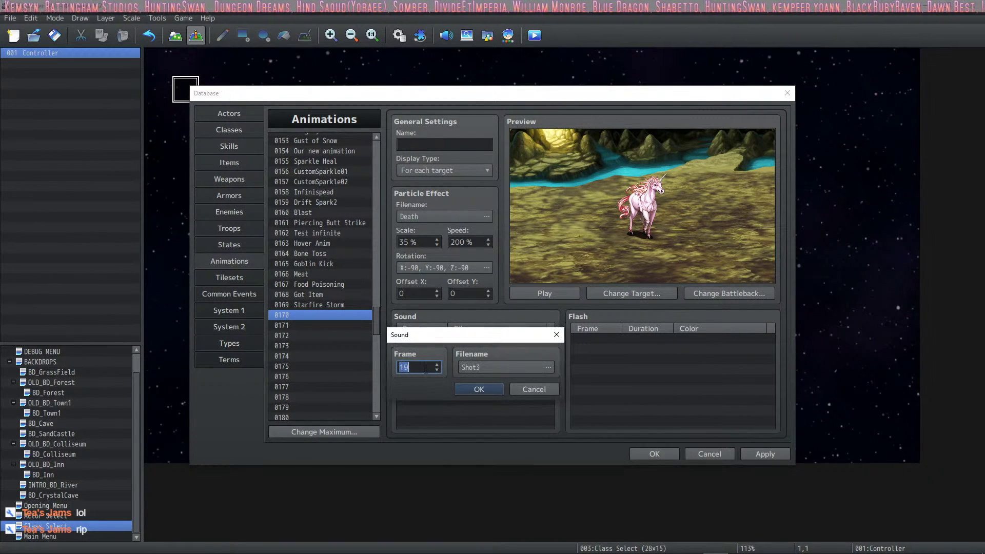
pyautogui.write('22')
pyautogui.click(470, 386)
pyautogui.click(525, 293)
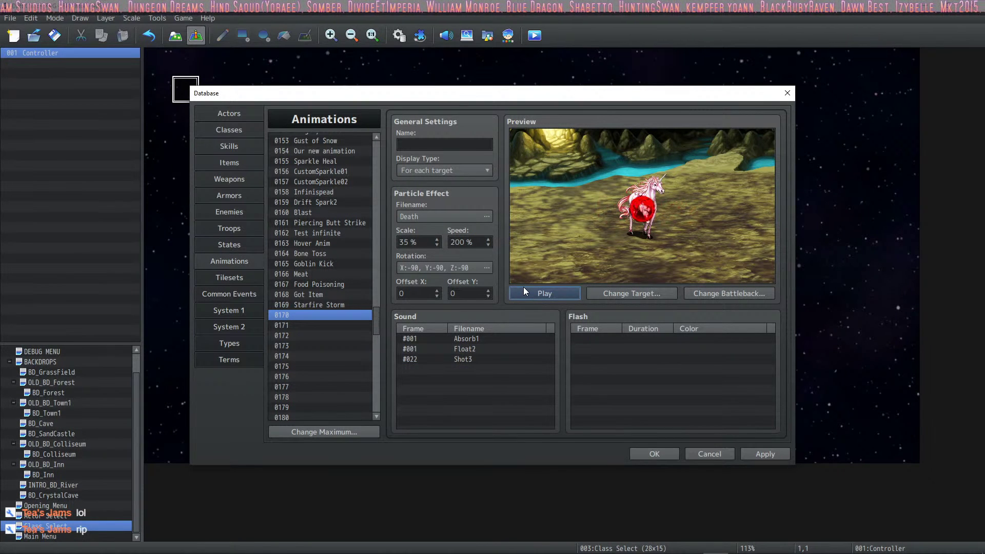
# - Set the Shot3 sound's frame to 25 and preview animation 0170
pyautogui.rightClick(430, 362)
pyautogui.click(473, 367)
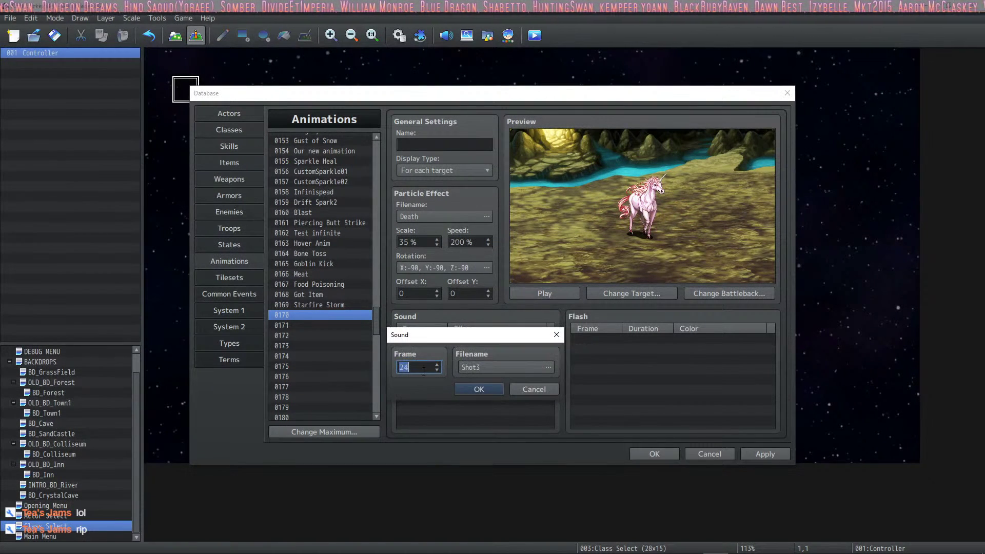
pyautogui.write('25')
pyautogui.click(477, 385)
pyautogui.click(553, 292)
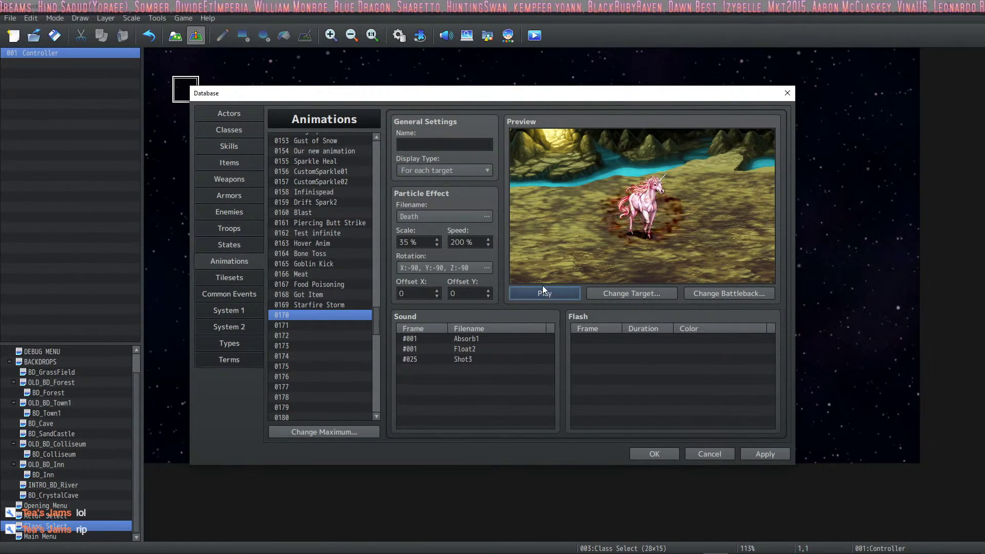
# - Set the Shot3 sound's frame to 31 and preview animation 0170
pyautogui.rightClick(446, 366)
pyautogui.click(450, 371)
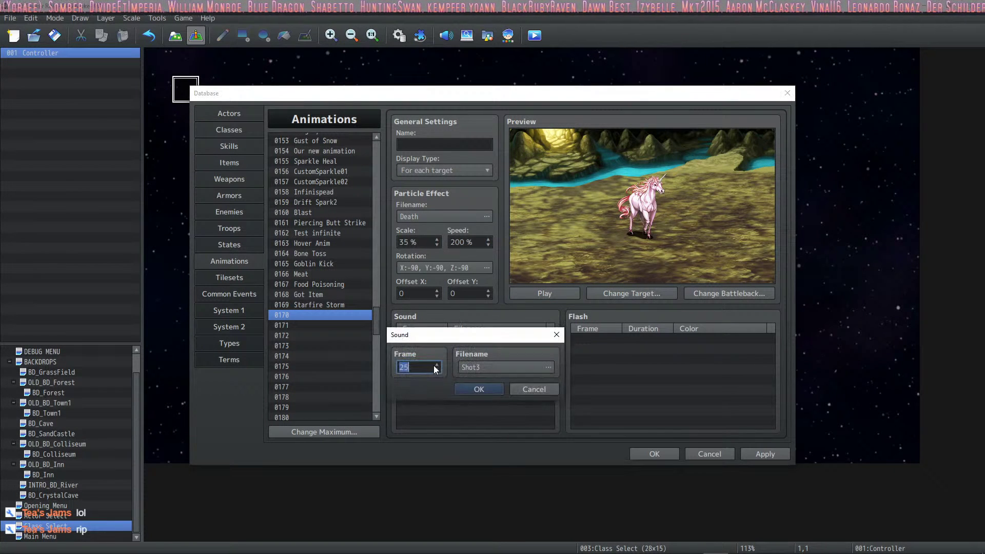
pyautogui.click(478, 389)
pyautogui.click(534, 294)
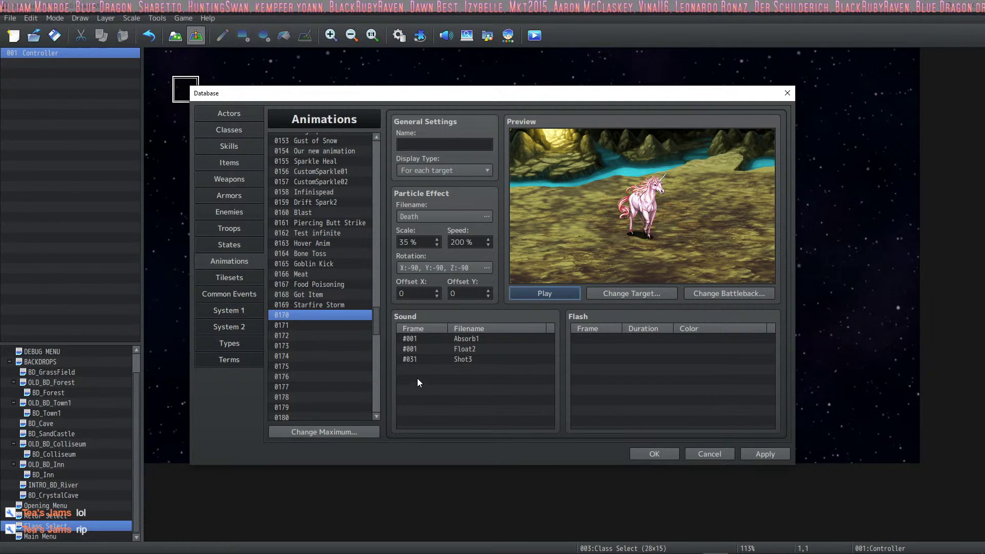
# - Set the Shot3 sound's frame to 34 and preview animation 0170
pyautogui.rightClick(430, 362)
pyautogui.click(437, 370)
pyautogui.click(478, 389)
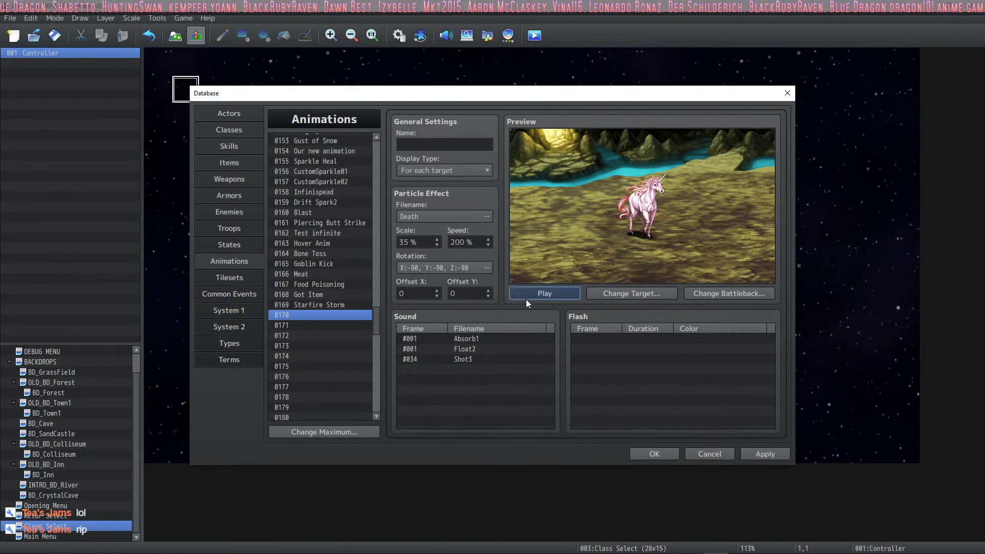
pyautogui.click(526, 298)
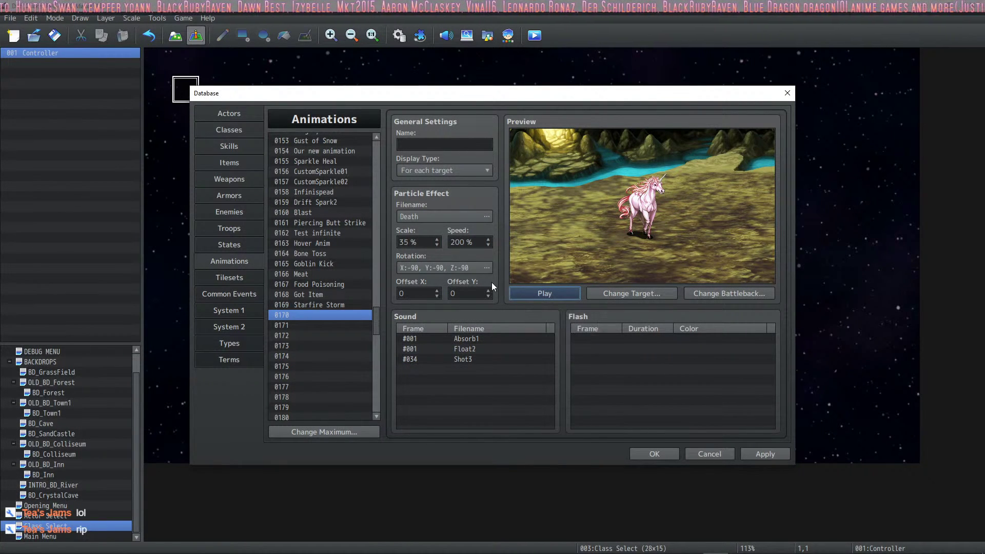
# - Name animation 0170 "Beam of Horror", apply it, and save and close the database after viewing the Beam of Horror skill
pyautogui.click(425, 144)
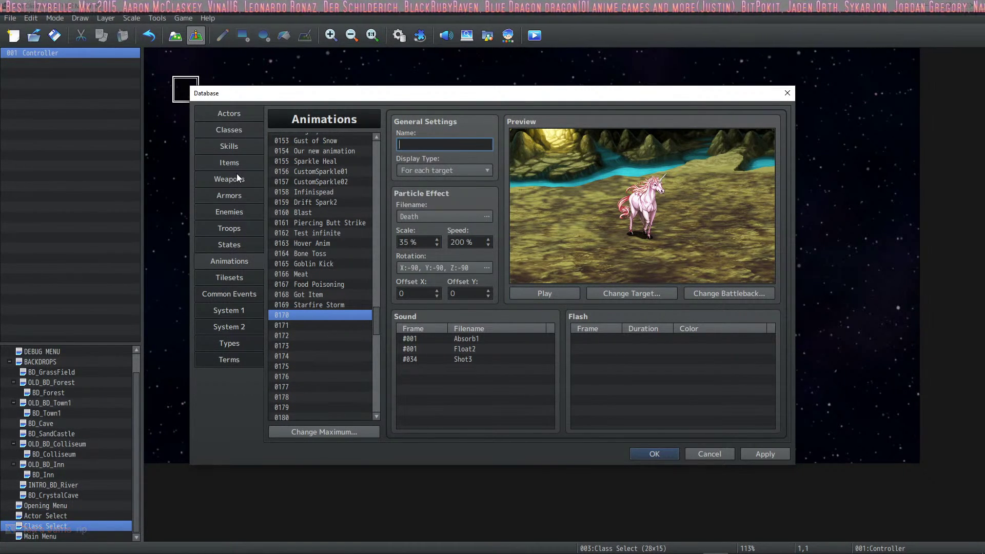
pyautogui.write('Beam of Horror')
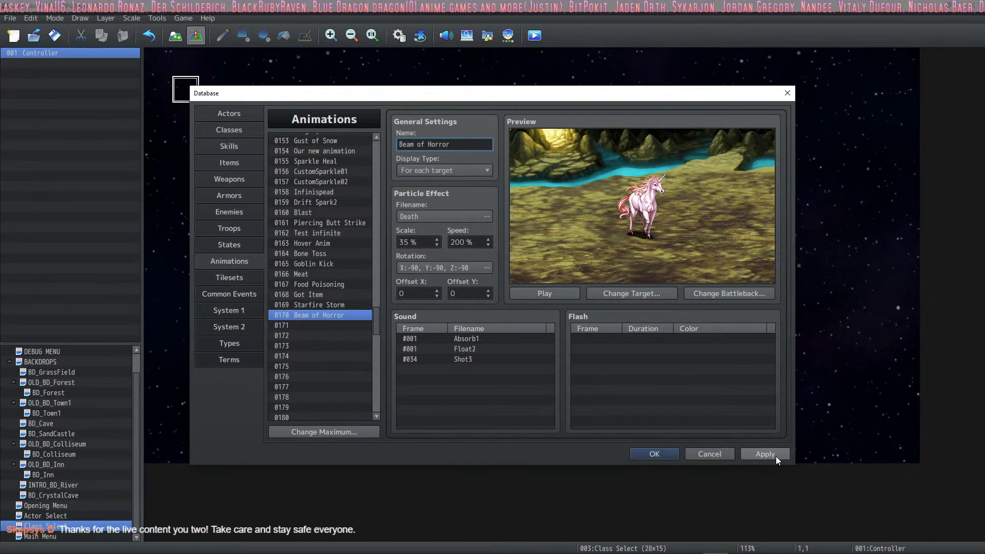
pyautogui.click(776, 456)
pyautogui.click(242, 146)
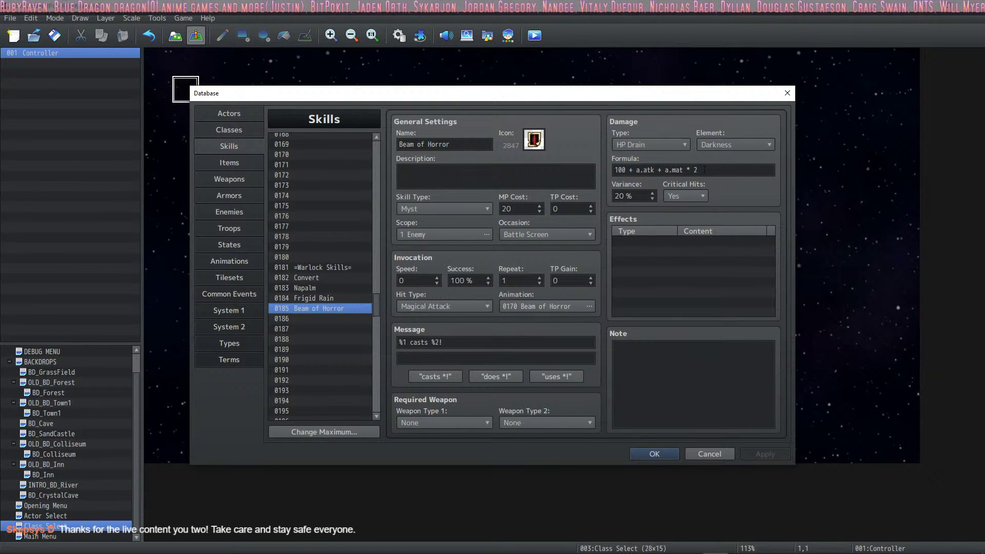
pyautogui.click(666, 456)
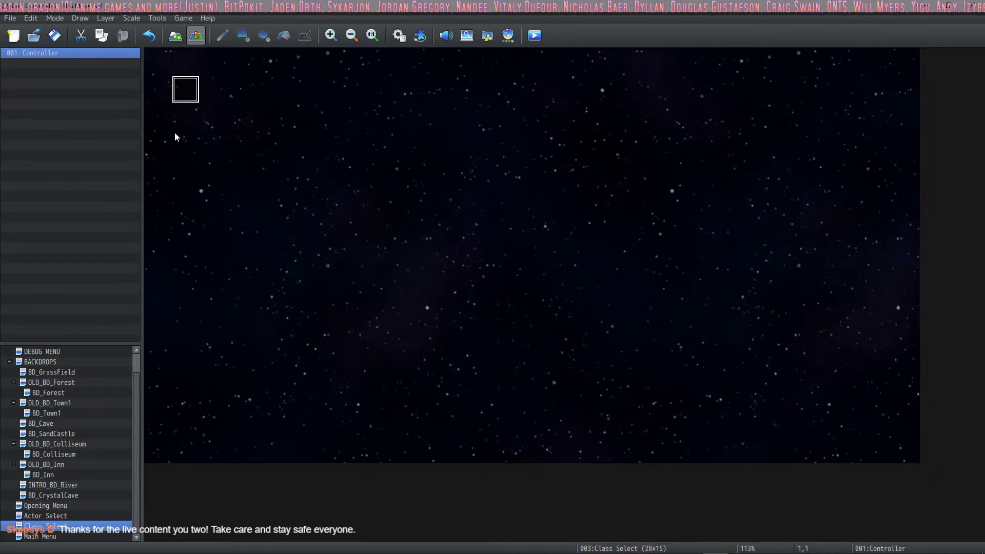
# - Start a playtest in a maximized game window and choose the horned-helmet character beside the pink-hatted witch as the hero
pyautogui.click(534, 35)
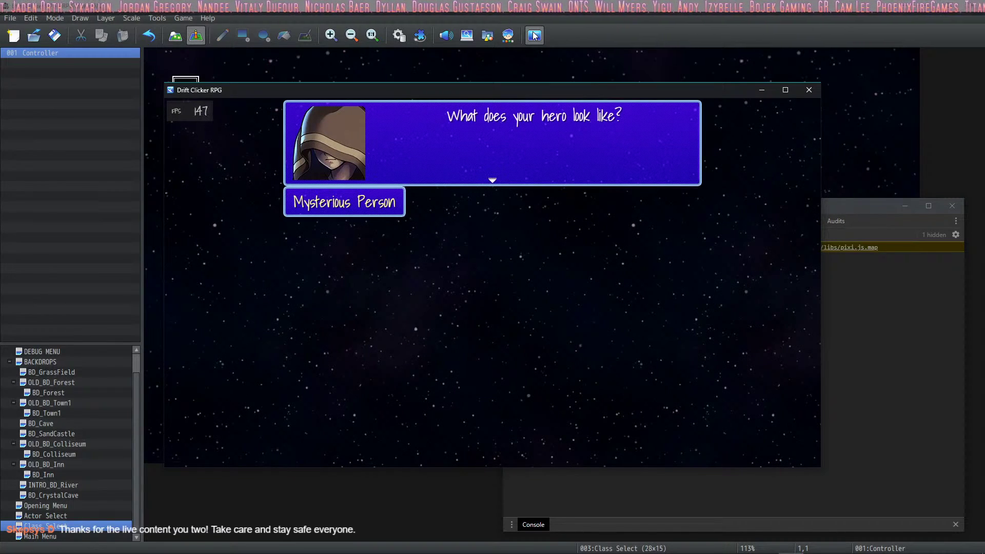
pyautogui.click(525, 165)
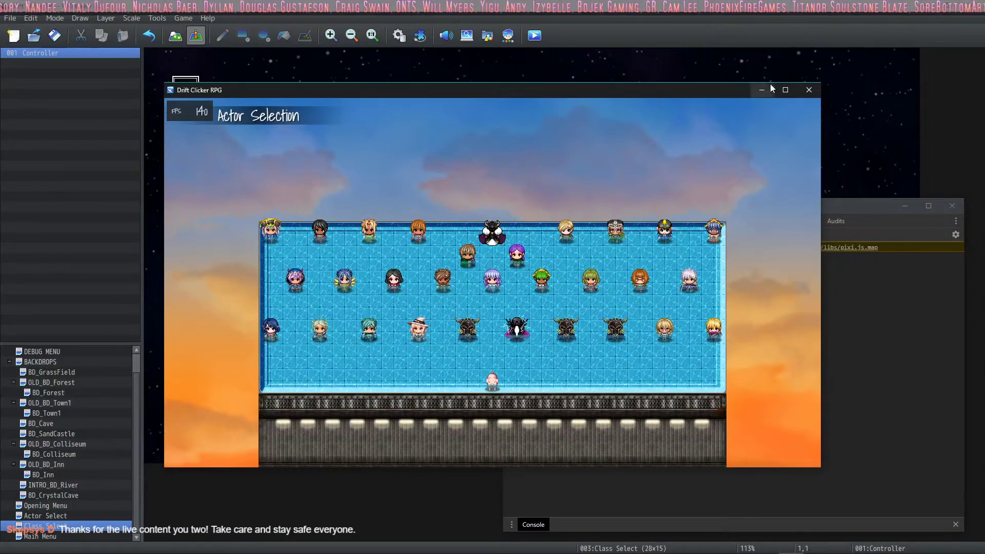
pyautogui.click(785, 90)
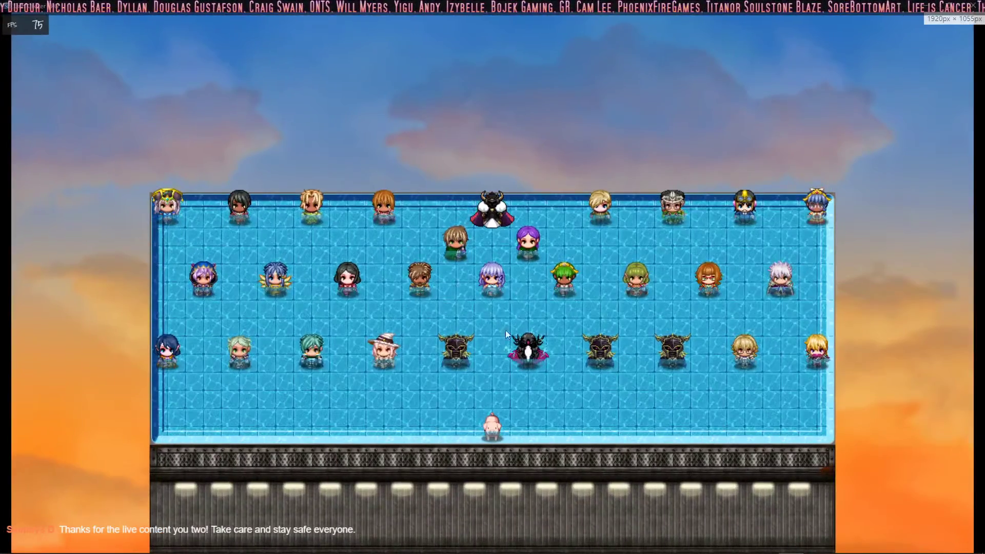
pyautogui.click(463, 356)
pyautogui.press('Return')
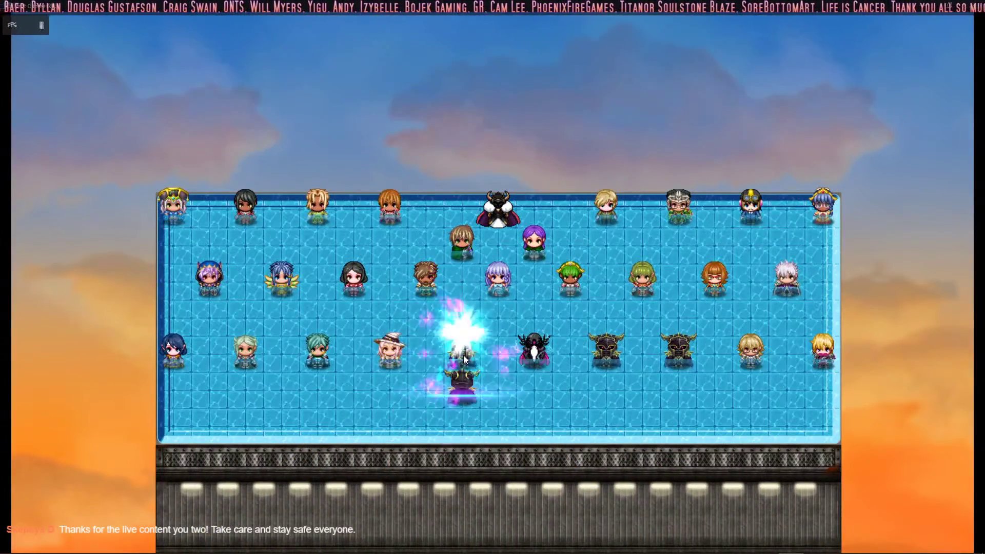
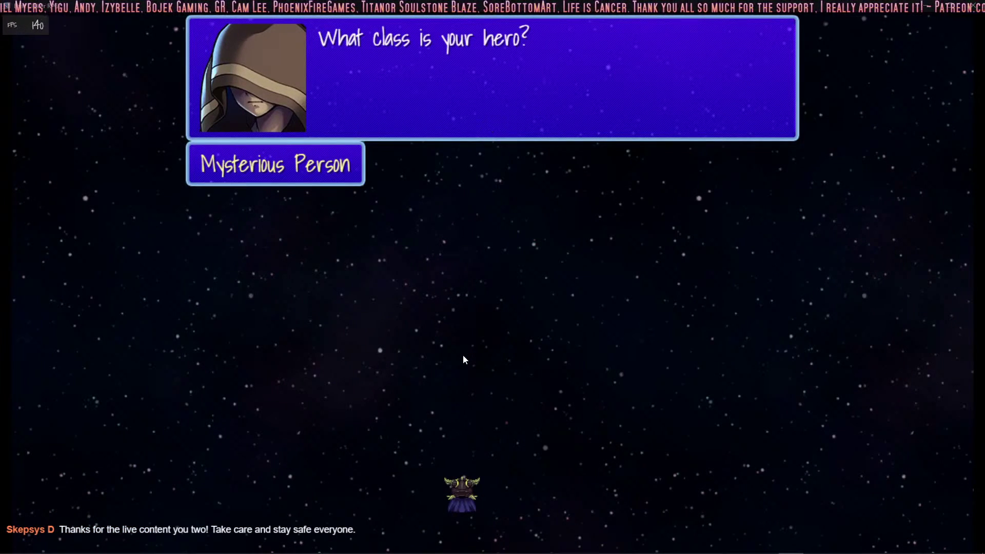
# - Choose Warlock as the hero's class and confirm the choice in the playtest
pyautogui.press('Return')
pyautogui.press('Down')
pyautogui.press('Down')
pyautogui.press('Down')
pyautogui.press('Down')
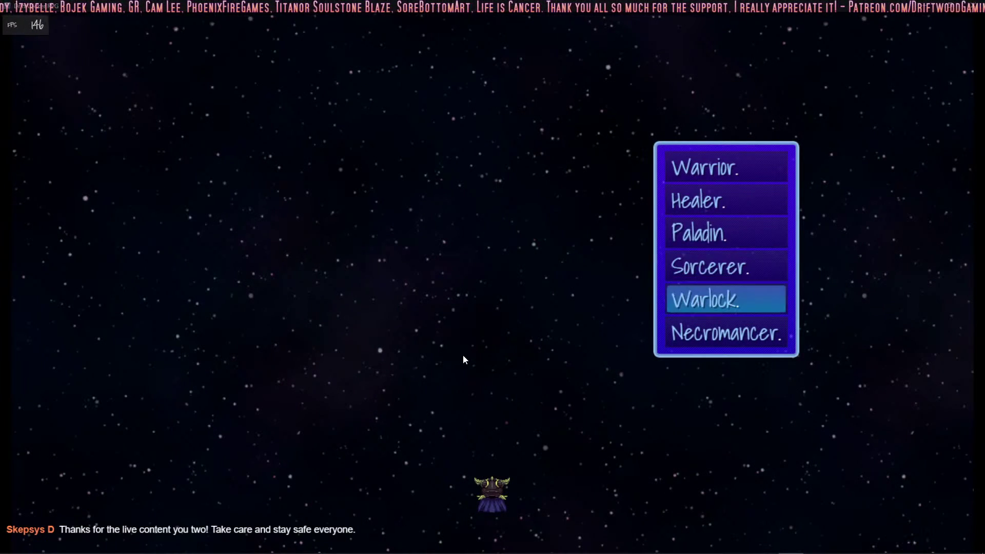
pyautogui.press('Return')
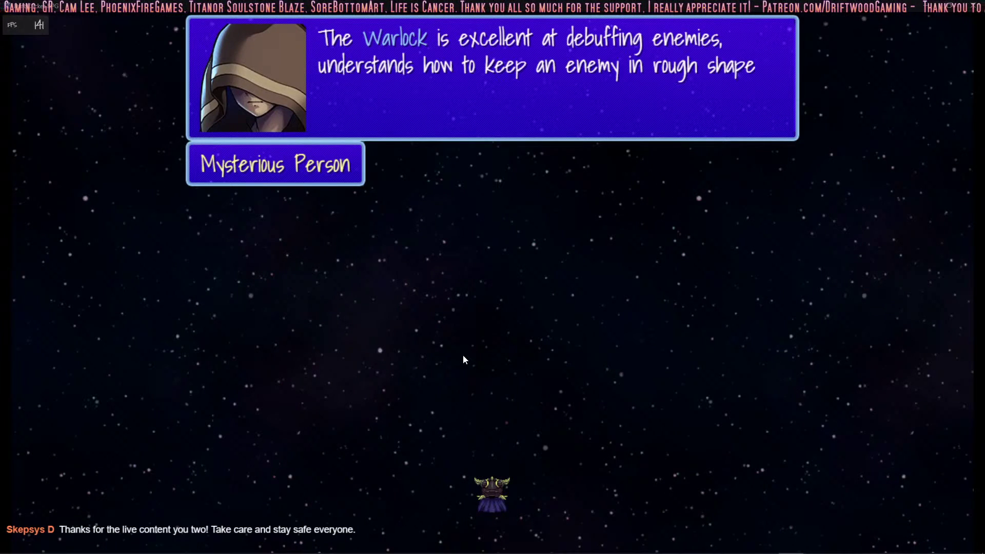
pyautogui.press('Return')
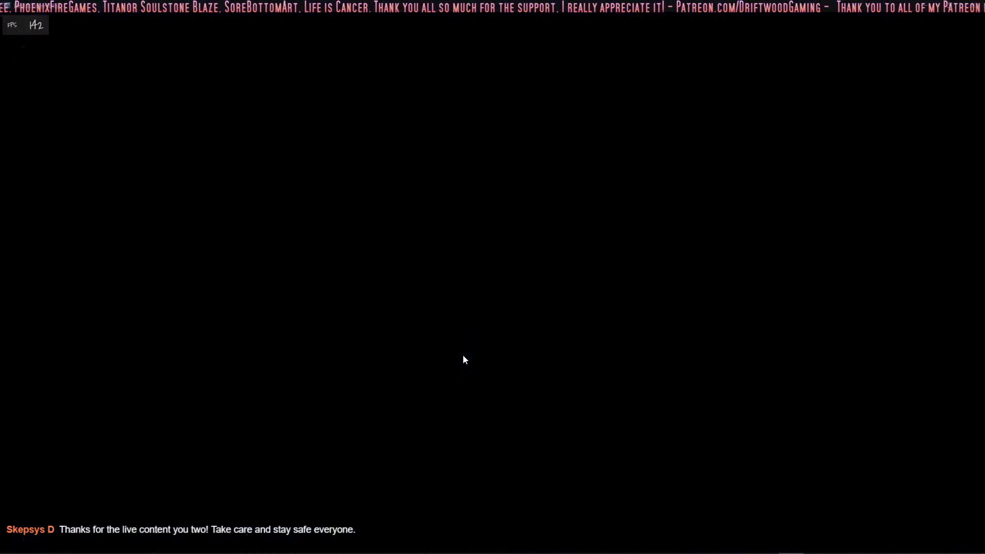
# - Travel from Town to the Forest and start a battle there
pyautogui.press('Up')
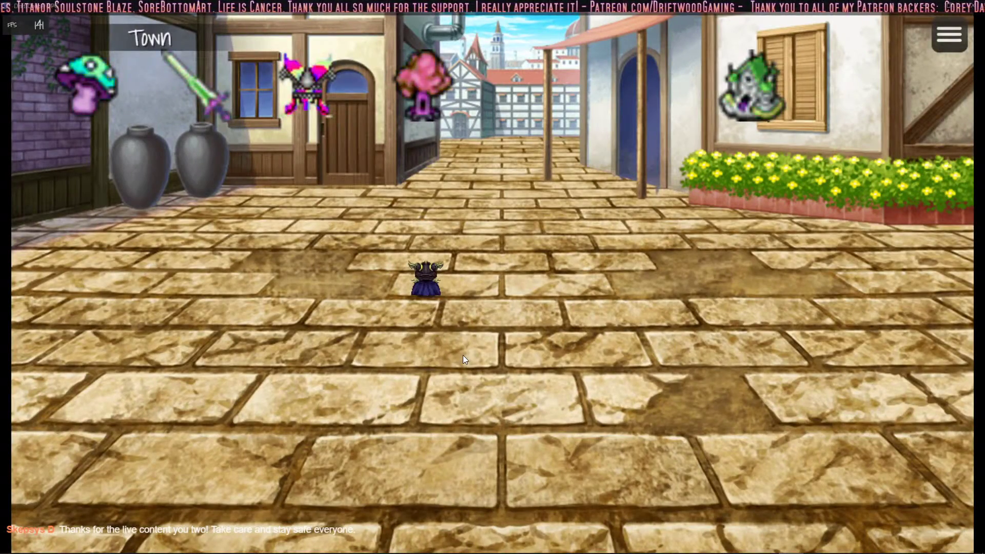
pyautogui.click(433, 113)
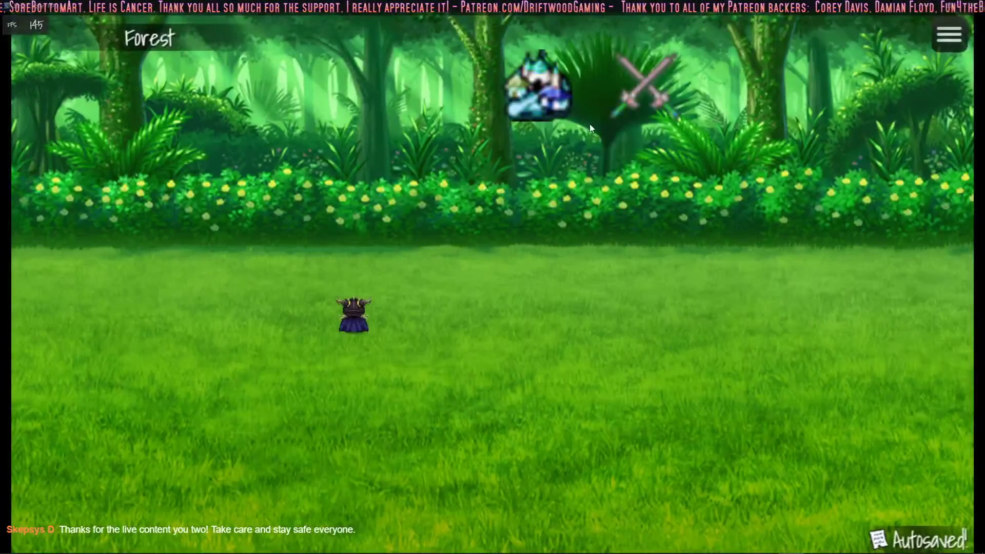
pyautogui.click(657, 91)
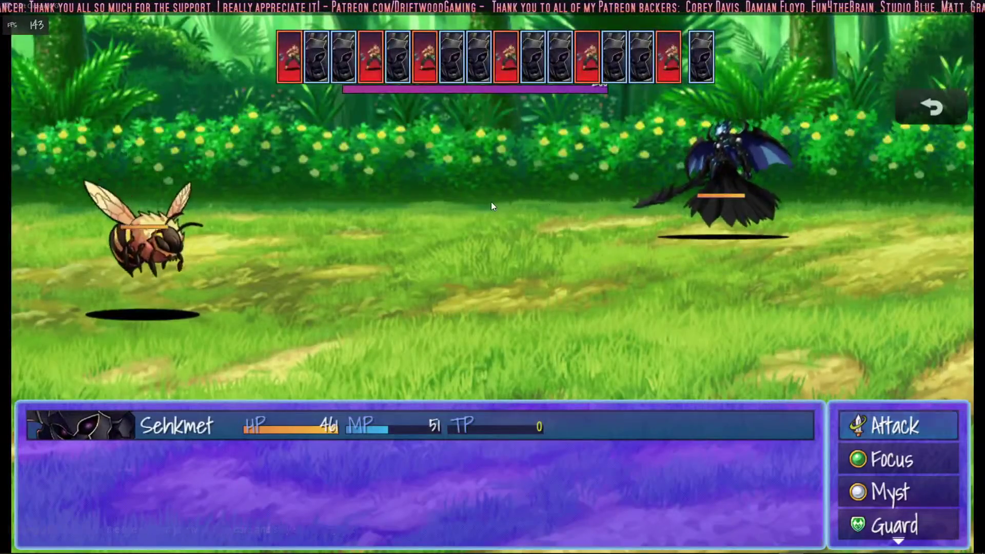
# - Check the Warlock's Focus and Myst skill lists in battle, and close the playtest
pyautogui.press('Down')
pyautogui.press('Return')
pyautogui.press('Escape')
pyautogui.press('Down')
pyautogui.press('Return')
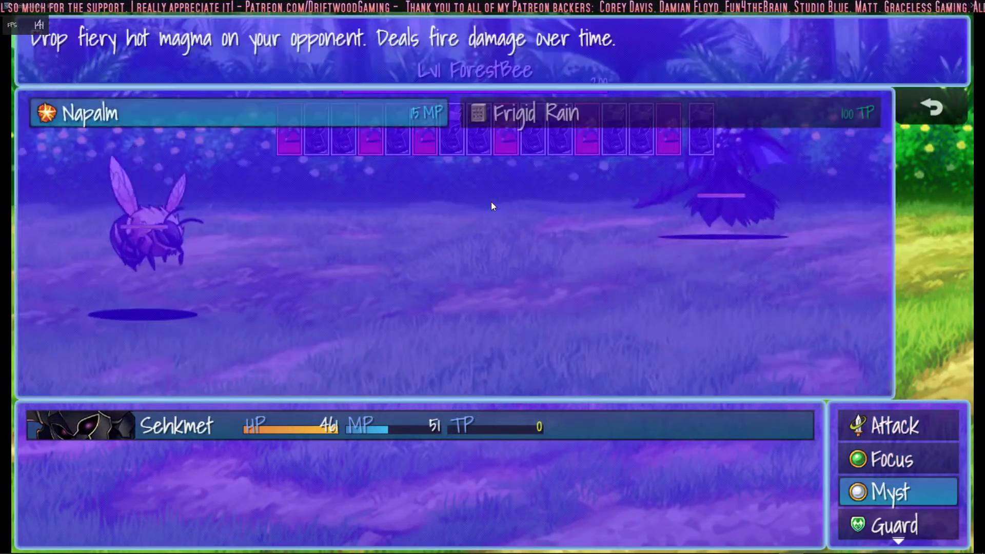
pyautogui.press('Escape')
pyautogui.press('Return')
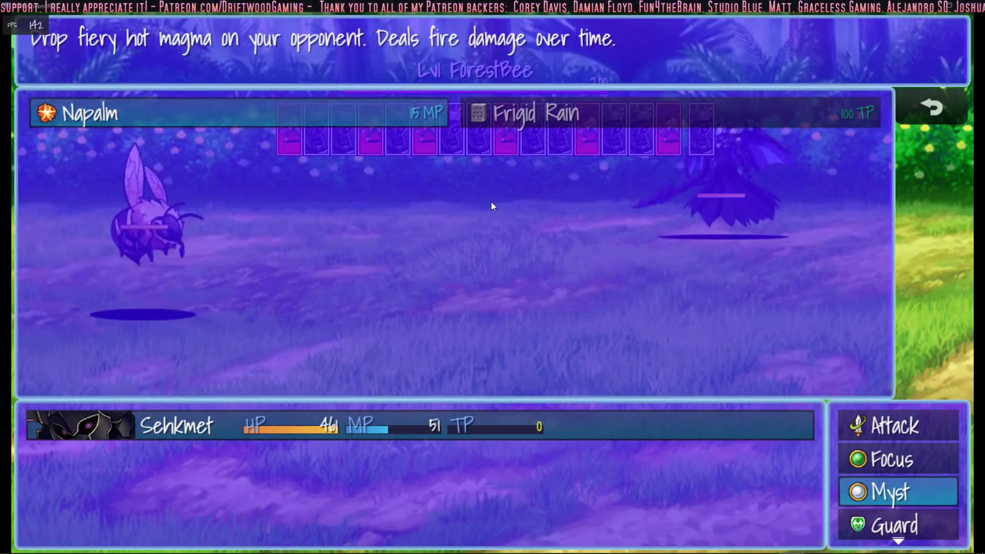
pyautogui.hotkey('alt', 'F4')
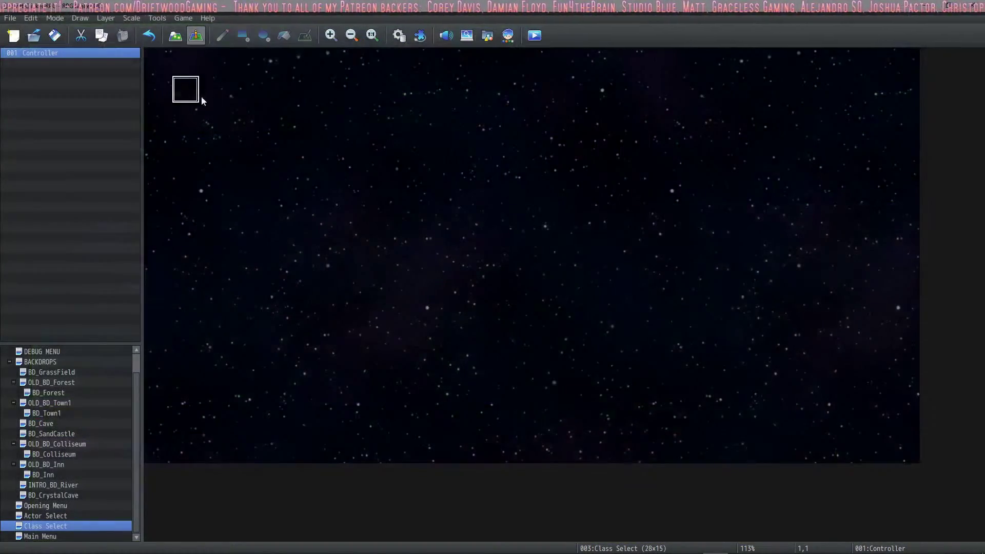
# - Open the Class Select map's Controller event and find the commands that teach each class its skills
pyautogui.press('Return')
pyautogui.scroll(-10, 587, 319)
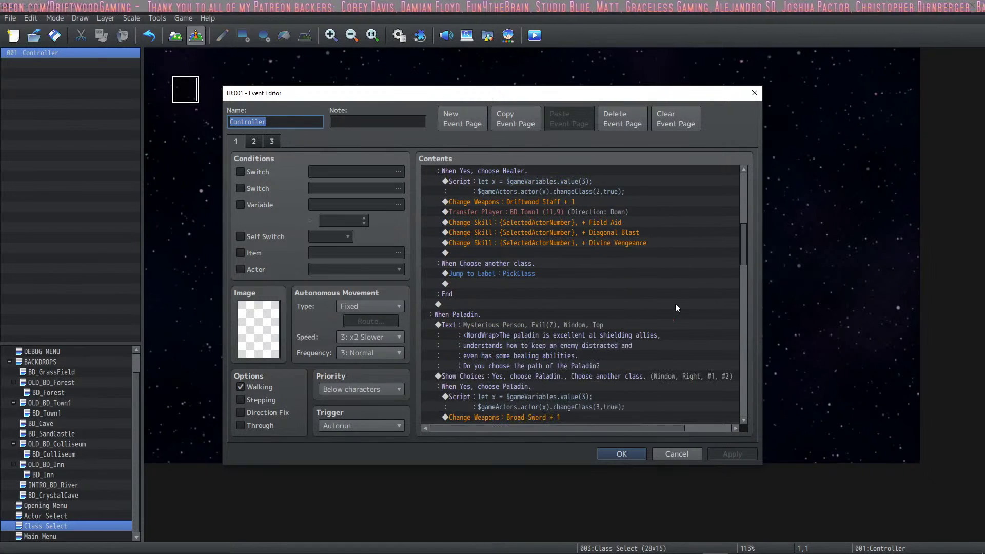
pyautogui.moveTo(740, 254); pyautogui.dragTo(749, 405)
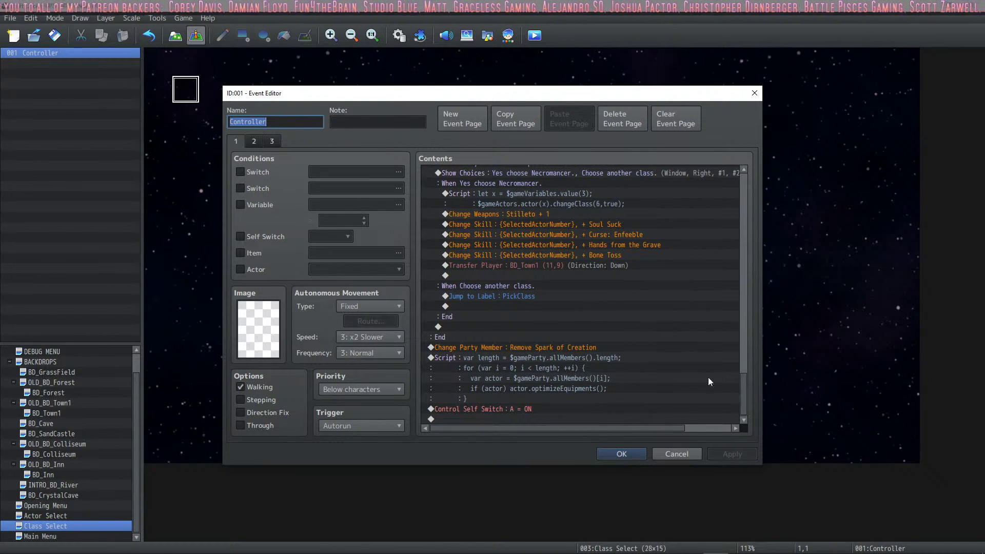
pyautogui.scroll(5, 546, 300)
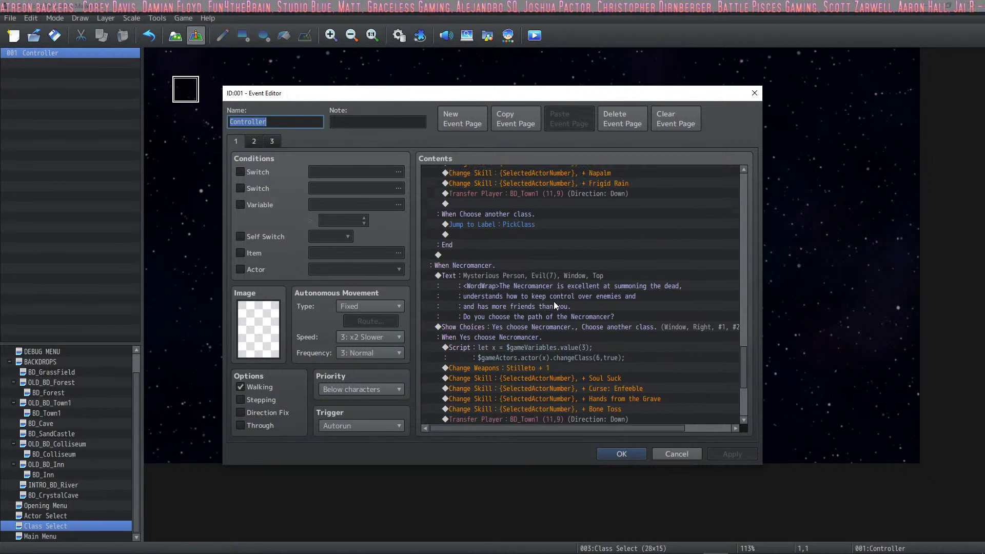
pyautogui.scroll(-3, 553, 302)
# - Try duplicating the Bone Toss skill command in the Necromancer branch and choosing another skill for the copy, and remove the copy
pyautogui.moveTo(573, 317); pyautogui.dragTo(570, 326)
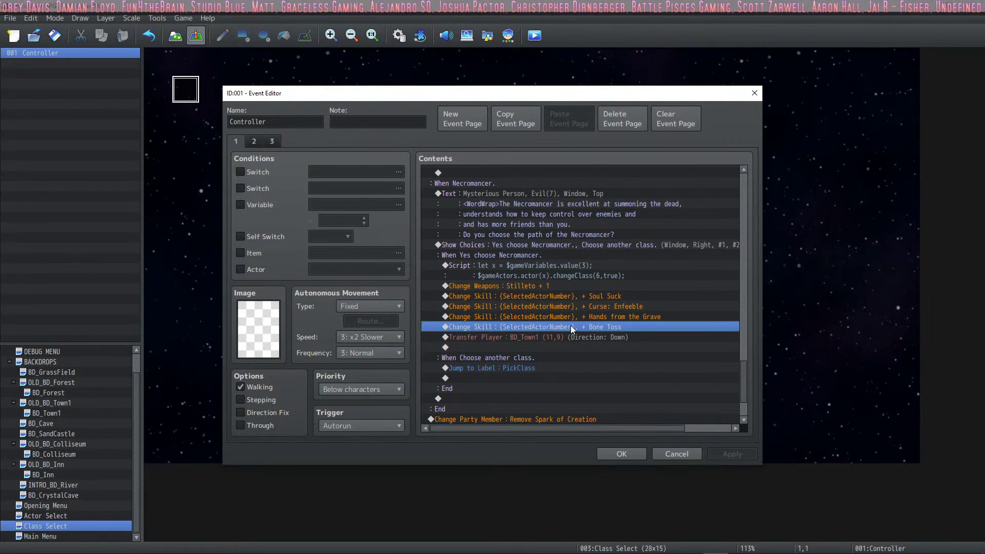
pyautogui.hotkey('ctrl', 'c')
pyautogui.hotkey('ctrl', 'v')
pyautogui.doubleClick(605, 338)
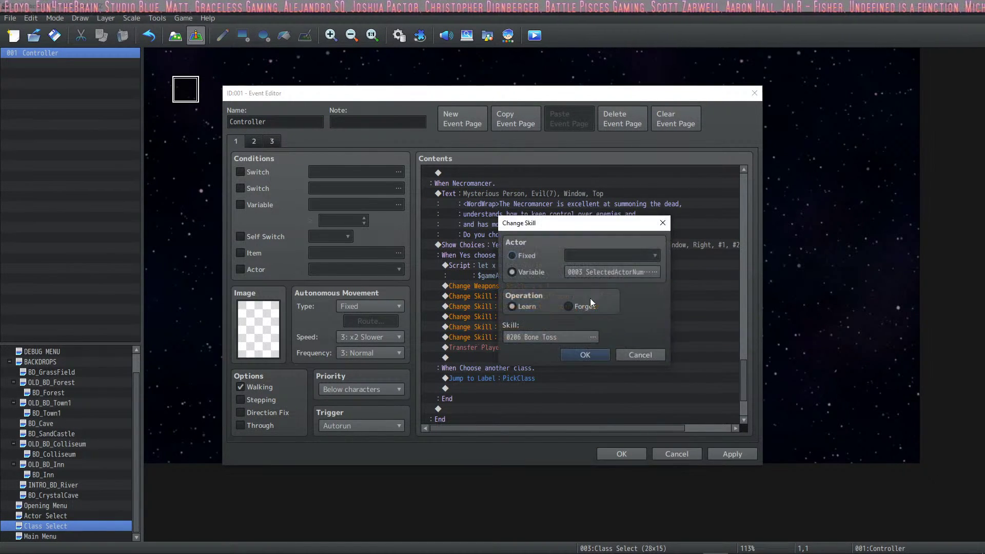
pyautogui.scroll(-1, 588, 336)
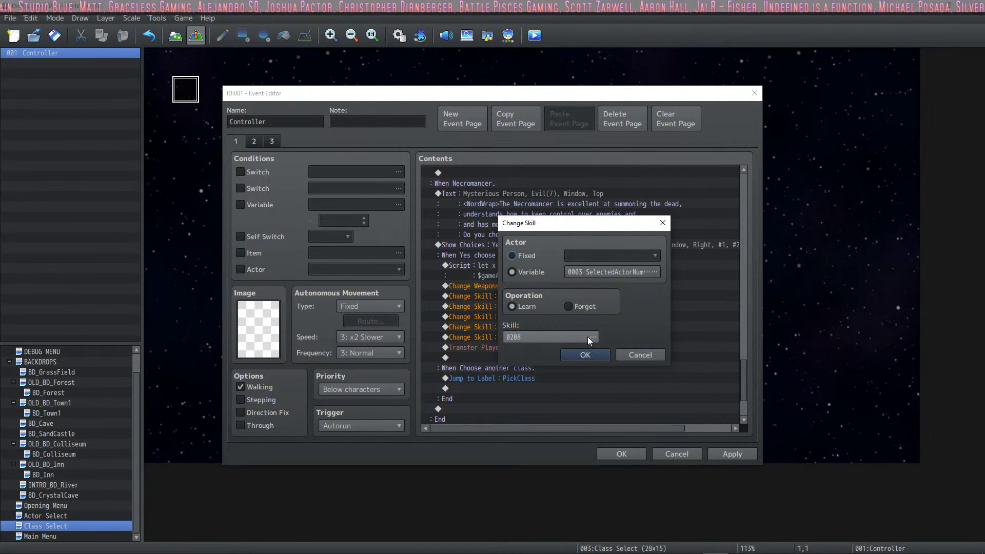
pyautogui.scroll(2, 589, 338)
pyautogui.click(592, 337)
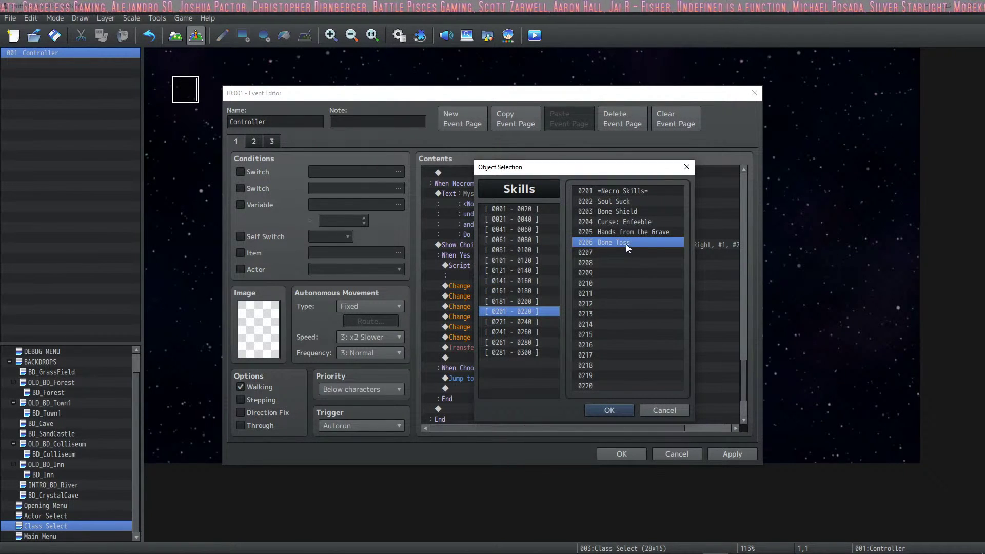
pyautogui.click(678, 412)
pyautogui.click(634, 354)
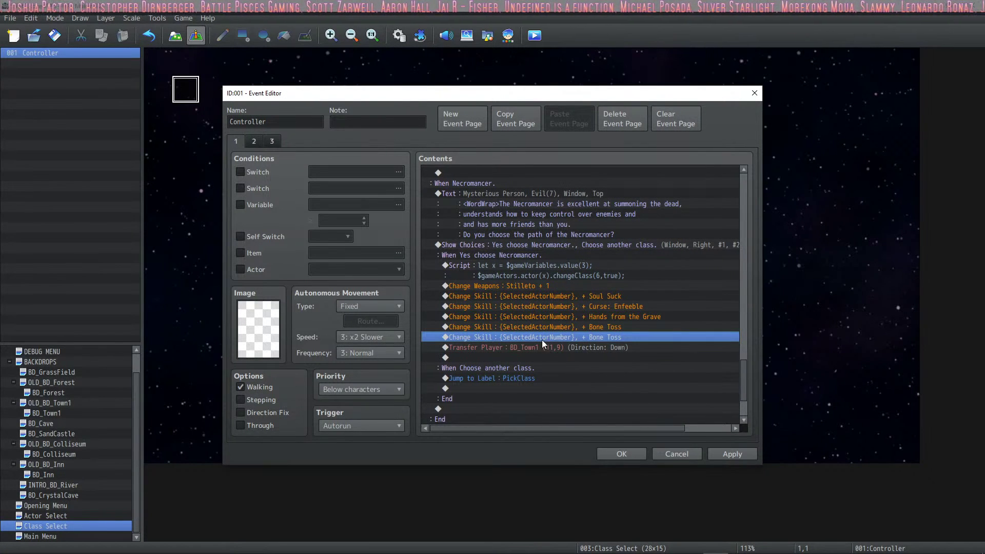
pyautogui.scroll(5, 567, 341)
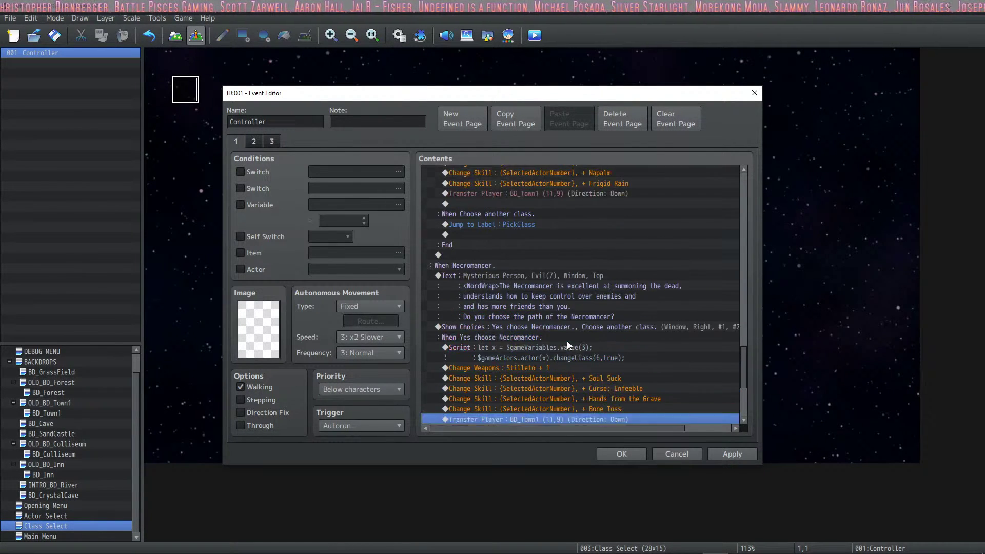
# - Duplicate the Frigid Rain skill command in the Warlock branch, set the copy to teach Beam of Horror, and save the Controller event
pyautogui.click(598, 246)
pyautogui.scroll(2, 600, 249)
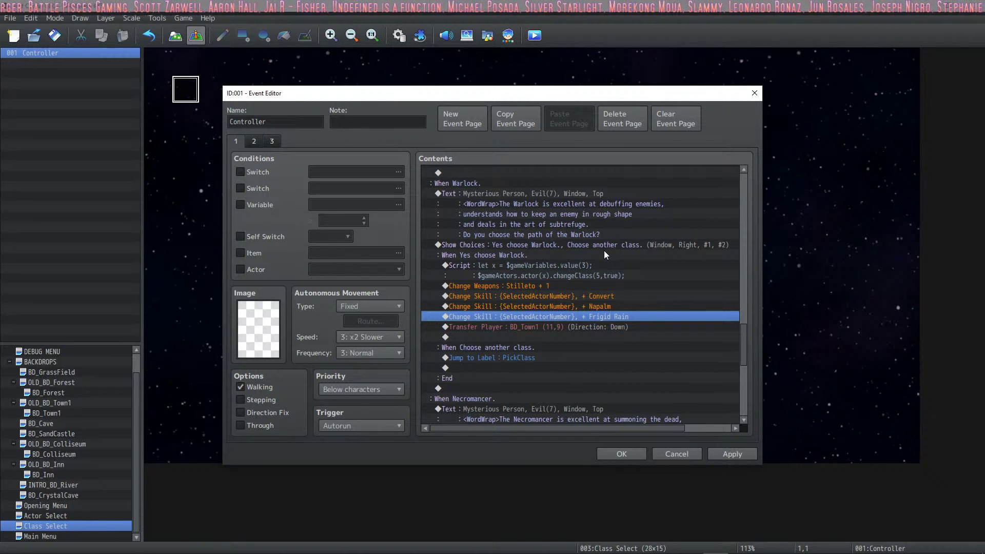
pyautogui.hotkey('ctrl', 'v')
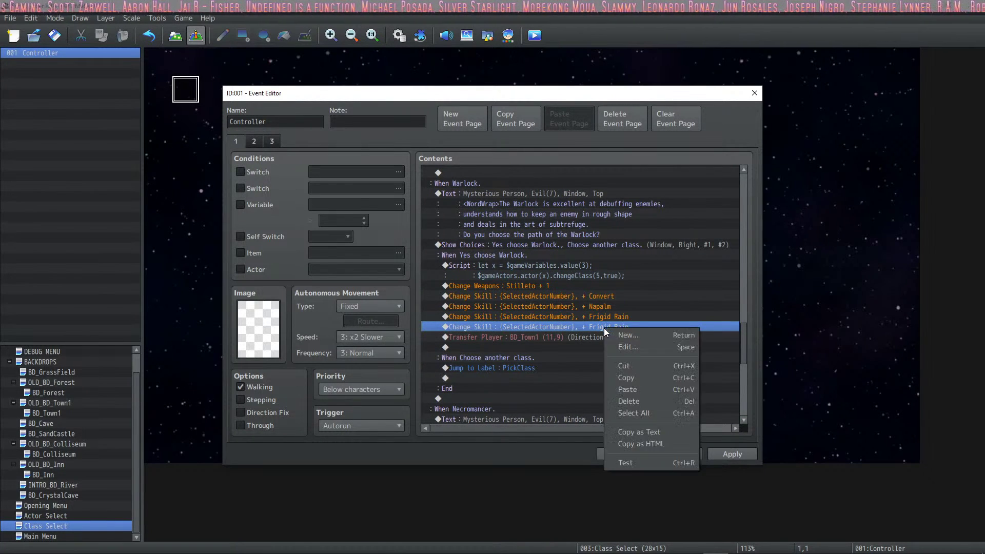
pyautogui.rightClick(605, 327)
pyautogui.click(627, 336)
pyautogui.scroll(-1, 593, 336)
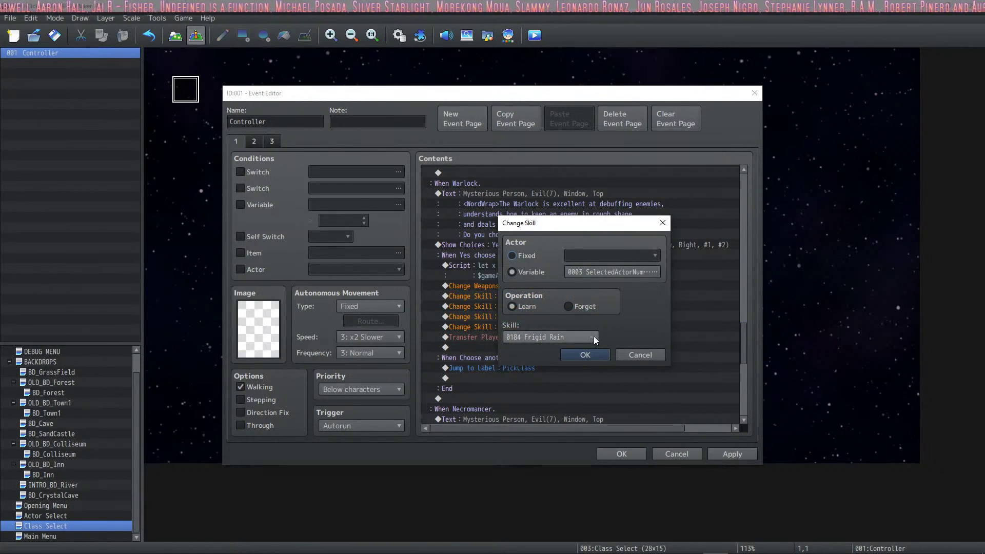
pyautogui.click(593, 355)
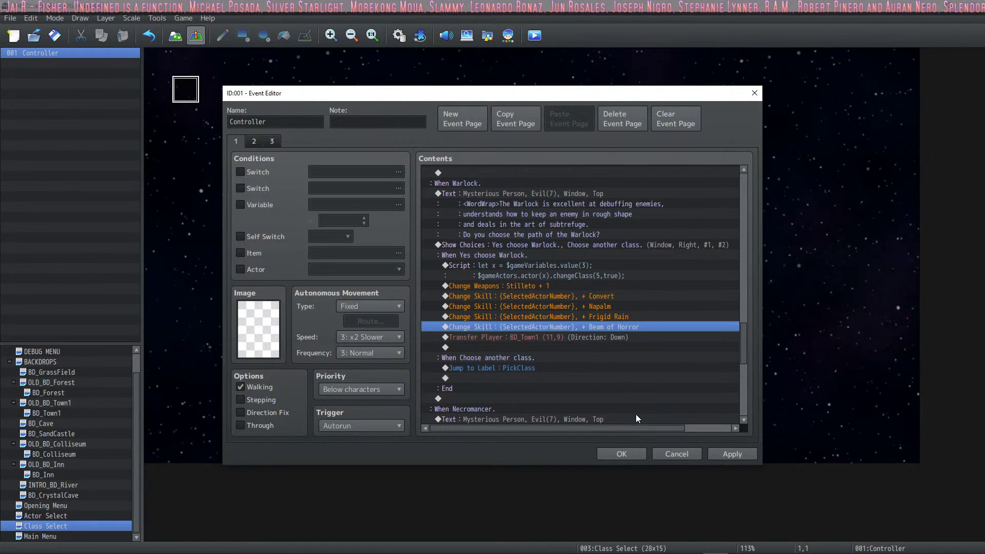
pyautogui.click(611, 454)
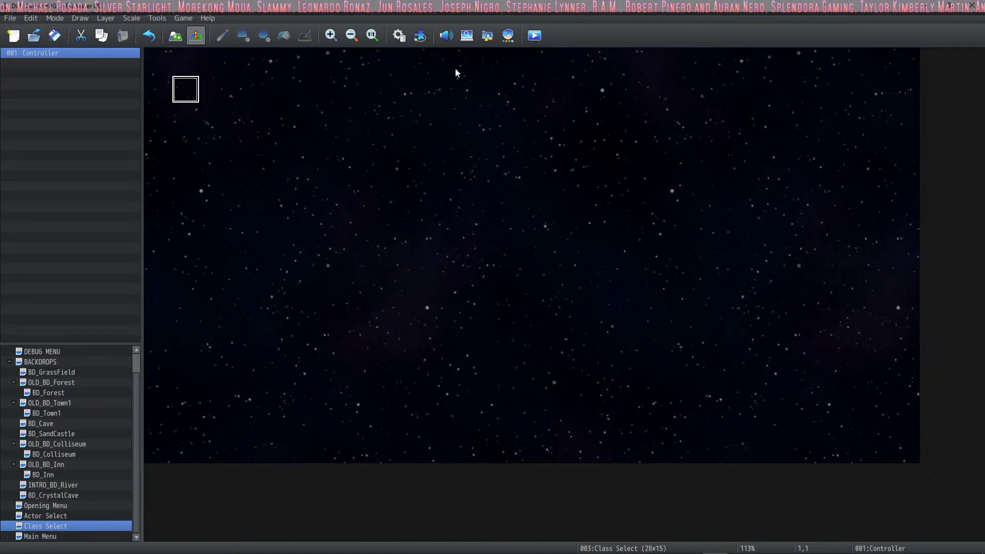
# - Start a playtest and choose Sehkmet as the hero's appearance
pyautogui.click(534, 35)
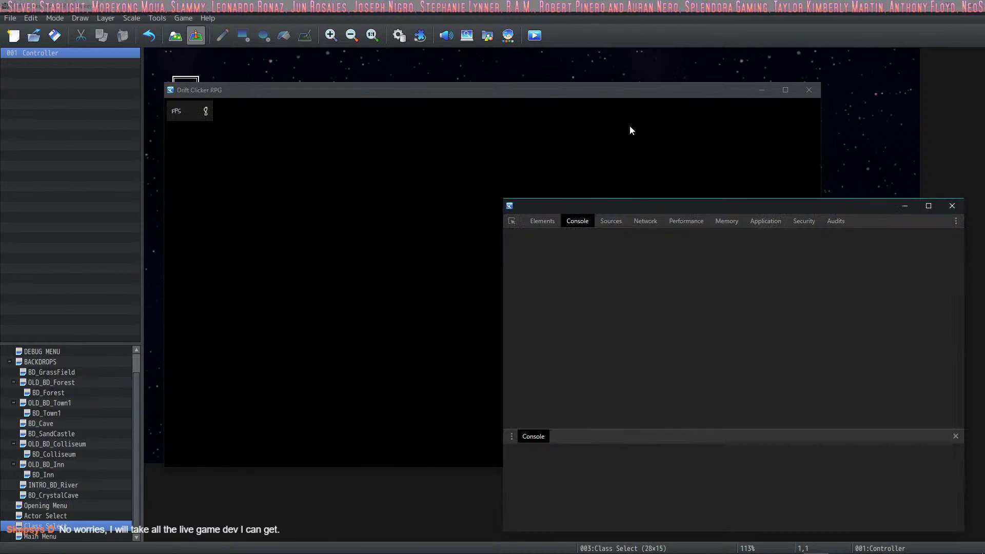
pyautogui.click(631, 131)
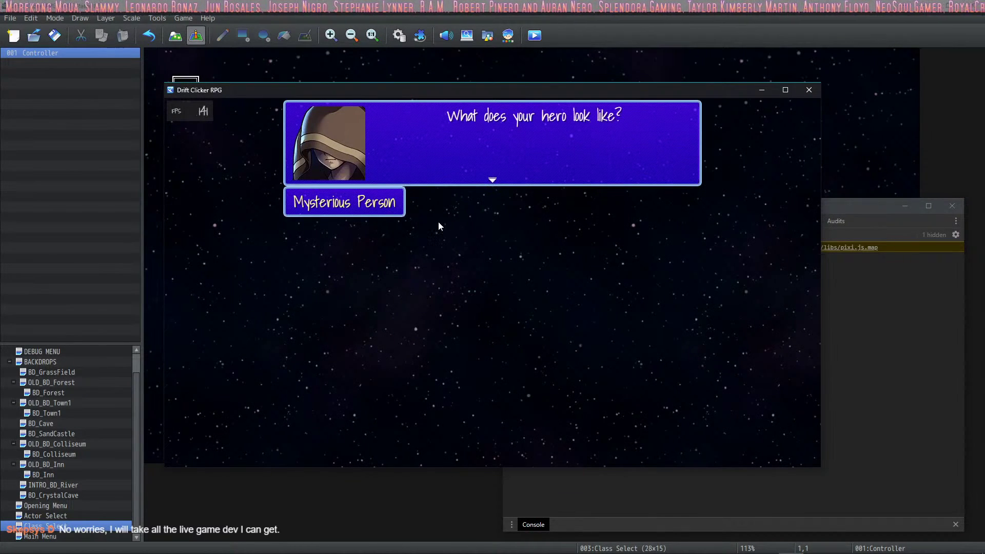
pyautogui.click(438, 220)
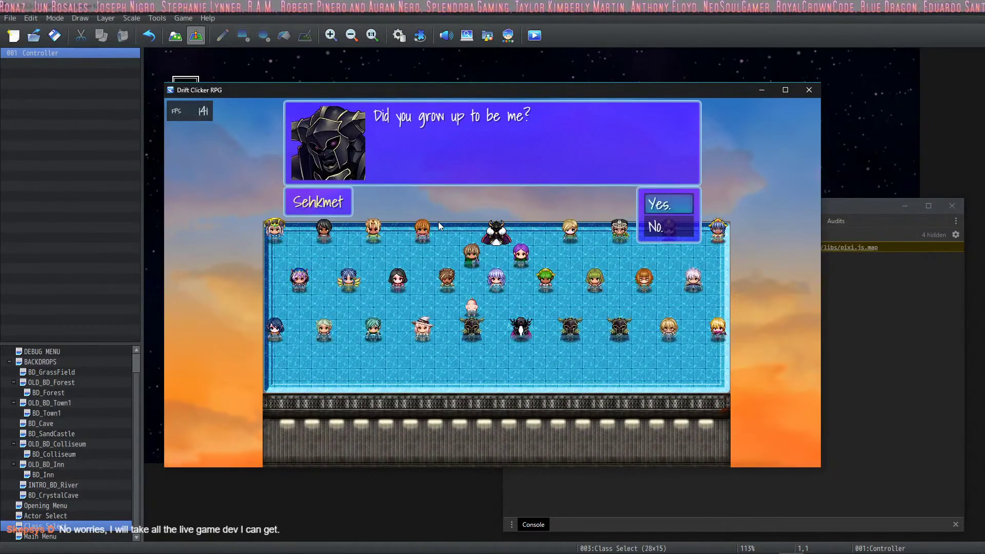
pyautogui.press('Return')
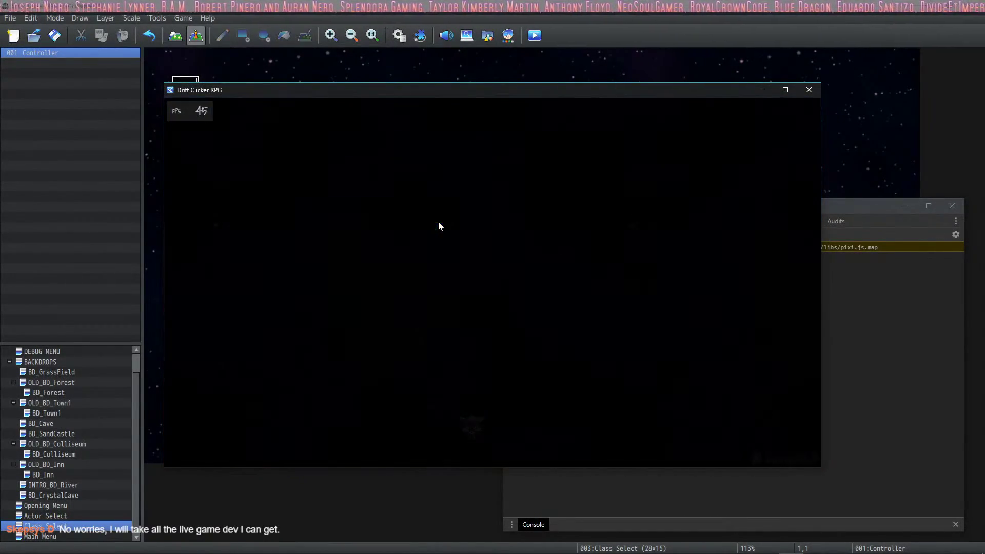
# - Choose and confirm the Warlock class in the playtest
pyautogui.click(439, 221)
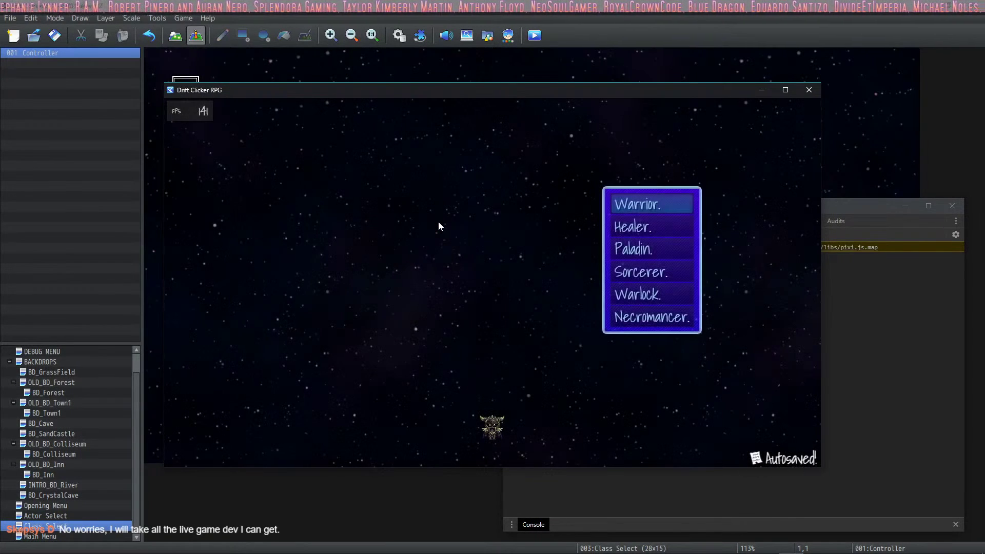
pyautogui.press('Down')
pyautogui.press('Down')
pyautogui.press('Down')
pyautogui.press('Down')
pyautogui.press('Return')
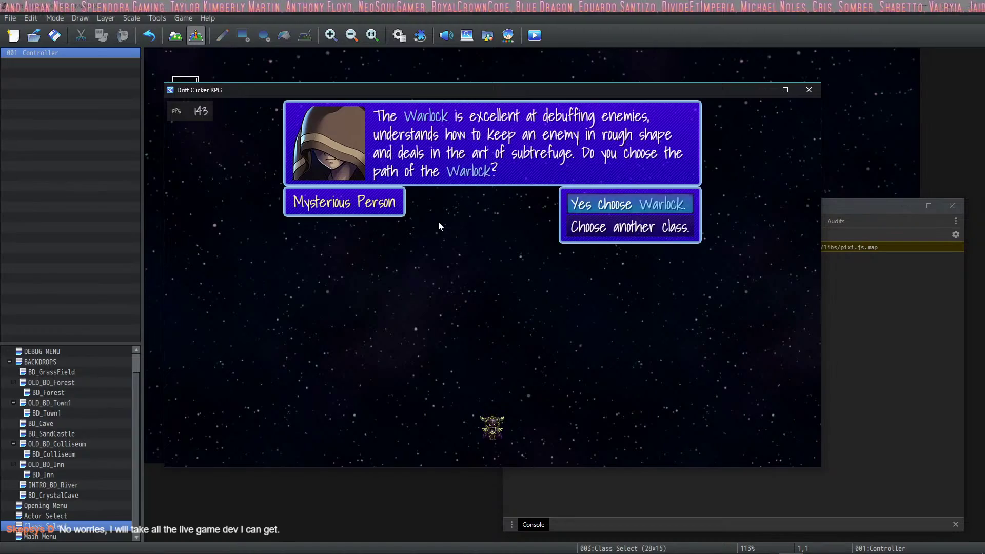
pyautogui.press('Return')
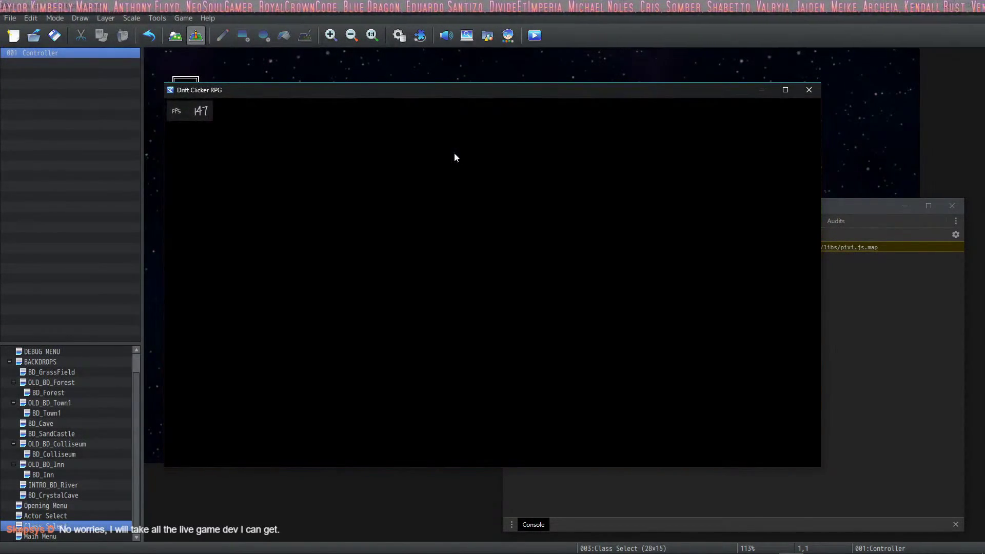
# - Start a battle in the Forest, check the Focus skill list, and make a normal attack on the Phantom
pyautogui.click(598, 141)
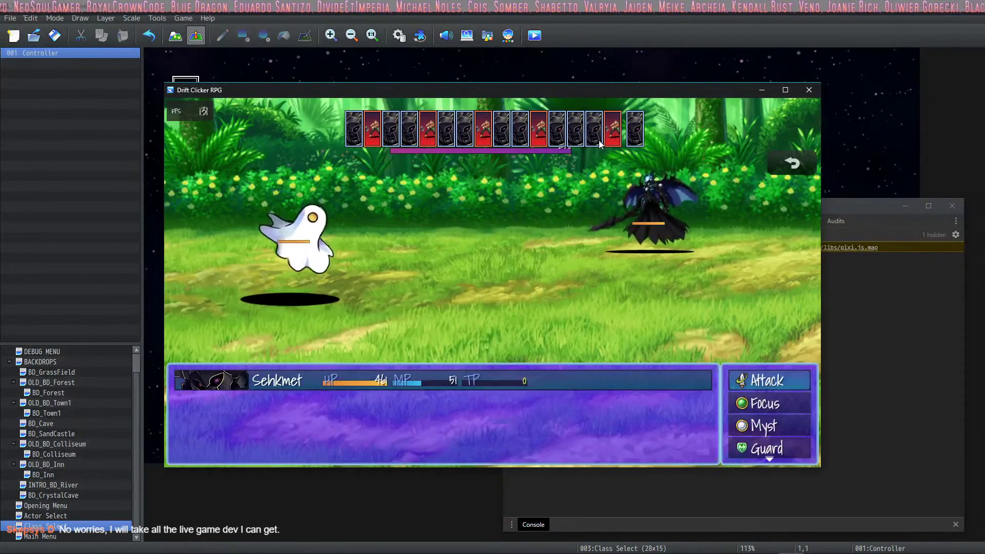
pyautogui.press('Down')
pyautogui.press('Return')
pyautogui.press('Escape')
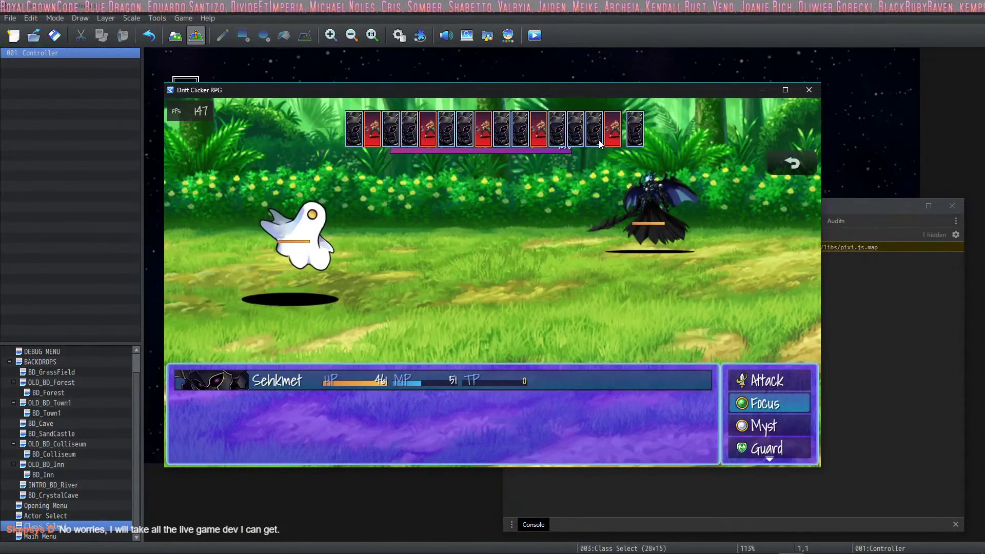
pyautogui.press('Up')
pyautogui.press('Return')
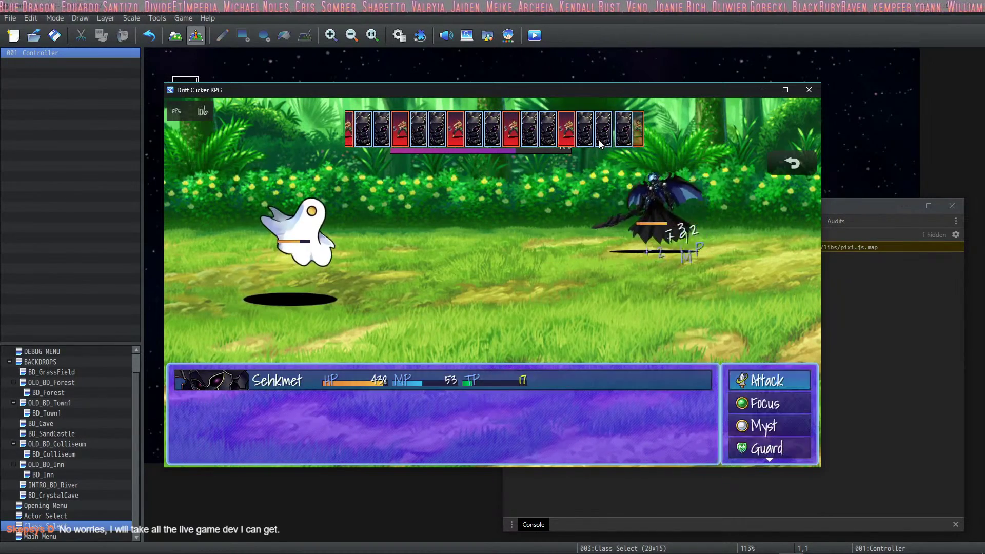
# - Use the Convert skill from the Focus skills in the Phantom battle
pyautogui.press('Down')
pyautogui.press('Return')
pyautogui.press('Return')
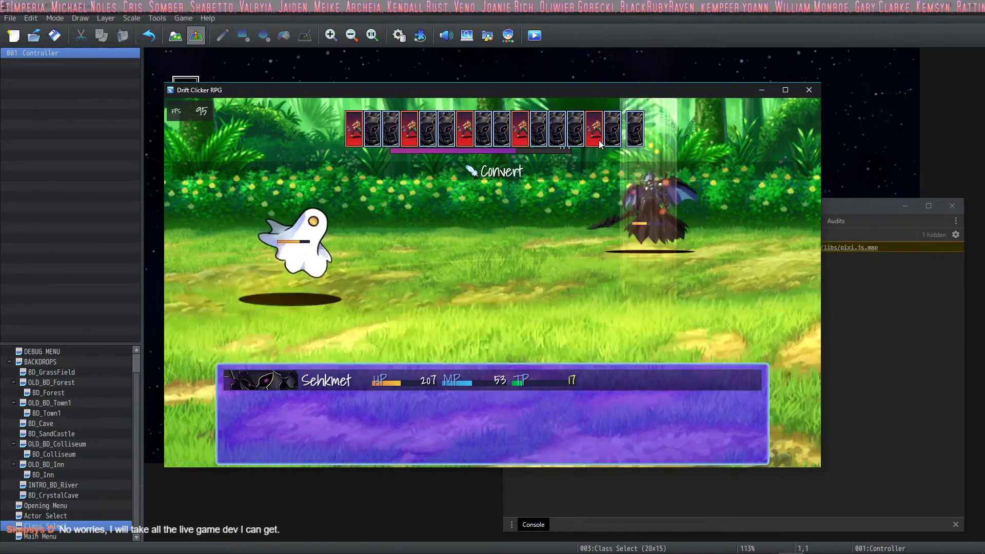
# - Test Beam of Horror on the Phantom and follow it with a normal attack
pyautogui.press('Down')
pyautogui.press('Return')
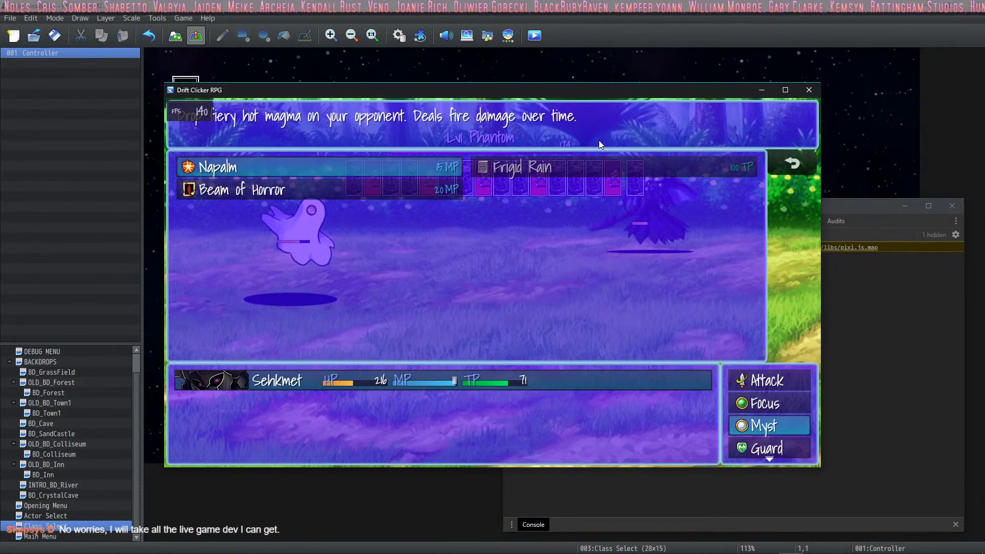
pyautogui.press('Down')
pyautogui.press('Return')
pyautogui.press('Return')
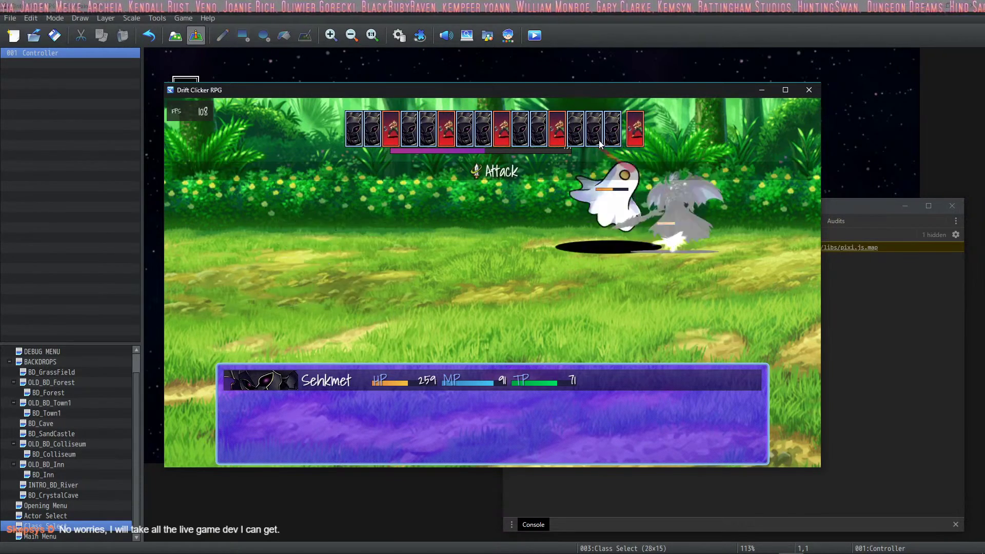
pyautogui.press('Up')
pyautogui.press('Up')
pyautogui.press('Return')
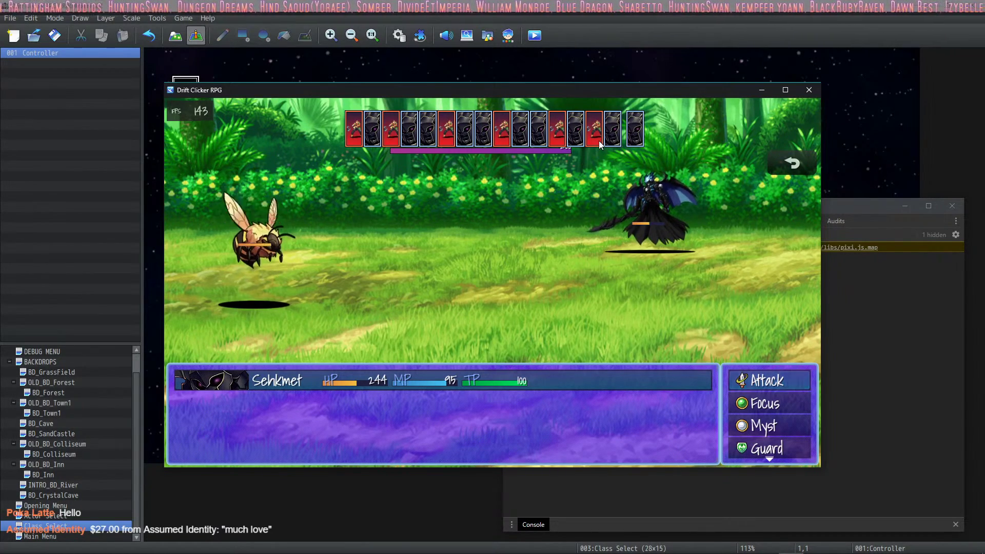
# - Cast Beam of Horror on the Forest Bee in the next battle and follow it with a normal attack
pyautogui.press('Return')
pyautogui.press('Escape')
pyautogui.press('Down')
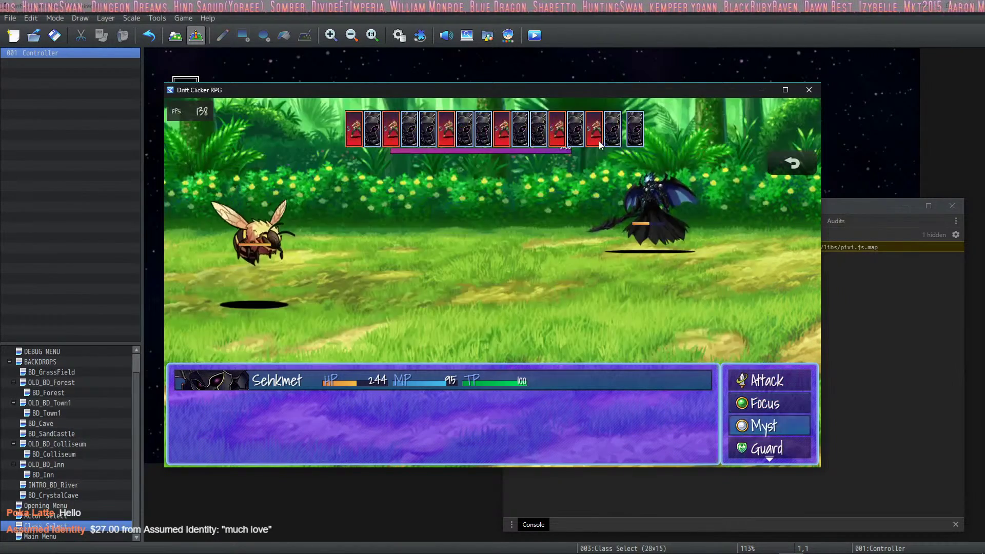
pyautogui.press('Return')
pyautogui.press('Return')
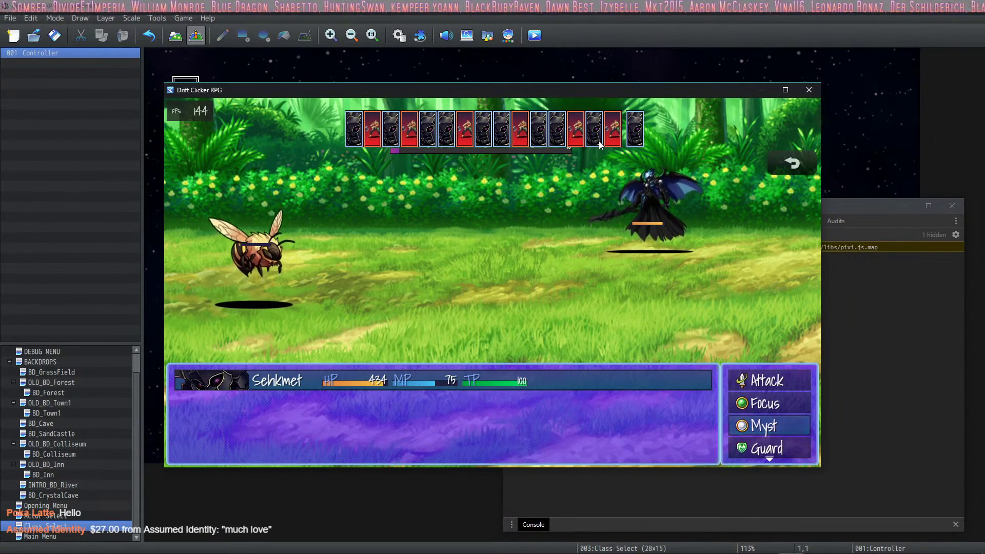
pyautogui.press('Up')
pyautogui.press('Up')
pyautogui.press('Return')
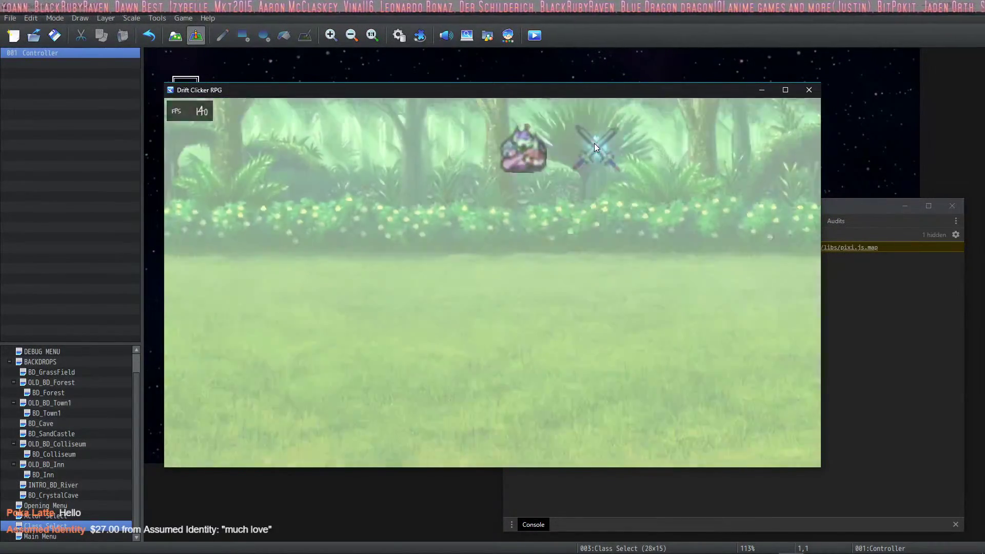
# - Test Napalm on another Forest Bee, follow it with a second Myst skill, and end the playtest
pyautogui.press('Down')
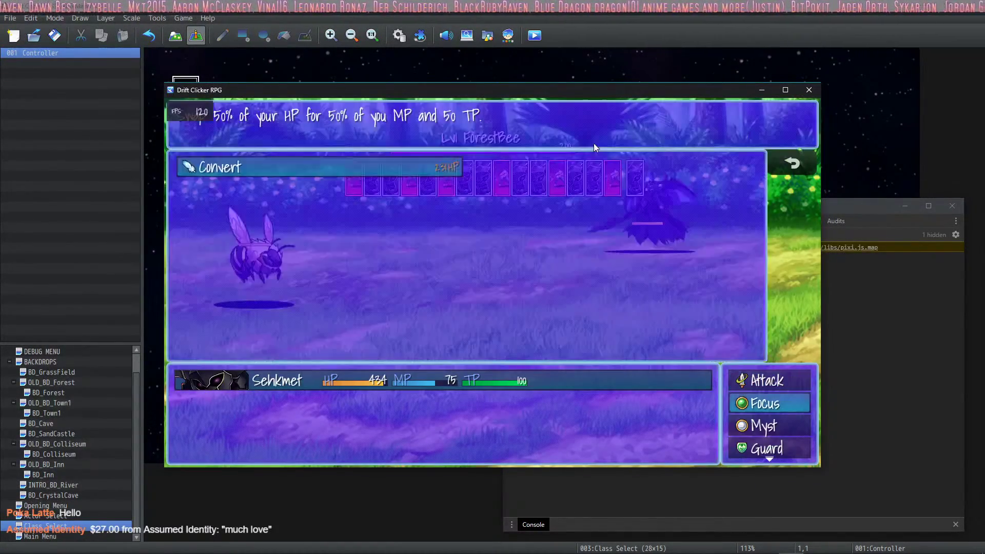
pyautogui.press('Down')
pyautogui.press('Return')
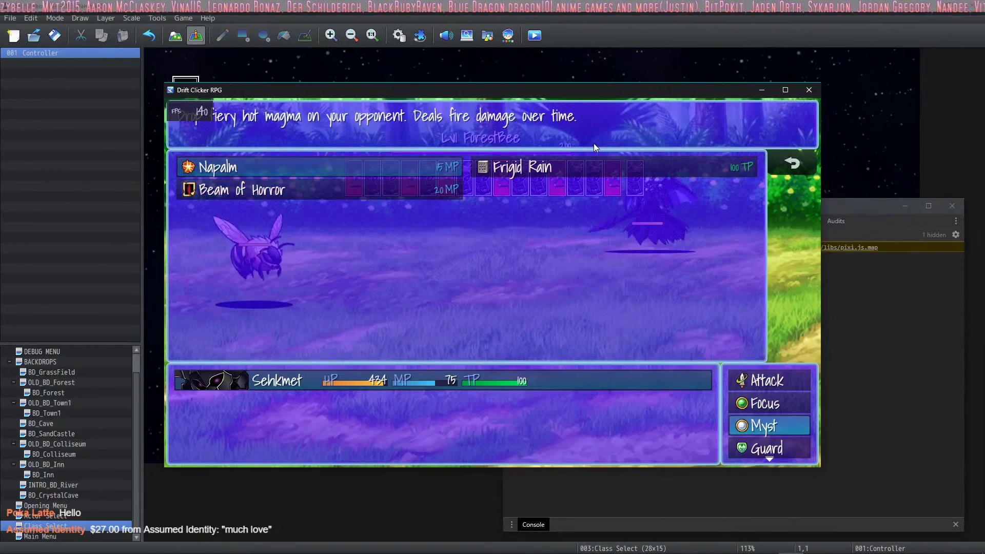
pyautogui.press('Return')
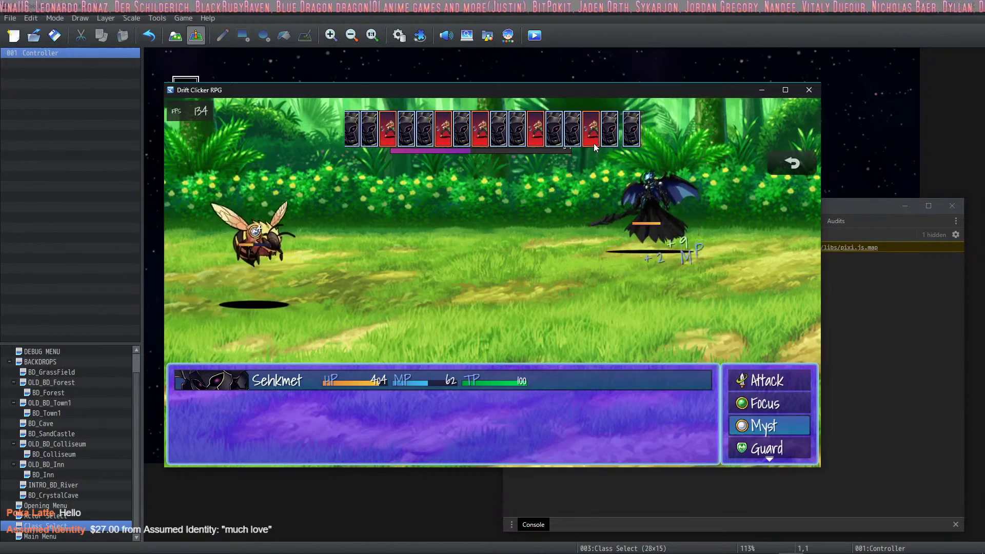
pyautogui.press('Return')
pyautogui.press('Down')
pyautogui.press('Return')
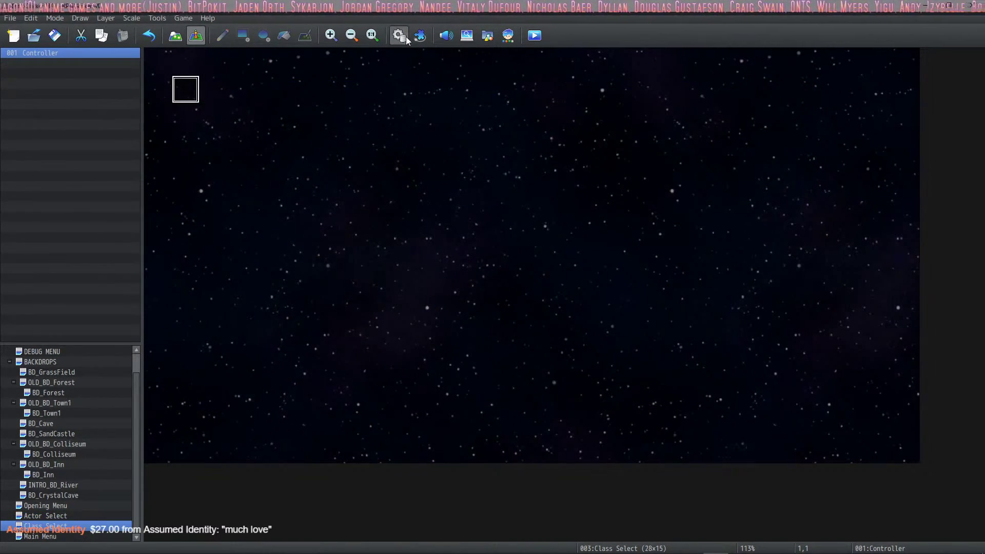
# - Set Napalm's damage formula to 50 + a.atk + a.mat * 2 + a.luk in the skill database and save it
pyautogui.click(404, 36)
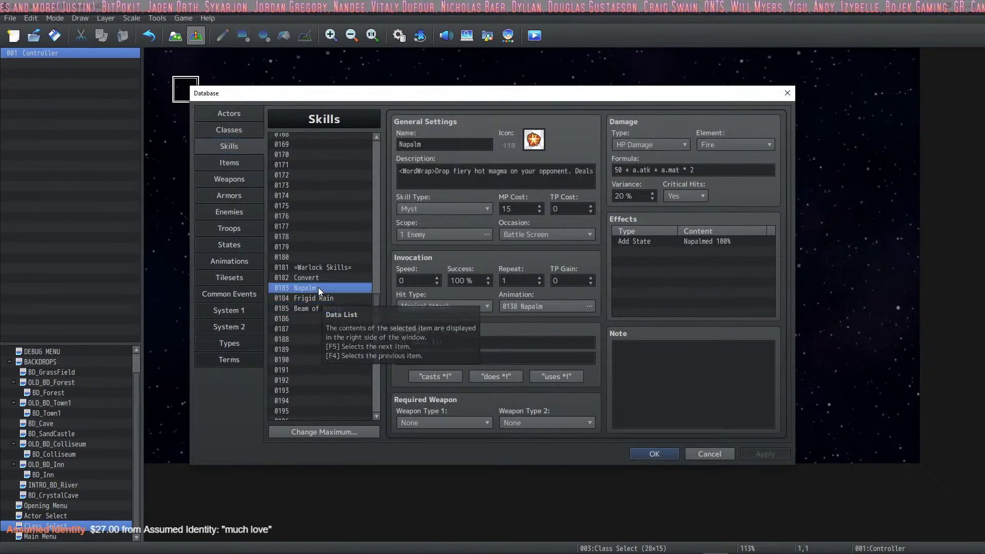
pyautogui.click(646, 171)
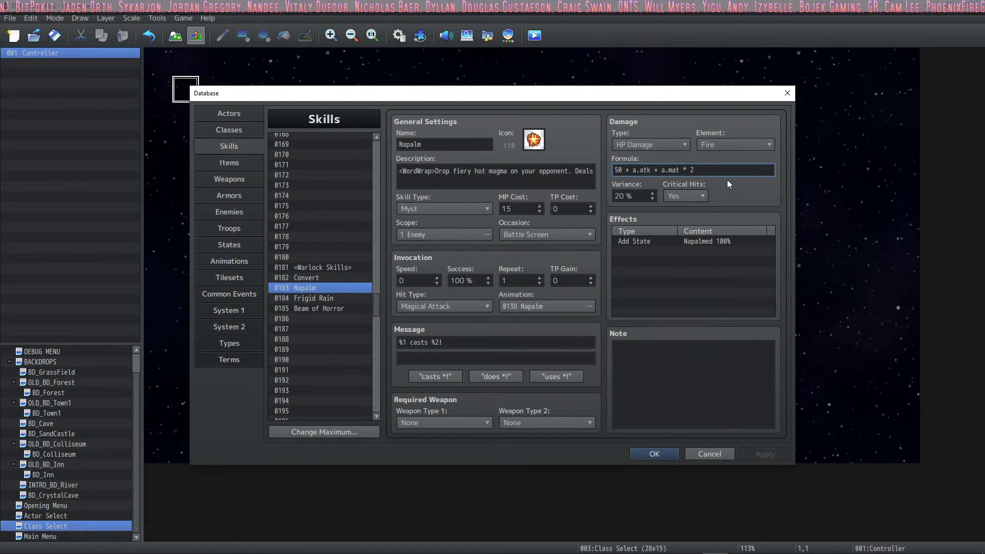
pyautogui.write('+ a.luk')
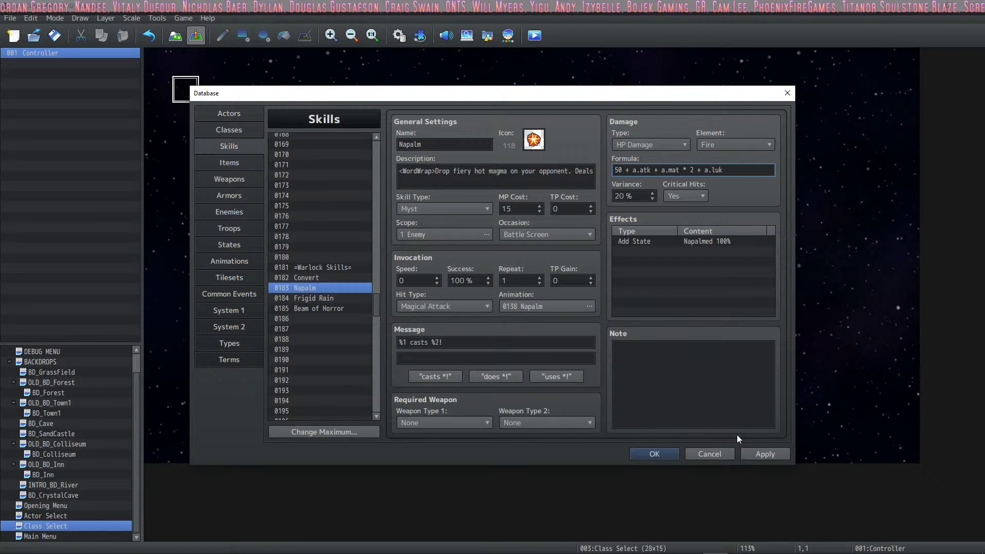
pyautogui.click(762, 454)
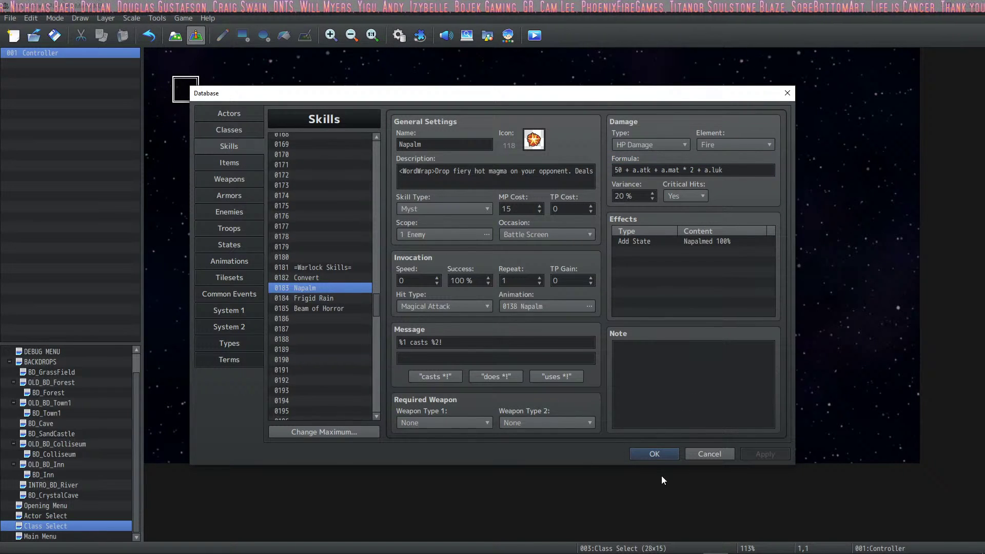
pyautogui.click(655, 454)
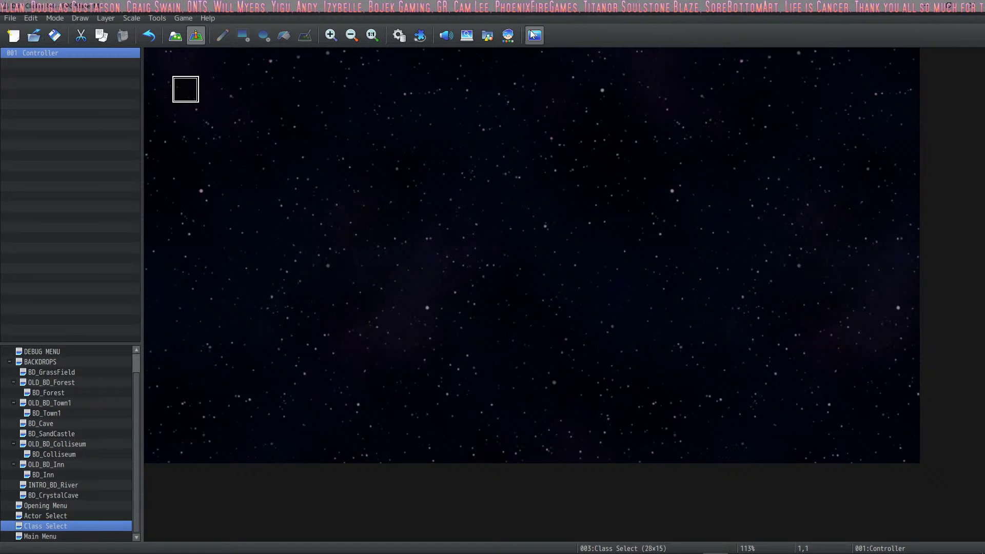
# - Start a new playtest and confirm Sehkmet as the hero again
pyautogui.click(540, 36)
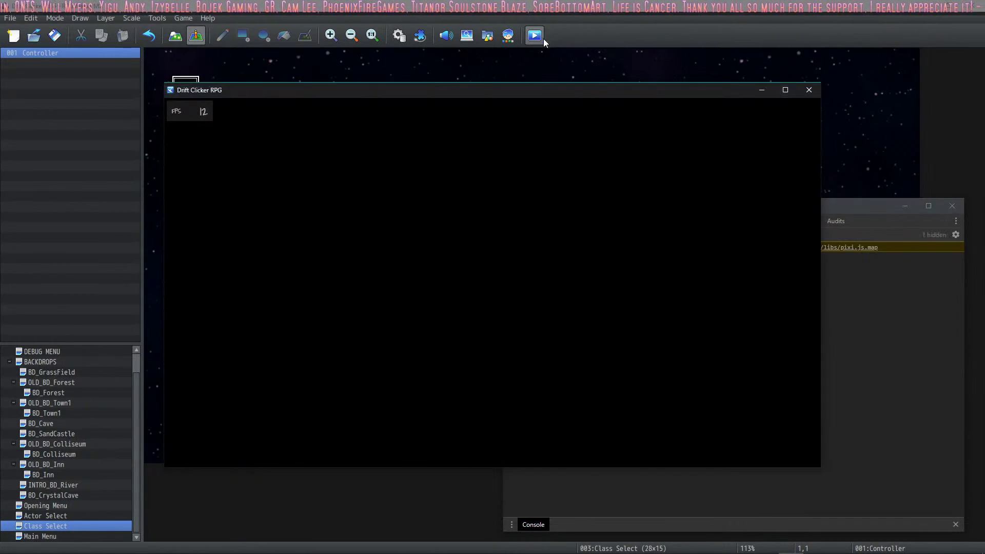
pyautogui.click(496, 158)
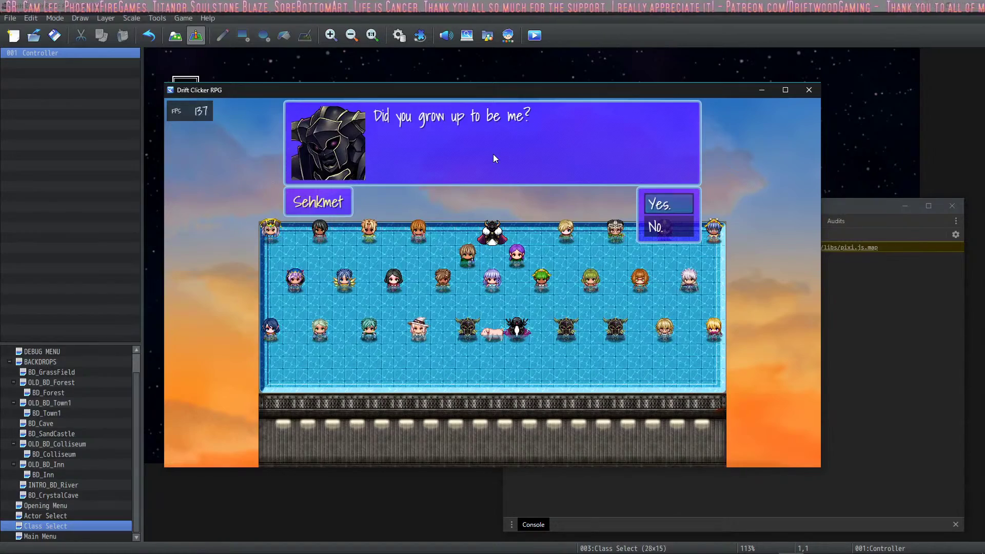
pyautogui.press('Down')
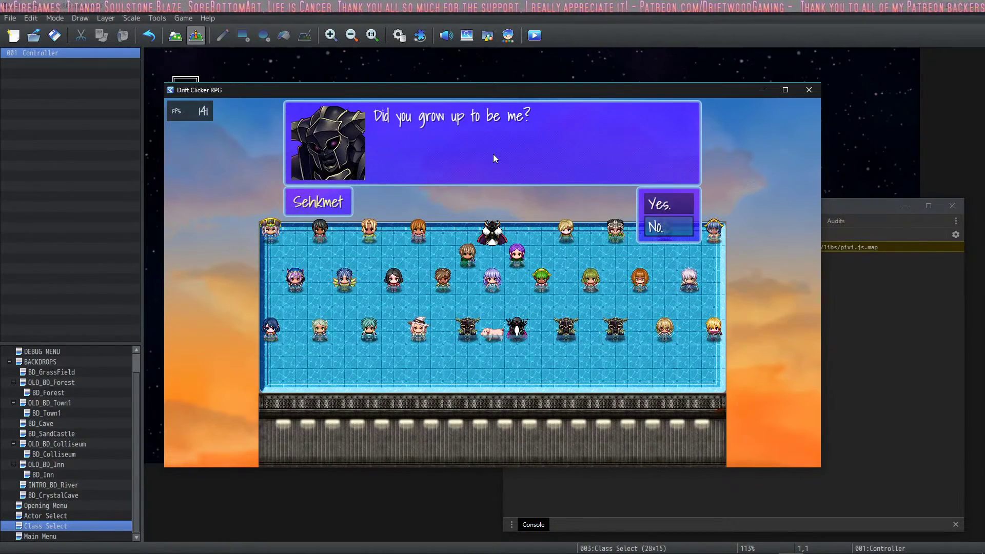
pyautogui.press('Up')
pyautogui.press('Return')
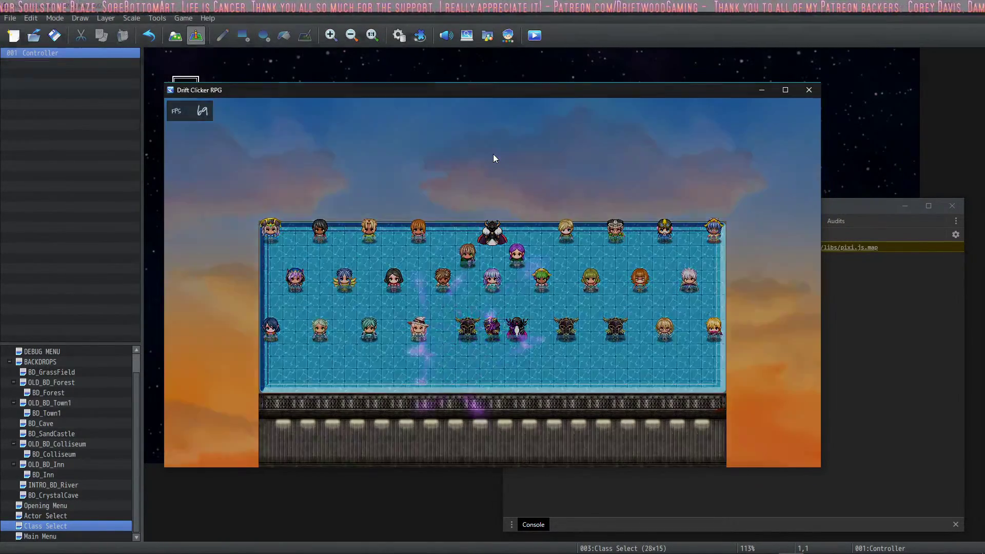
# - Browse to the Necromancer in the class selection and confirm it as Sehkmet's class
pyautogui.press('Return')
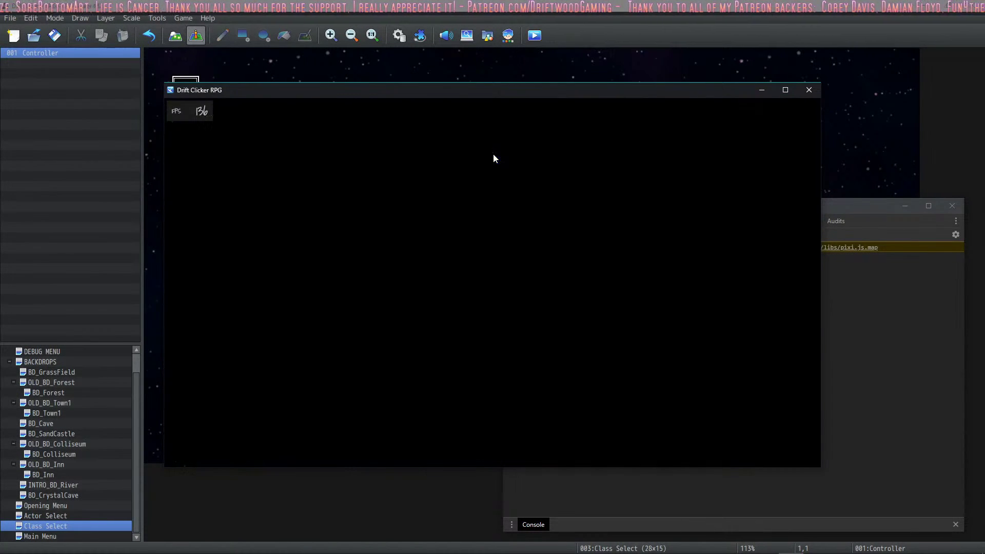
pyautogui.press('Down')
pyautogui.press('Down')
pyautogui.press('Down')
pyautogui.press('Down')
pyautogui.press('Down')
pyautogui.press('Return')
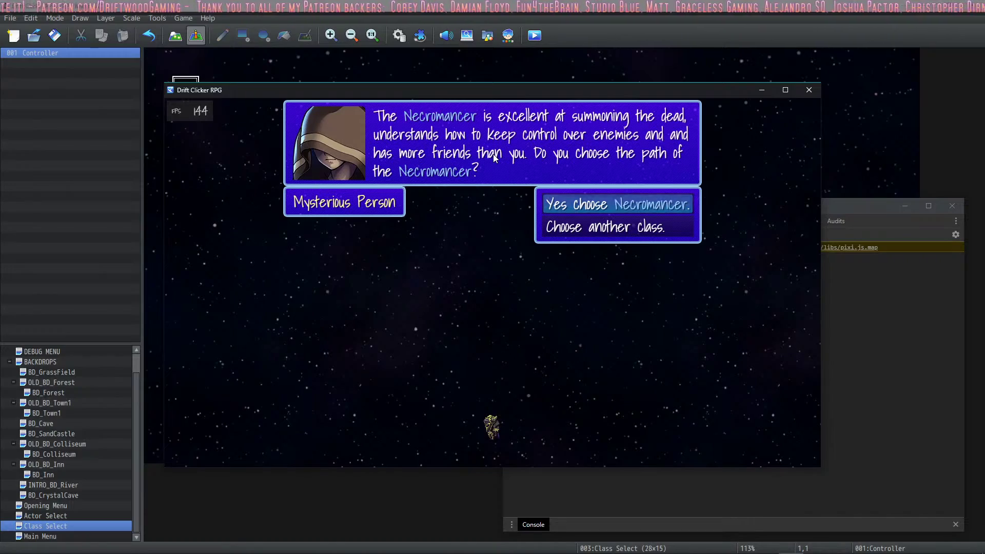
pyautogui.press('Return')
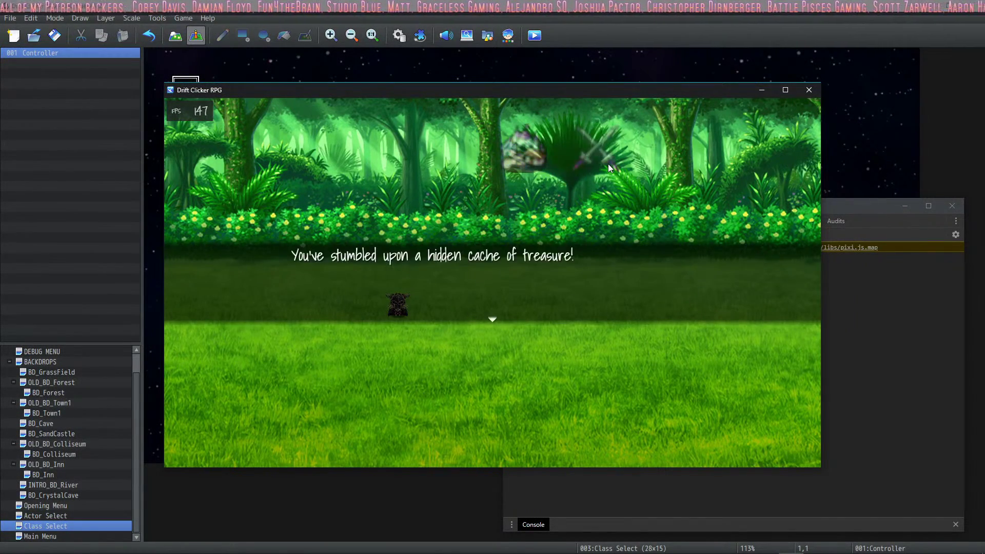
# - Dismiss the hidden treasure message, start a forest battle, and defeat the Forest Bee with normal attacks
pyautogui.press('Return')
pyautogui.press('Return')
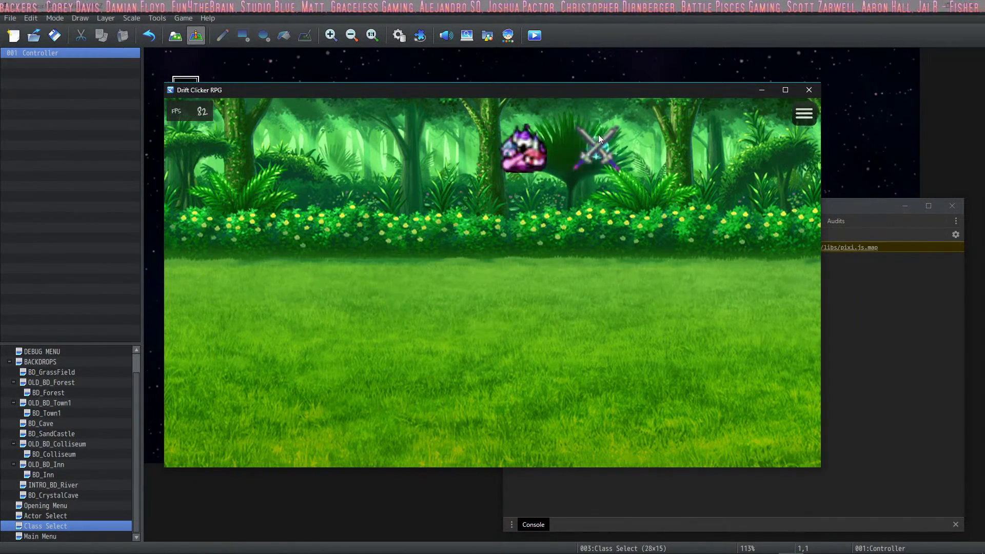
pyautogui.click(600, 137)
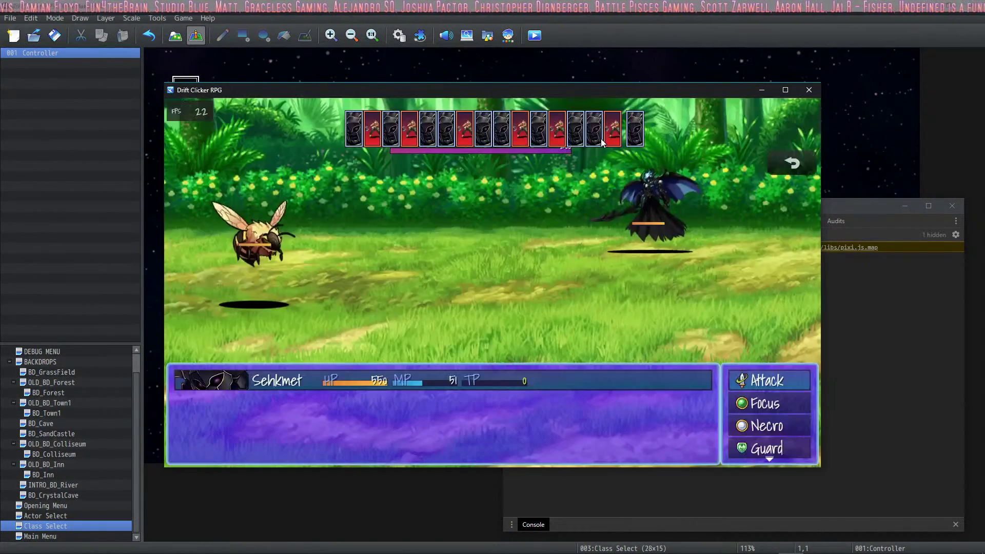
pyautogui.press('Down')
pyautogui.press('Up')
pyautogui.press('Return')
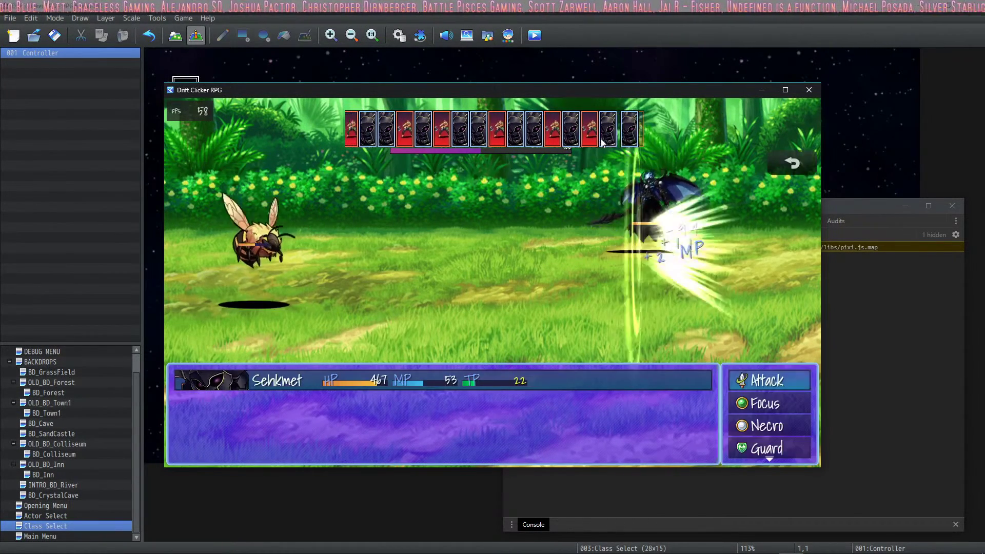
pyautogui.press('Return')
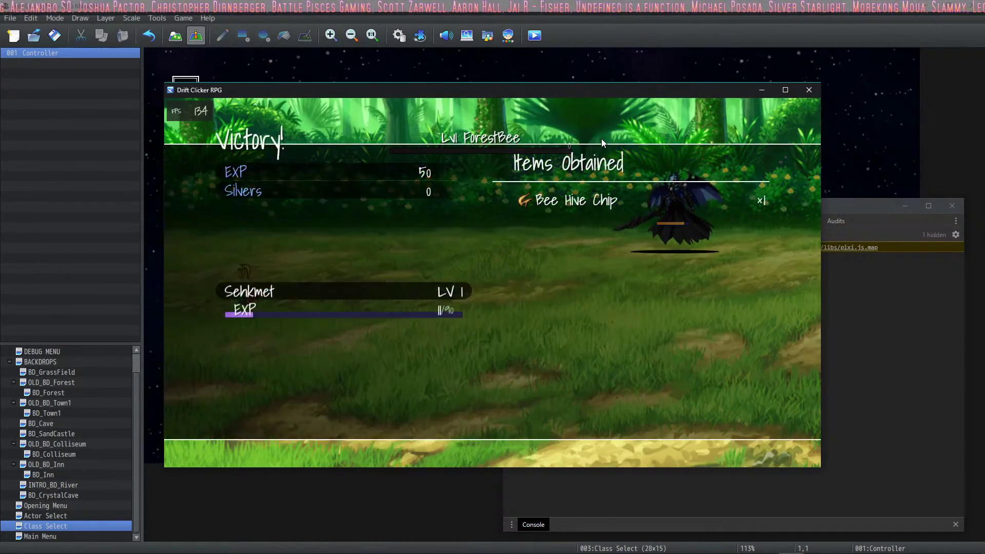
# - Enter the next battle, test Bone Toss on the level 2 Forest Bee, and close the victory results
pyautogui.click(602, 140)
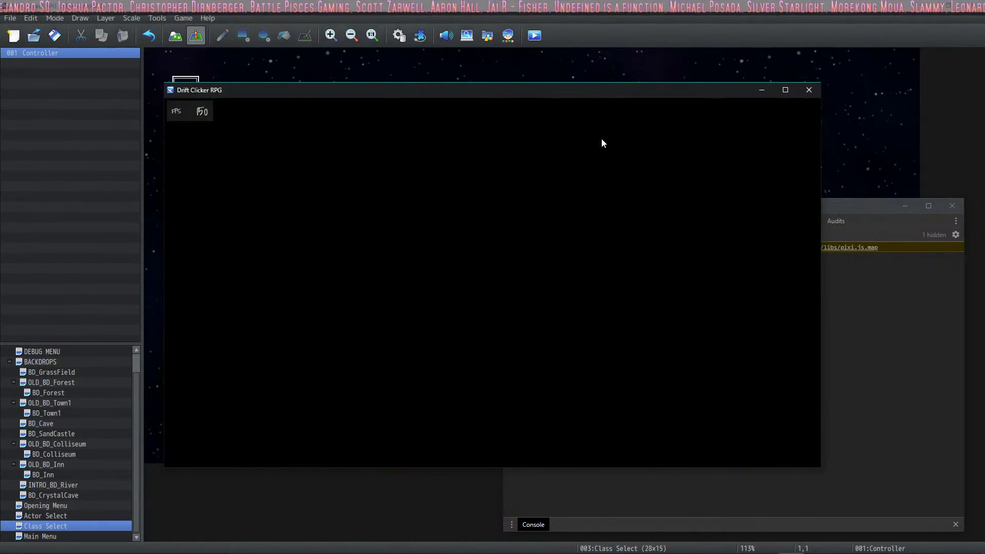
pyautogui.click(581, 145)
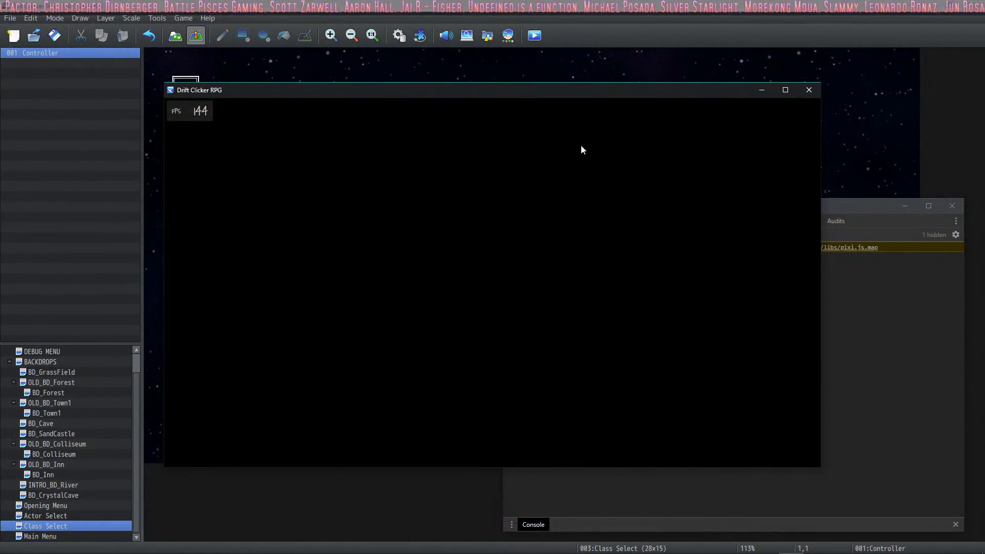
pyautogui.press('Down')
pyautogui.press('Return')
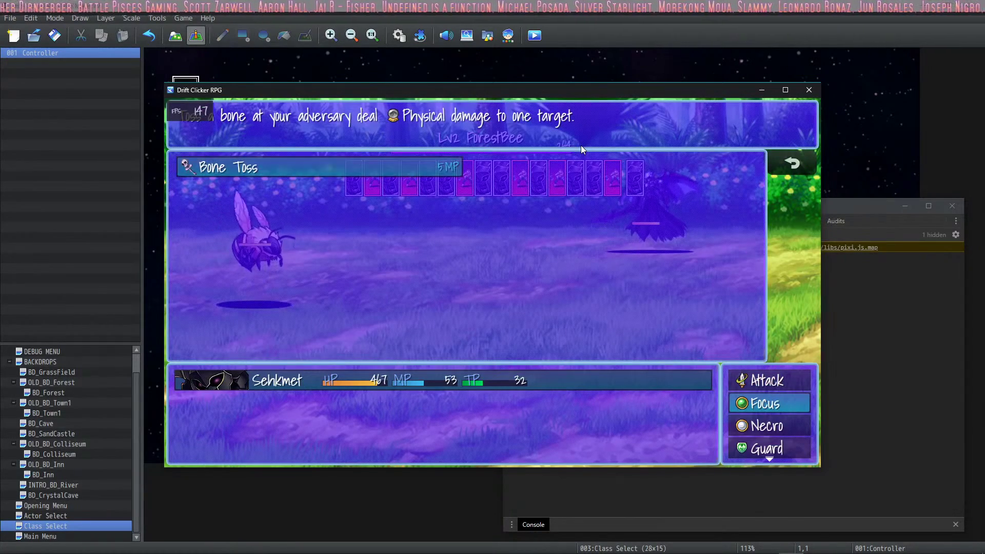
pyautogui.press('Return')
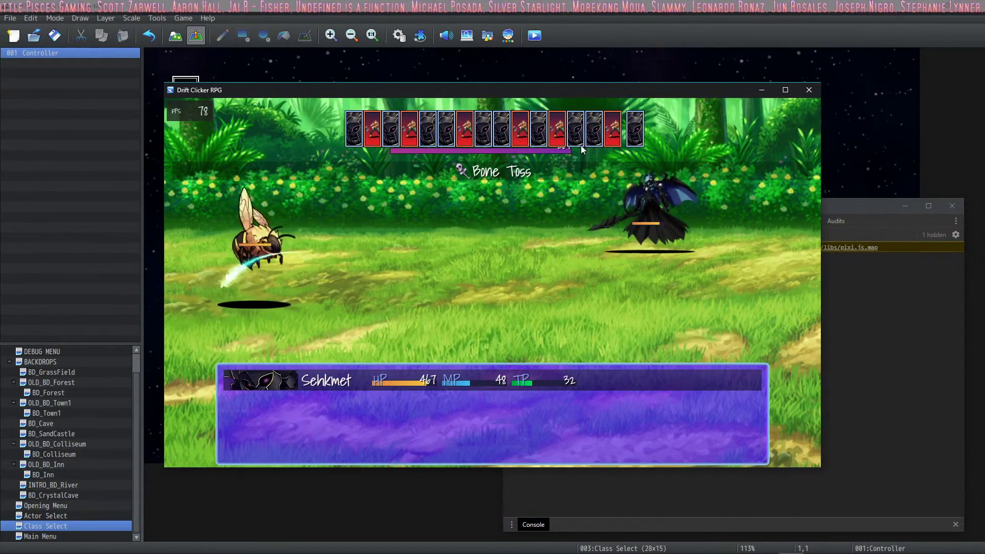
pyautogui.press('Return')
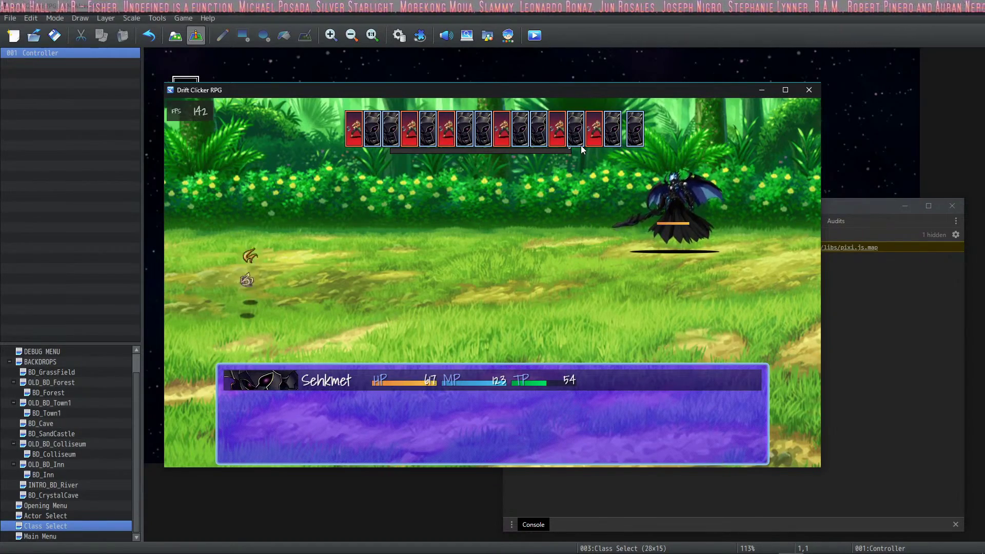
pyautogui.press('Return')
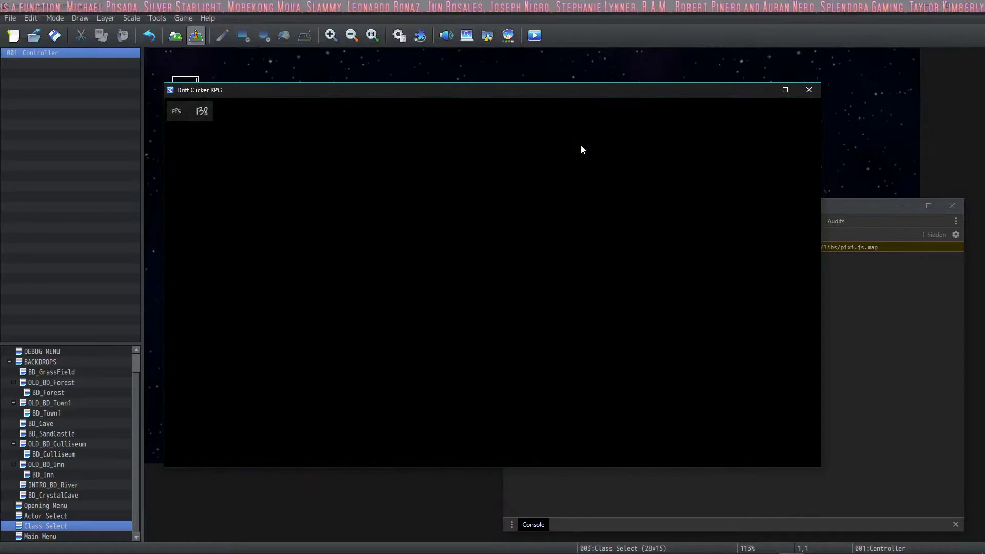
# - Test the Necro skills Soul Suck and Curse: Enfeeble on the level 1 Phantom
pyautogui.press('Down')
pyautogui.press('Down')
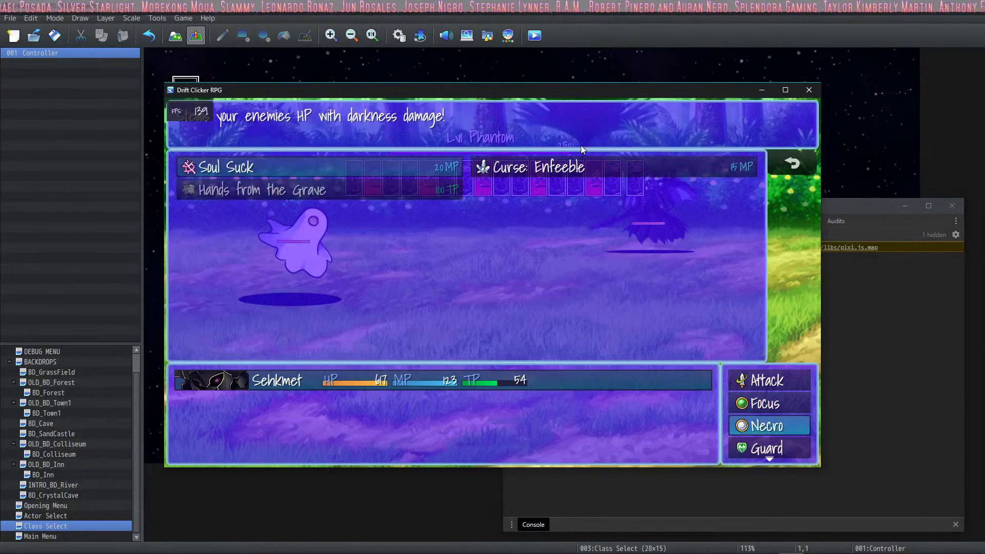
pyautogui.press('Return')
pyautogui.press('Return')
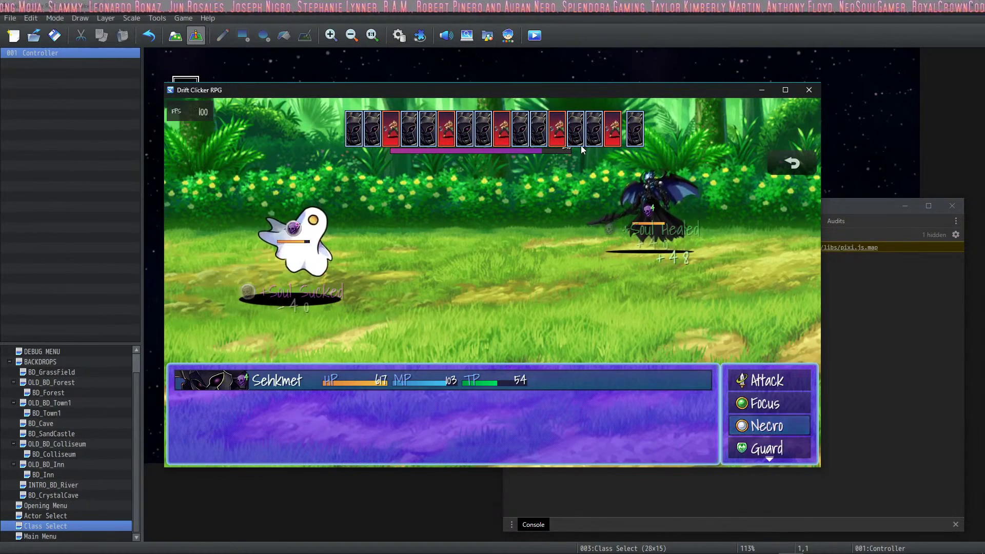
pyautogui.press('Return')
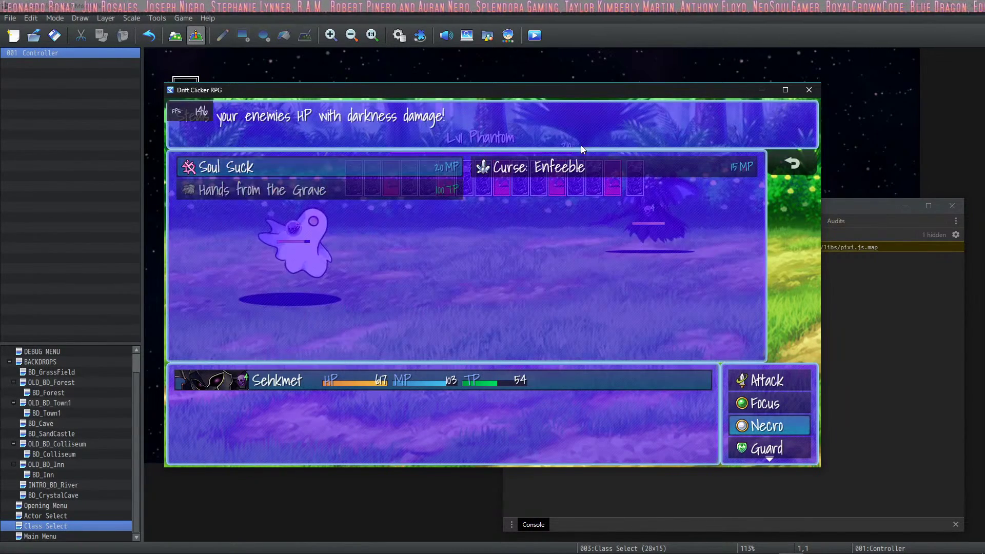
pyautogui.press('Right')
pyautogui.press('Return')
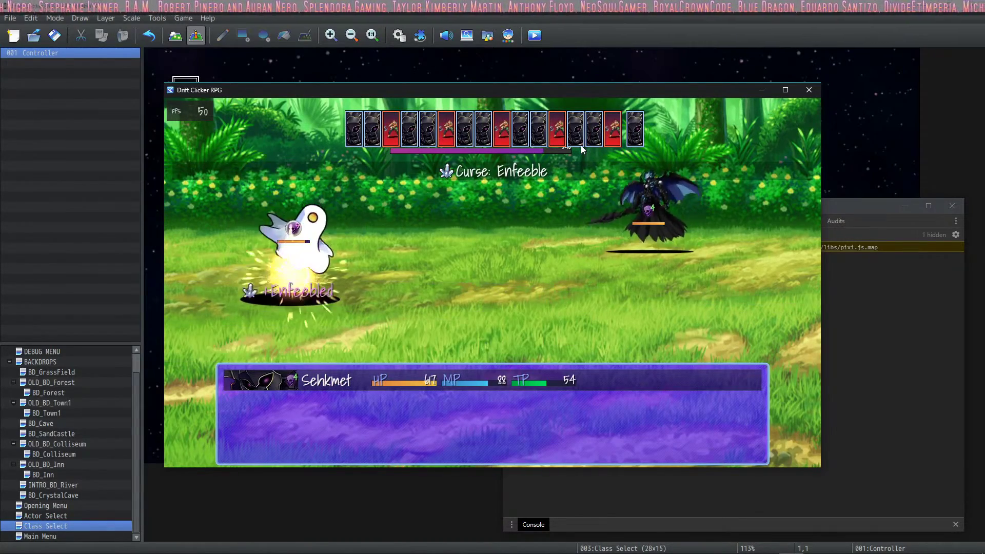
# - Finish off the level 1 Phantom with Bone Toss from the Focus skills
pyautogui.press('Up')
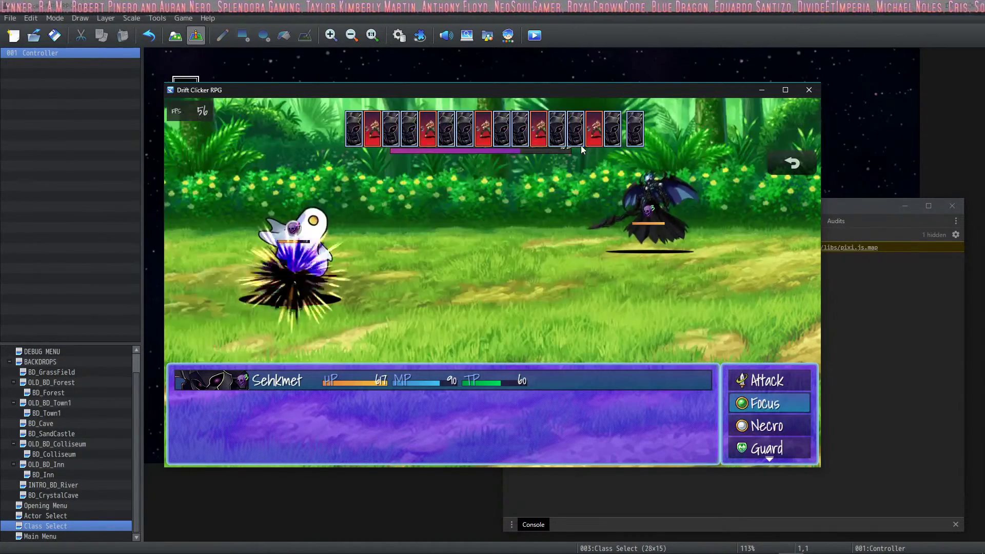
pyautogui.press('Return')
pyautogui.press('Return')
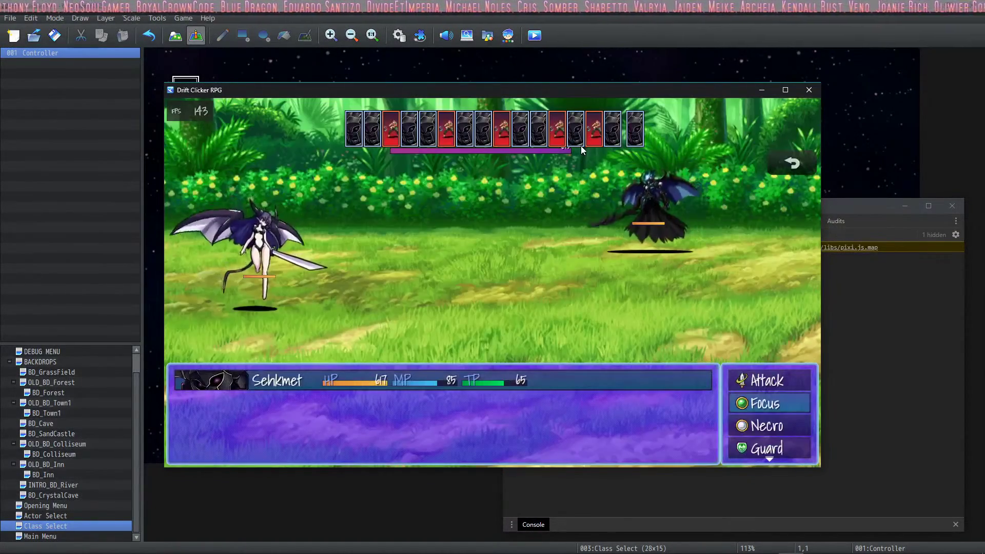
# - Cast Bone Toss on the level 3 Heartless and follow it with Soul Suck
pyautogui.press('Return')
pyautogui.press('Return')
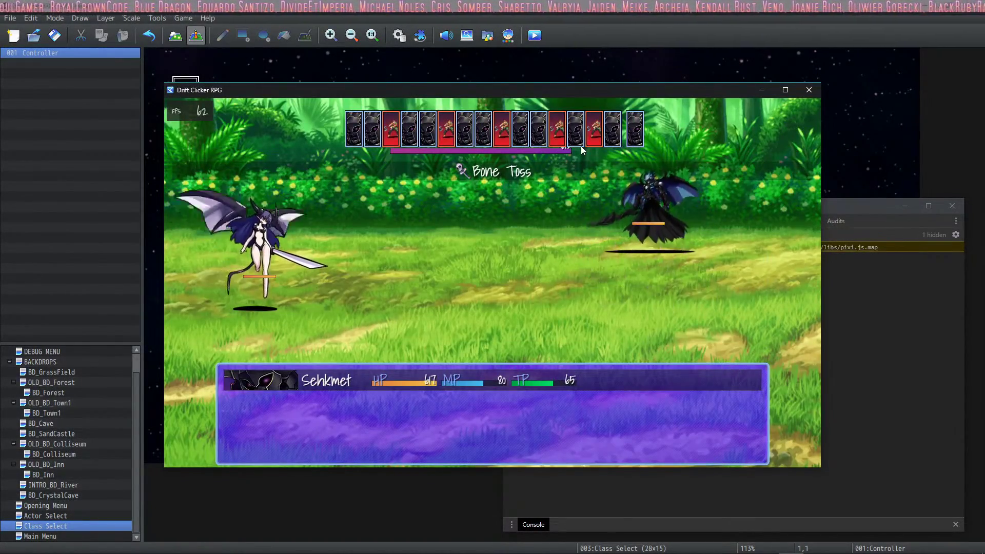
pyautogui.press('Down')
pyautogui.press('Return')
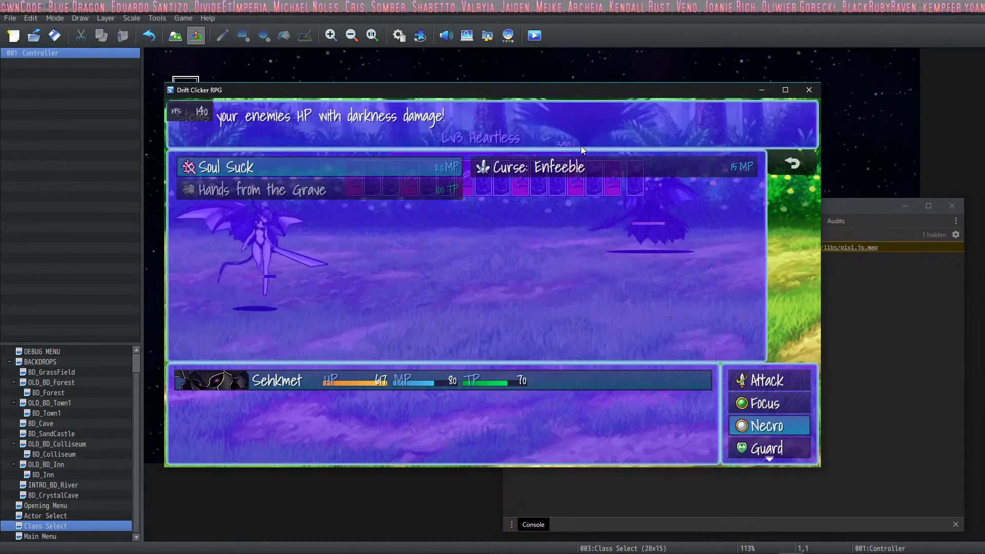
pyautogui.press('Return')
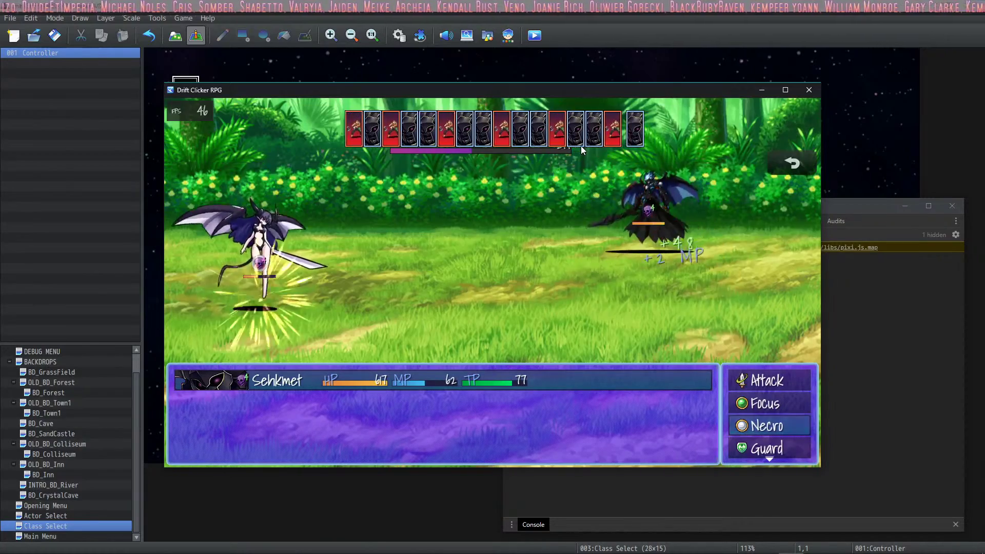
# - Review the Necro skills, hit the Heartless with a normal attack, and finish it off with Bone Toss
pyautogui.press('Return')
pyautogui.press('Right')
pyautogui.press('Left')
pyautogui.press('Escape')
pyautogui.press('Up')
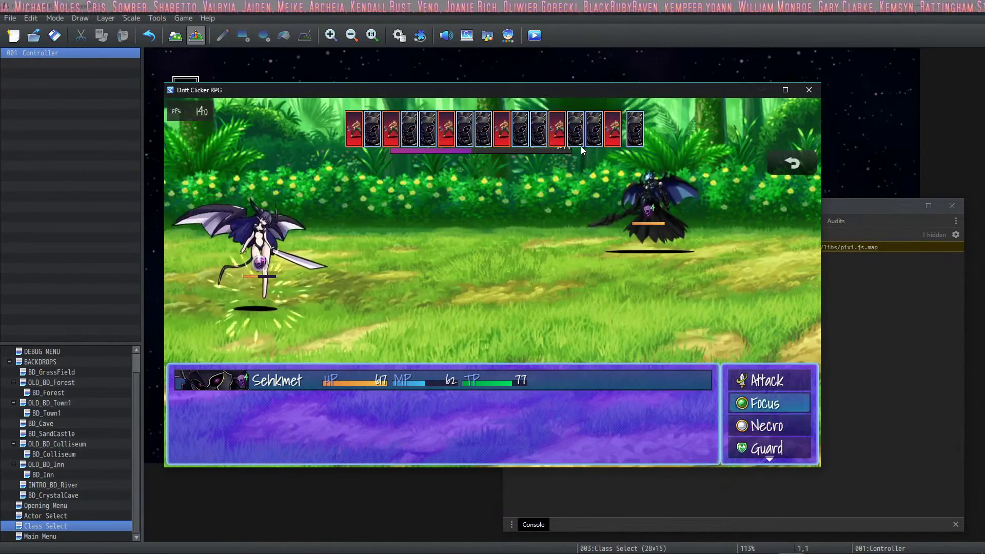
pyautogui.press('Up')
pyautogui.press('Return')
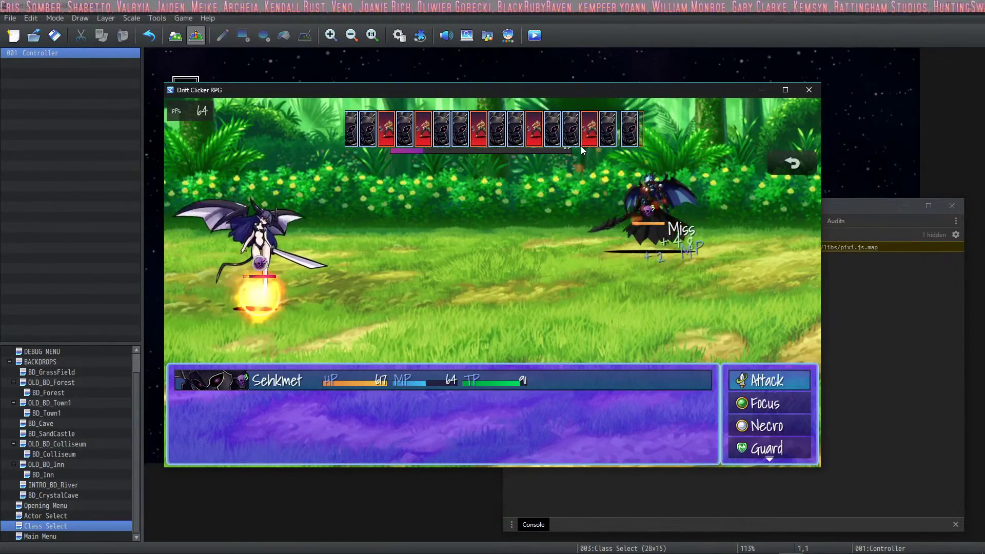
pyautogui.press('Down')
pyautogui.press('Return')
pyautogui.press('Return')
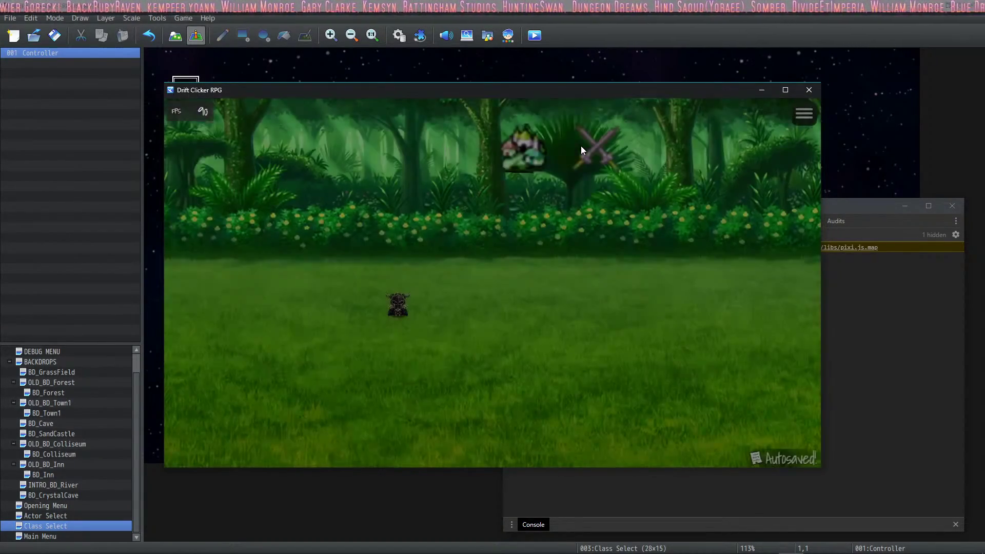
# - Start another forest battle and cast Bone Toss on the level 2 Phantom
pyautogui.press('Down')
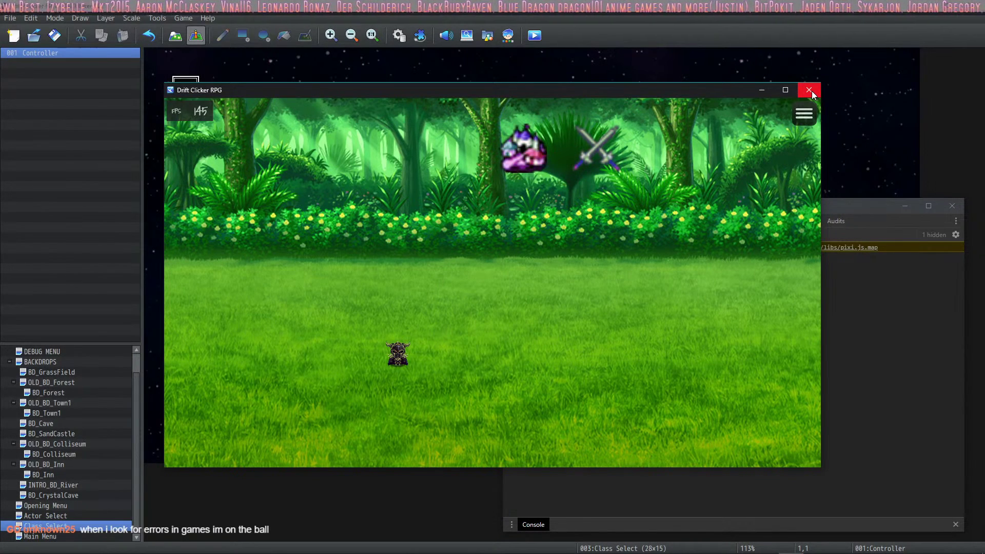
pyautogui.click(596, 137)
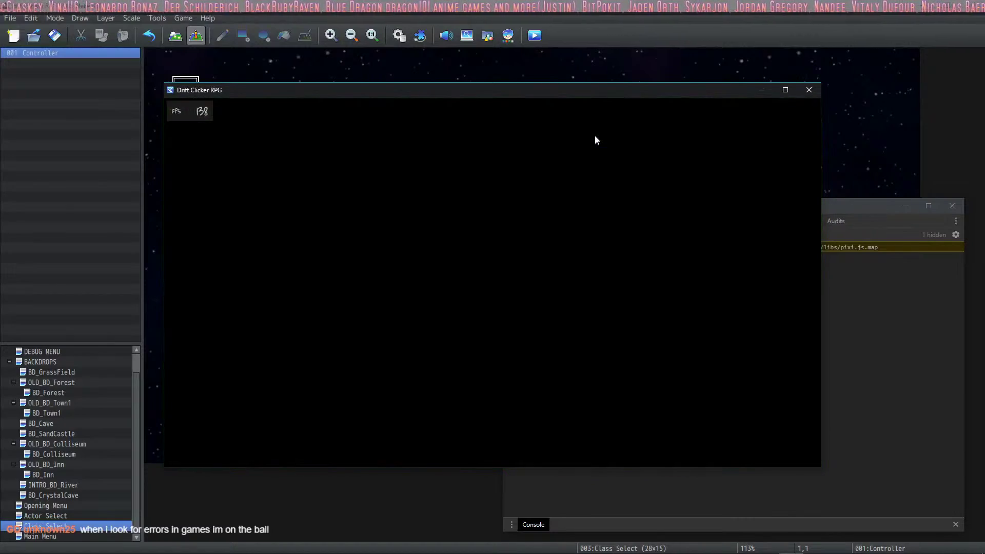
pyautogui.press('Return')
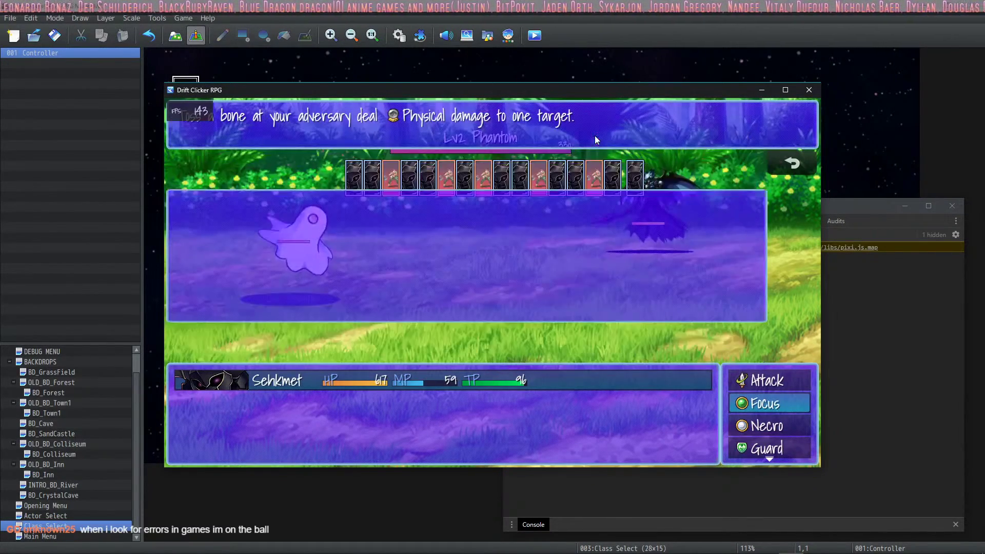
pyautogui.press('Return')
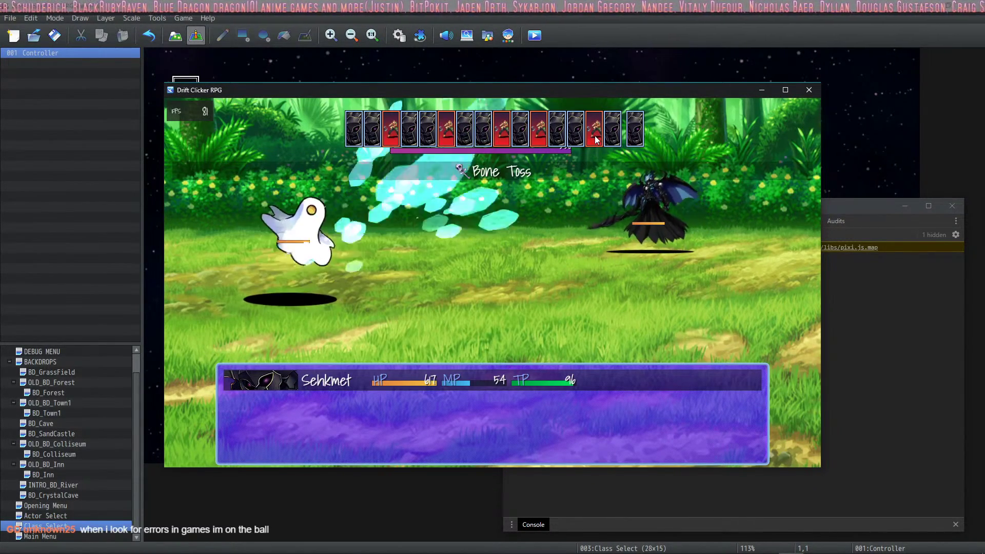
# - Test Hands from the Grave on the level 2 Phantom and close the victory results
pyautogui.press('Down')
pyautogui.press('Return')
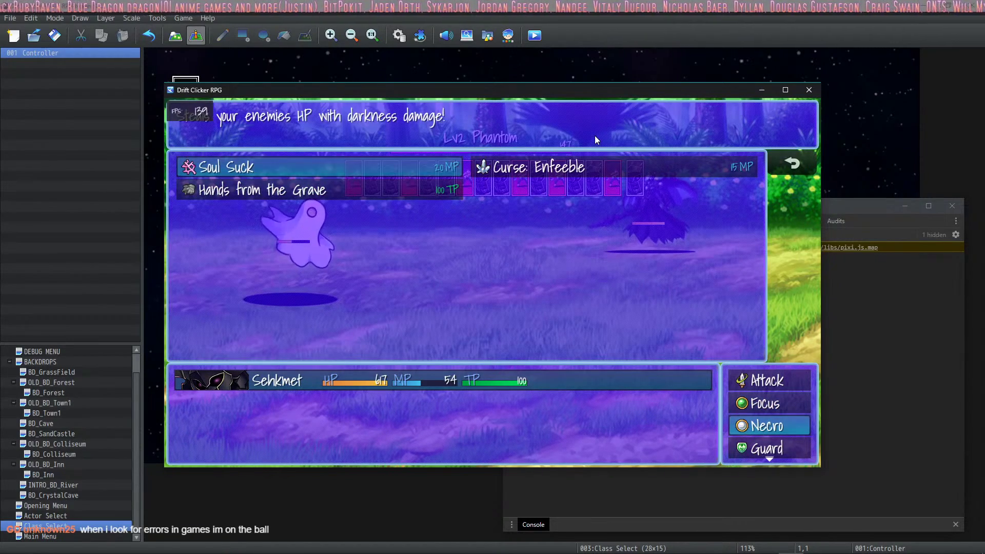
pyautogui.press('Down')
pyautogui.press('Return')
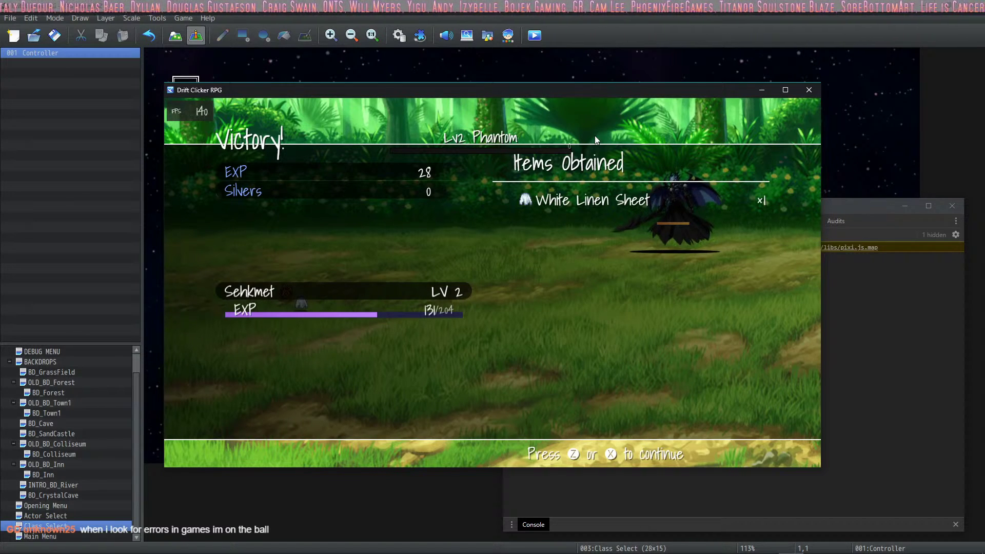
pyautogui.press('z')
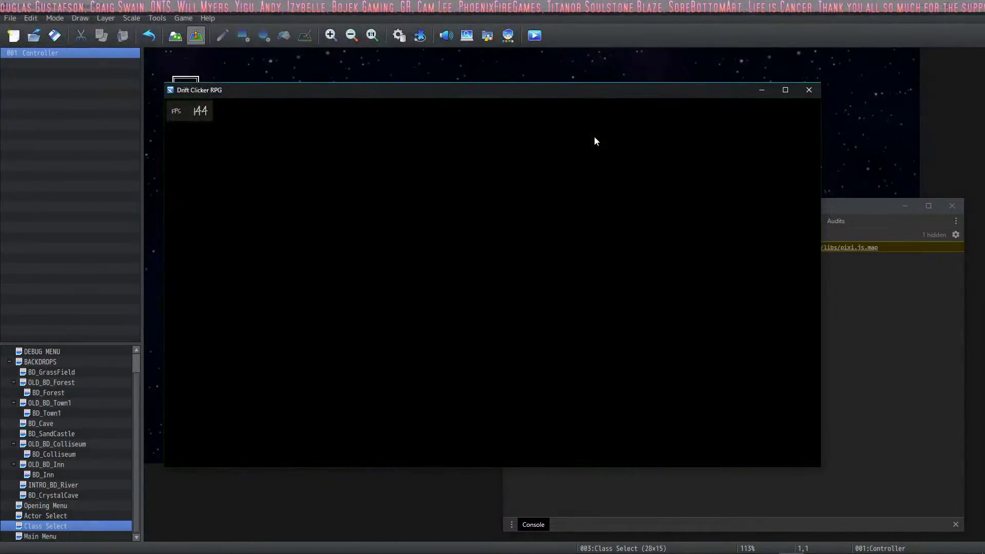
# - Start another forest battle and cast Bone Toss on the level 2 ForestBee
pyautogui.press('z')
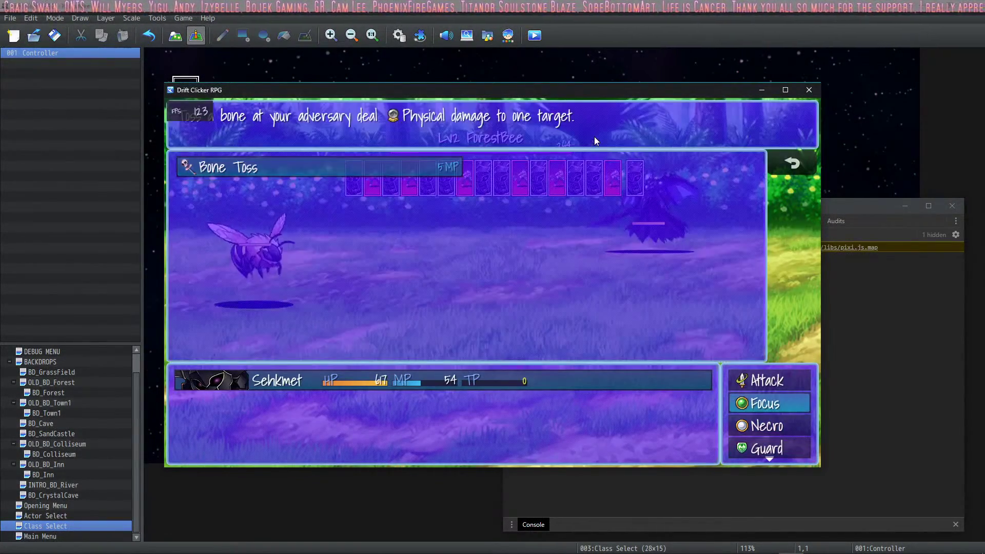
pyautogui.press('z')
pyautogui.press('z')
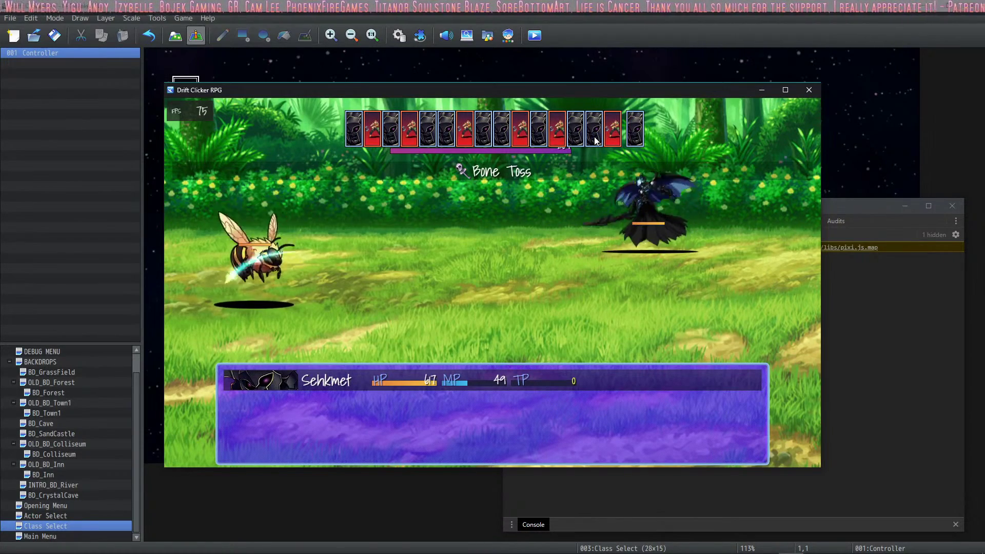
# - Finish off the ForestBee with a normal attack and close the playtest
pyautogui.press('Up')
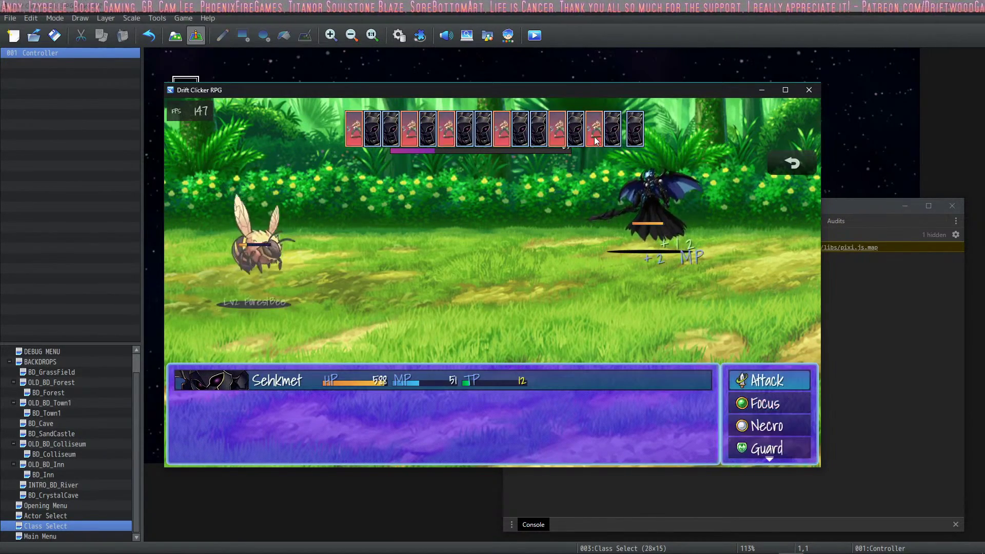
pyautogui.press('z')
pyautogui.press('z')
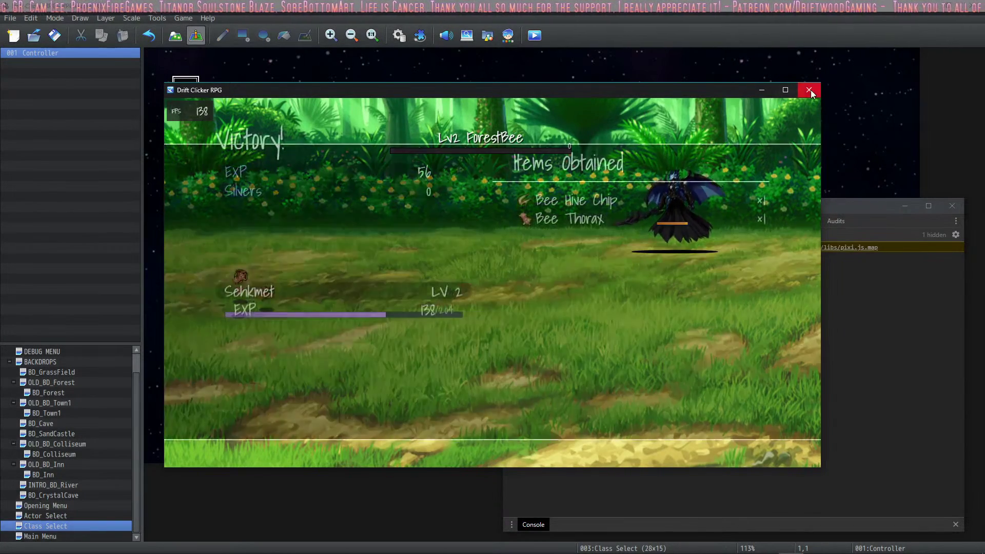
pyautogui.click(809, 90)
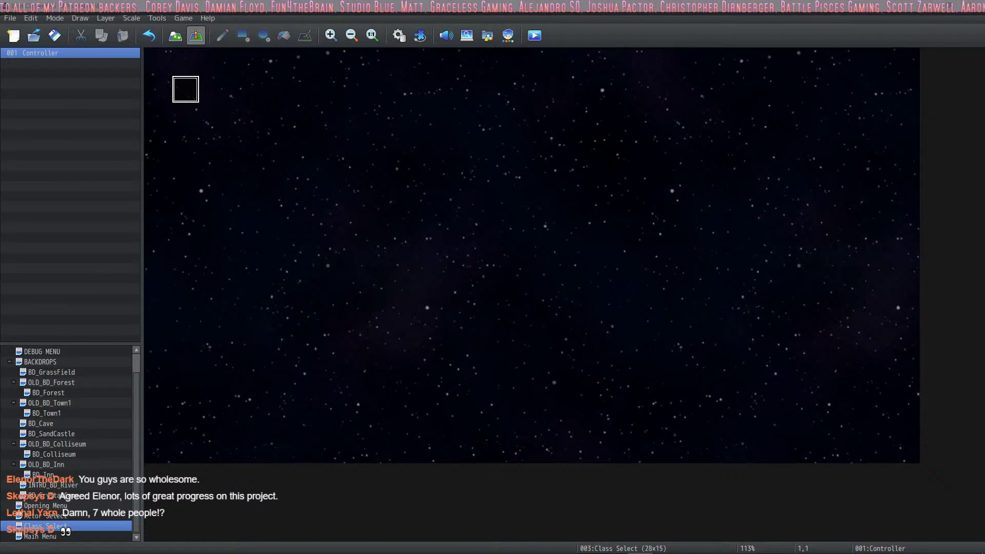
# - Switch to Discord and look through the posts in the self_promo channel of the Driftwood Gaming server
pyautogui.hotkey('alt', 'Tab')
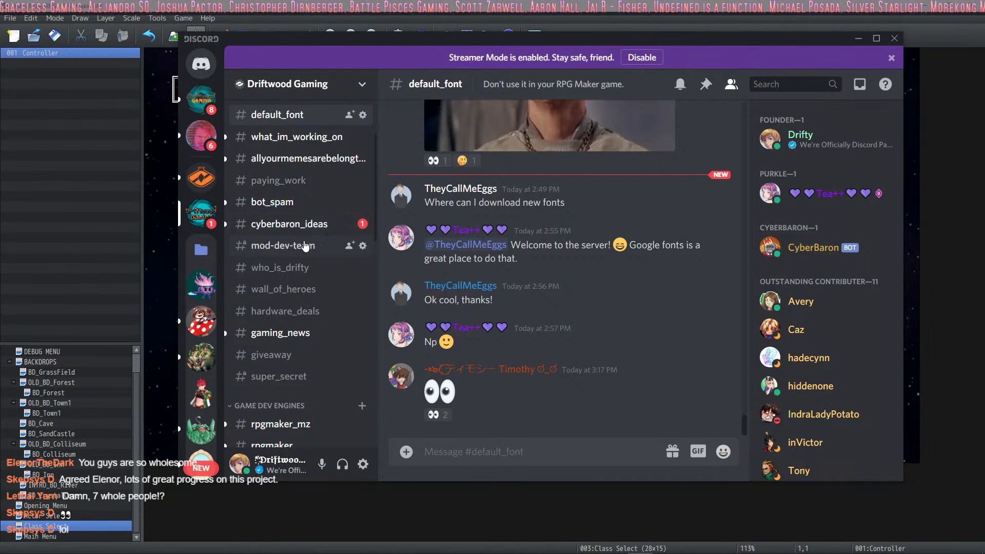
pyautogui.scroll(-10, 289, 283)
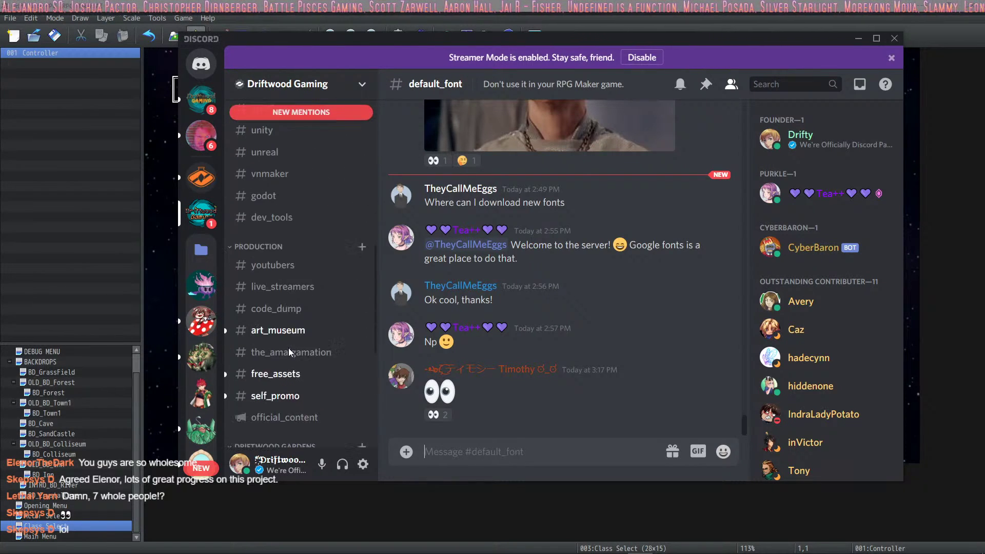
pyautogui.click(287, 396)
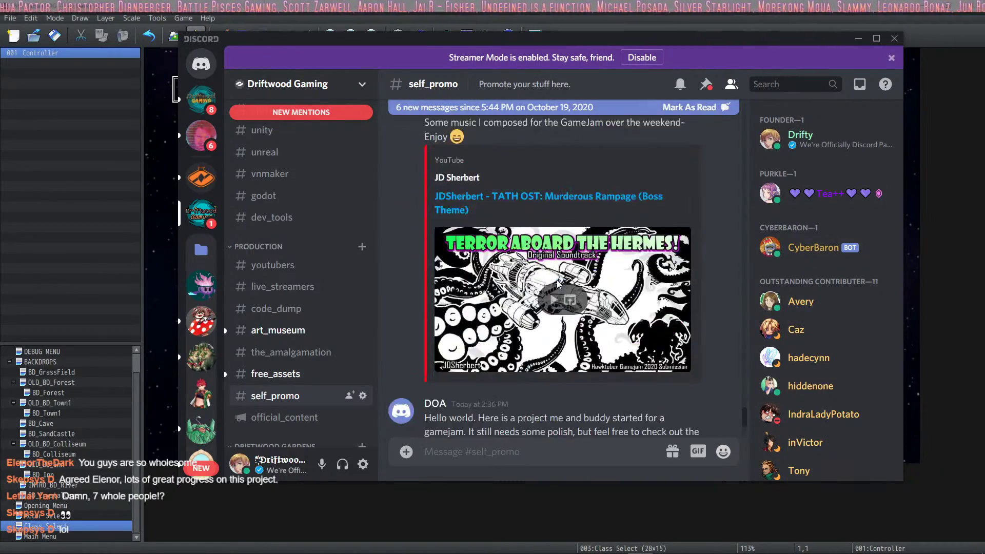
pyautogui.scroll(-5, 558, 281)
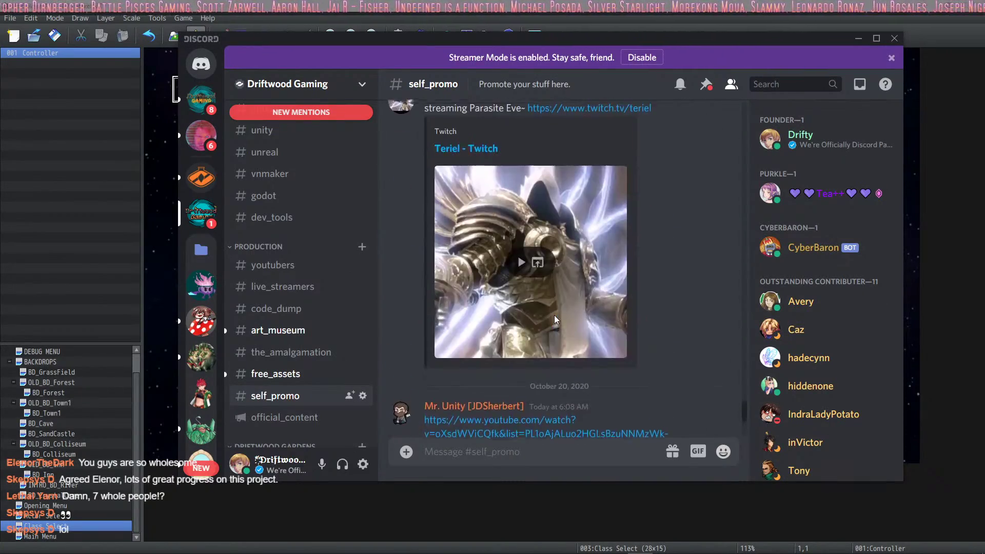
pyautogui.scroll(10, 554, 315)
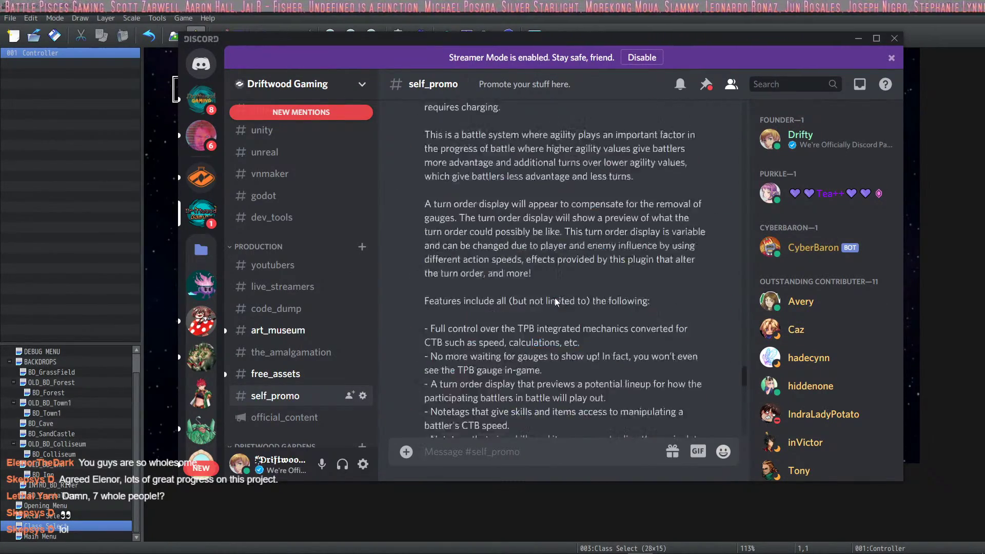
pyautogui.scroll(-15, 555, 297)
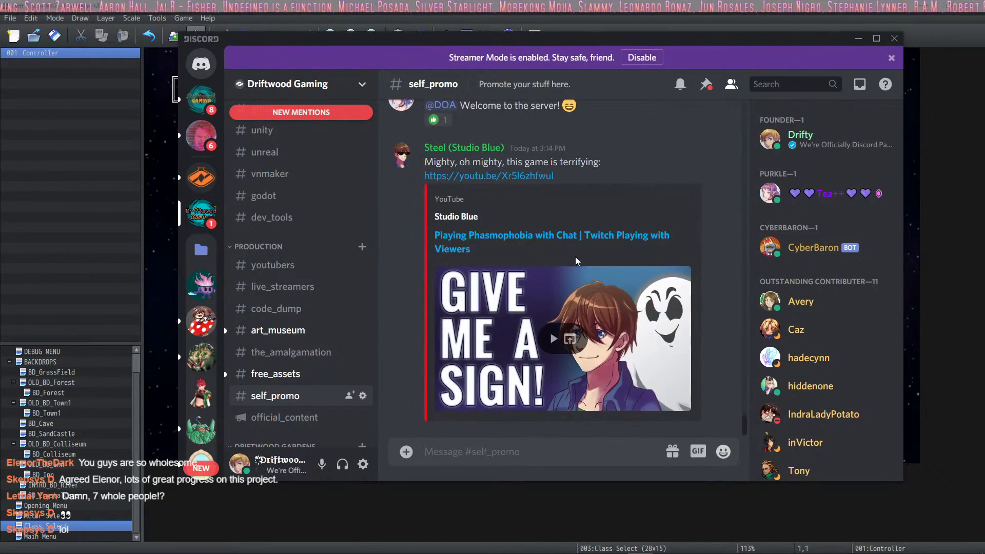
# - Scan the server's member list for members who have no role assigned
pyautogui.scroll(-15, 875, 237)
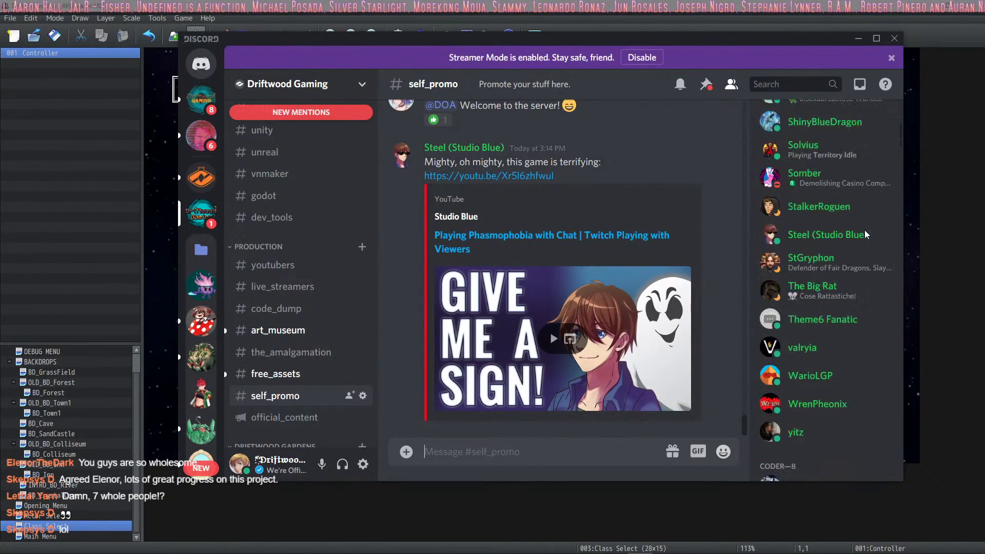
pyautogui.scroll(-15, 857, 231)
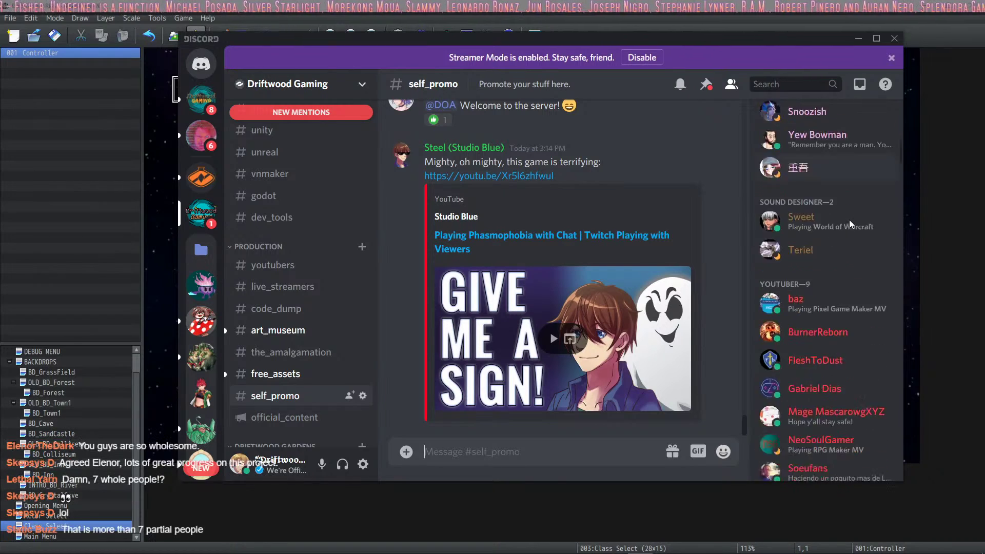
pyautogui.scroll(-15, 849, 219)
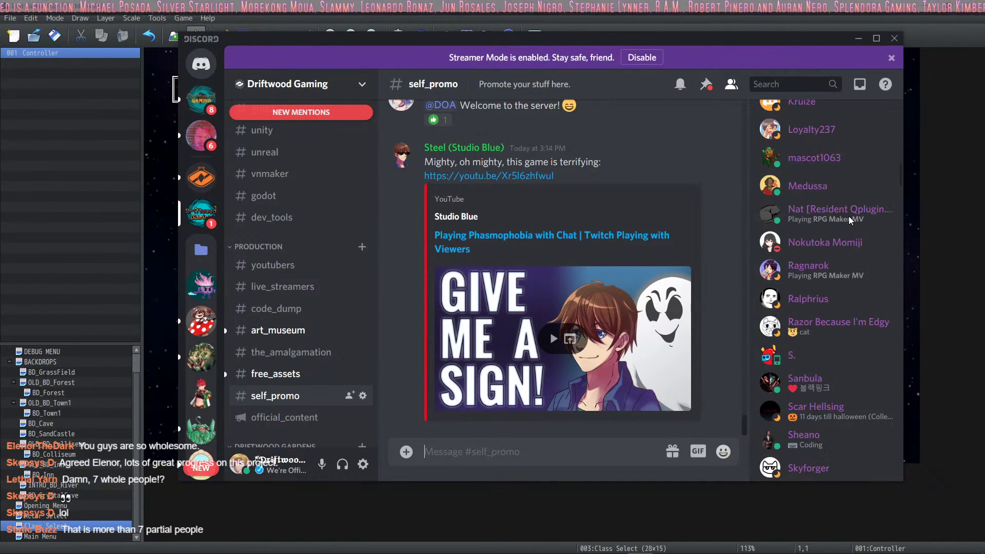
pyautogui.scroll(-15, 849, 216)
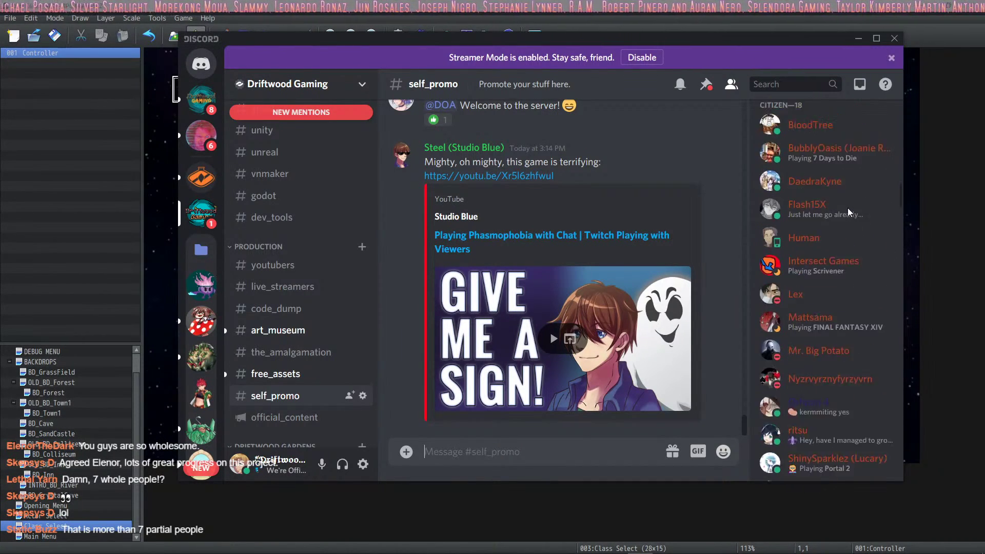
pyautogui.scroll(-15, 831, 193)
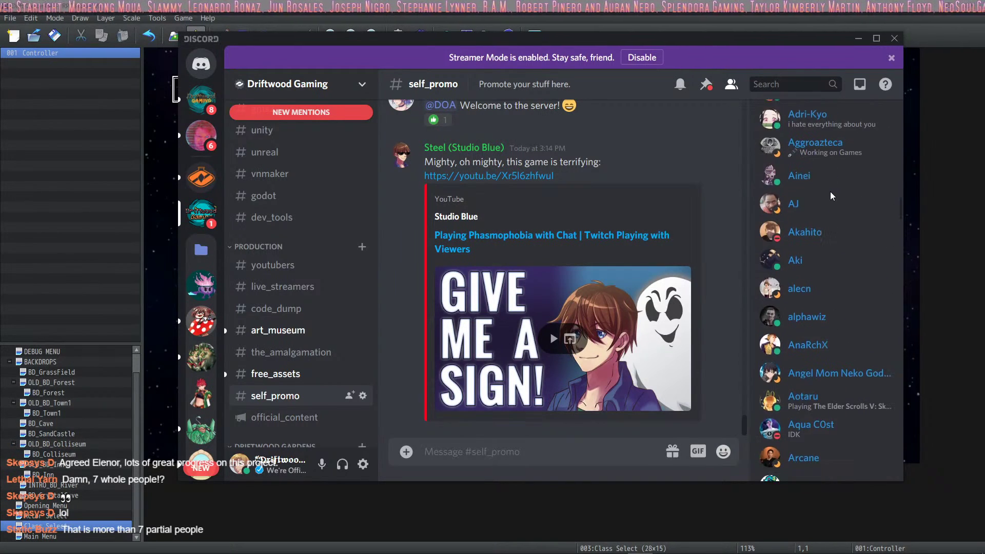
pyautogui.scroll(-10, 831, 193)
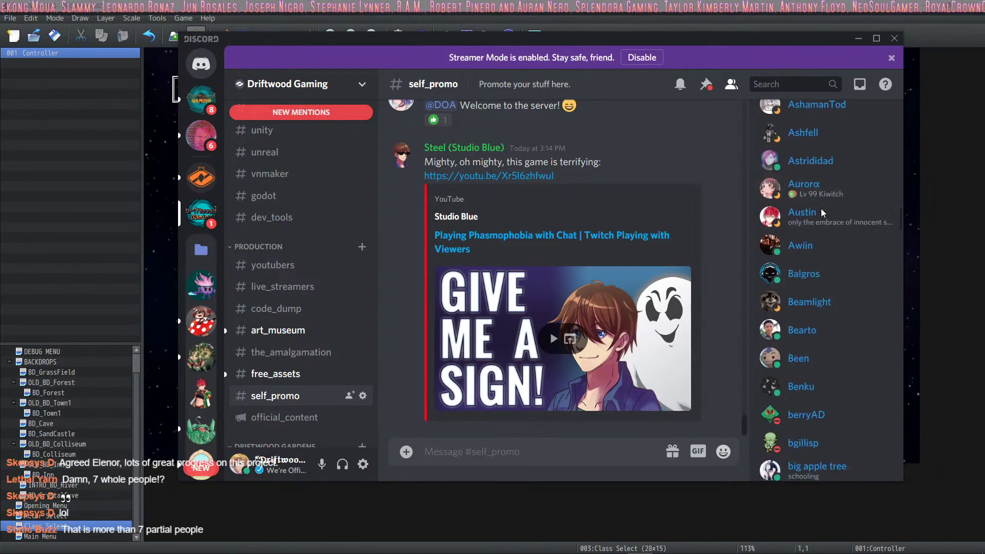
pyautogui.scroll(-10, 822, 210)
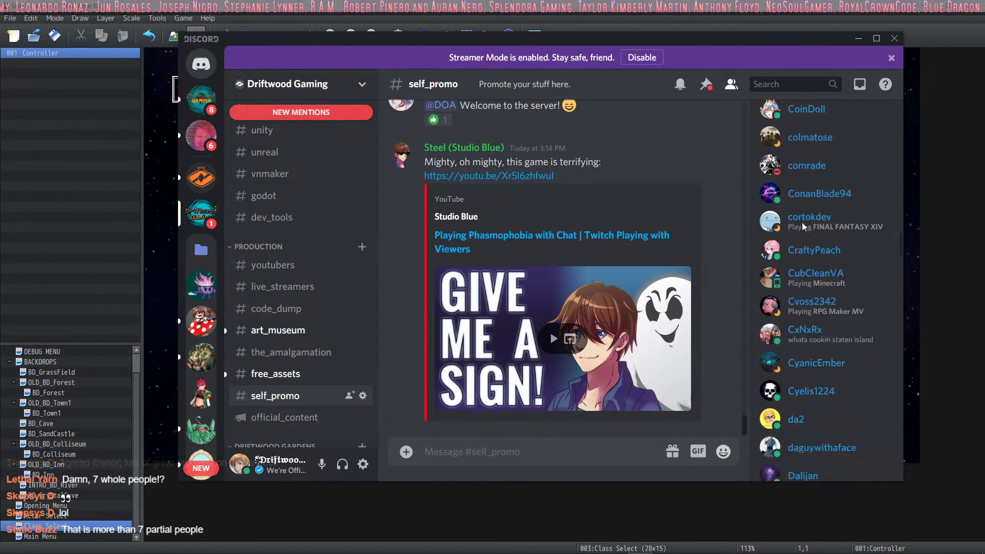
pyautogui.scroll(-10, 807, 206)
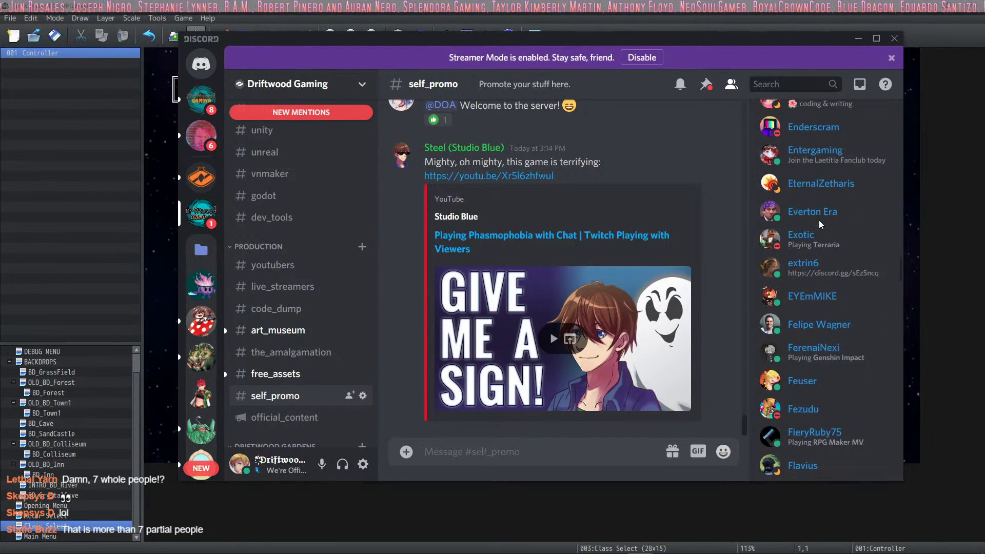
pyautogui.scroll(-10, 819, 224)
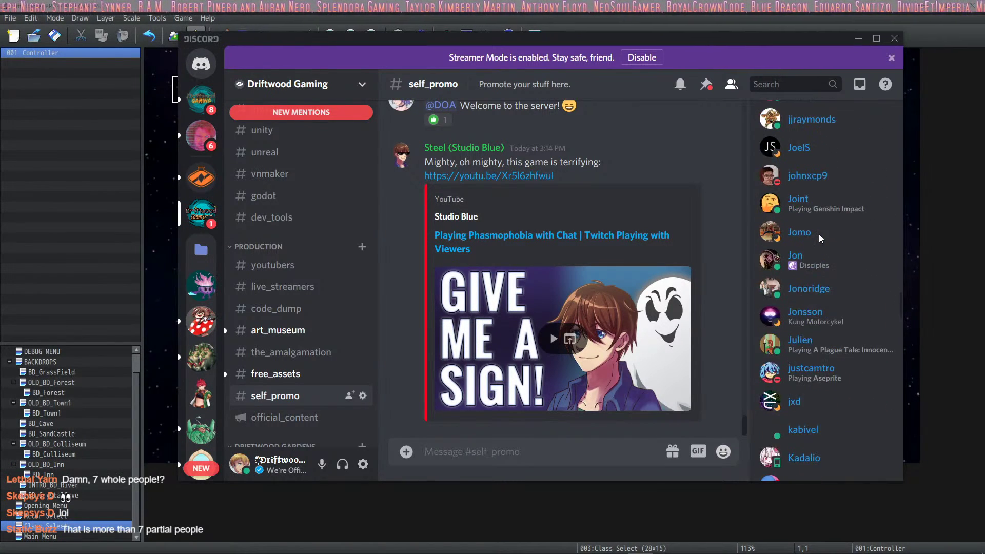
pyautogui.scroll(-10, 819, 236)
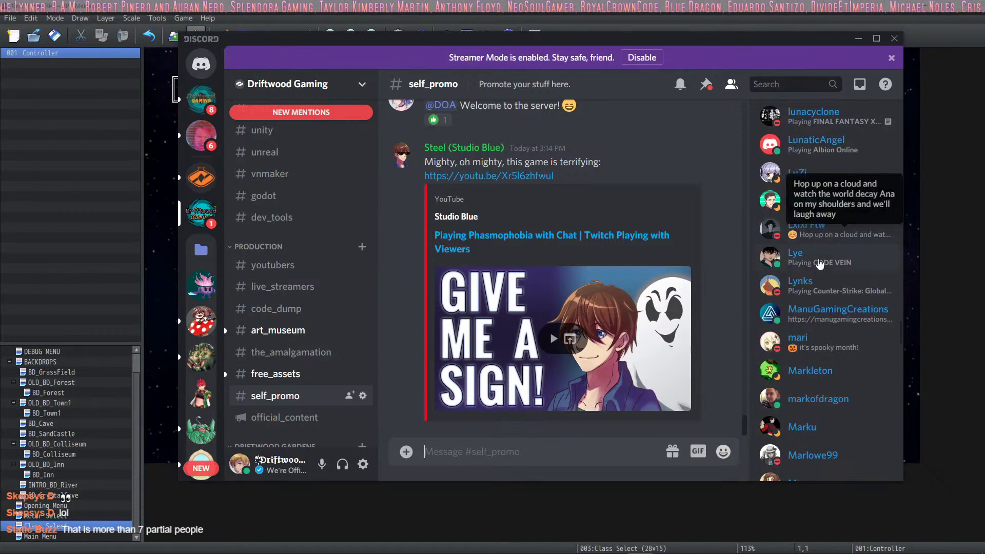
pyautogui.scroll(-10, 819, 264)
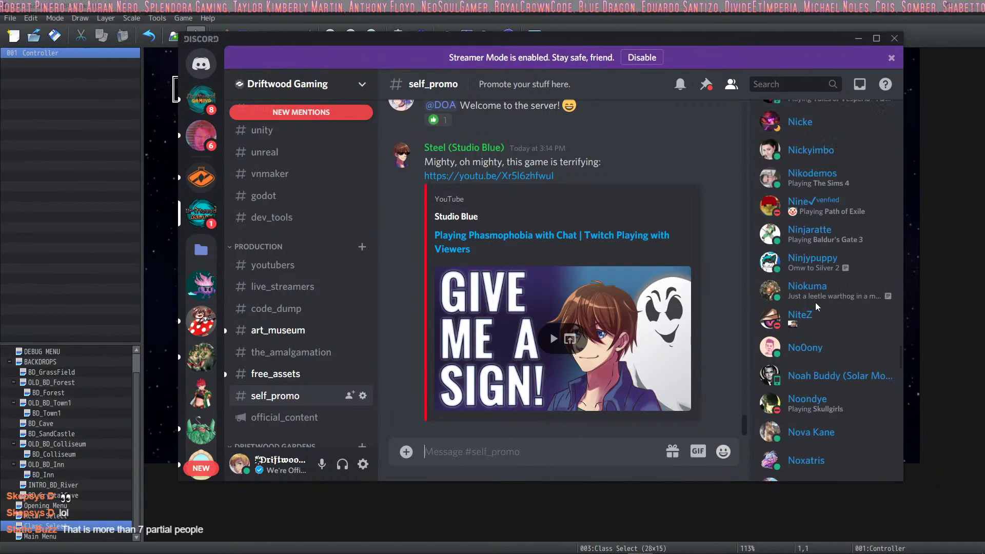
# - Assign the Member role to the roleless member in the M names who is playing RPG Maker MV
pyautogui.scroll(10, 816, 298)
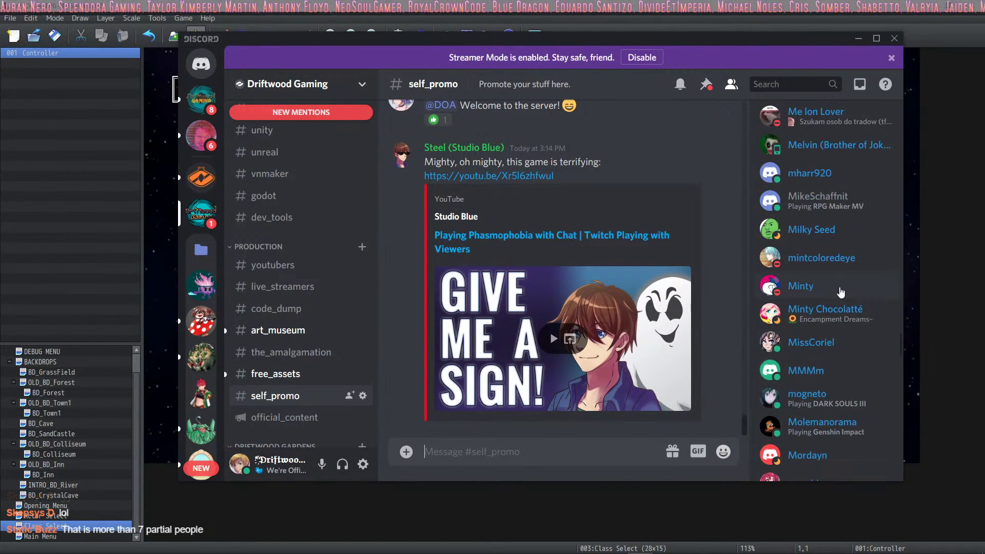
pyautogui.click(825, 203)
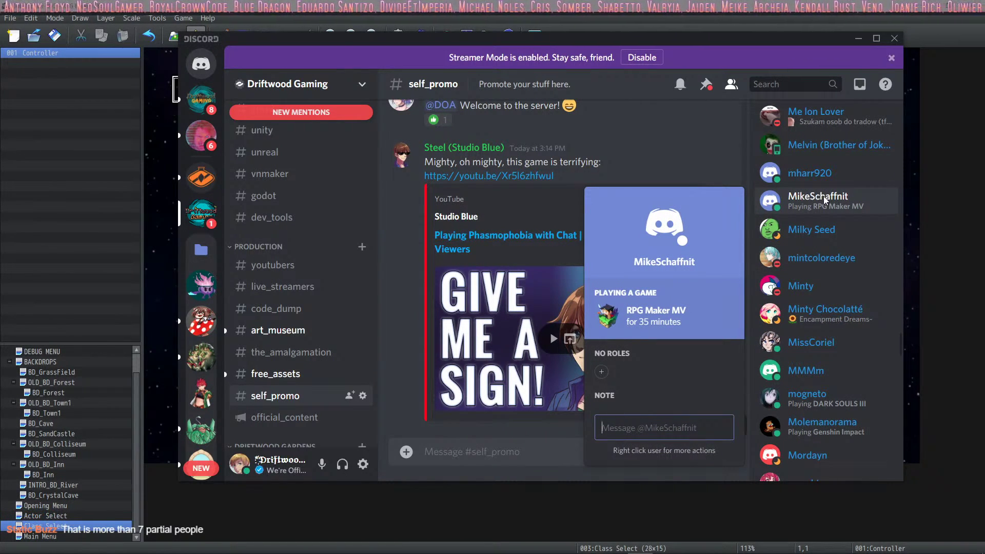
pyautogui.click(601, 372)
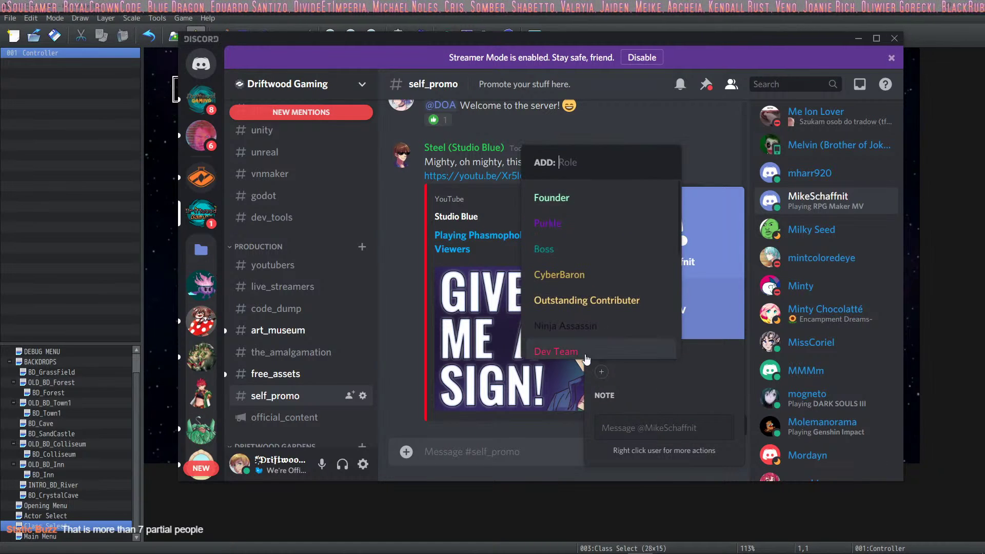
pyautogui.scroll(-3, 601, 341)
pyautogui.click(552, 341)
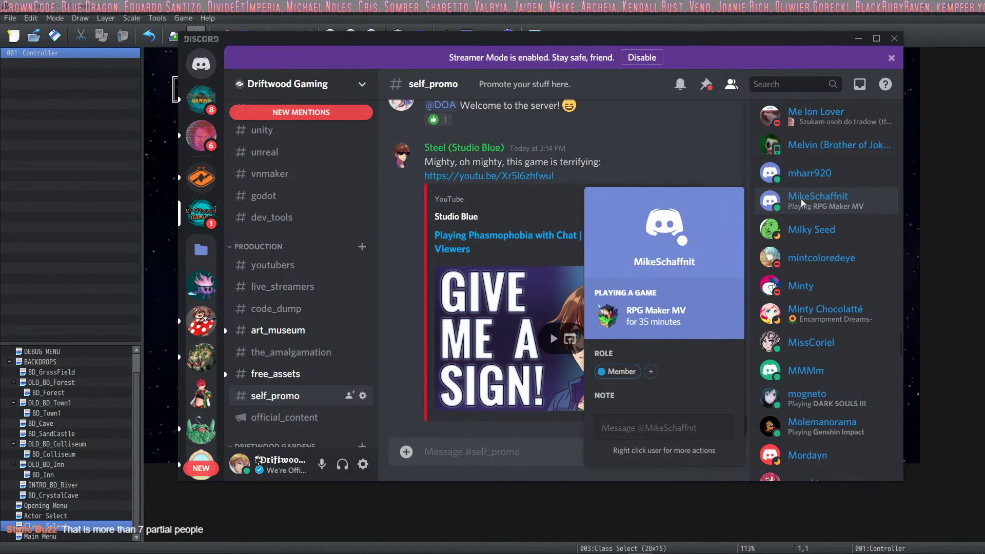
# - Find the roleless member among the U names in the member list and assign them the Member role
pyautogui.scroll(-8, 824, 203)
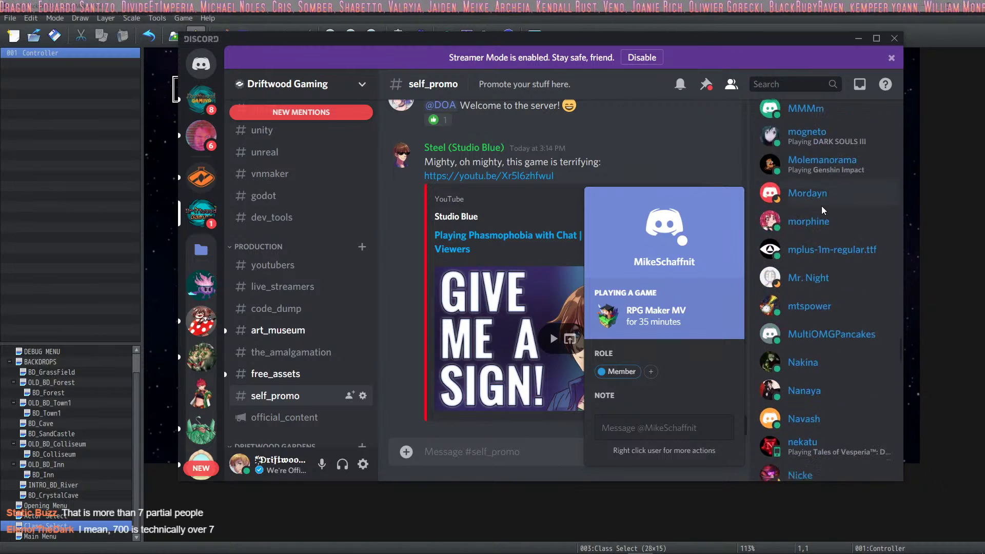
pyautogui.scroll(-10, 821, 206)
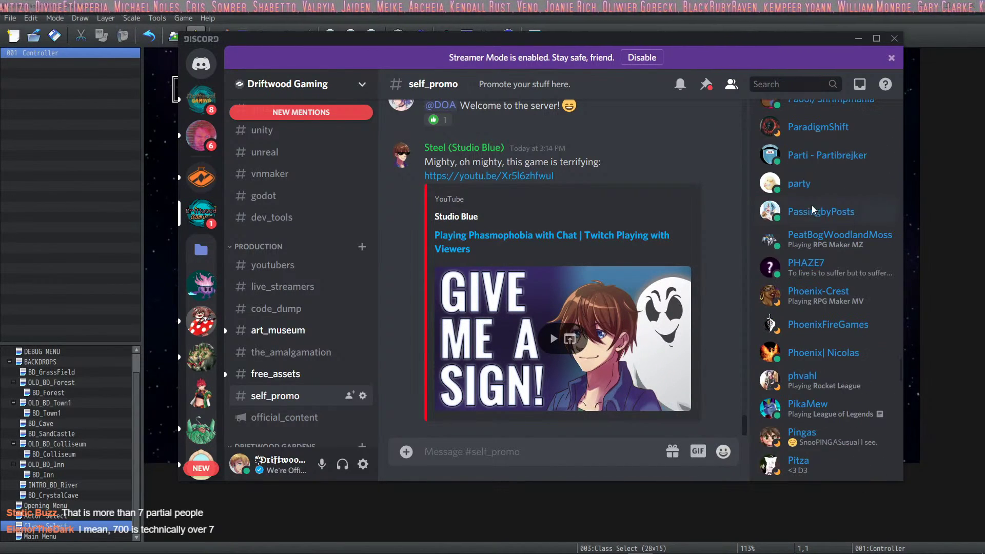
pyautogui.scroll(-10, 812, 208)
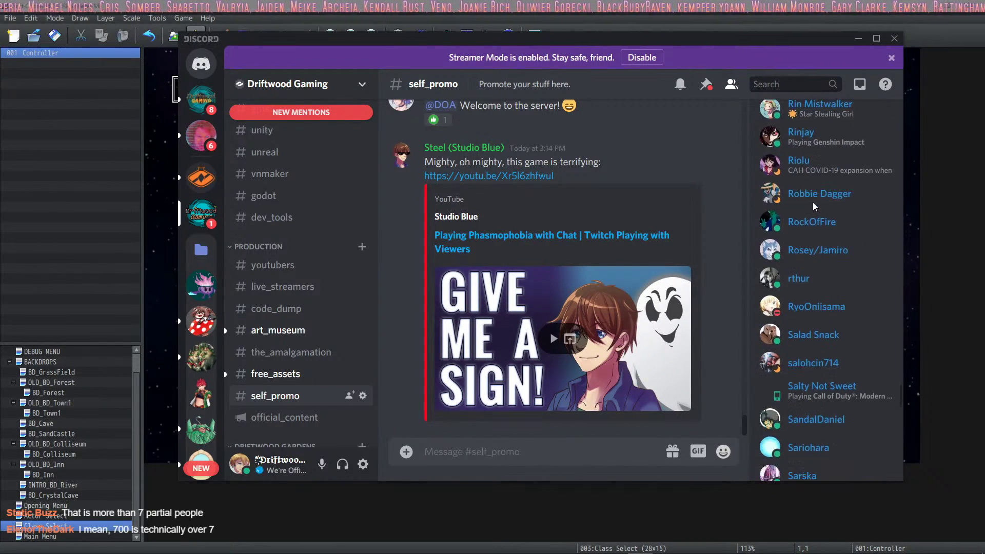
pyautogui.scroll(-10, 823, 190)
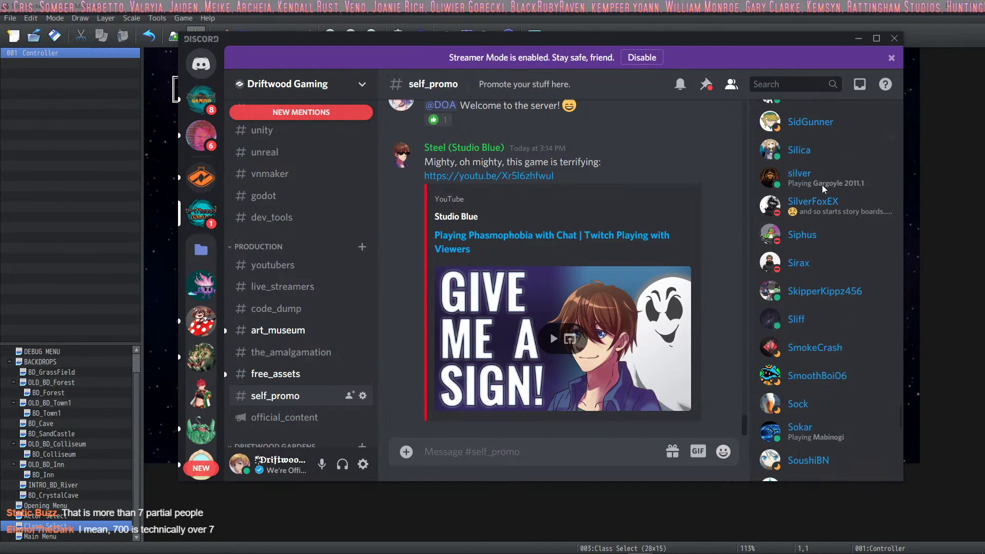
pyautogui.scroll(-10, 823, 185)
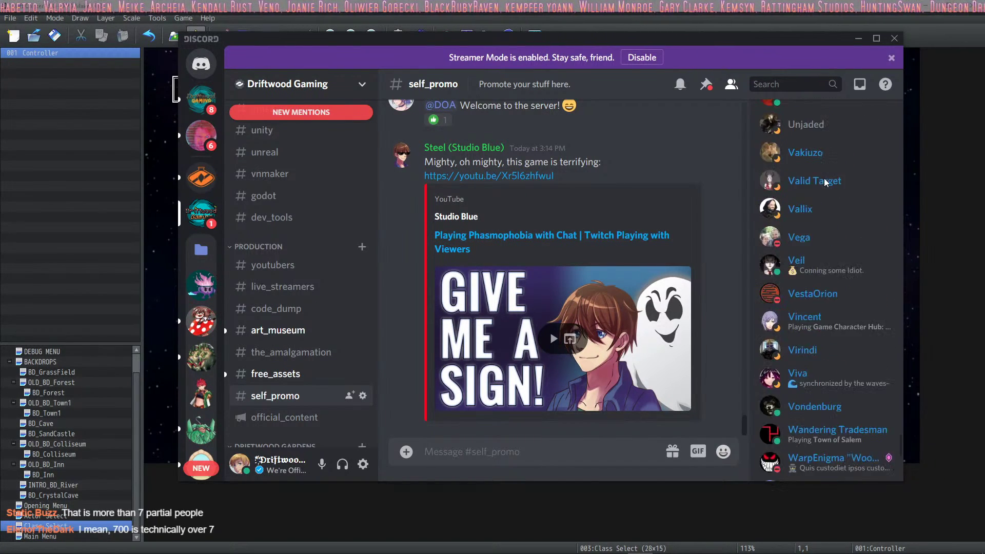
pyautogui.click(824, 226)
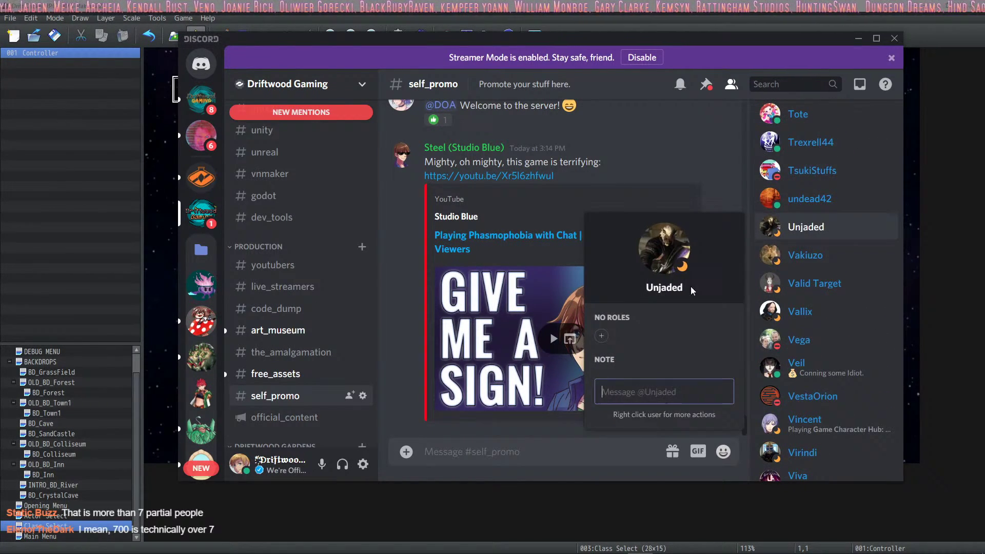
pyautogui.click(602, 336)
pyautogui.click(572, 308)
# - Assign the Member role to Wolf Emblem Studios and check the rest of the online member list
pyautogui.scroll(-10, 832, 257)
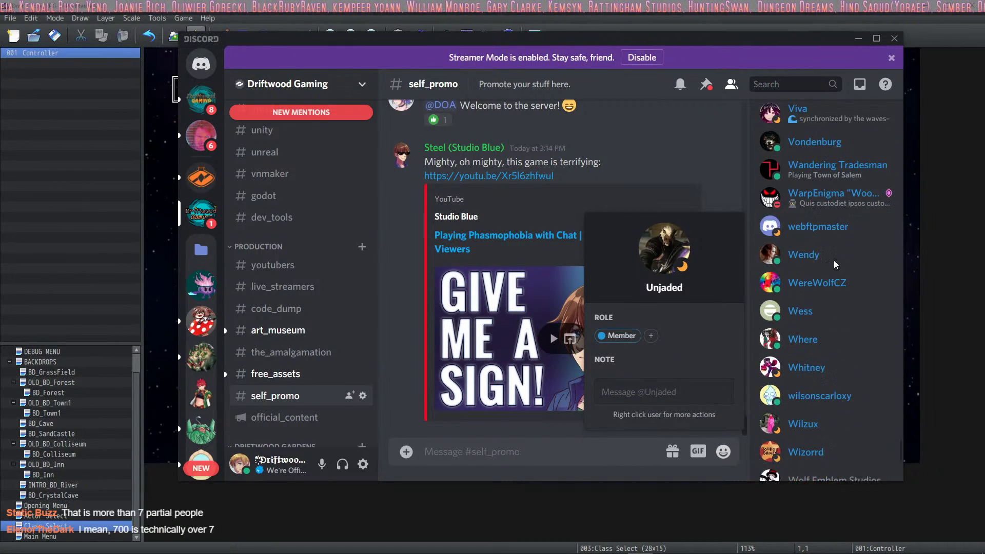
pyautogui.click(831, 158)
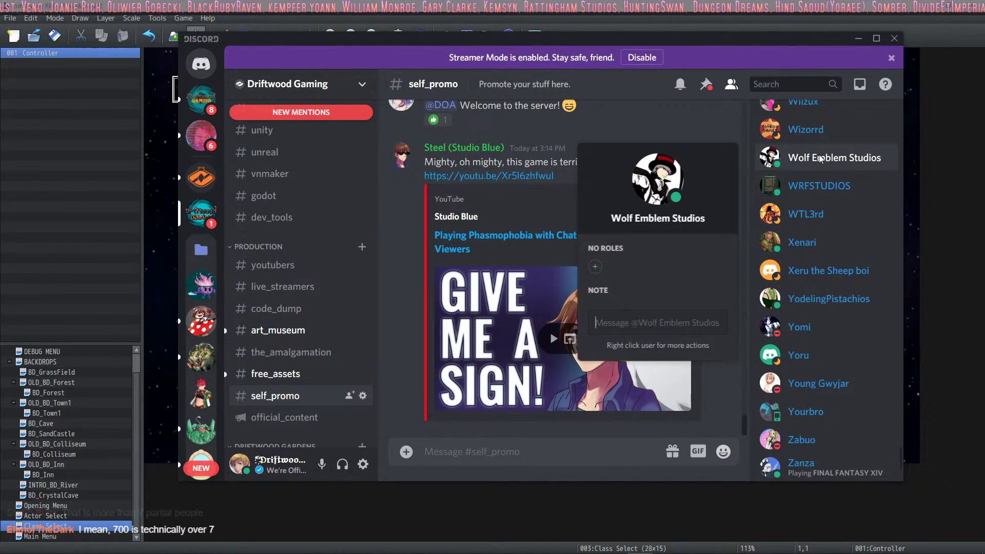
pyautogui.click(601, 266)
pyautogui.click(595, 239)
pyautogui.scroll(-5, 808, 205)
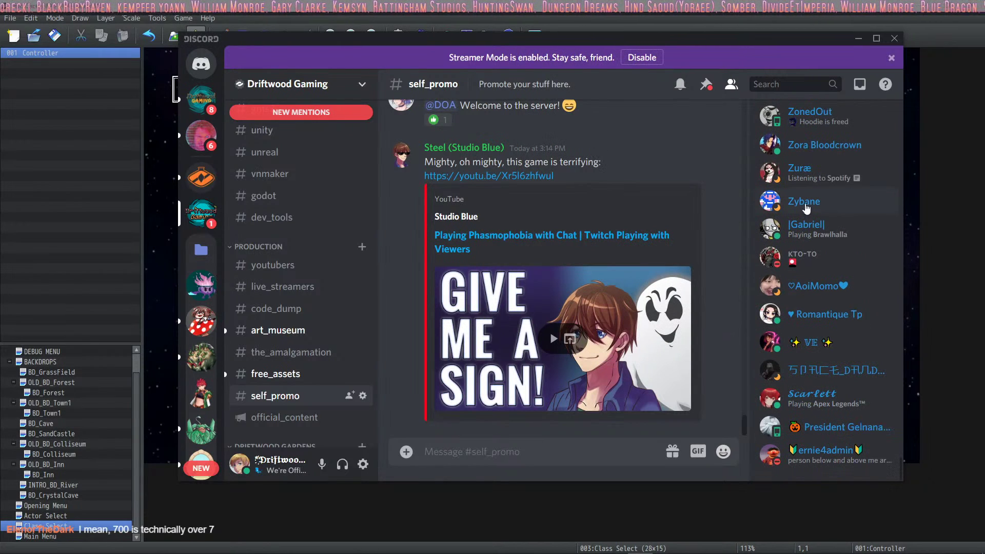
# - Assign the Member role to the remaining roleless member near the end of the online member list
pyautogui.click(802, 255)
pyautogui.click(602, 381)
pyautogui.scroll(-3, 565, 308)
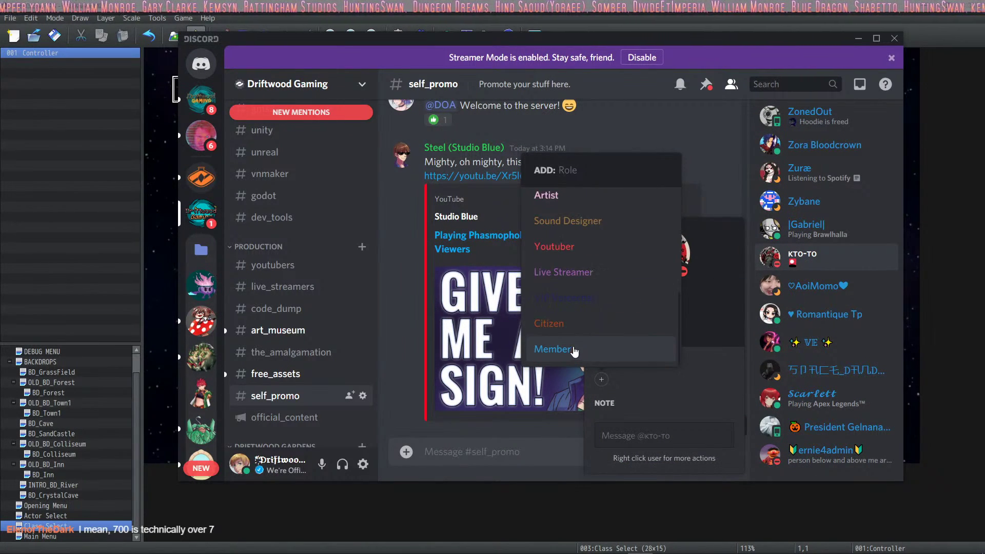
pyautogui.click(557, 349)
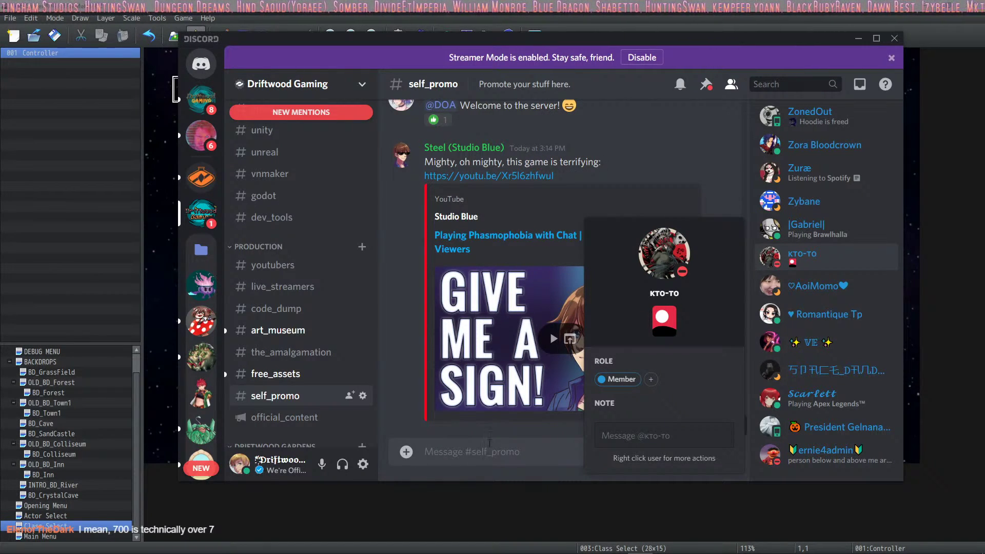
pyautogui.click(400, 312)
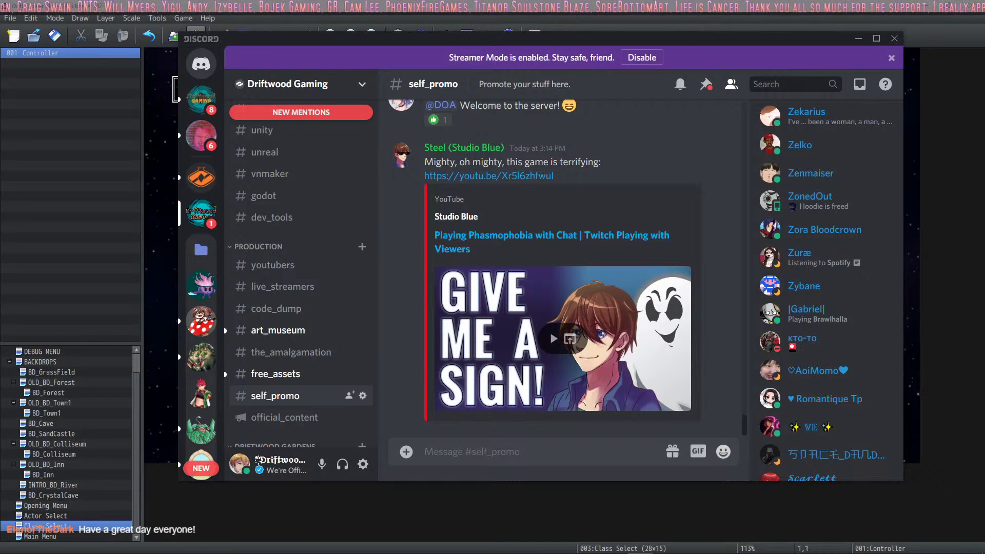
pyautogui.scroll(-1, 823, 294)
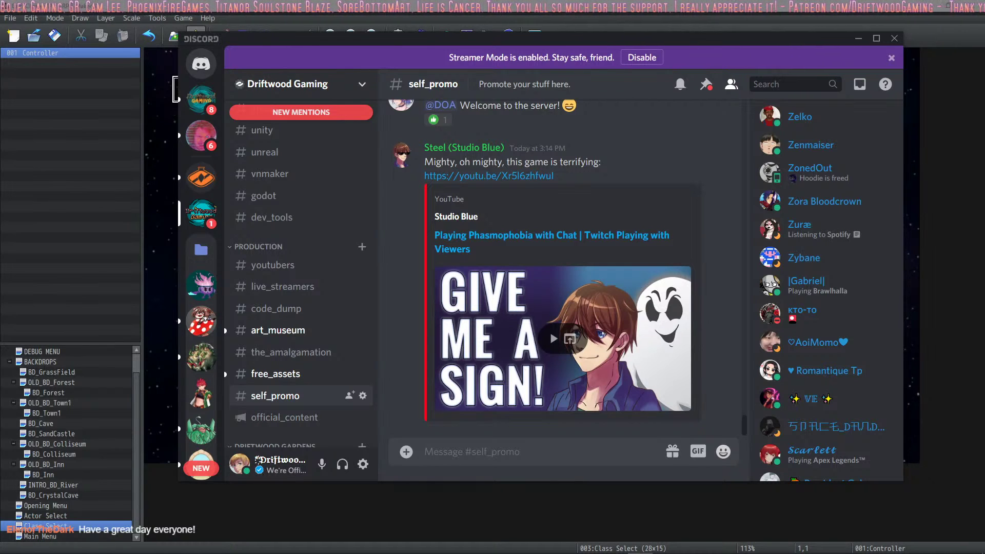
pyautogui.scroll(1, 823, 294)
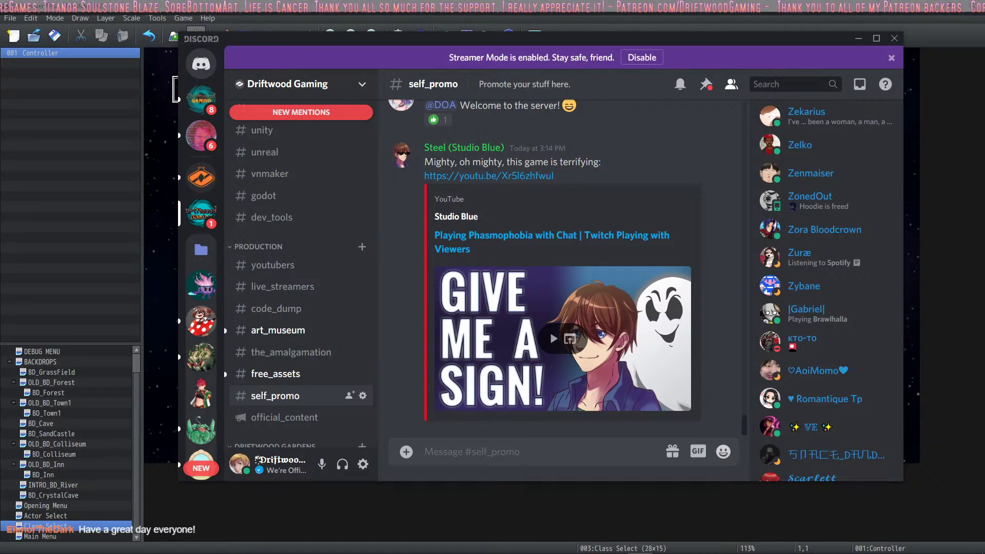
pyautogui.scroll(1, 822, 294)
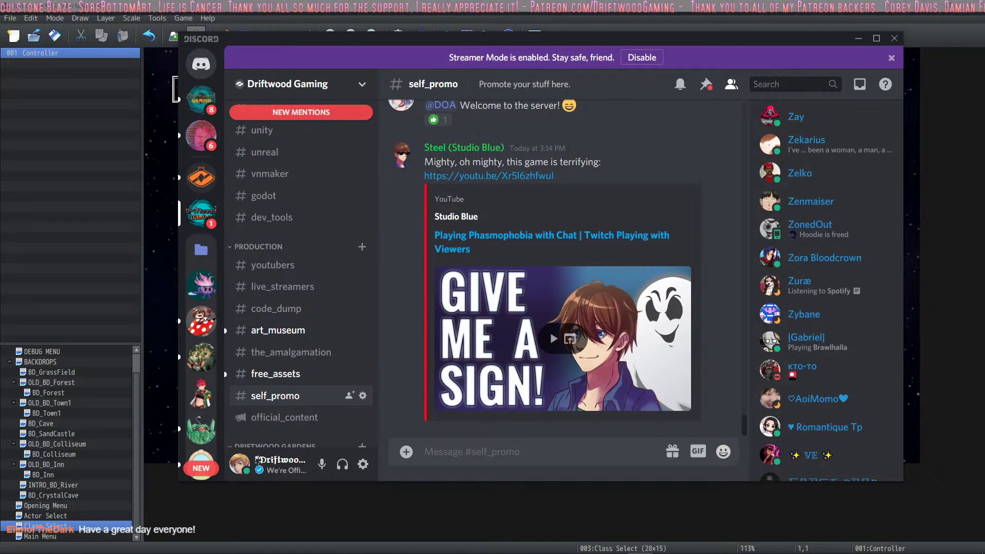
pyautogui.scroll(-1, 823, 294)
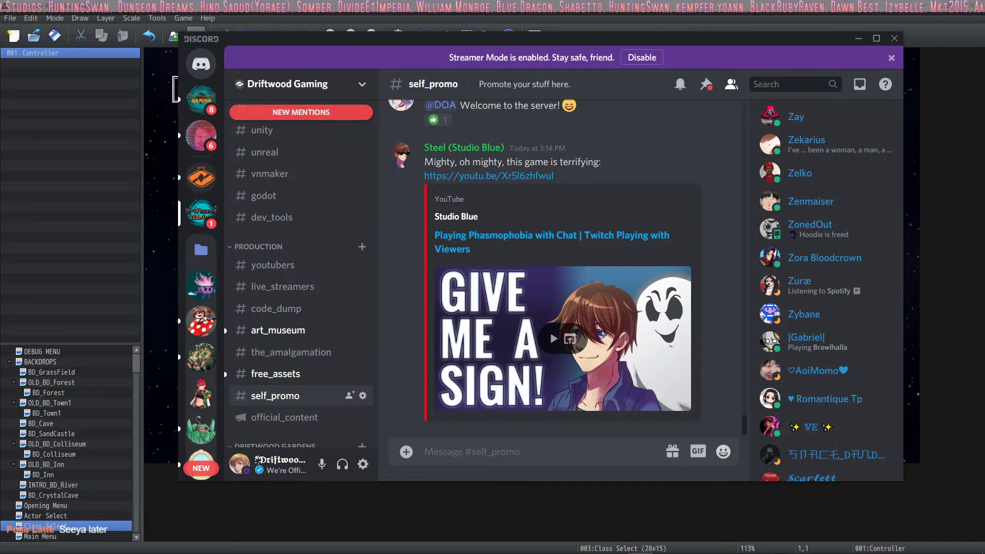
pyautogui.click(415, 544)
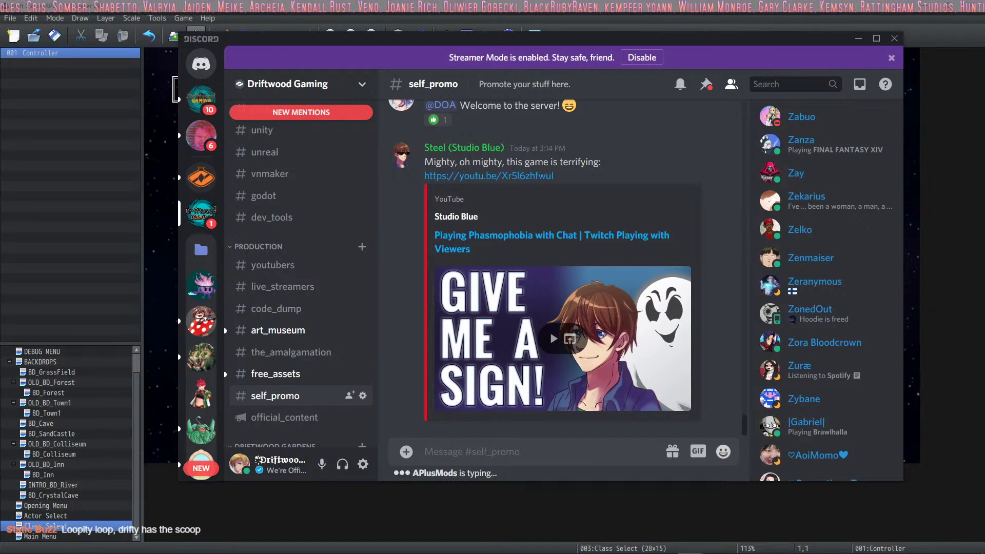
pyautogui.scroll(-1, 823, 293)
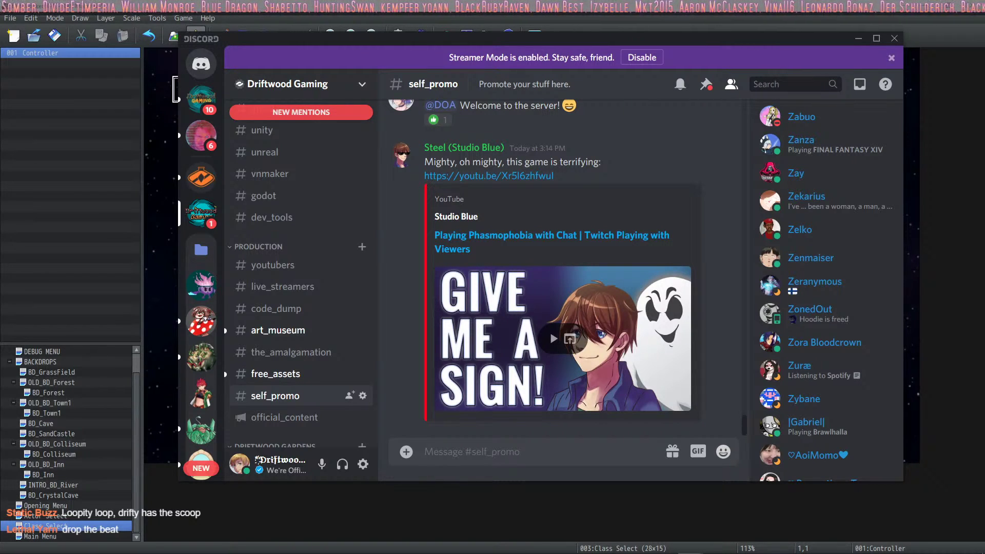
pyautogui.scroll(-1, 822, 293)
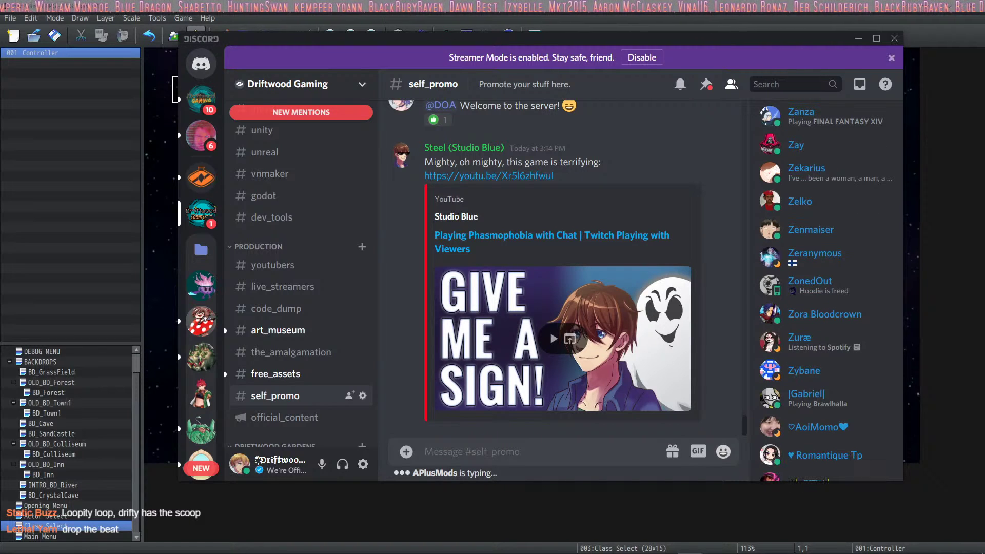